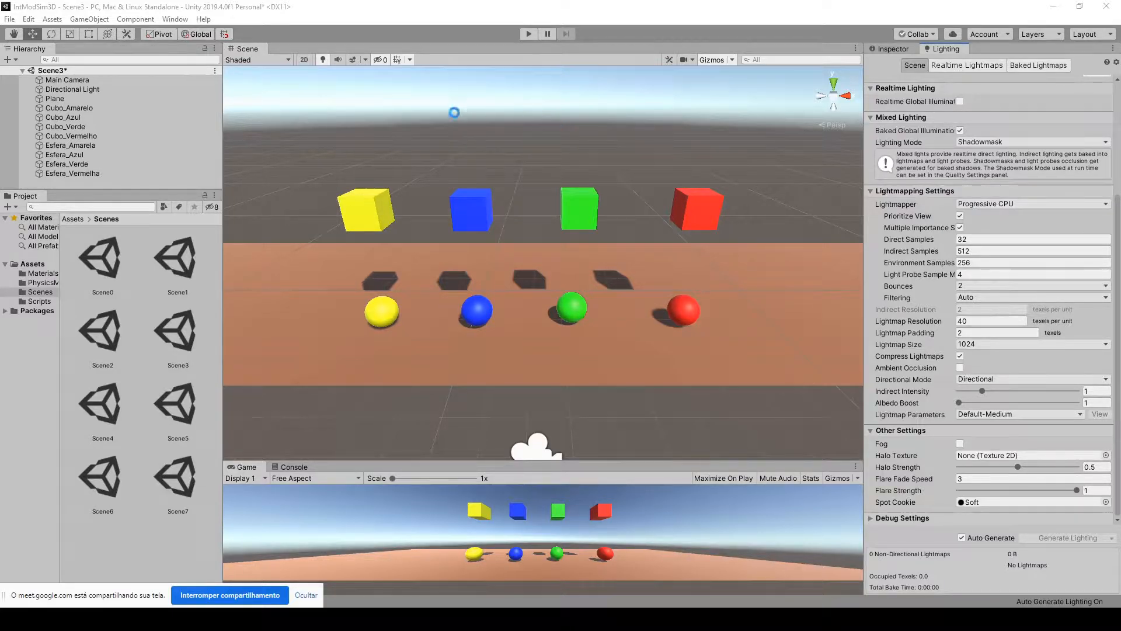
# Step: Look over the cubes and spheres in the scene and inspect the yellow cube's Rigidbody component
pyautogui.moveTo(442, 164)
pyautogui.mouseDown(button='right')
pyautogui.moveTo(543, 138)
pyautogui.moveTo(501, 230)
pyautogui.moveTo(431, 138)
pyautogui.moveTo(460, 157)
pyautogui.mouseUp(button='right')
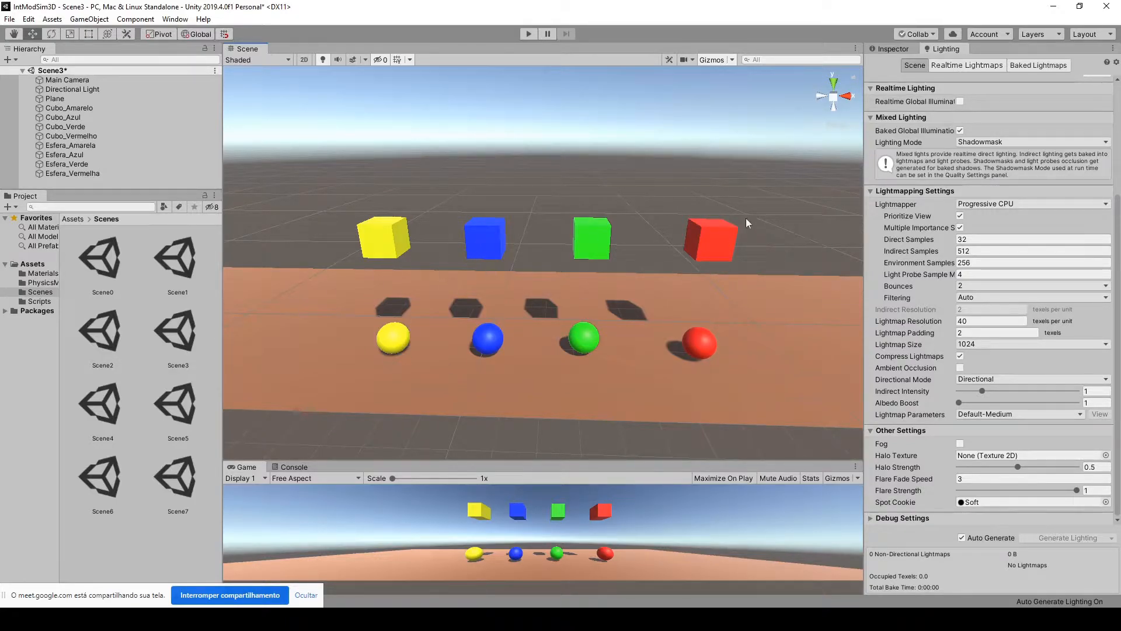
pyautogui.moveTo(512, 308); pyautogui.dragTo(537, 307, button='right')
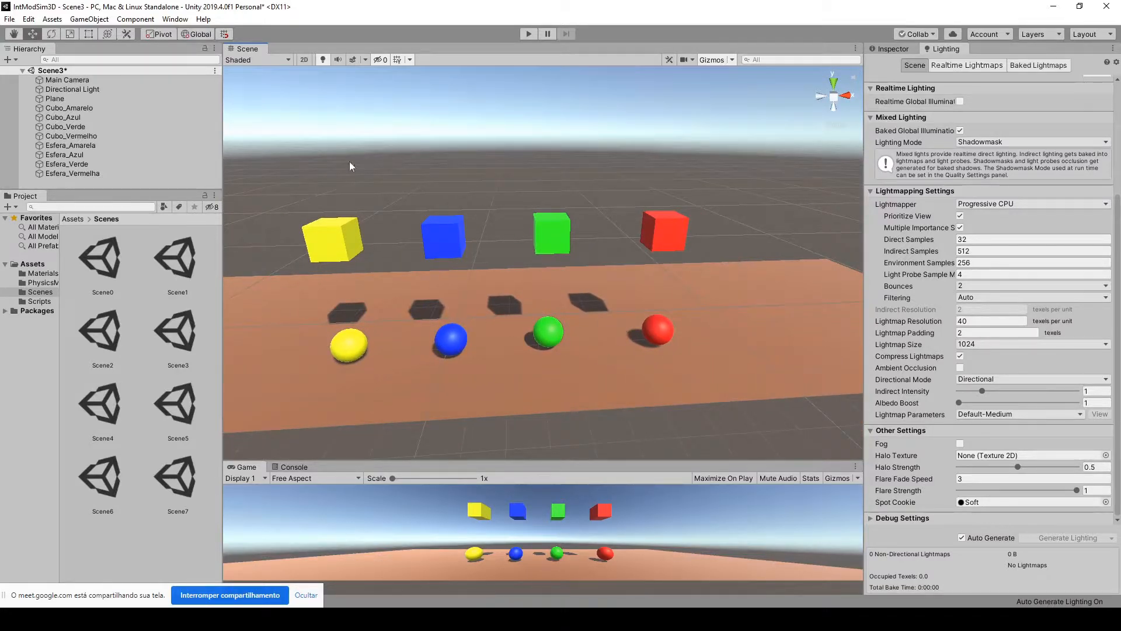
pyautogui.moveTo(439, 264)
pyautogui.mouseDown(button='right')
pyautogui.moveTo(450, 264)
pyautogui.moveTo(429, 265)
pyautogui.mouseUp(button='right')
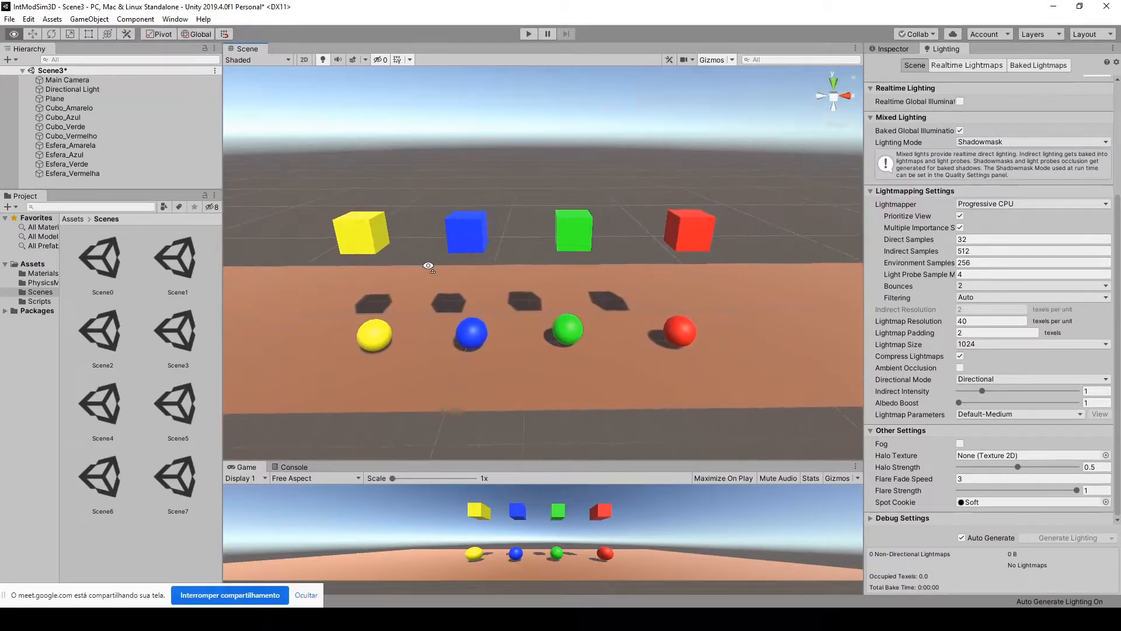
pyautogui.click(580, 236)
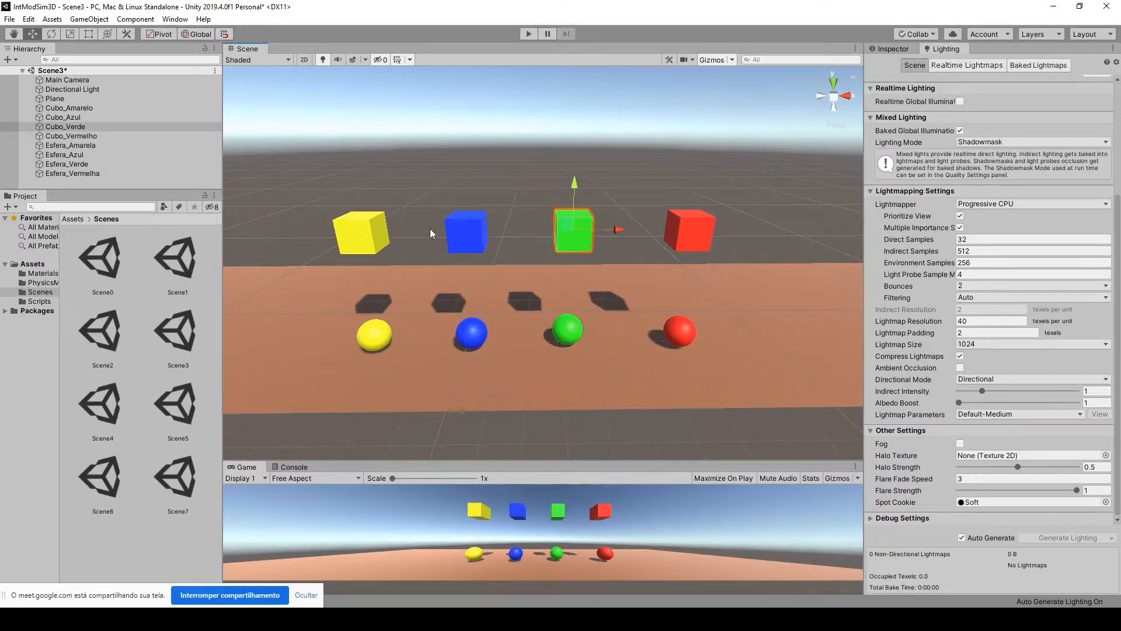
pyautogui.click(354, 238)
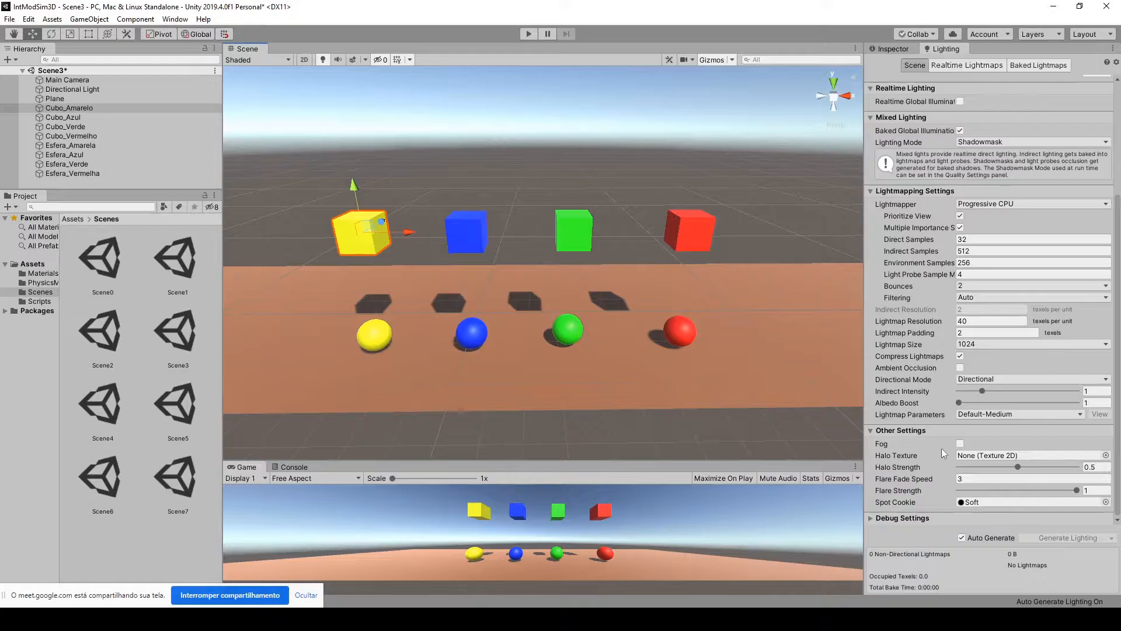
pyautogui.click(893, 48)
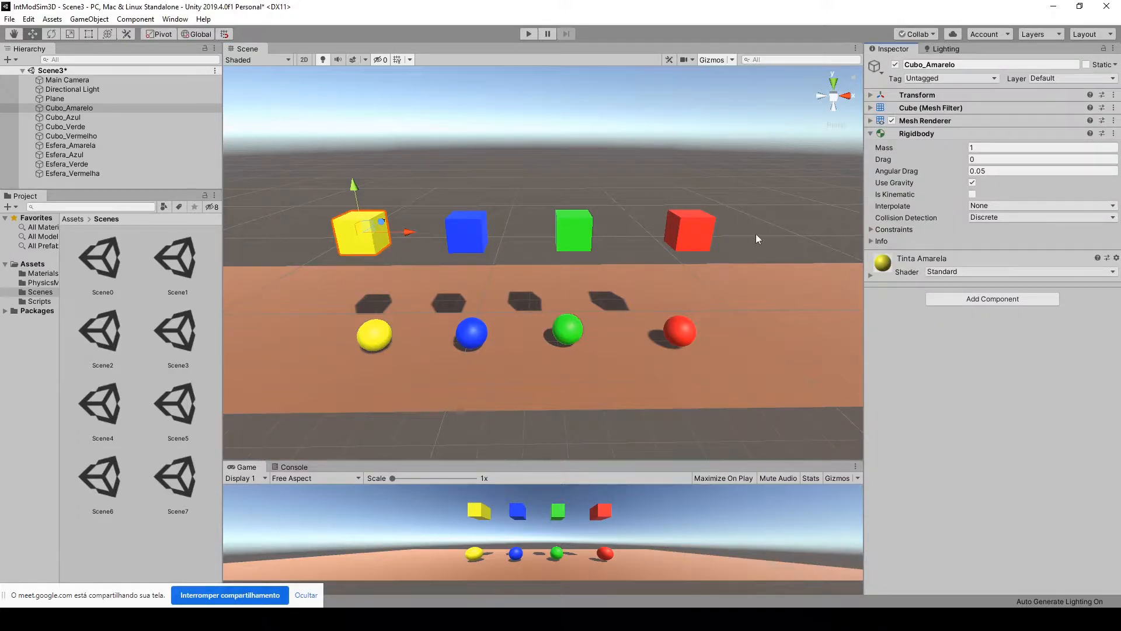
pyautogui.click(870, 133)
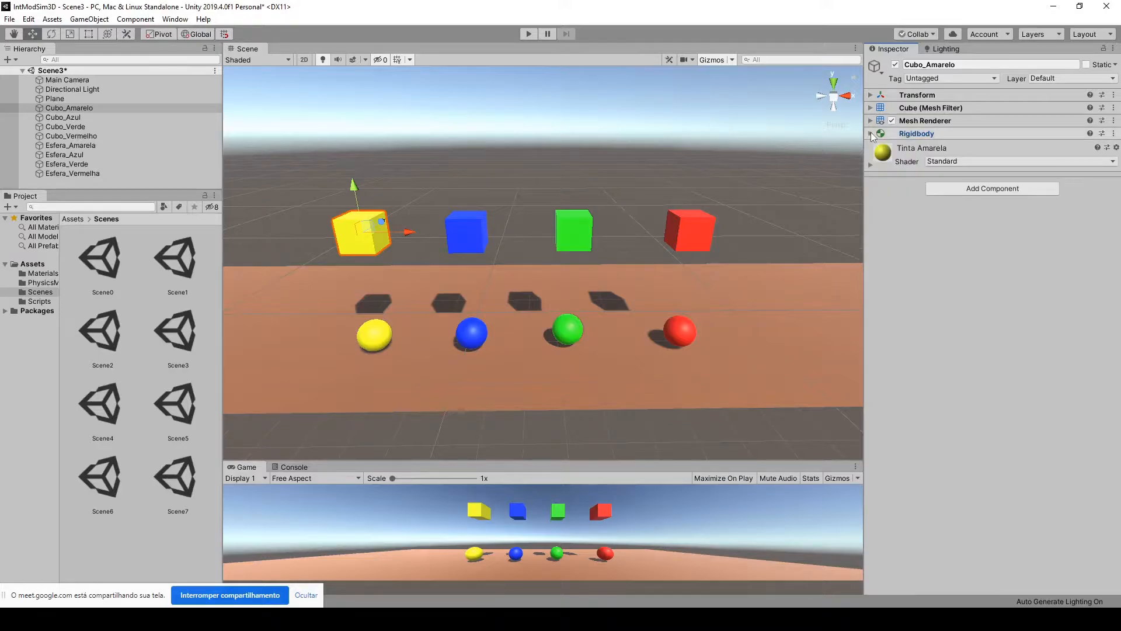
pyautogui.click(871, 134)
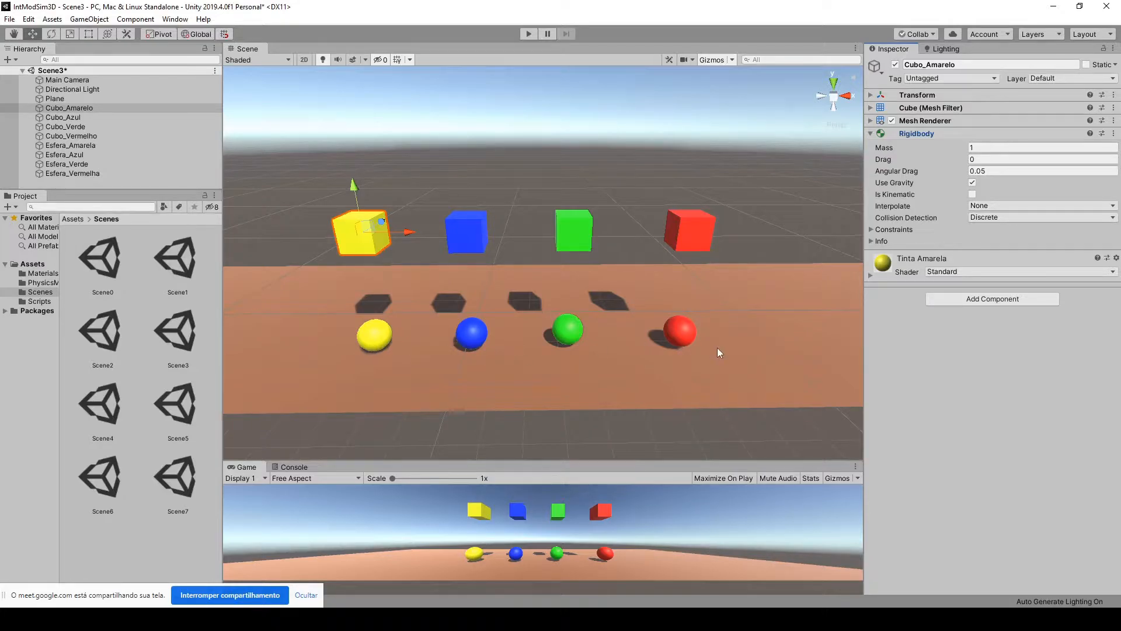
# Step: Compare the components of the plane and of the yellow, blue and green cubes, including the yellow cube's Rigidbody Mass
pyautogui.click(689, 378)
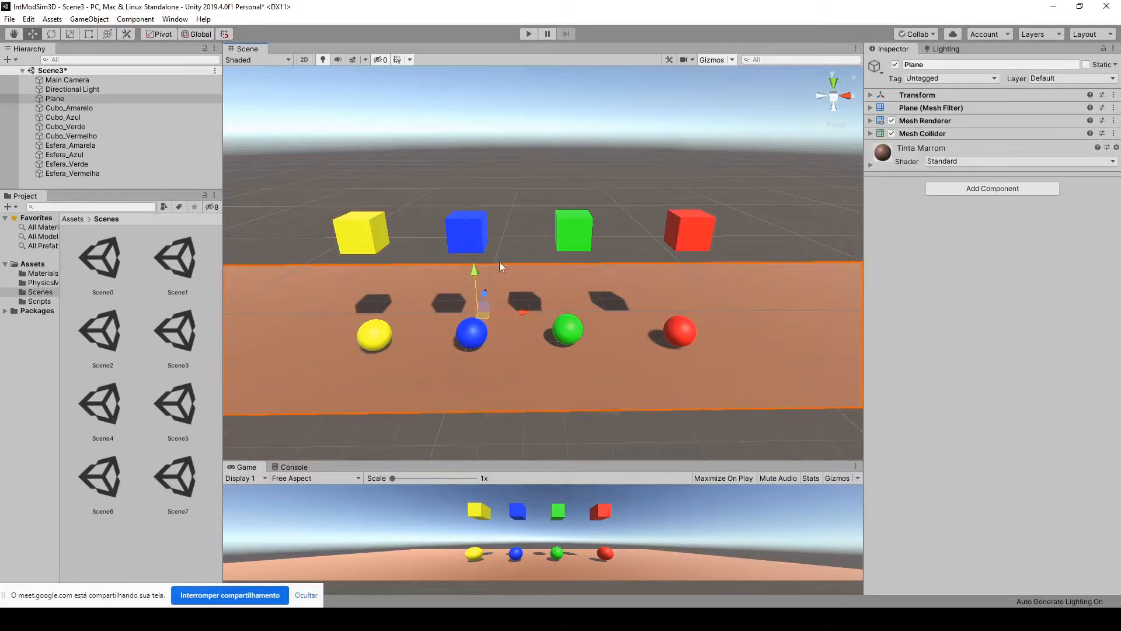
pyautogui.click(470, 160)
pyautogui.click(363, 231)
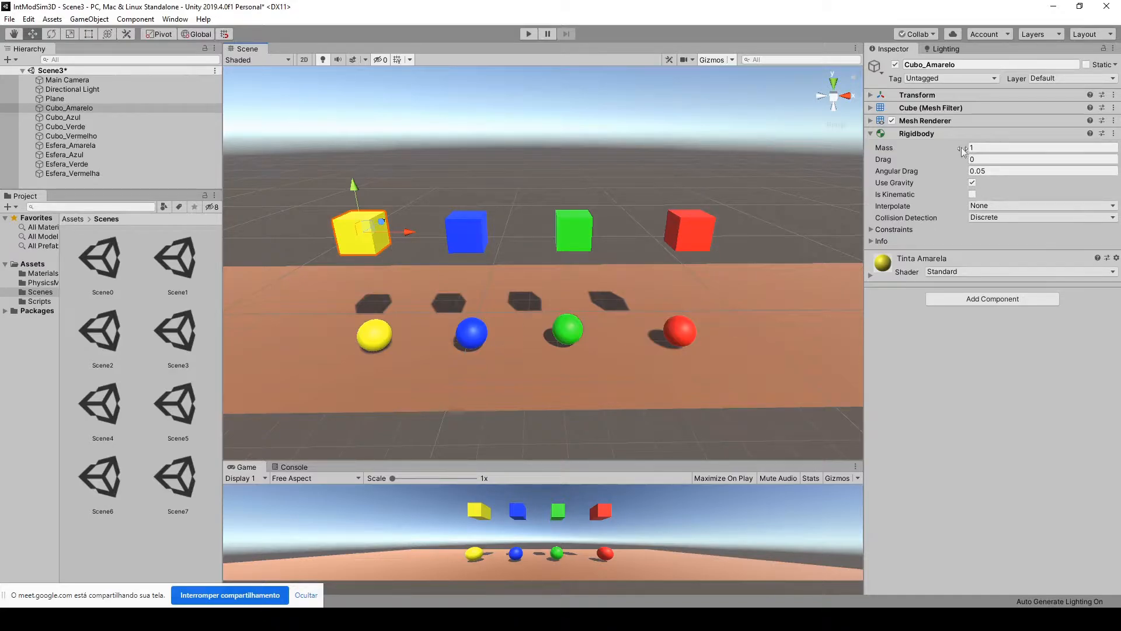
pyautogui.click(979, 147)
pyautogui.click(481, 240)
pyautogui.click(575, 231)
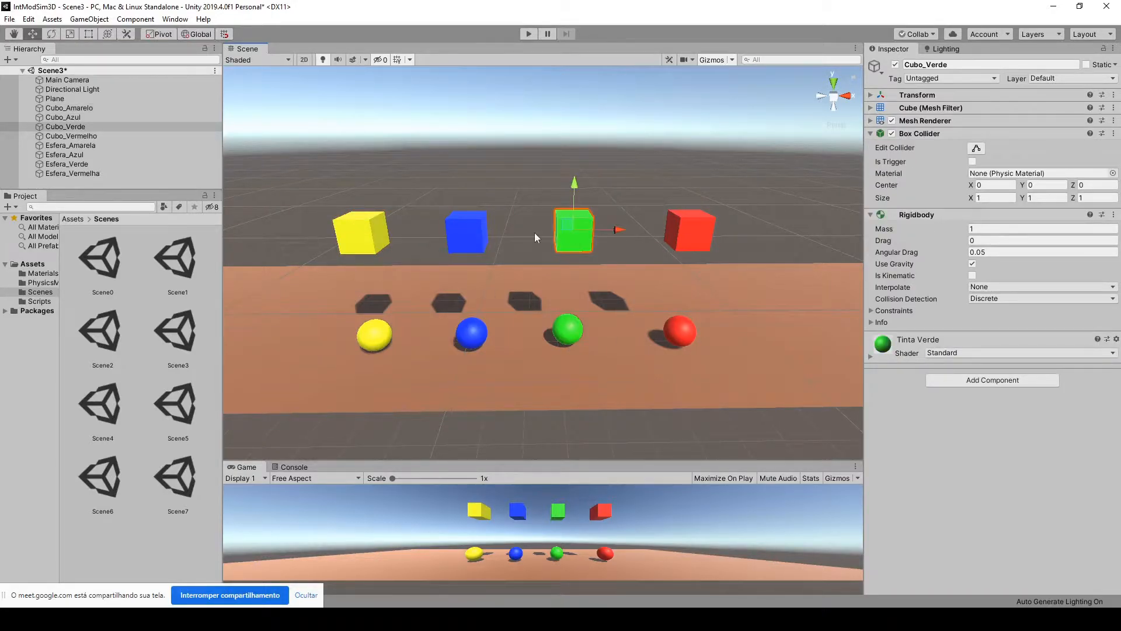
# Step: Set the Rigidbody Drag of the red cube to 1.02
pyautogui.click(688, 235)
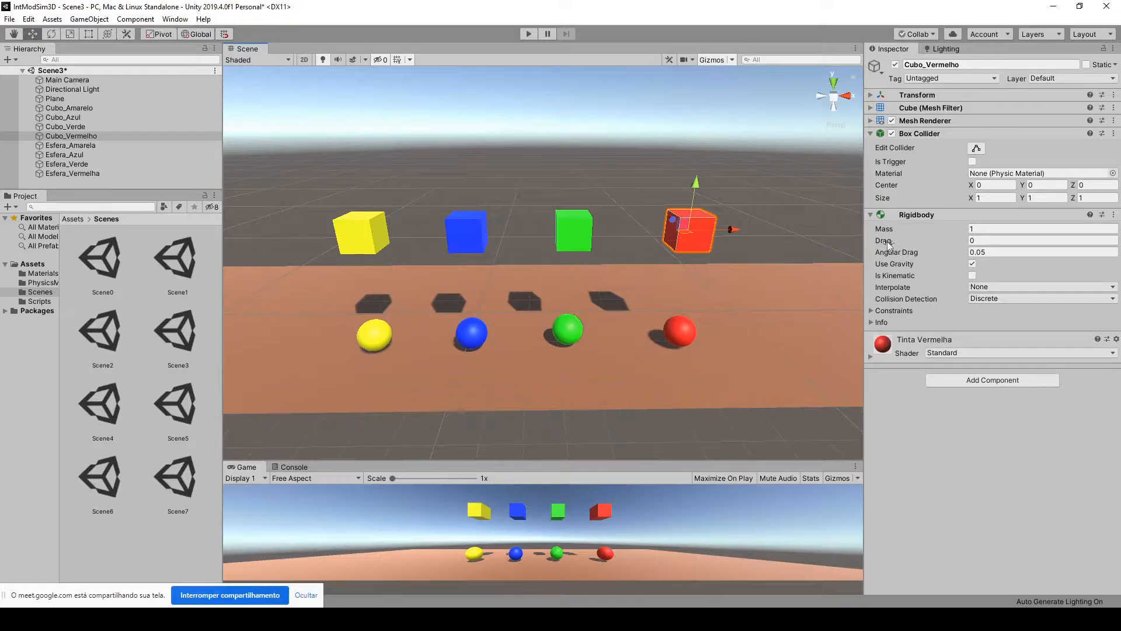
pyautogui.moveTo(884, 239)
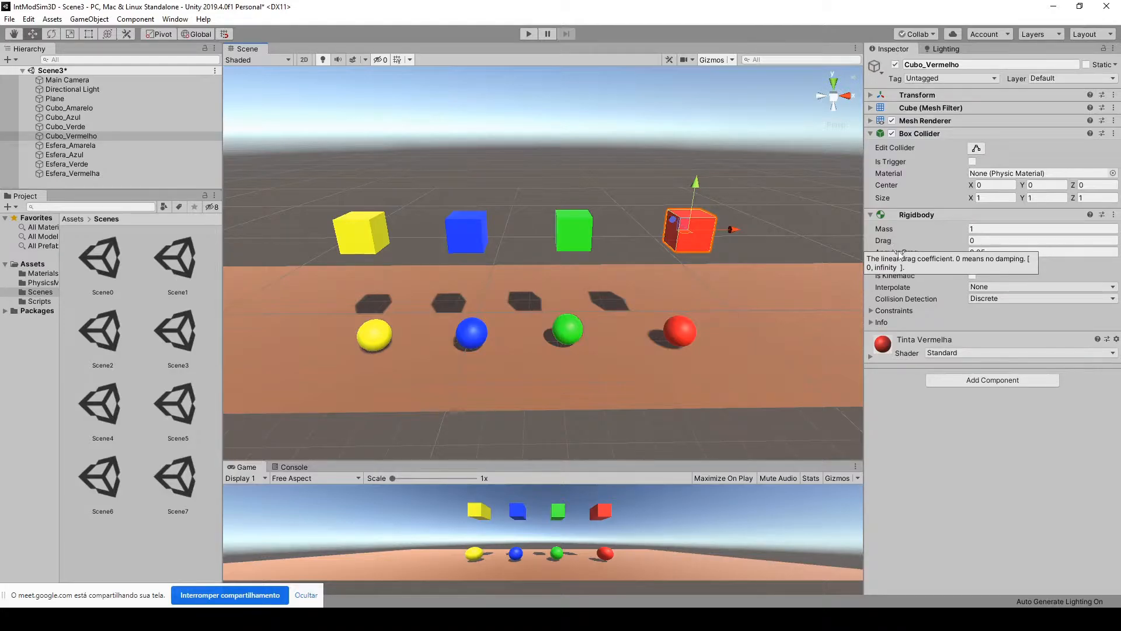
pyautogui.moveTo(891, 243); pyautogui.dragTo(912, 240)
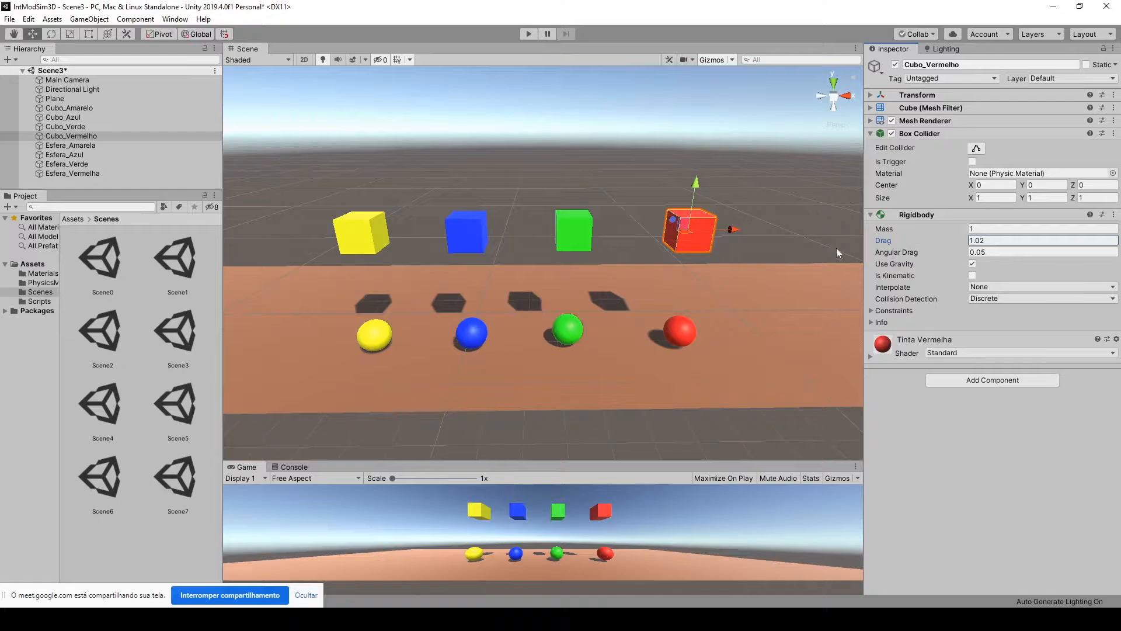
# Step: Run the simulation twice to compare how the four cubes fall, stopping it each time
pyautogui.scroll(3, 618, 243)
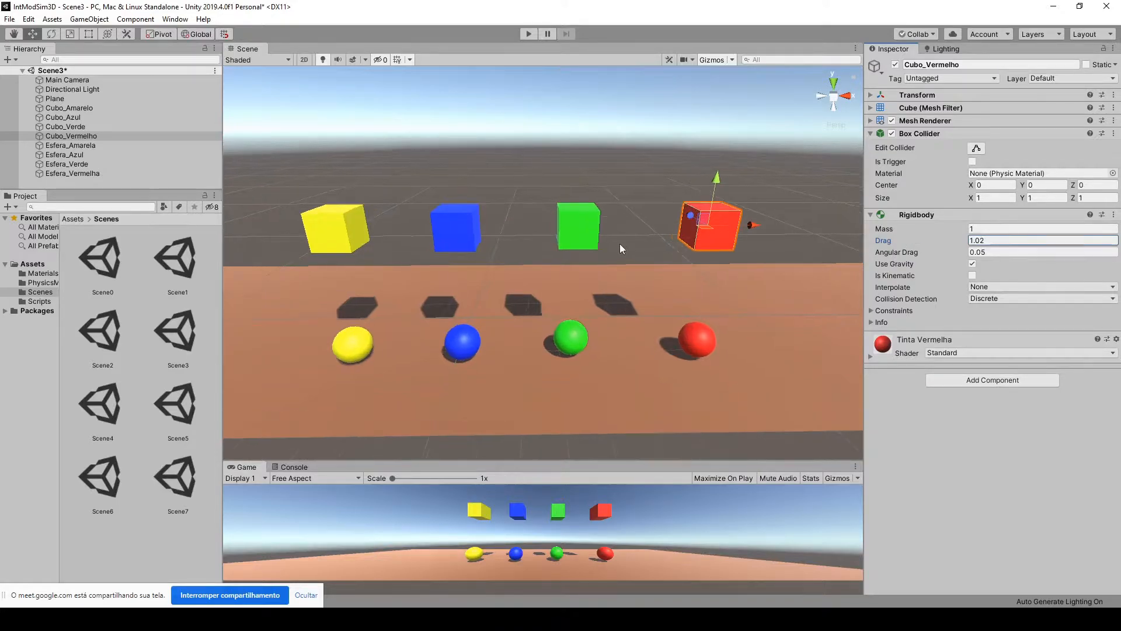
pyautogui.moveTo(604, 147); pyautogui.dragTo(604, 121, button='middle')
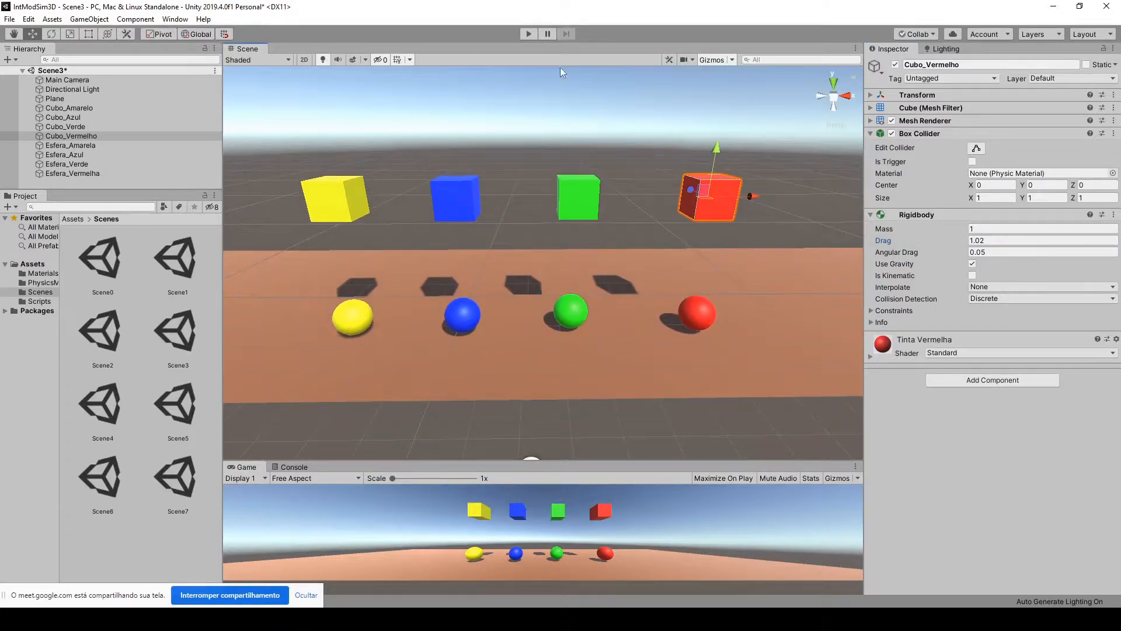
pyautogui.click(529, 34)
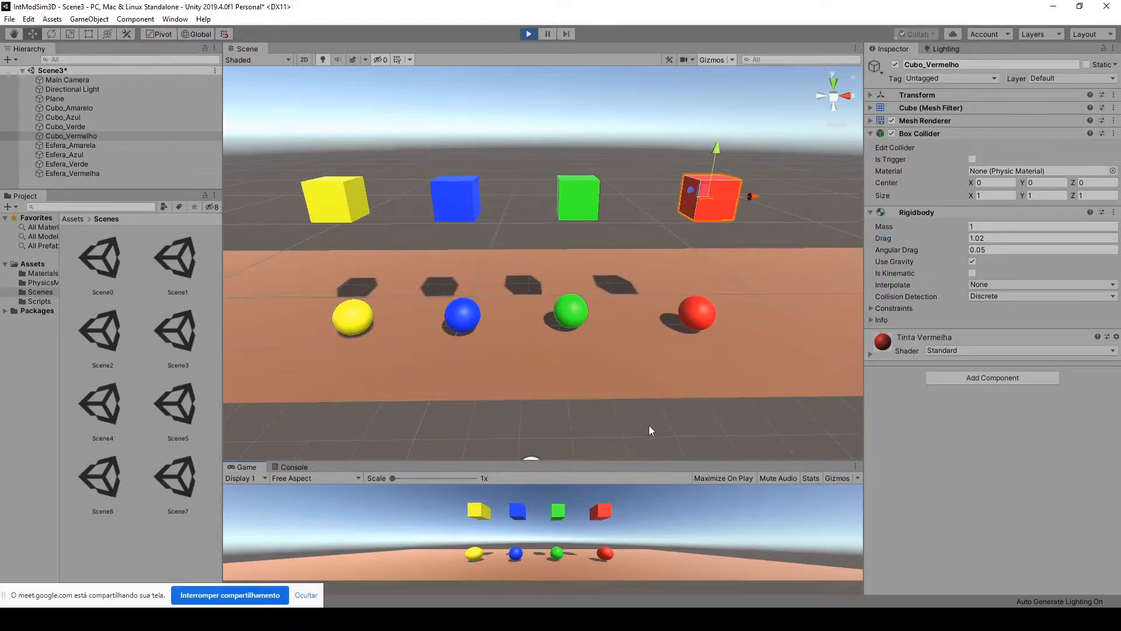
pyautogui.click(529, 34)
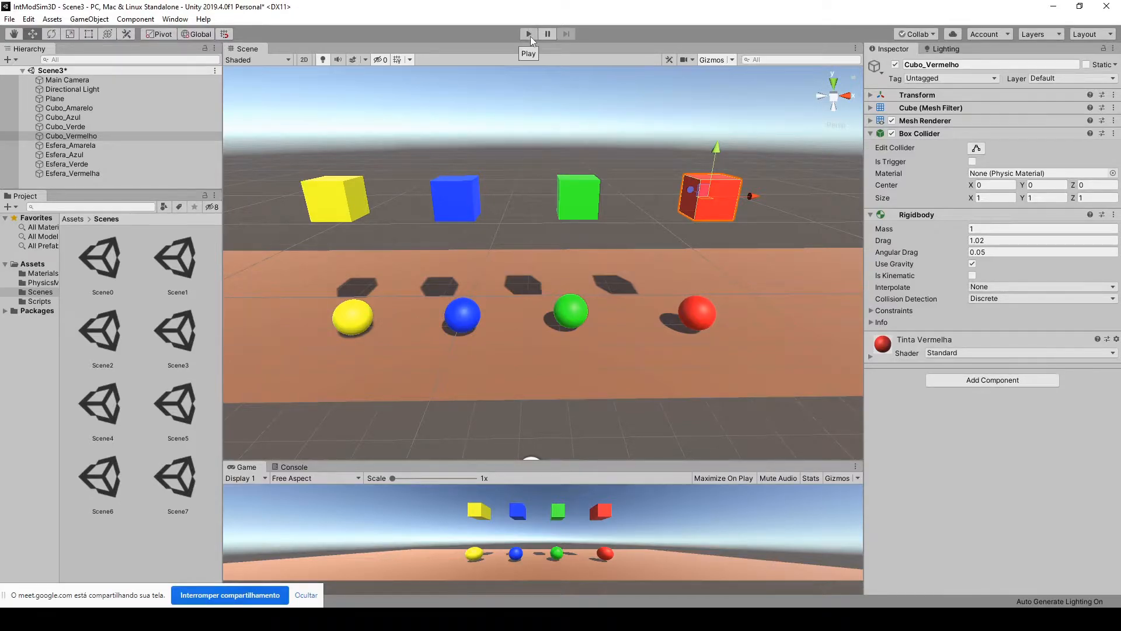
pyautogui.click(530, 36)
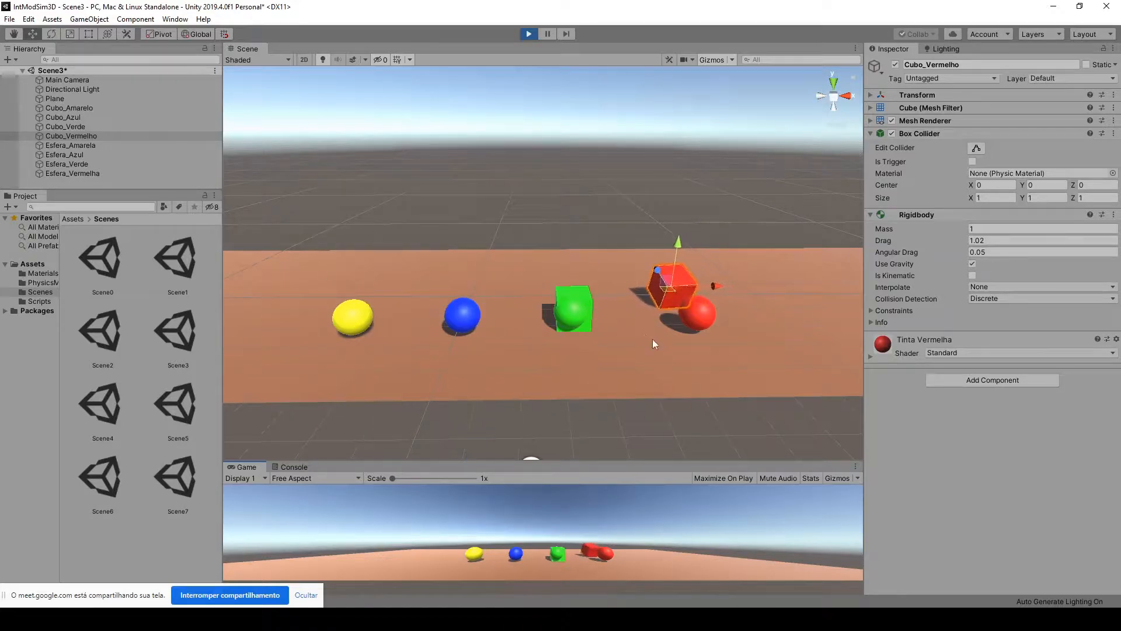
pyautogui.click(529, 33)
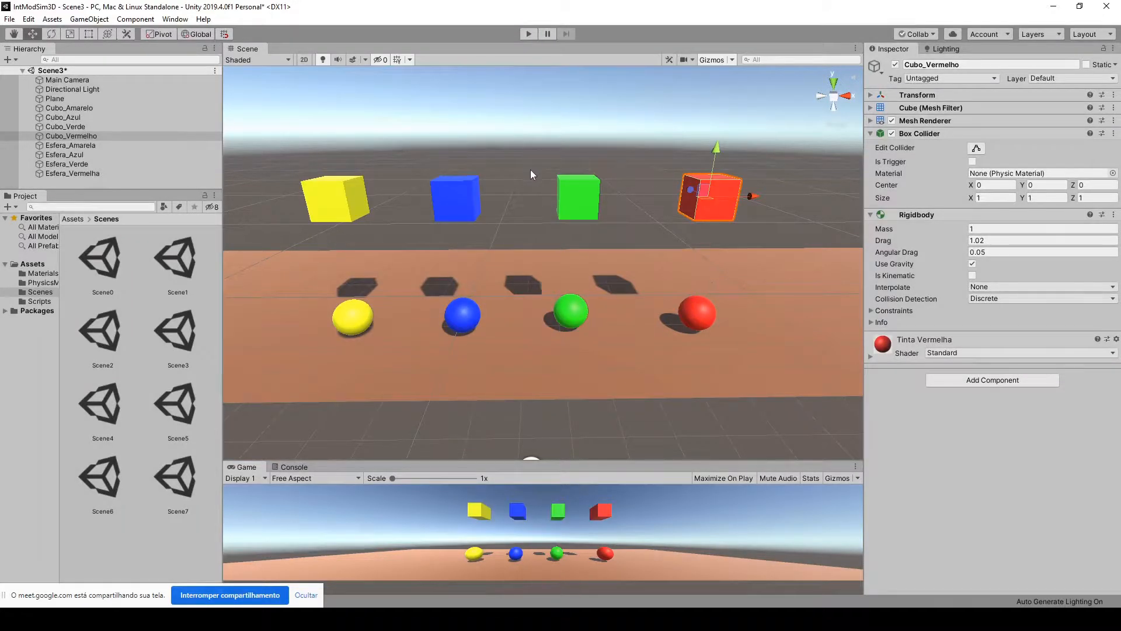
# Step: Raise all four cubes together well above the plane and test their fall by running and stopping the simulation
pyautogui.scroll(-2, 530, 173)
pyautogui.moveTo(359, 124); pyautogui.dragTo(753, 257)
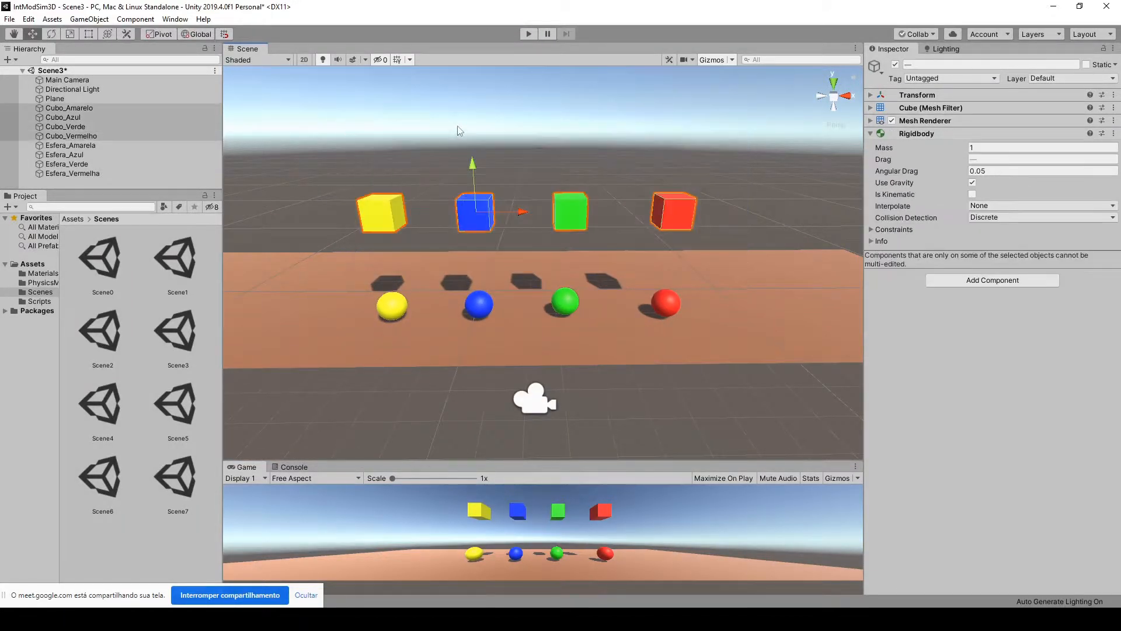
pyautogui.moveTo(475, 167); pyautogui.dragTo(483, 59)
pyautogui.click(775, 125)
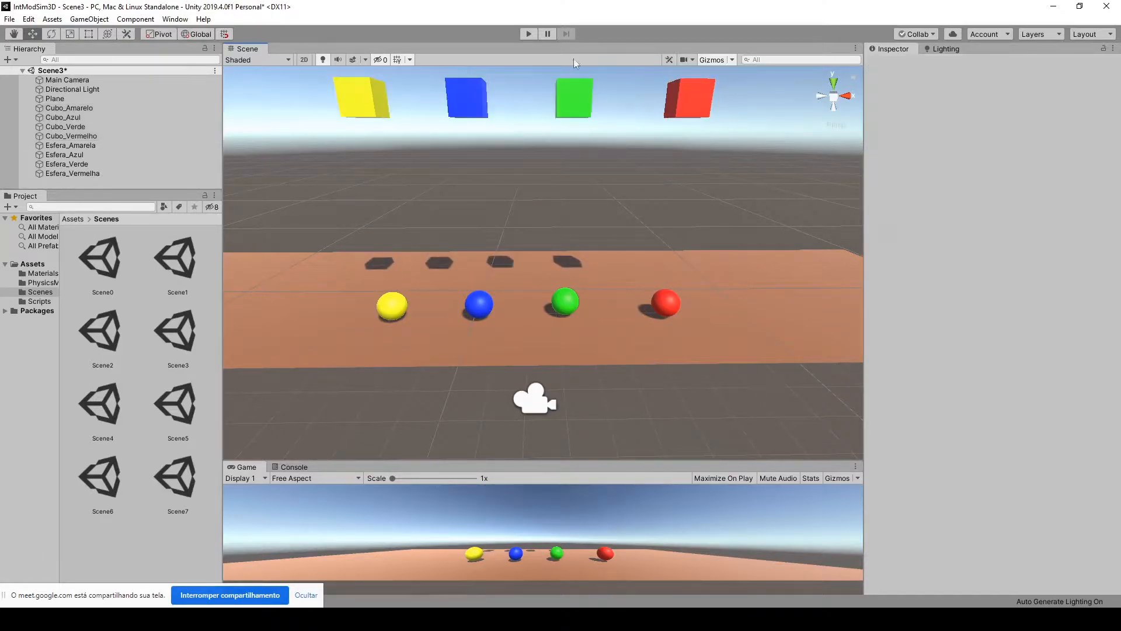
pyautogui.click(529, 34)
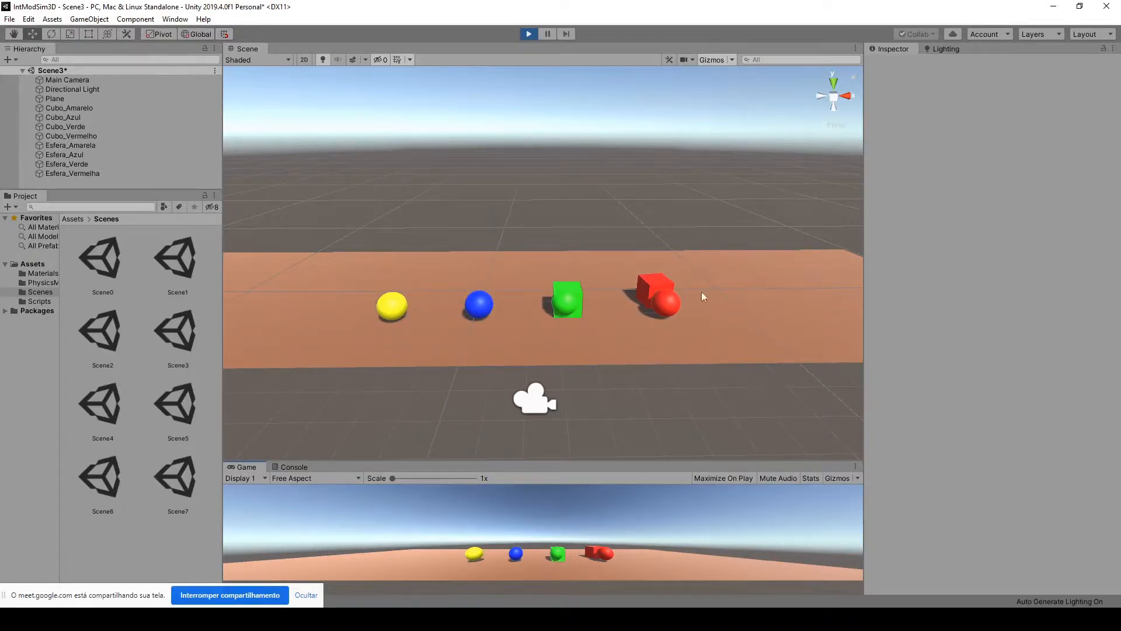
pyautogui.click(529, 35)
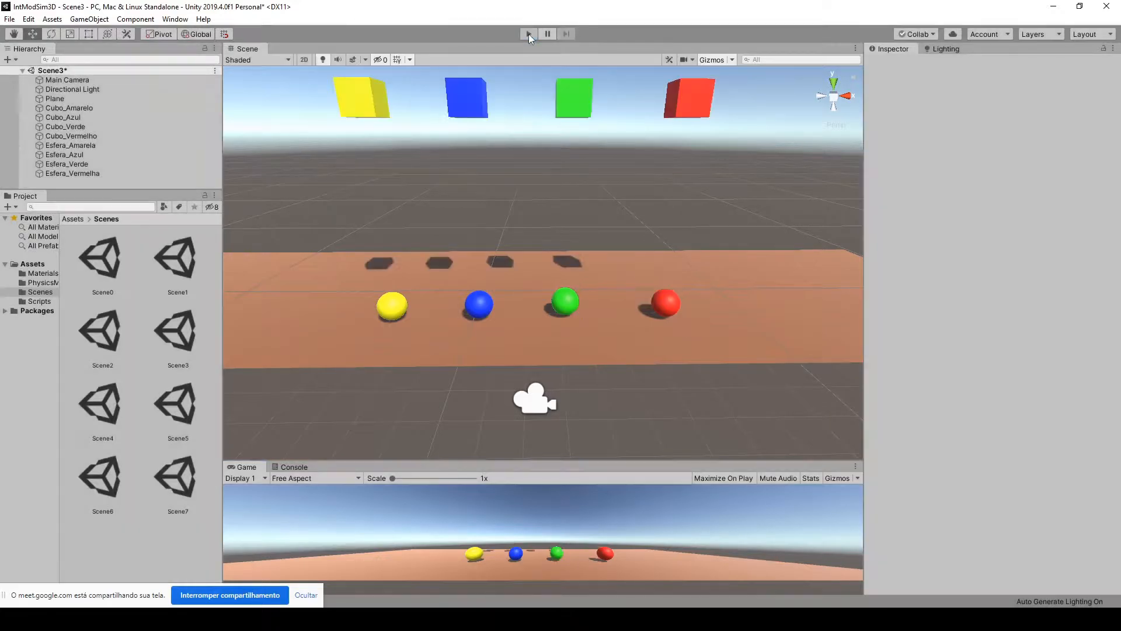
# Step: Set the red cube's Rigidbody Drag to 5.17 and run the simulation once to test its fall
pyautogui.click(700, 111)
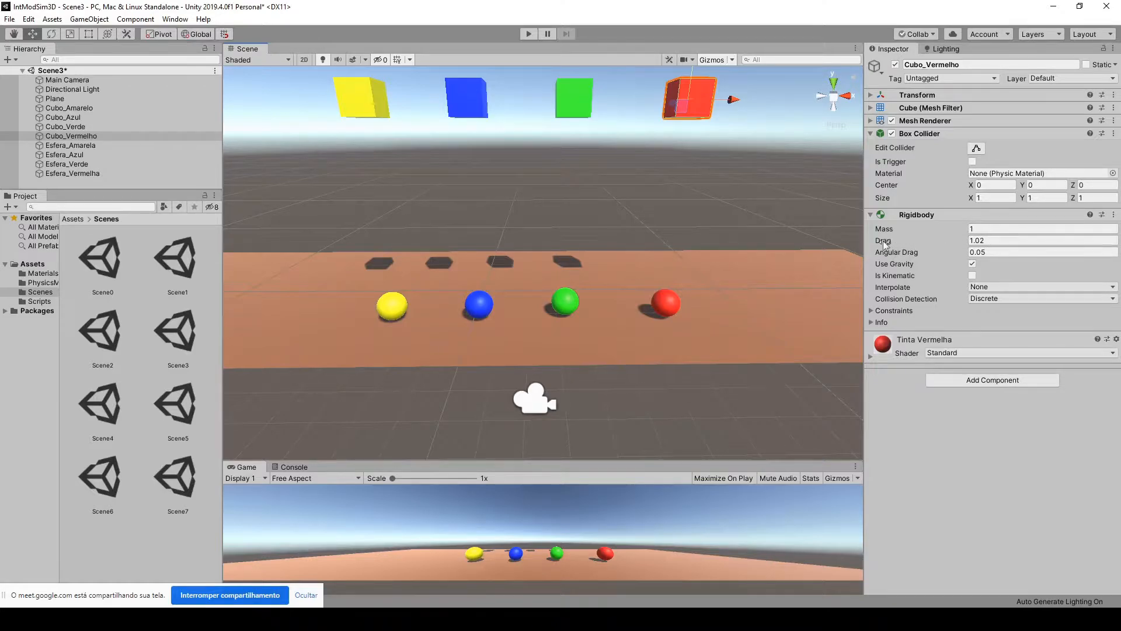
pyautogui.moveTo(883, 244); pyautogui.dragTo(967, 244)
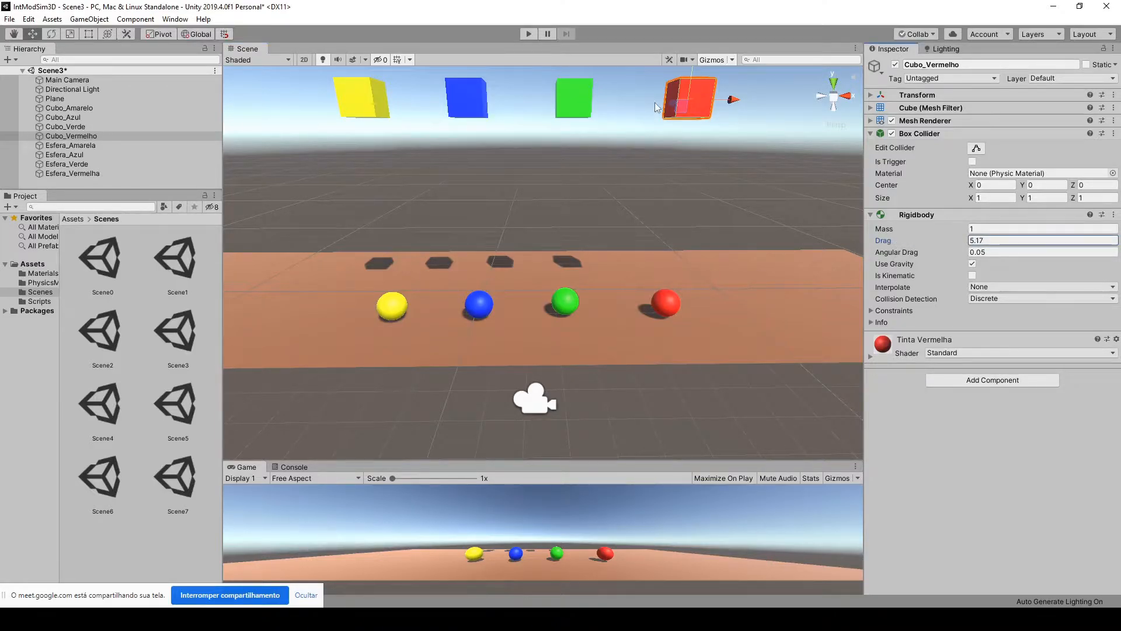
pyautogui.click(529, 33)
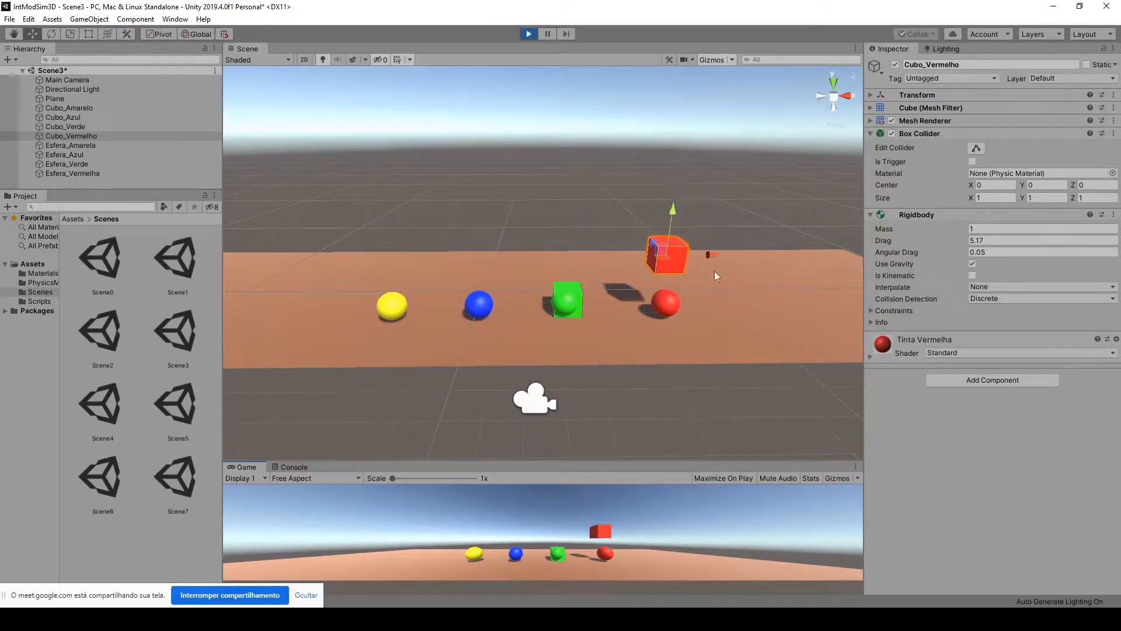
pyautogui.click(528, 33)
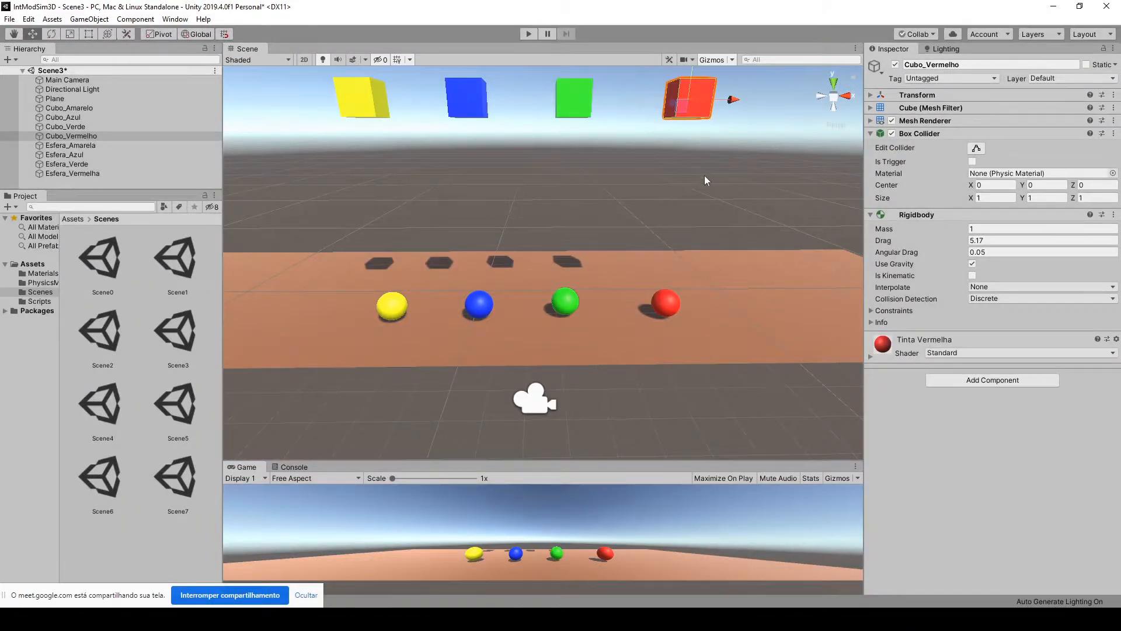
# Step: Check the green cube's Rigidbody Drag and set the red cube's Drag to 0
pyautogui.scroll(-5, 705, 162)
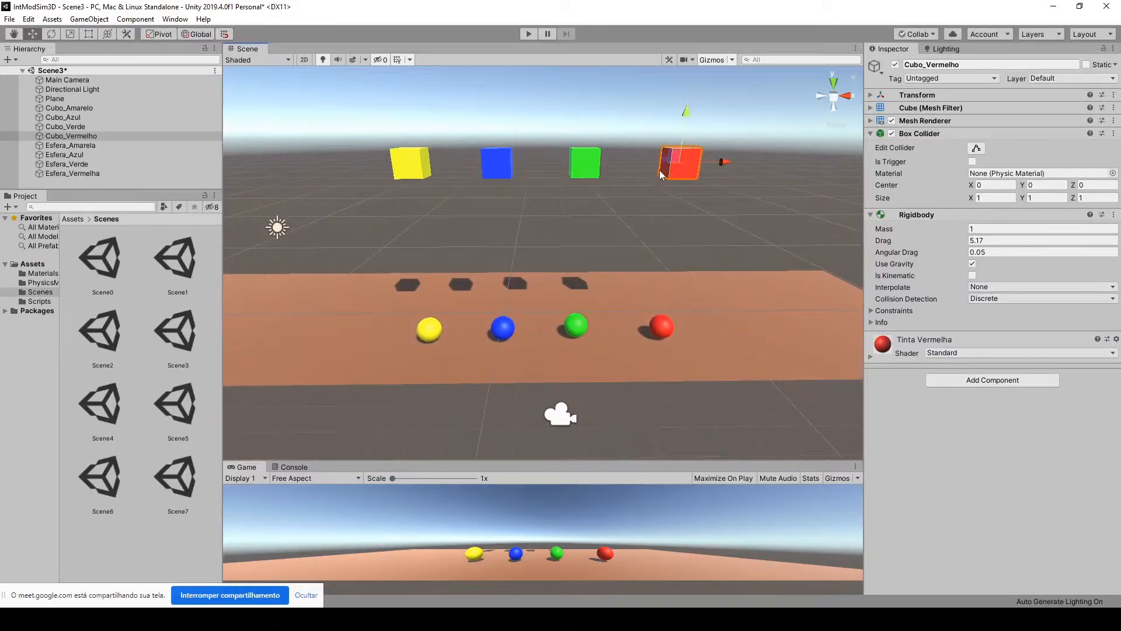
pyautogui.click(581, 169)
pyautogui.click(972, 240)
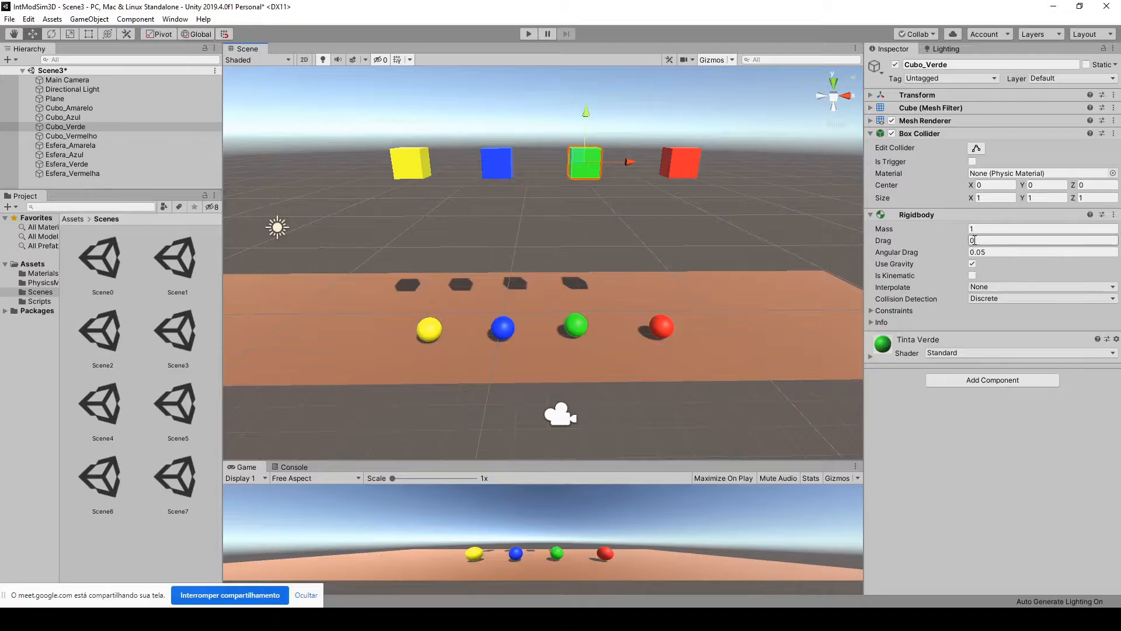
pyautogui.write('.')
pyautogui.click(685, 161)
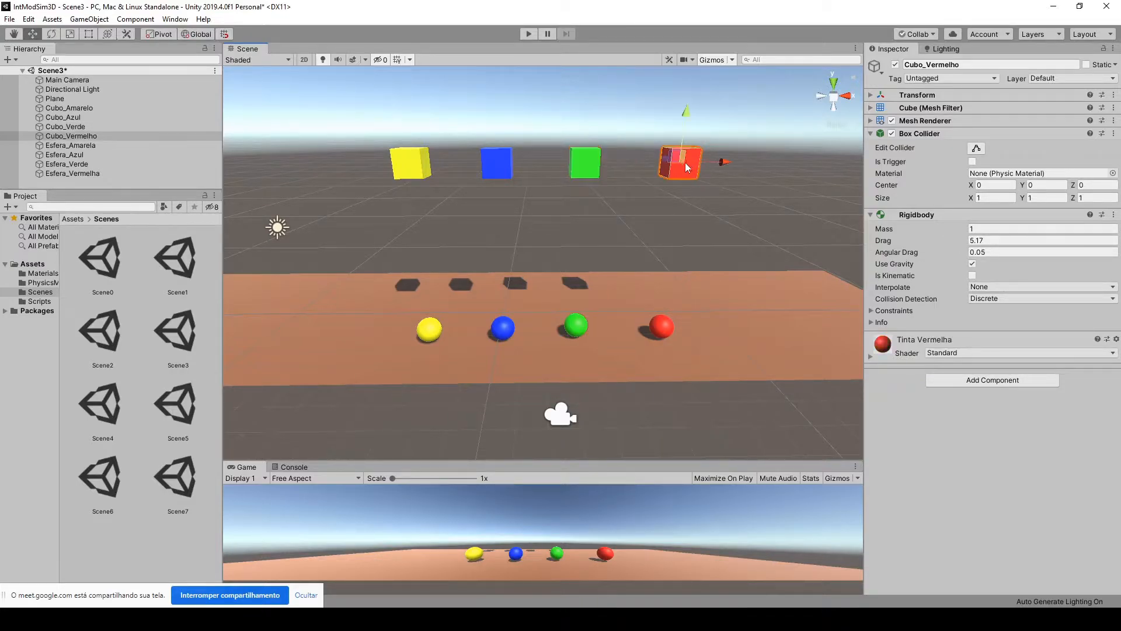
pyautogui.click(986, 241)
pyautogui.click(986, 241)
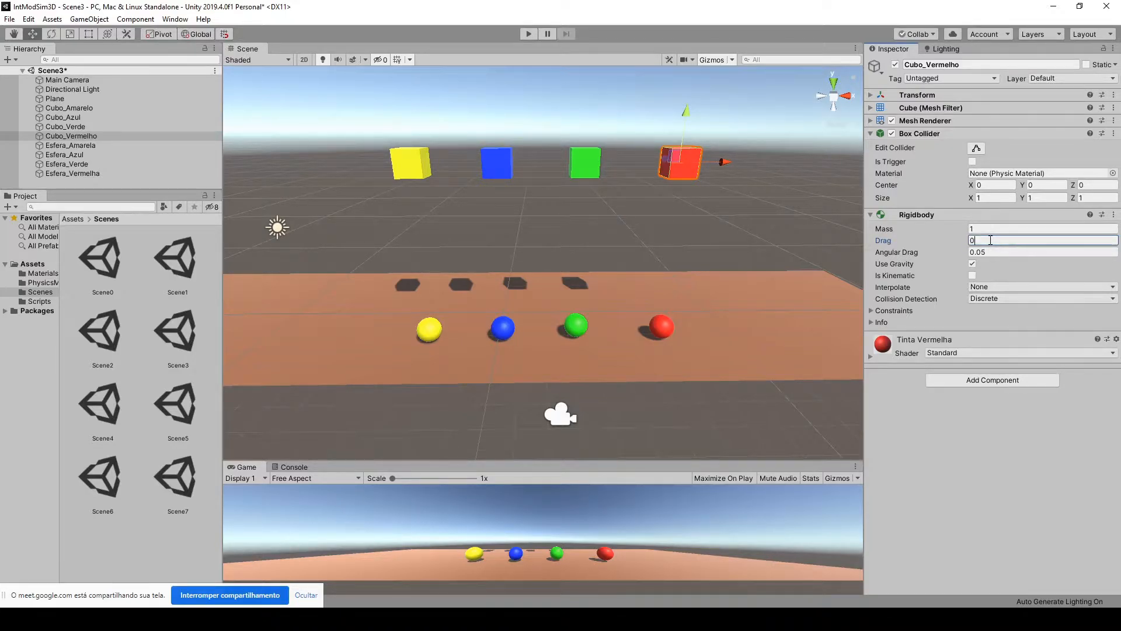
pyautogui.click(725, 230)
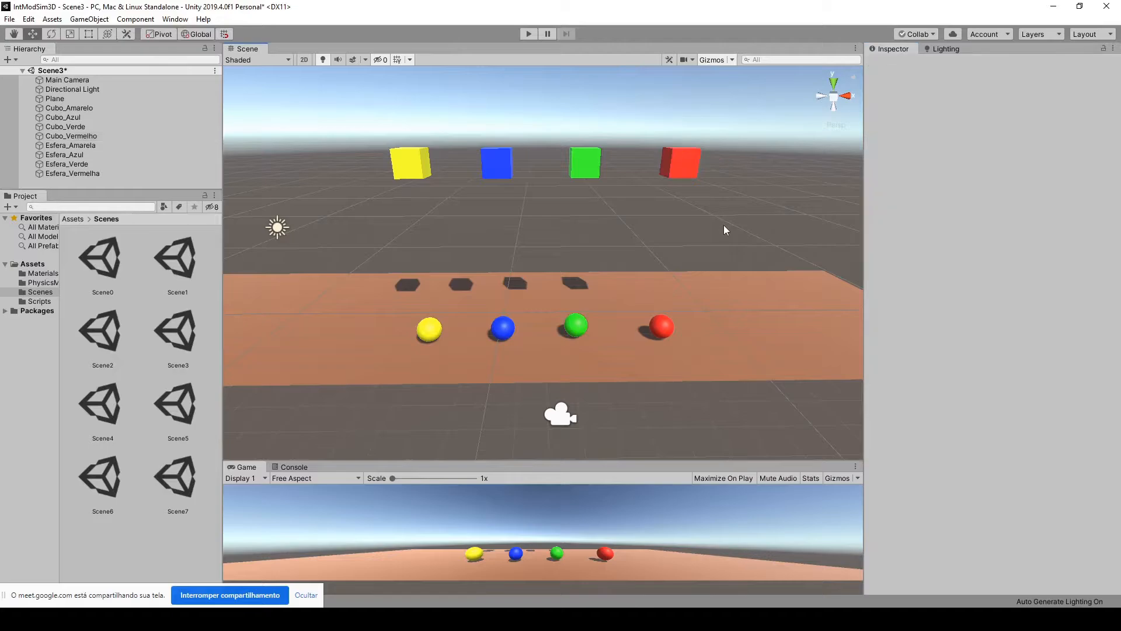
# Step: Review the component settings of the red, green, blue and yellow cubes in turn, and clear the selection
pyautogui.click(693, 170)
pyautogui.click(594, 169)
pyautogui.click(489, 168)
pyautogui.click(419, 164)
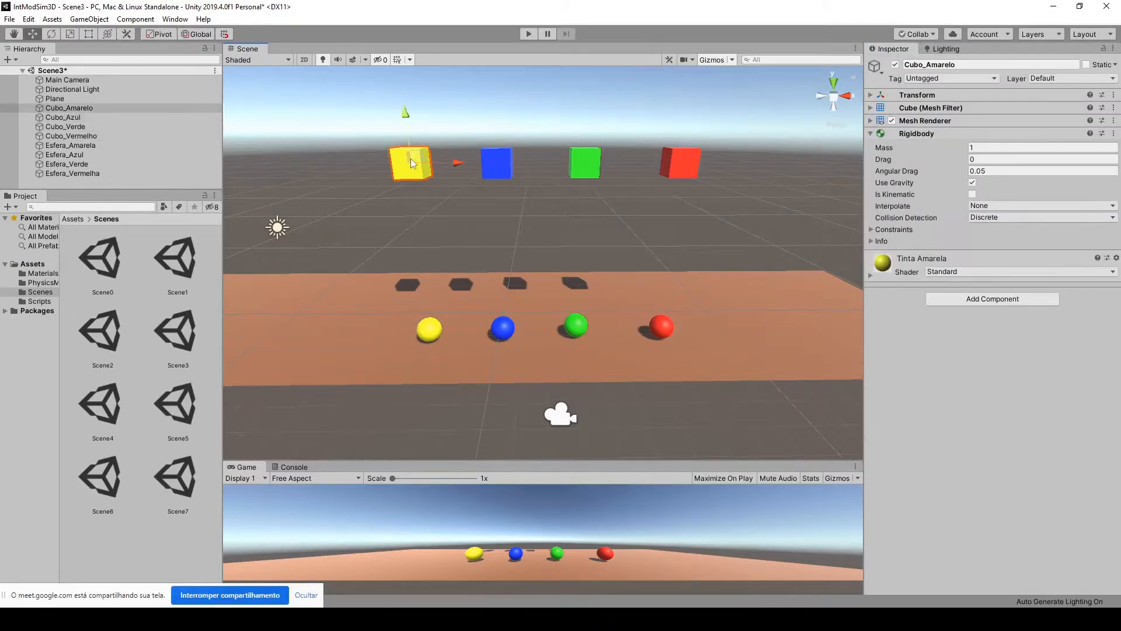
pyautogui.click(644, 129)
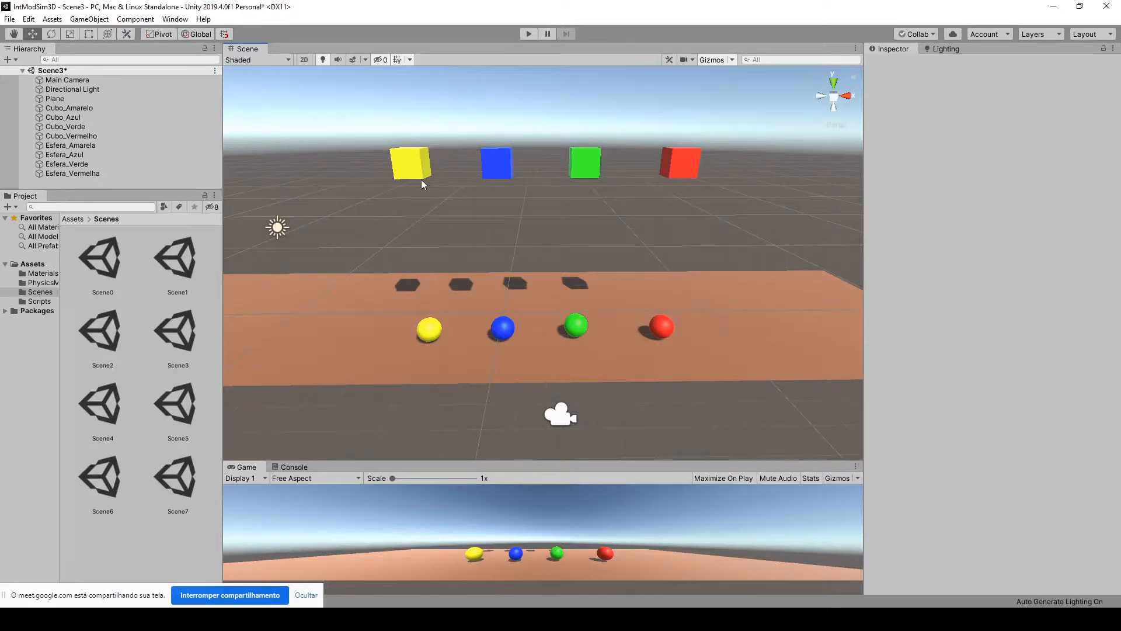
# Step: Add a capsule to the scene and raise it to about Y 5.61, between the blue and green cubes
pyautogui.click(431, 159)
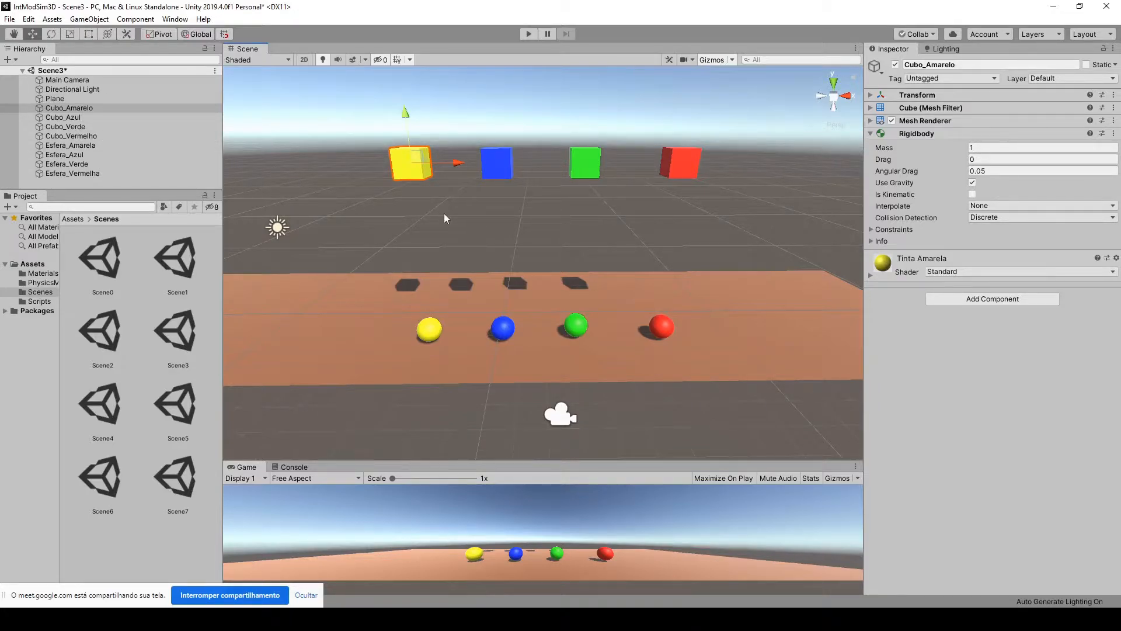
pyautogui.click(88, 19)
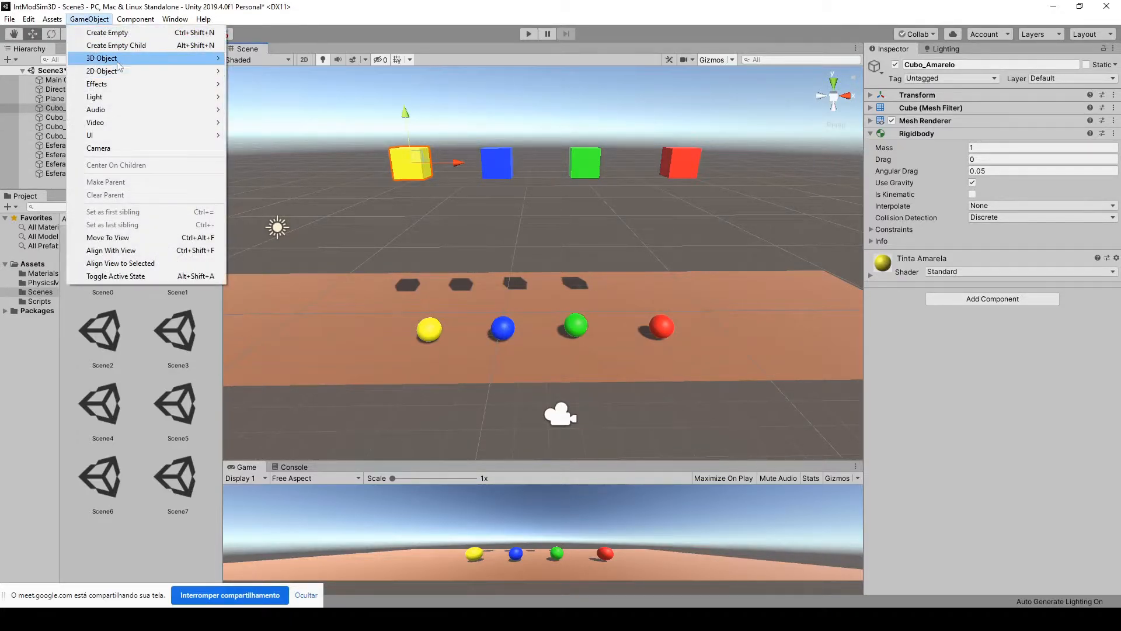
pyautogui.moveTo(119, 59)
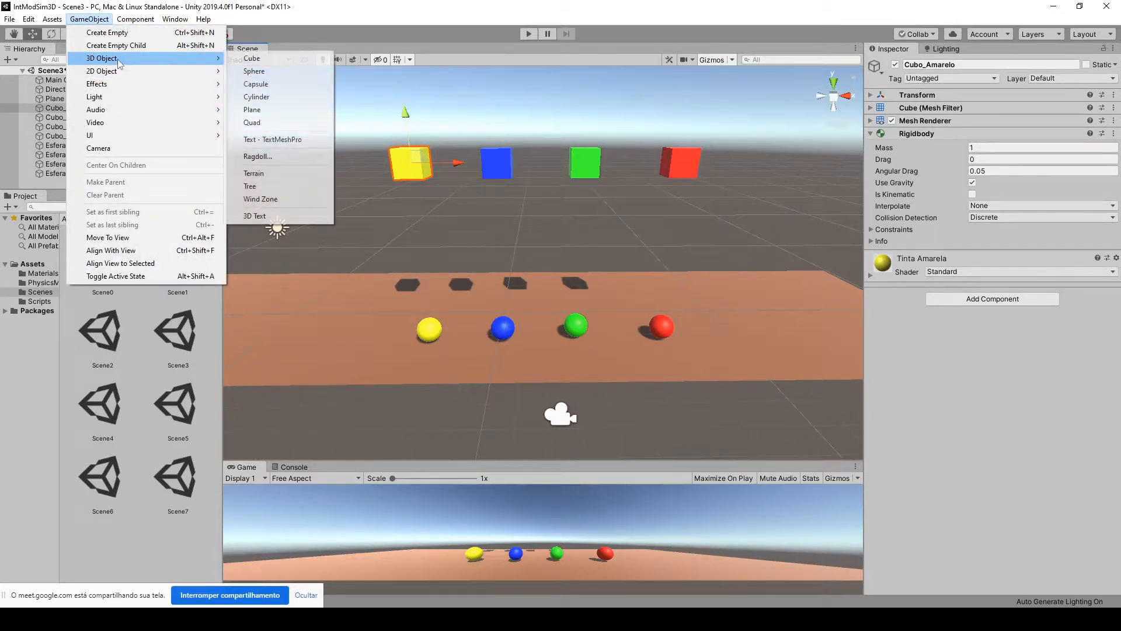
pyautogui.click(261, 85)
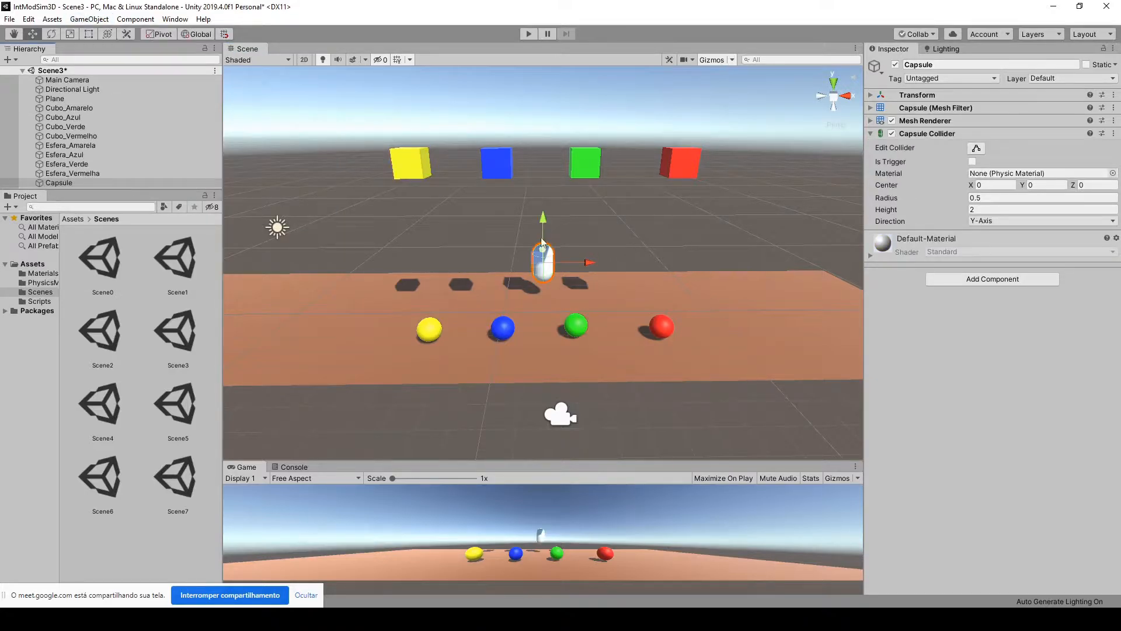
pyautogui.moveTo(542, 239); pyautogui.dragTo(548, 154)
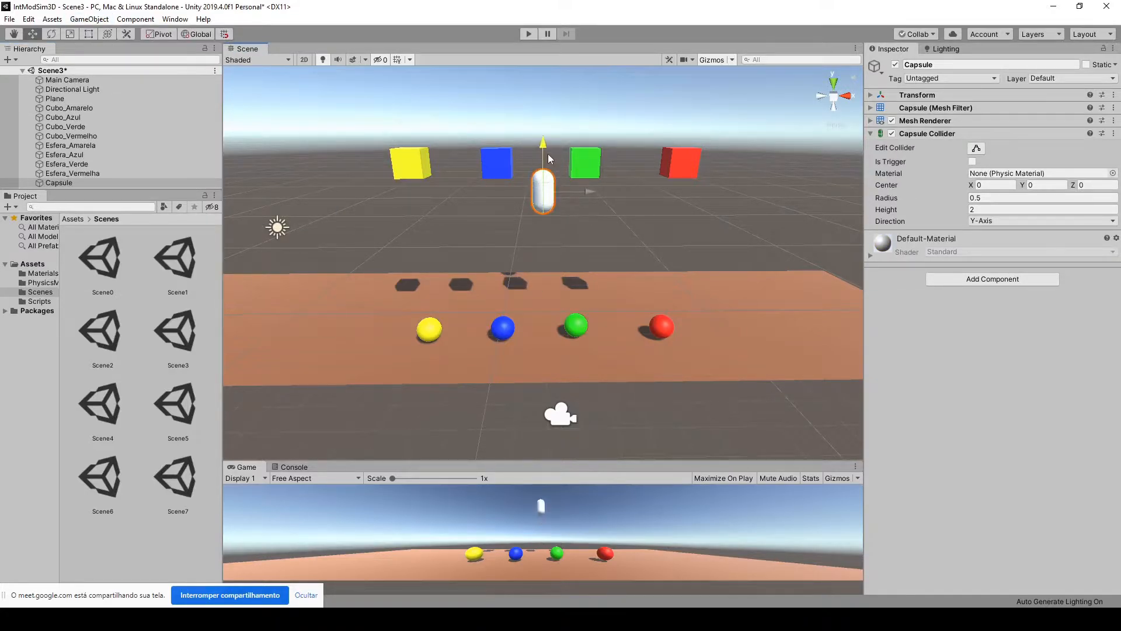
pyautogui.scroll(3, 623, 201)
pyautogui.press('q')
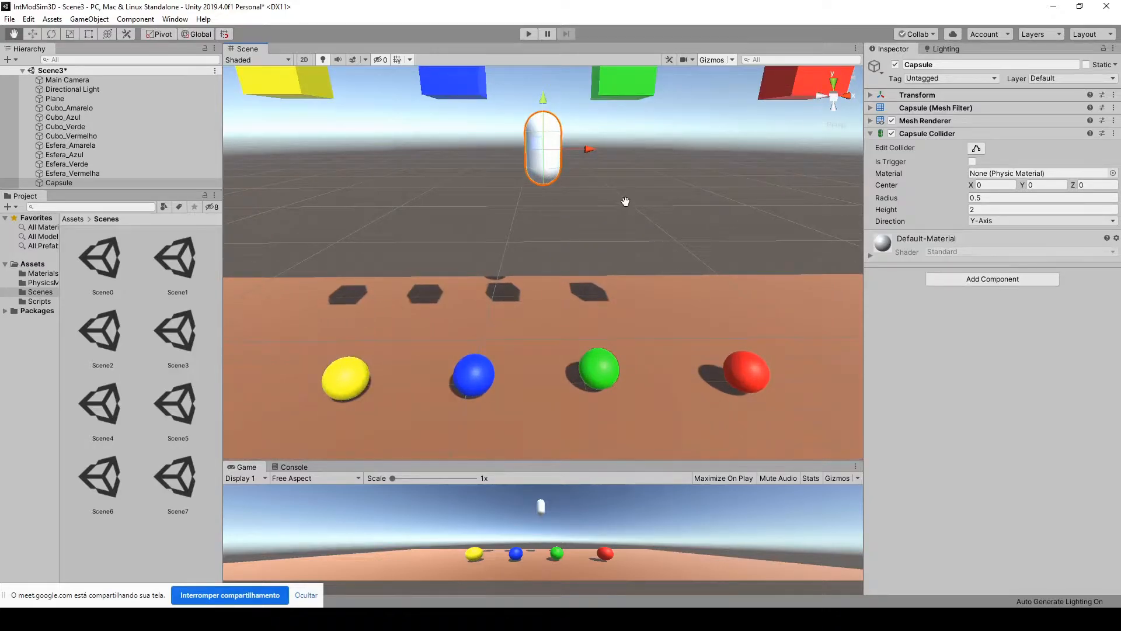
pyautogui.moveTo(625, 201); pyautogui.dragTo(630, 298, button='middle')
pyautogui.scroll(3, 596, 292)
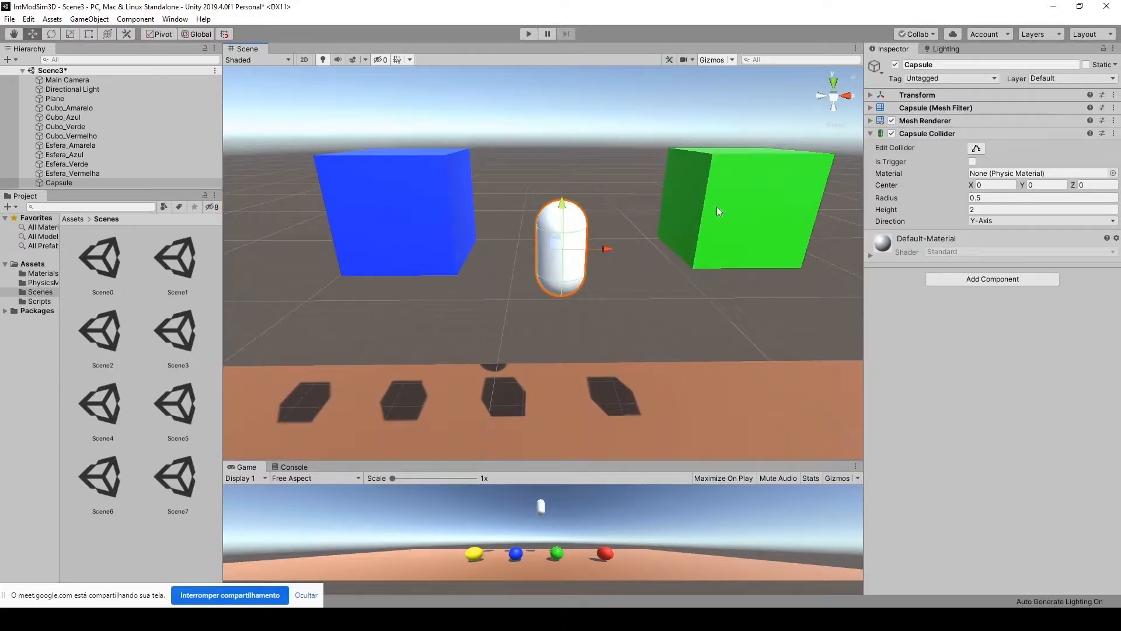
# Step: Examine the capsule's Transform and Mesh Filter component settings
pyautogui.click(870, 133)
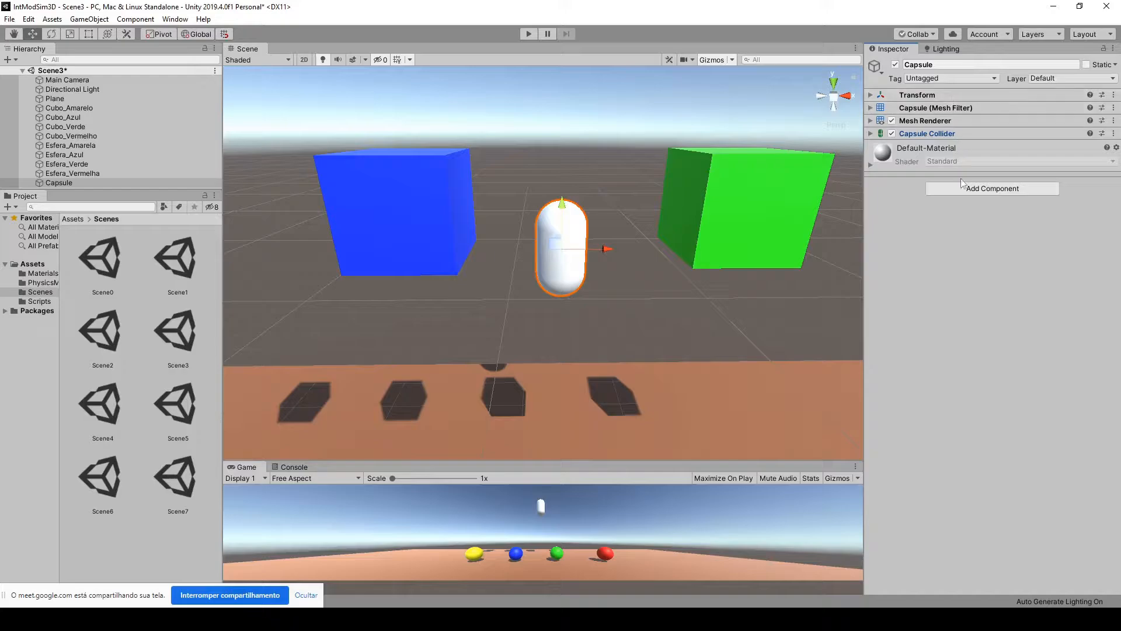
pyautogui.click(871, 95)
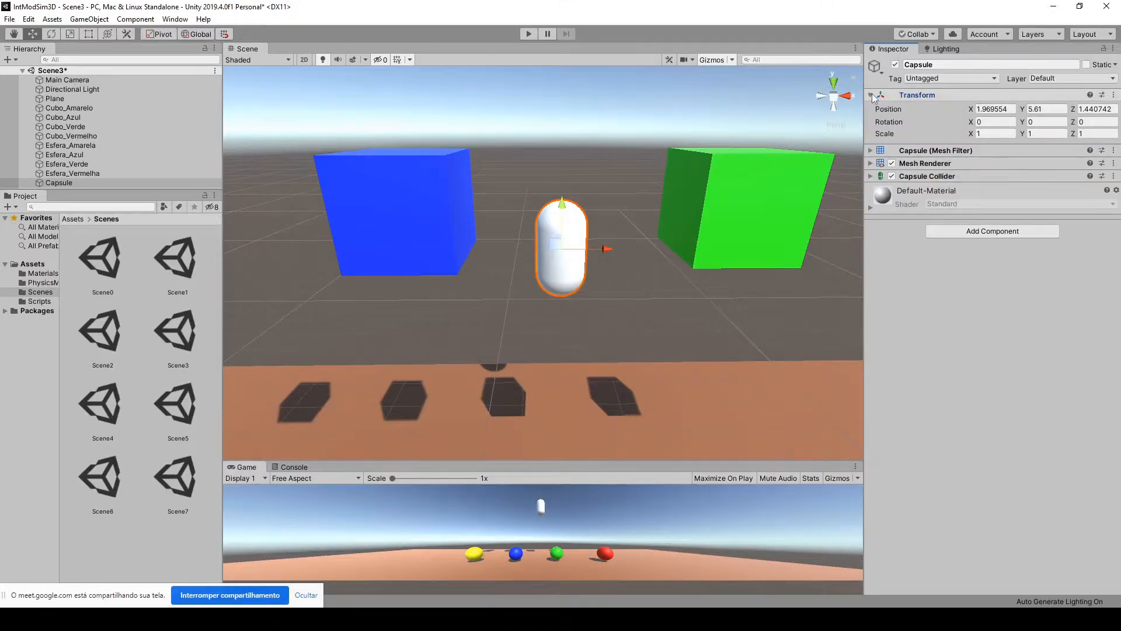
pyautogui.click(871, 96)
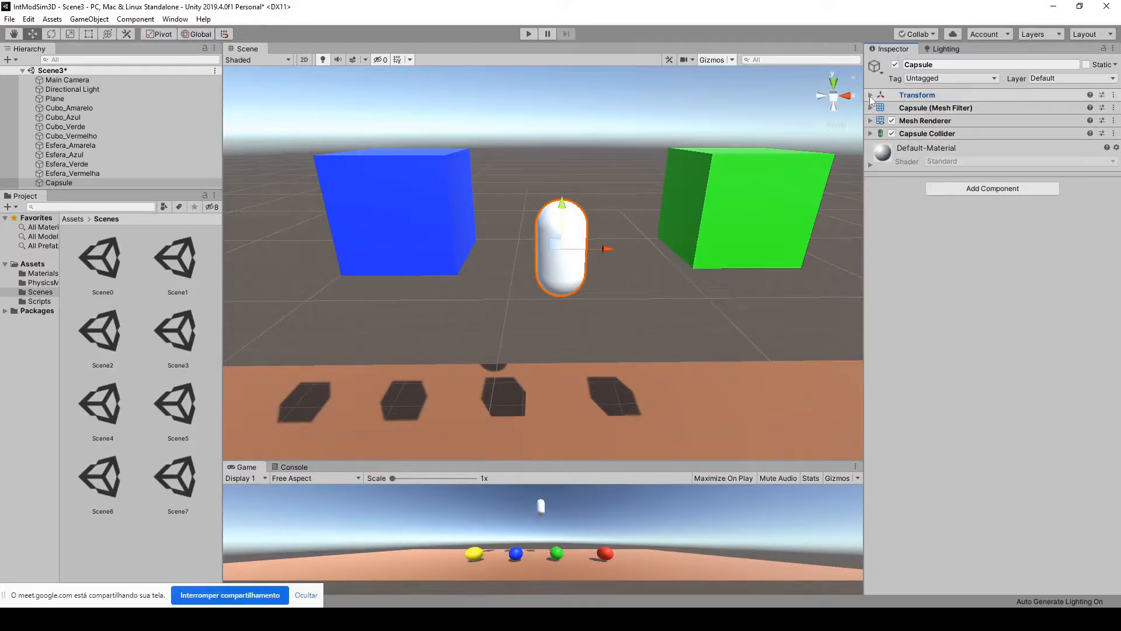
pyautogui.click(870, 97)
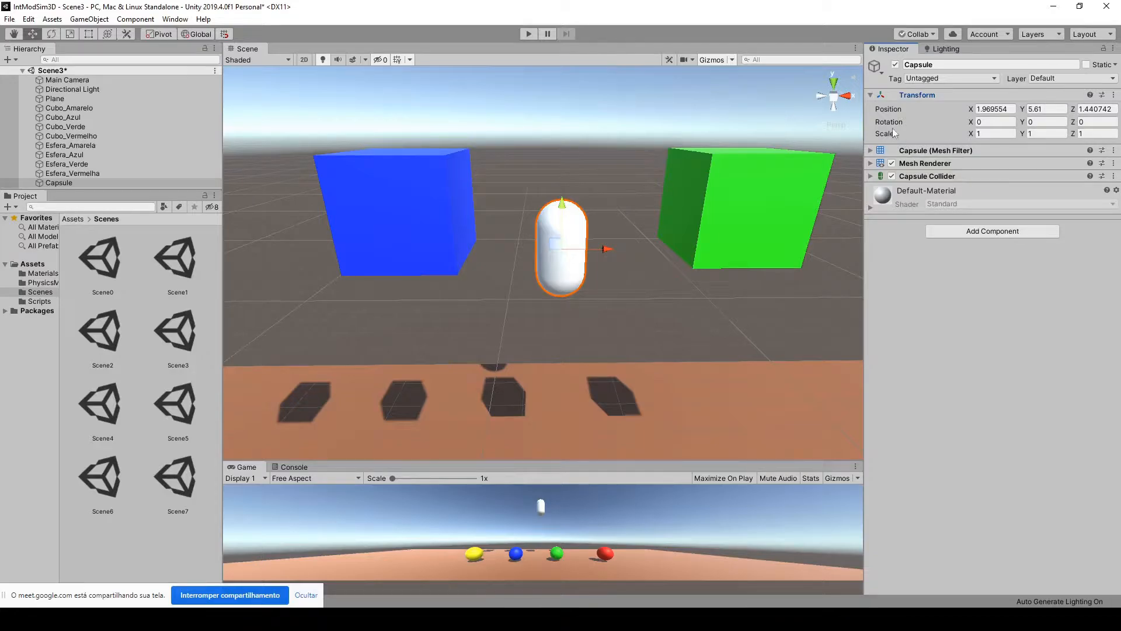
pyautogui.click(871, 96)
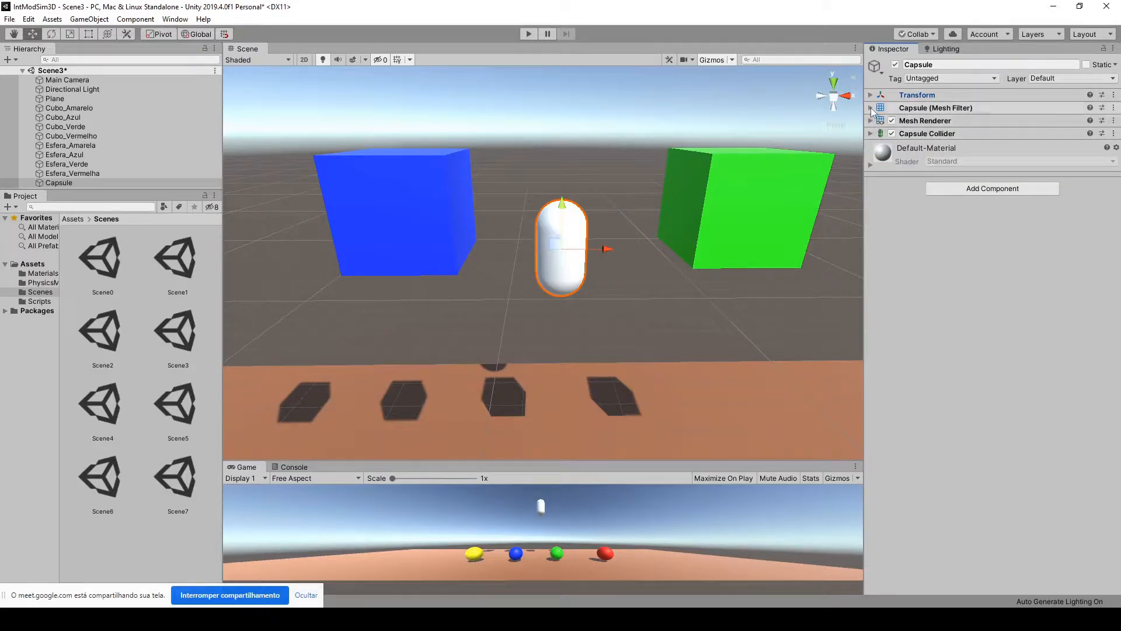
pyautogui.click(870, 109)
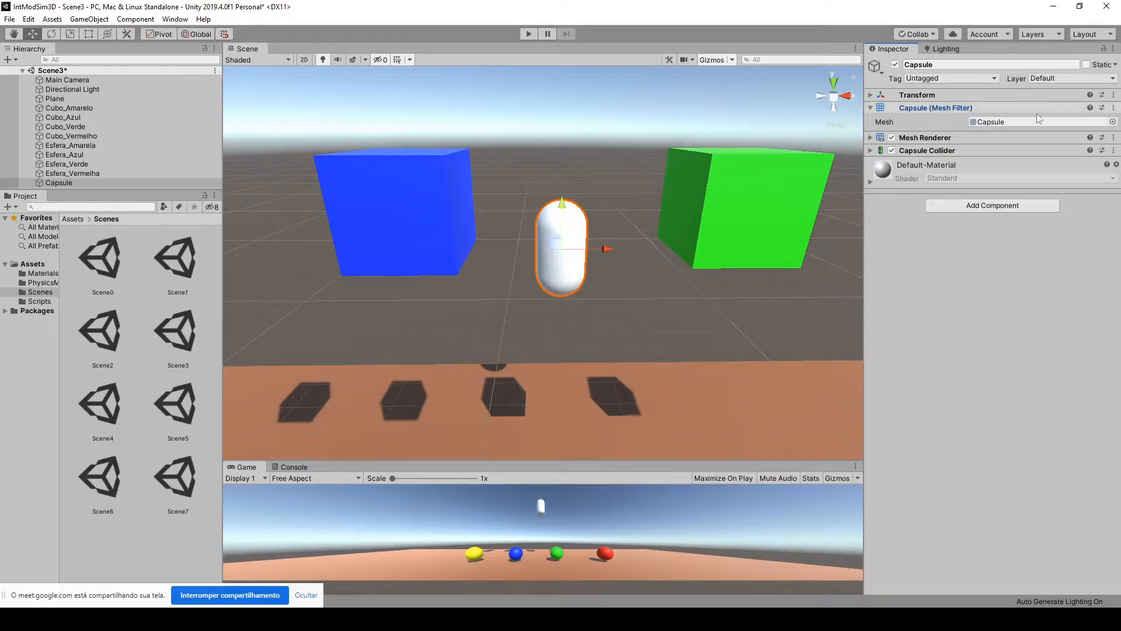
pyautogui.click(870, 109)
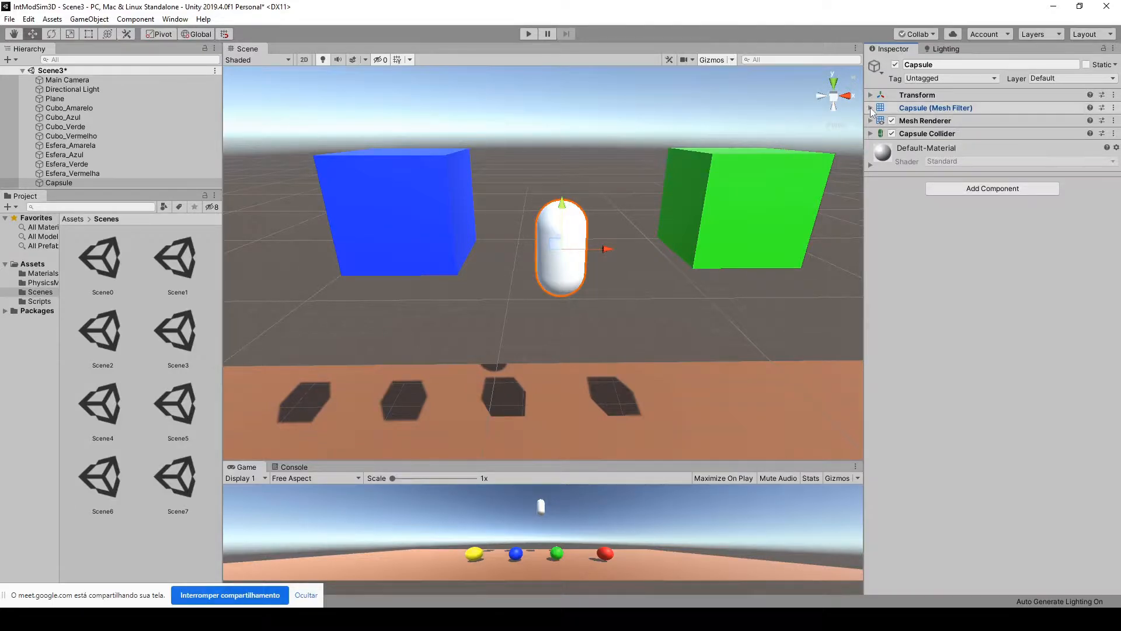
# Step: Disable the capsule's Mesh Renderer and enable it again
pyautogui.click(870, 120)
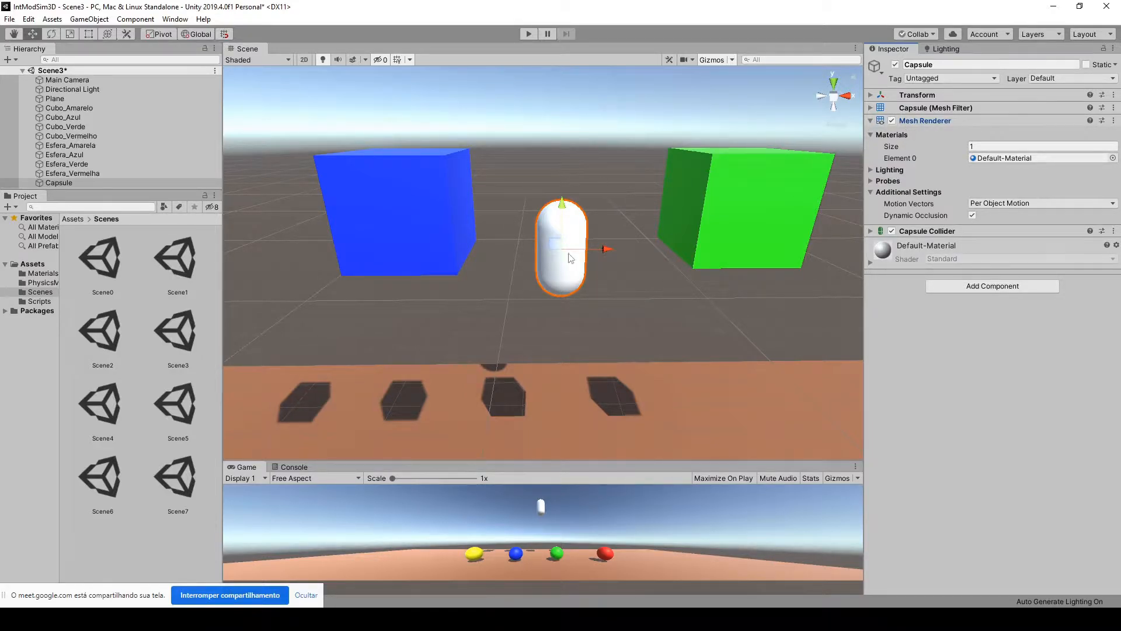
pyautogui.click(892, 121)
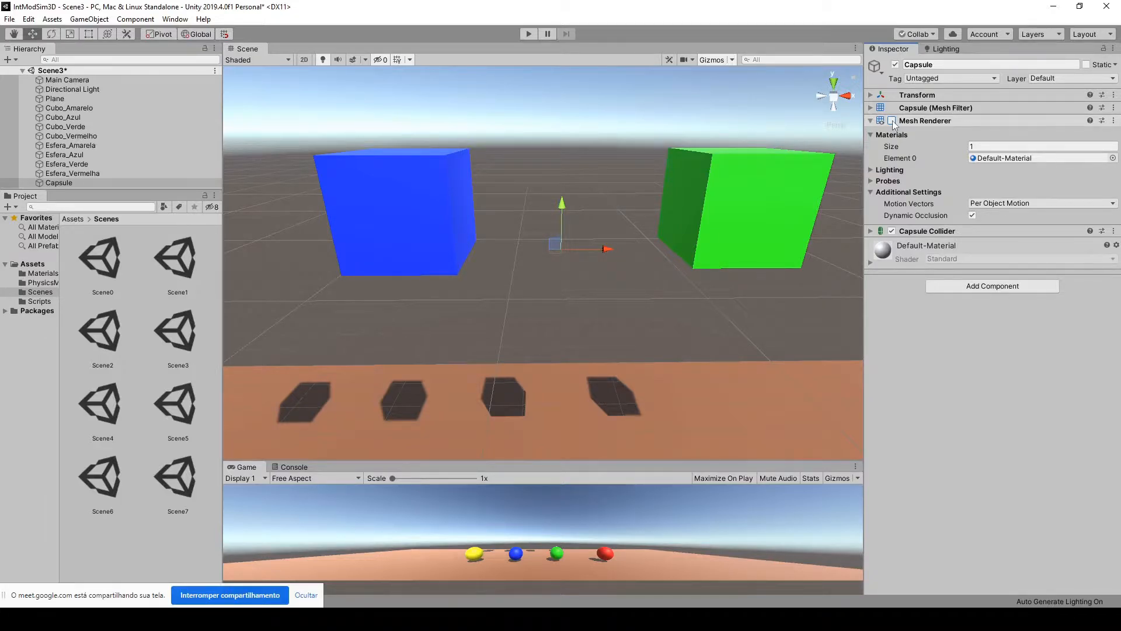
pyautogui.click(893, 121)
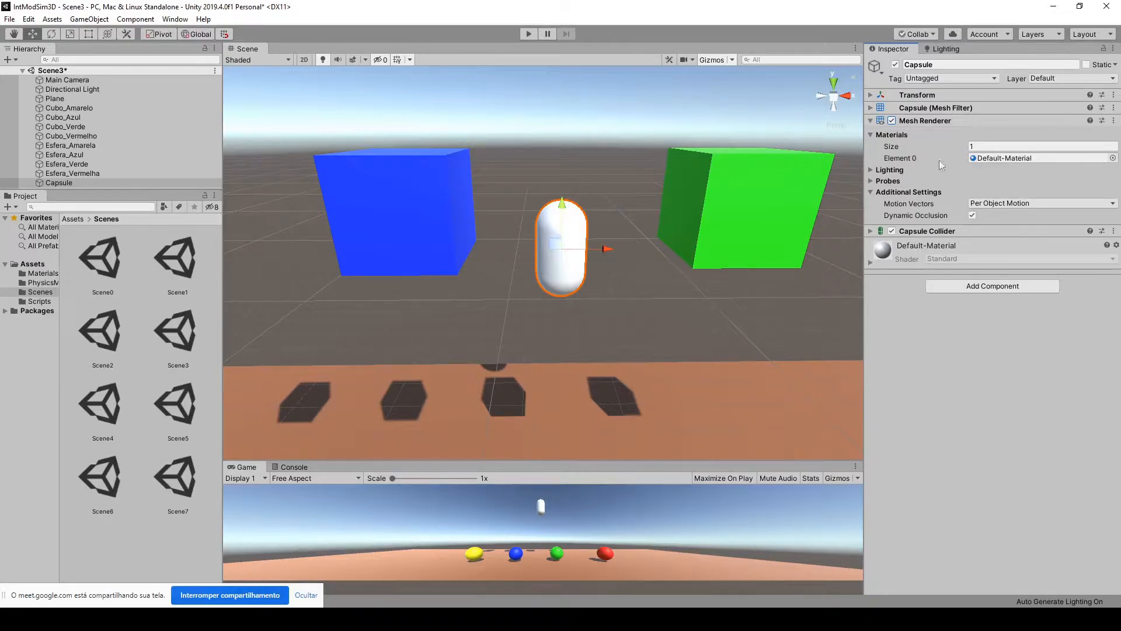
# Step: Assign the Tinta Vermelha material to the capsule's Mesh Renderer
pyautogui.click(1112, 158)
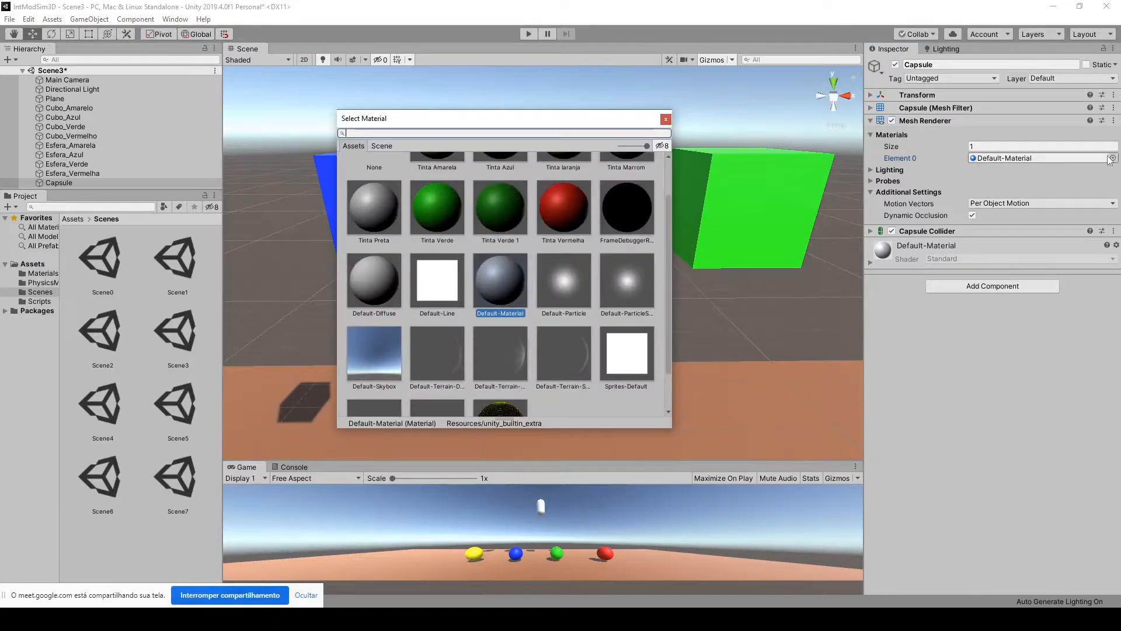
pyautogui.click(564, 202)
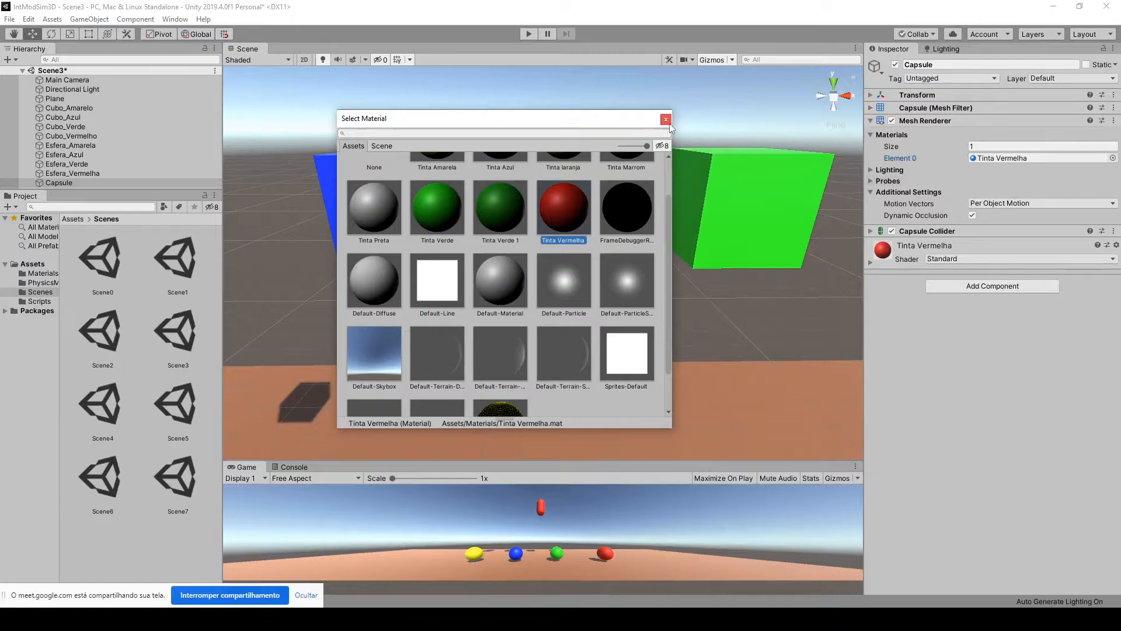
pyautogui.doubleClick(566, 211)
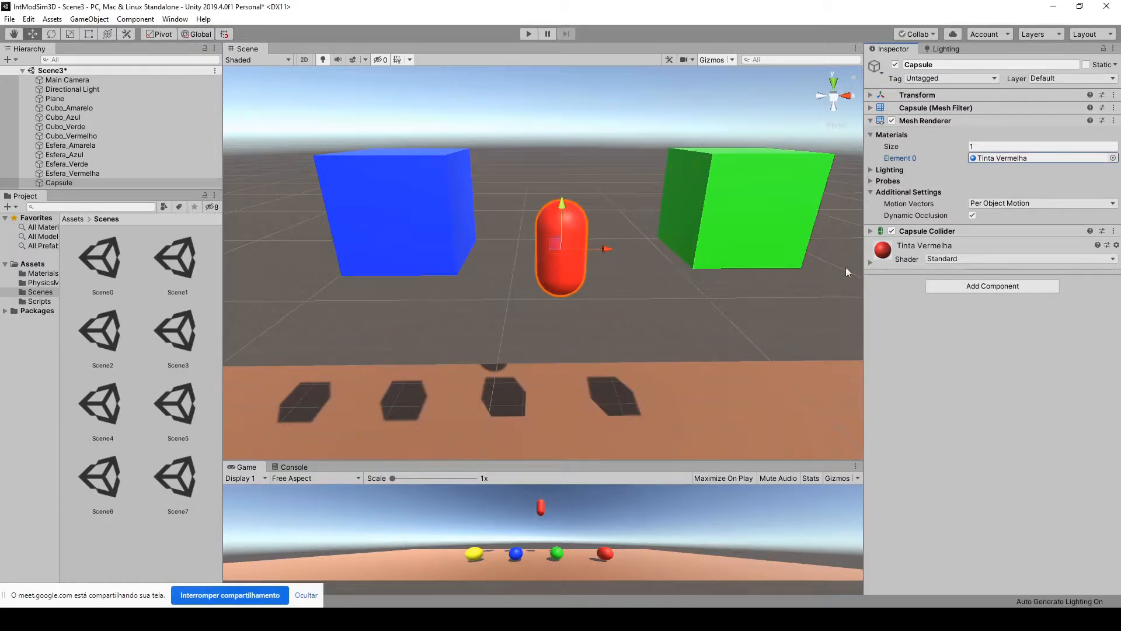
pyautogui.click(871, 120)
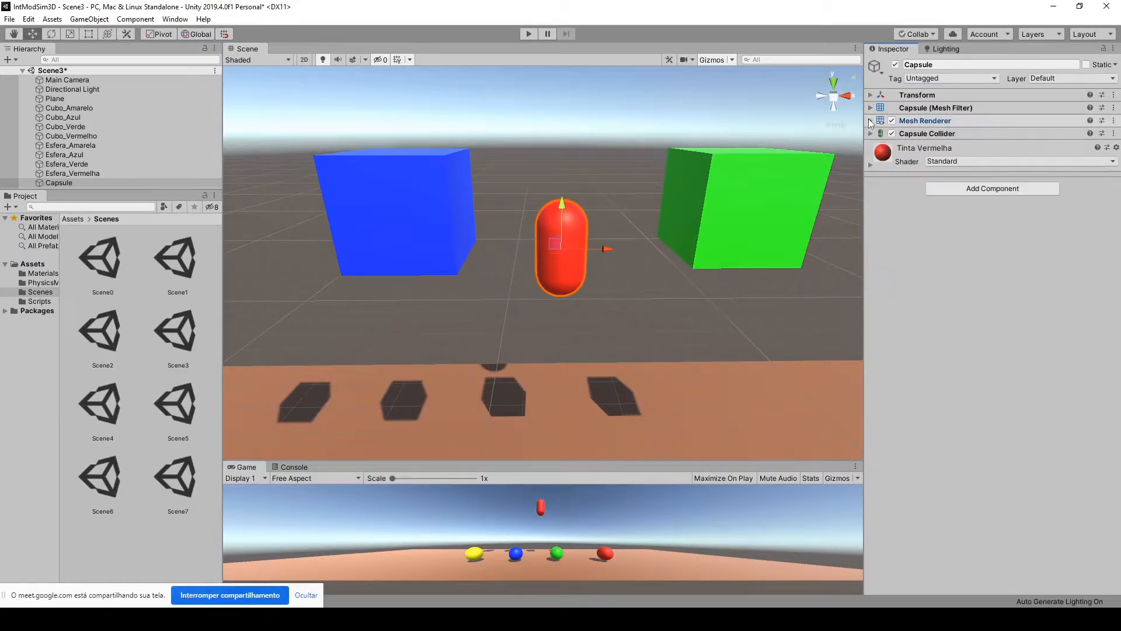
# Step: Reshape the capsule's collider with its edit handles to a radius of about 0.72 and a height of about 2.93
pyautogui.click(871, 133)
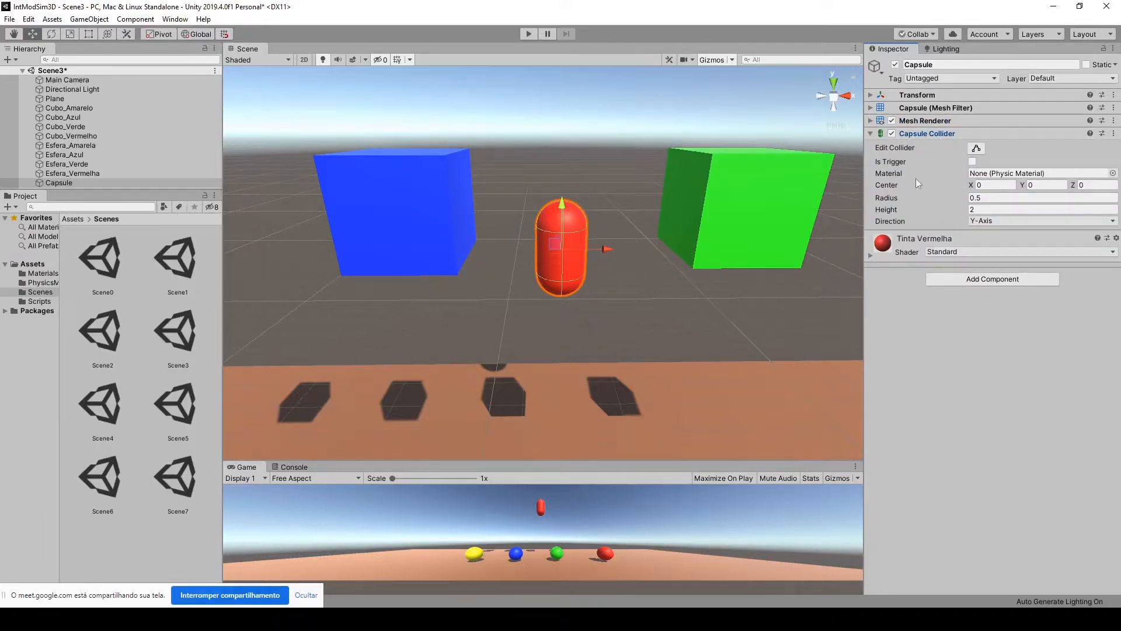
pyautogui.click(977, 148)
pyautogui.scroll(5, 621, 280)
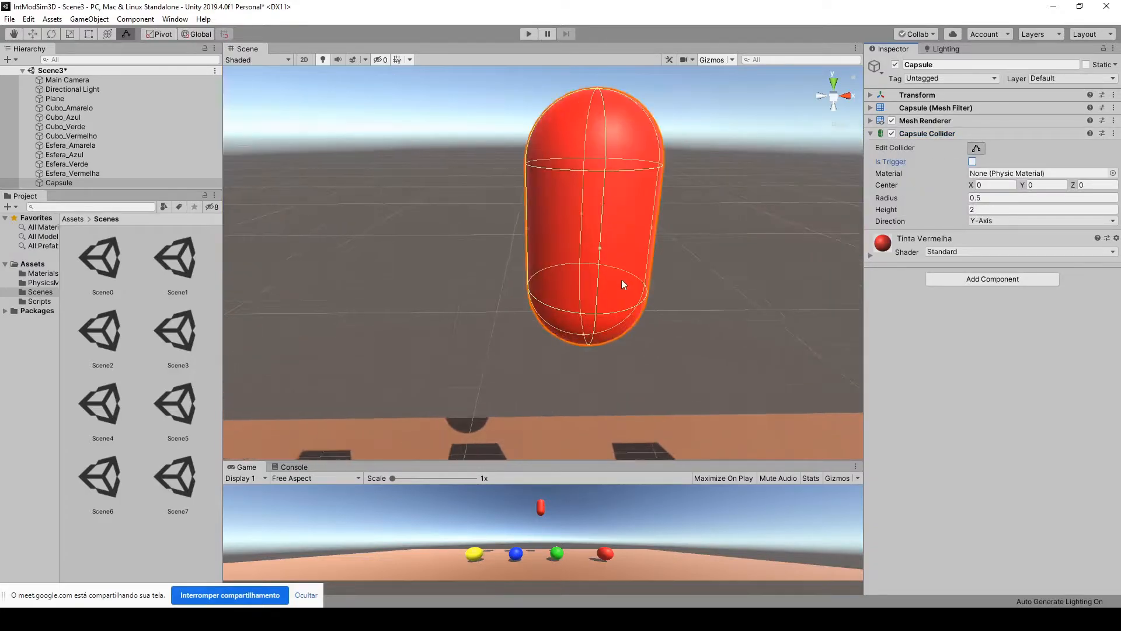
pyautogui.keyDown('alt'); pyautogui.moveTo(668, 318); pyautogui.dragTo(680, 359); pyautogui.keyUp('alt')
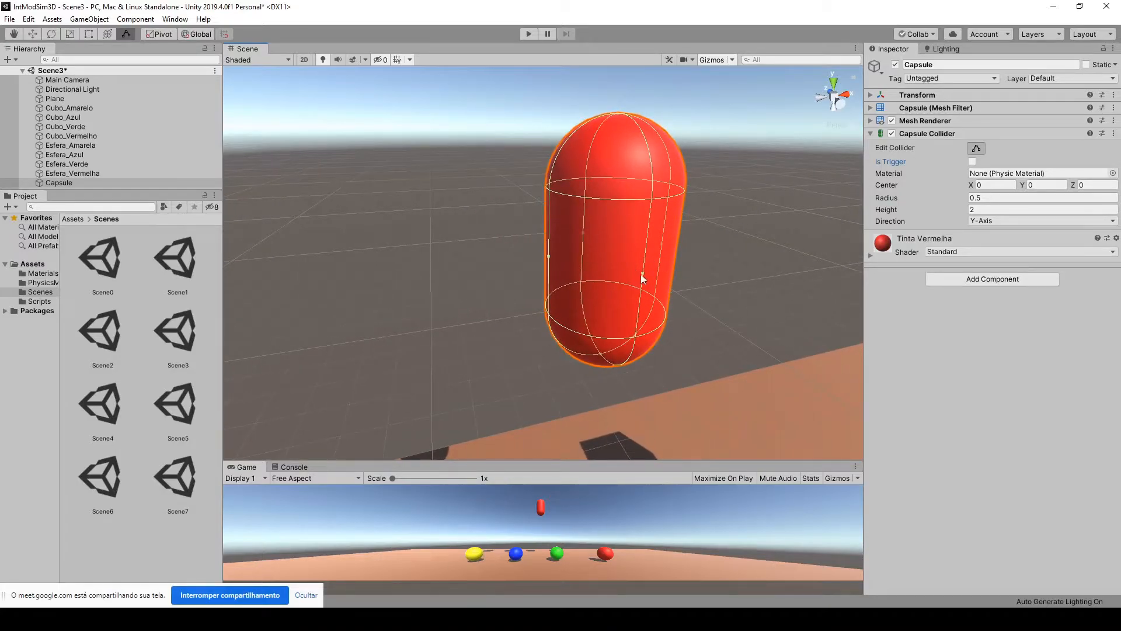
pyautogui.moveTo(643, 274); pyautogui.dragTo(671, 271)
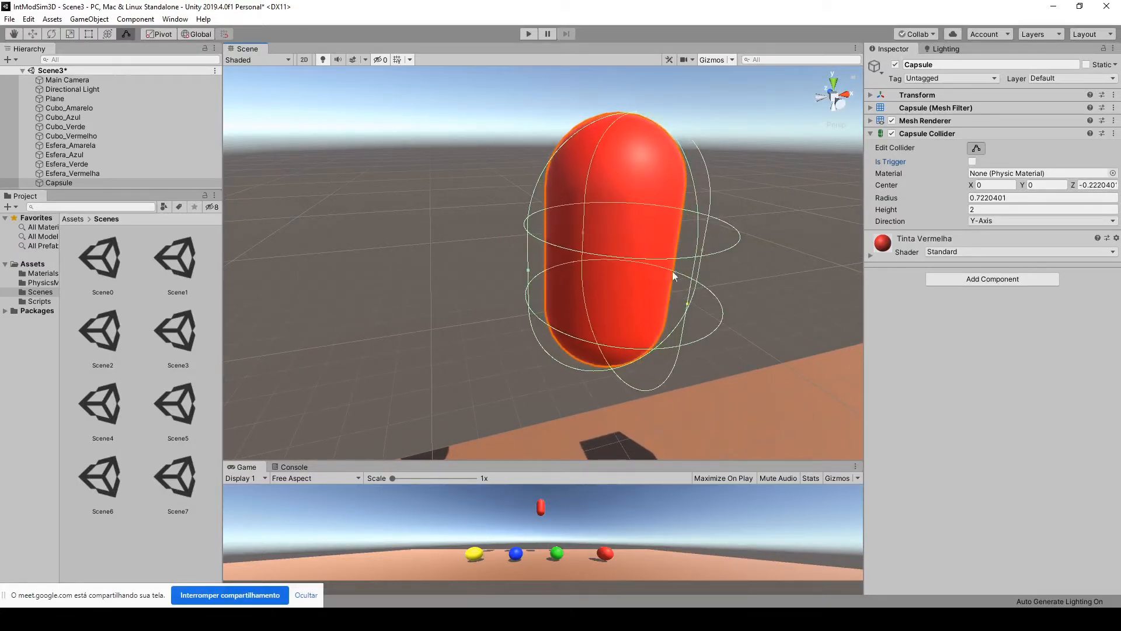
pyautogui.moveTo(634, 112); pyautogui.dragTo(639, 78)
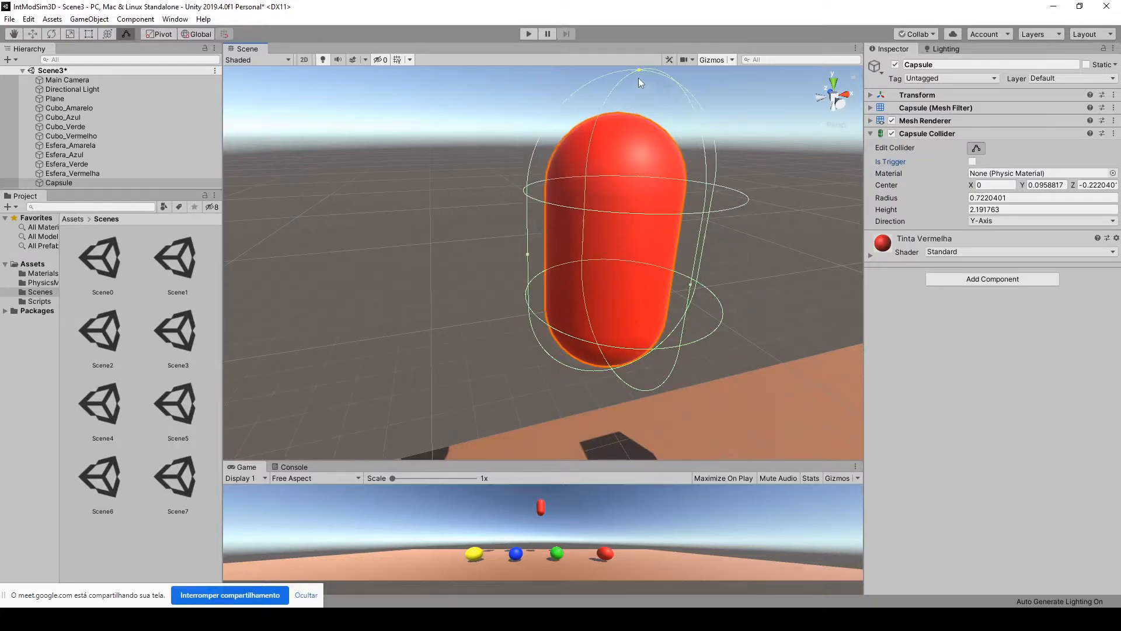
pyautogui.moveTo(709, 385)
pyautogui.keyDown('alt'); pyautogui.mouseDown()
pyautogui.moveTo(622, 327)
pyautogui.moveTo(690, 384)
pyautogui.mouseUp(); pyautogui.keyUp('alt')
pyautogui.moveTo(690, 384); pyautogui.dragTo(560, 321, button='middle')
pyautogui.moveTo(449, 331); pyautogui.dragTo(458, 414)
pyautogui.scroll(-3, 604, 324)
pyautogui.moveTo(603, 324); pyautogui.dragTo(663, 363, button='middle')
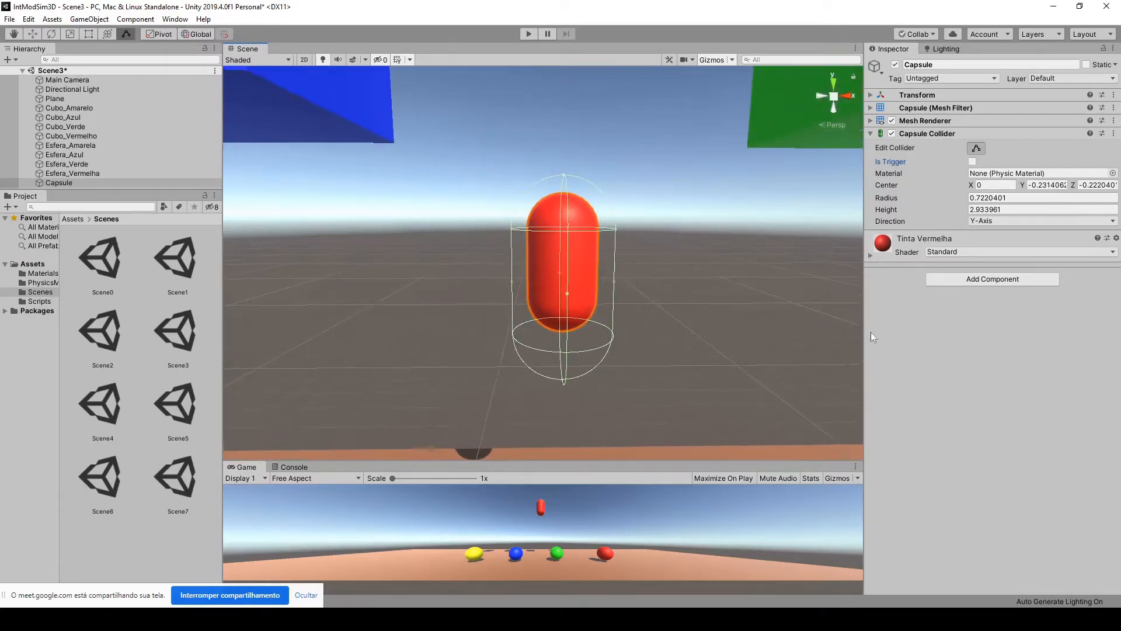
# Step: Change the Capsule Collider's radius to 0.58 and its height to 3.83, and inspect the outline around the capsule
pyautogui.moveTo(970, 198); pyautogui.dragTo(1007, 208)
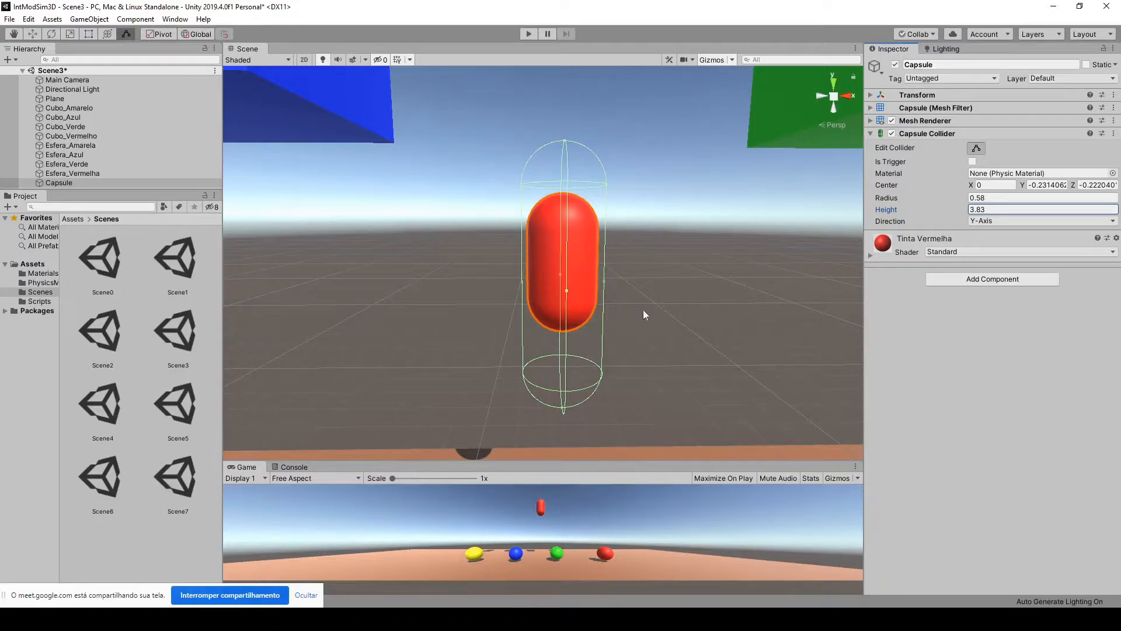
pyautogui.click(581, 260)
pyautogui.scroll(5, 560, 243)
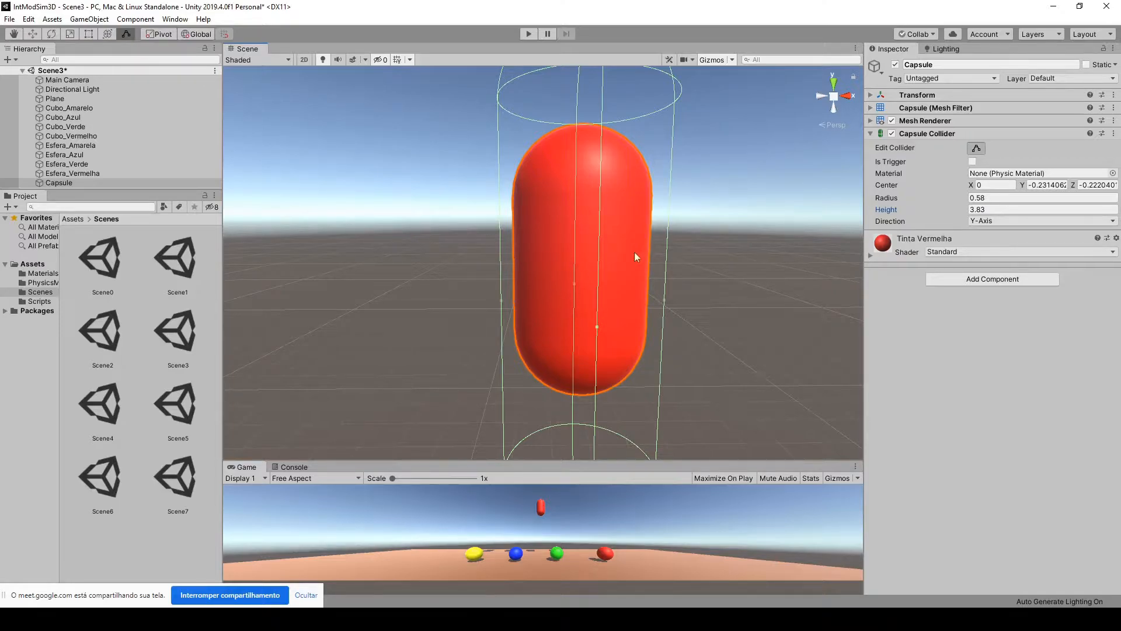
pyautogui.scroll(-3, 656, 202)
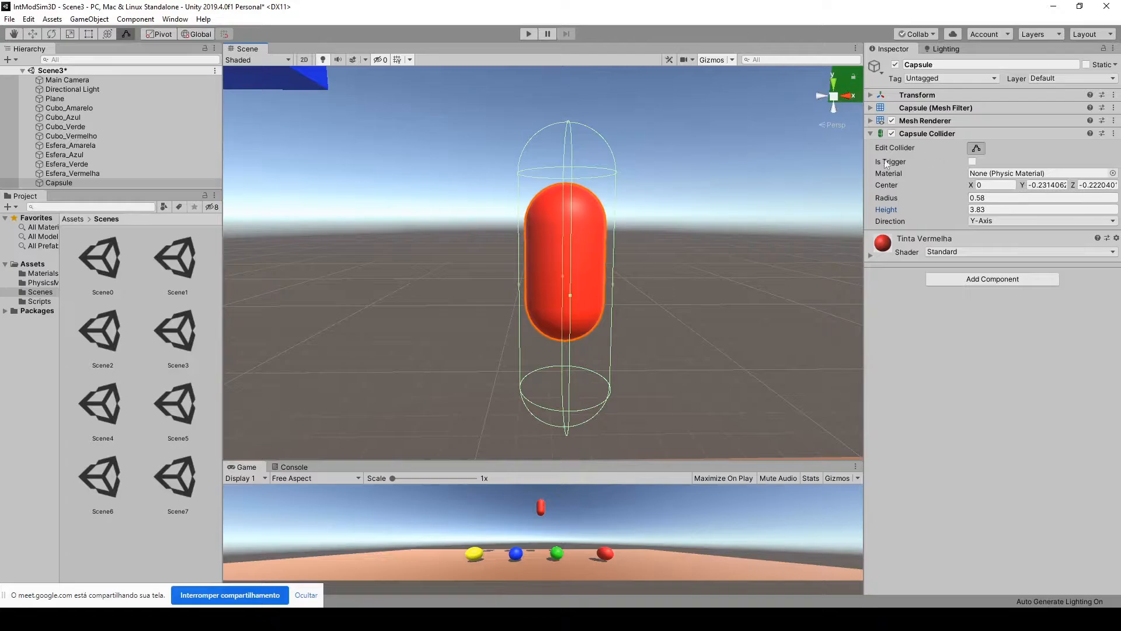
# Step: Delete the capsule, add a new cube in its place and frame it at an angle
pyautogui.press('Delete')
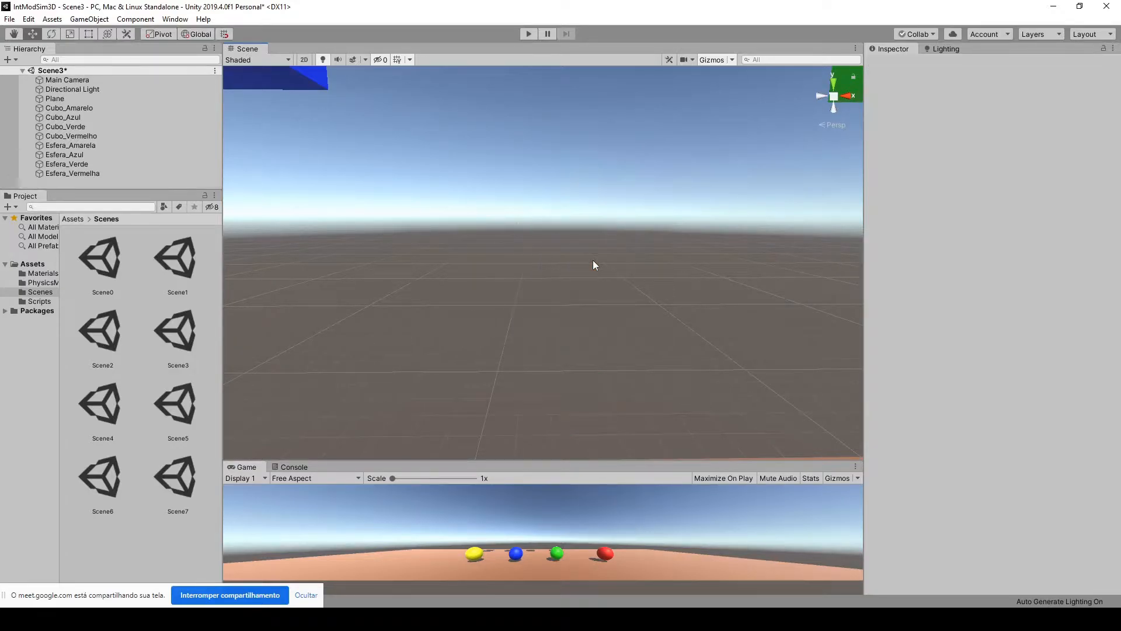
pyautogui.click(88, 19)
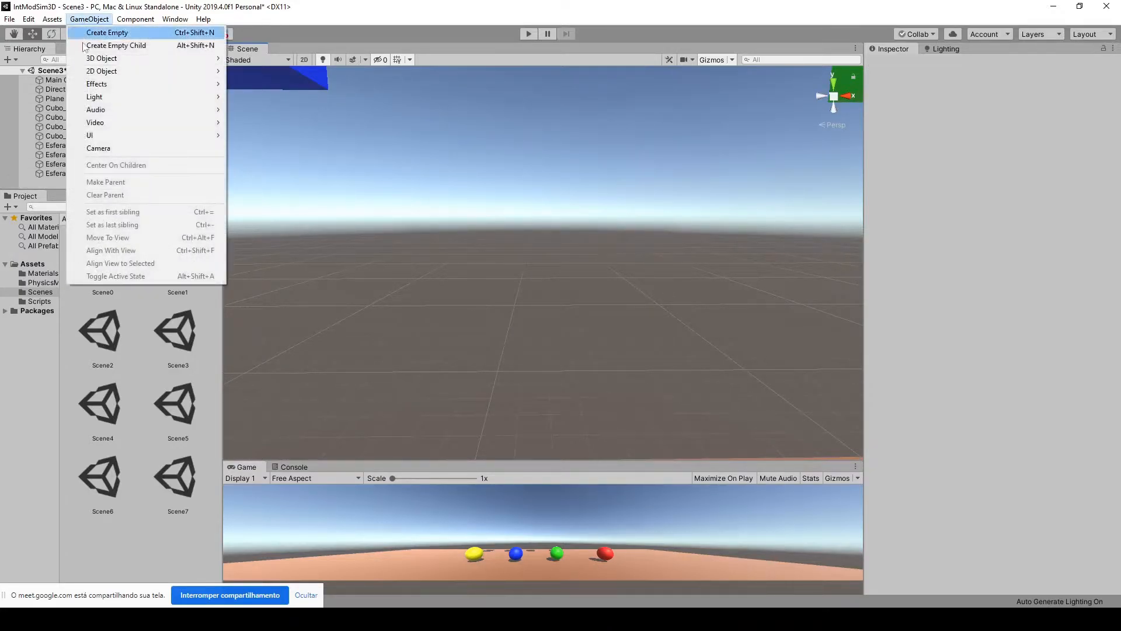
pyautogui.moveTo(107, 60)
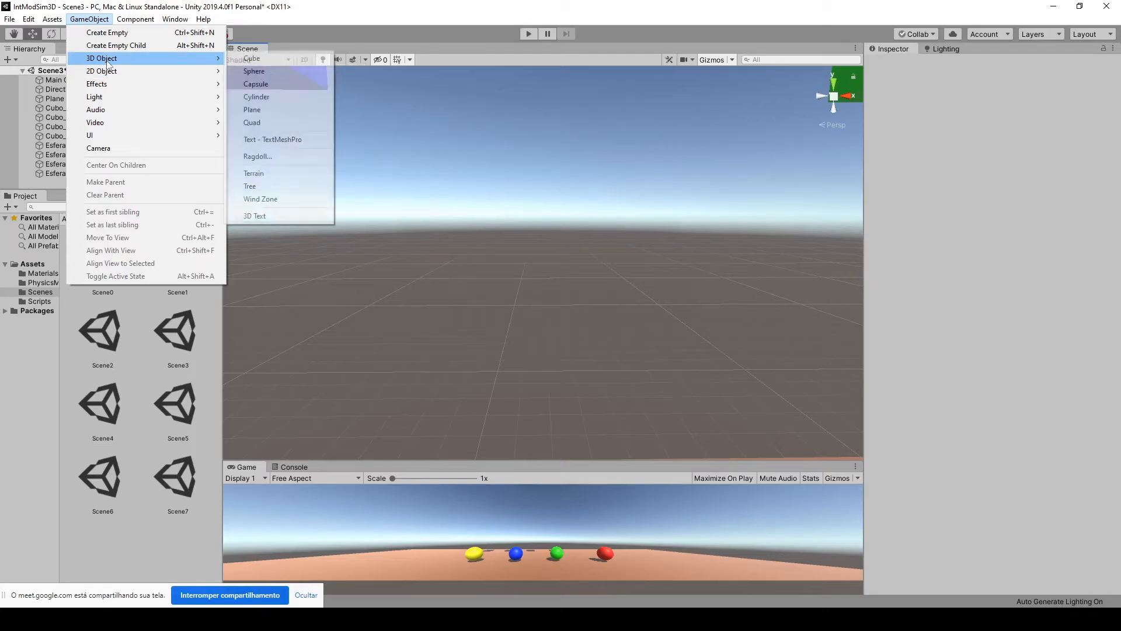
pyautogui.click(257, 59)
pyautogui.scroll(5, 536, 272)
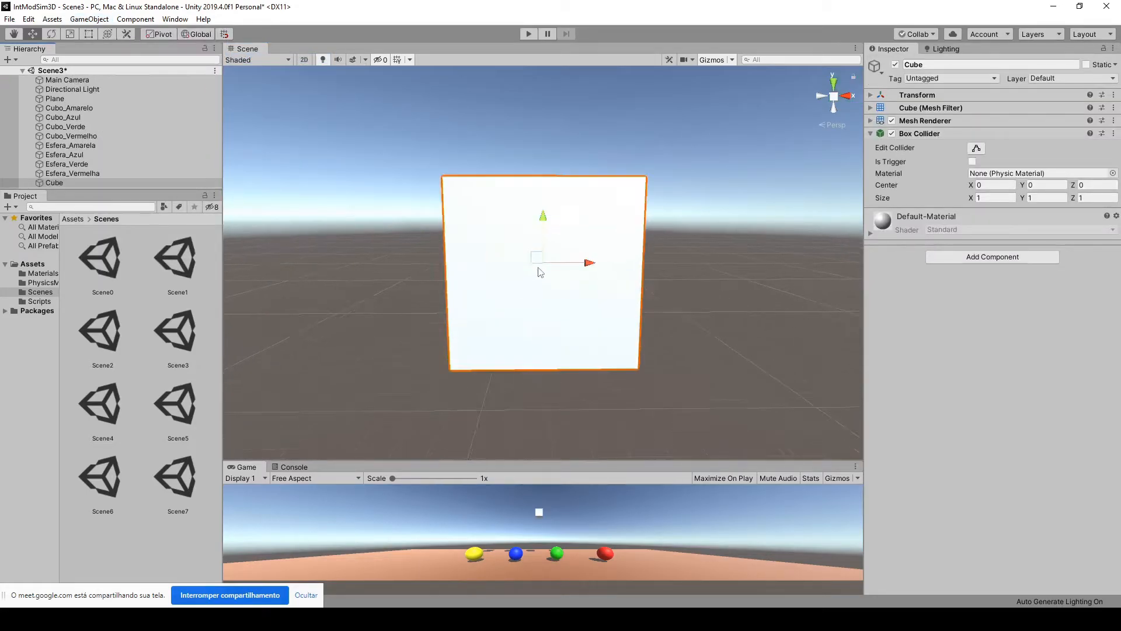
pyautogui.moveTo(652, 287); pyautogui.dragTo(707, 343, button='right')
pyautogui.press('f')
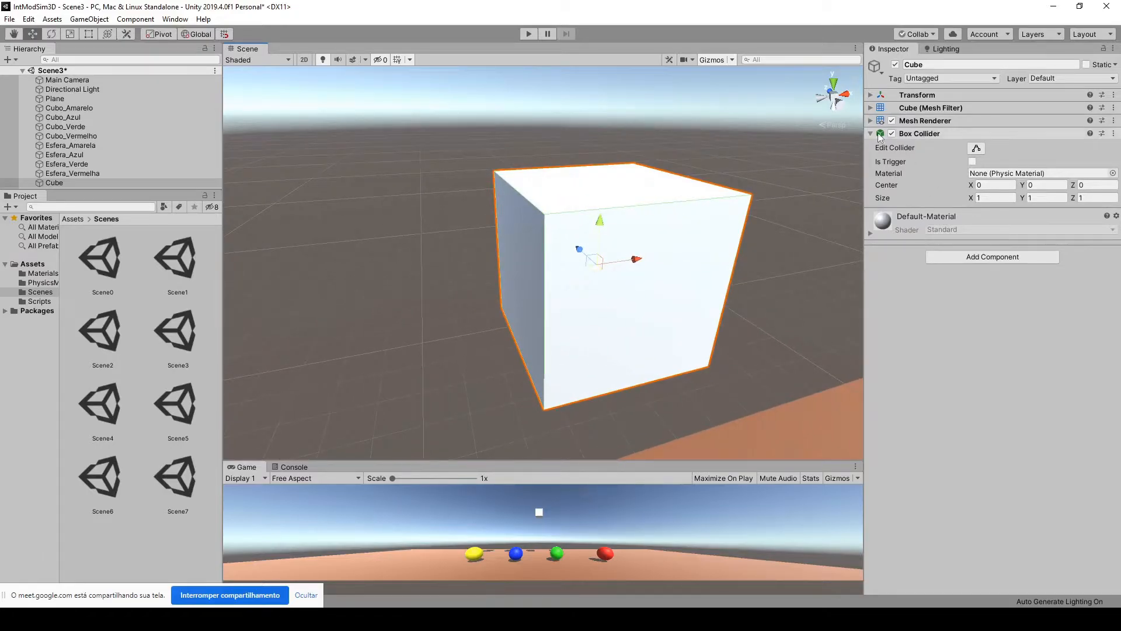
# Step: Enable collider editing on the new cube and assign the Tinta Marrom material to it
pyautogui.click(976, 148)
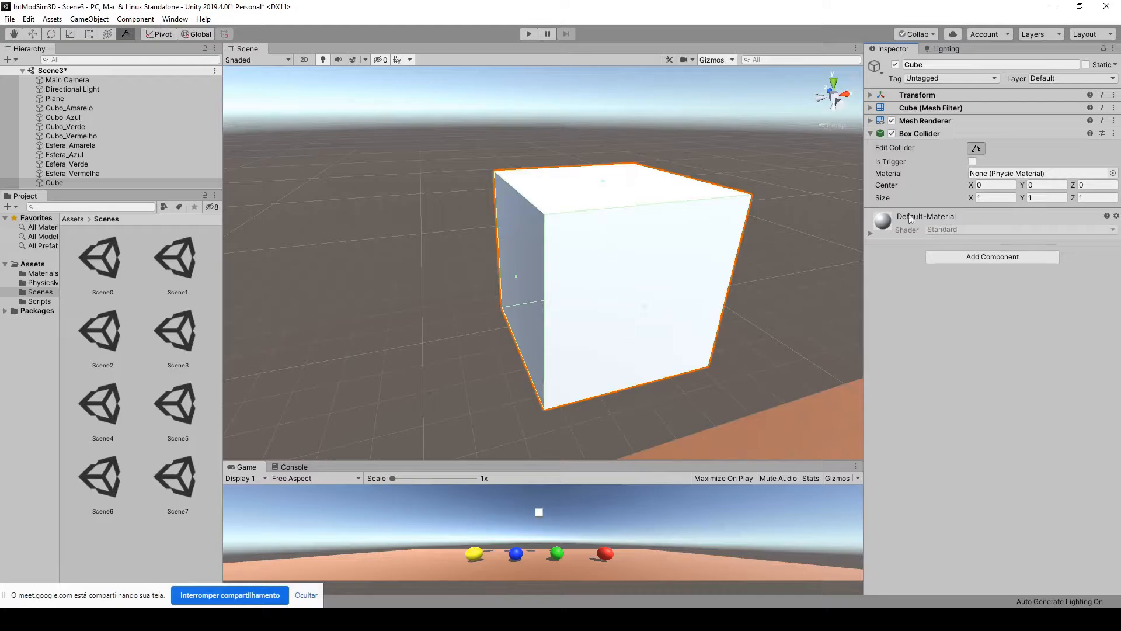
pyautogui.scroll(-3, 578, 210)
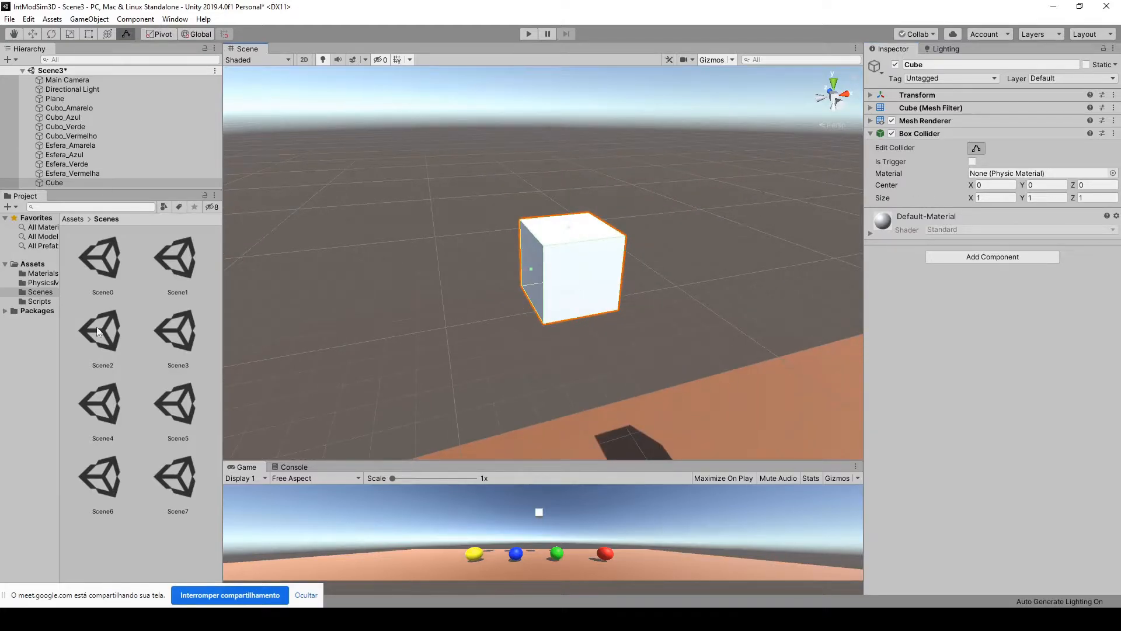
pyautogui.click(42, 273)
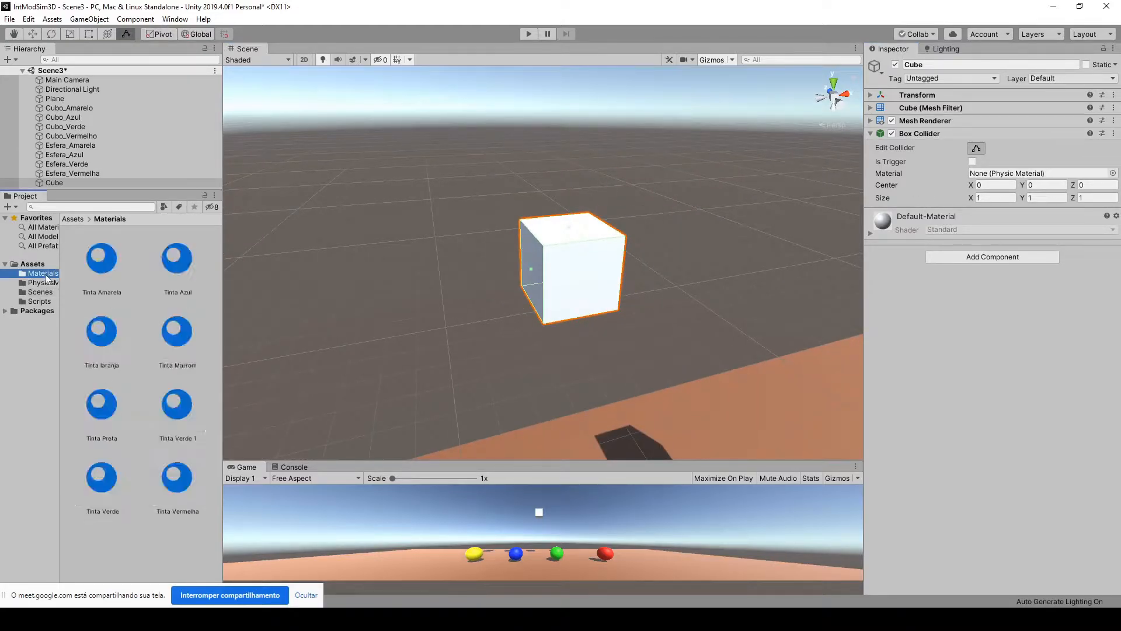
pyautogui.moveTo(175, 338); pyautogui.dragTo(580, 274)
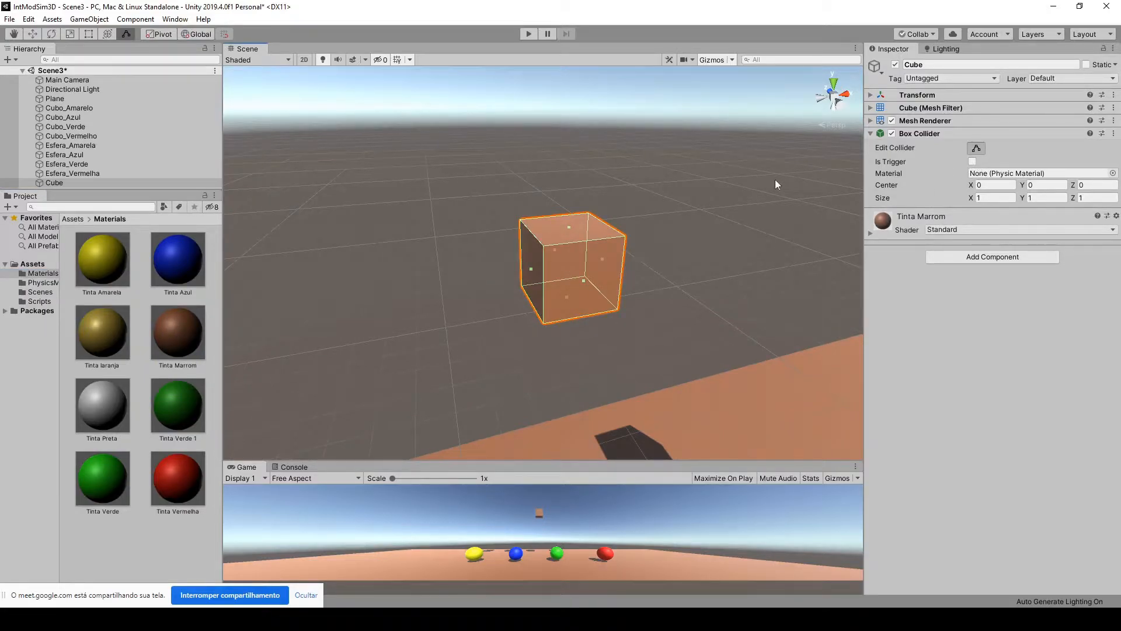
# Step: Enlarge the brown cube's Box Collider with its edit handles to about 1.58 × 1.66 × 2.16 and inspect its outline
pyautogui.moveTo(569, 226); pyautogui.dragTo(570, 173)
pyautogui.moveTo(531, 244); pyautogui.dragTo(559, 280)
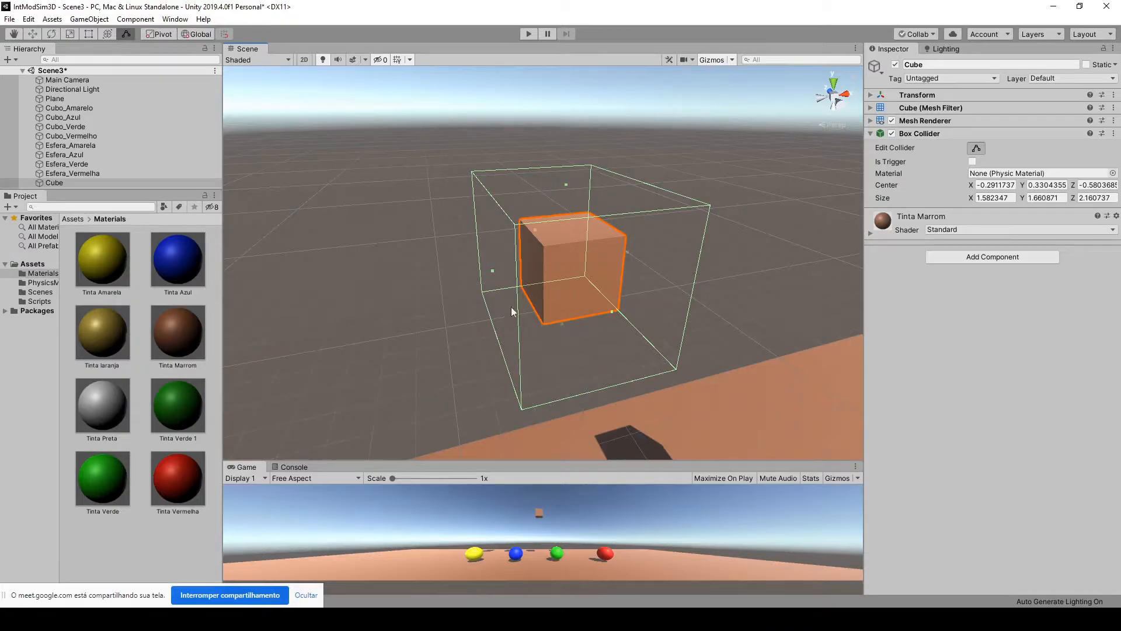
pyautogui.scroll(-5, 639, 184)
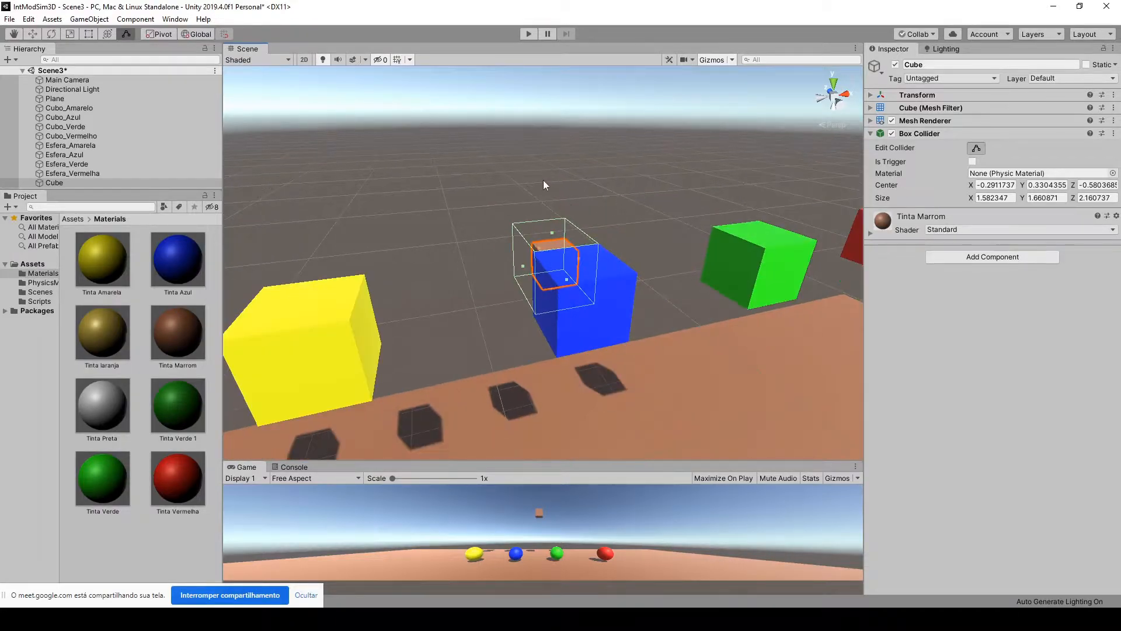
pyautogui.scroll(2, 542, 182)
pyautogui.scroll(3, 546, 190)
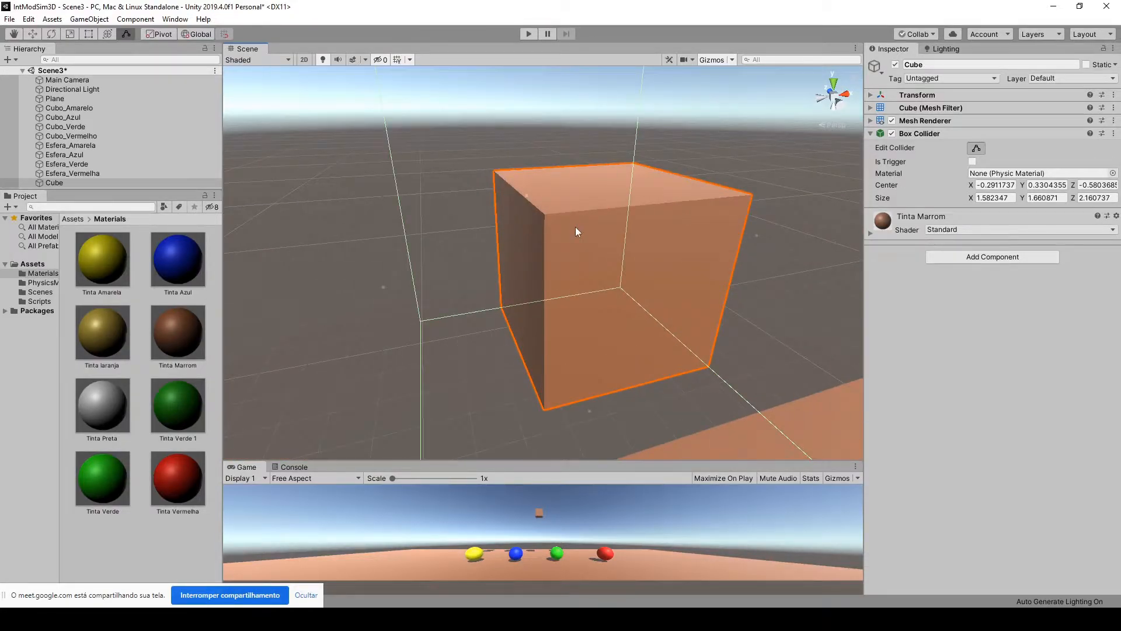
# Step: Delete the brown cube and frame the four coloured cubes together with the spheres on the plane
pyautogui.press('Delete')
pyautogui.scroll(-5, 556, 234)
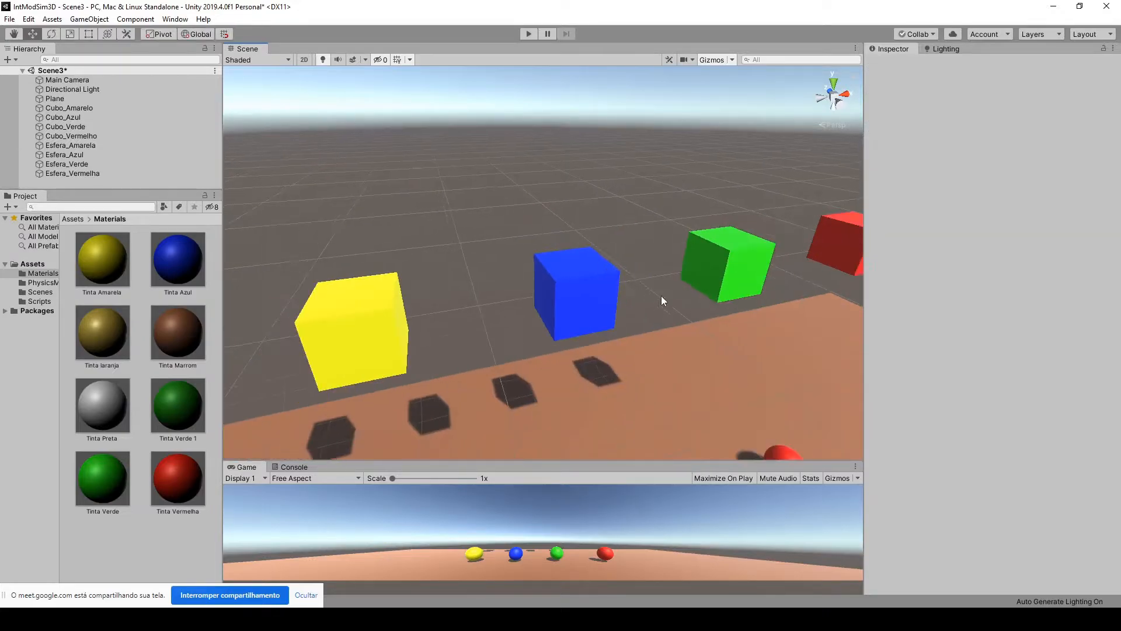
pyautogui.moveTo(661, 295); pyautogui.dragTo(636, 276, button='right')
pyautogui.moveTo(645, 239); pyautogui.dragTo(600, 257, button='middle')
pyautogui.scroll(-3, 593, 283)
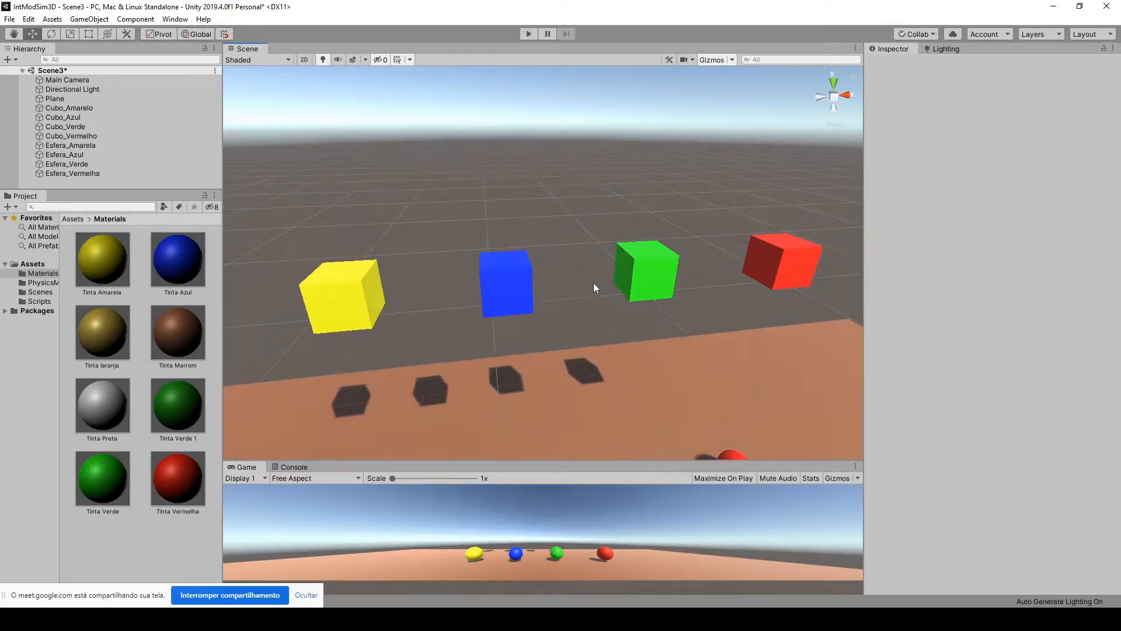
pyautogui.moveTo(621, 319); pyautogui.dragTo(591, 310, button='right')
pyautogui.moveTo(618, 328); pyautogui.dragTo(576, 306, button='middle')
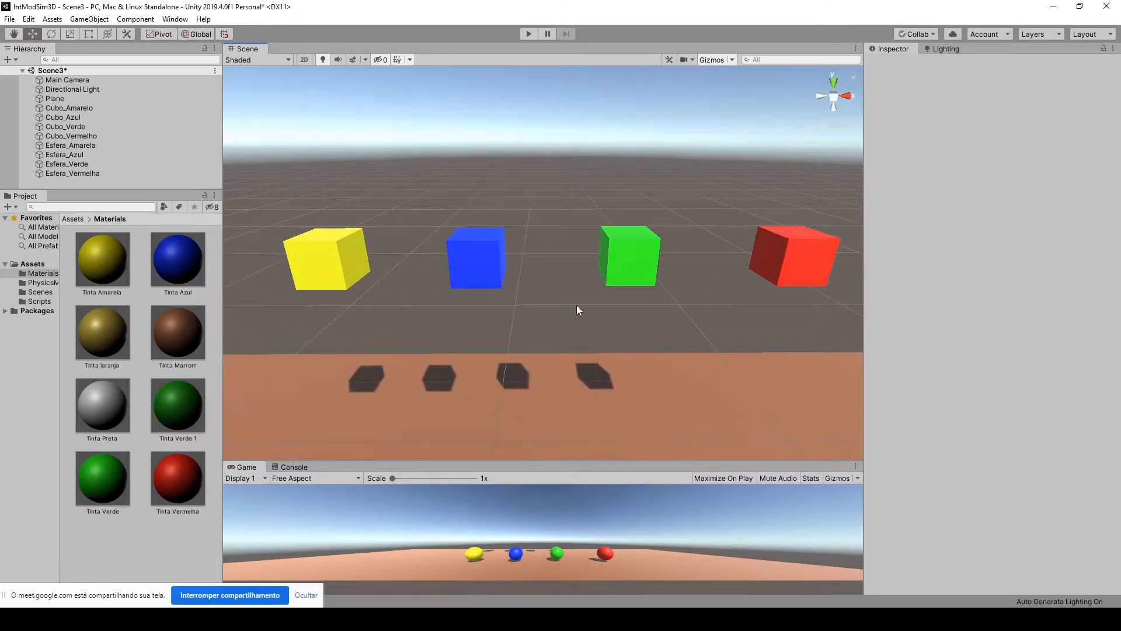
pyautogui.moveTo(535, 318)
pyautogui.mouseDown(button='middle')
pyautogui.moveTo(553, 313)
pyautogui.moveTo(541, 307)
pyautogui.mouseUp(button='middle')
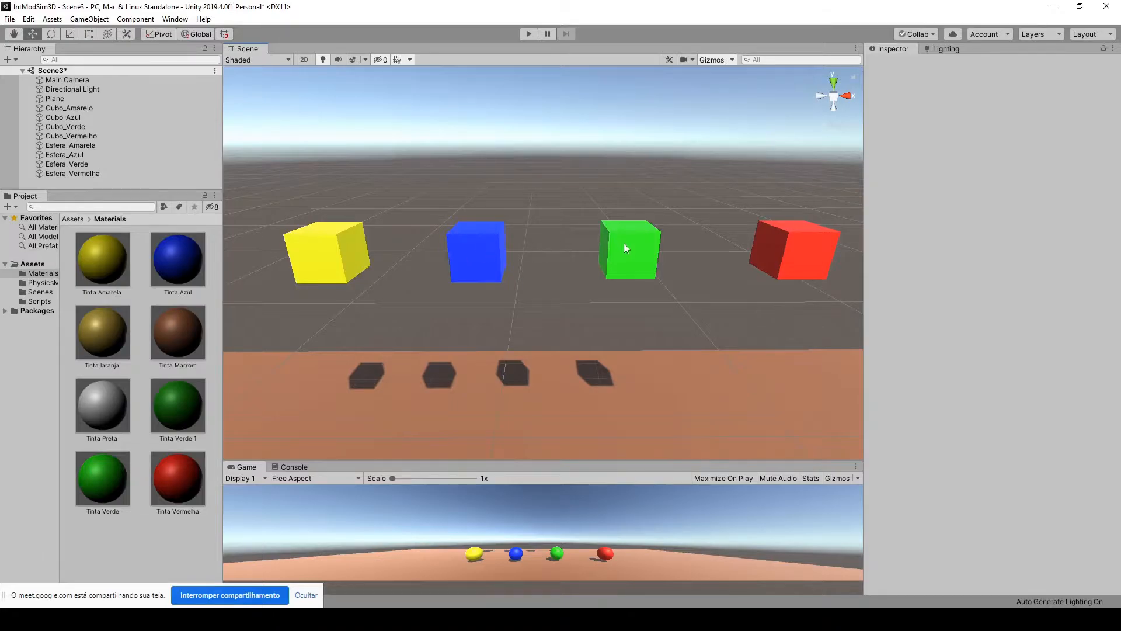
pyautogui.scroll(-3, 596, 357)
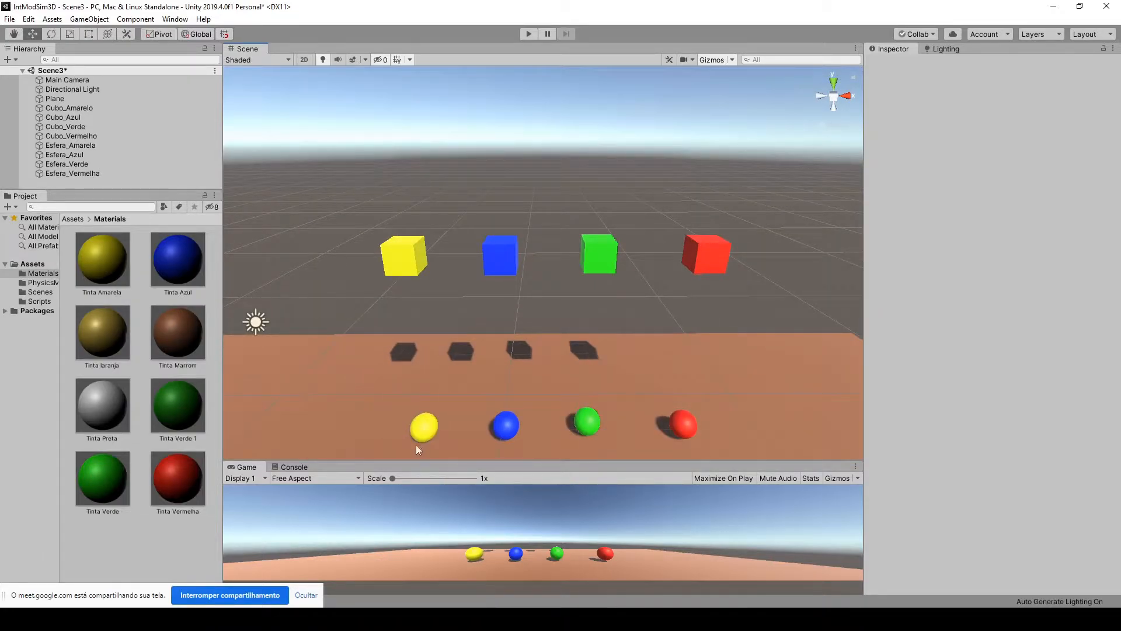
# Step: Compare the collider and Rigidbody components of the four coloured cubes and of the green and red spheres
pyautogui.click(407, 264)
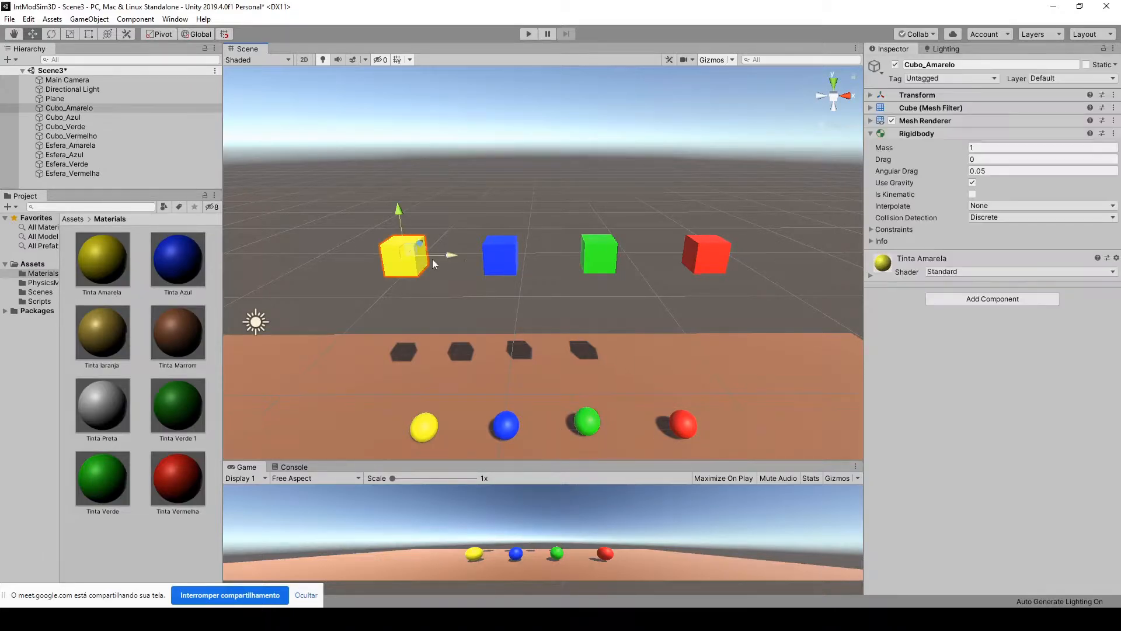
pyautogui.click(502, 259)
pyautogui.click(599, 257)
pyautogui.click(706, 263)
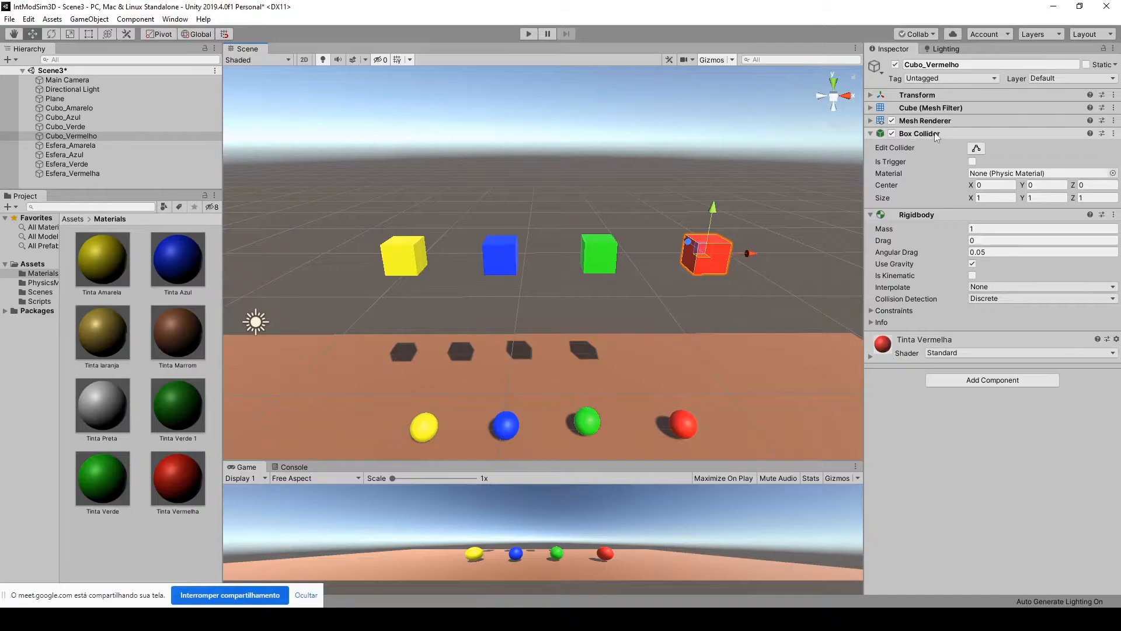
pyautogui.click(598, 257)
pyautogui.click(508, 264)
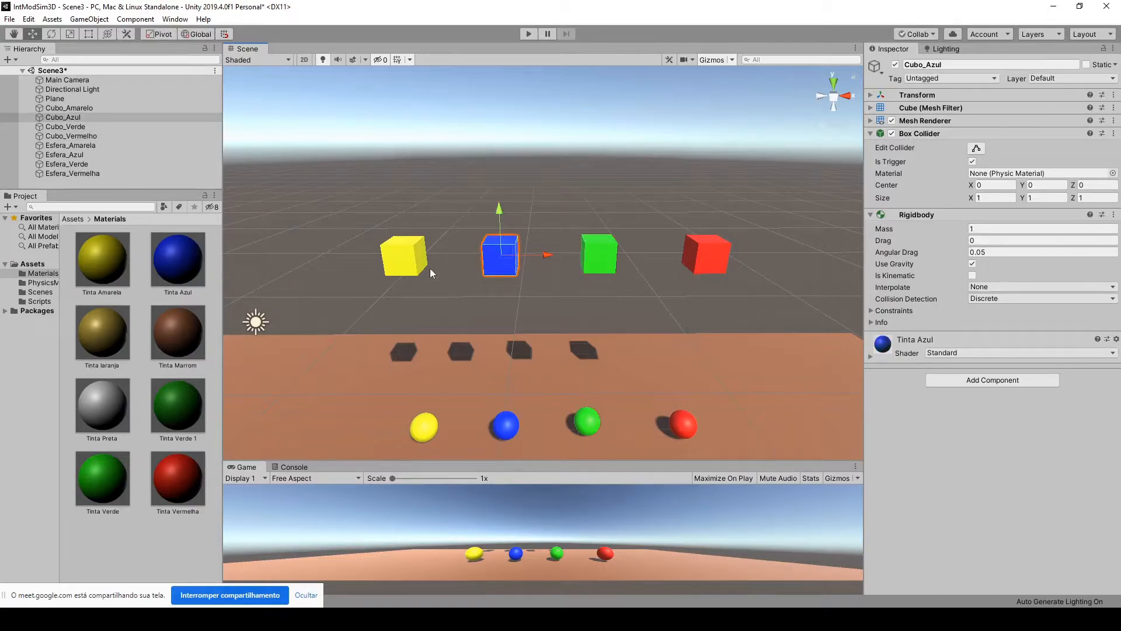
pyautogui.click(391, 266)
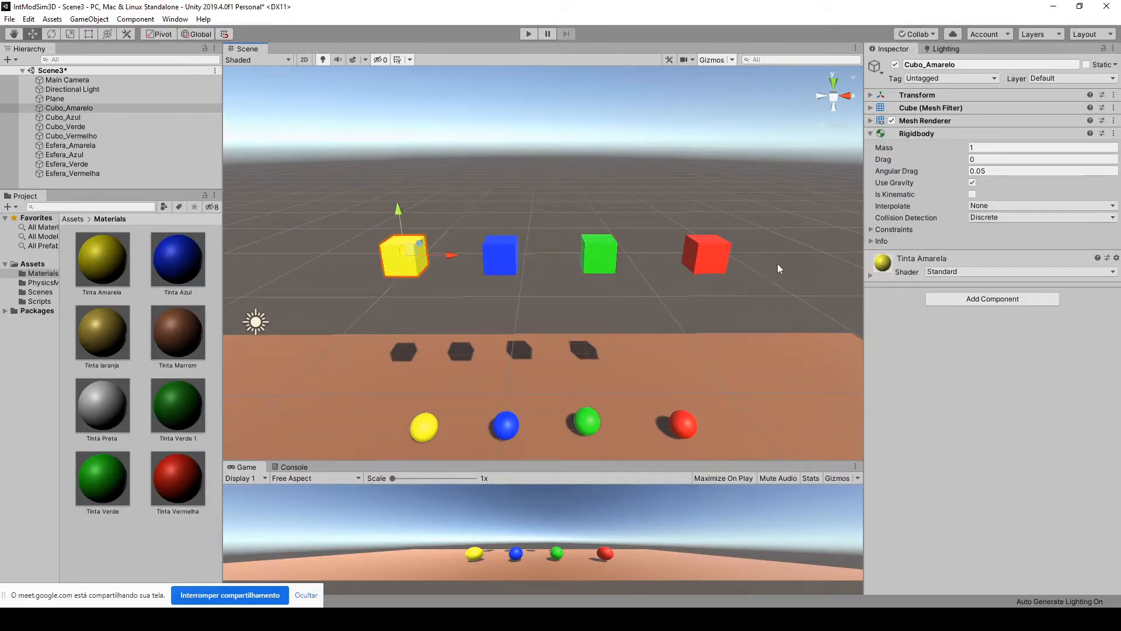
pyautogui.click(579, 425)
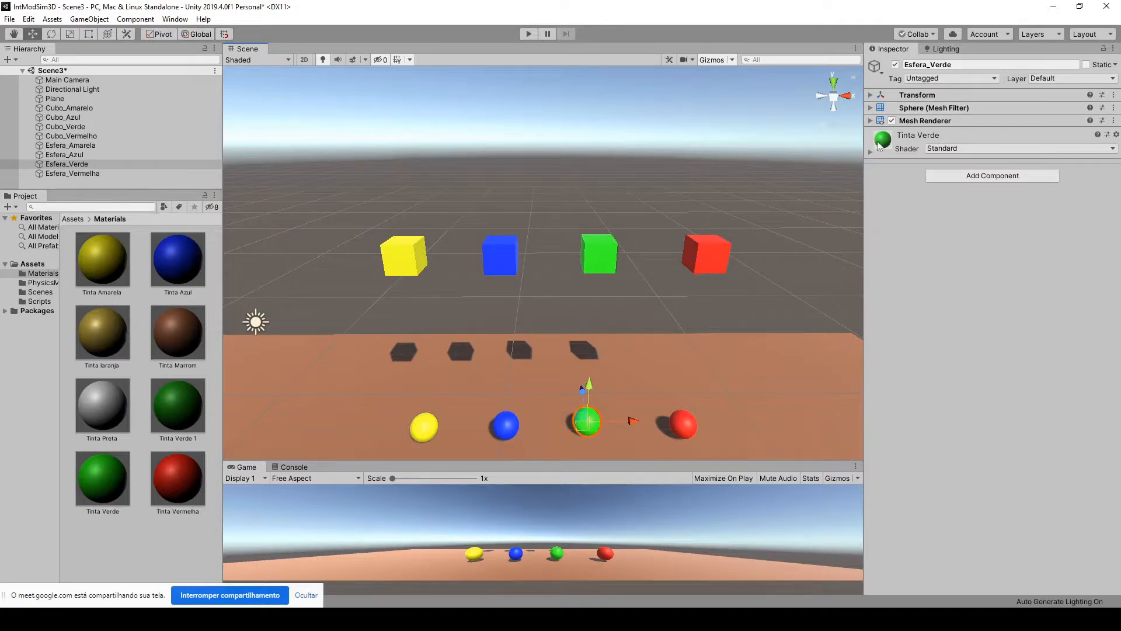
pyautogui.click(681, 424)
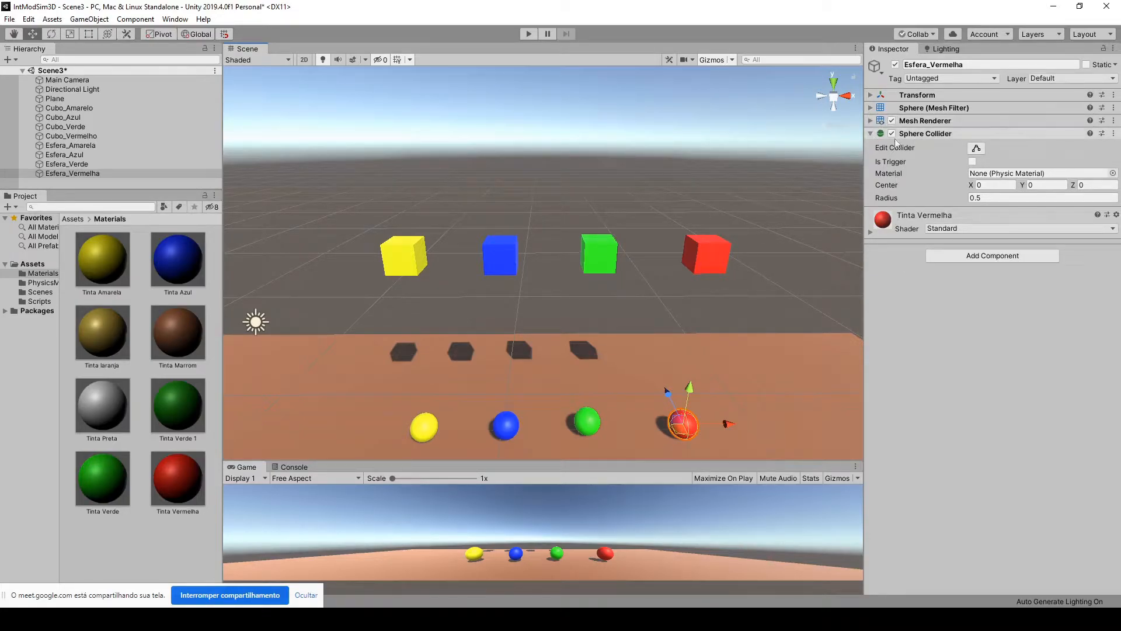
# Step: Enlarge the red sphere's collider upward with its edit handle to a radius of about 1.11
pyautogui.scroll(5, 689, 306)
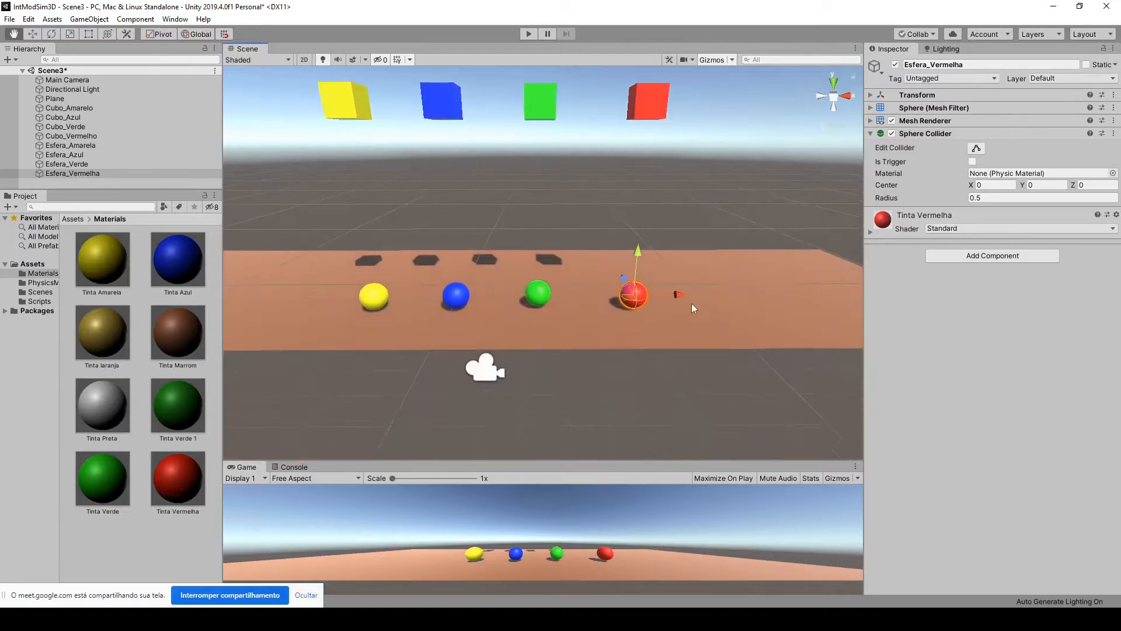
pyautogui.scroll(2, 681, 311)
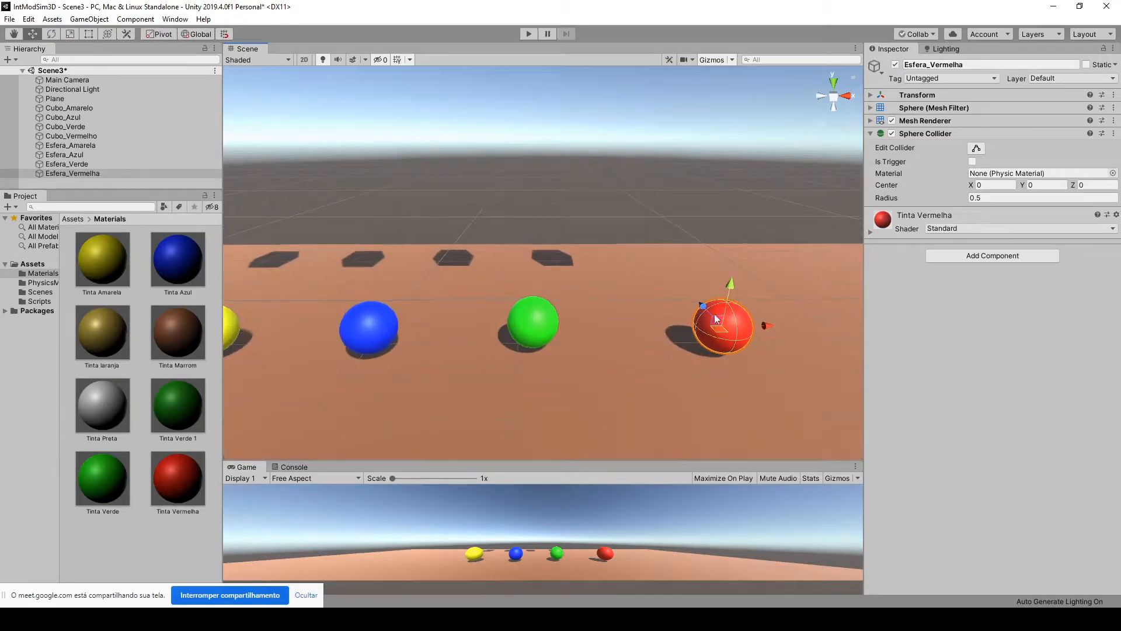
pyautogui.click(977, 148)
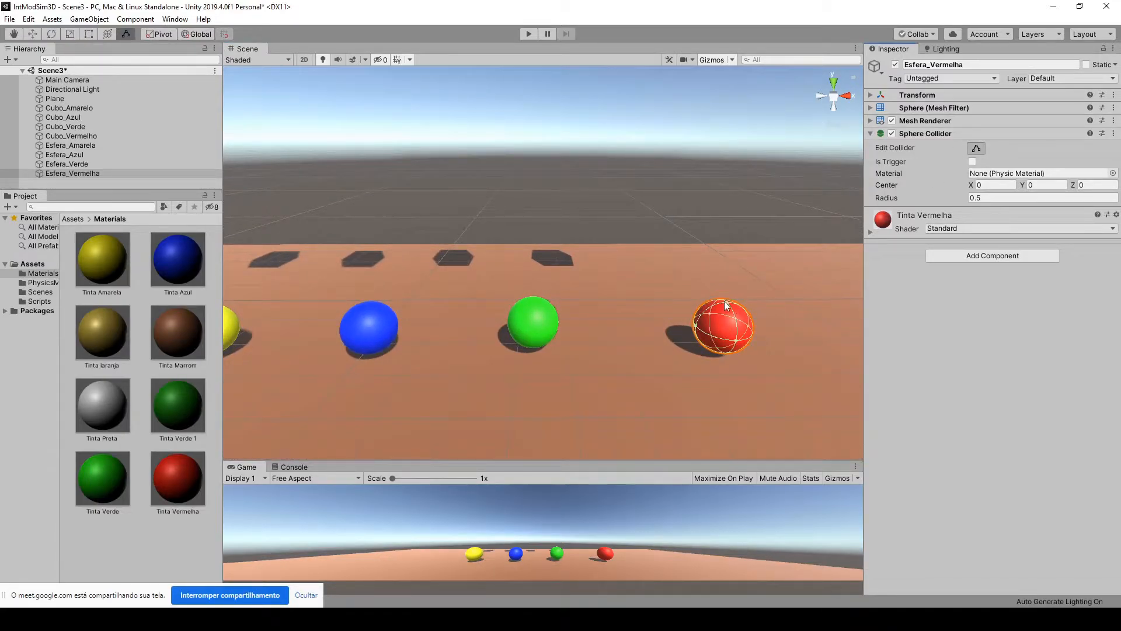
pyautogui.moveTo(727, 300); pyautogui.dragTo(730, 243)
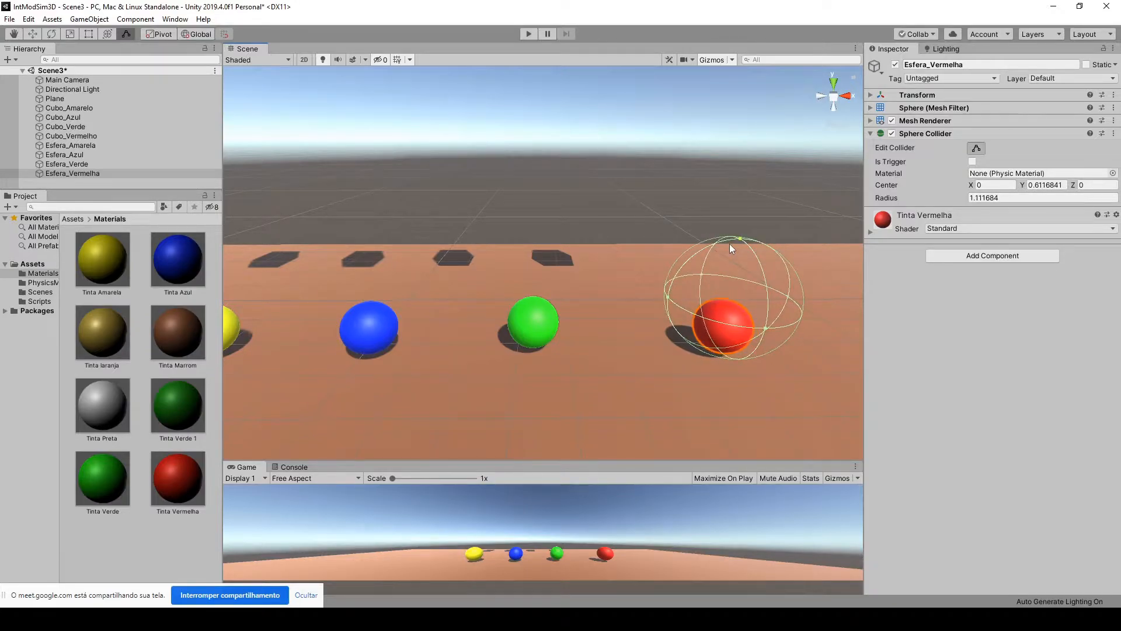
# Step: Try the red sphere's collider centre at Y 0, and change it to Y 0.5
pyautogui.click(1051, 184)
pyautogui.write('0')
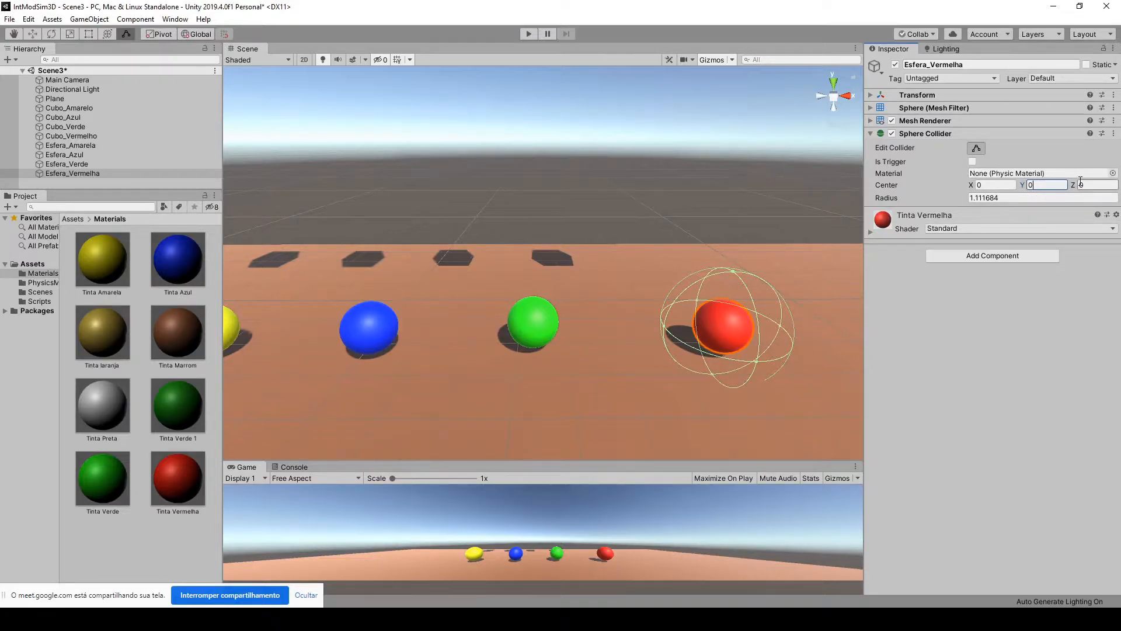
pyautogui.click(1063, 353)
pyautogui.click(1033, 183)
pyautogui.write('.5')
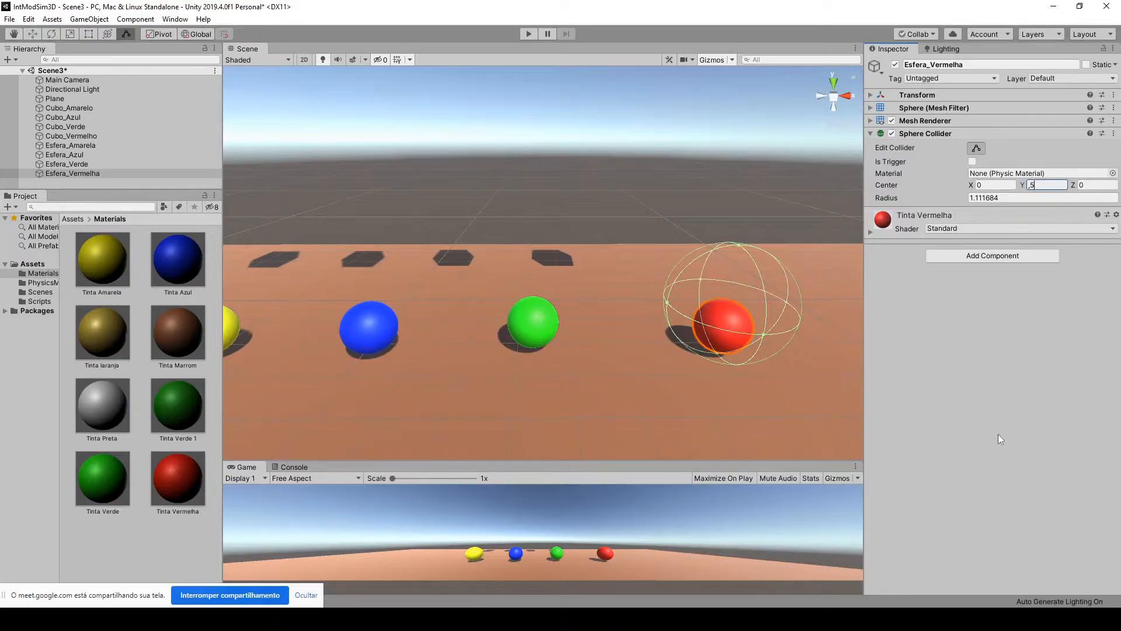
pyautogui.press('Return')
# Step: Set the red sphere's collider radius to 0.5 and its centre Y to 0
pyautogui.click(995, 198)
pyautogui.click(972, 197)
pyautogui.press('BackSpace')
pyautogui.write('0.5')
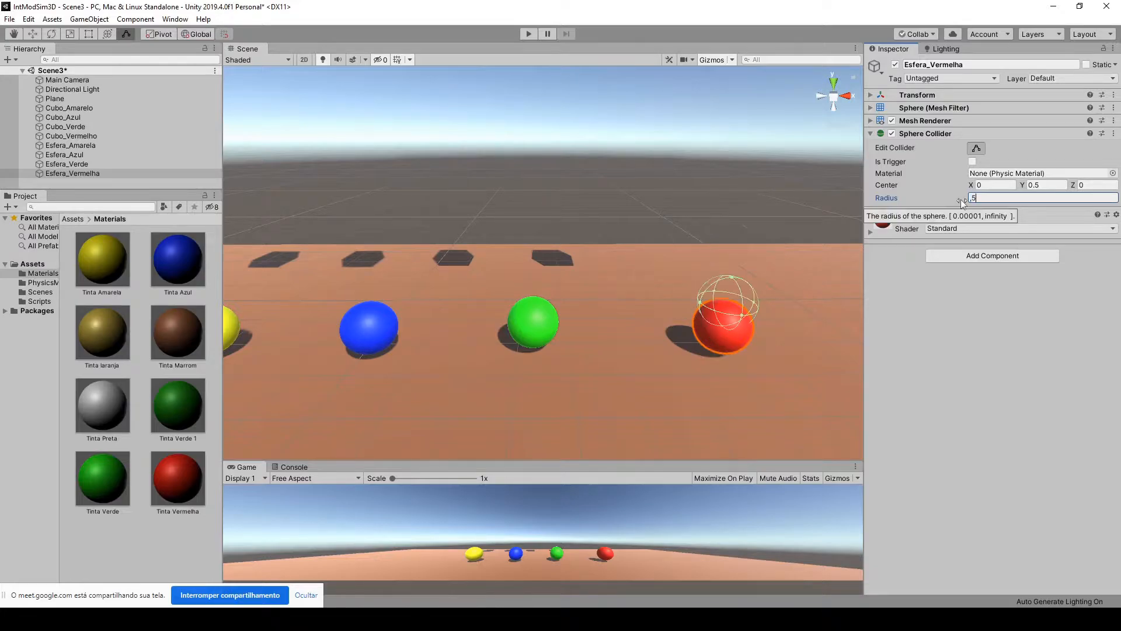
pyautogui.click(1041, 185)
pyautogui.write('0')
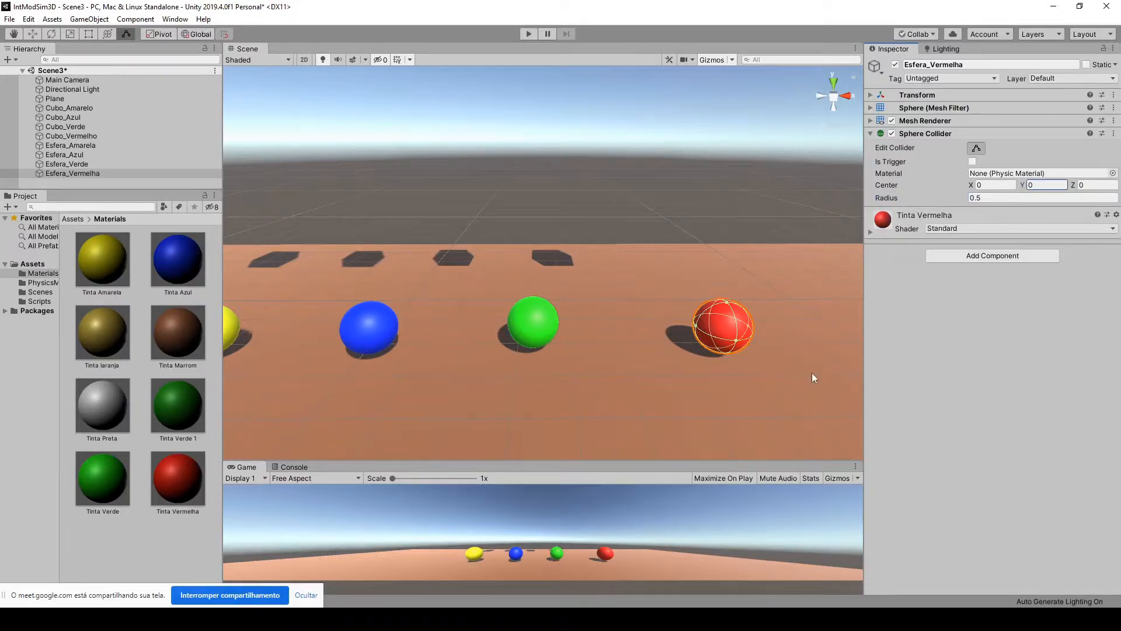
# Step: Deselect the red sphere, play the scene and examine how the coloured cubes interact with the plane and spheres
pyautogui.scroll(-5, 722, 281)
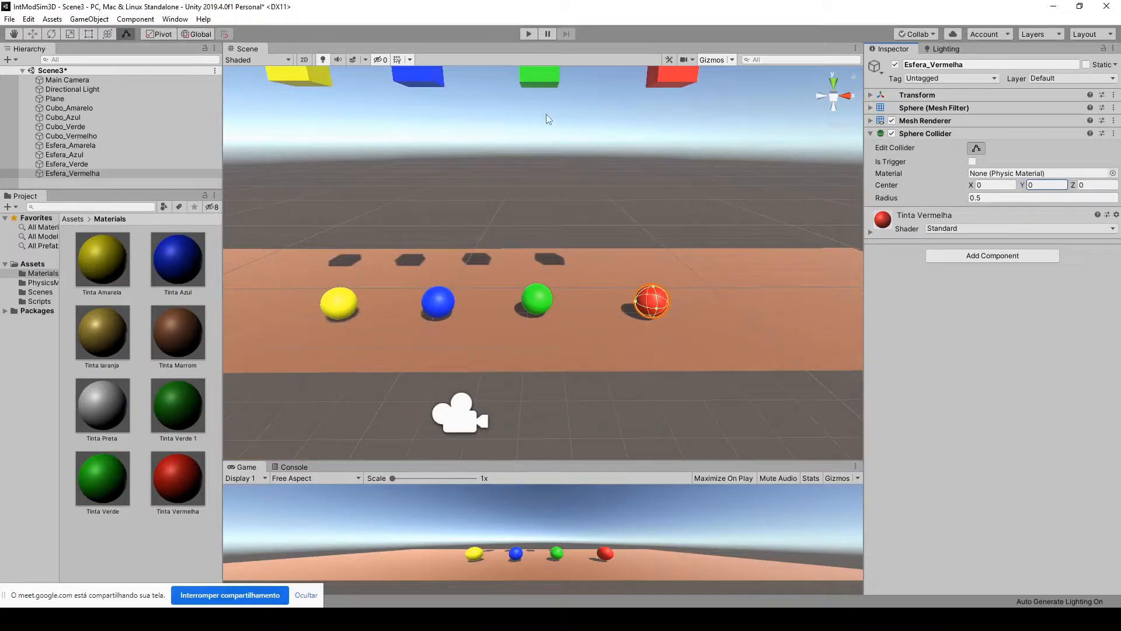
pyautogui.moveTo(547, 115); pyautogui.dragTo(625, 146, button='middle')
pyautogui.click(715, 97)
pyautogui.scroll(-1, 628, 214)
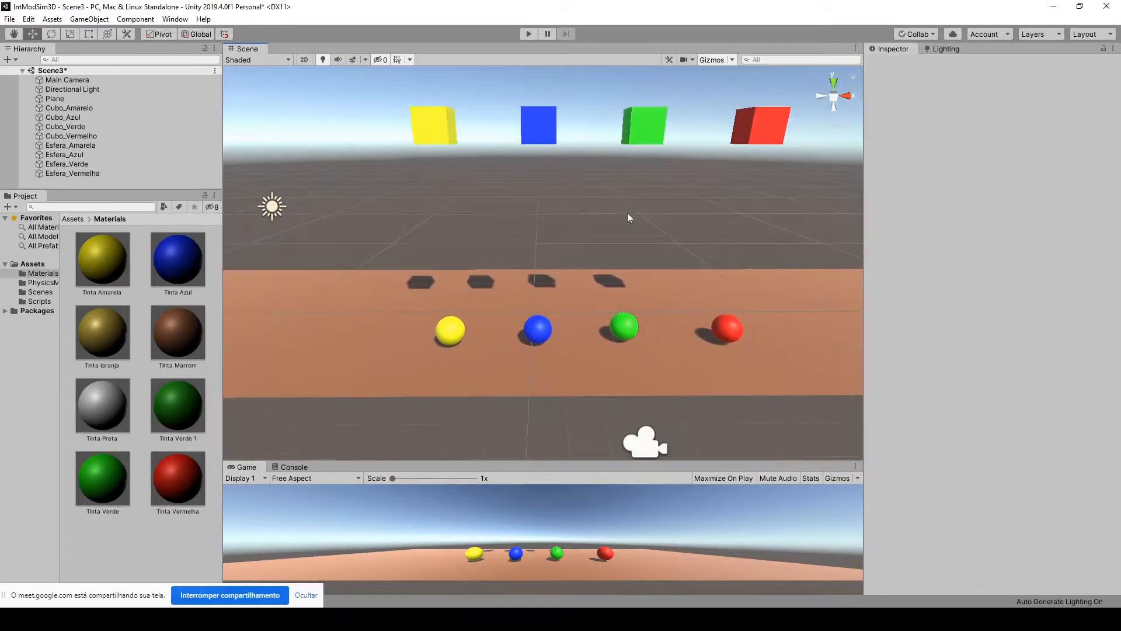
pyautogui.moveTo(627, 213); pyautogui.dragTo(607, 233, button='middle')
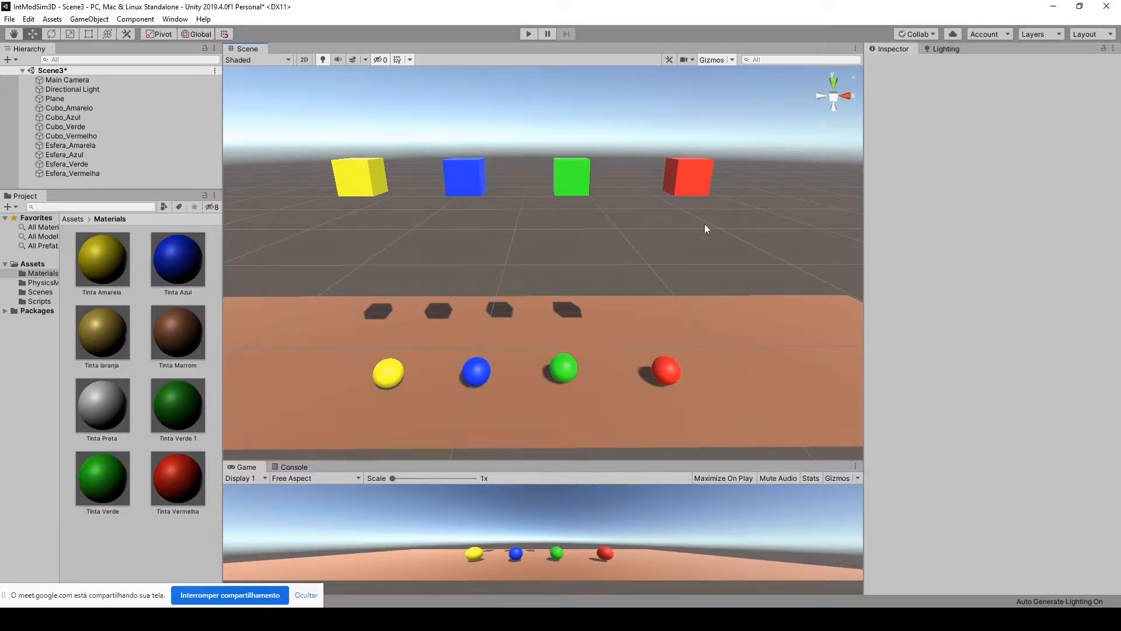
pyautogui.scroll(2, 481, 225)
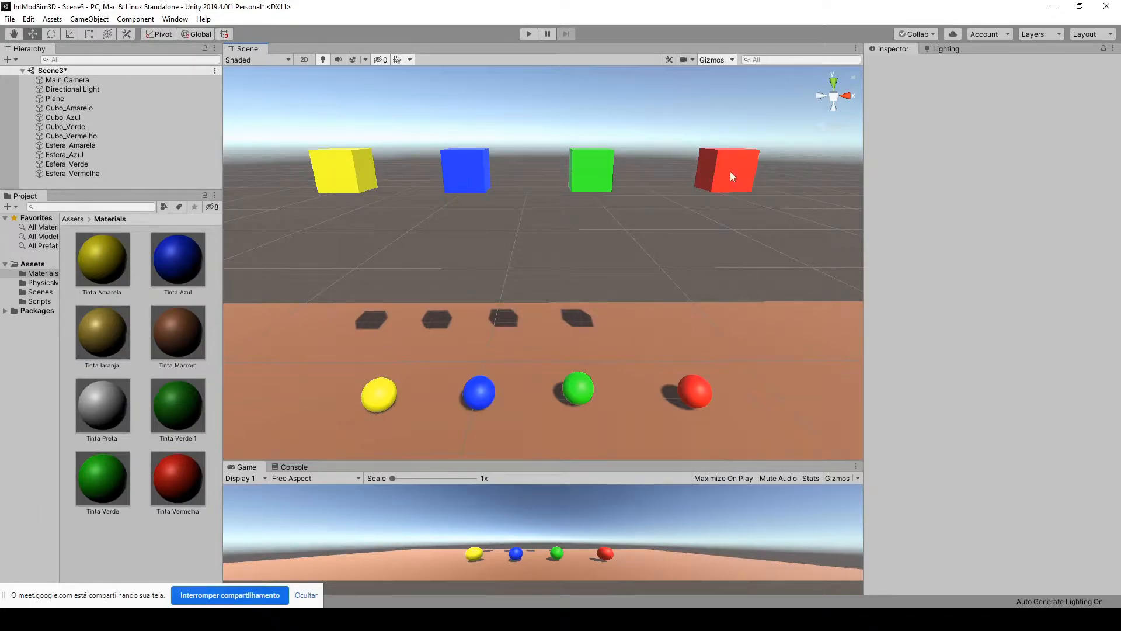
pyautogui.moveTo(662, 337); pyautogui.dragTo(671, 316, button='middle')
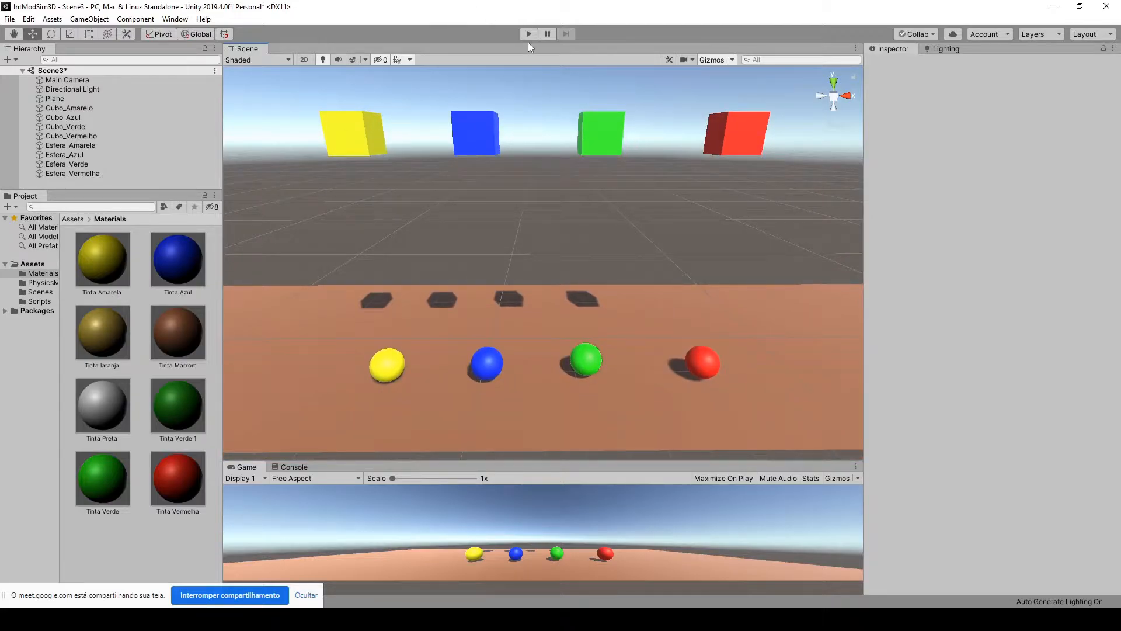
pyautogui.click(532, 34)
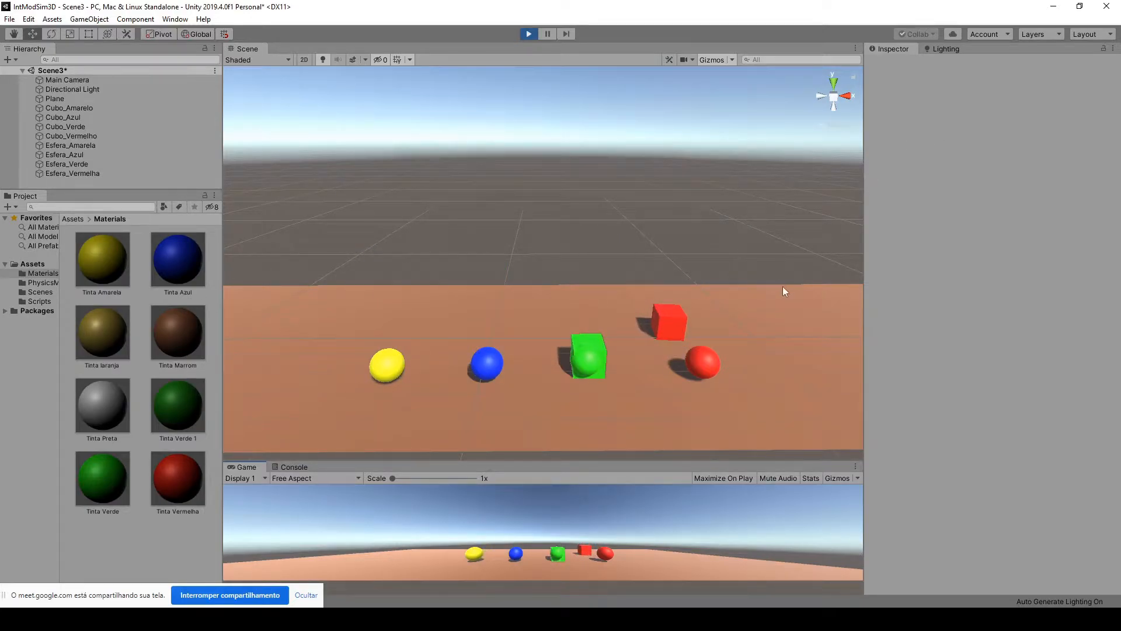
pyautogui.moveTo(583, 329); pyautogui.dragTo(607, 262, button='middle')
pyautogui.scroll(3, 601, 264)
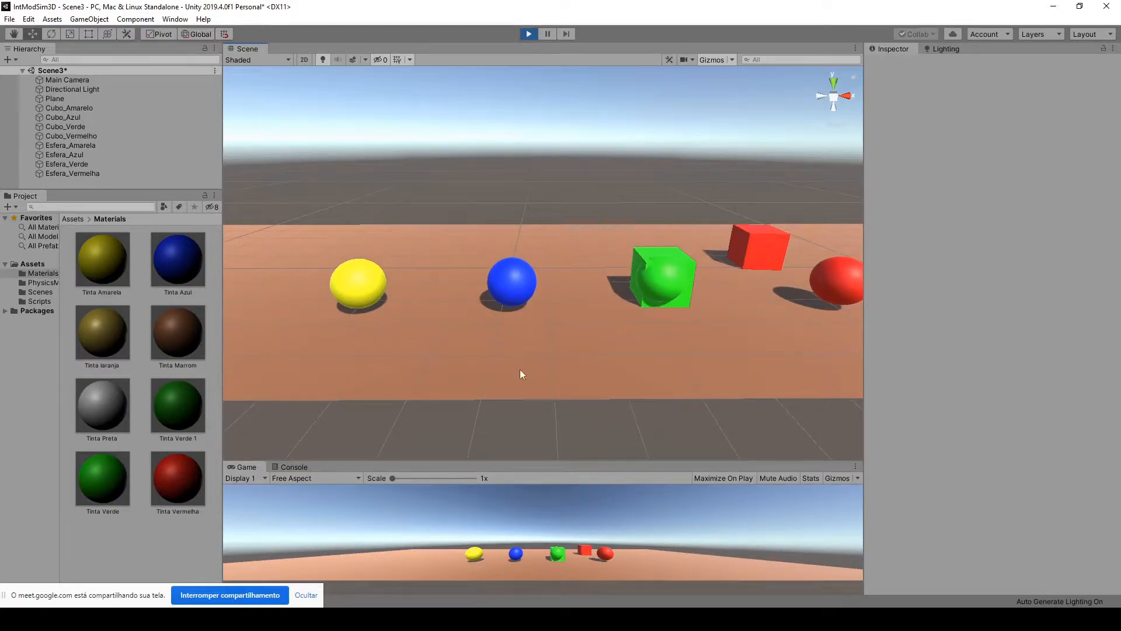
pyautogui.moveTo(718, 278); pyautogui.dragTo(604, 333, button='middle')
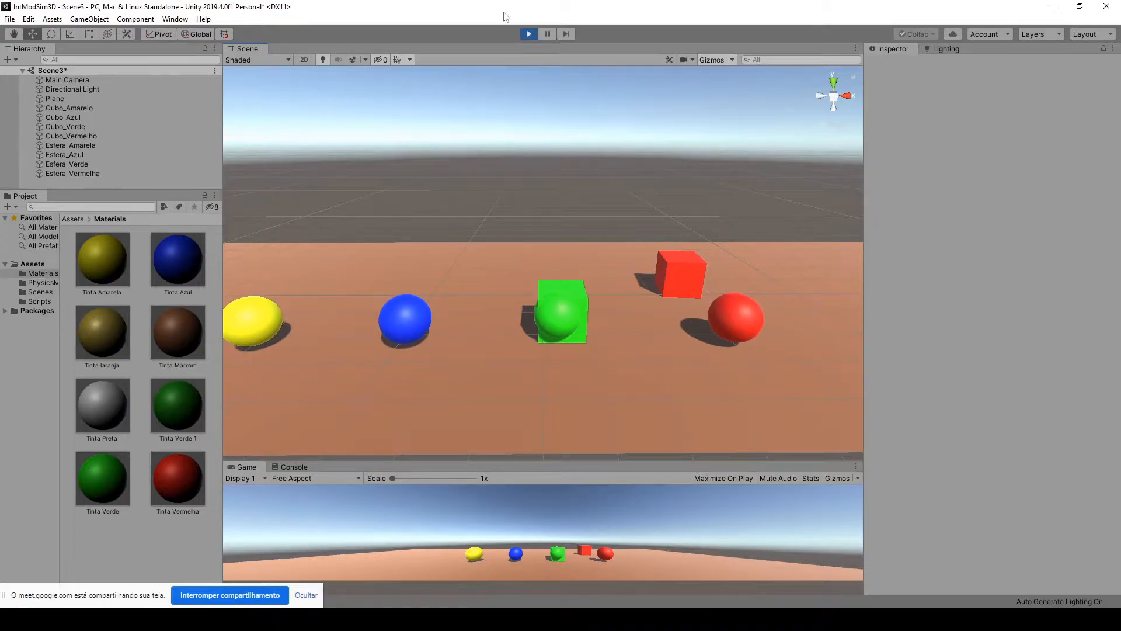
# Step: Stop the running scene, play it once more and stop it again with all cubes and spheres in view
pyautogui.click(529, 34)
pyautogui.click(531, 33)
pyautogui.click(529, 35)
pyautogui.scroll(-5, 584, 333)
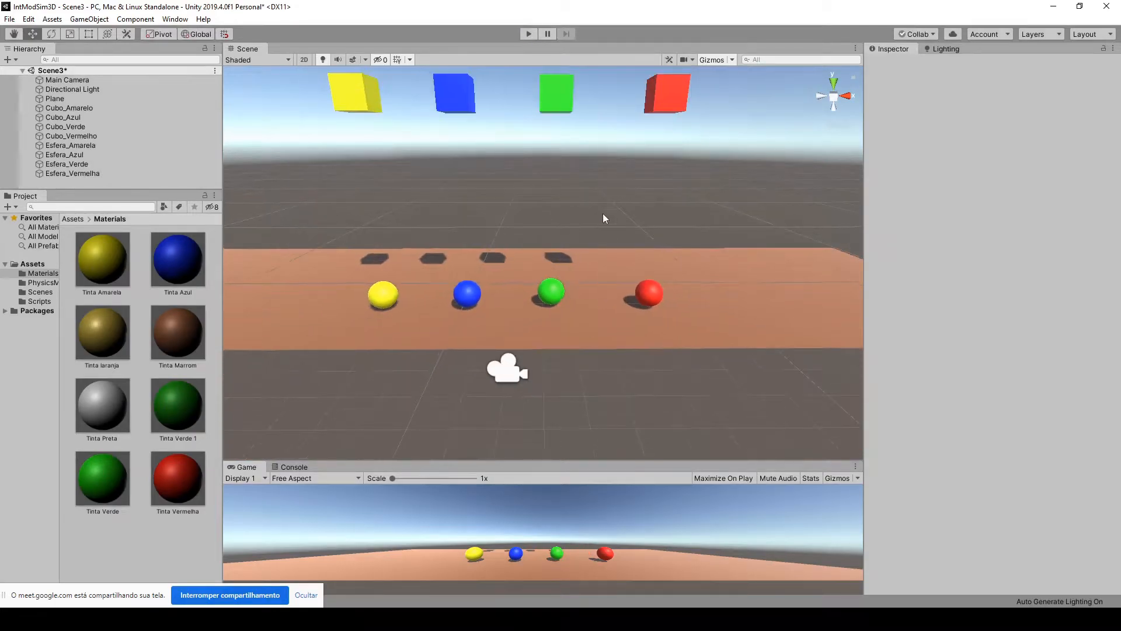
# Step: Select the yellow cube, collapse its Rigidbody settings and examine the component's available options
pyautogui.moveTo(603, 217)
pyautogui.mouseDown(button='middle')
pyautogui.moveTo(597, 207)
pyautogui.moveTo(618, 228)
pyautogui.mouseUp(button='middle')
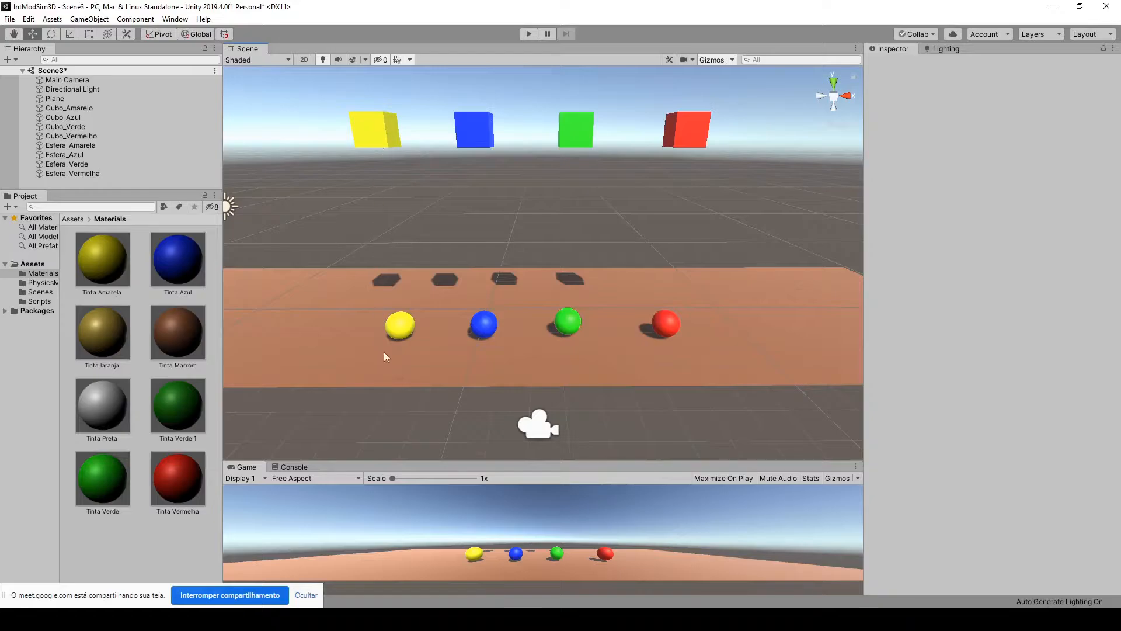
pyautogui.click(384, 142)
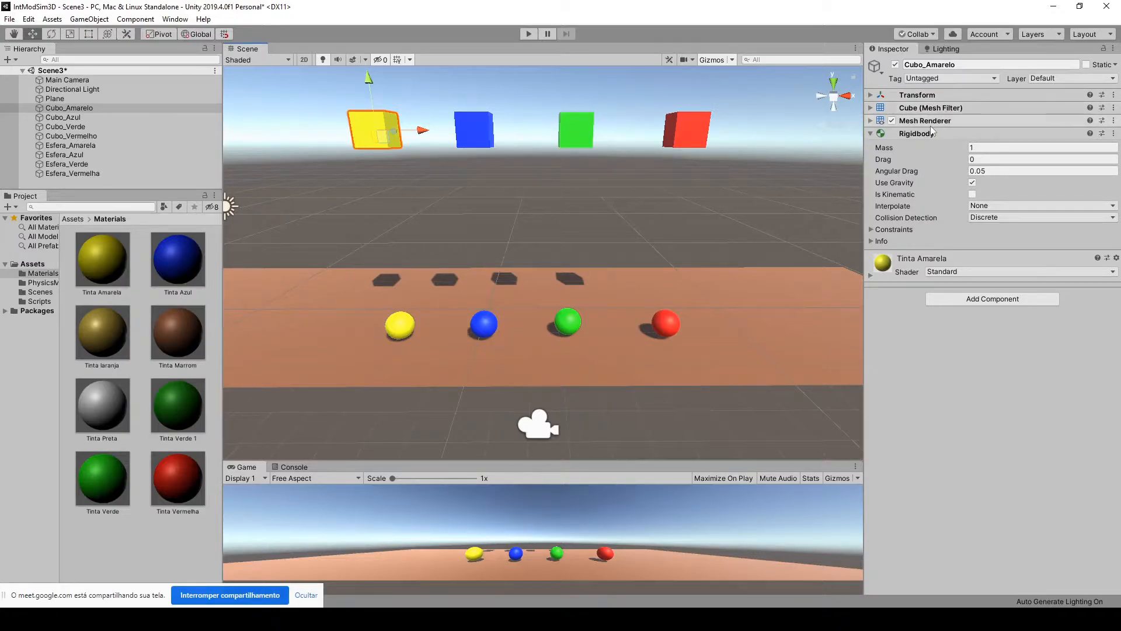
pyautogui.click(871, 133)
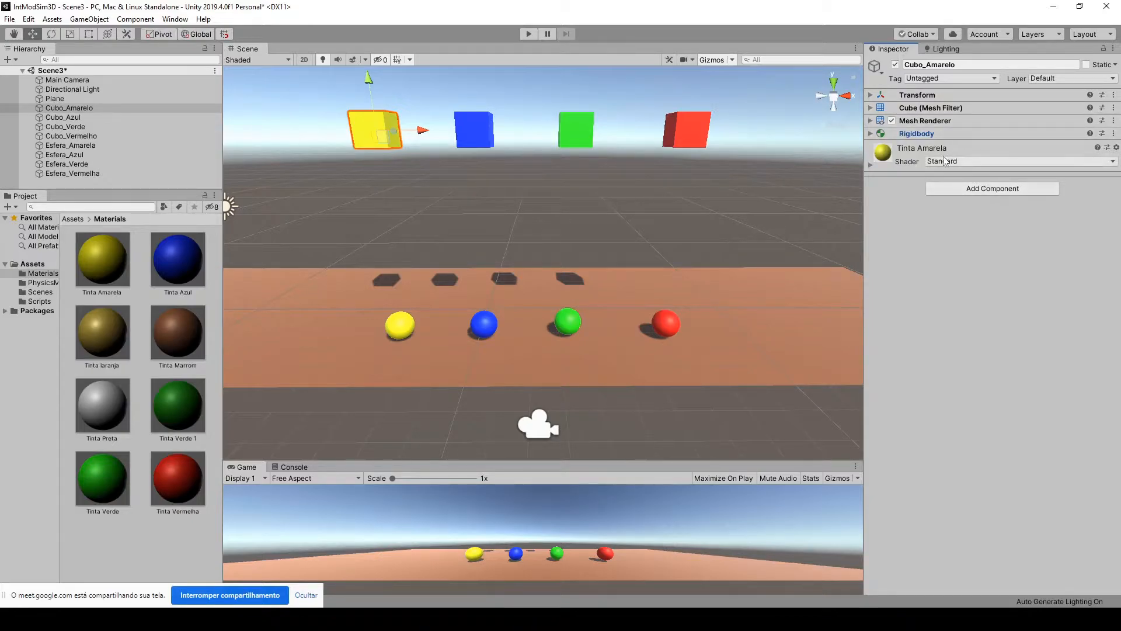
pyautogui.click(1113, 133)
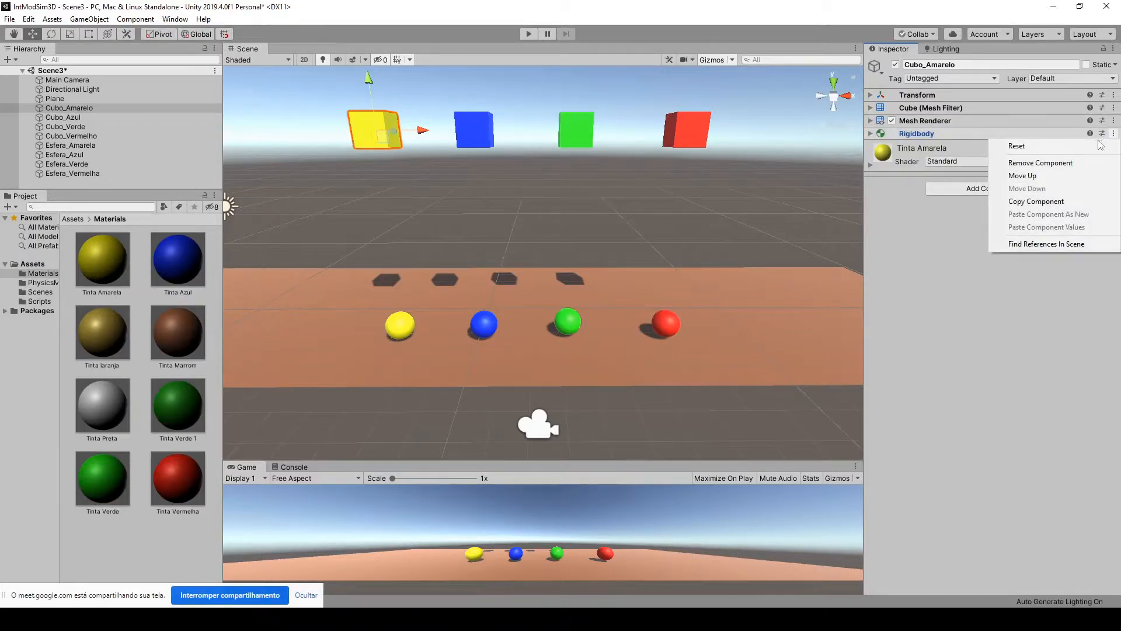
pyautogui.click(901, 284)
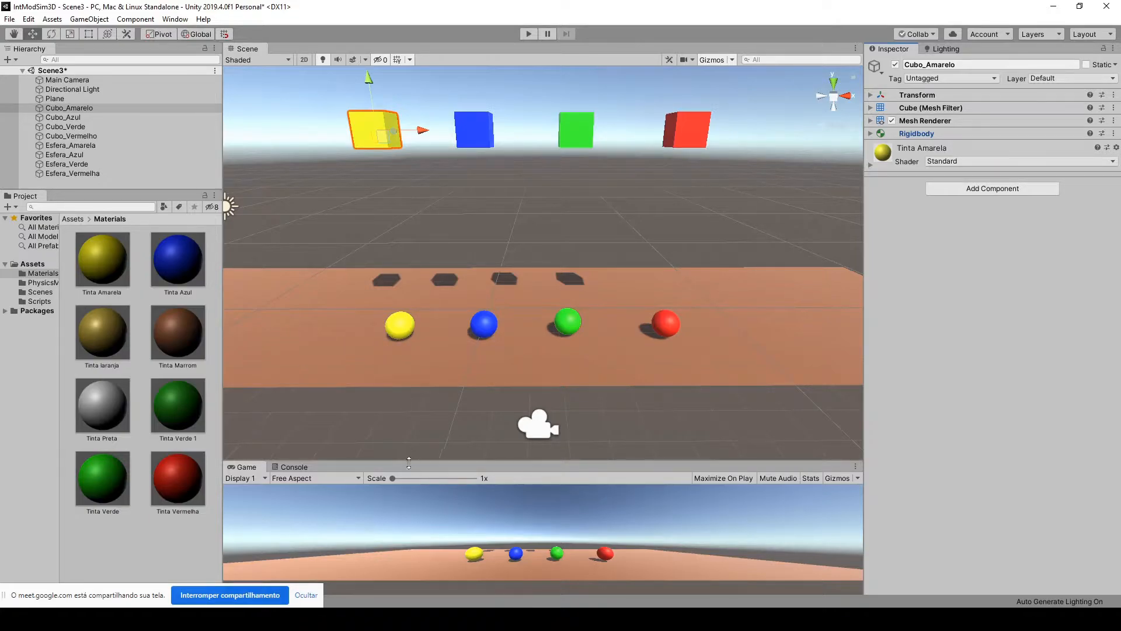
# Step: Try running the scene with Is Trigger off on the blue cube's Box Collider, and enable the trigger again
pyautogui.click(473, 127)
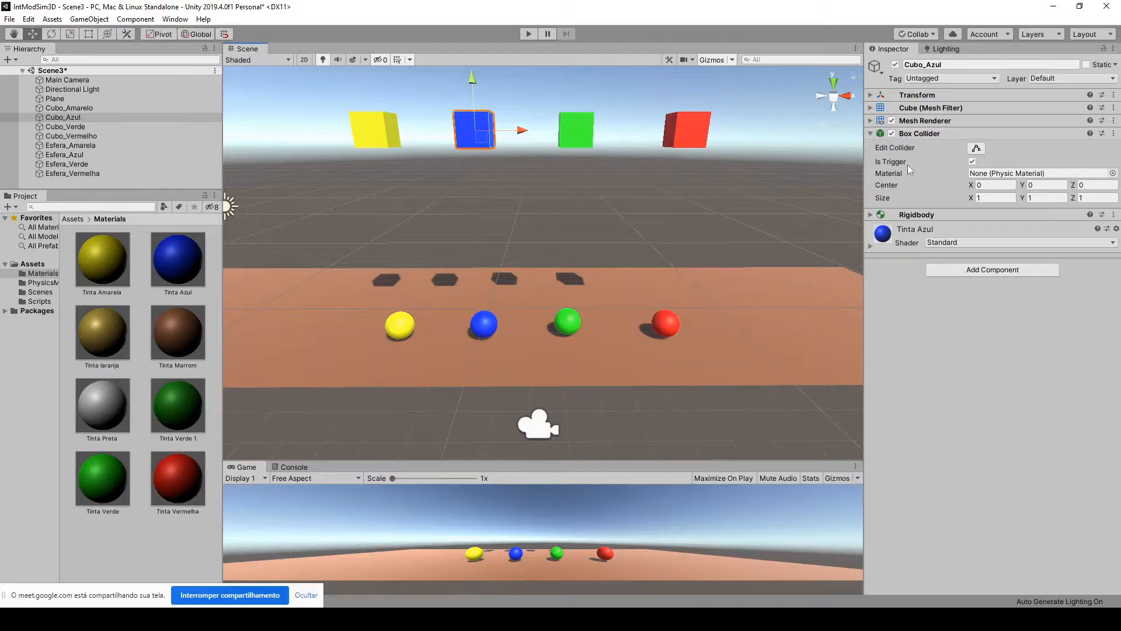
pyautogui.click(972, 162)
pyautogui.click(528, 34)
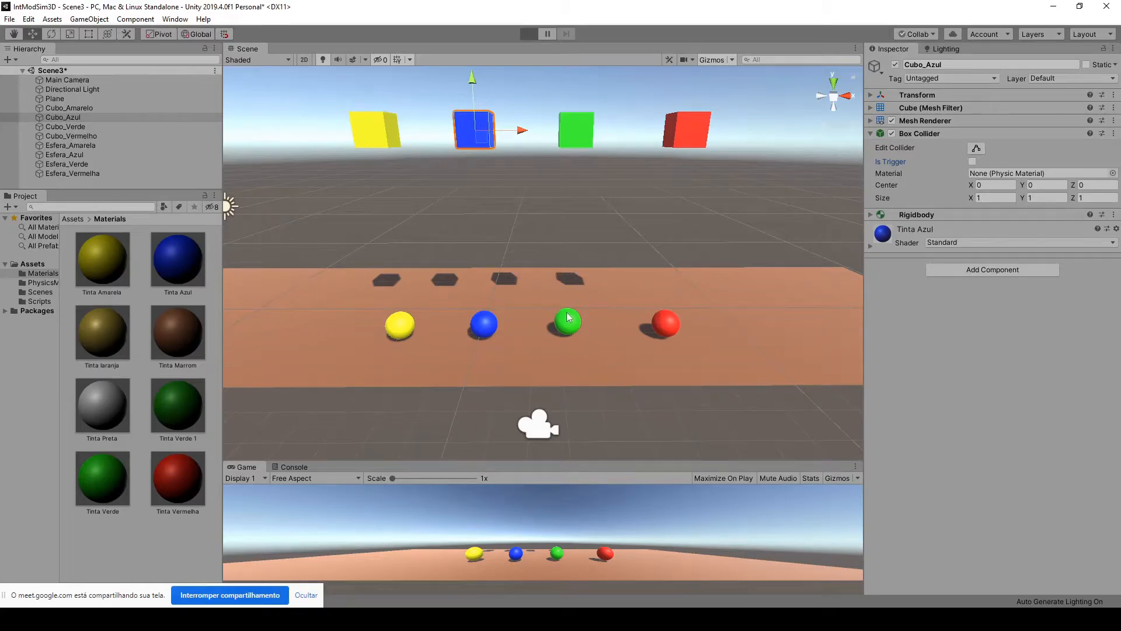
pyautogui.click(529, 34)
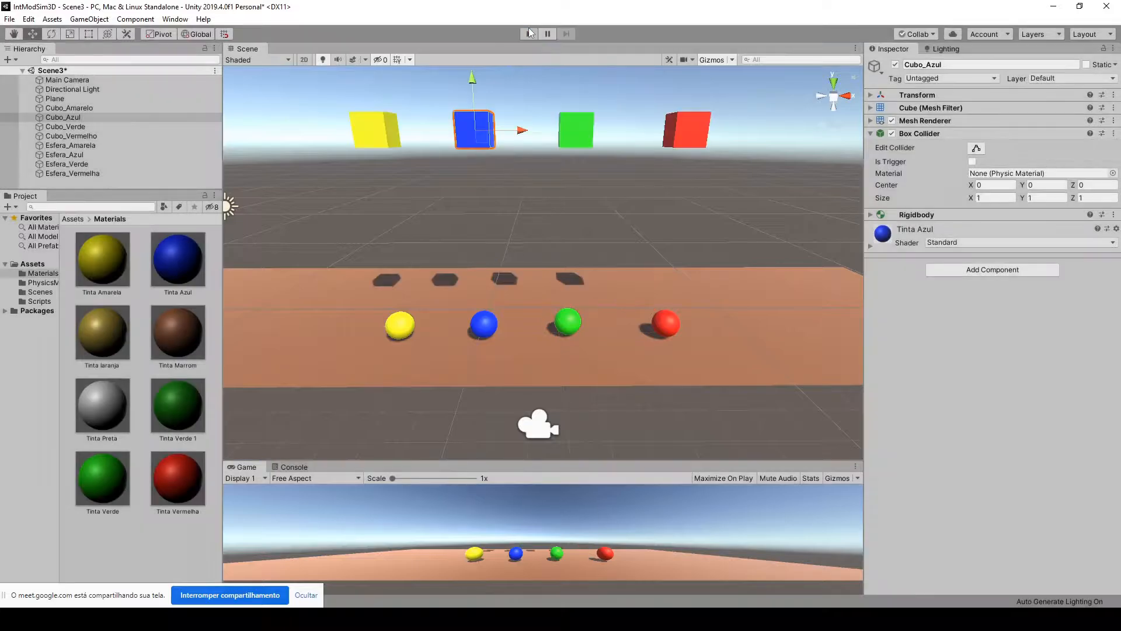
pyautogui.click(973, 162)
pyautogui.click(671, 186)
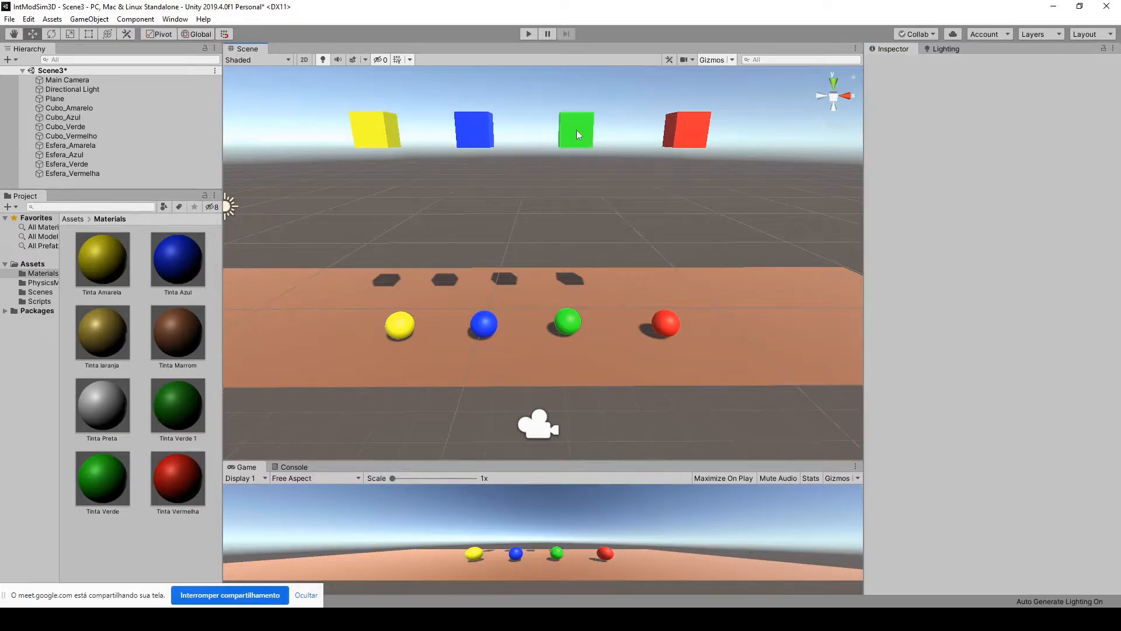
# Step: Inspect the green cube's Box Collider, run the scene briefly and compare it with the green sphere's components
pyautogui.click(576, 130)
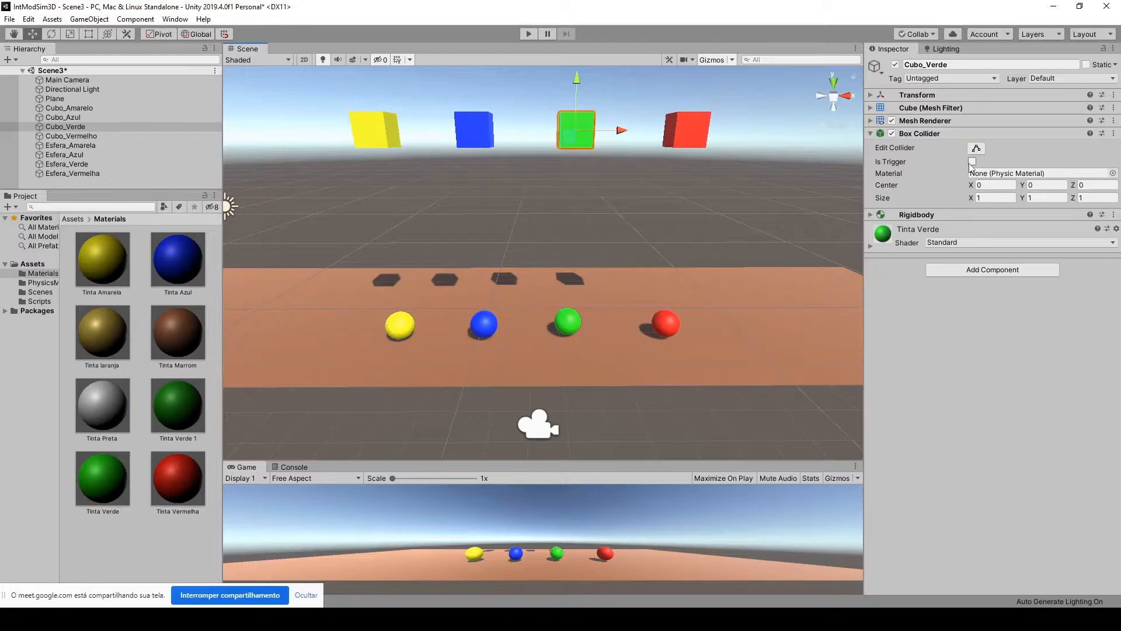
pyautogui.click(529, 33)
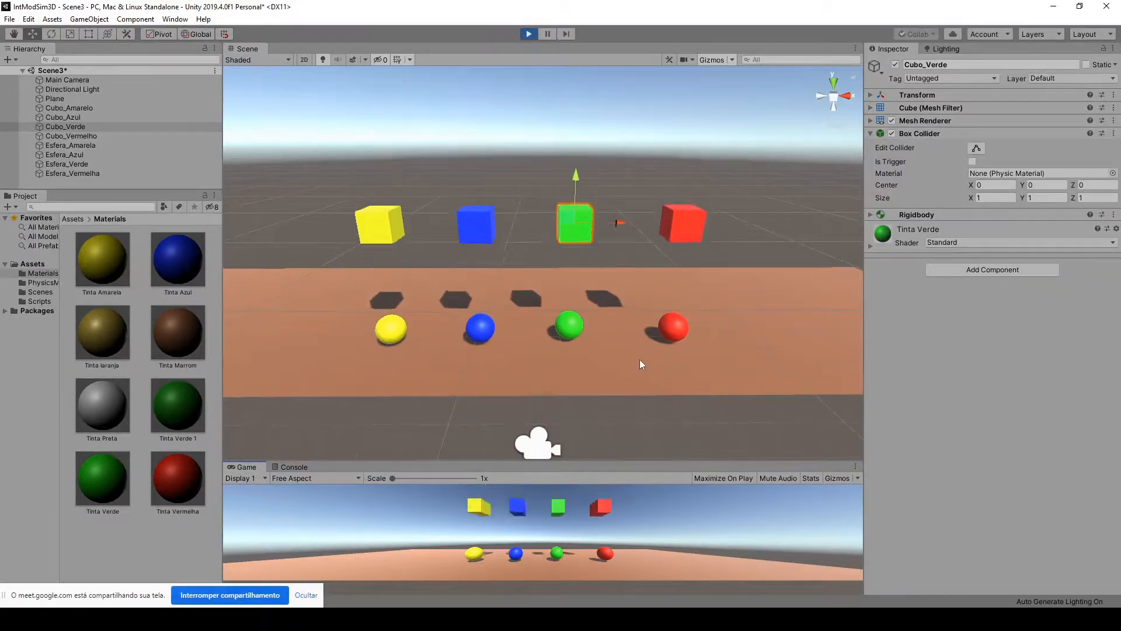
pyautogui.click(642, 416)
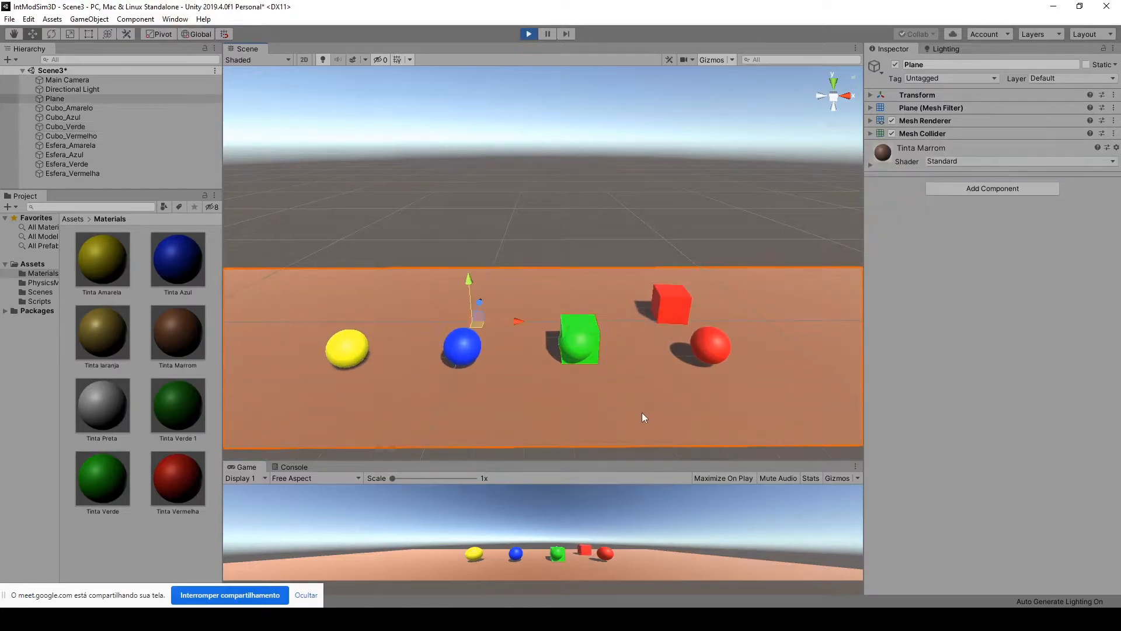
pyautogui.click(569, 342)
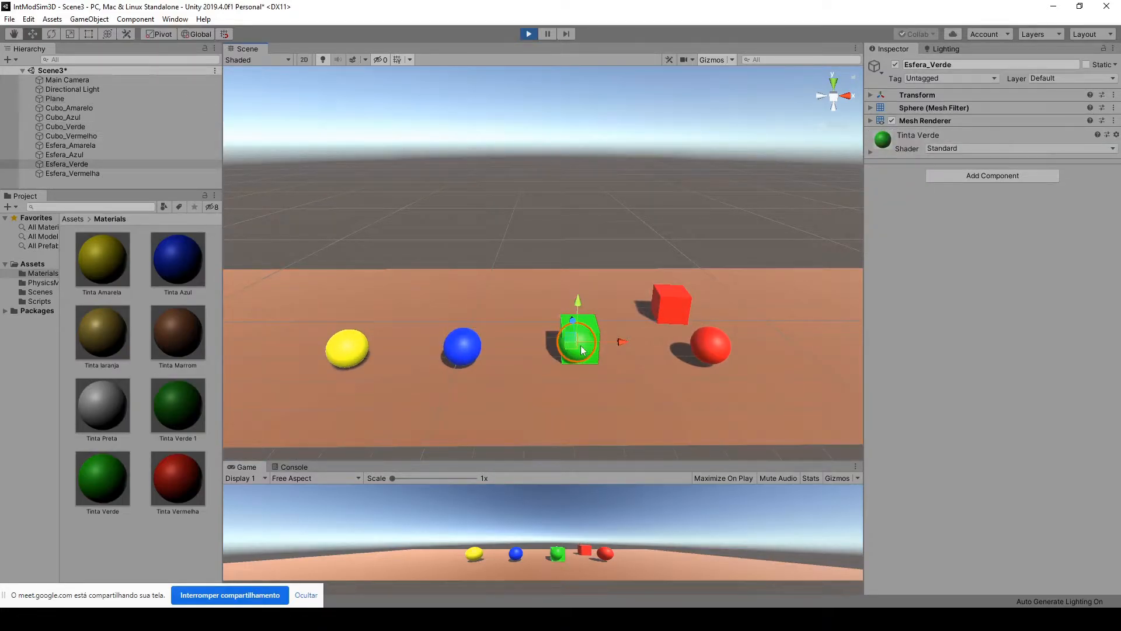
pyautogui.click(529, 34)
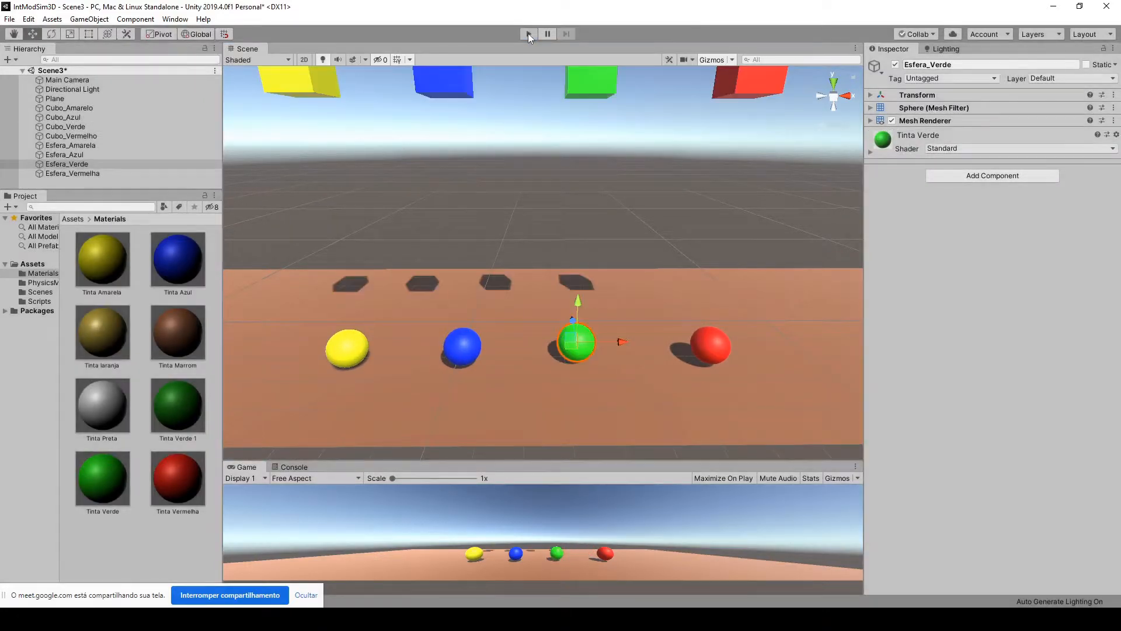
pyautogui.click(584, 359)
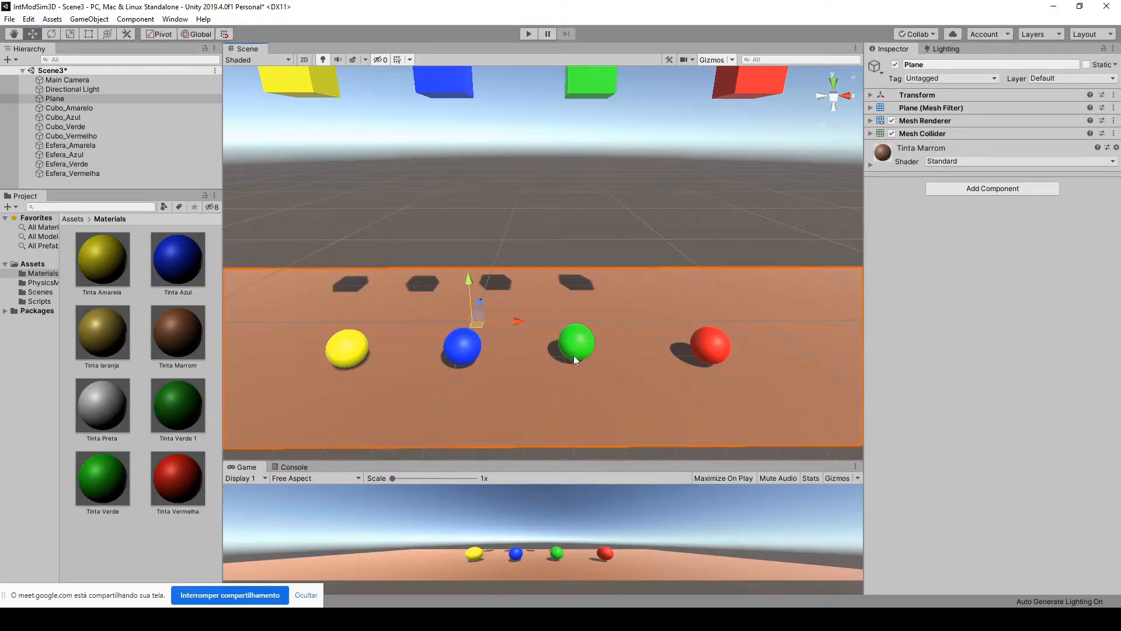
pyautogui.click(575, 357)
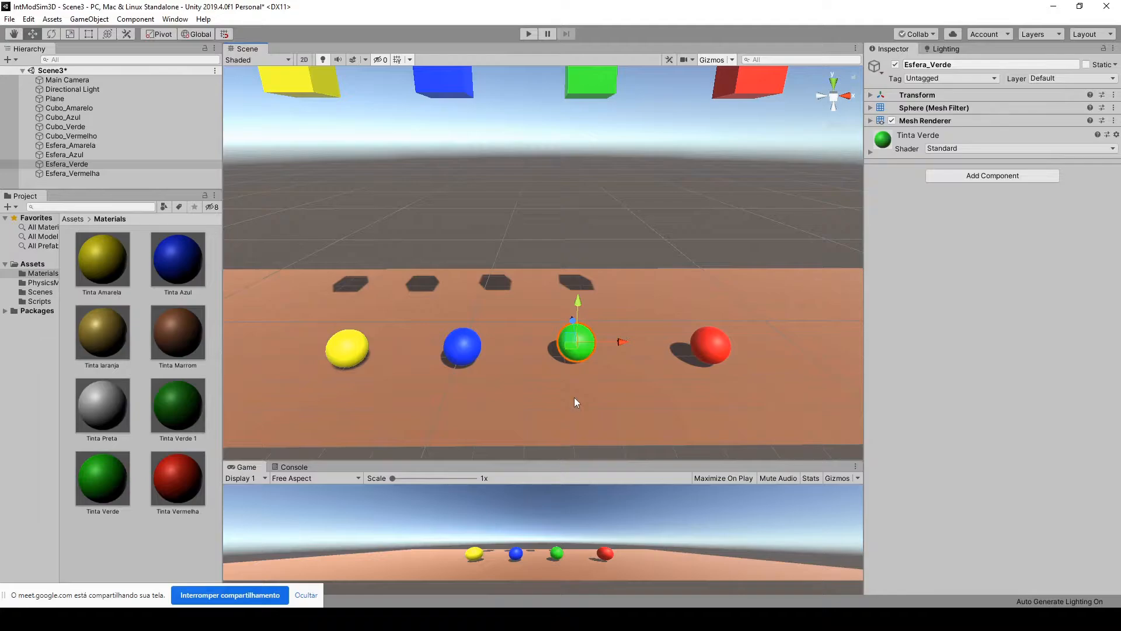
# Step: Play the scene again with all cubes and spheres in view, watch the cubes fall and stop it
pyautogui.click(660, 288)
pyautogui.scroll(-3, 639, 345)
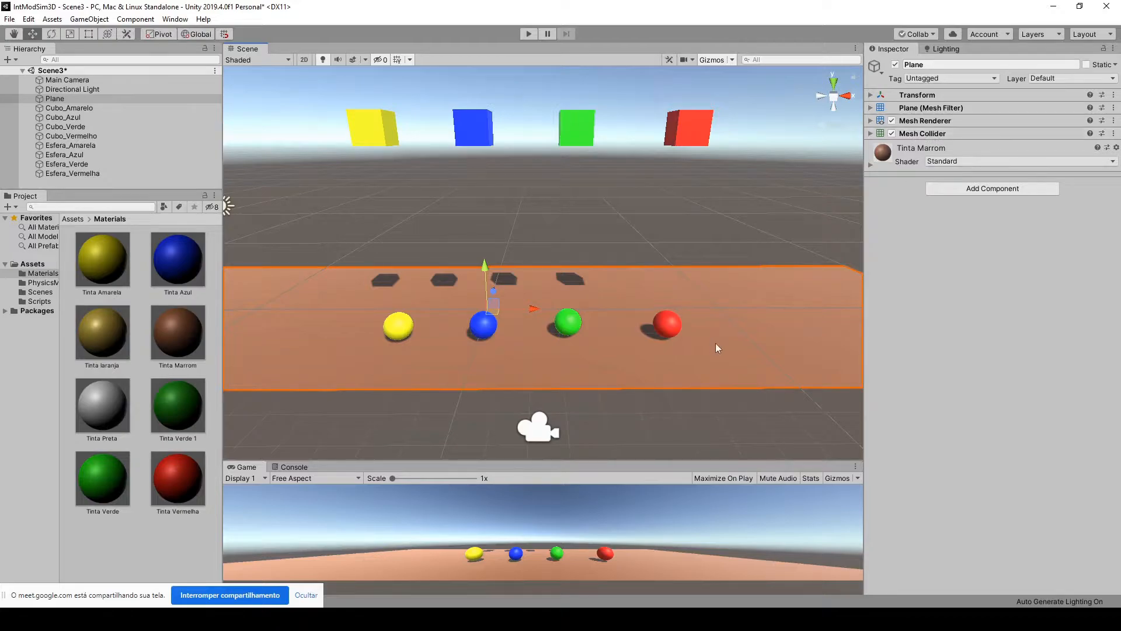
pyautogui.scroll(5, 500, 214)
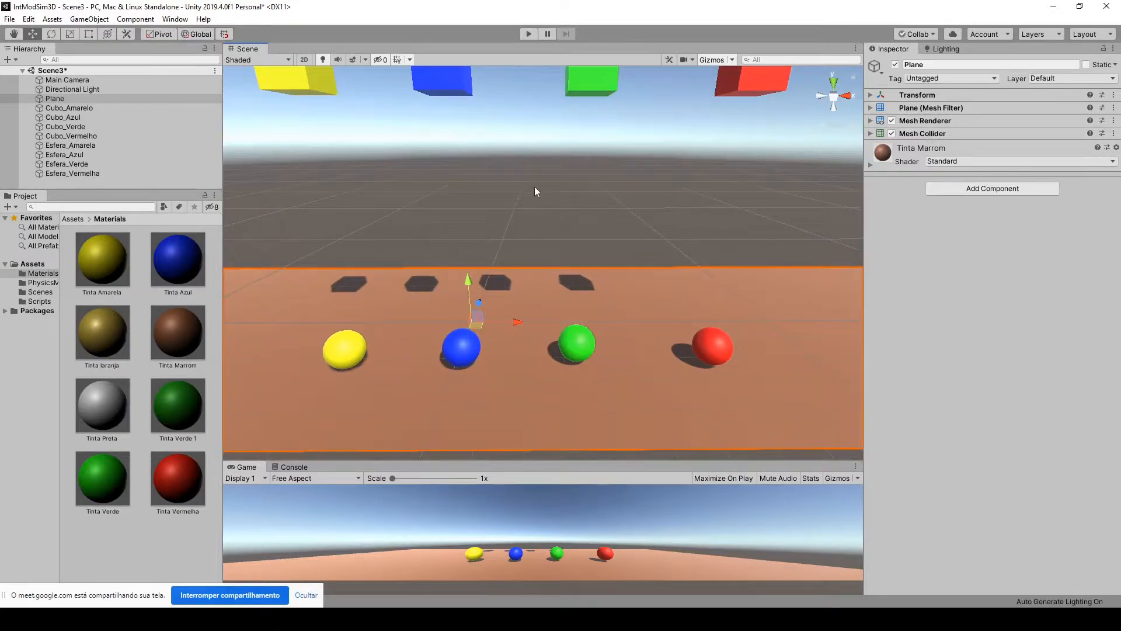
pyautogui.scroll(-3, 536, 192)
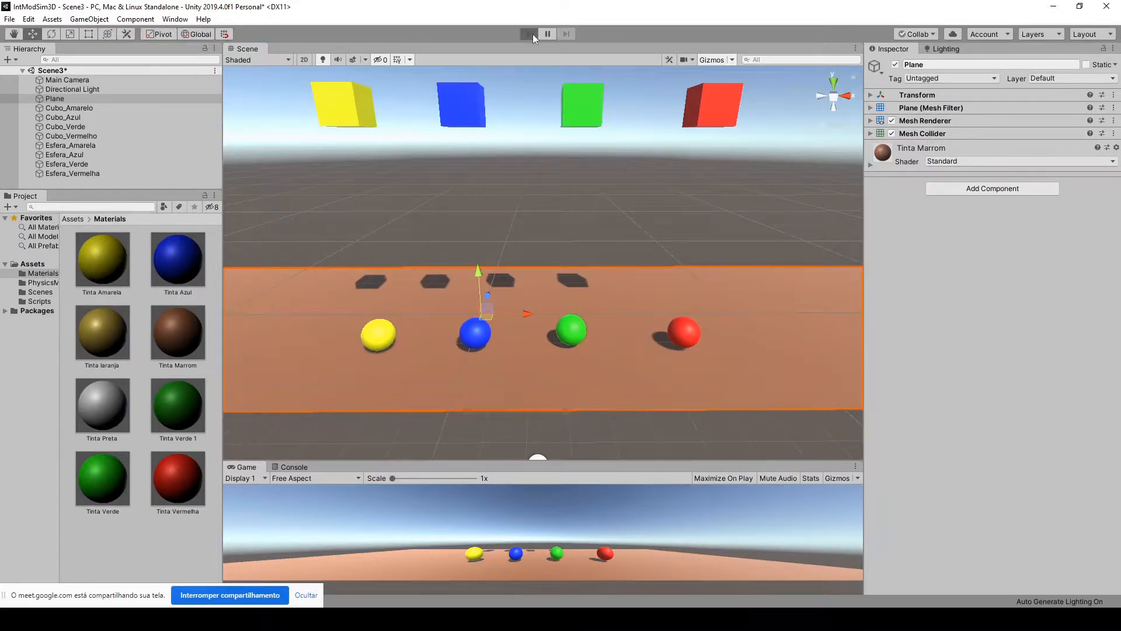
pyautogui.click(528, 34)
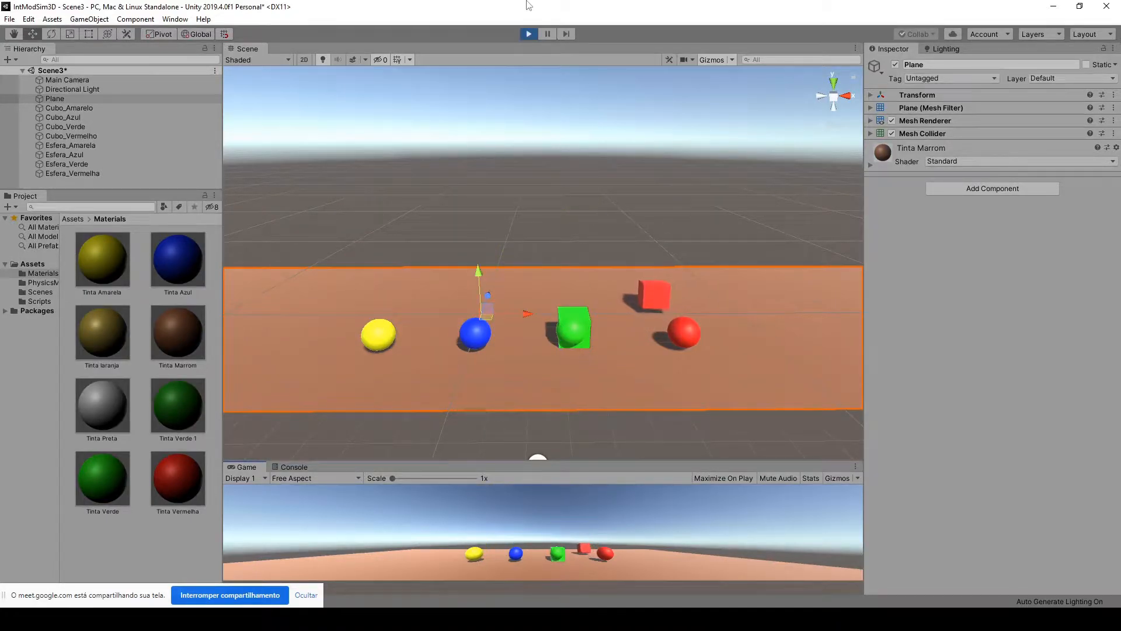
pyautogui.click(528, 34)
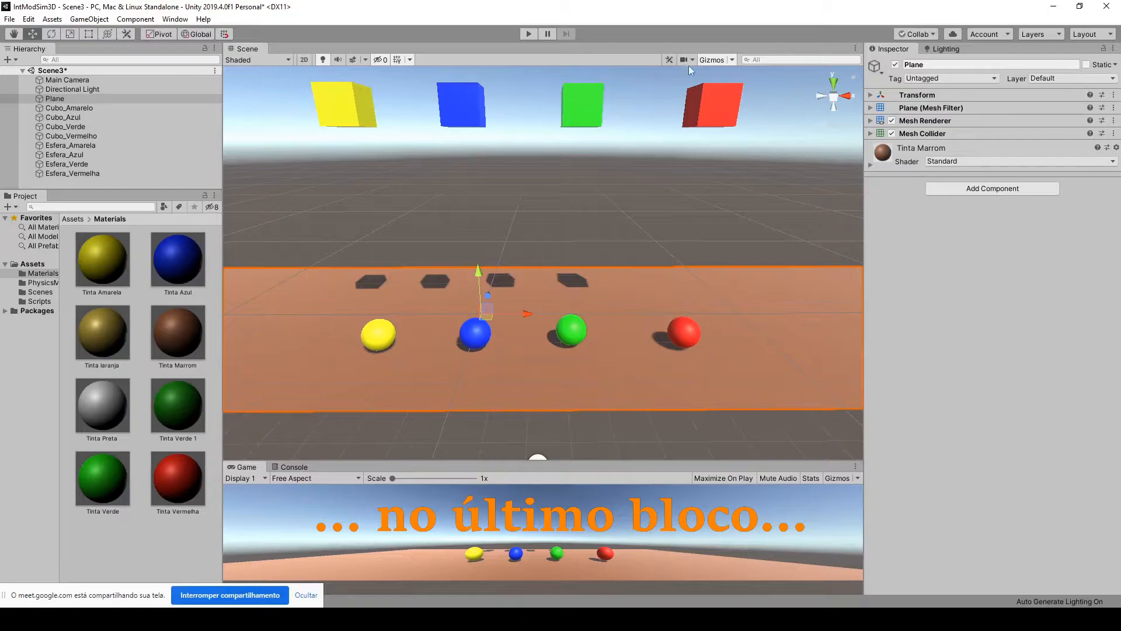
# Step: Compare the red cube's Box Collider with the red sphere's Sphere Collider, and play and stop the scene
pyautogui.click(712, 117)
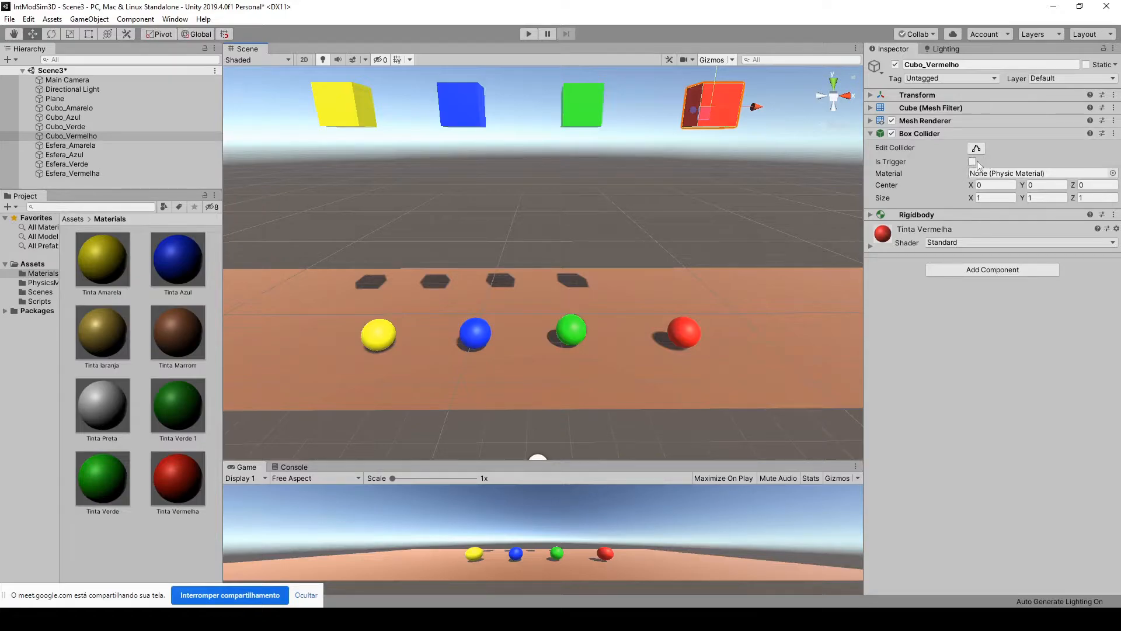
pyautogui.click(683, 343)
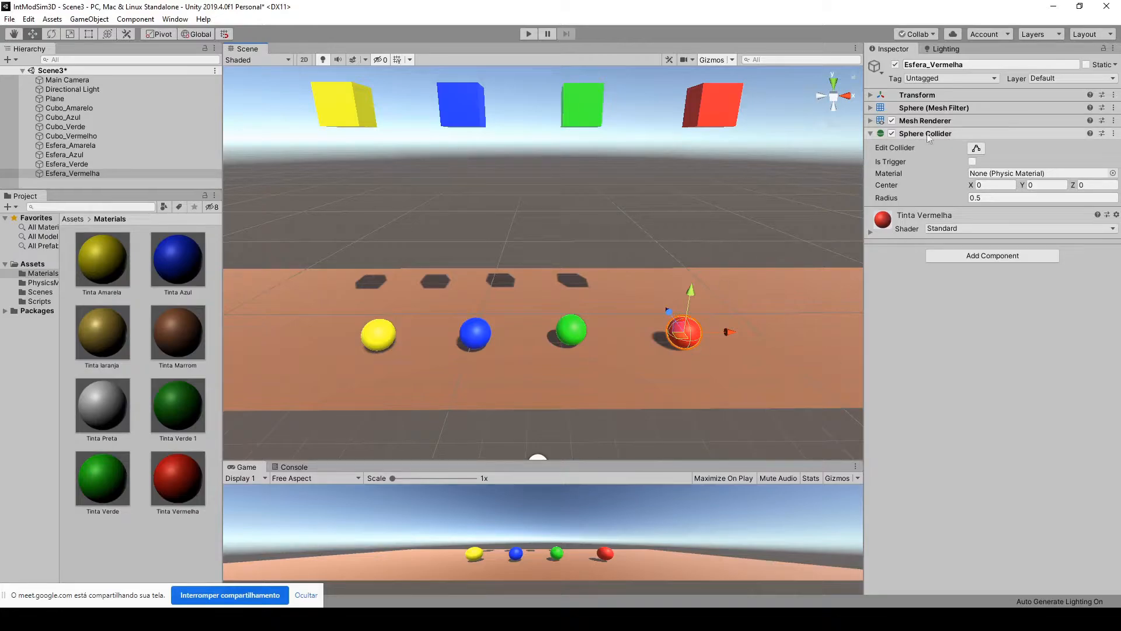
pyautogui.click(528, 33)
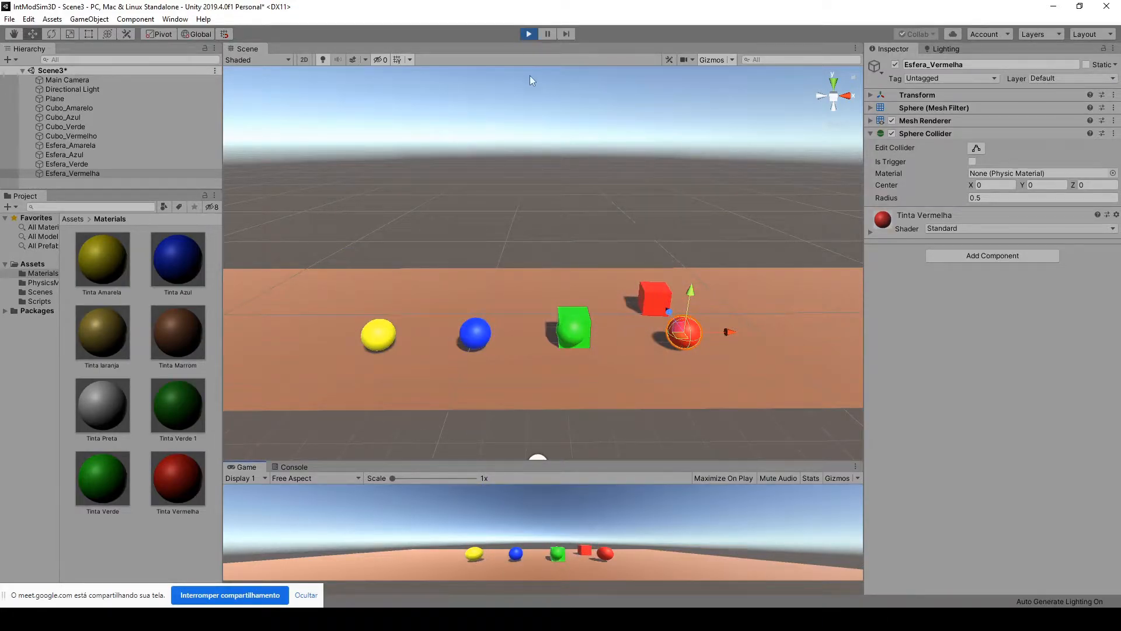
pyautogui.click(529, 34)
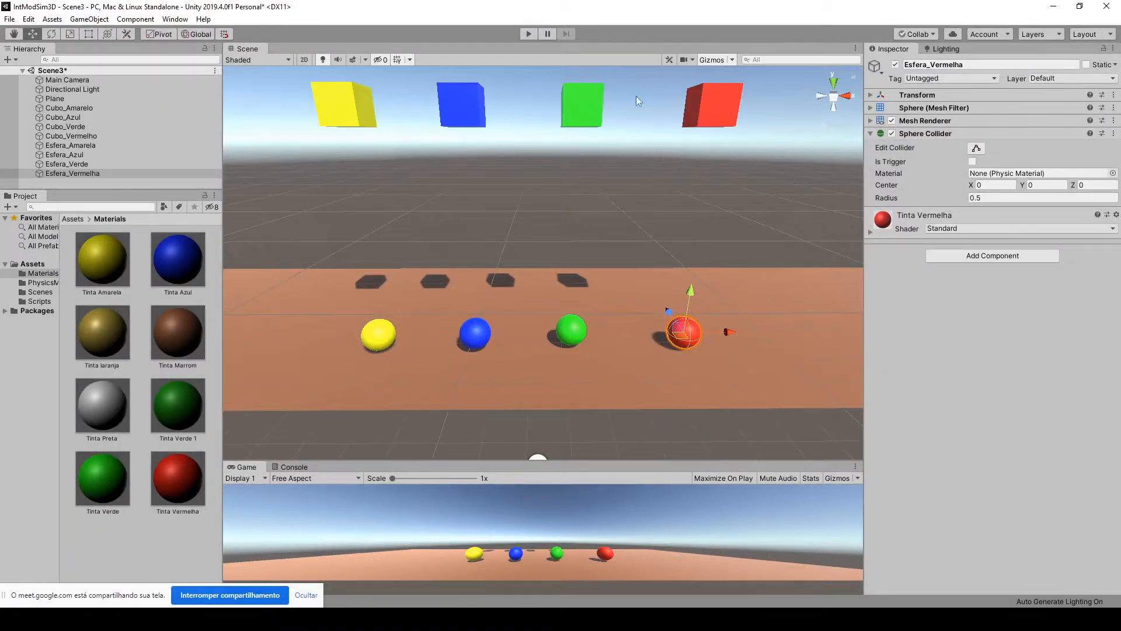
# Step: Replay the scene, examine the red cube and red sphere up close after their collision, and stop it
pyautogui.click(525, 35)
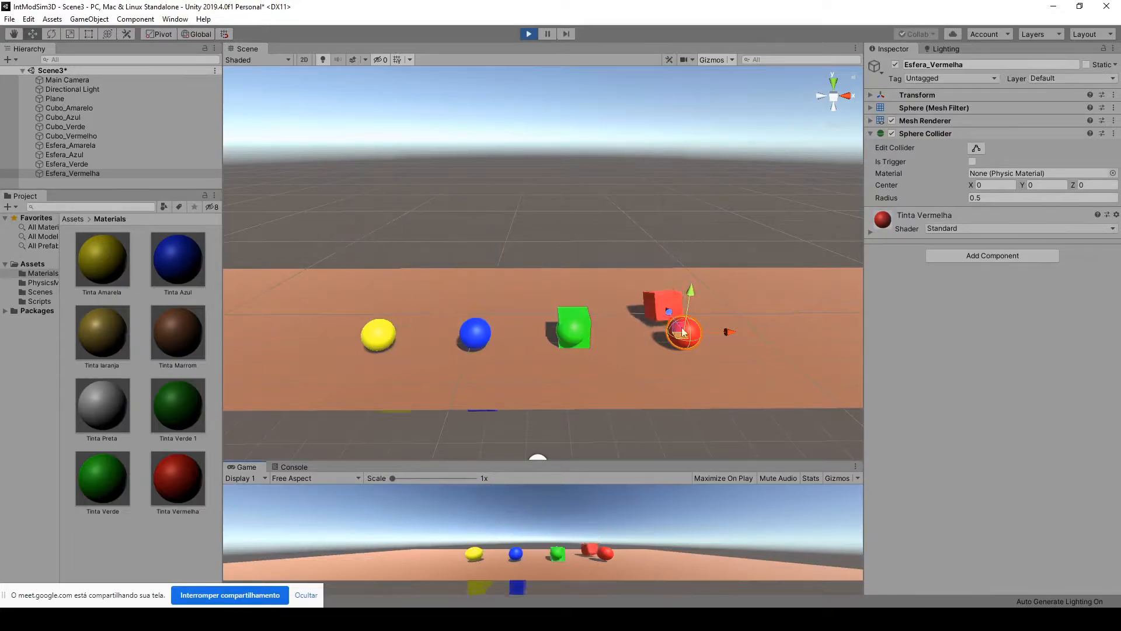
pyautogui.scroll(3, 823, 376)
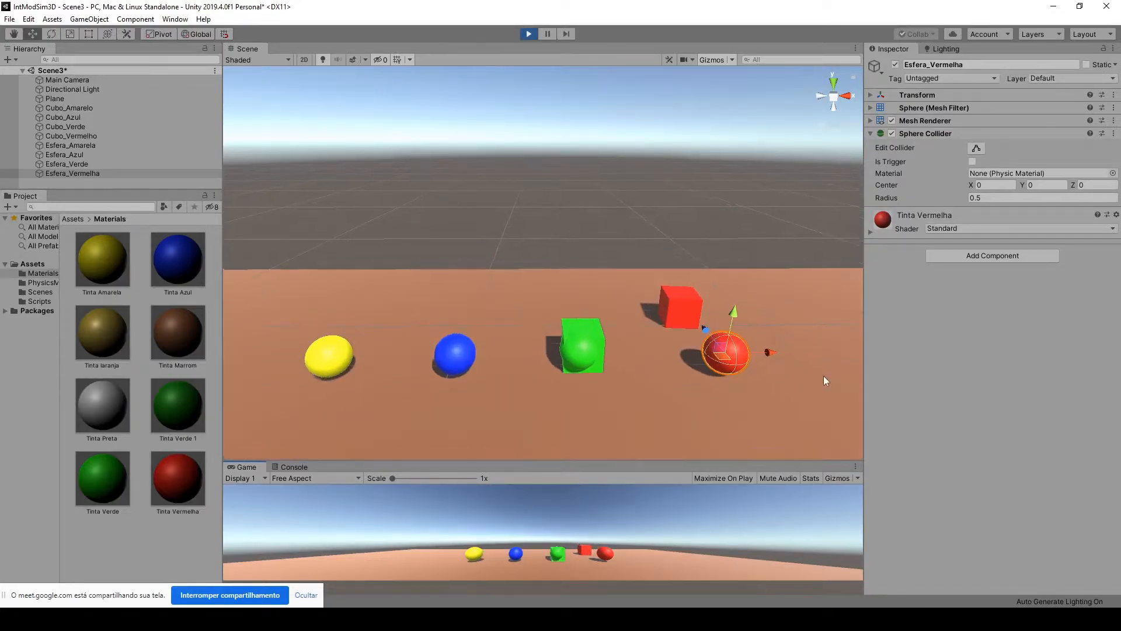
pyautogui.moveTo(815, 405); pyautogui.dragTo(744, 355, button='middle')
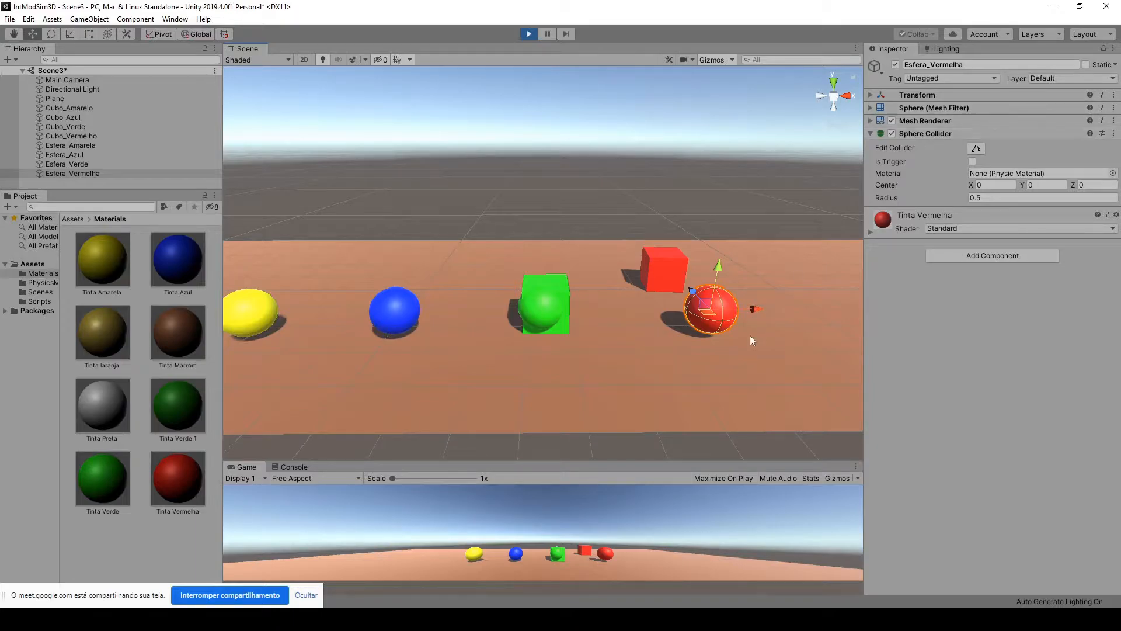
pyautogui.click(763, 264)
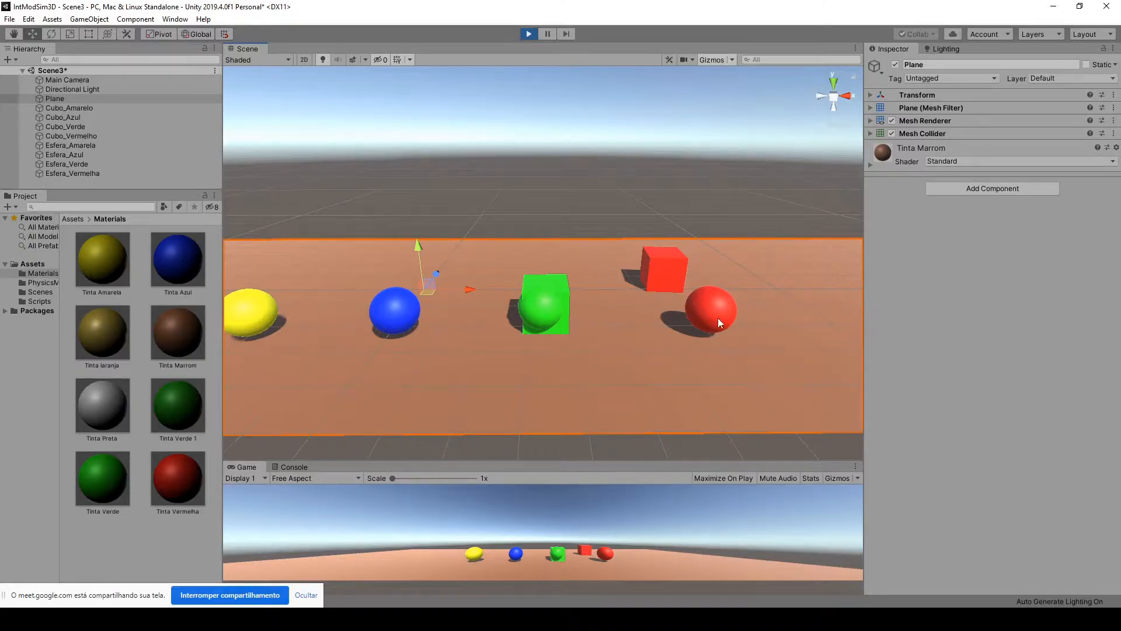
pyautogui.click(530, 35)
# Step: Add a Physics Rigidbody component to the red sphere
pyautogui.scroll(-4, 719, 308)
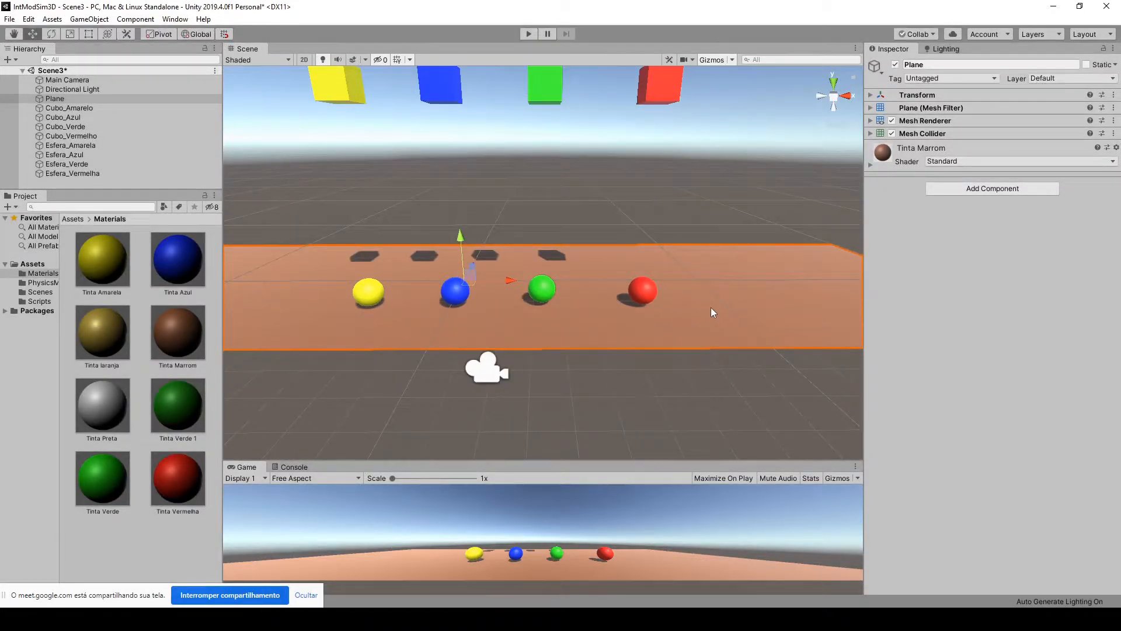
pyautogui.scroll(2, 664, 314)
pyautogui.click(674, 307)
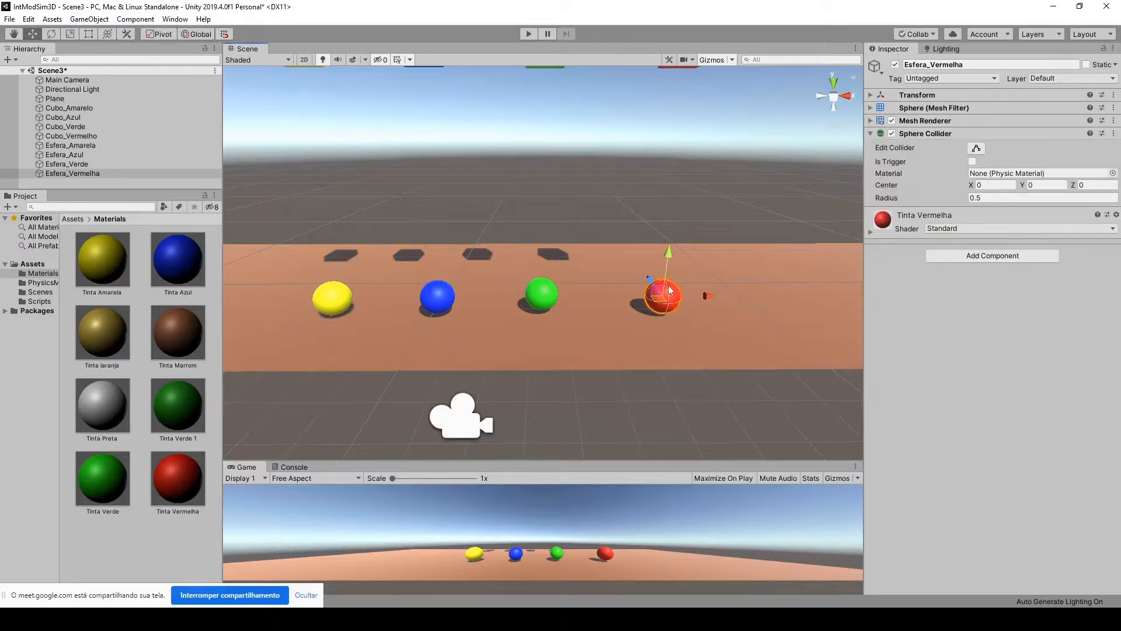
pyautogui.click(1003, 255)
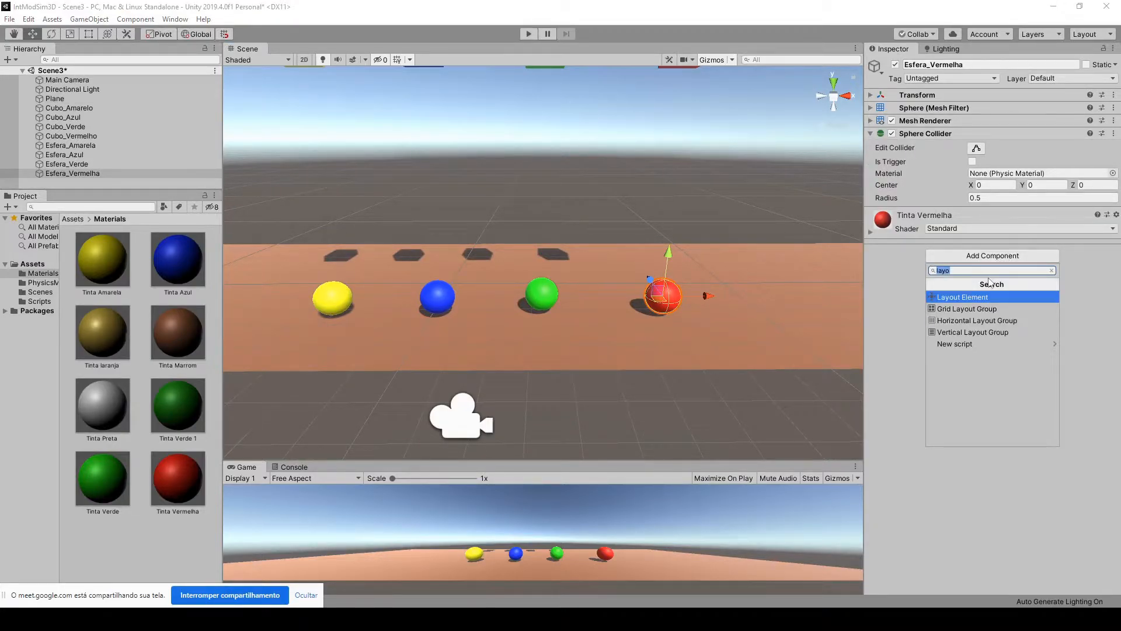
pyautogui.press('BackSpace')
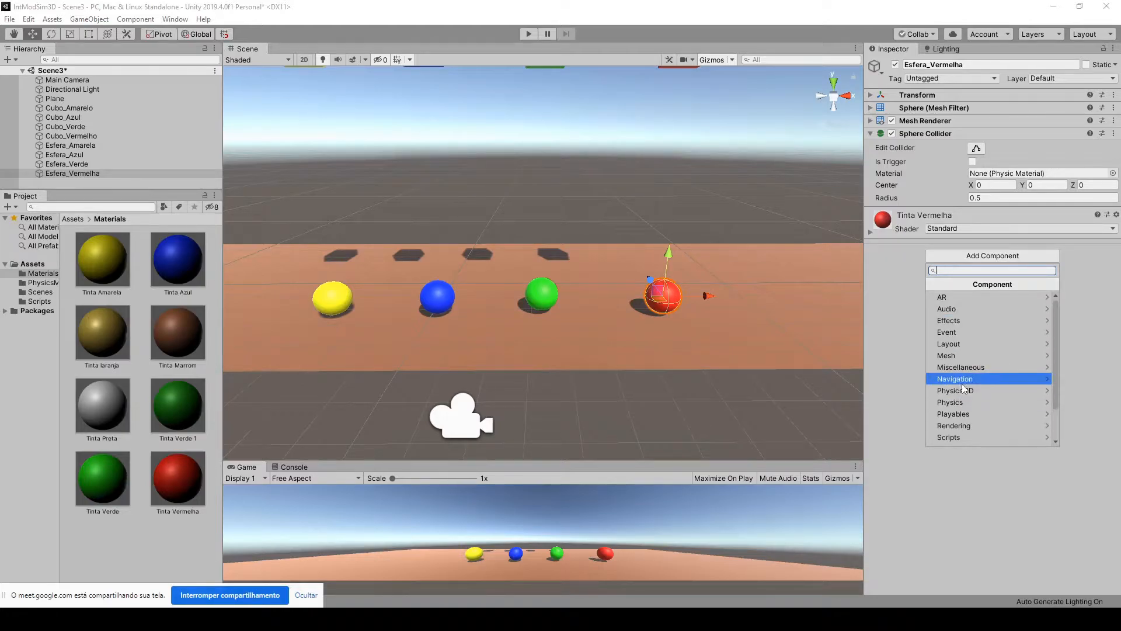
pyautogui.click(960, 403)
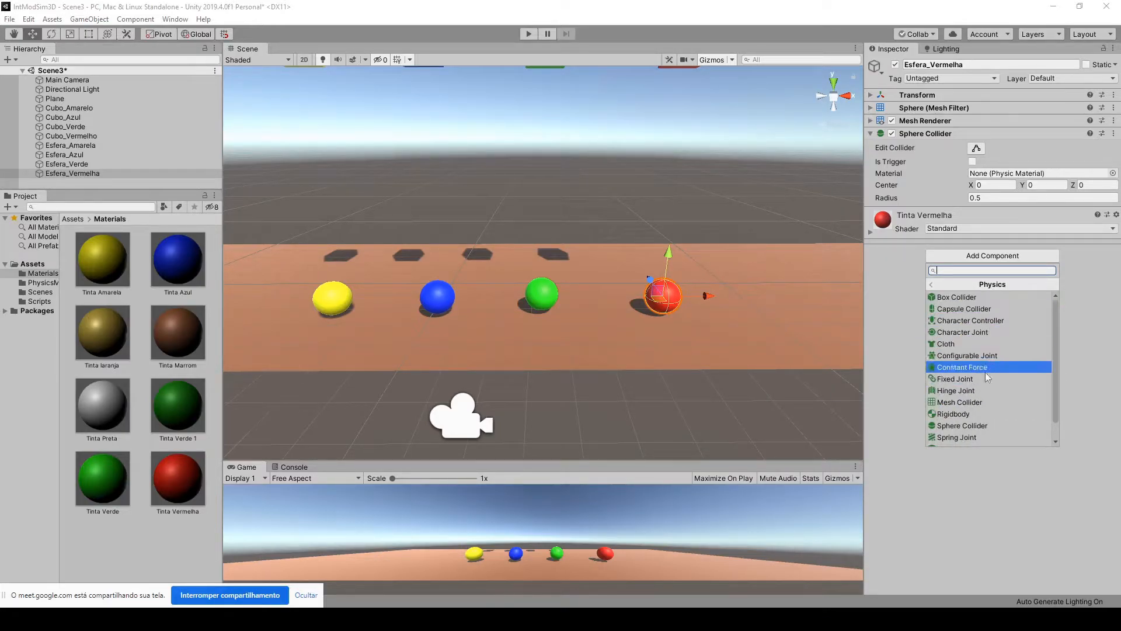
pyautogui.scroll(-2, 983, 409)
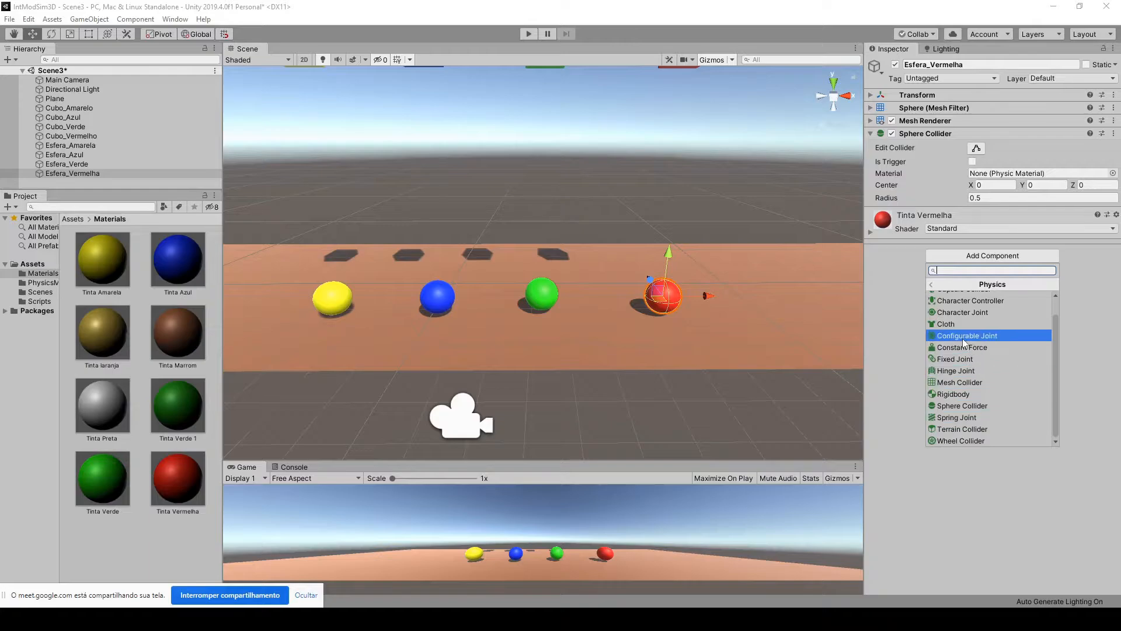
pyautogui.scroll(2, 966, 341)
pyautogui.scroll(-2, 974, 388)
pyautogui.click(958, 393)
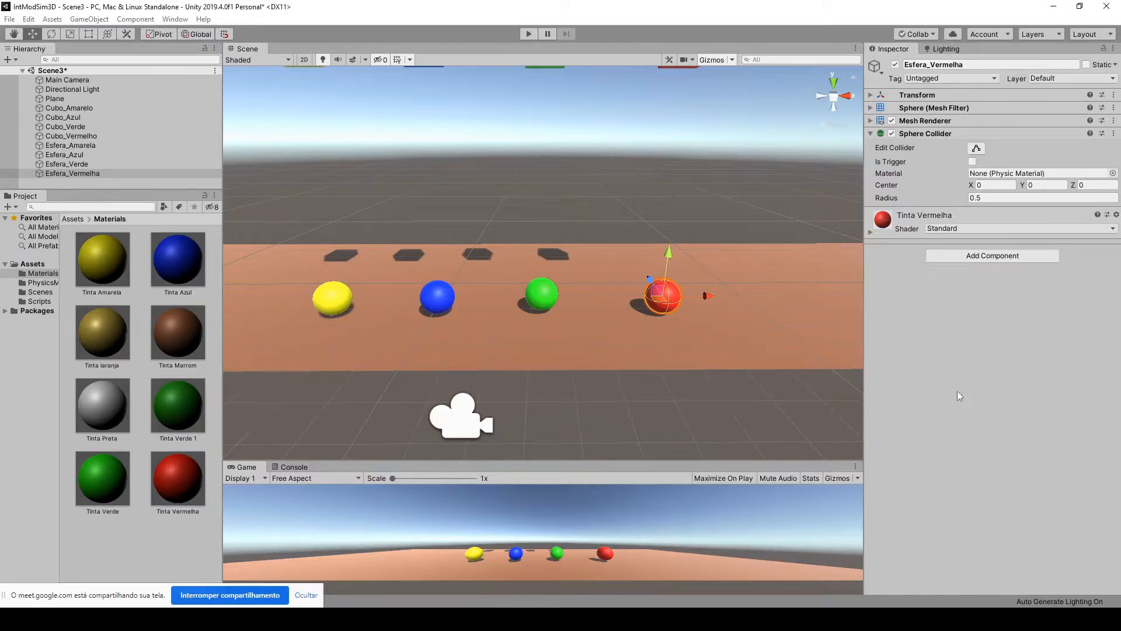
# Step: Review the red sphere's Rigidbody settings, play the scene to watch the red cube meet the sphere, and stop it
pyautogui.click(727, 211)
pyautogui.click(670, 292)
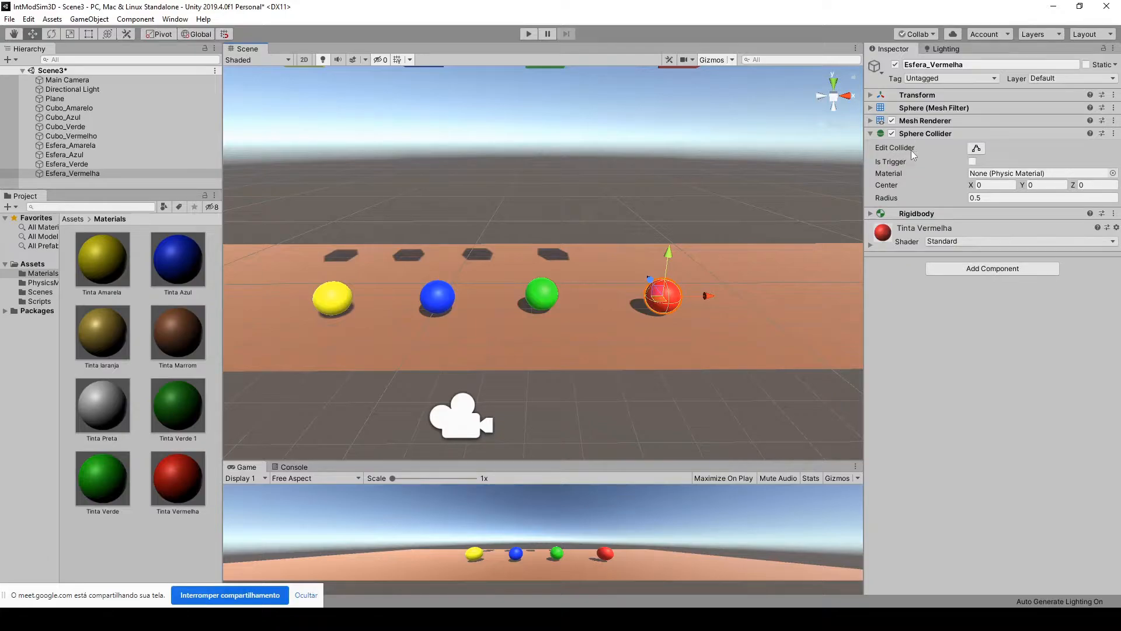
pyautogui.click(902, 212)
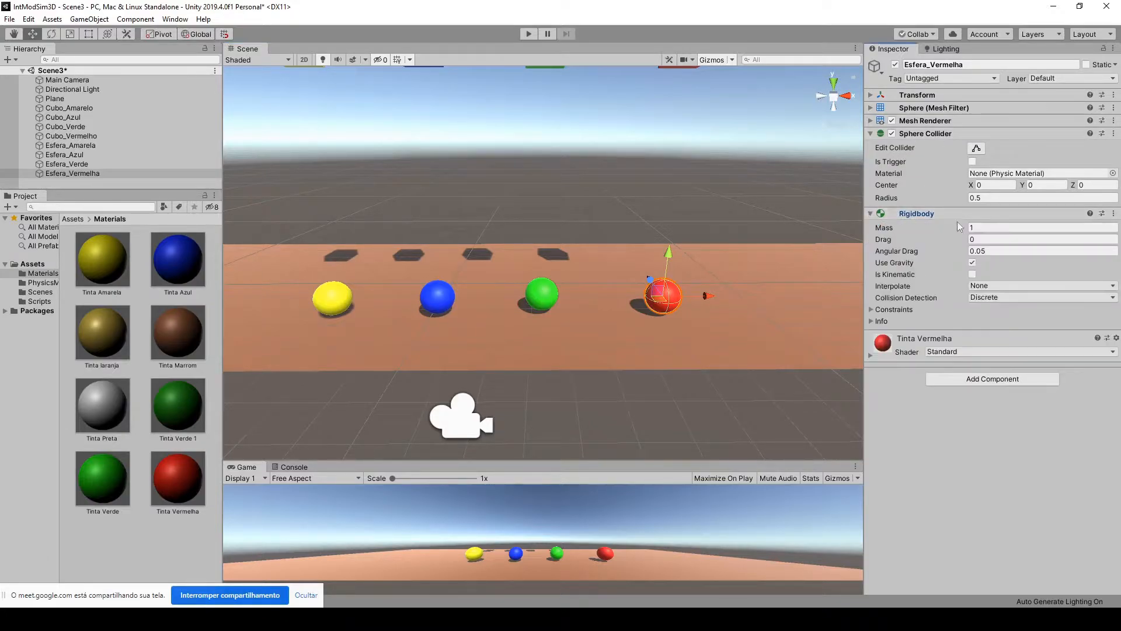
pyautogui.click(529, 34)
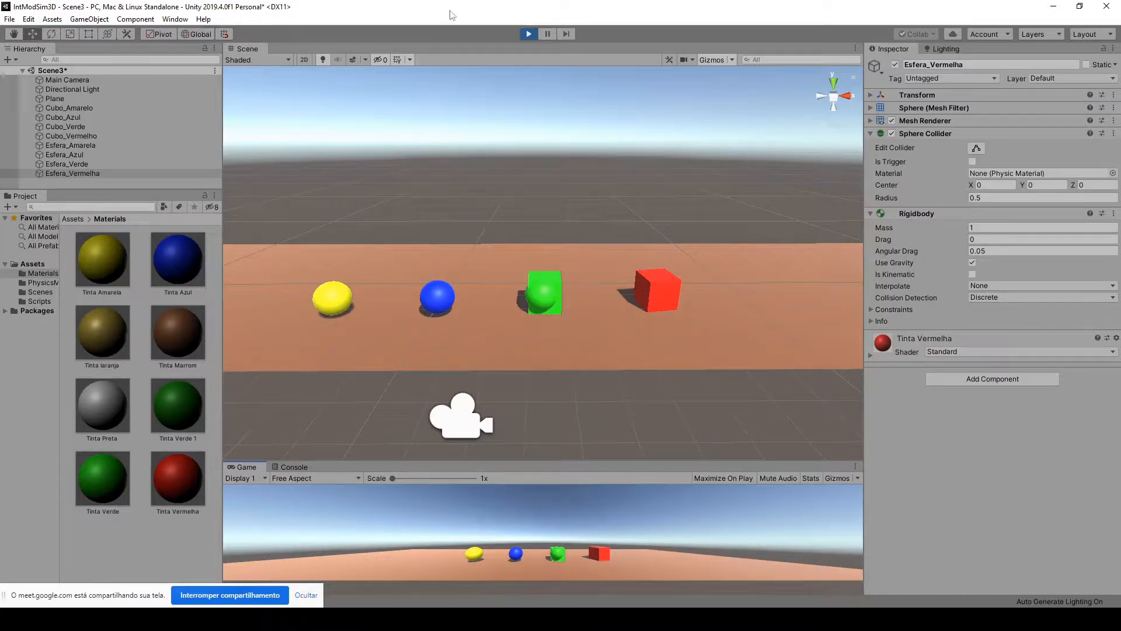
pyautogui.click(529, 34)
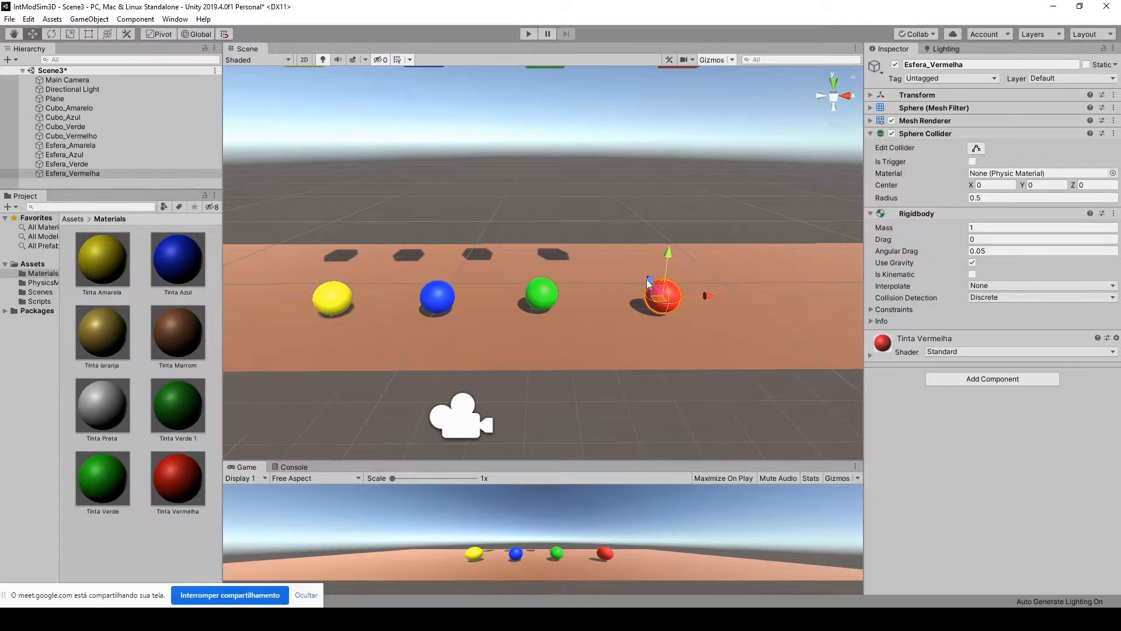
# Step: Set the red cube's Rigidbody mass to 5
pyautogui.scroll(-4, 614, 268)
pyautogui.moveTo(603, 200); pyautogui.dragTo(601, 251, button='middle')
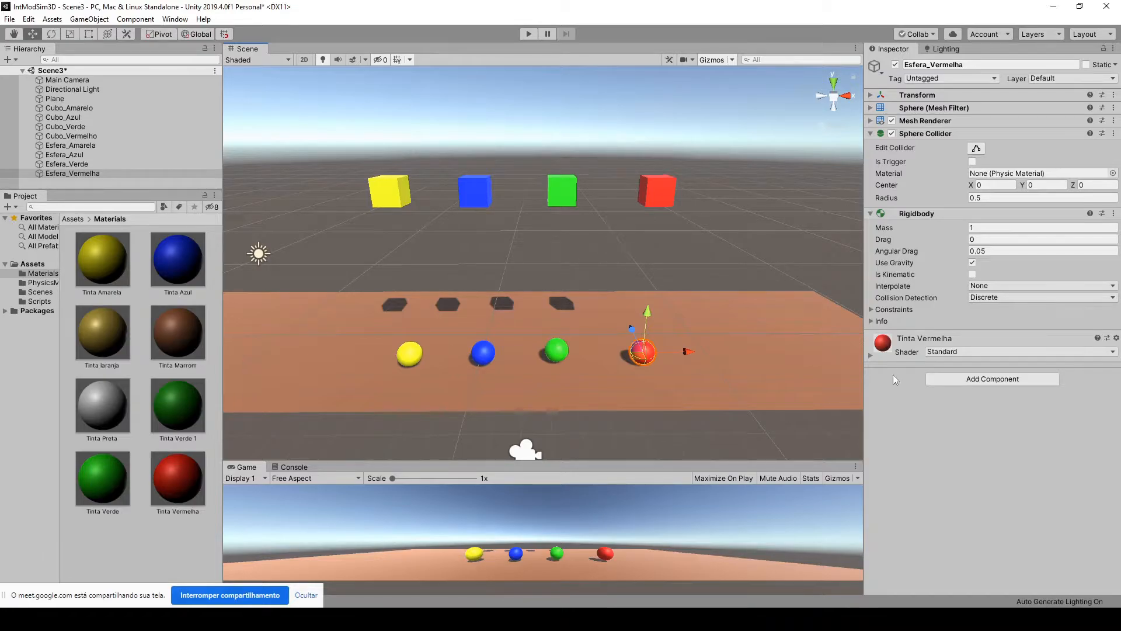
pyautogui.click(656, 201)
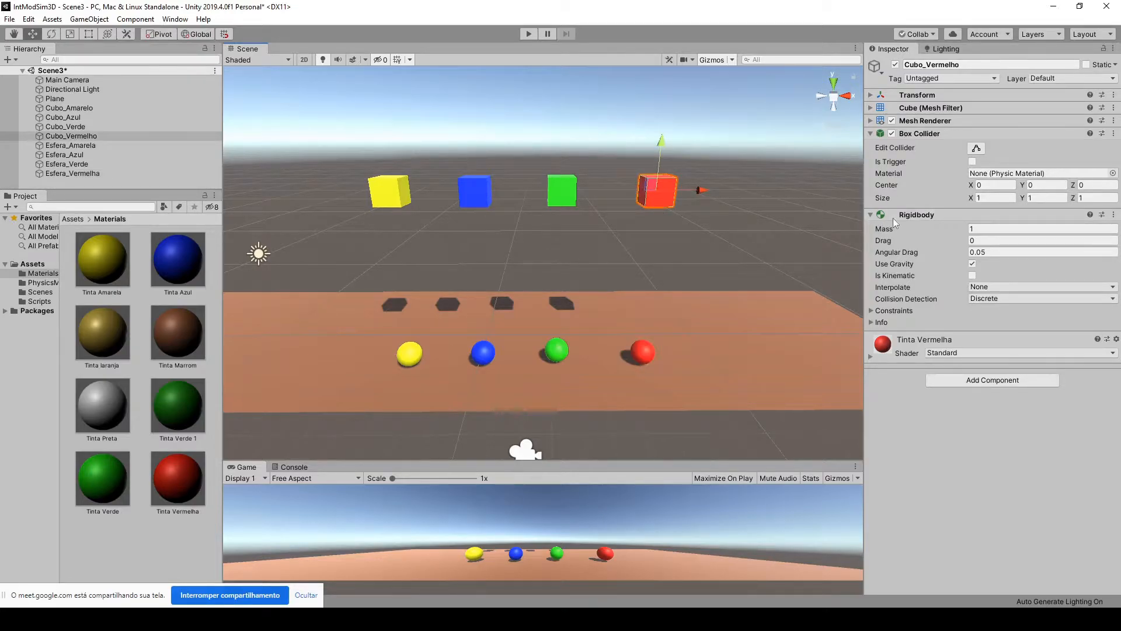
pyautogui.click(981, 228)
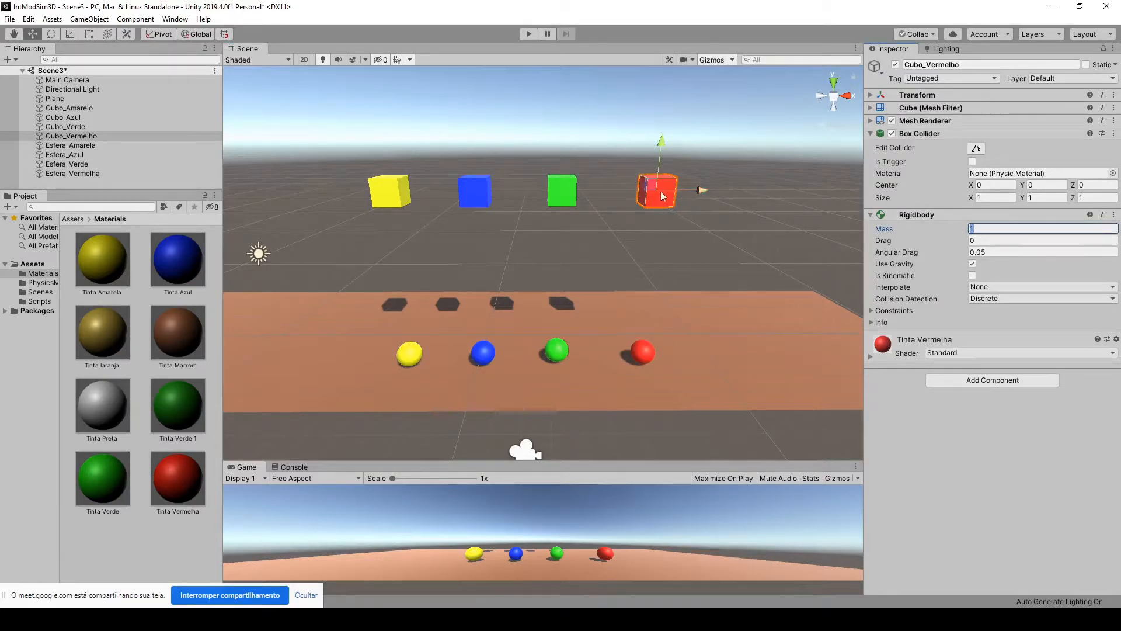
pyautogui.write('5')
pyautogui.click(982, 425)
# Step: Set the red sphere's Rigidbody mass to 0.1
pyautogui.click(639, 352)
pyautogui.click(952, 230)
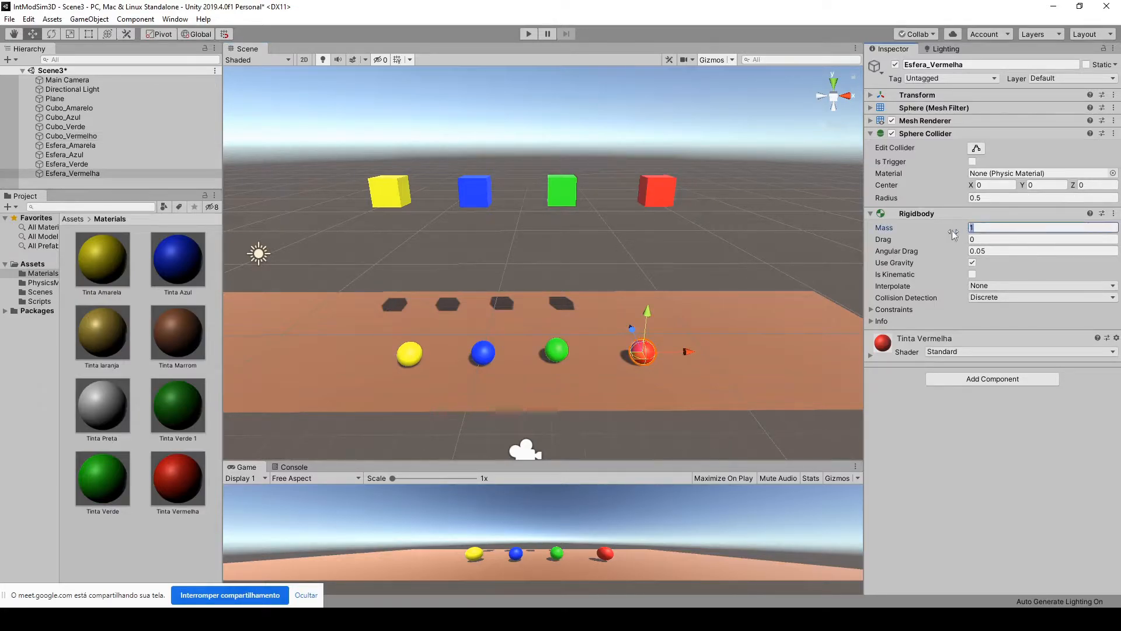
pyautogui.press('BackSpace')
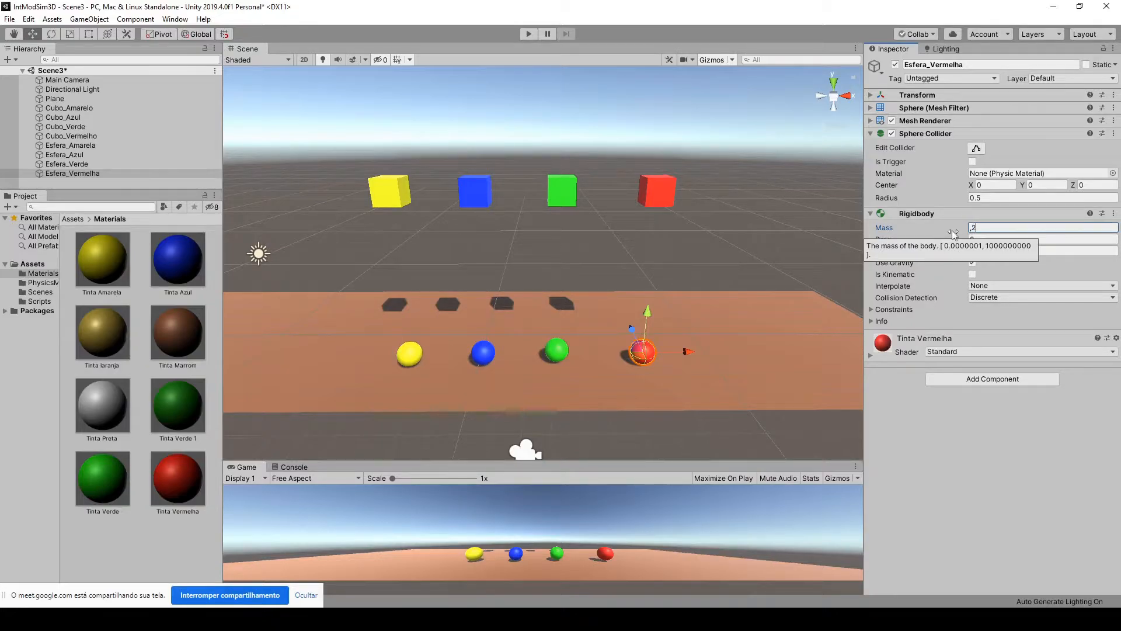
pyautogui.press('BackSpace')
pyautogui.press('BackSpace')
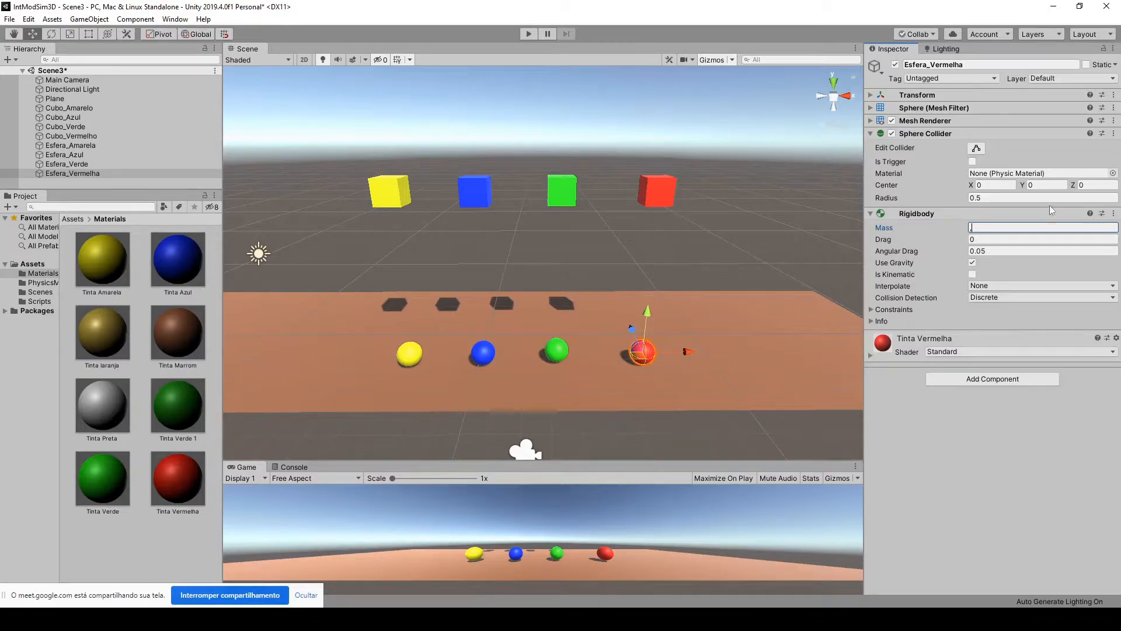
pyautogui.write(',1')
# Step: Recheck the red cube's Rigidbody, play the scene, follow the red sphere's motion after the impact, and stop it
pyautogui.click(670, 194)
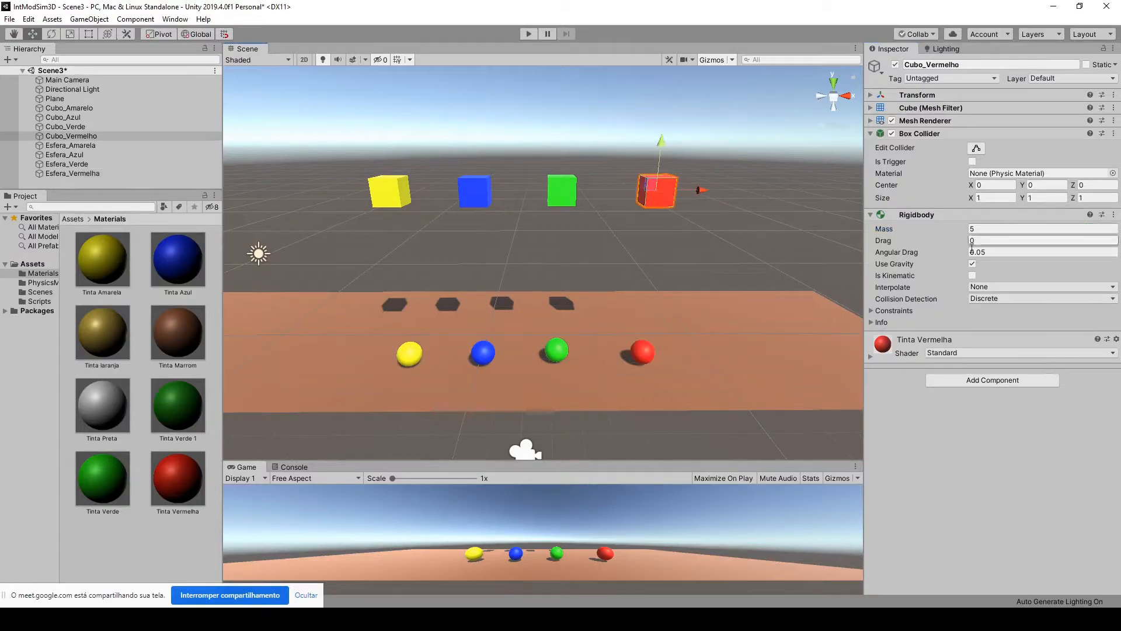
pyautogui.click(529, 34)
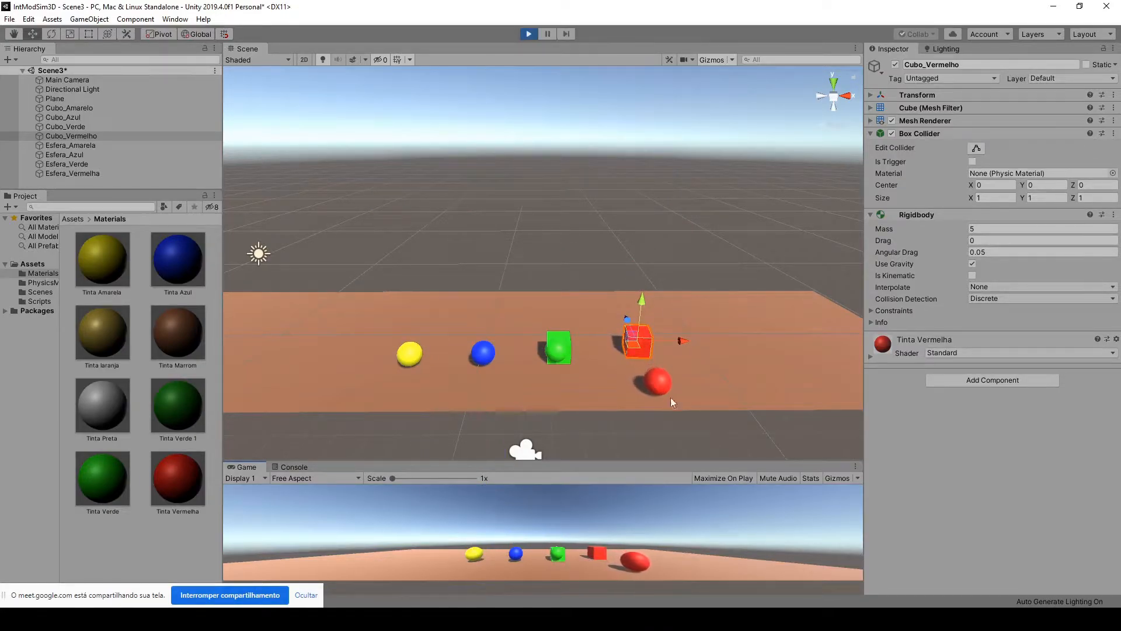
pyautogui.scroll(-4, 677, 398)
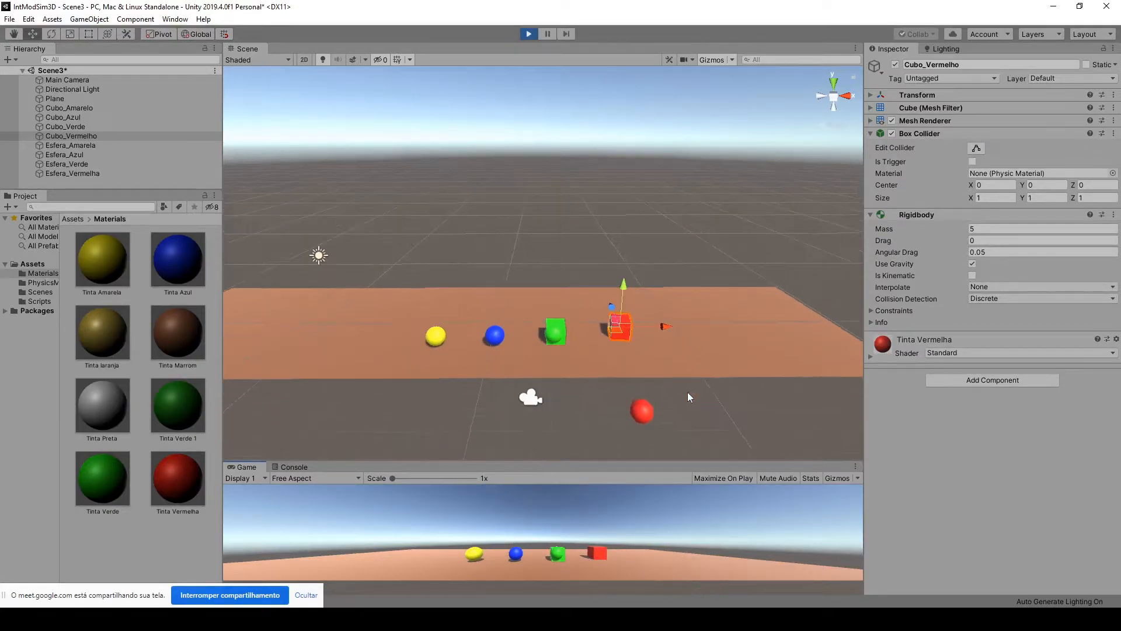
pyautogui.scroll(4, 654, 376)
pyautogui.click(528, 33)
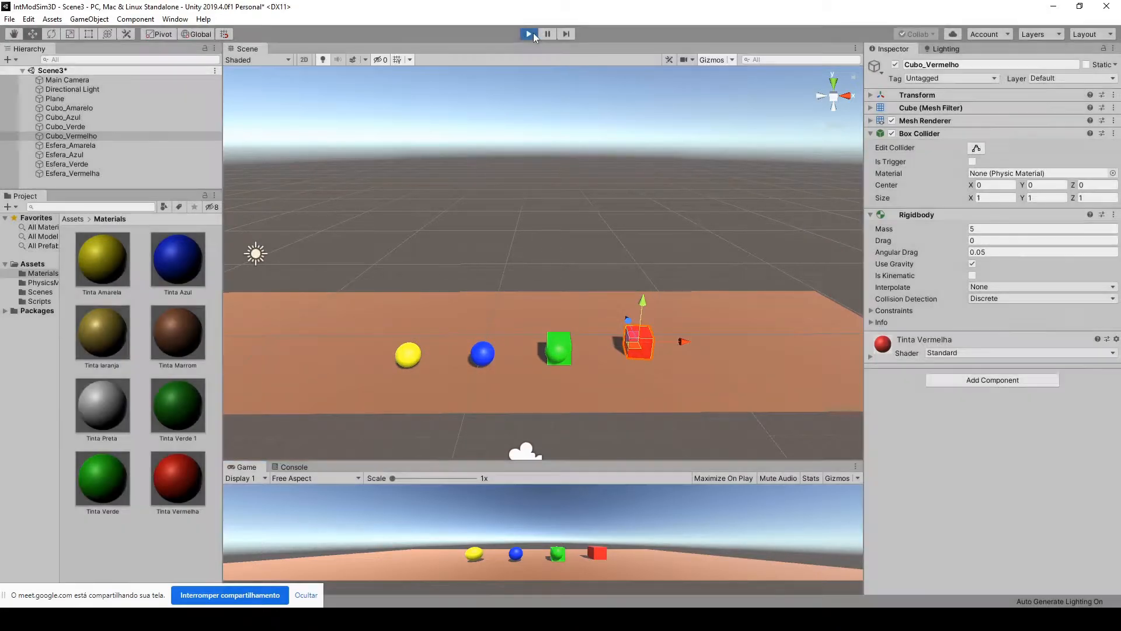
# Step: From a top view, move the red cube toward the green cube and align it in Z with the red sphere, keeping them partly overlapping
pyautogui.moveTo(657, 365); pyautogui.dragTo(592, 334, button='right')
pyautogui.moveTo(636, 357); pyautogui.dragTo(580, 333, button='middle')
pyautogui.moveTo(579, 333); pyautogui.dragTo(496, 348, button='right')
pyautogui.click(833, 83)
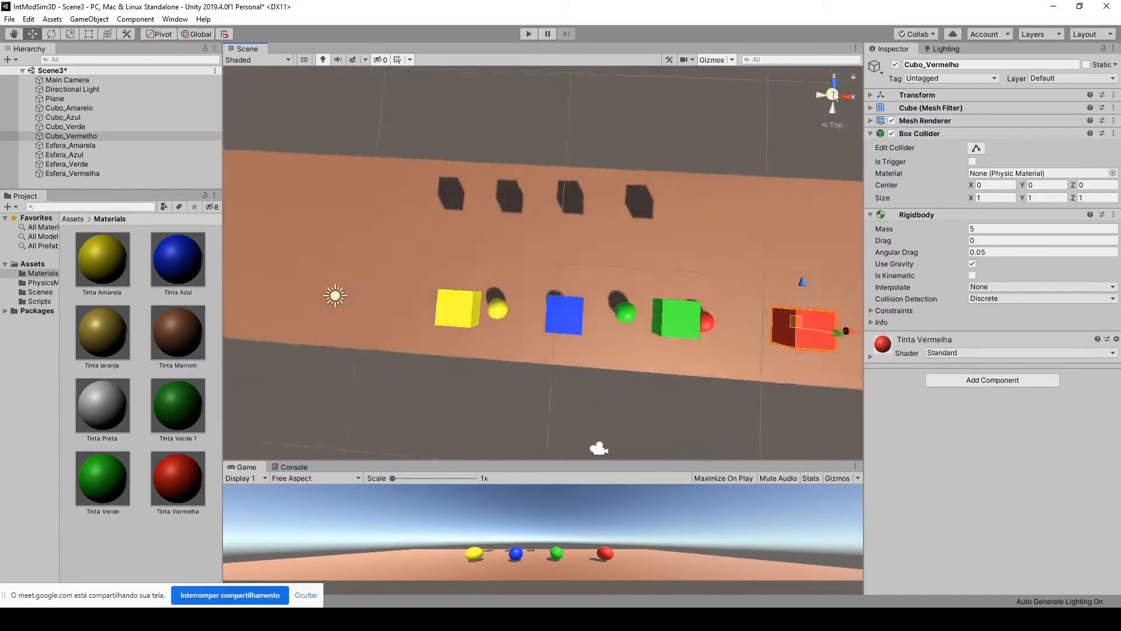
pyautogui.click(839, 124)
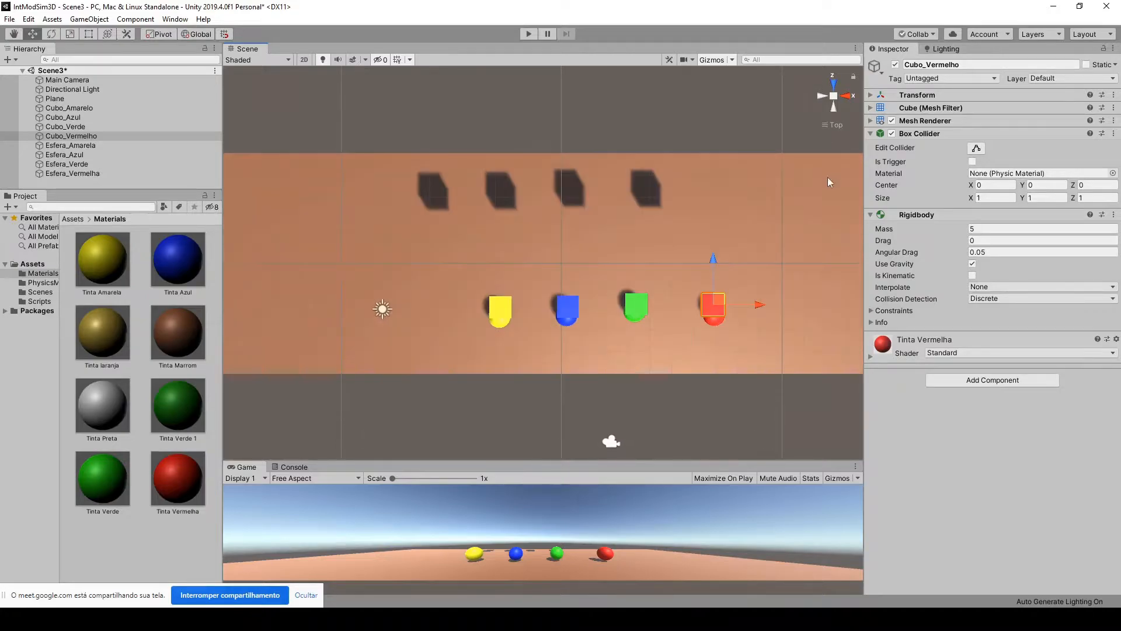
pyautogui.moveTo(794, 265); pyautogui.dragTo(724, 257, button='middle')
pyautogui.moveTo(690, 301); pyautogui.dragTo(693, 301)
pyautogui.moveTo(645, 251); pyautogui.dragTo(646, 249)
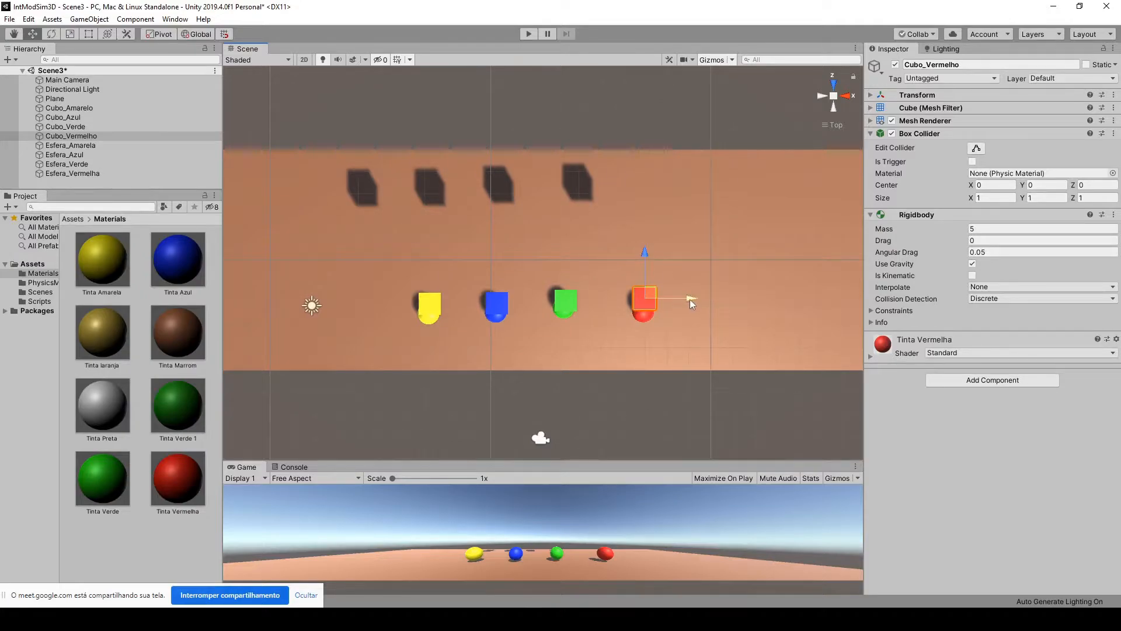
pyautogui.moveTo(691, 298); pyautogui.dragTo(675, 299)
pyautogui.moveTo(630, 252); pyautogui.dragTo(630, 268)
pyautogui.moveTo(677, 319); pyautogui.dragTo(675, 319)
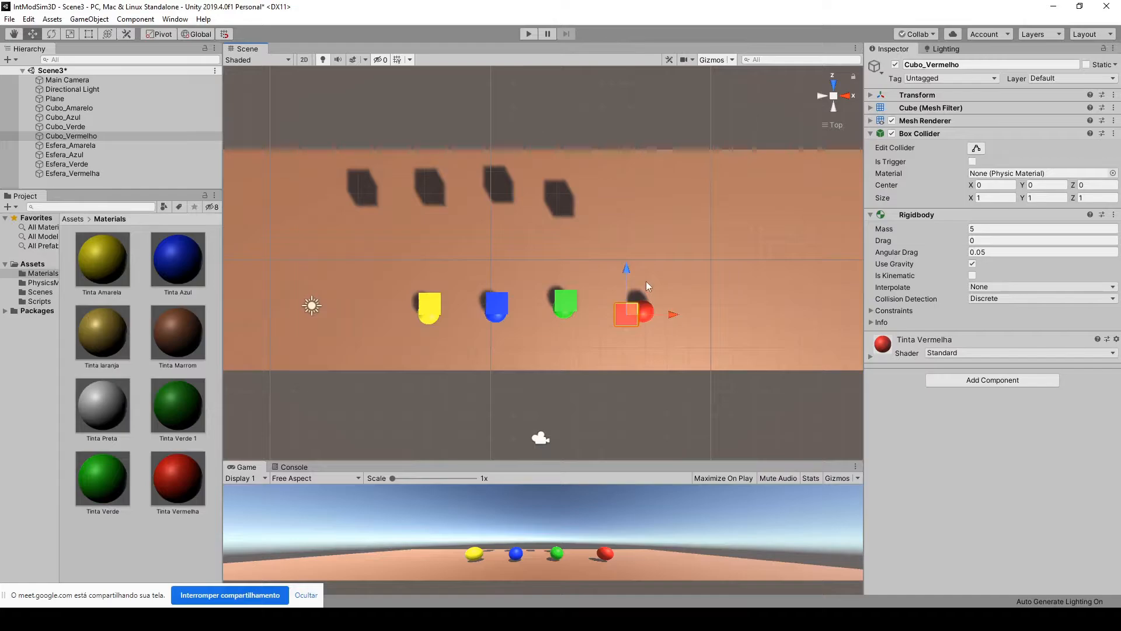
pyautogui.moveTo(632, 271); pyautogui.dragTo(631, 269)
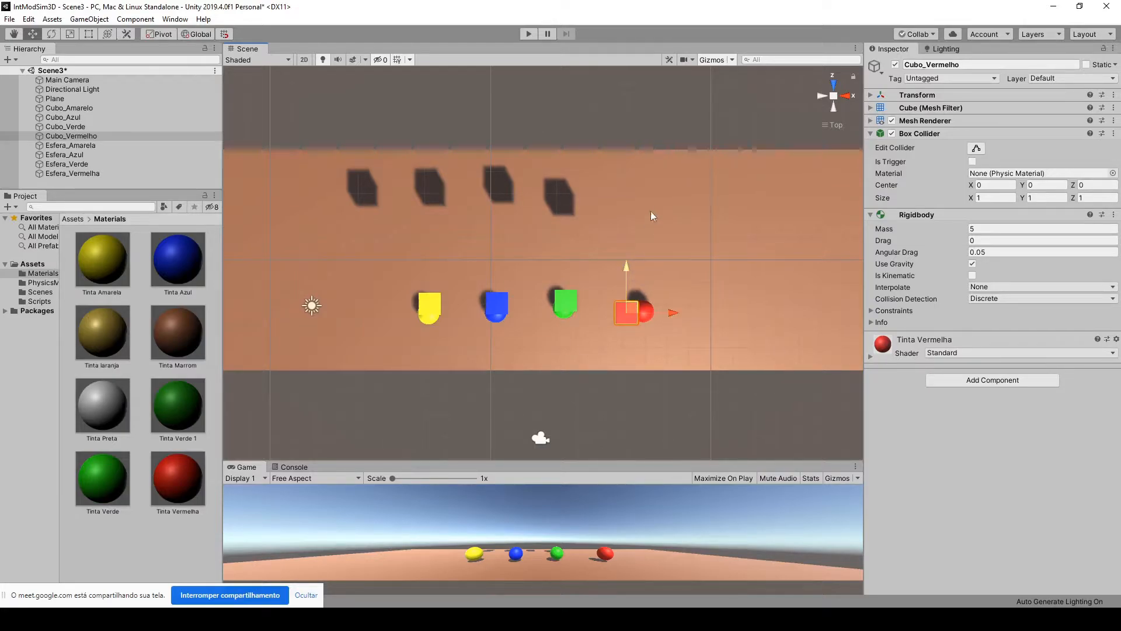
# Step: Play the scene from an angled perspective view of the red cube and sphere, watch the off-centre impact, and stop it
pyautogui.click(712, 114)
pyautogui.keyDown('alt'); pyautogui.moveTo(768, 430); pyautogui.dragTo(776, 179); pyautogui.keyUp('alt')
pyautogui.click(831, 125)
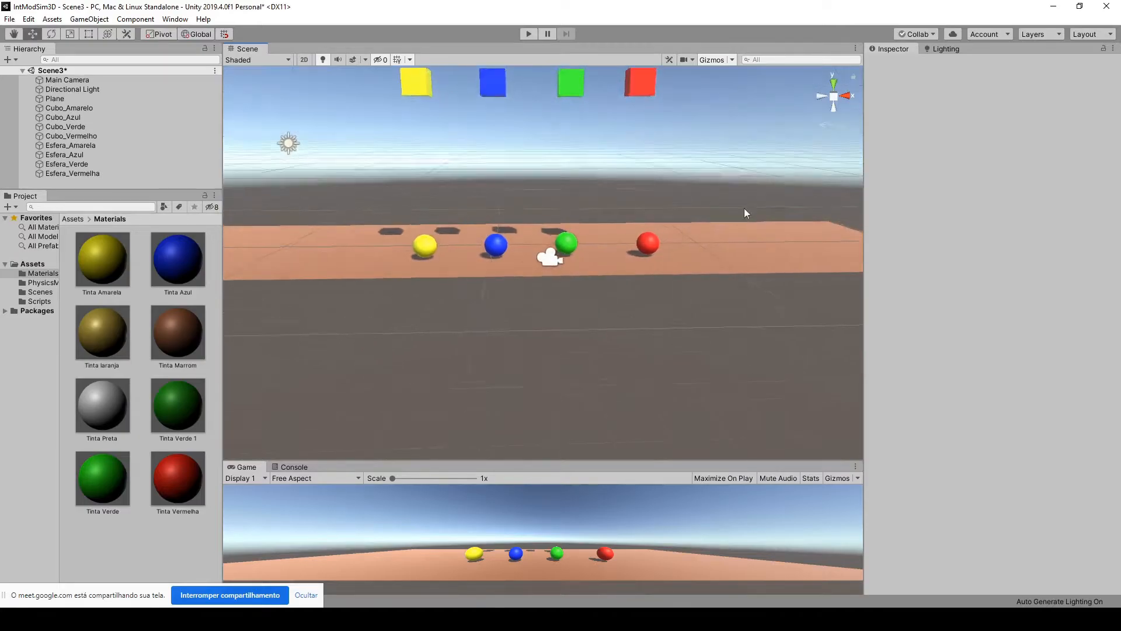
pyautogui.moveTo(678, 267); pyautogui.dragTo(572, 300, button='middle')
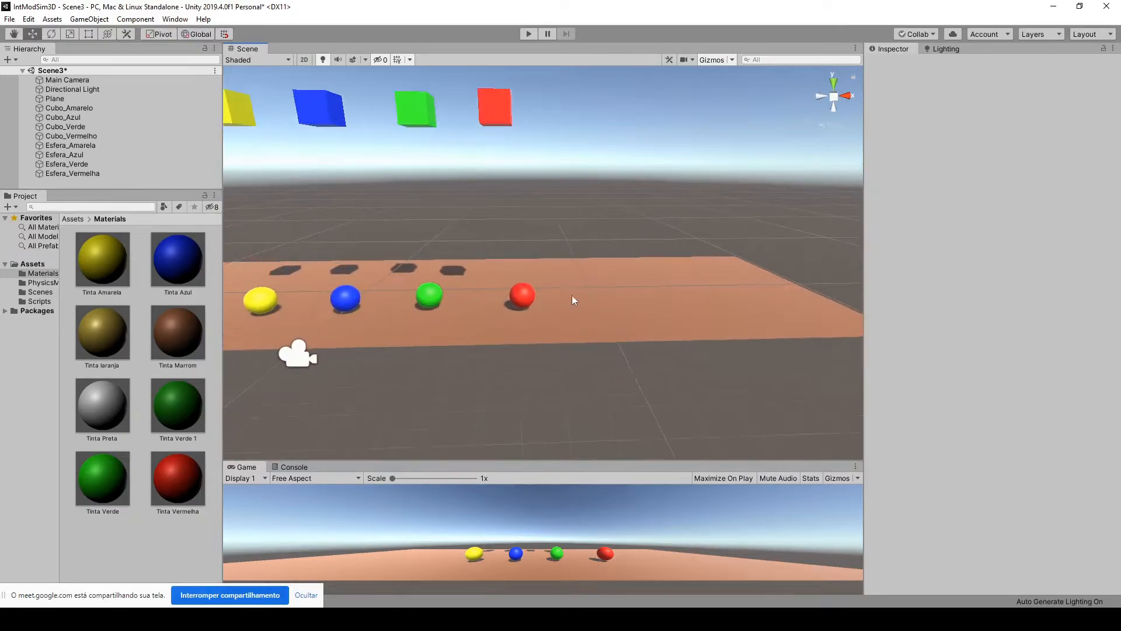
pyautogui.moveTo(577, 366); pyautogui.dragTo(618, 380, button='right')
pyautogui.moveTo(496, 94); pyautogui.dragTo(582, 123, button='middle')
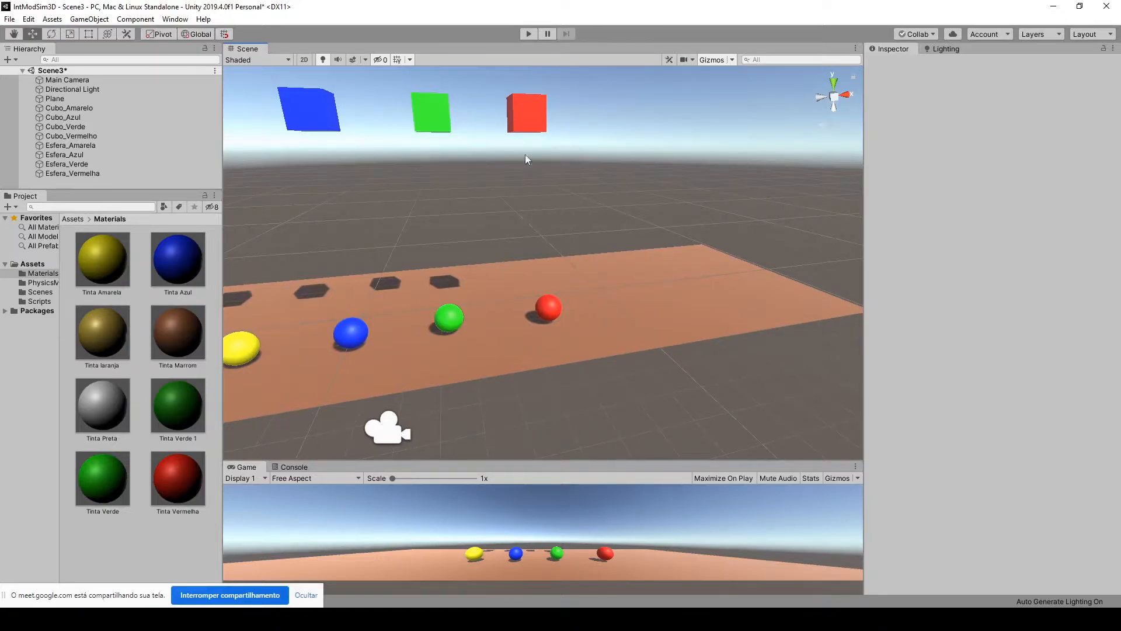
pyautogui.click(535, 32)
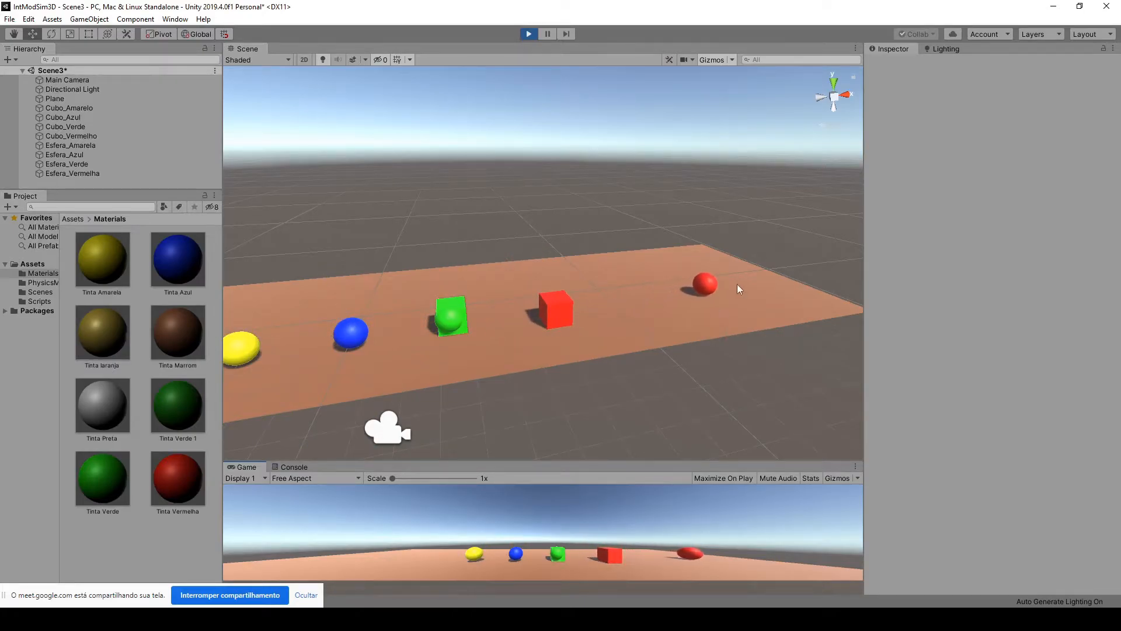
pyautogui.hotkey('ctrl', 'p')
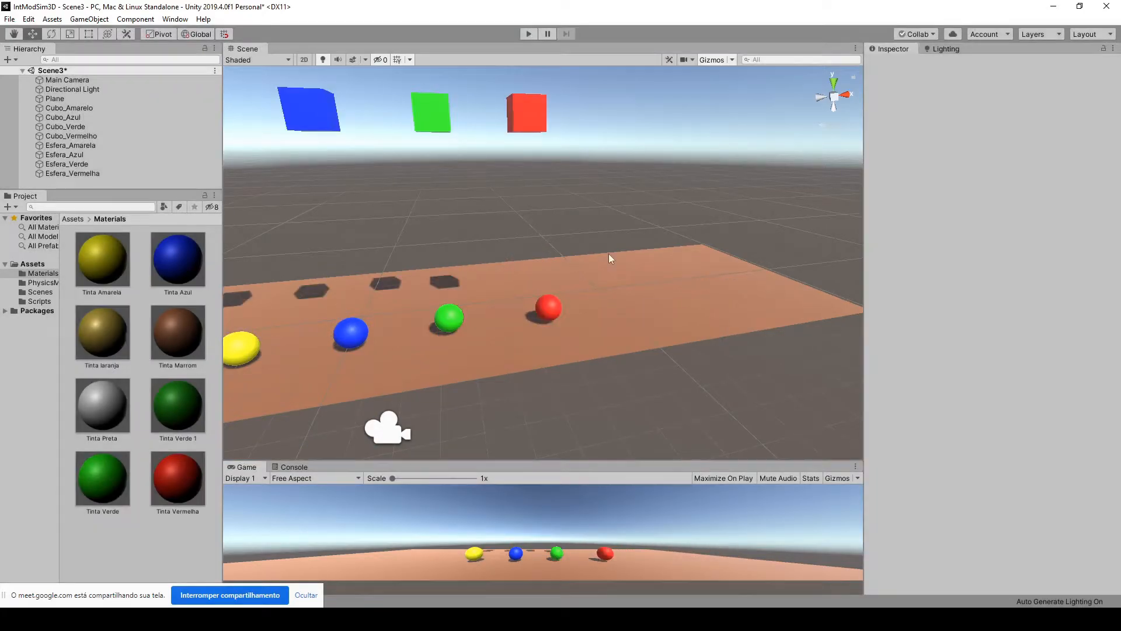
# Step: Set the red cube's Rigidbody mass to 0.1
pyautogui.click(524, 121)
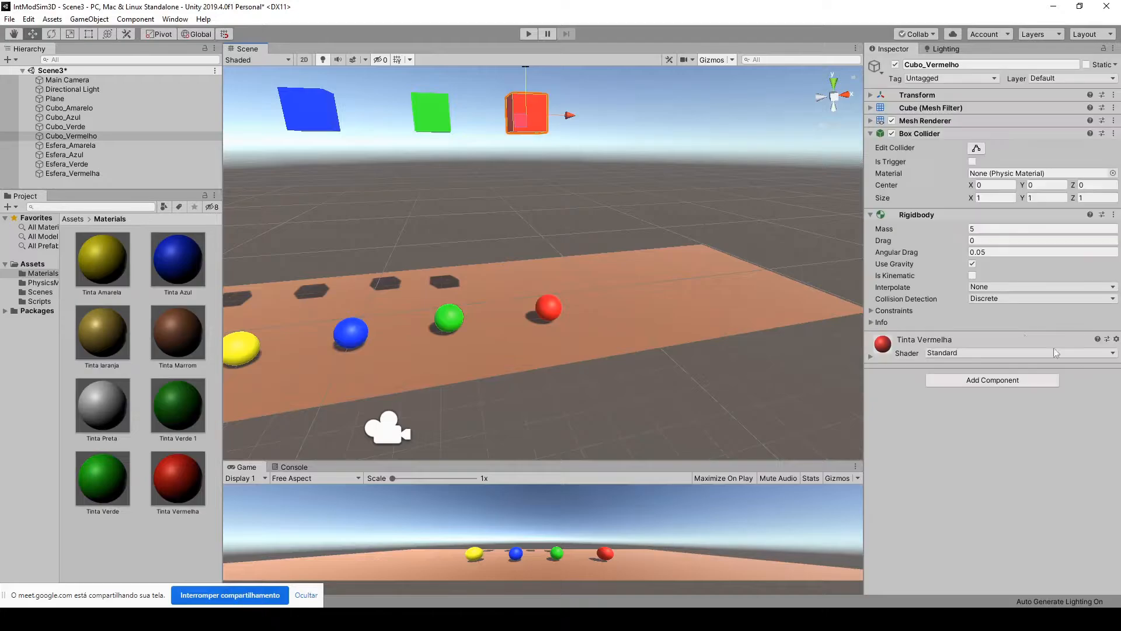
pyautogui.click(1002, 229)
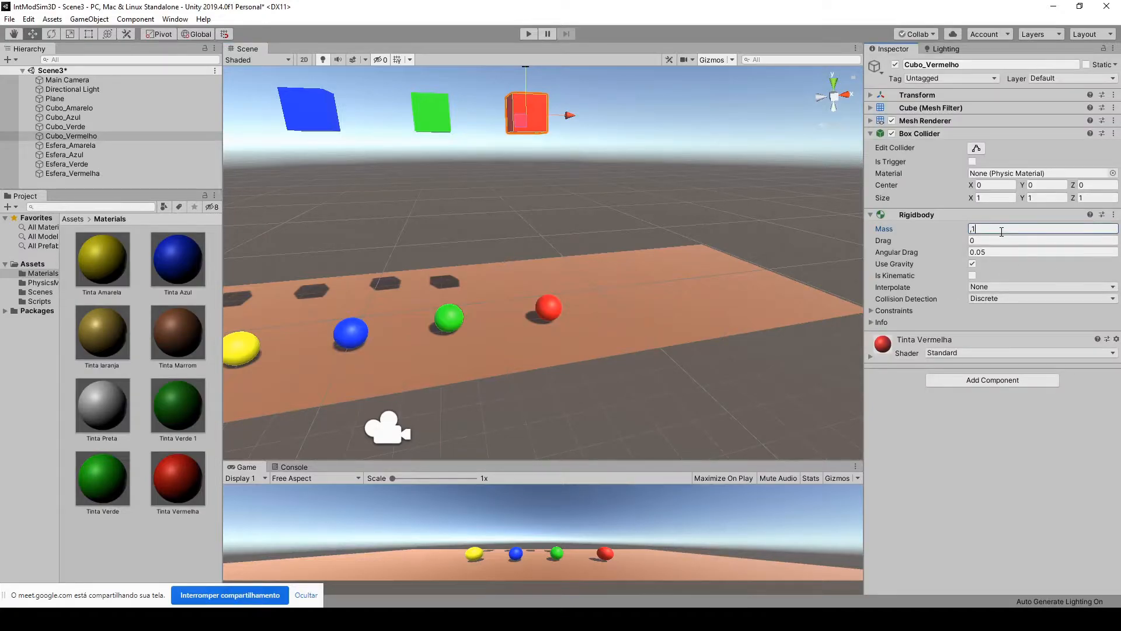
pyautogui.press('Tab')
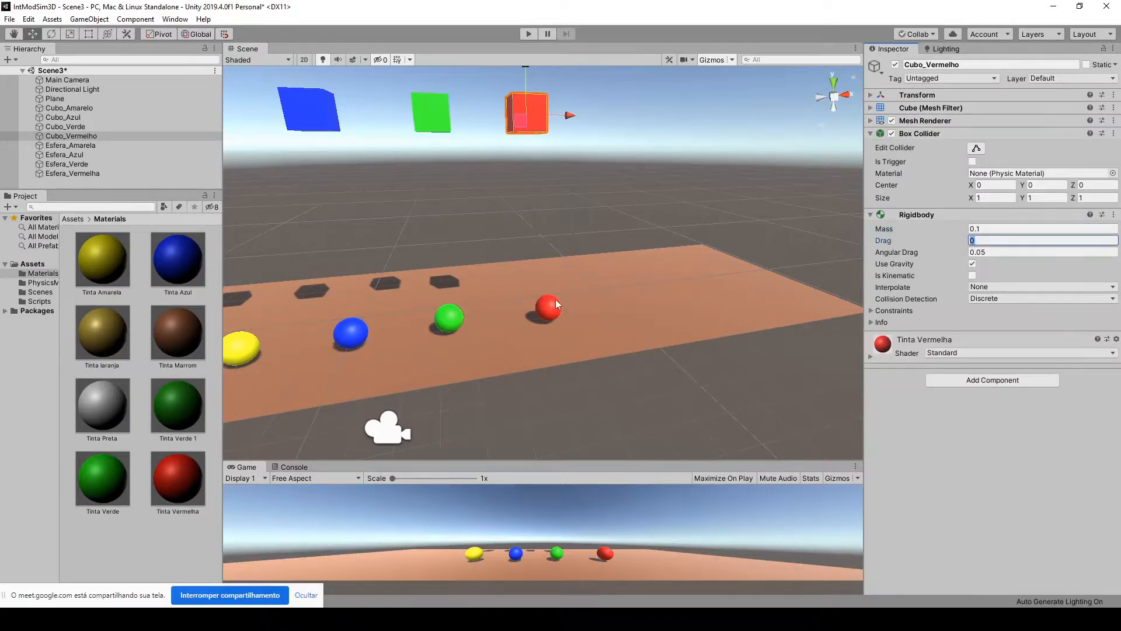
# Step: Set the red sphere's Rigidbody mass to 10
pyautogui.click(549, 306)
pyautogui.click(998, 229)
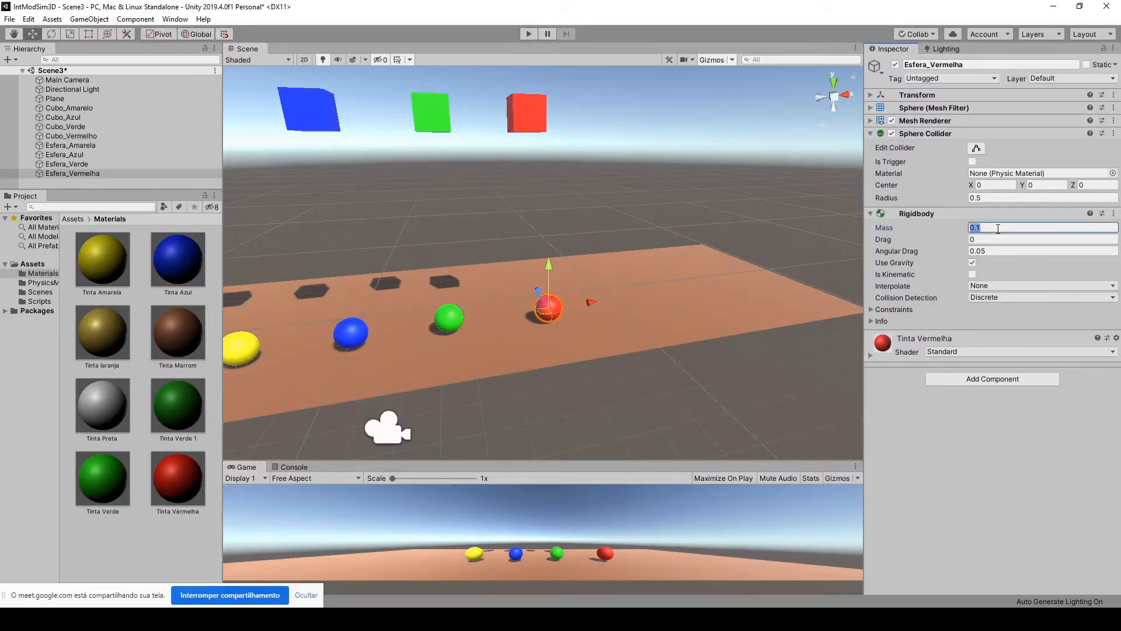
pyautogui.write('10')
pyautogui.click(742, 169)
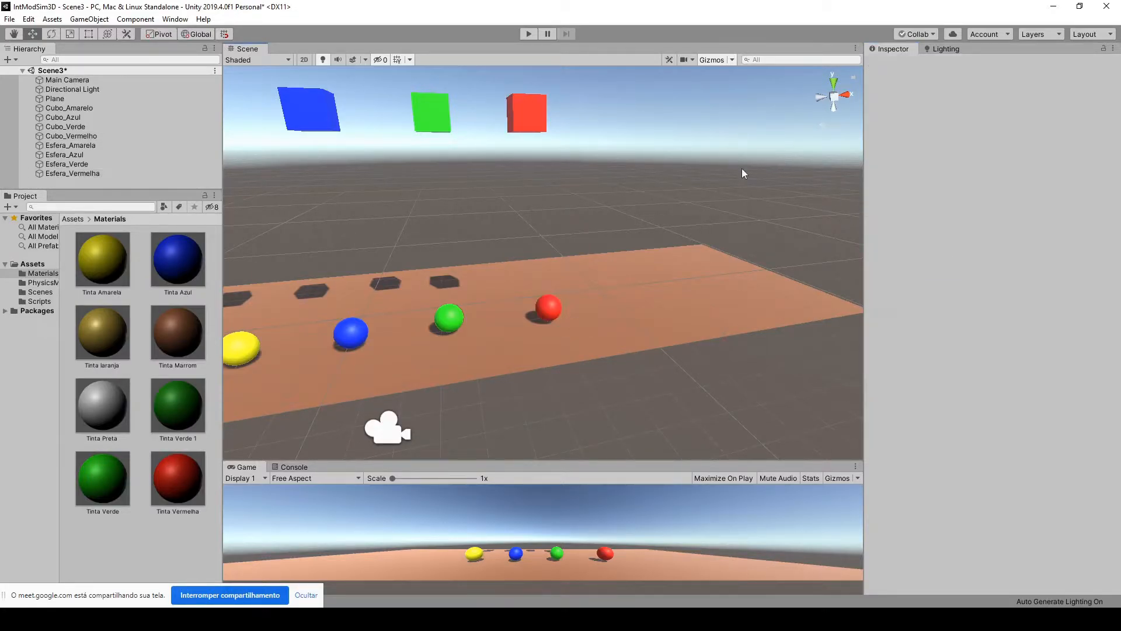
# Step: Play the scene, watch the light red cube hit the heavy red sphere, check the sphere's Rigidbody, and stop it
pyautogui.click(526, 35)
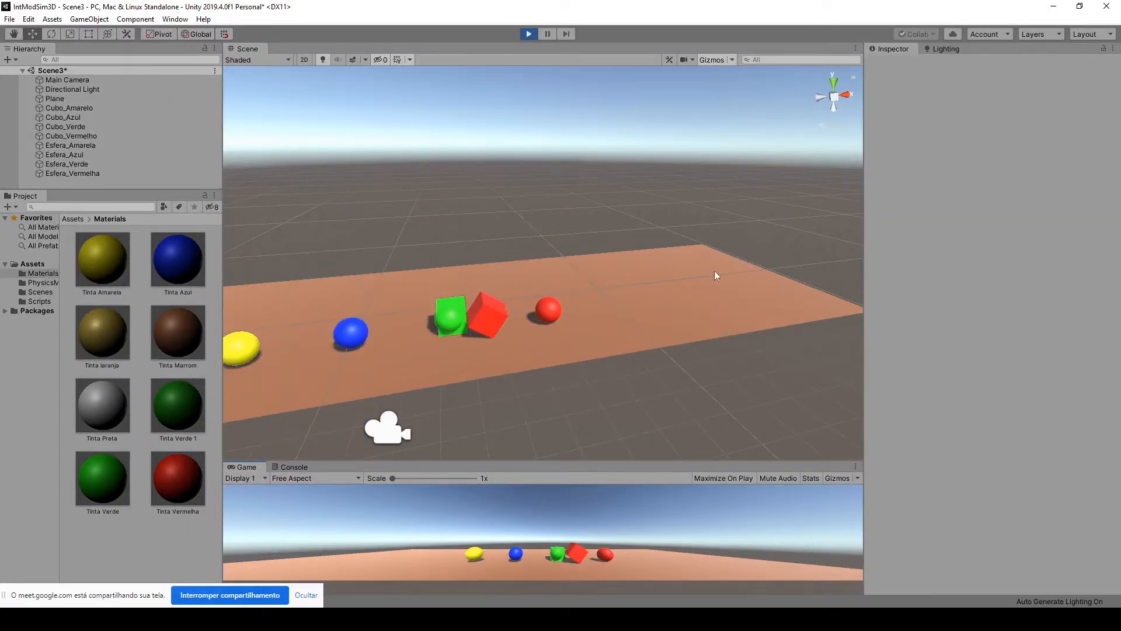
pyautogui.click(549, 318)
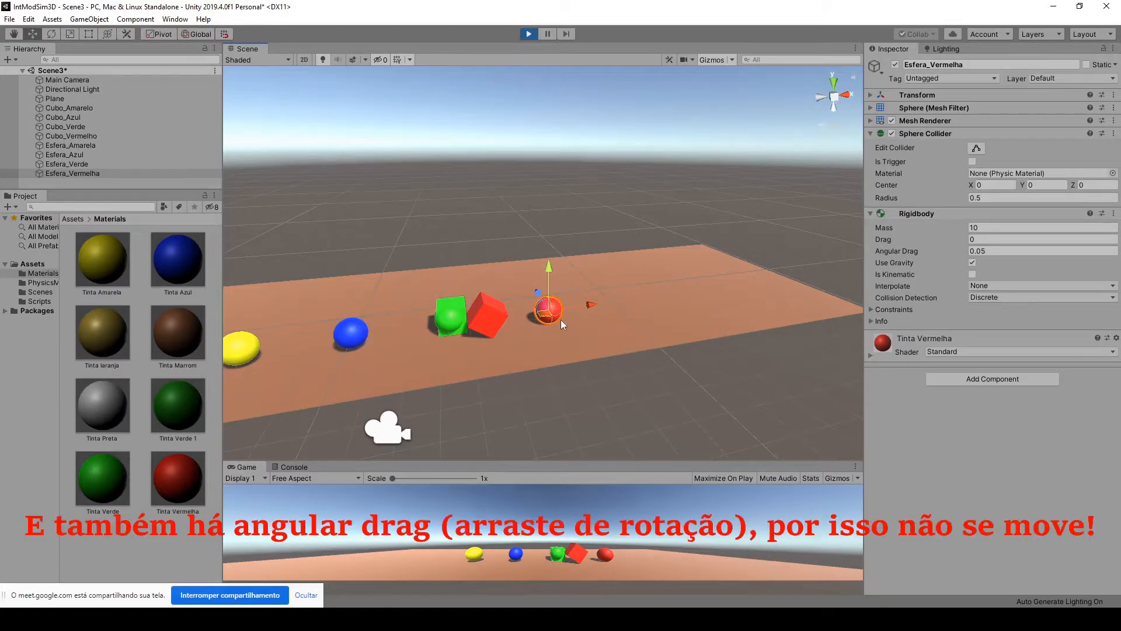
pyautogui.click(631, 233)
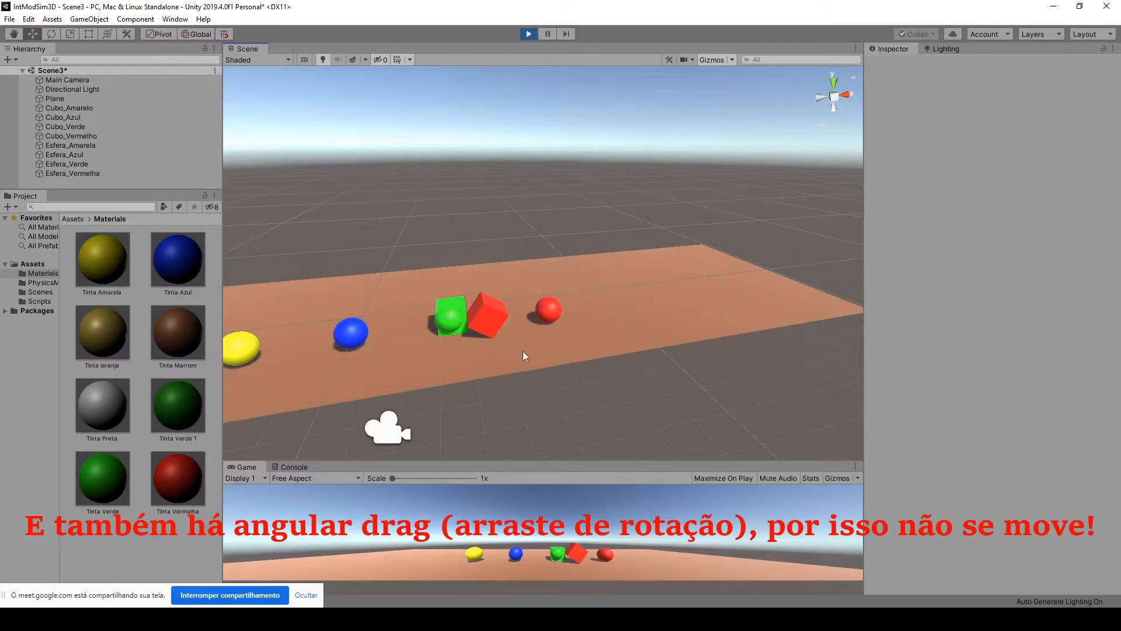
pyautogui.click(529, 34)
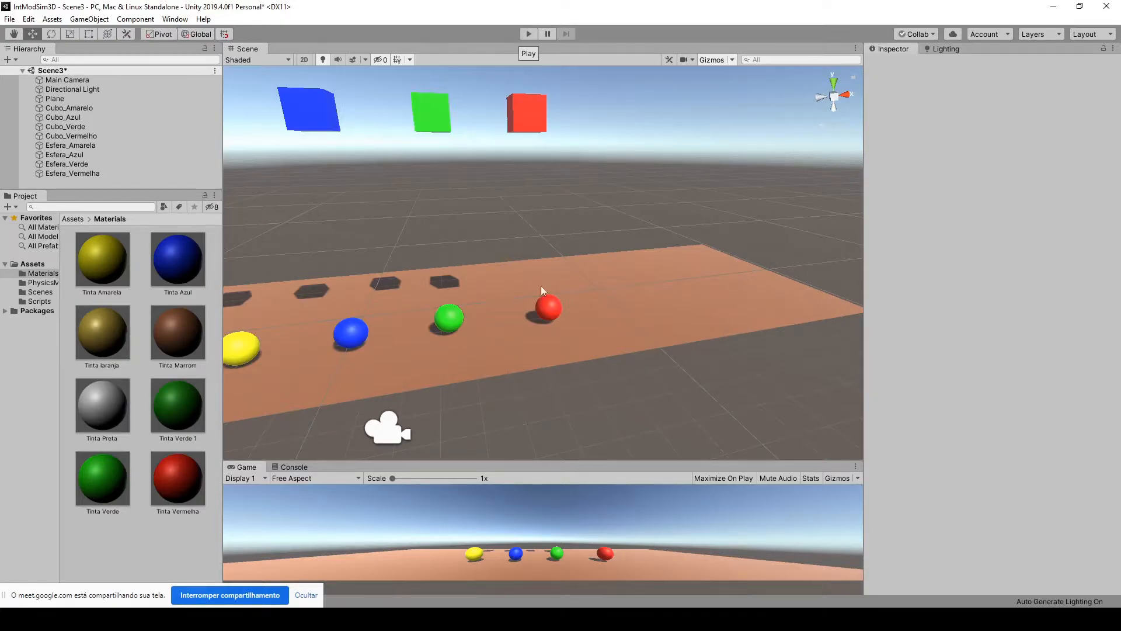
# Step: Examine the whole arrangement of four cubes and four spheres from a frontal perspective view
pyautogui.scroll(-2, 549, 285)
pyautogui.moveTo(560, 283); pyautogui.dragTo(699, 315, button='middle')
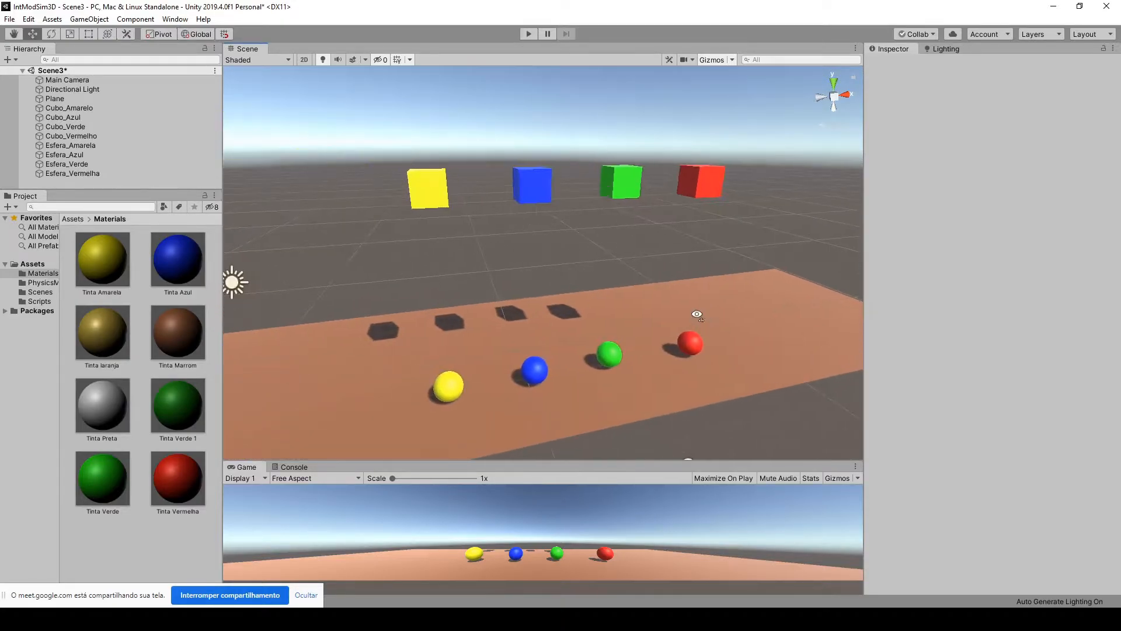
pyautogui.moveTo(699, 314); pyautogui.dragTo(612, 308, button='right')
pyautogui.scroll(-1, 804, 391)
pyautogui.moveTo(804, 391); pyautogui.dragTo(644, 343, button='middle')
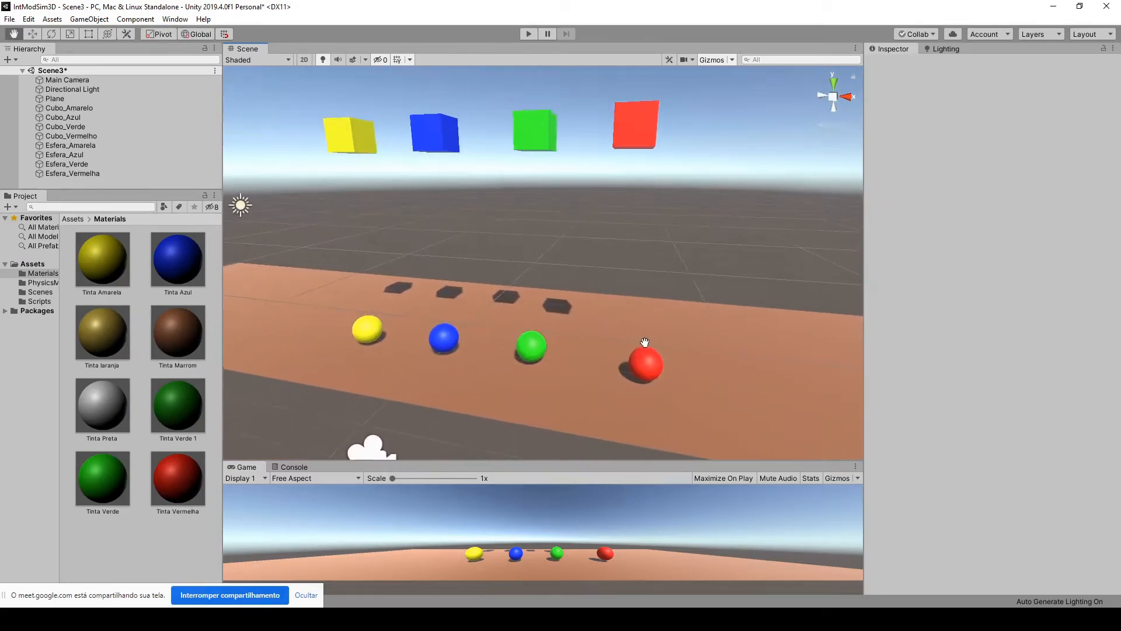
pyautogui.moveTo(644, 342); pyautogui.dragTo(685, 325, button='right')
pyautogui.moveTo(596, 352); pyautogui.dragTo(674, 323, button='middle')
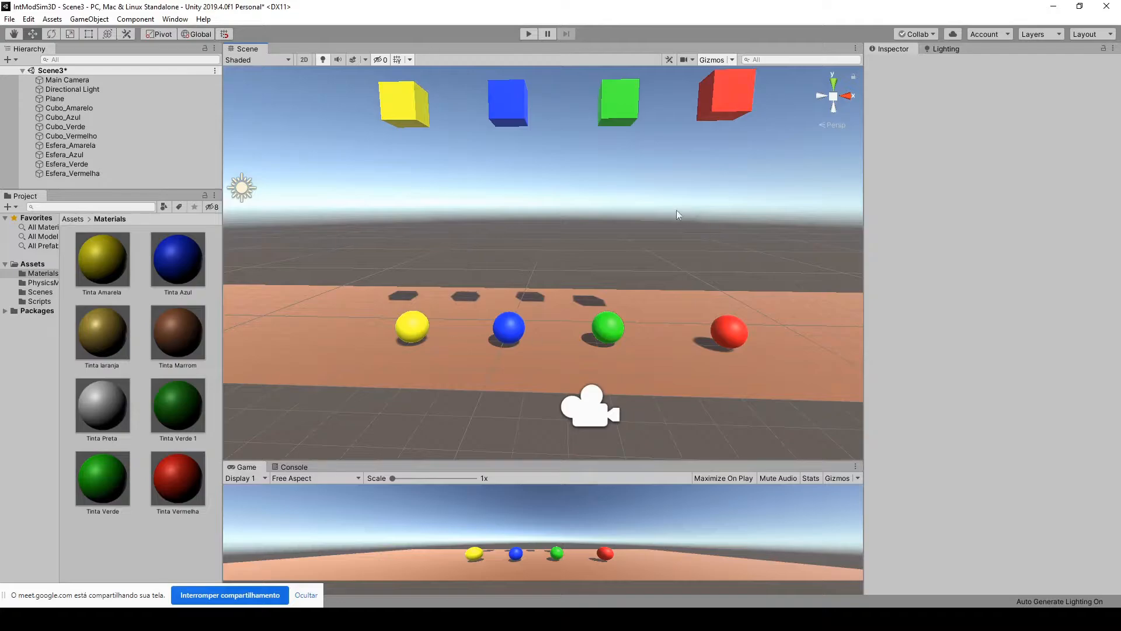
pyautogui.scroll(-2, 674, 216)
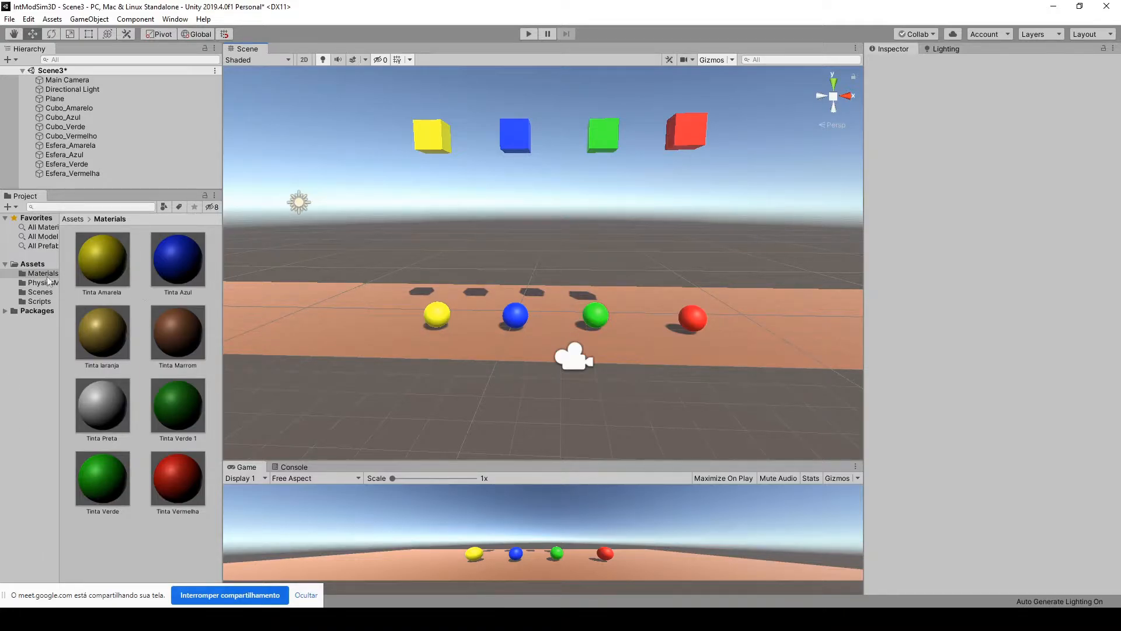
# Step: Open Scene4 and Scene5 from the Scenes folder to inspect their contents, discarding Scene3's unsaved changes, and return to Scene4
pyautogui.click(28, 296)
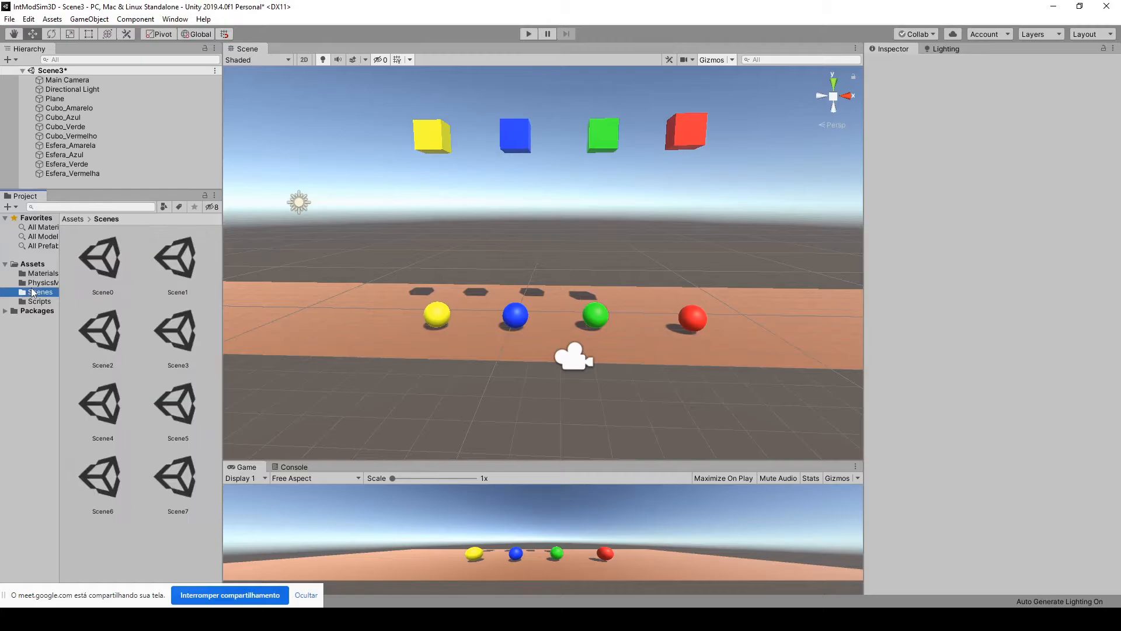
pyautogui.doubleClick(105, 425)
pyautogui.click(595, 334)
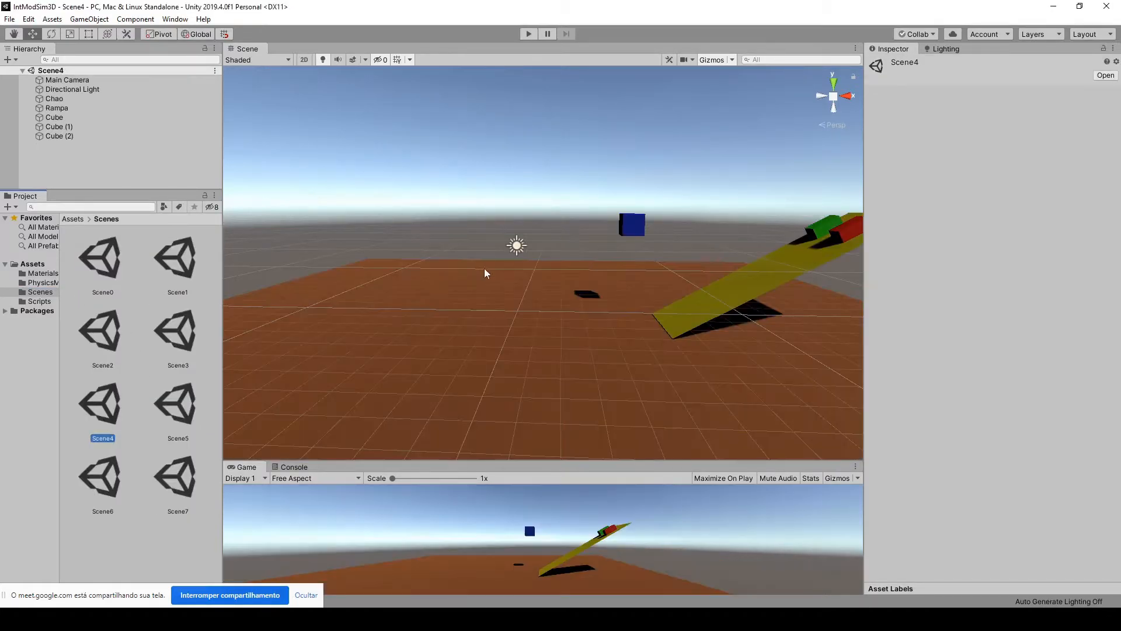
pyautogui.scroll(-2, 535, 315)
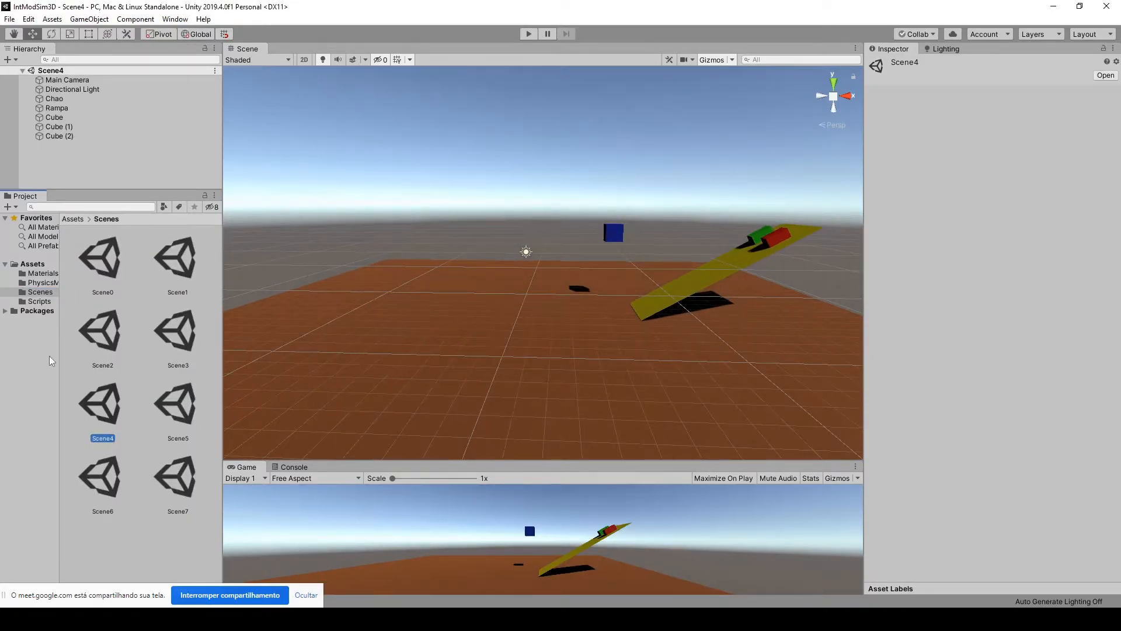
pyautogui.doubleClick(190, 419)
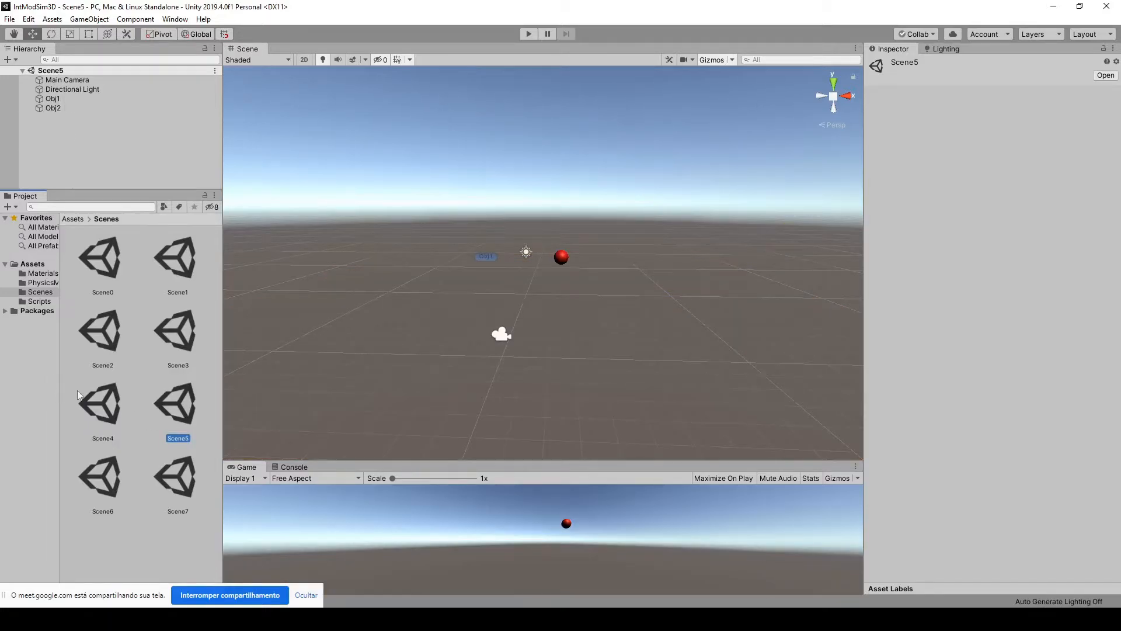
pyautogui.doubleClick(115, 408)
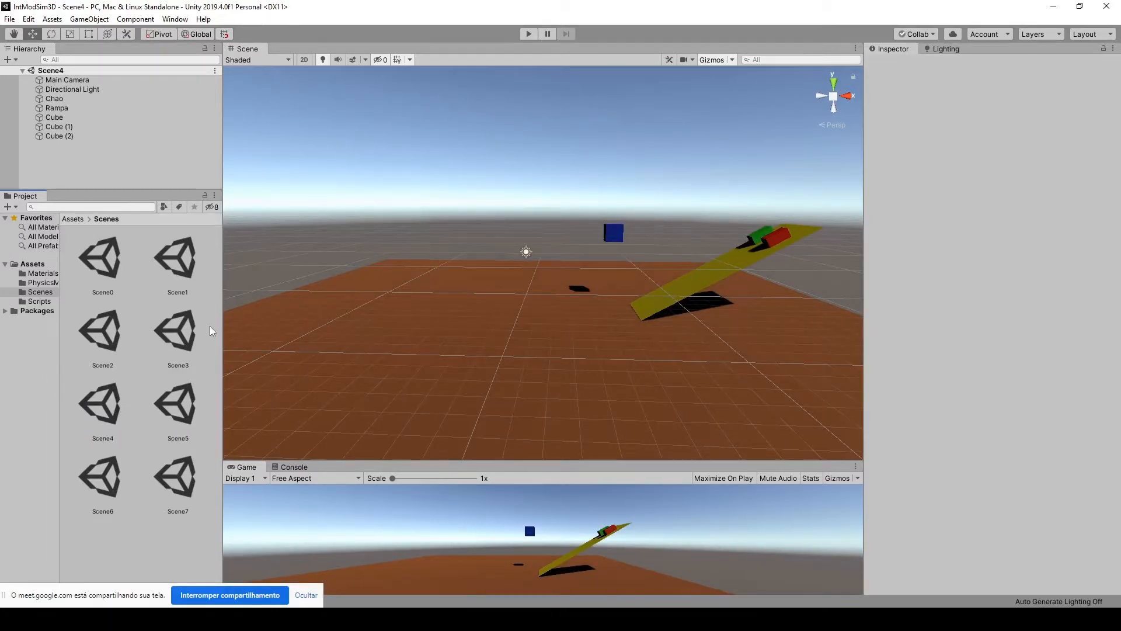
# Step: Reopen Scene3 and delete all four coloured cubes
pyautogui.doubleClick(178, 332)
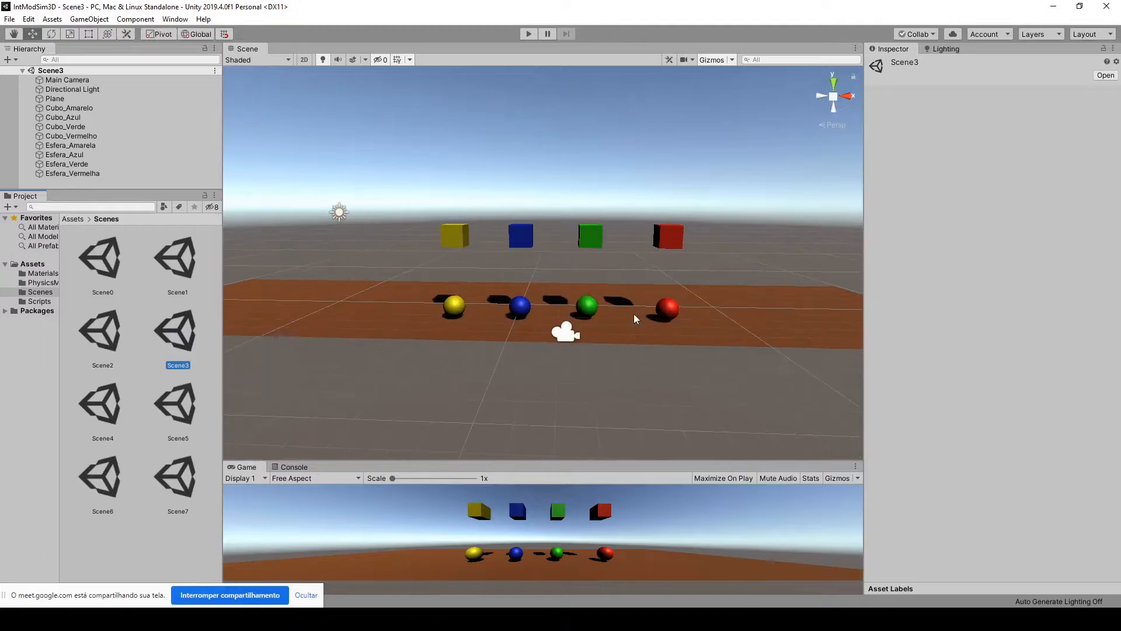
pyautogui.scroll(3, 635, 316)
pyautogui.moveTo(357, 167); pyautogui.dragTo(791, 286)
pyautogui.press('Delete')
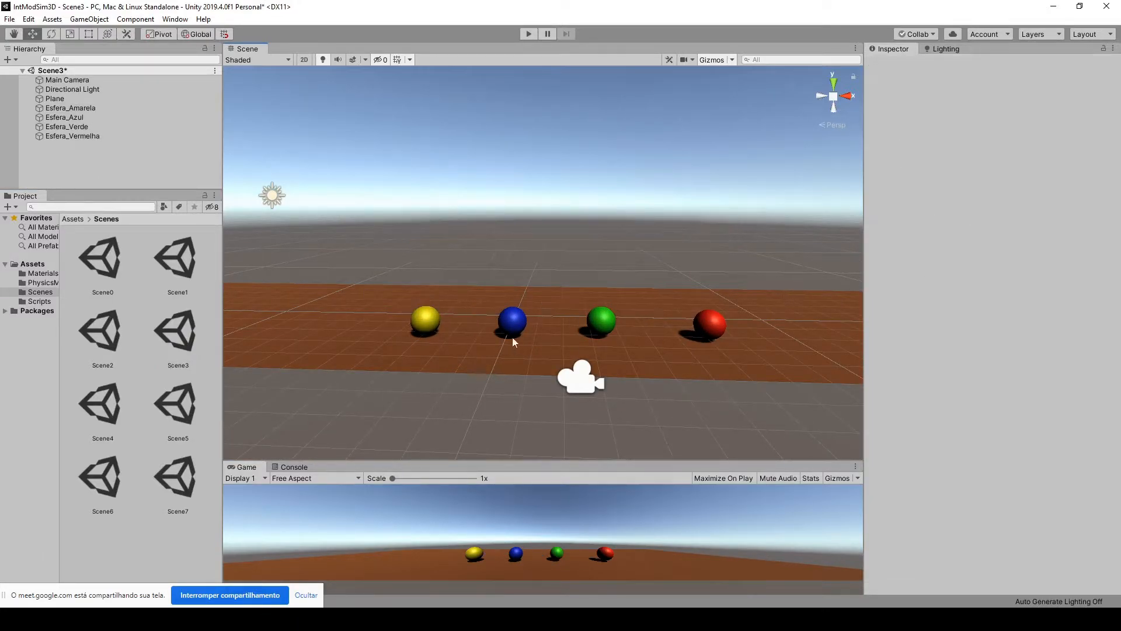
pyautogui.moveTo(425, 298); pyautogui.dragTo(642, 399)
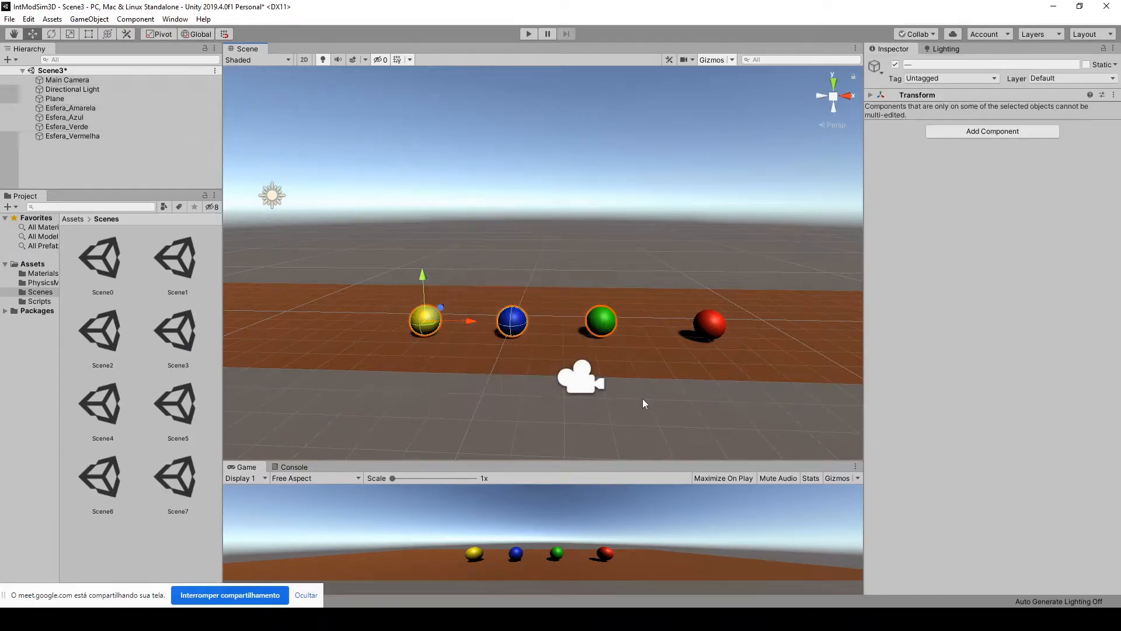
pyautogui.press('Delete')
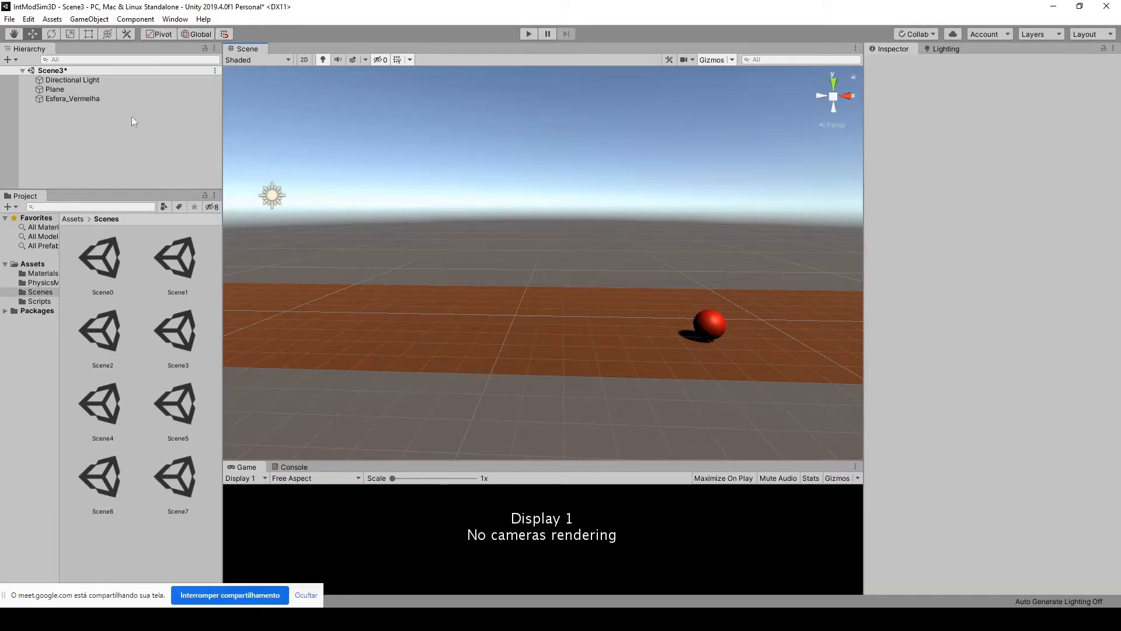
pyautogui.hotkey('ctrl', 'z')
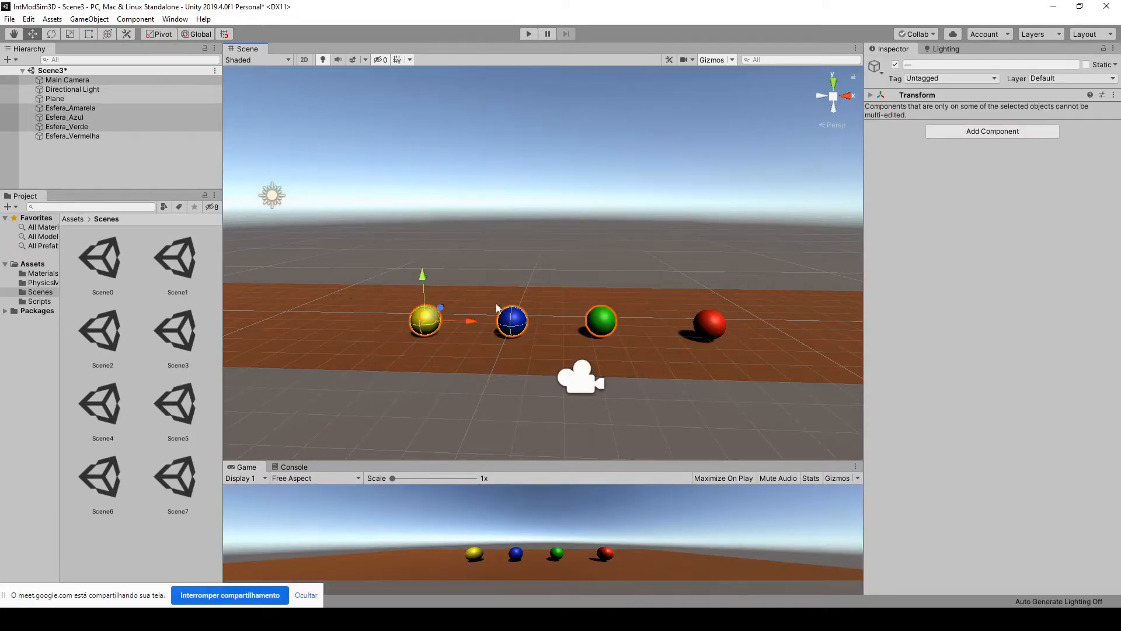
# Step: Delete the green, blue and yellow spheres, keeping the Main Camera and the red sphere
pyautogui.moveTo(311, 194); pyautogui.dragTo(610, 349)
pyautogui.click(607, 330)
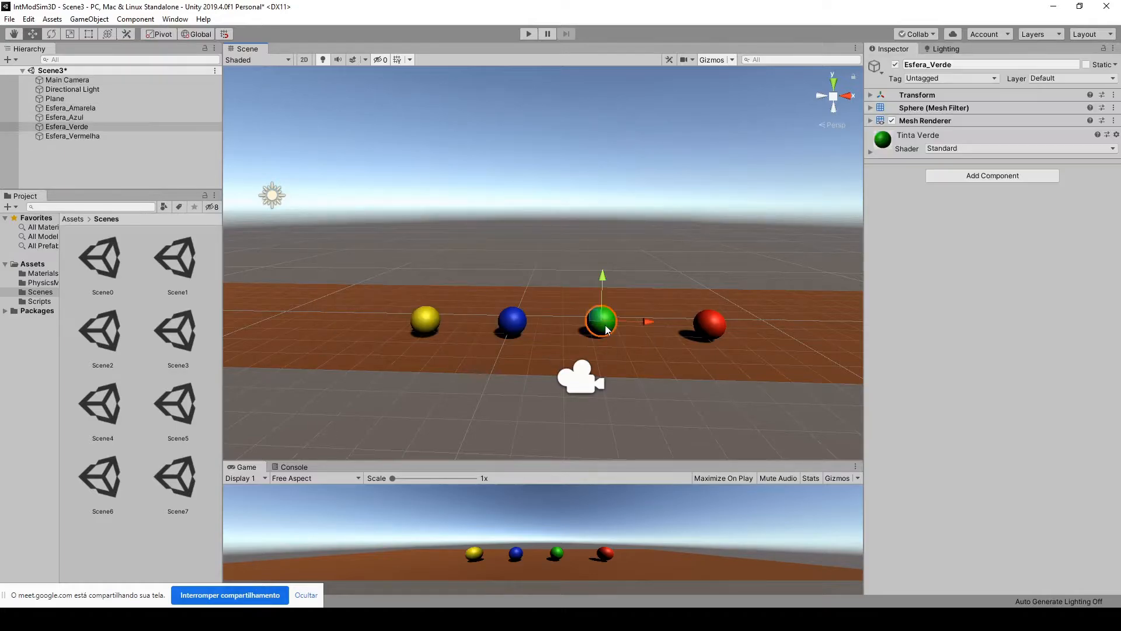
pyautogui.keyDown('ctrl'); pyautogui.click(514, 328); pyautogui.keyUp('ctrl')
pyautogui.keyDown('ctrl'); pyautogui.click(424, 318); pyautogui.keyUp('ctrl')
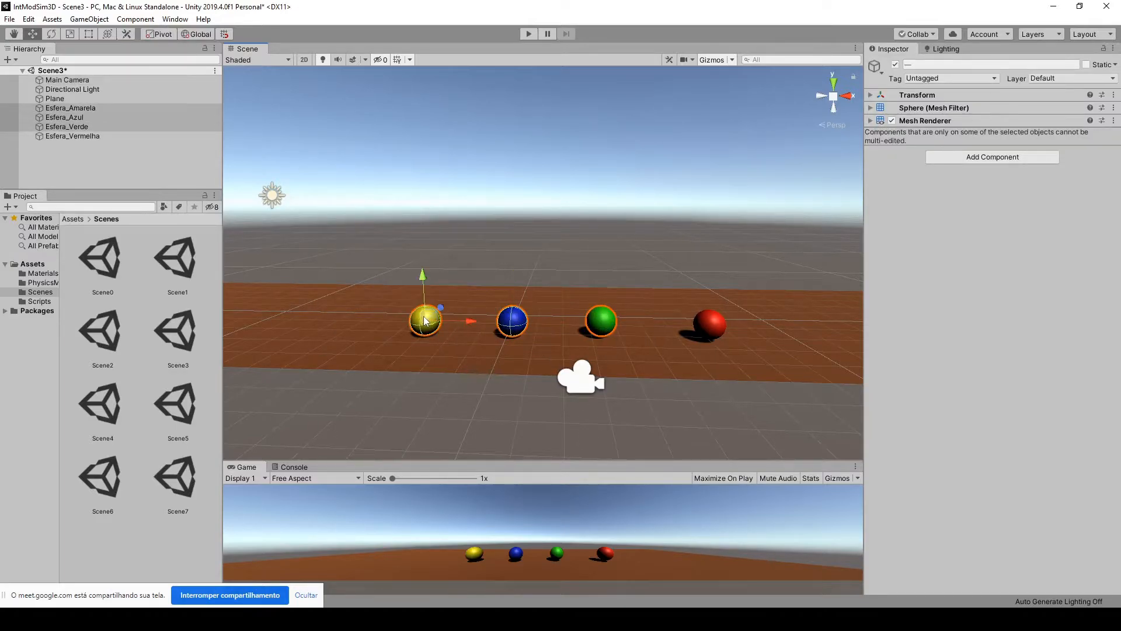
pyautogui.press('Delete')
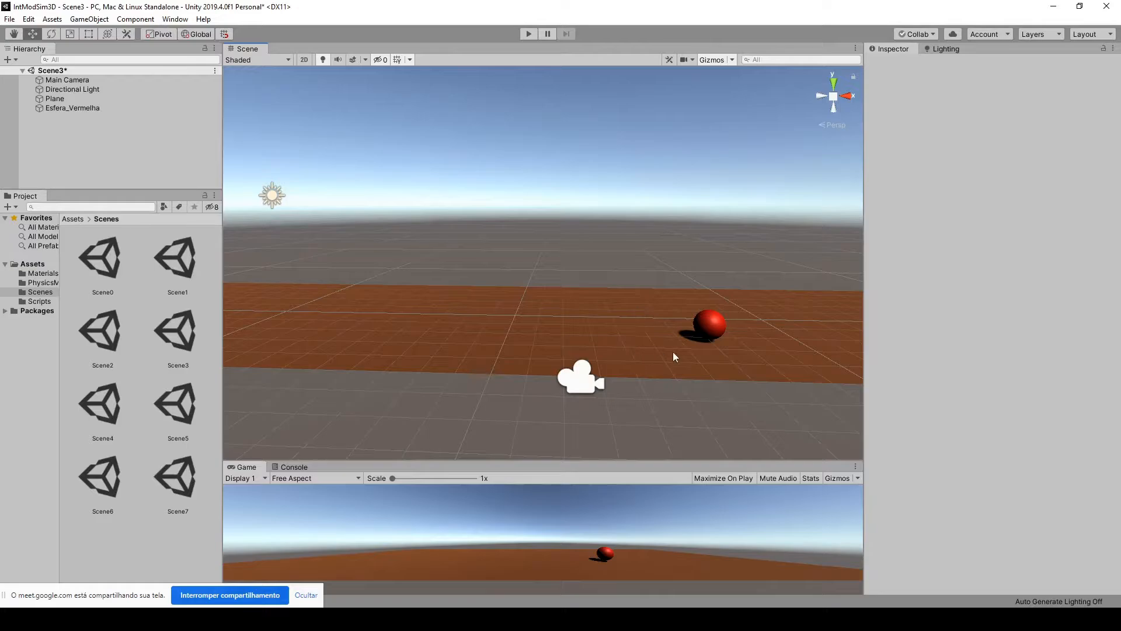
# Step: Add a 3D cube to the scene and move it along X, Y and Z onto the plane near the red sphere
pyautogui.click(713, 331)
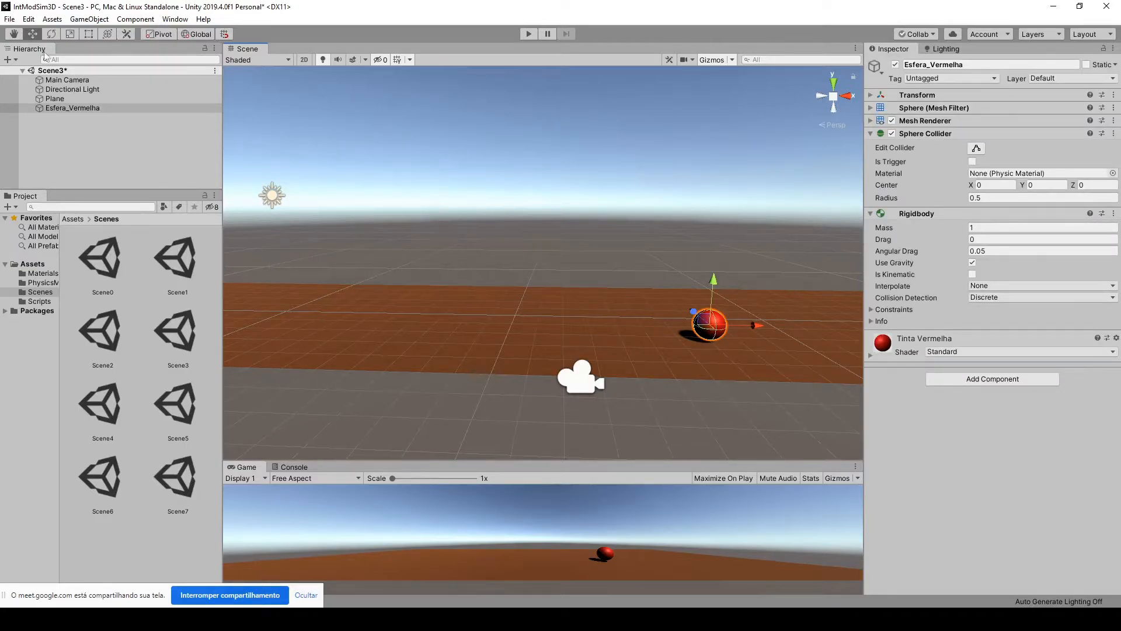
pyautogui.click(52, 20)
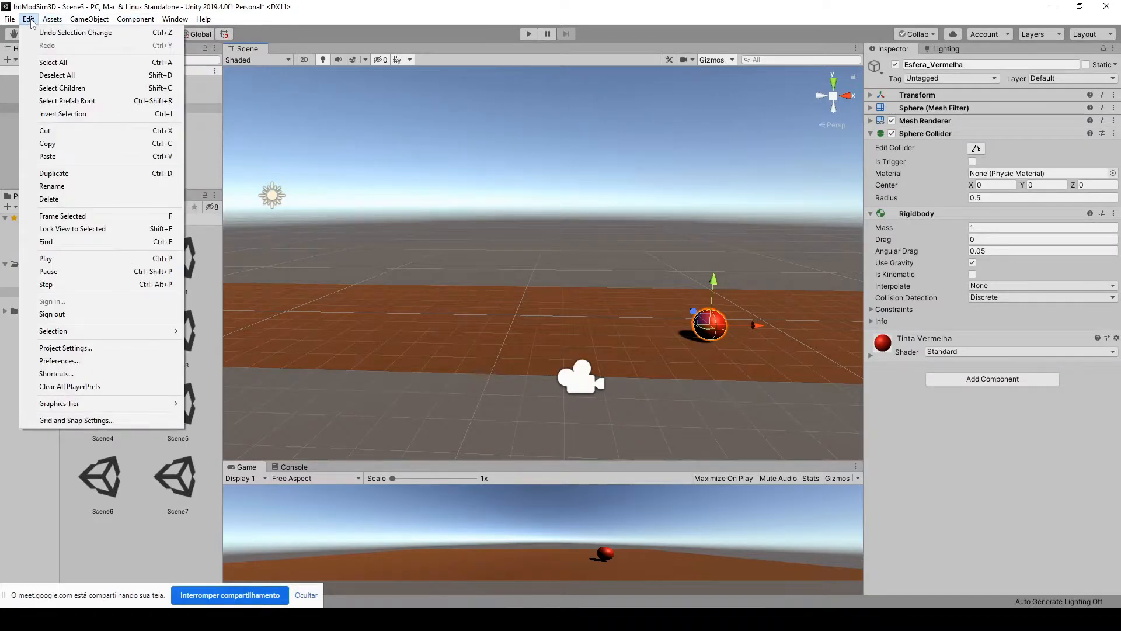
pyautogui.moveTo(119, 58)
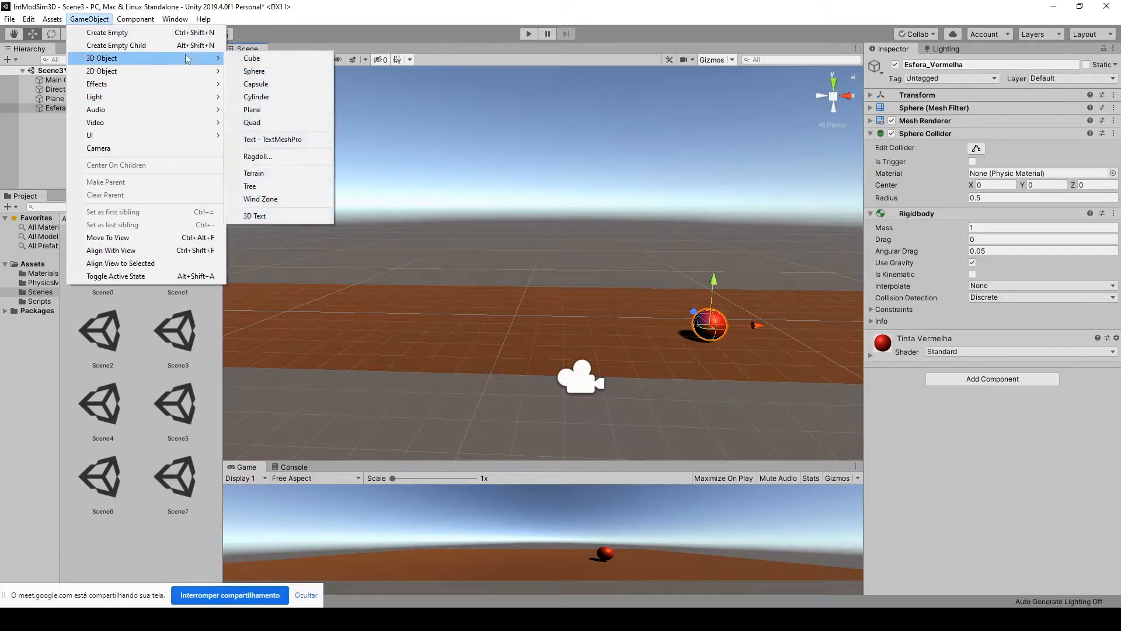
pyautogui.click(252, 58)
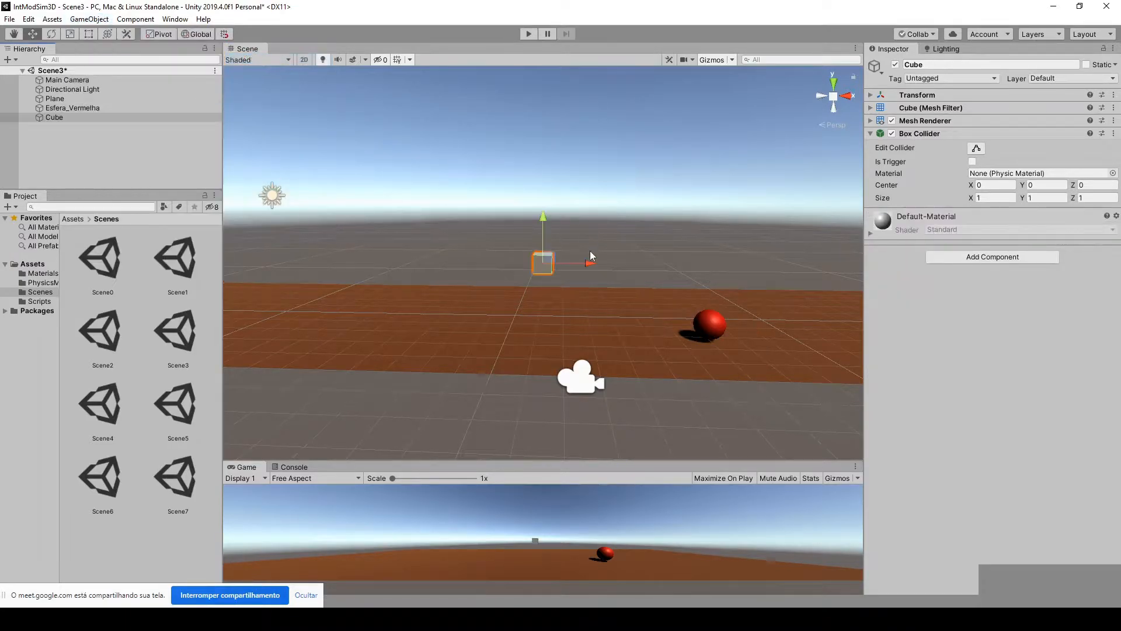
pyautogui.moveTo(573, 268); pyautogui.dragTo(700, 266)
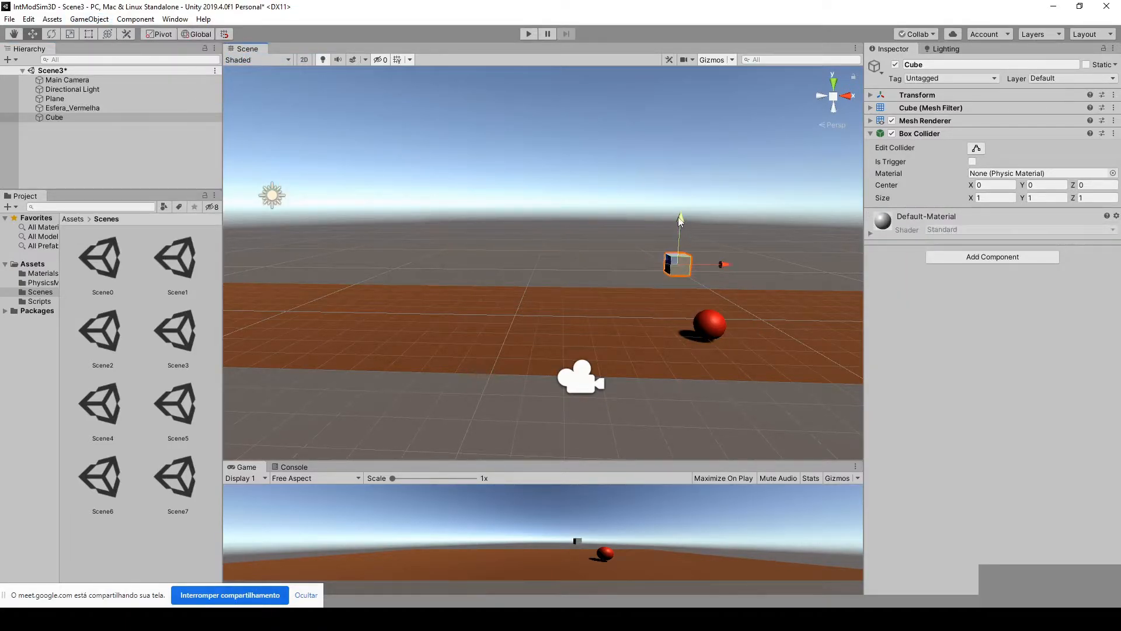
pyautogui.moveTo(681, 217)
pyautogui.mouseDown()
pyautogui.moveTo(681, 241)
pyautogui.moveTo(676, 231)
pyautogui.mouseUp()
pyautogui.moveTo(664, 272); pyautogui.dragTo(672, 303)
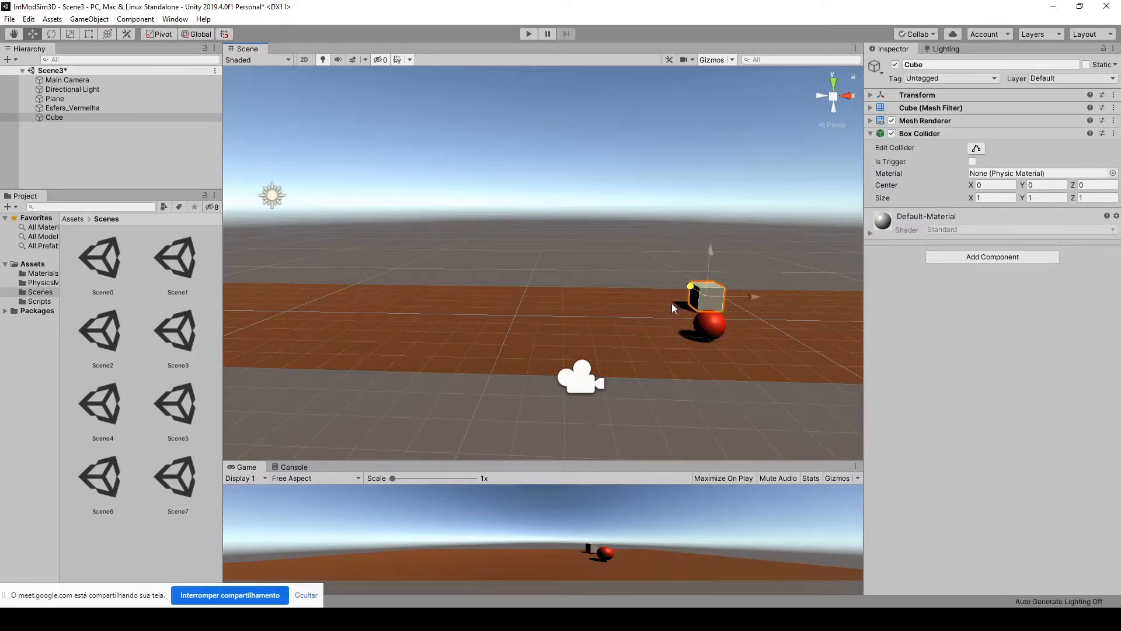
# Step: From an angled perspective view, shift the cube along X slightly farther from the red sphere
pyautogui.scroll(3, 664, 362)
pyautogui.moveTo(644, 360); pyautogui.dragTo(676, 377, button='middle')
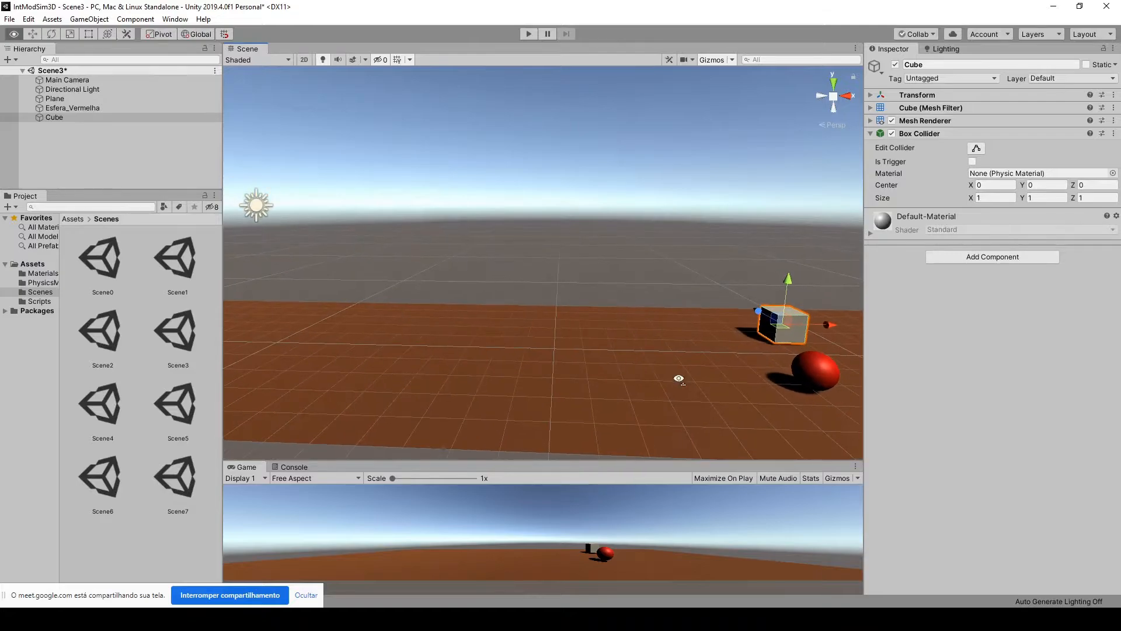
pyautogui.moveTo(677, 378); pyautogui.dragTo(799, 387, button='right')
pyautogui.moveTo(552, 410); pyautogui.dragTo(687, 450, button='middle')
pyautogui.scroll(2, 672, 424)
pyautogui.scroll(1, 671, 422)
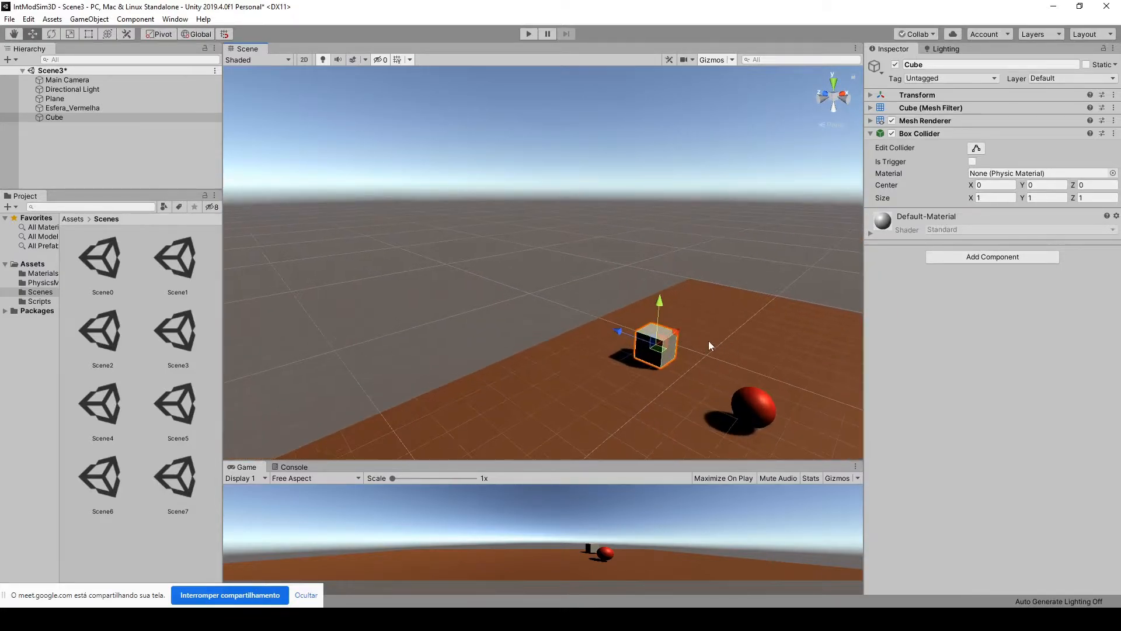
pyautogui.moveTo(677, 335); pyautogui.dragTo(658, 345)
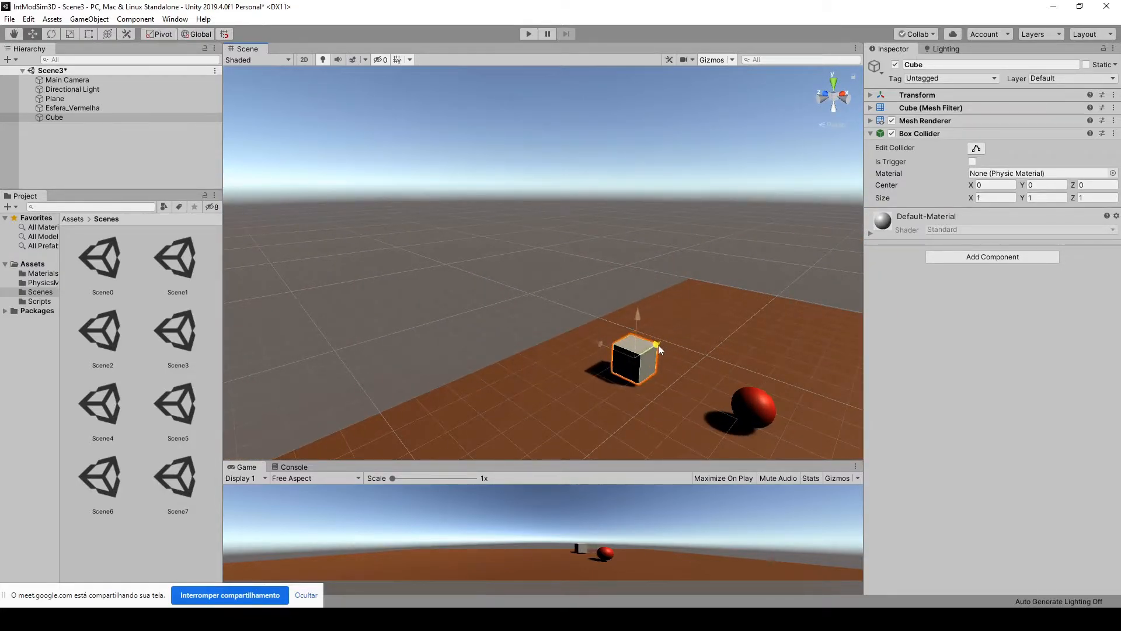
# Step: Apply the Tinta Azul material to the new cube
pyautogui.moveTo(604, 414); pyautogui.dragTo(467, 328, button='middle')
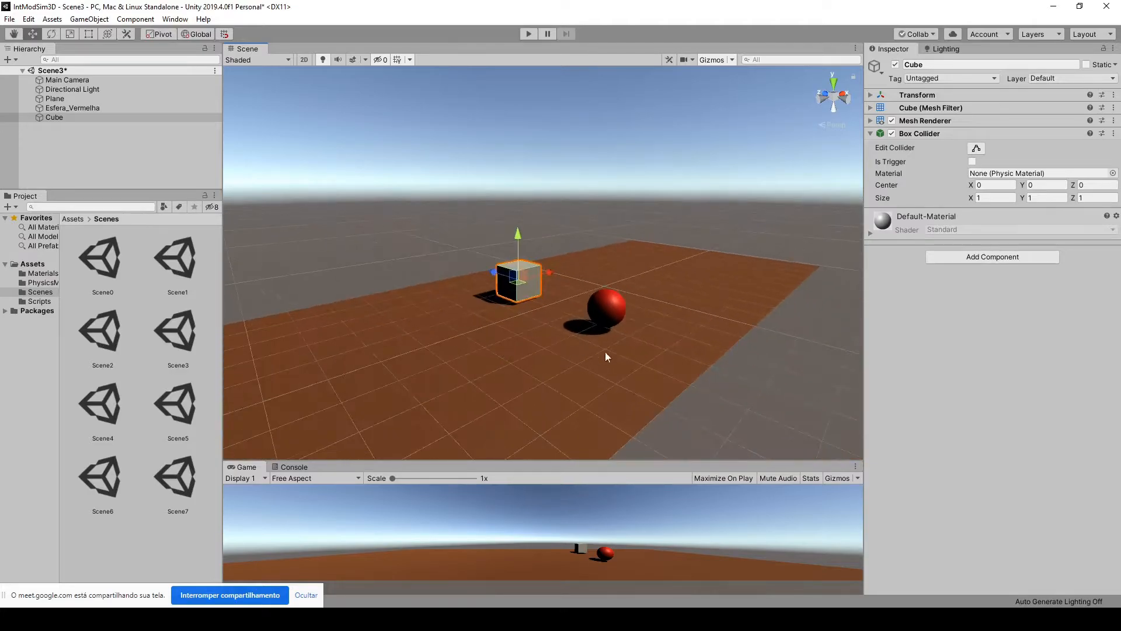
pyautogui.moveTo(635, 349); pyautogui.dragTo(549, 364, button='right')
pyautogui.click(42, 274)
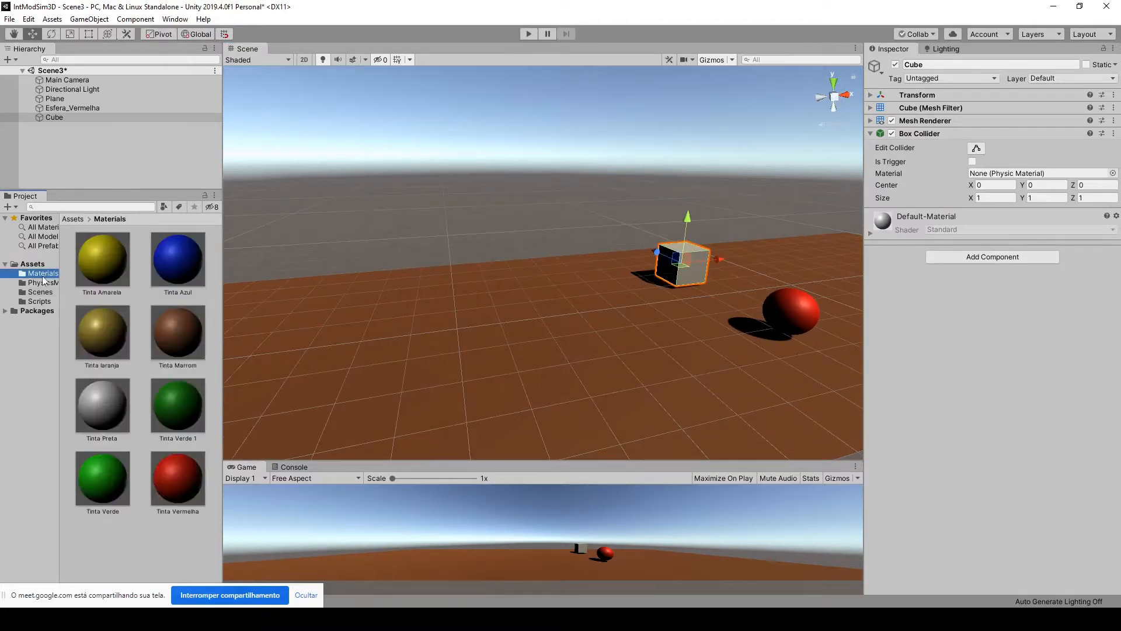
pyautogui.moveTo(175, 270); pyautogui.dragTo(703, 279)
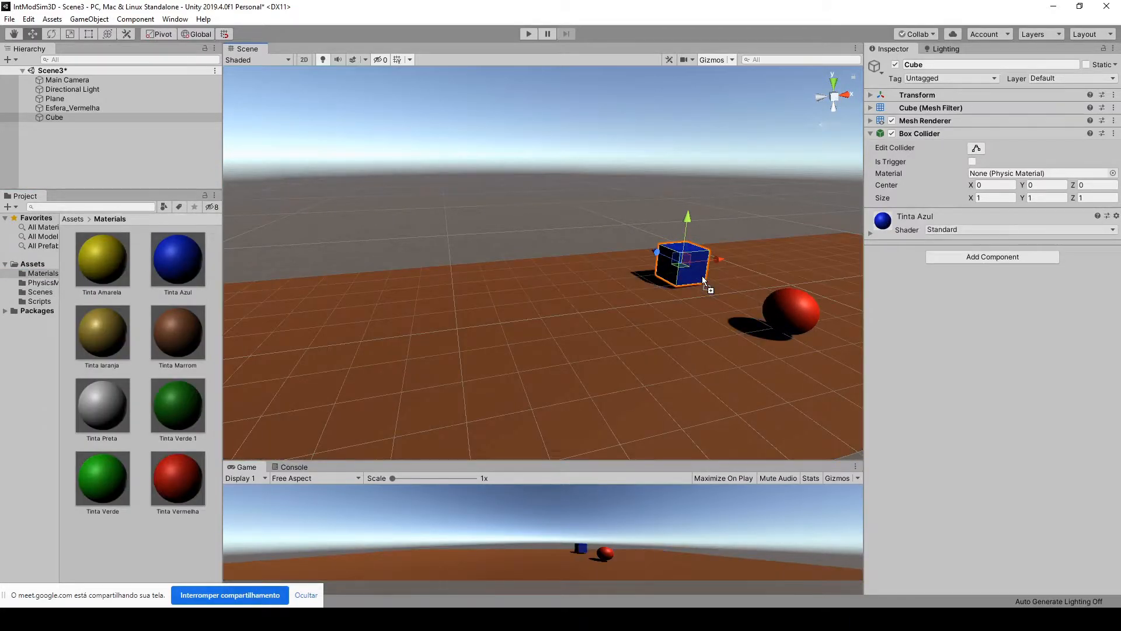
# Step: Run the scene briefly and stop it to compare how the red sphere and the blue cube behave
pyautogui.click(803, 130)
pyautogui.moveTo(772, 378); pyautogui.dragTo(664, 391, button='middle')
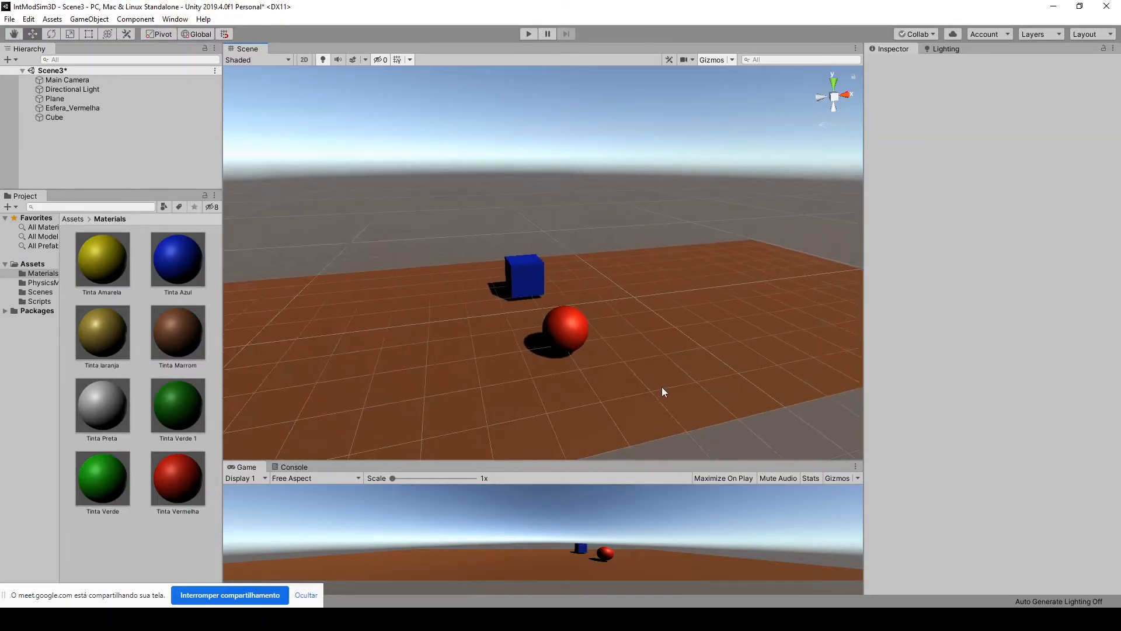
pyautogui.click(559, 343)
pyautogui.click(520, 279)
pyautogui.click(521, 146)
pyautogui.click(527, 34)
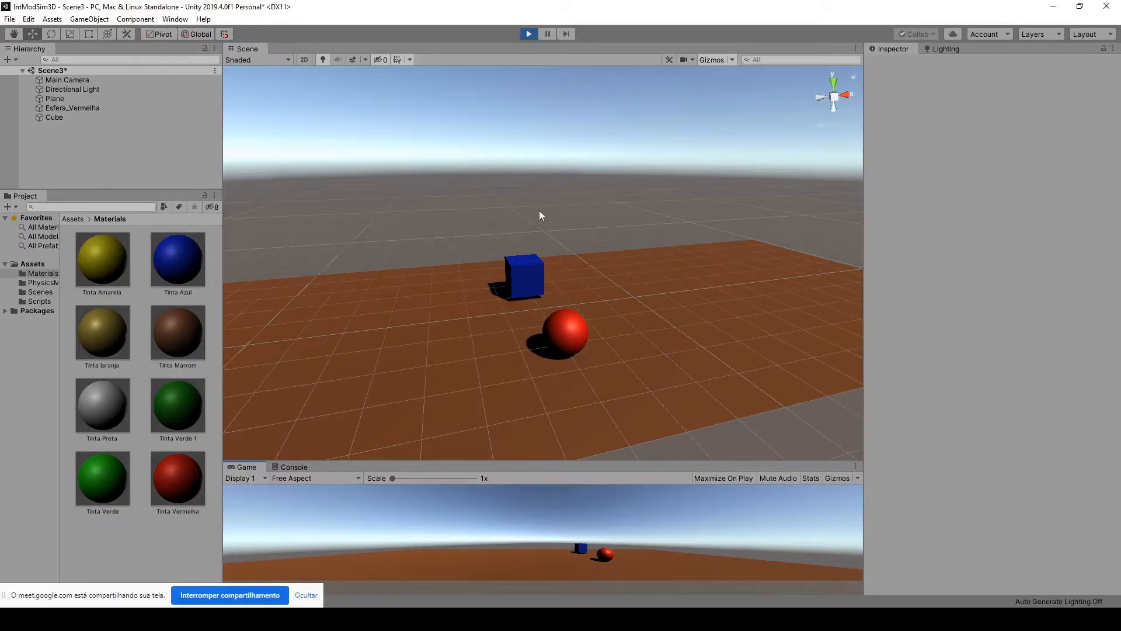
pyautogui.click(528, 33)
# Step: Add a Rigidbody component to the blue cube
pyautogui.click(535, 290)
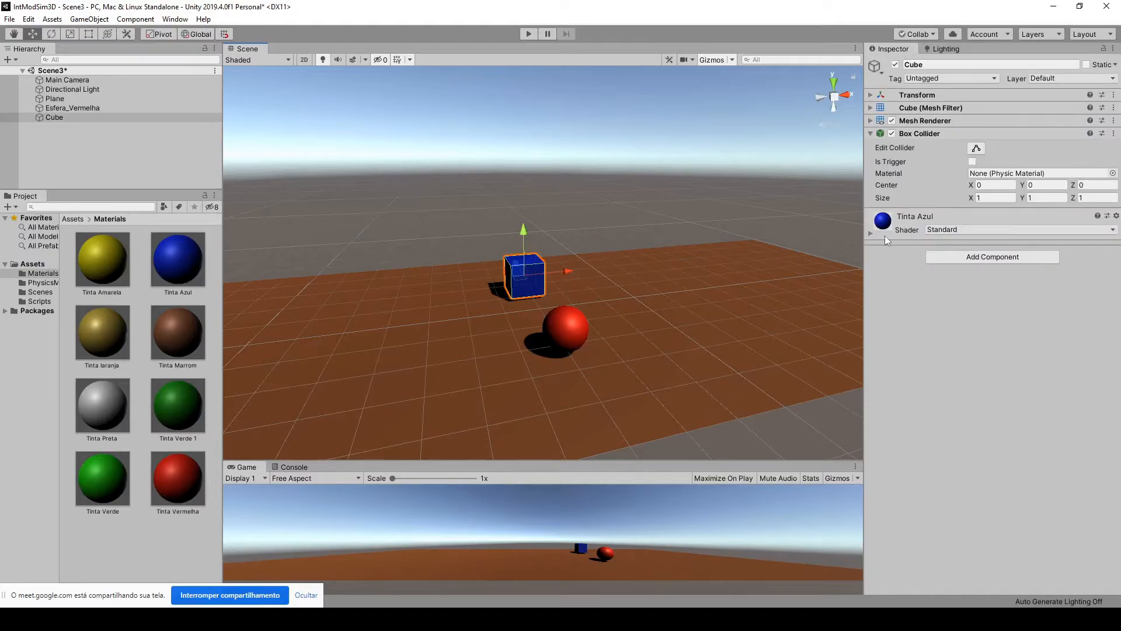
pyautogui.click(981, 258)
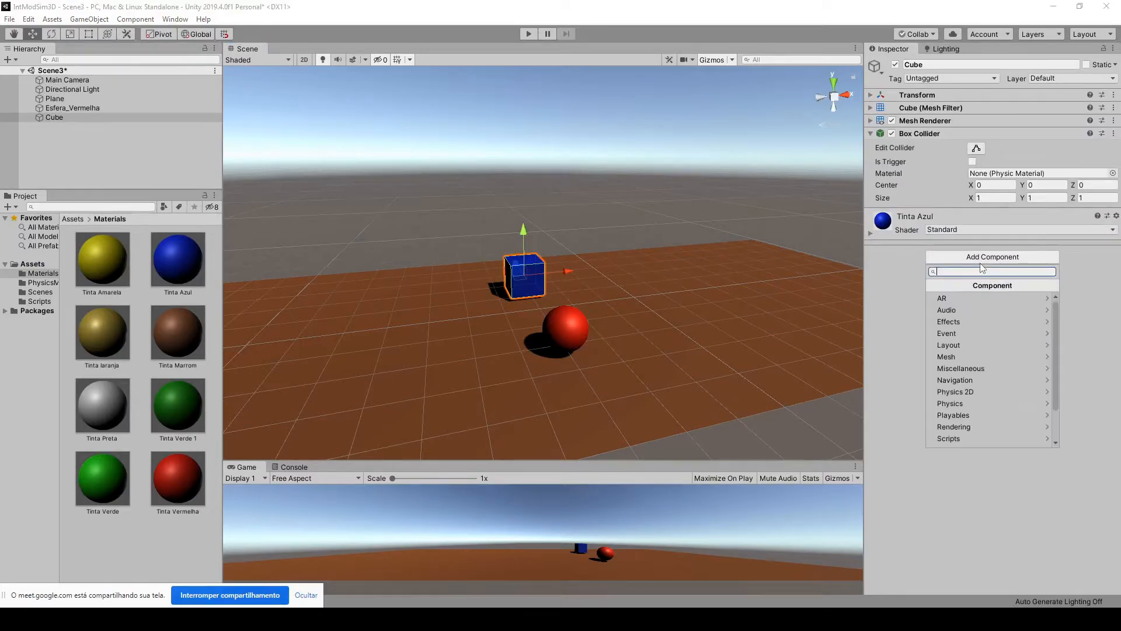
pyautogui.write('rig')
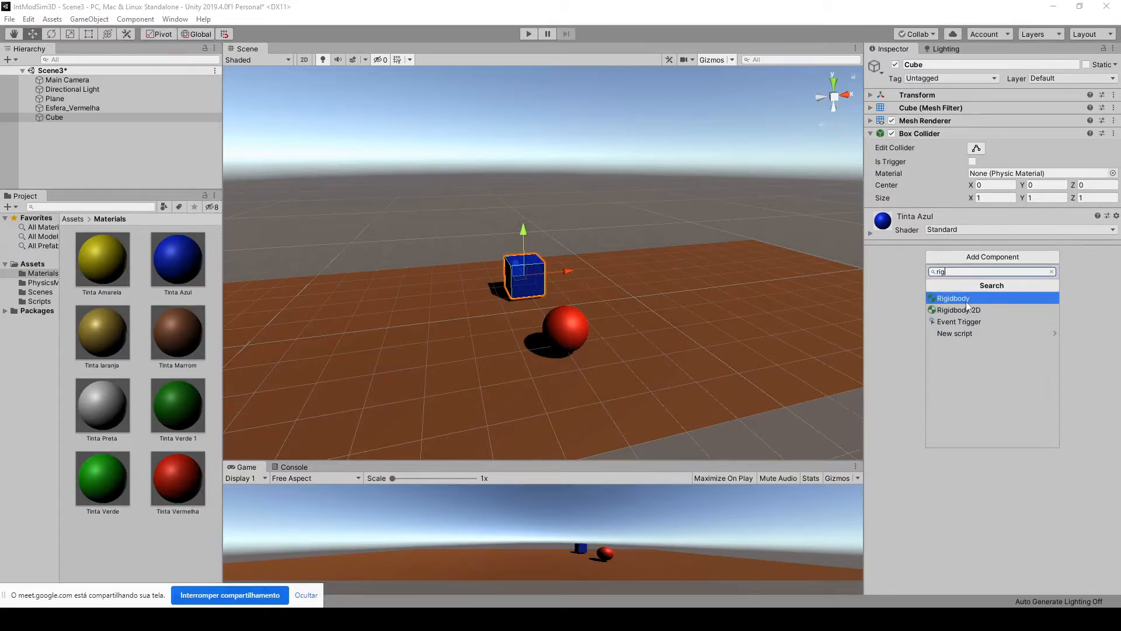
pyautogui.click(965, 299)
# Step: Test the blue cube's Rigidbody by running the scene, and return to edit mode
pyautogui.click(553, 158)
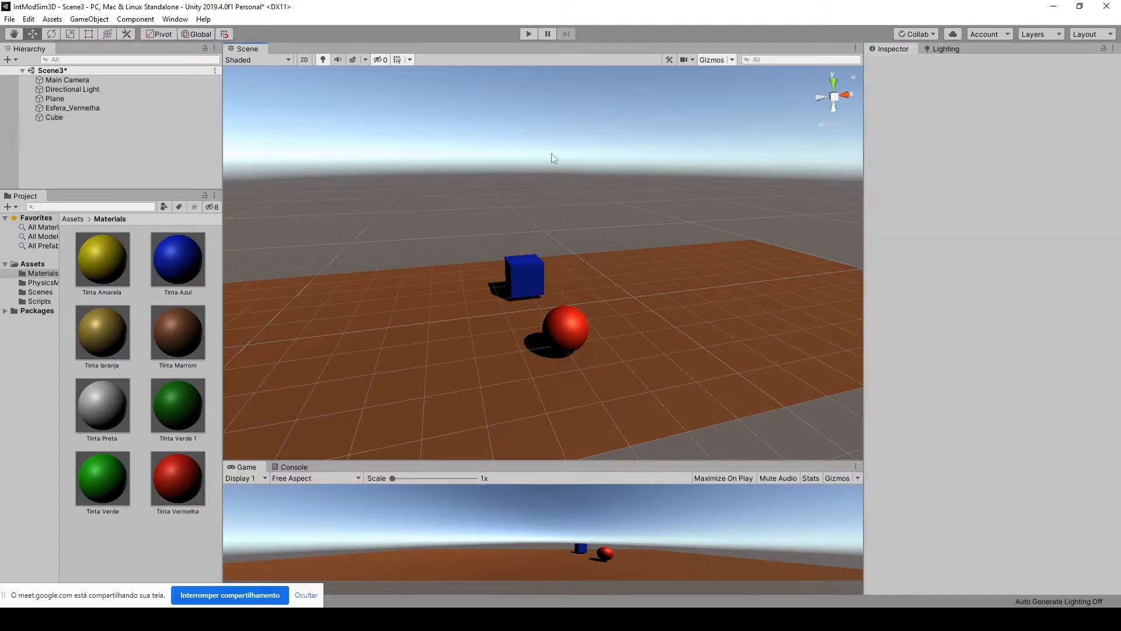
pyautogui.click(530, 33)
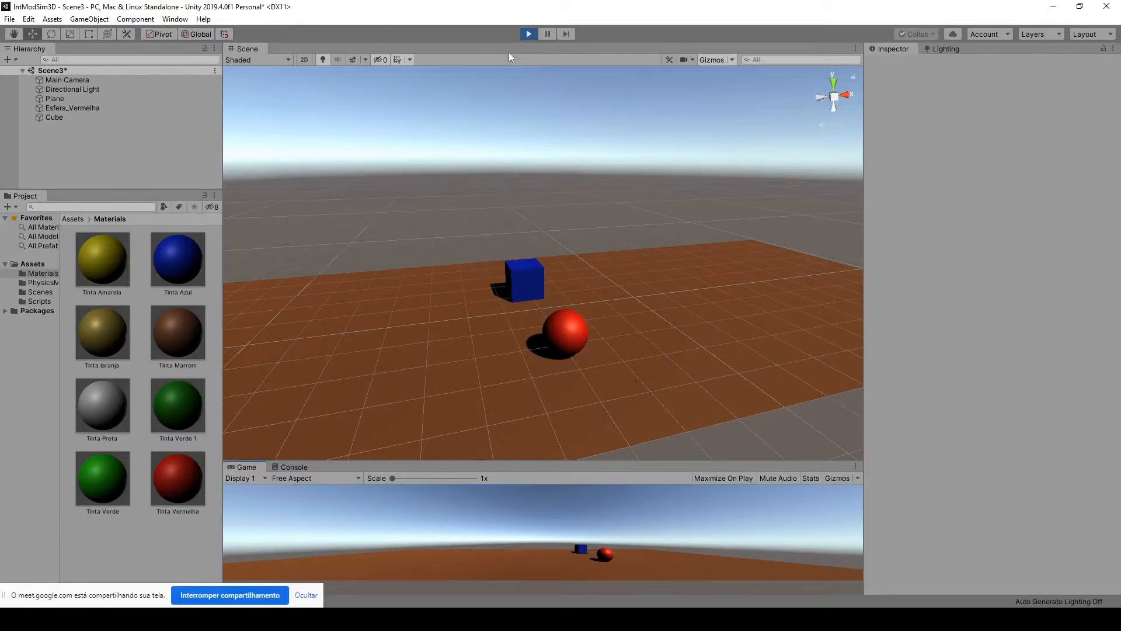
pyautogui.click(528, 34)
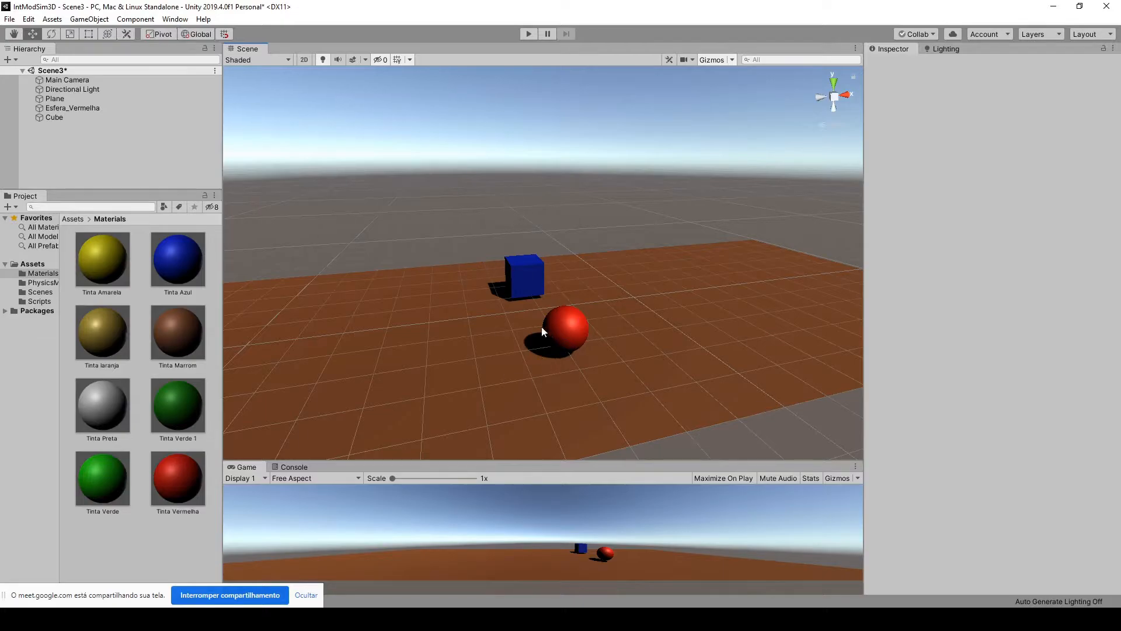
# Step: Add a Constant Force physics component to the blue cube and the red sphere together
pyautogui.click(524, 272)
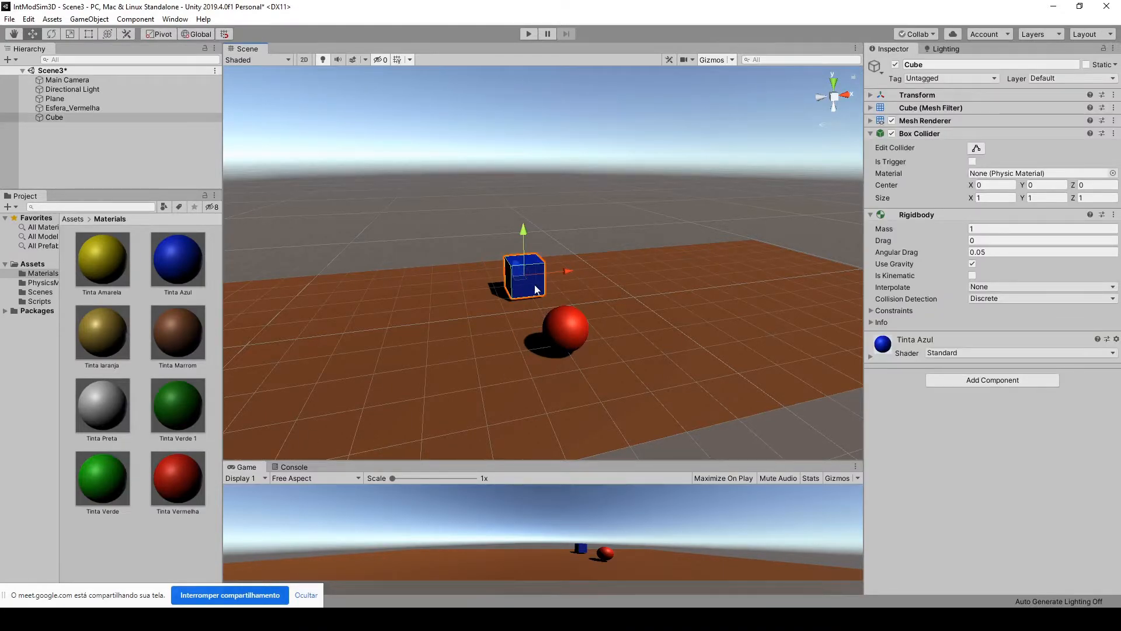
pyautogui.keyDown('shift'); pyautogui.click(570, 328); pyautogui.keyUp('shift')
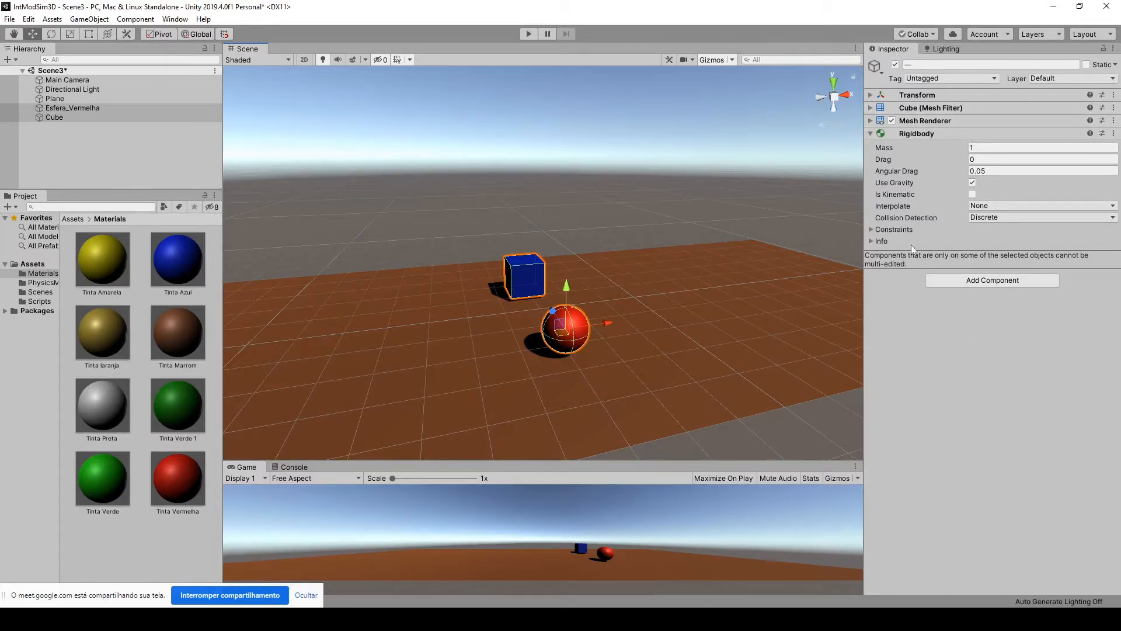
pyautogui.click(1007, 283)
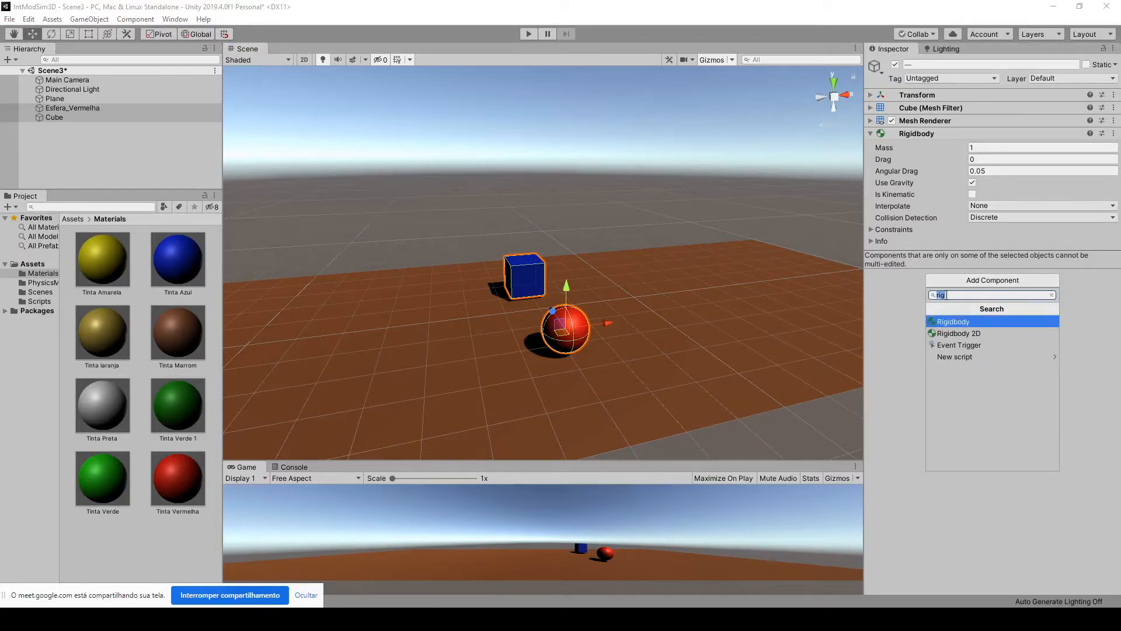
pyautogui.press('BackSpace')
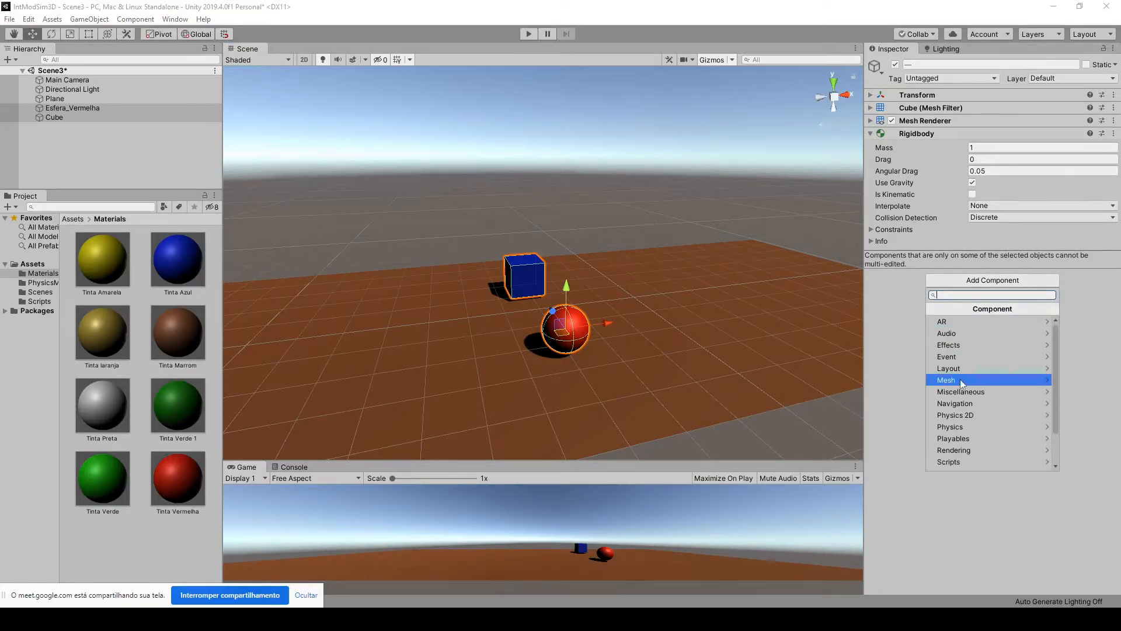
pyautogui.click(961, 426)
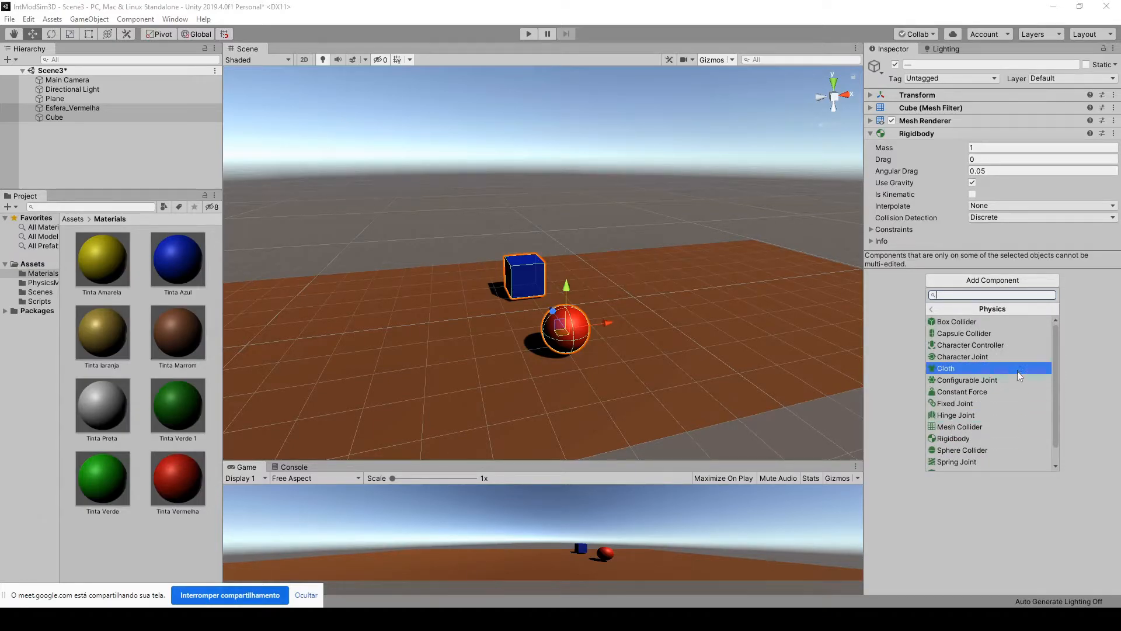
pyautogui.scroll(-1, 971, 402)
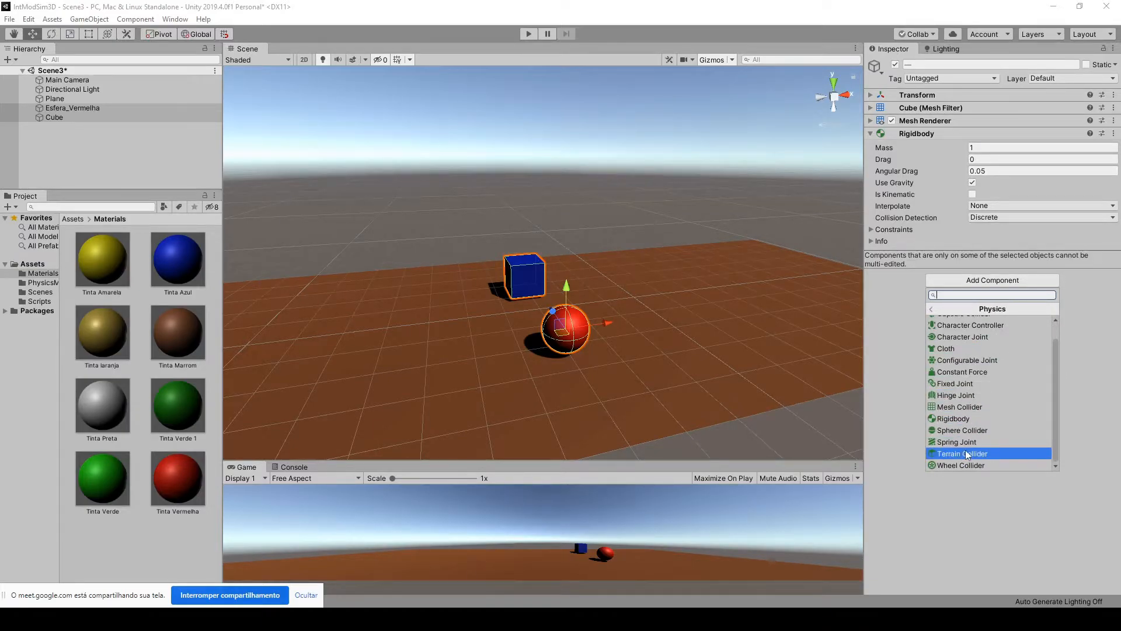
pyautogui.click(983, 371)
# Step: Collapse the blue cube's Rigidbody and Box Collider settings, leaving its Constant Force settings expanded
pyautogui.click(590, 280)
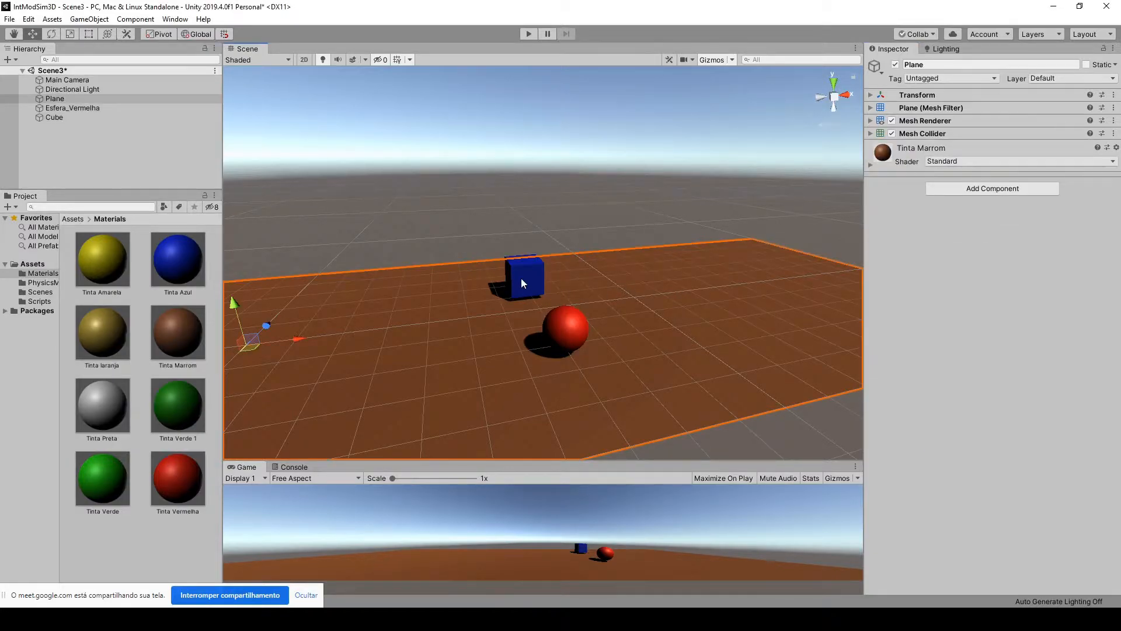
pyautogui.click(521, 278)
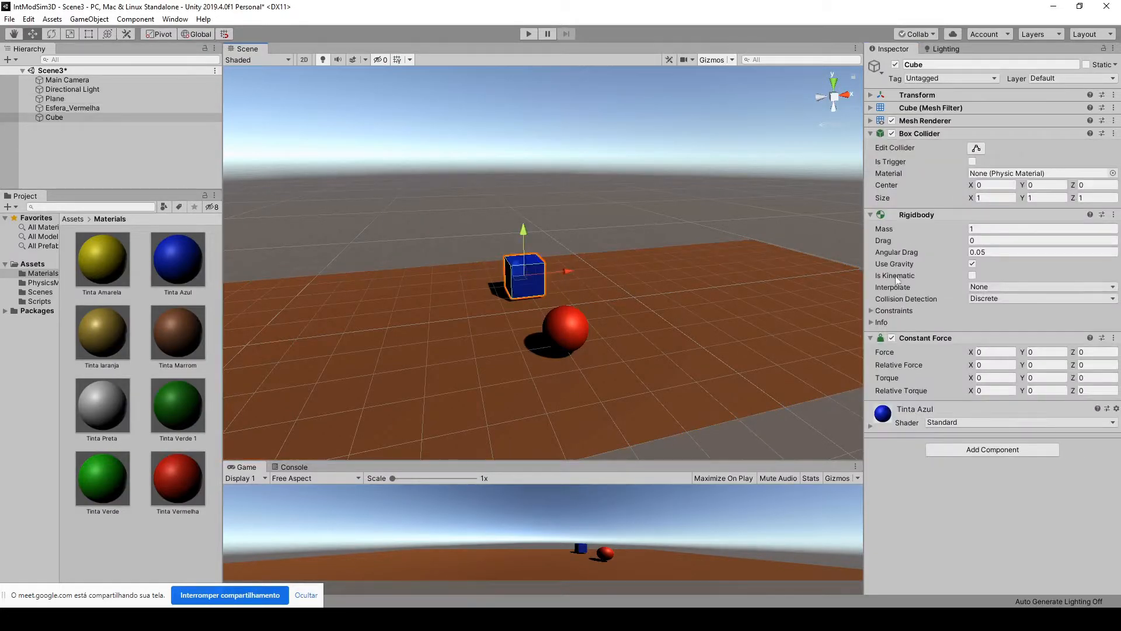
pyautogui.click(870, 215)
pyautogui.click(871, 215)
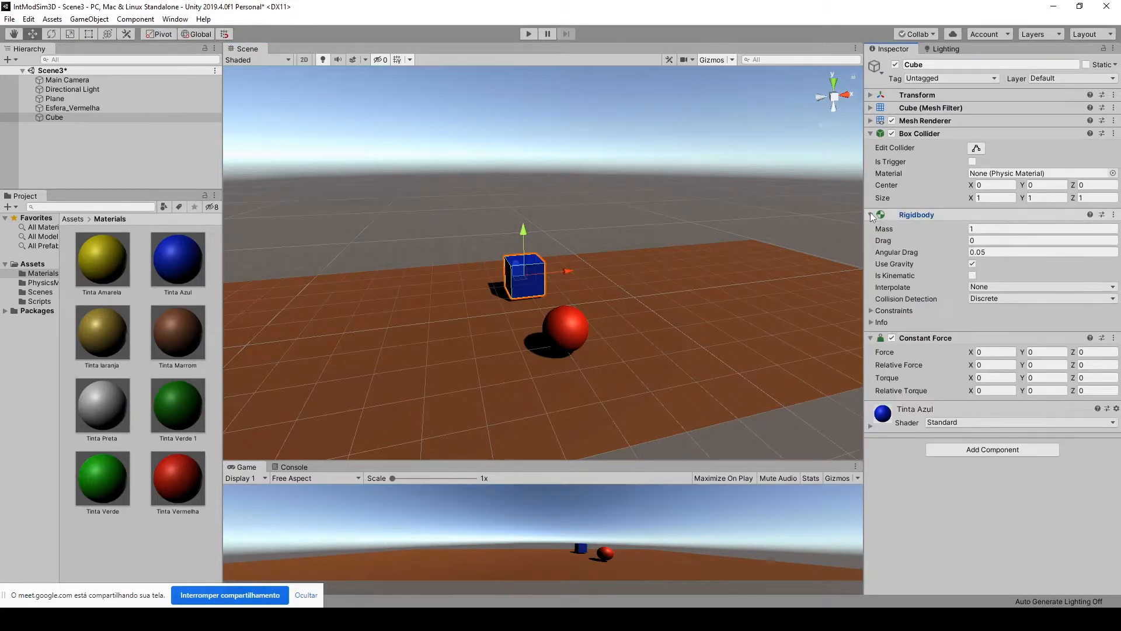
pyautogui.click(871, 215)
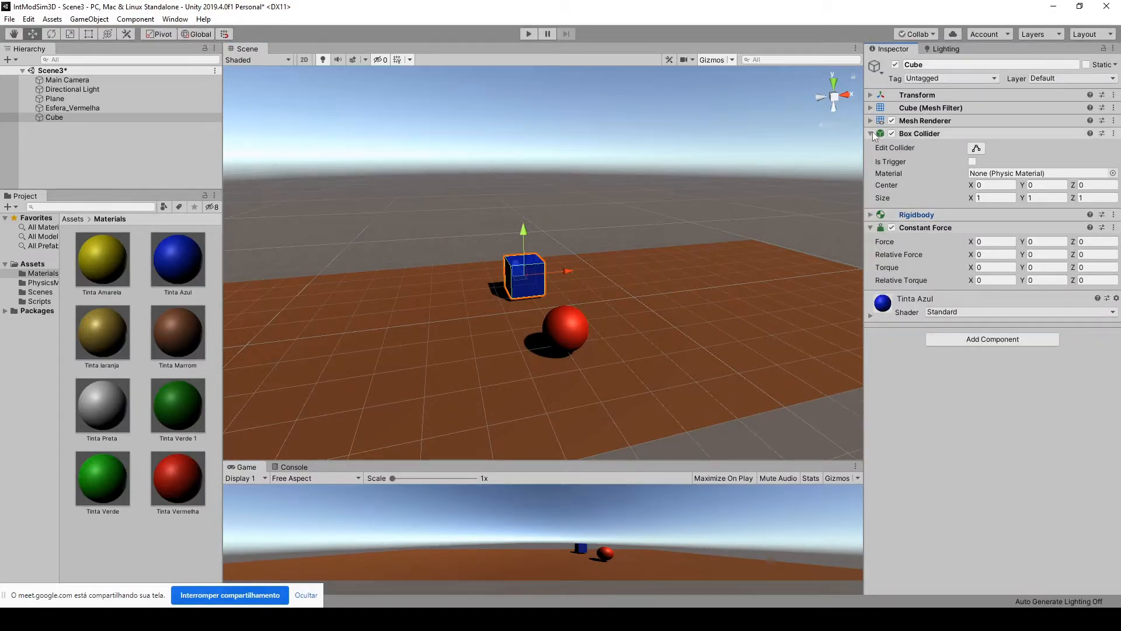
pyautogui.click(871, 134)
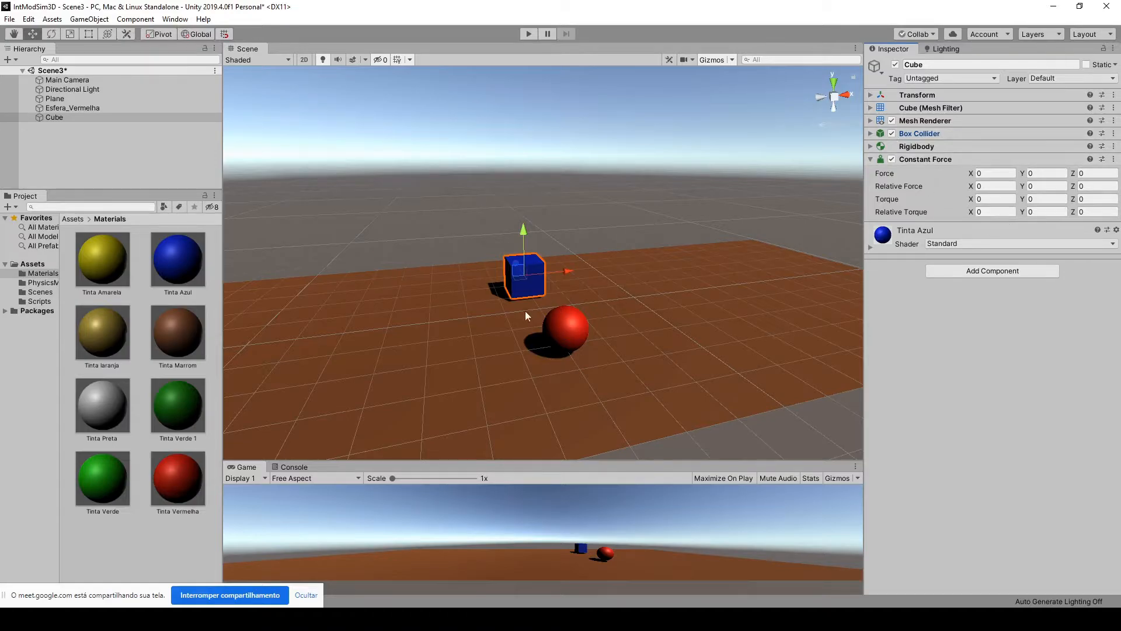
# Step: Compare the Rigidbody settings of the red sphere and the blue cube, collapsing the Sphere Collider and Rigidbody sections
pyautogui.click(557, 327)
pyautogui.click(870, 133)
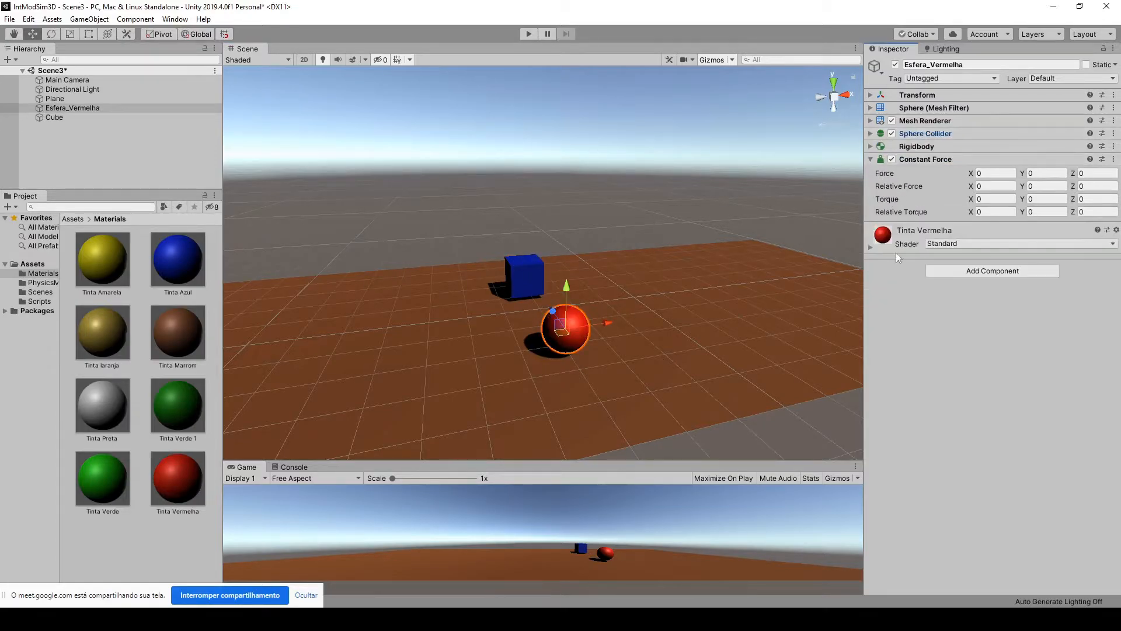
pyautogui.click(870, 146)
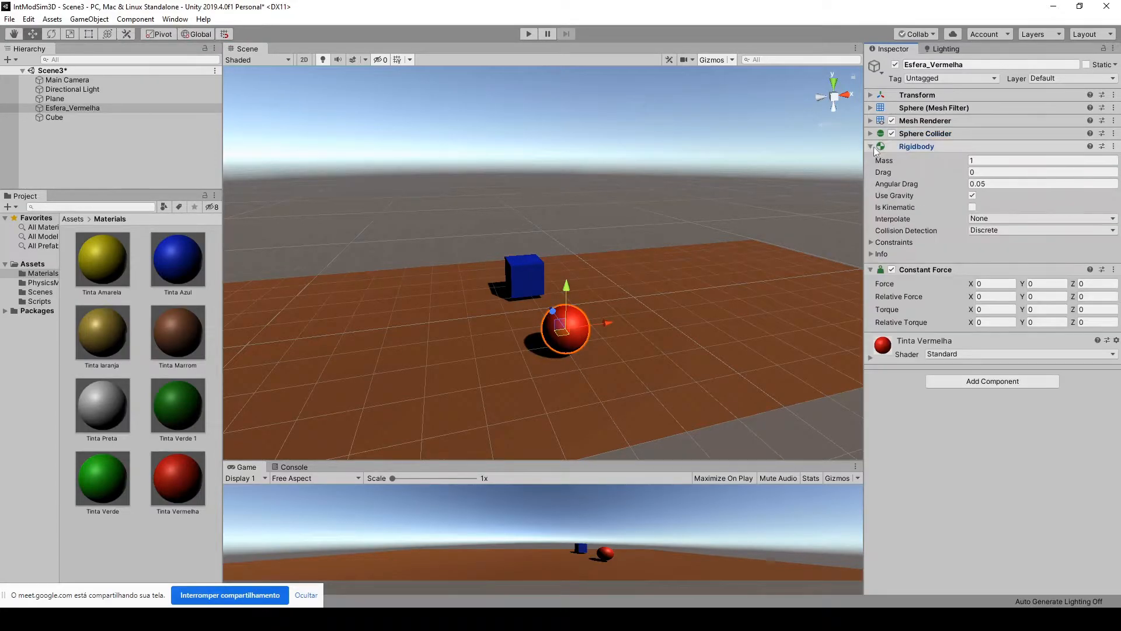
pyautogui.click(871, 147)
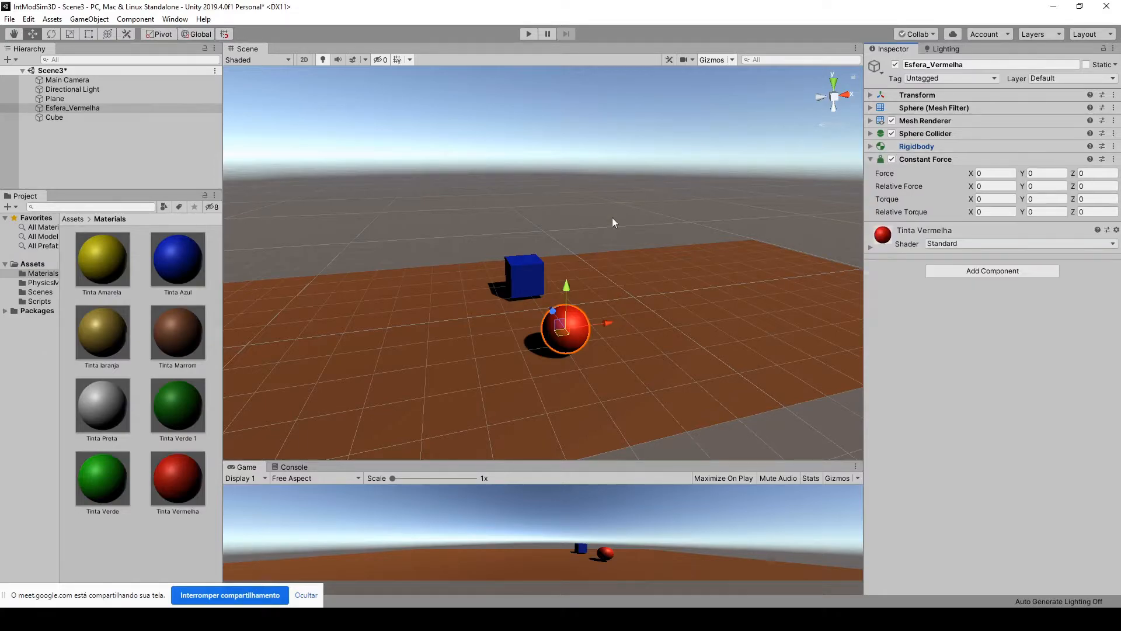
pyautogui.click(533, 272)
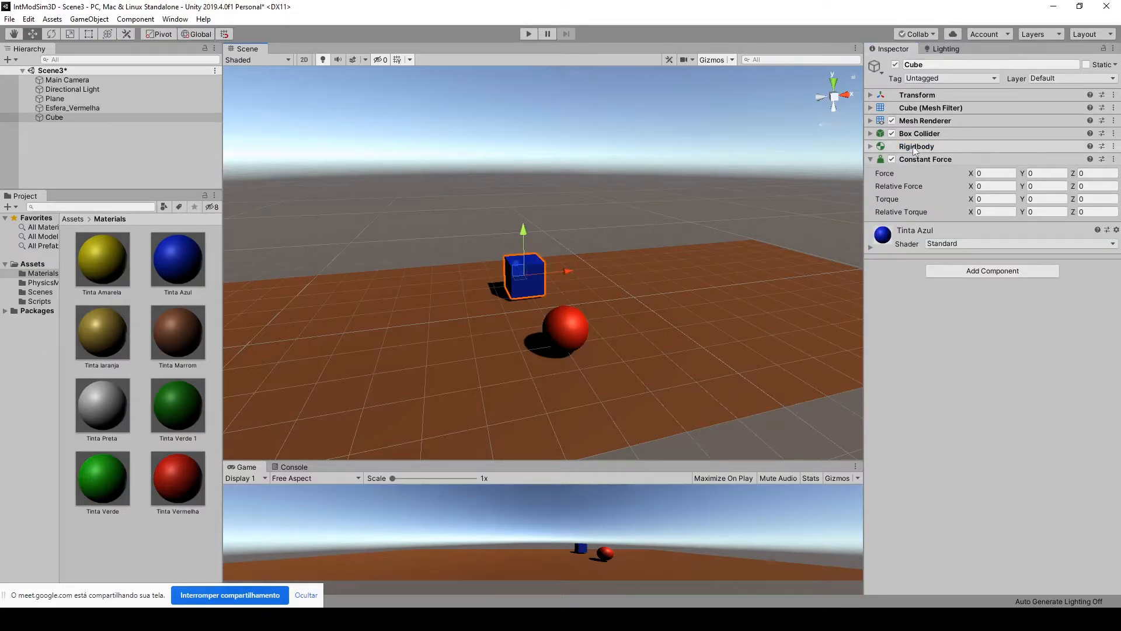
pyautogui.click(870, 147)
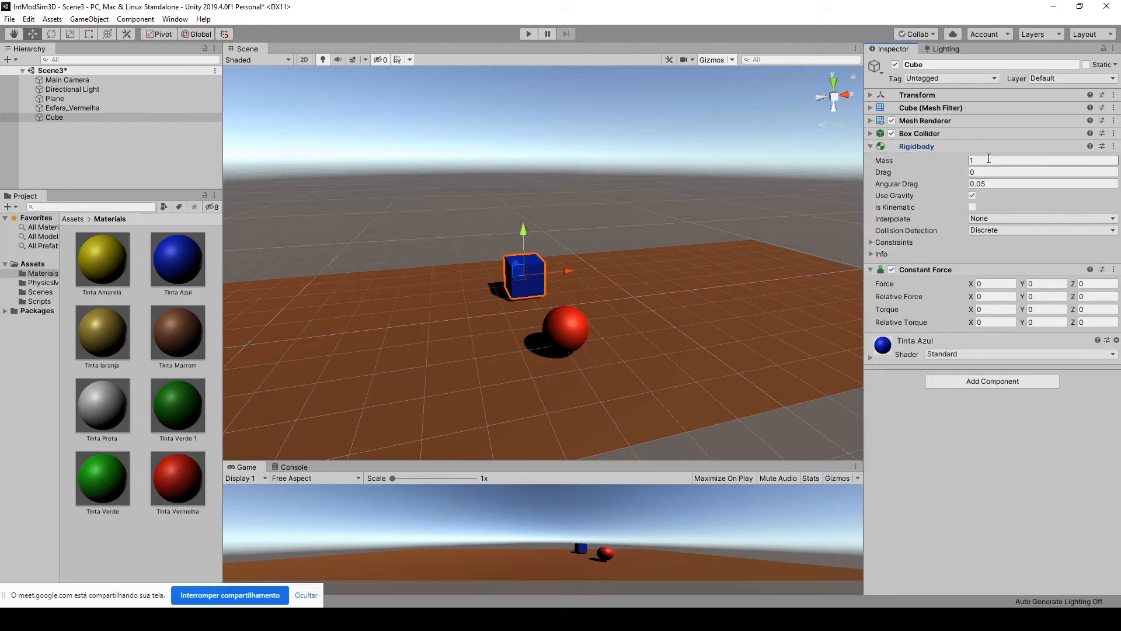
pyautogui.click(871, 146)
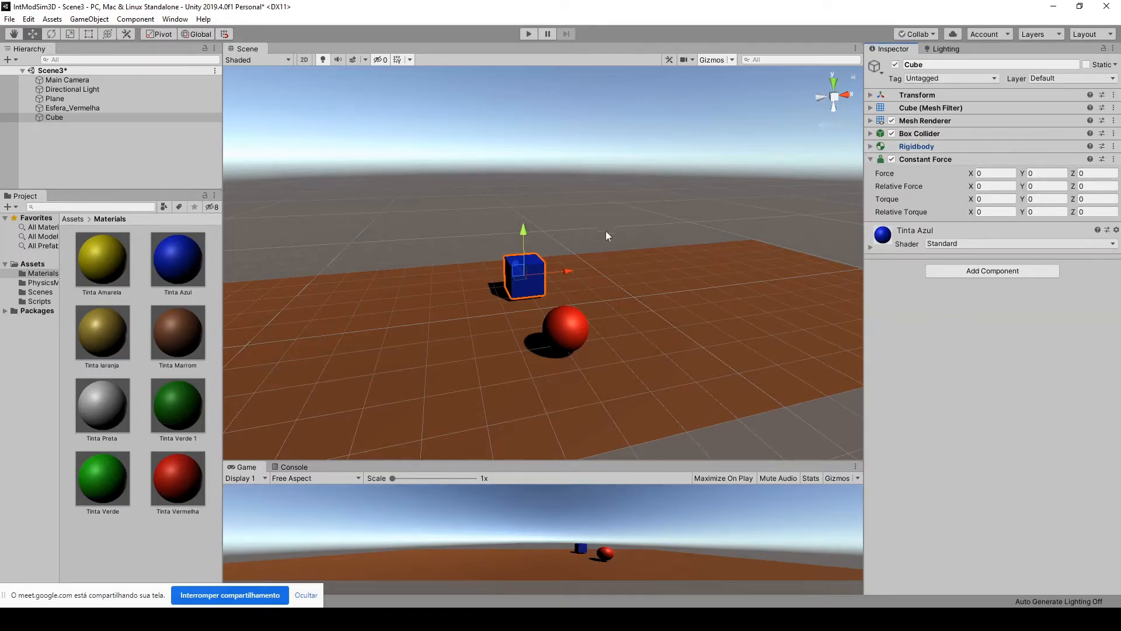
# Step: Check the gravity values in the project's Physics settings and close the settings window
pyautogui.click(564, 336)
pyautogui.moveTo(696, 416); pyautogui.dragTo(633, 418, button='right')
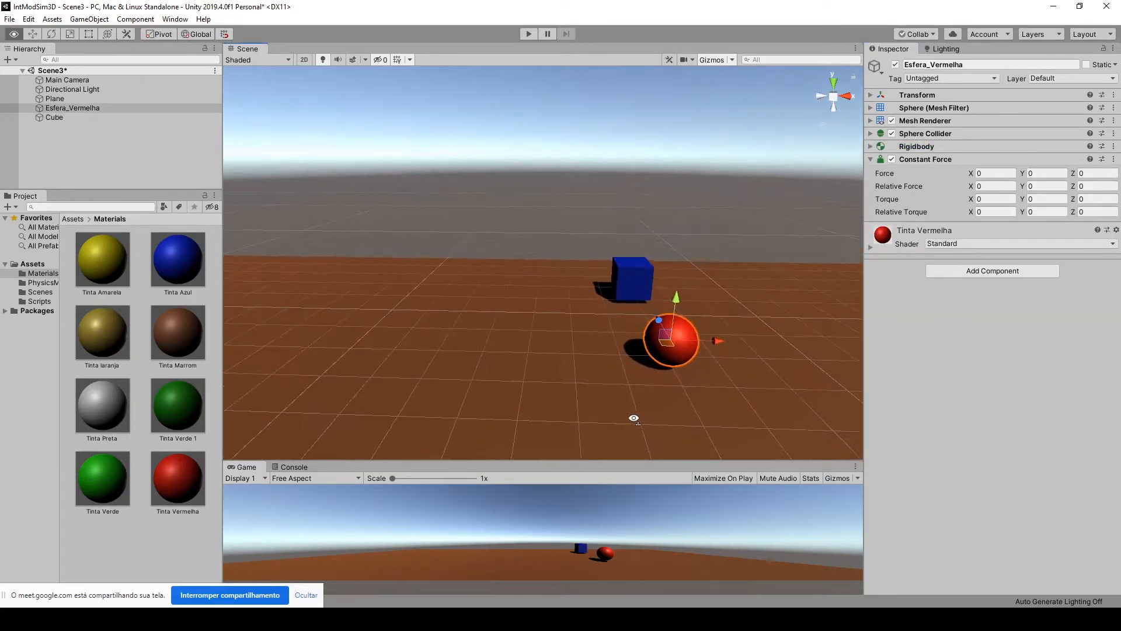
pyautogui.moveTo(684, 396); pyautogui.dragTo(658, 403, button='middle')
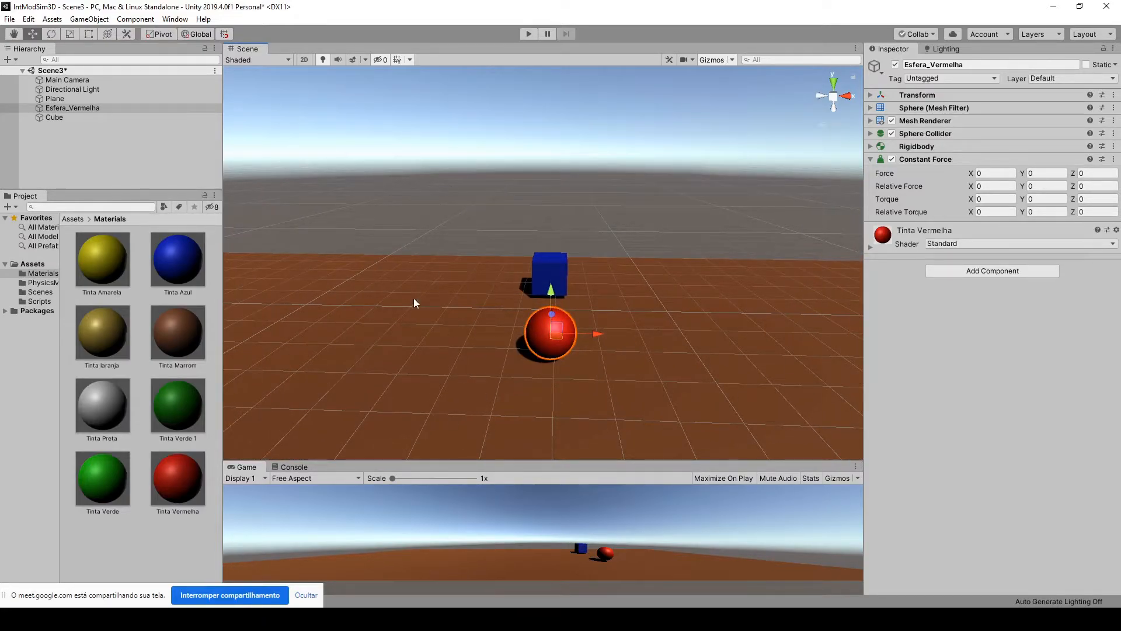
pyautogui.click(28, 19)
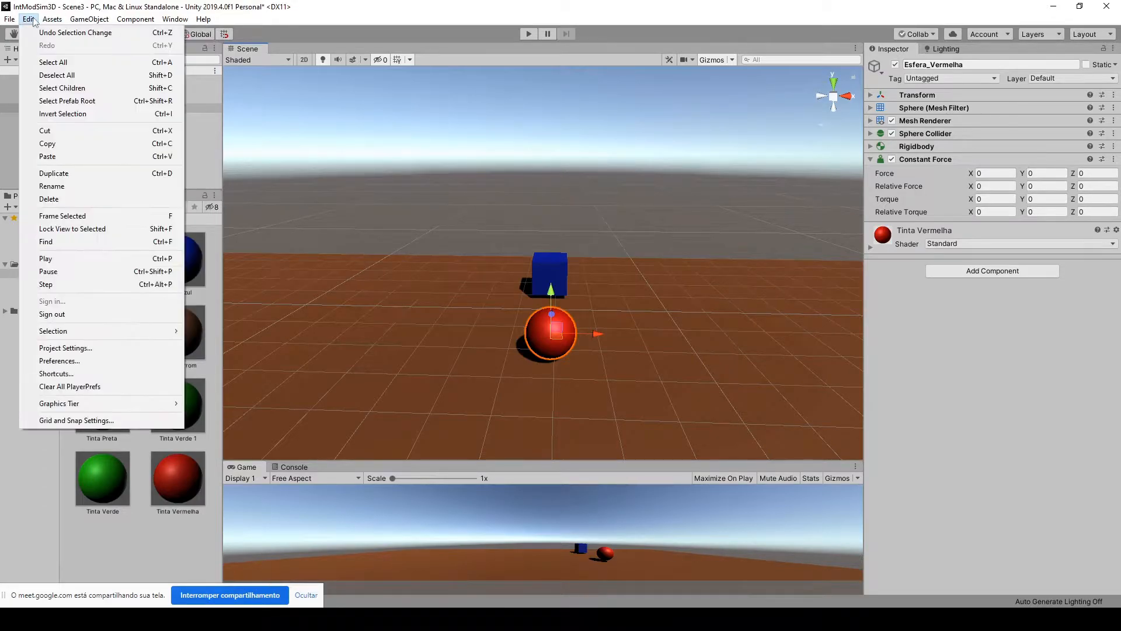
pyautogui.click(65, 348)
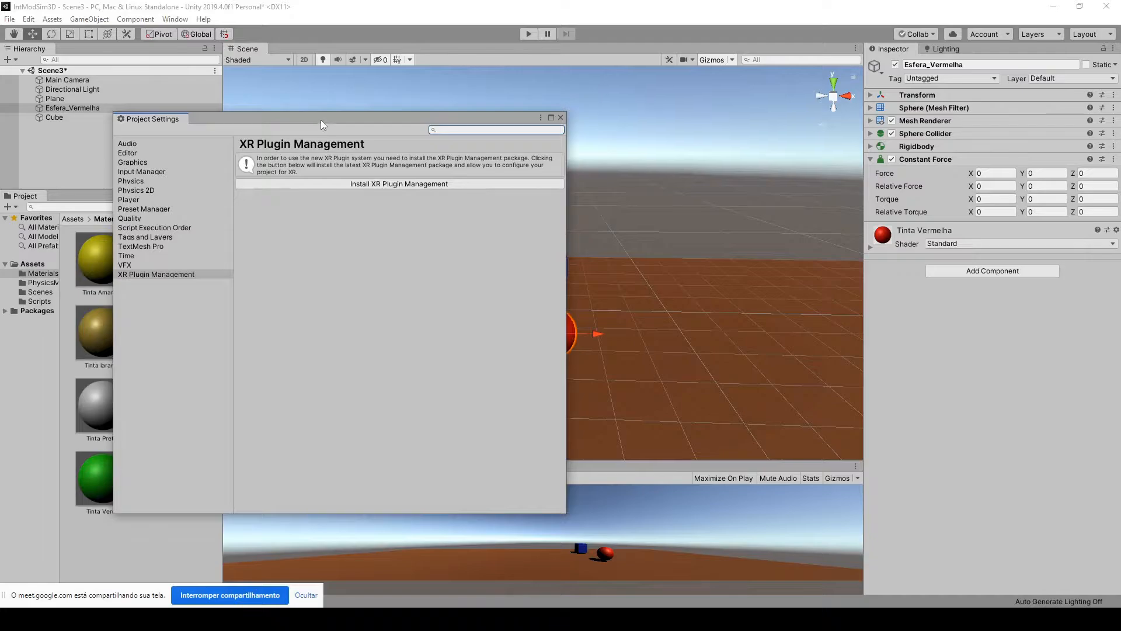
pyautogui.moveTo(320, 121); pyautogui.dragTo(572, 71)
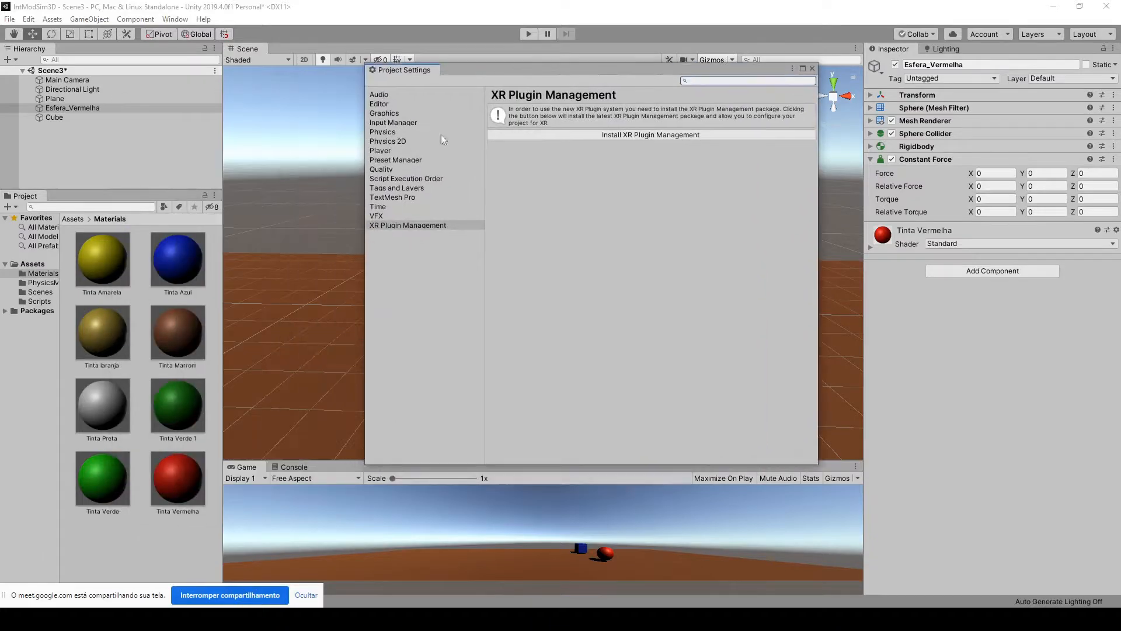
pyautogui.click(382, 132)
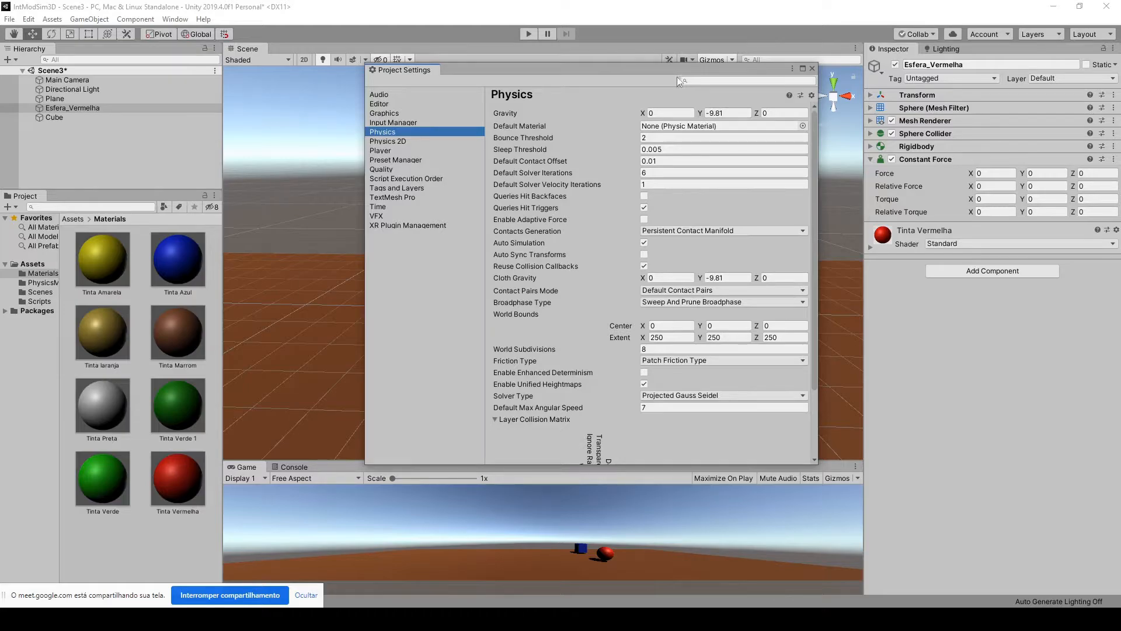
pyautogui.moveTo(663, 69); pyautogui.dragTo(626, 73)
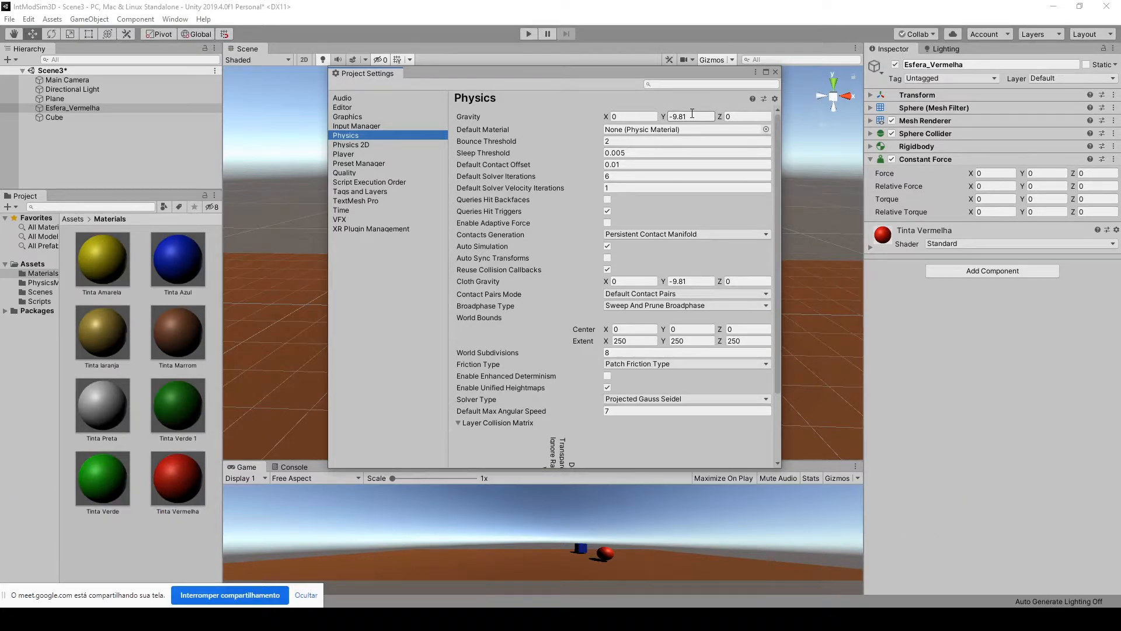
pyautogui.click(775, 73)
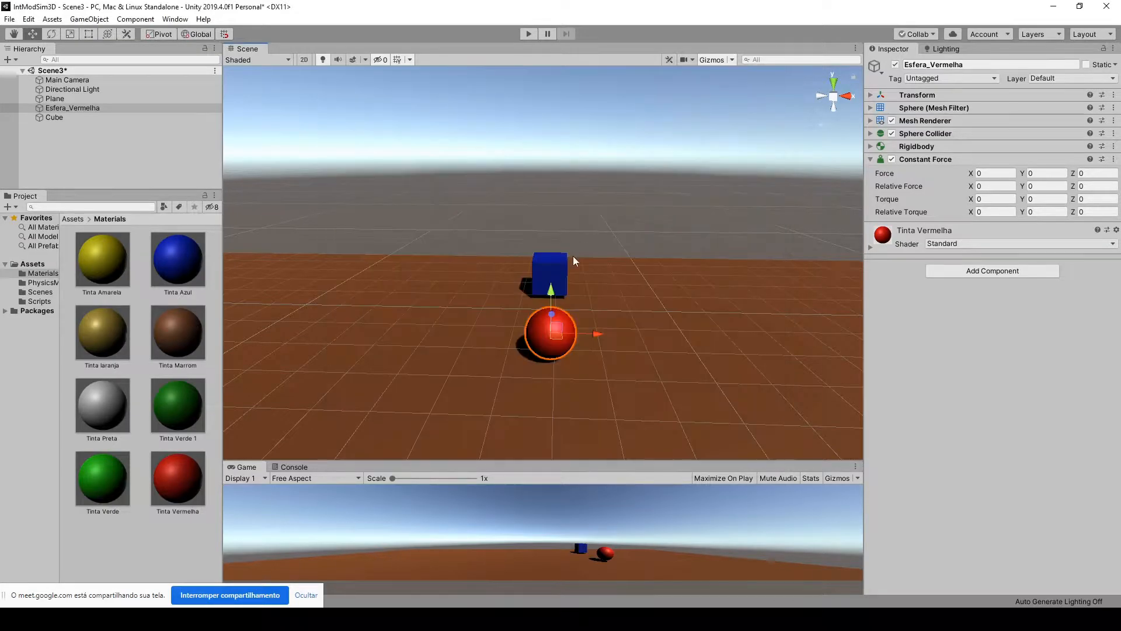
# Step: Review the Constant Force settings of the blue cube and the red sphere in turn
pyautogui.click(556, 271)
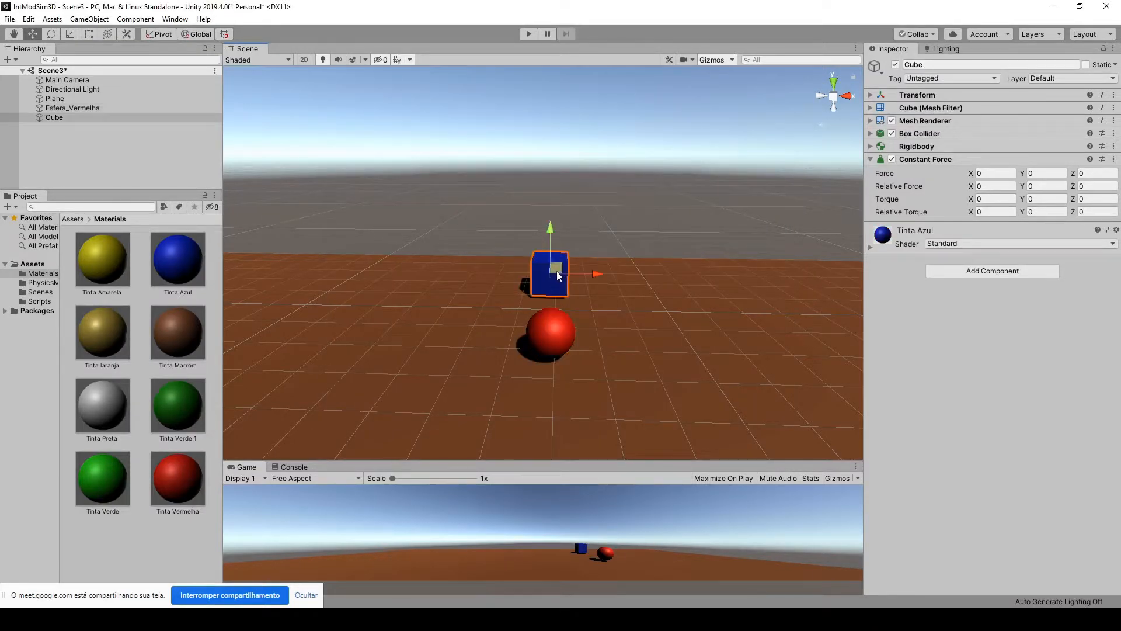
pyautogui.click(552, 329)
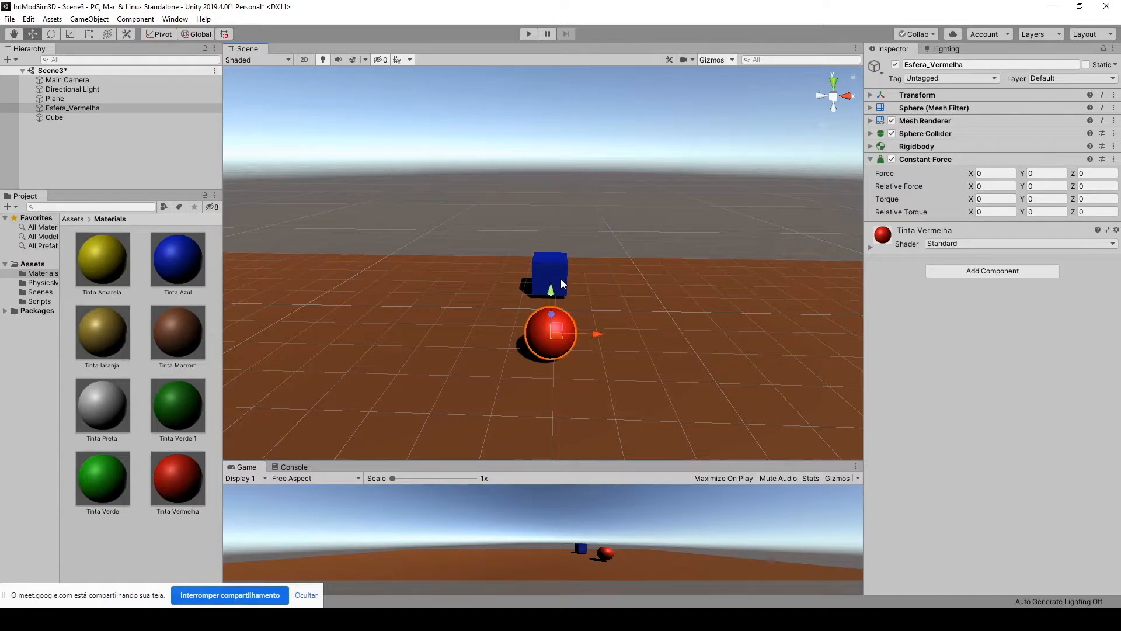
# Step: Set the X component of the red sphere's Constant Force to 5
pyautogui.click(561, 278)
pyautogui.click(559, 325)
pyautogui.scroll(2, 681, 350)
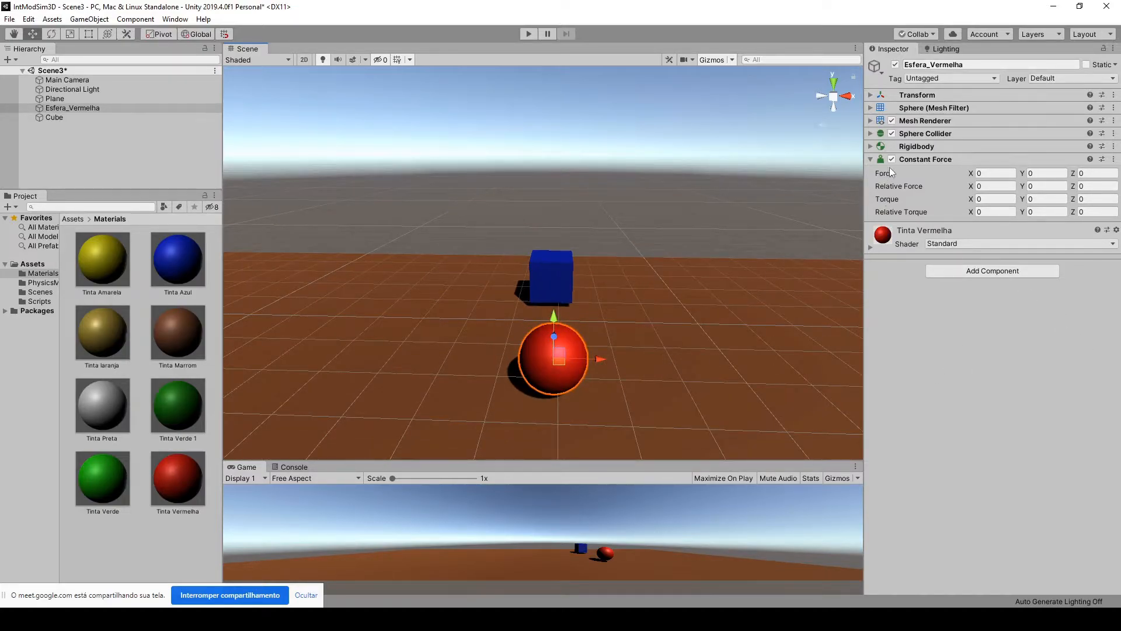
pyautogui.click(996, 171)
pyautogui.write('5')
pyautogui.click(686, 212)
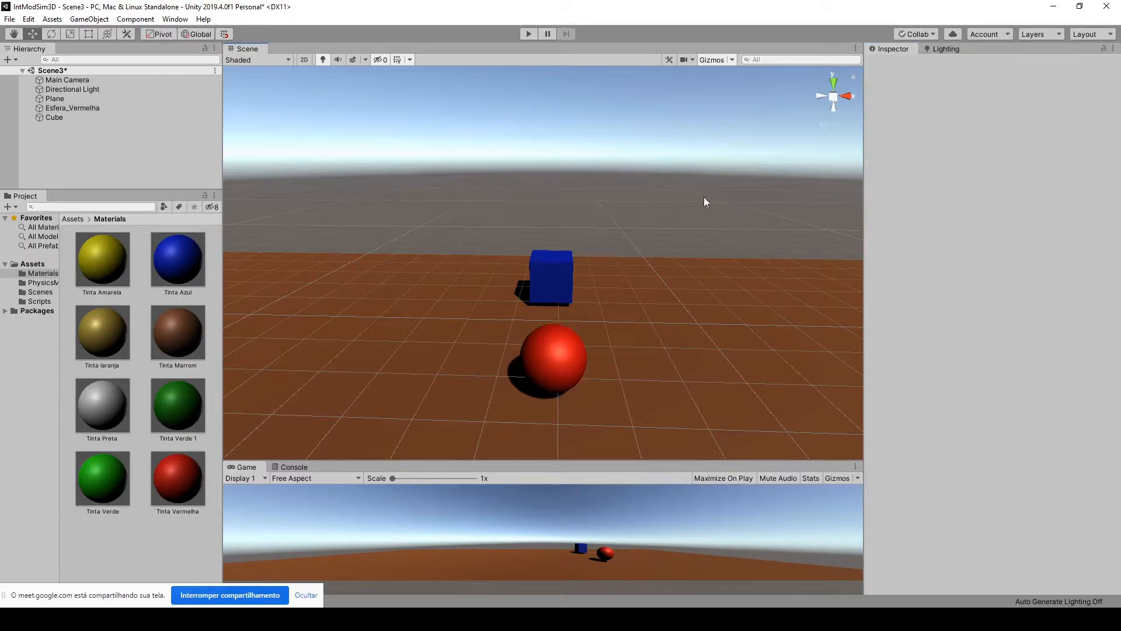
# Step: Set the X component of the blue cube's Constant Force to 5
pyautogui.click(562, 299)
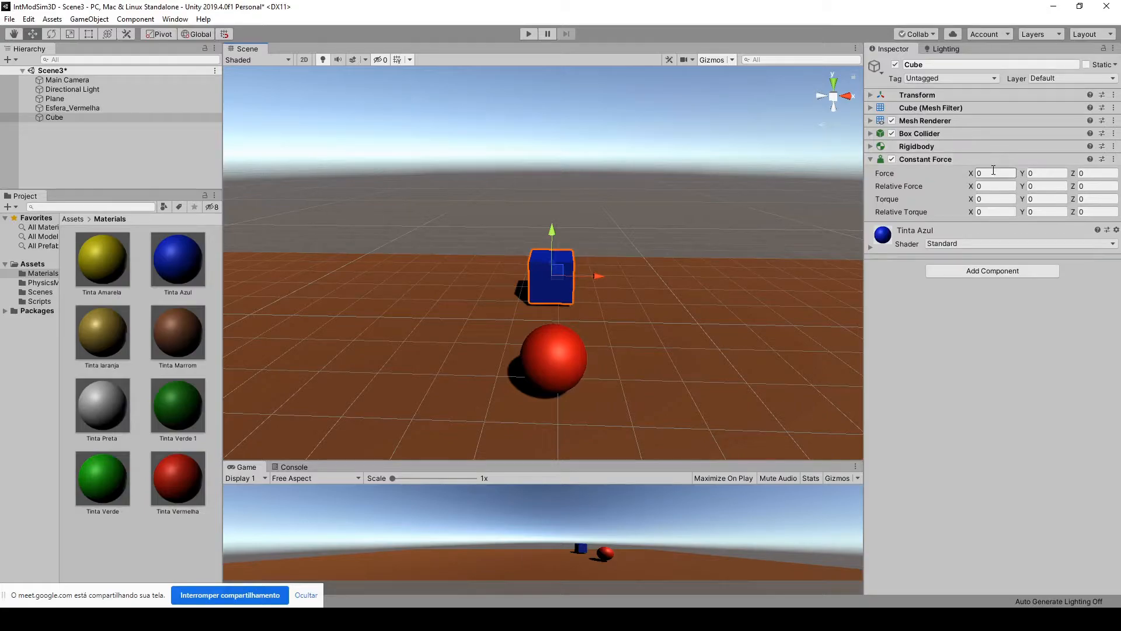
pyautogui.click(971, 173)
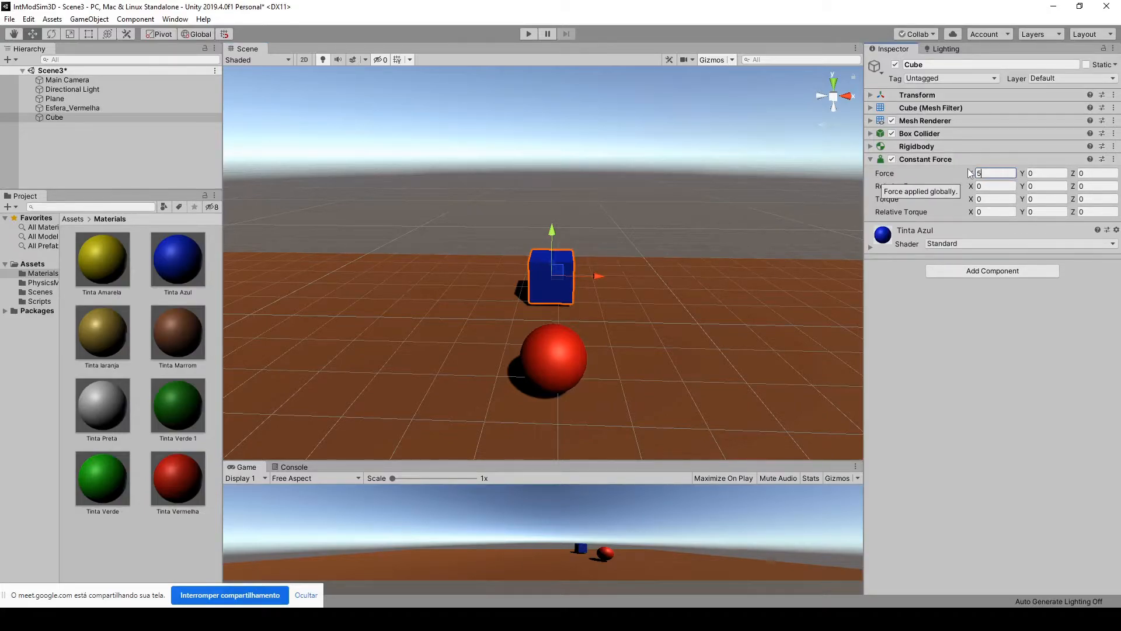
pyautogui.click(682, 190)
# Step: Run the scene to compare how the sphere and cube move, check the blue cube's force settings, and stop playback
pyautogui.scroll(-3, 557, 338)
pyautogui.moveTo(673, 315); pyautogui.dragTo(528, 311, button='middle')
pyautogui.moveTo(480, 377); pyautogui.dragTo(513, 363, button='right')
pyautogui.moveTo(513, 363); pyautogui.dragTo(588, 335, button='middle')
pyautogui.click(529, 34)
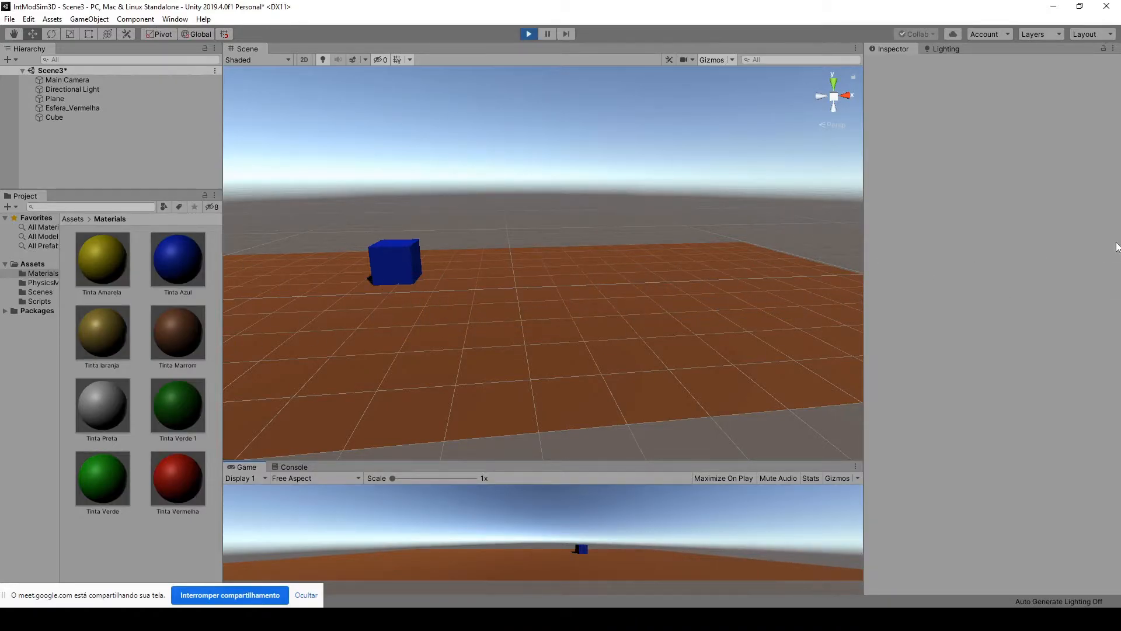
pyautogui.click(395, 263)
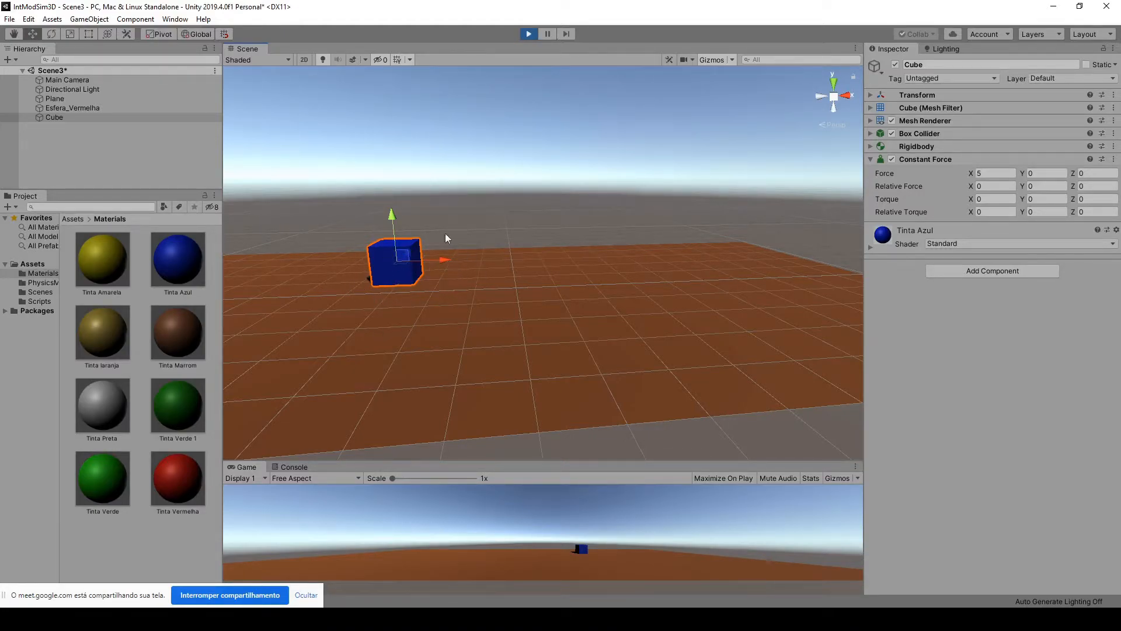
pyautogui.click(529, 34)
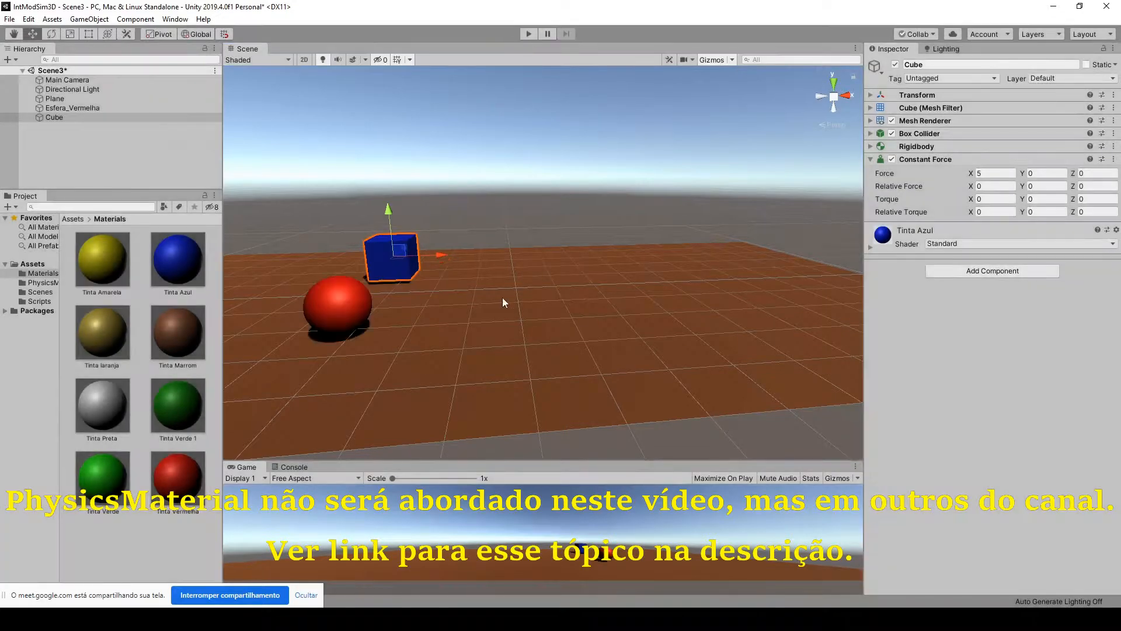
# Step: Set the blue cube's Constant Force X component to 20 and test it with a short run of the scene
pyautogui.click(622, 255)
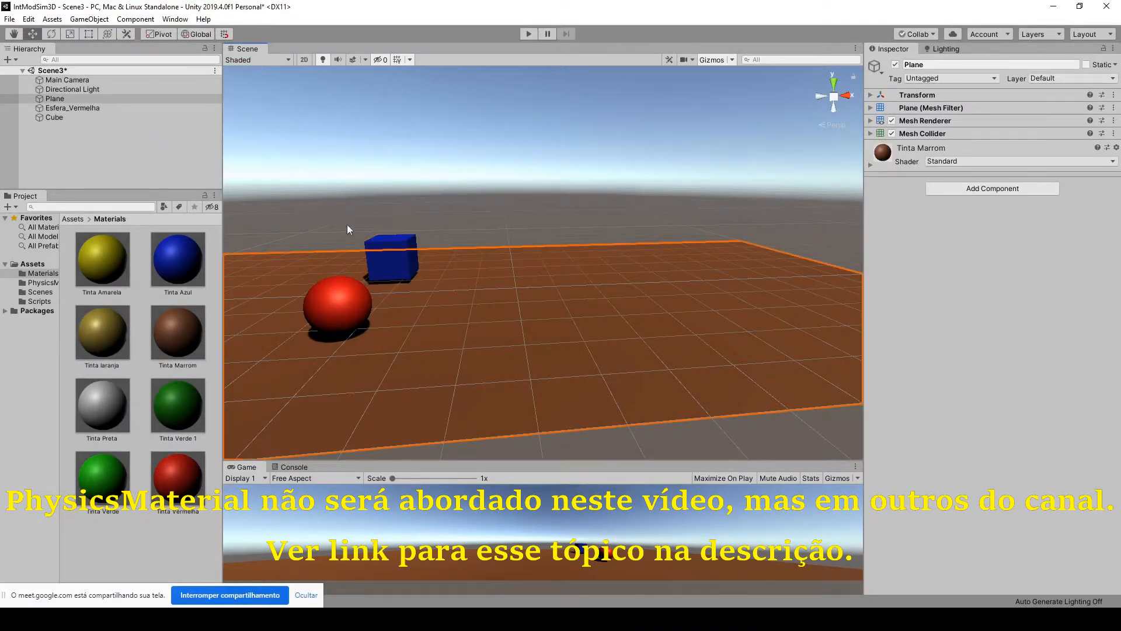
pyautogui.click(400, 266)
pyautogui.click(991, 175)
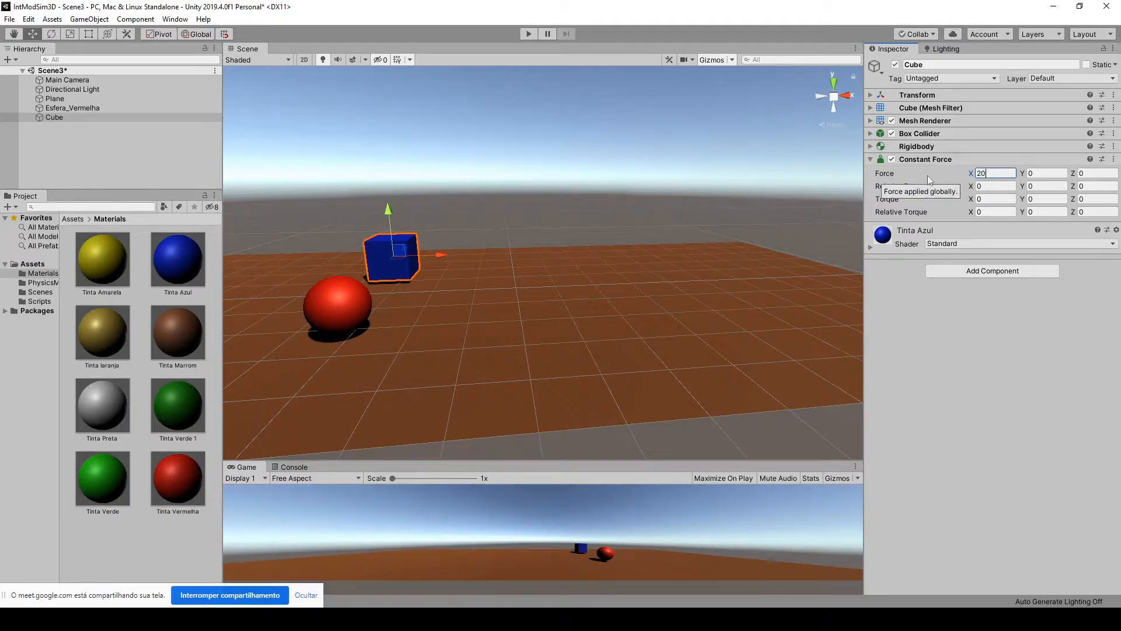
pyautogui.click(566, 108)
pyautogui.click(529, 34)
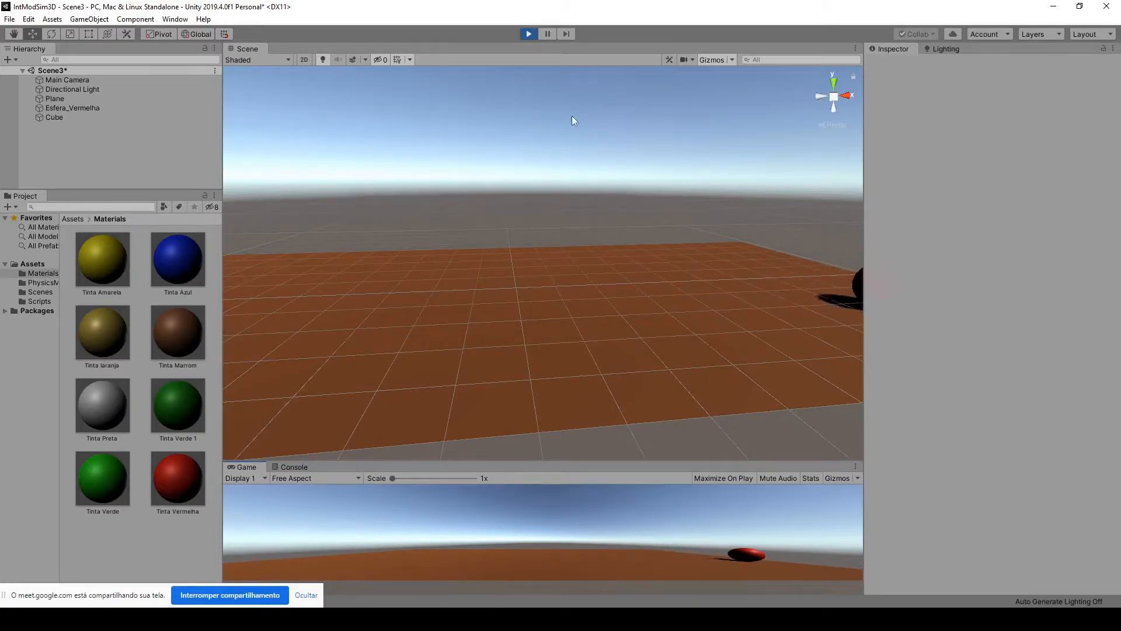
pyautogui.click(528, 37)
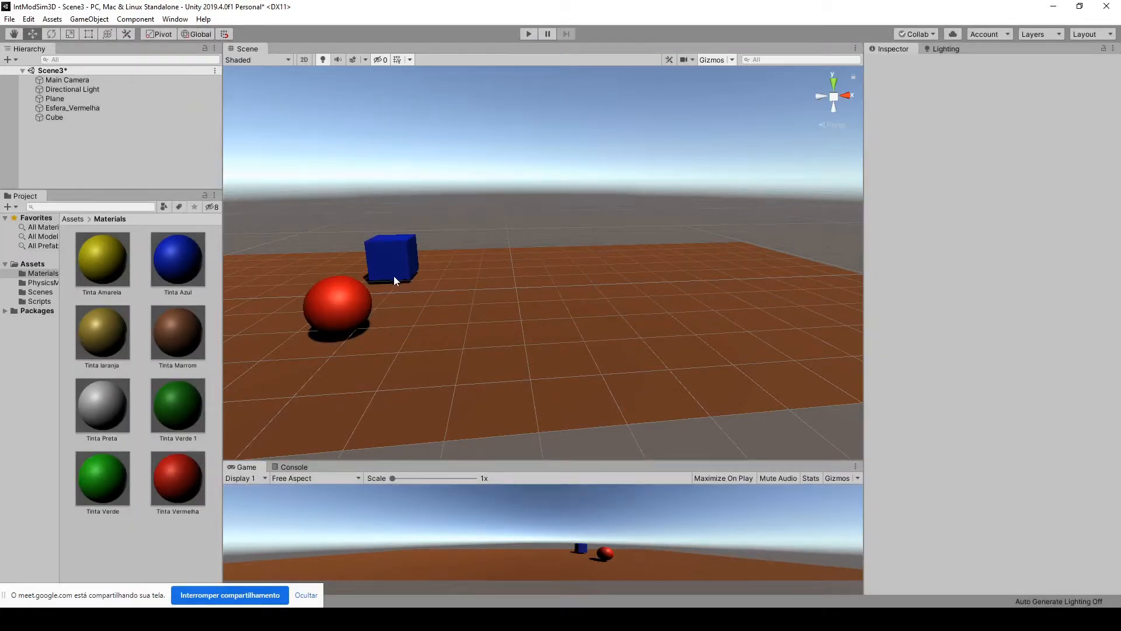
# Step: Select the red sphere and blue cube together, switch the handle orientation to Local, and run the scene briefly
pyautogui.click(399, 257)
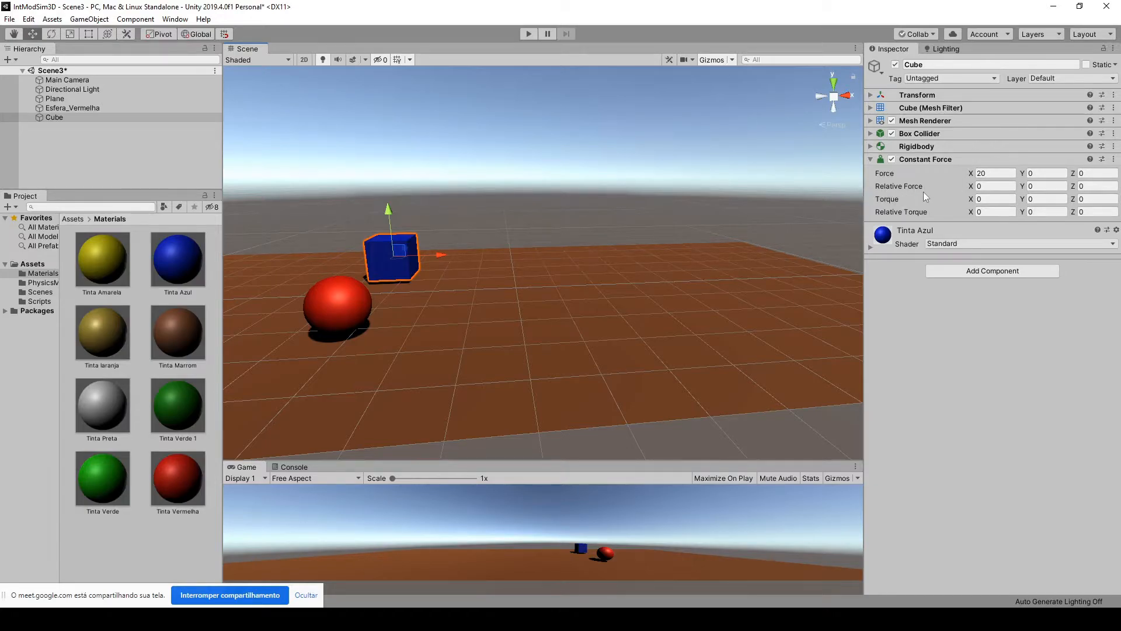
pyautogui.click(990, 175)
pyautogui.click(343, 311)
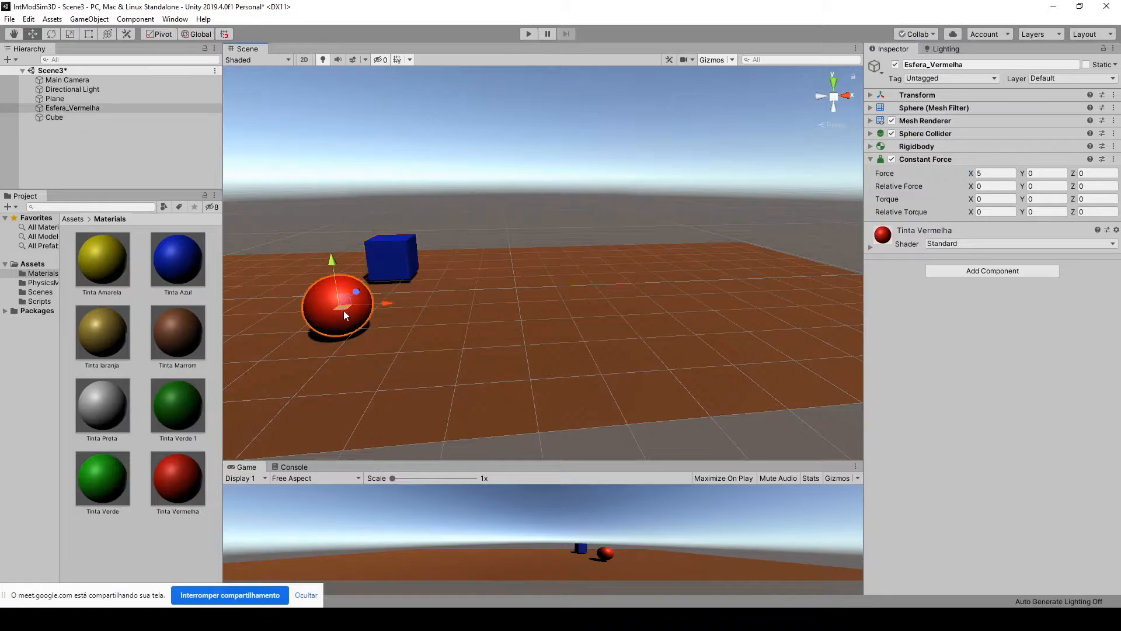
pyautogui.keyDown('shift'); pyautogui.click(402, 260); pyautogui.keyUp('shift')
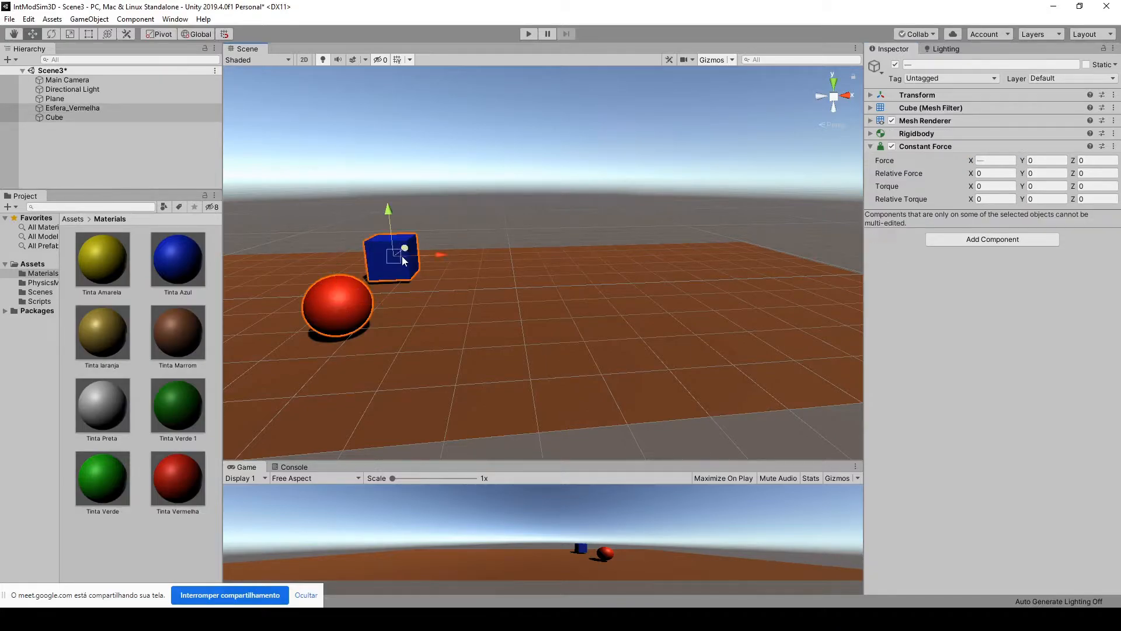
pyautogui.click(183, 36)
pyautogui.click(530, 34)
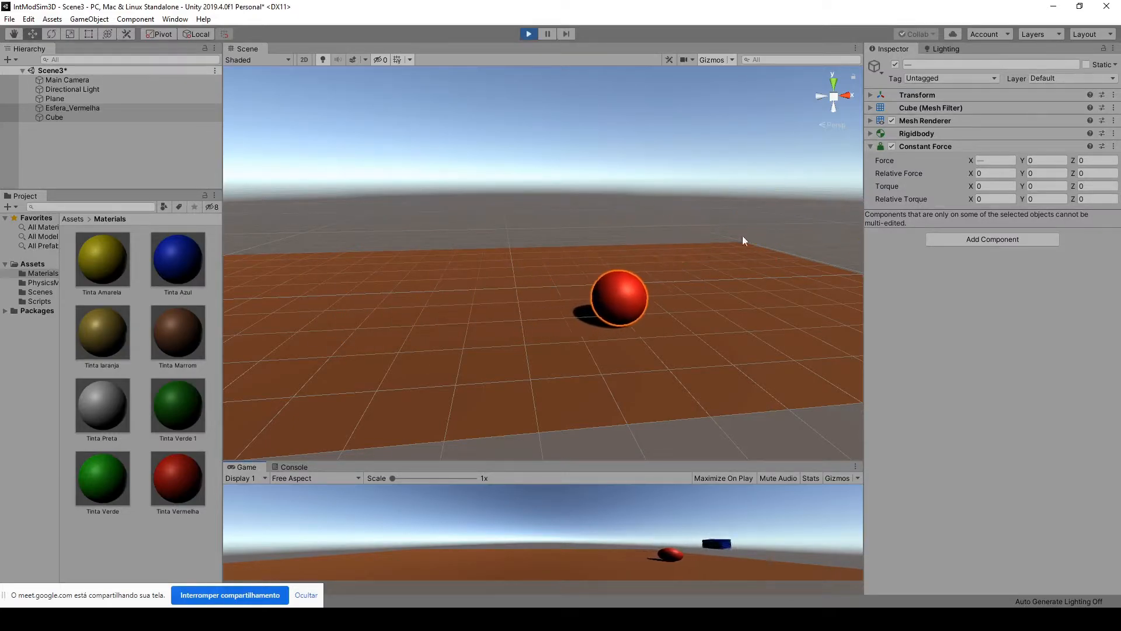
pyautogui.click(529, 34)
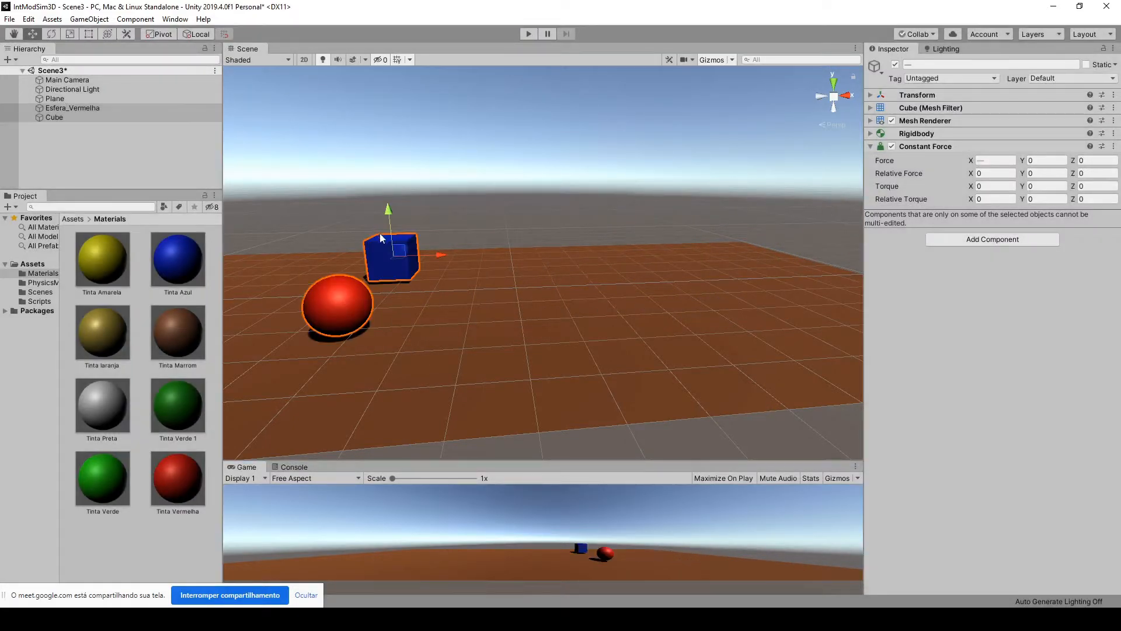
# Step: Set the blue cube's Force X to 0 and its Relative Force X to 10
pyautogui.click(403, 268)
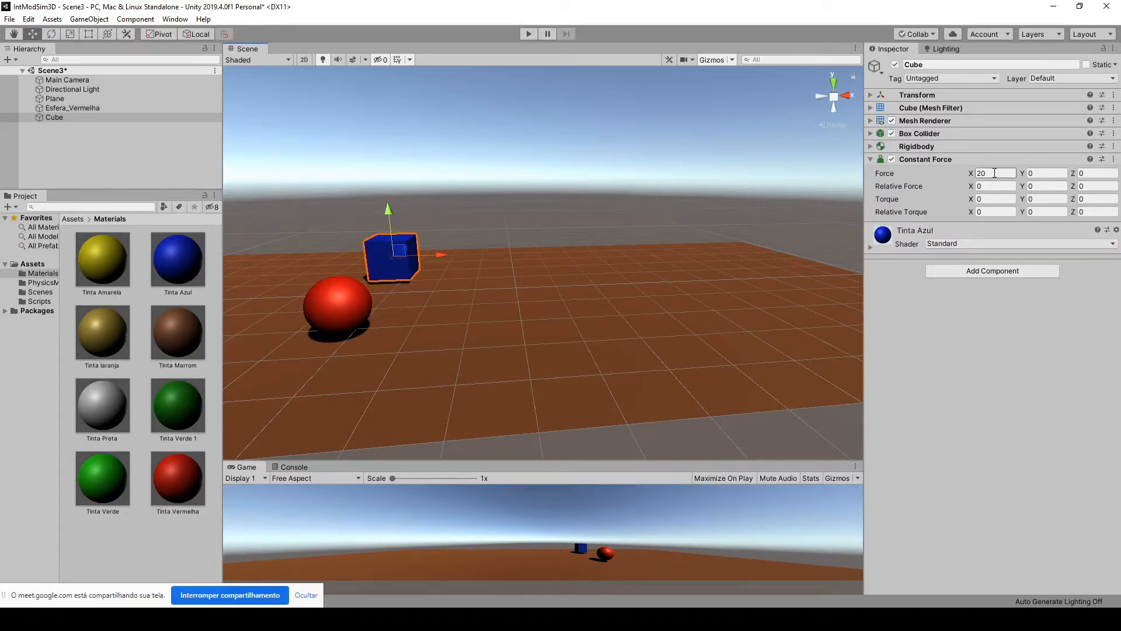
pyautogui.moveTo(995, 173); pyautogui.dragTo(916, 173)
pyautogui.write('0')
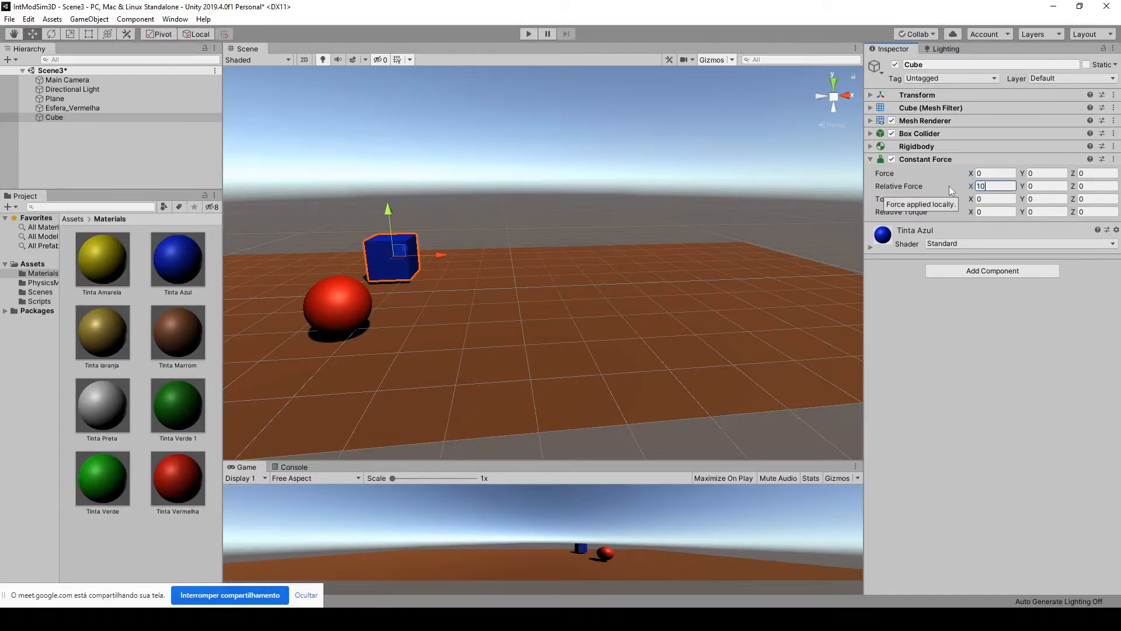
pyautogui.click(426, 152)
# Step: Set the red sphere's Force X to 0 and its Relative Force X to 5
pyautogui.click(339, 307)
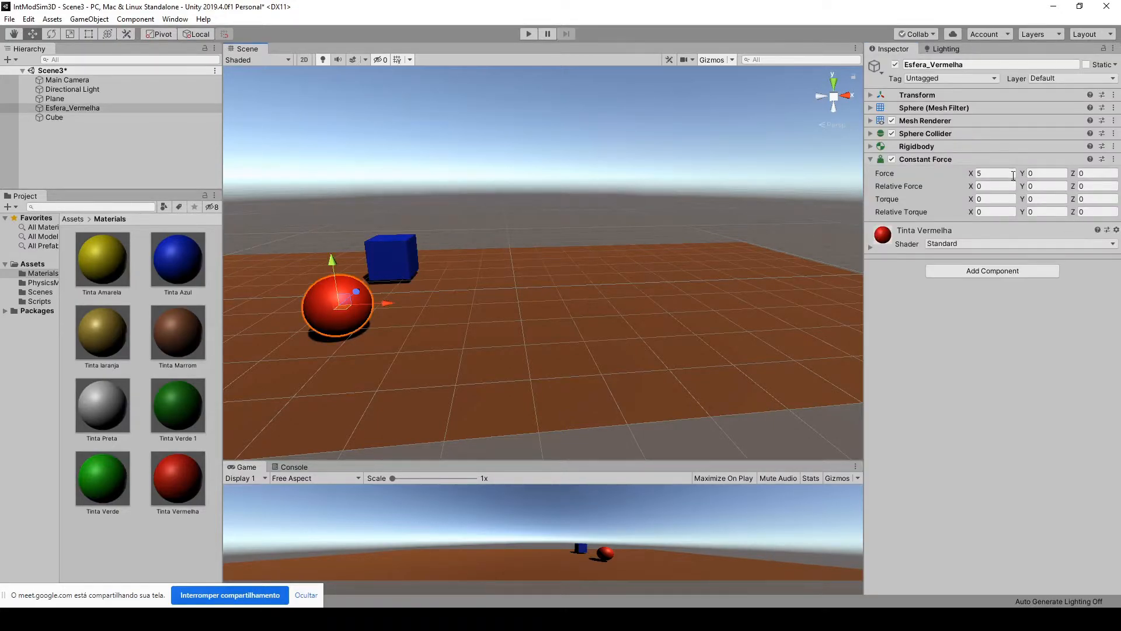
pyautogui.click(976, 174)
pyautogui.write('0')
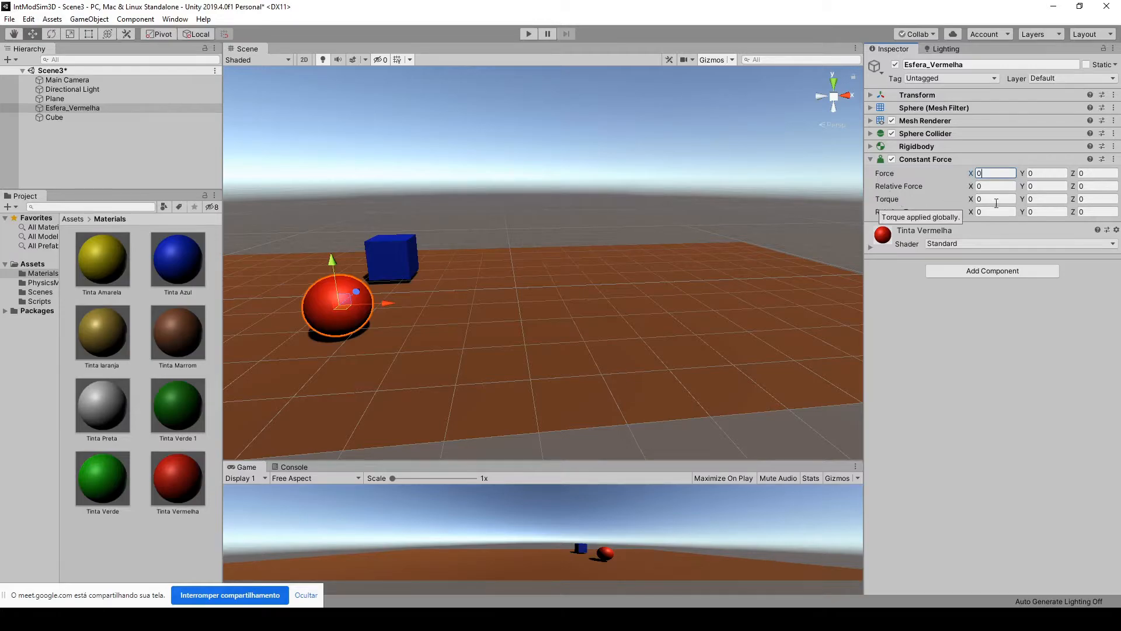
pyautogui.click(971, 188)
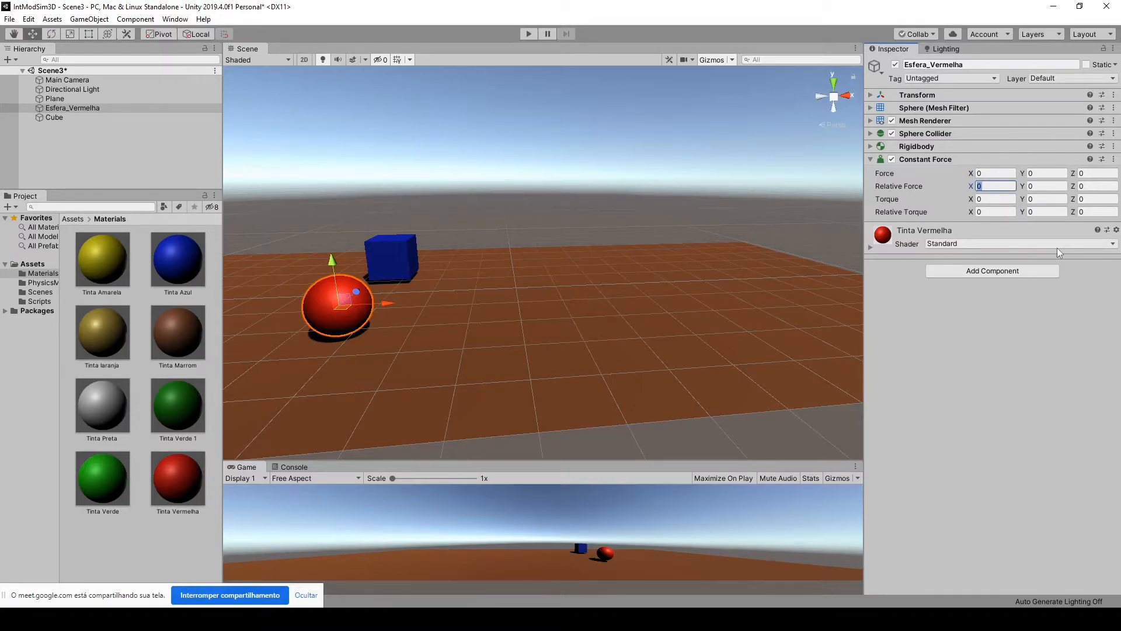
pyautogui.click(597, 146)
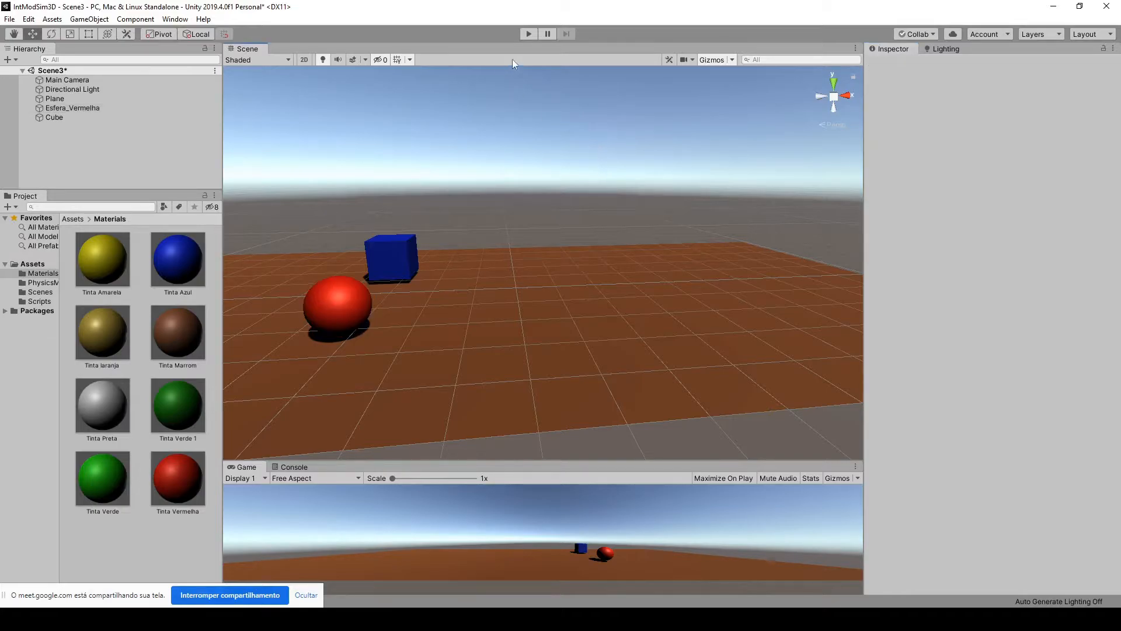
# Step: Run the scene with the relative forces, inspect the local axes of the sphere and cube during playback, and stop it
pyautogui.click(528, 34)
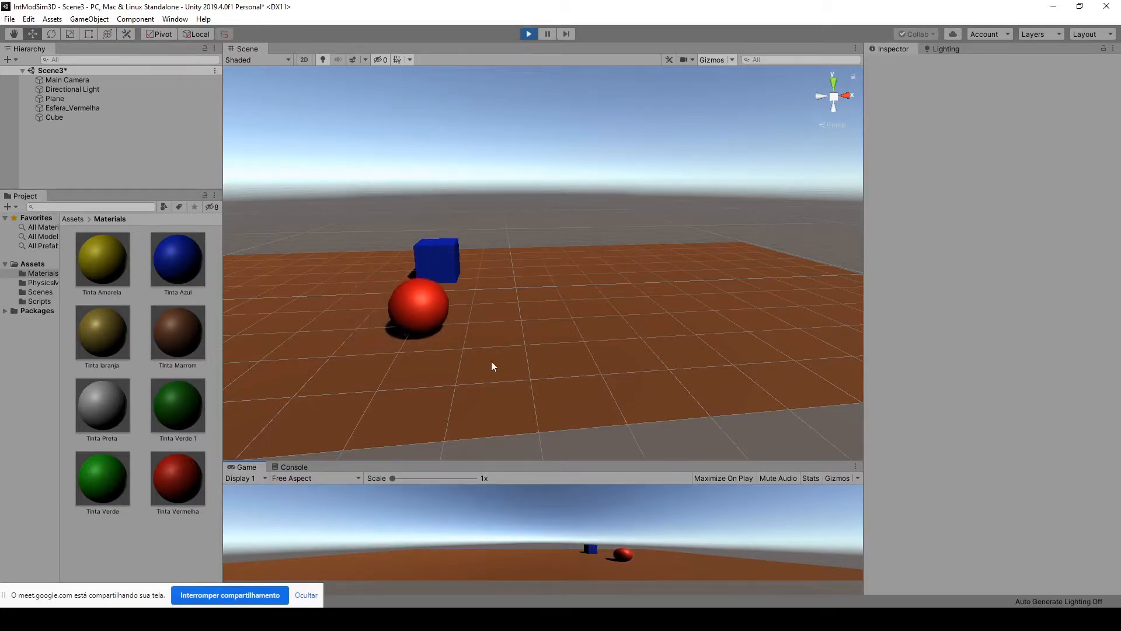
pyautogui.click(404, 318)
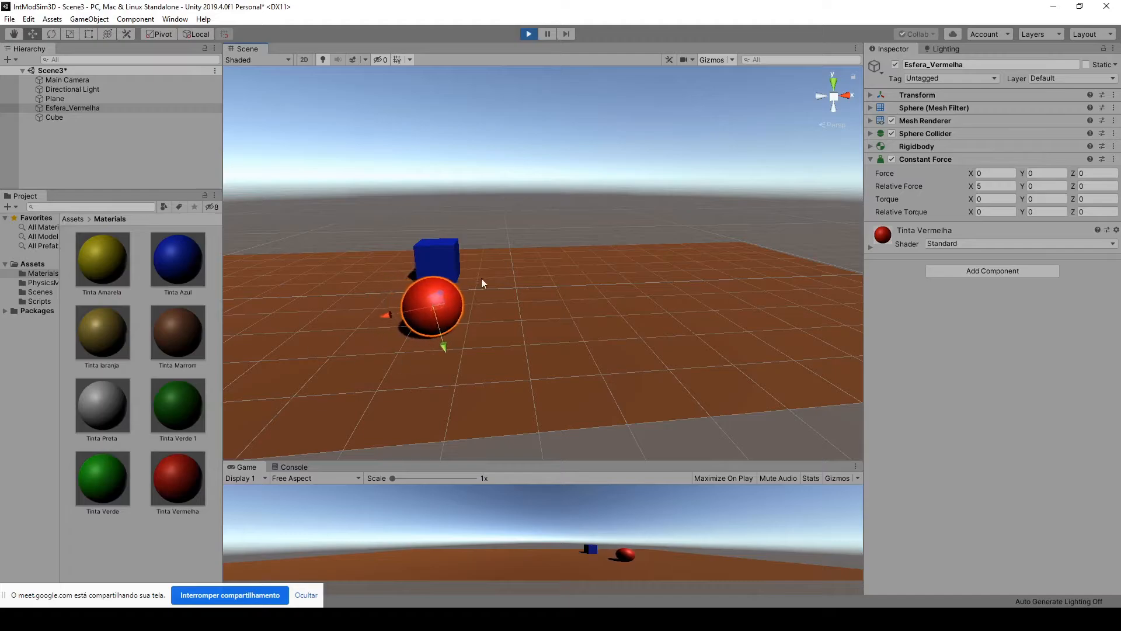
pyautogui.click(435, 254)
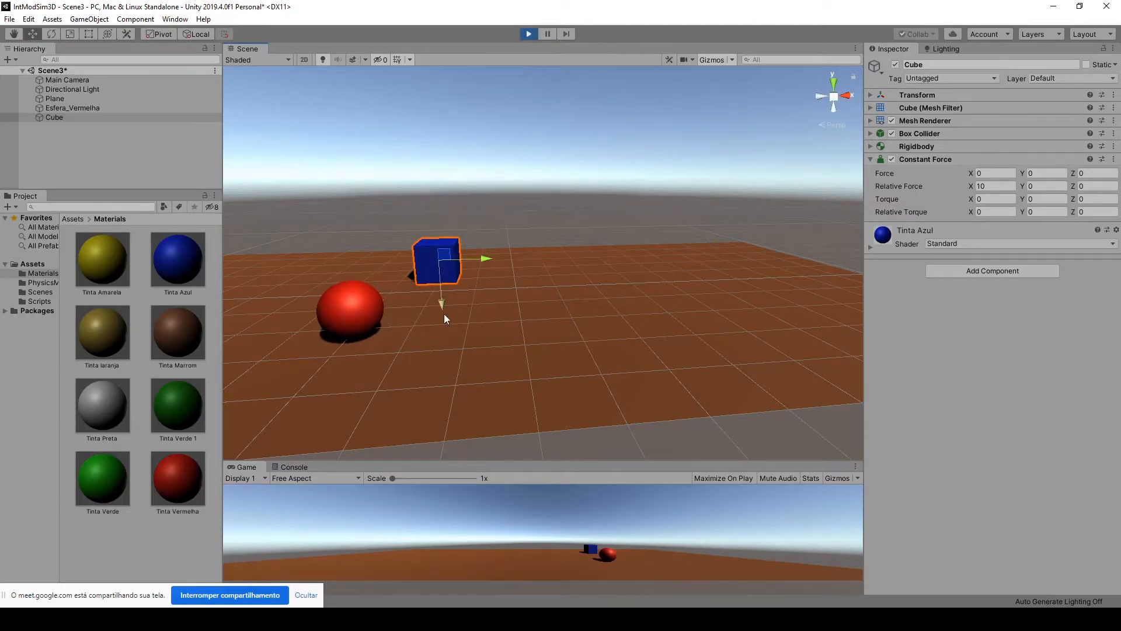
pyautogui.click(719, 382)
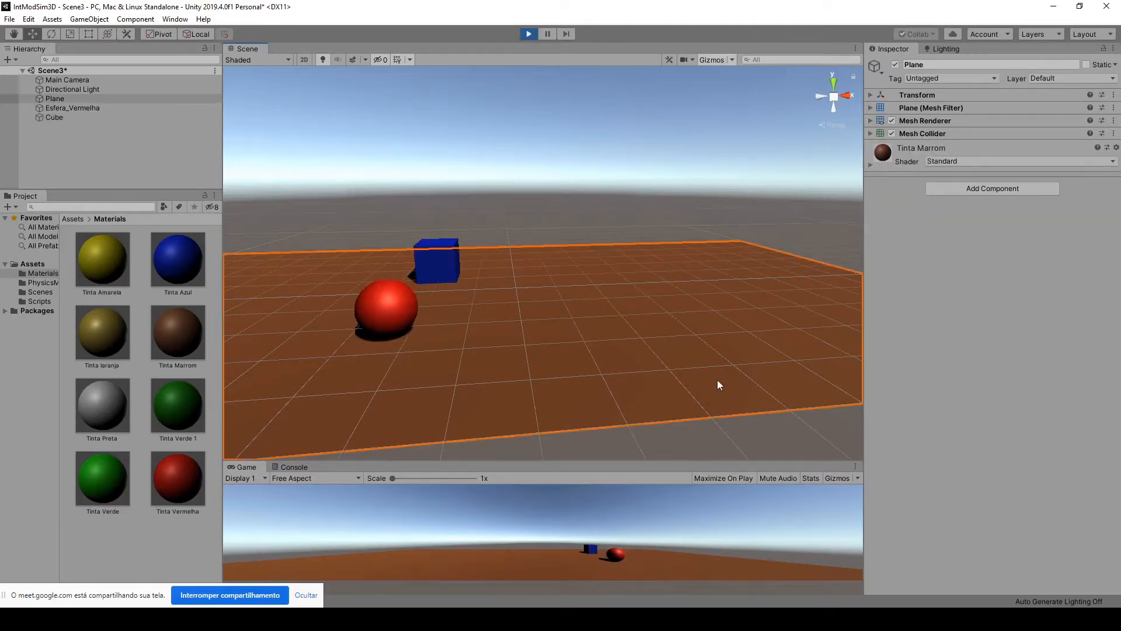
pyautogui.click(445, 264)
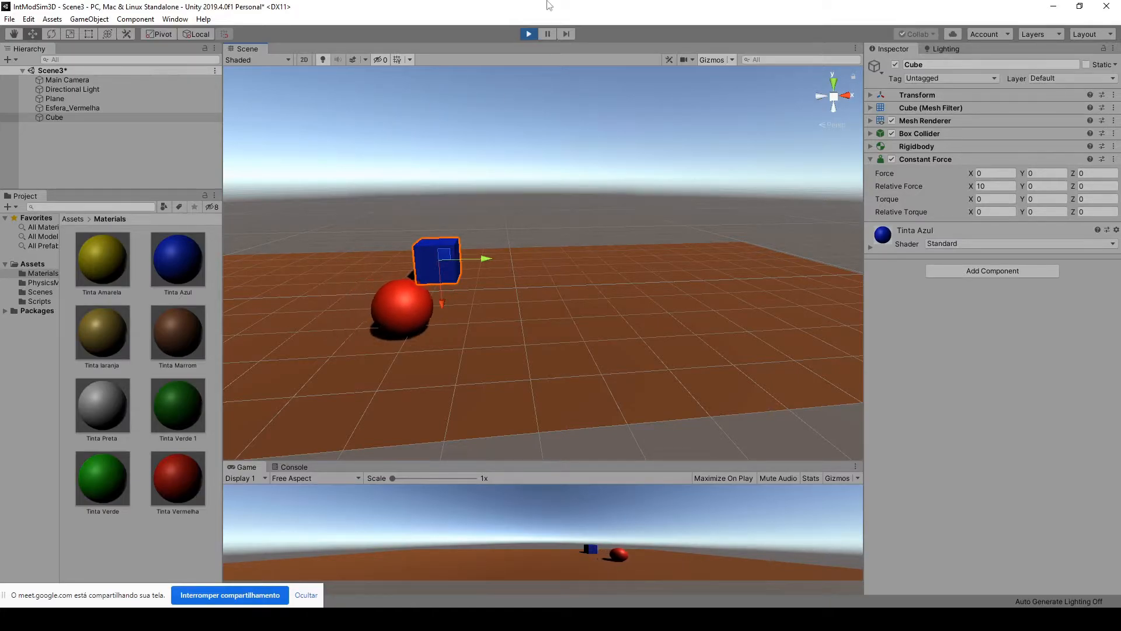
pyautogui.click(525, 35)
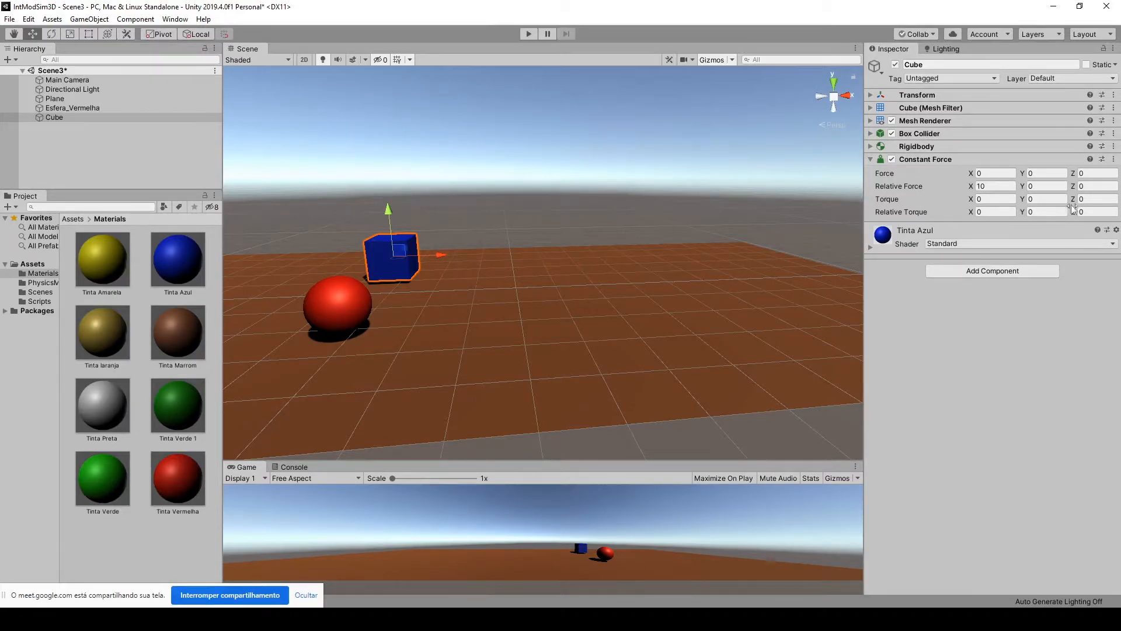
# Step: Reset Relative Force X to 0 on both the blue cube and the red sphere, and check both objects' values
pyautogui.click(1007, 184)
pyautogui.click(342, 323)
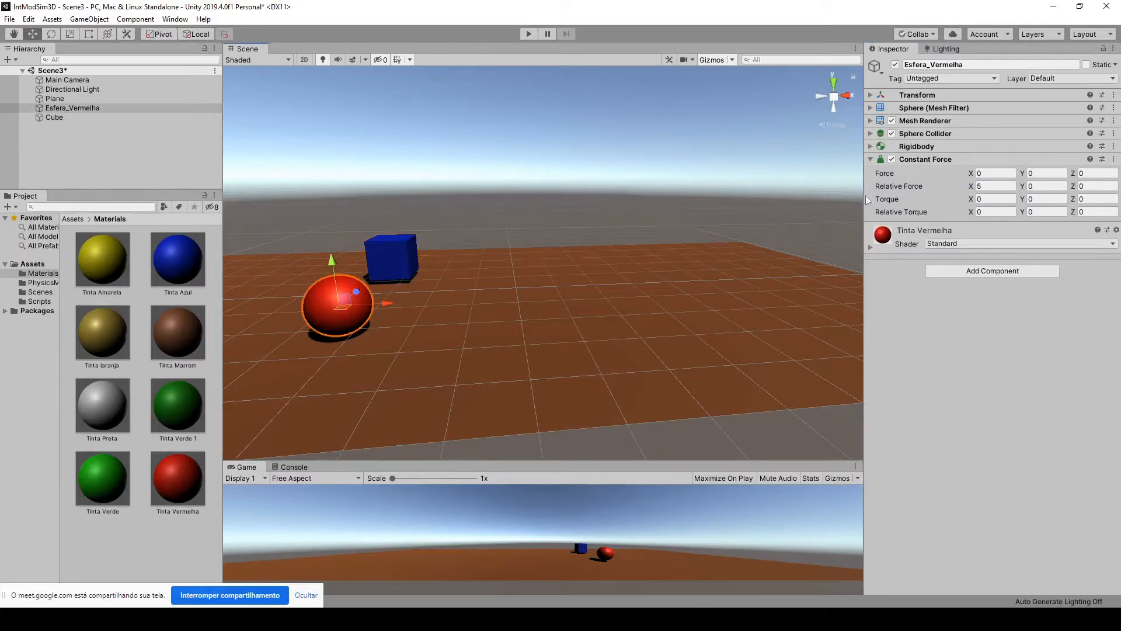
pyautogui.click(993, 186)
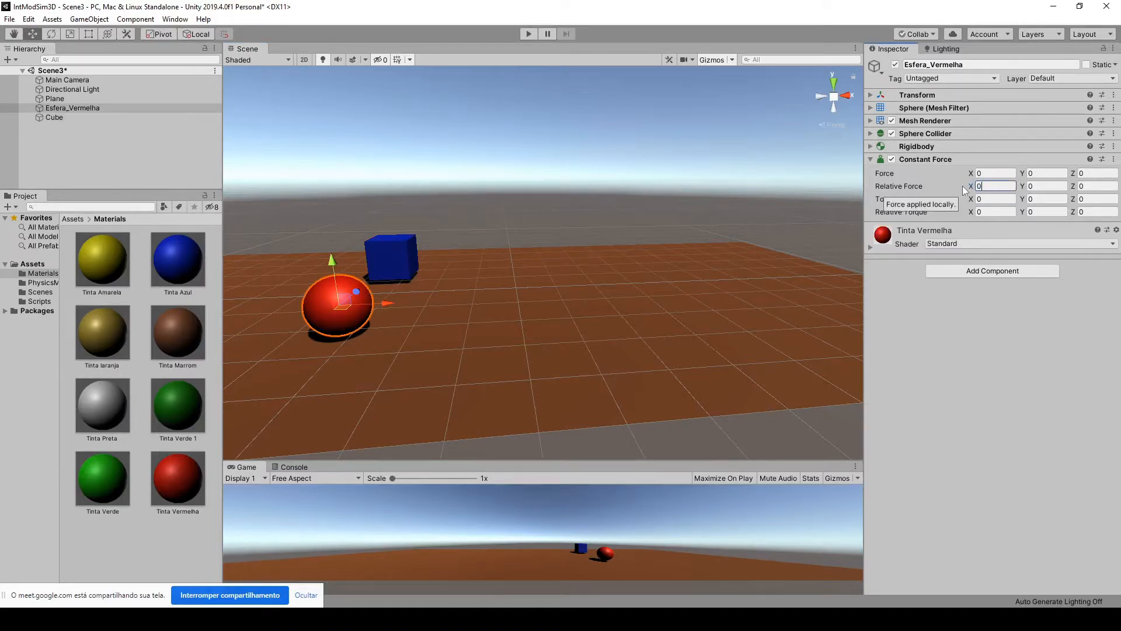
pyautogui.click(462, 202)
pyautogui.click(397, 265)
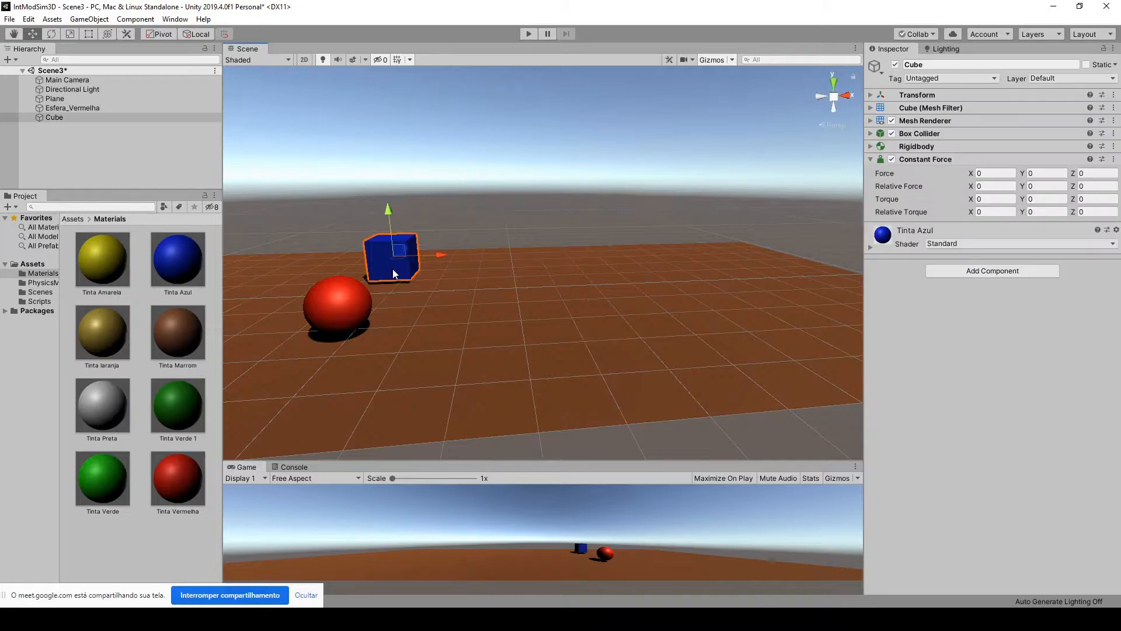
pyautogui.click(348, 303)
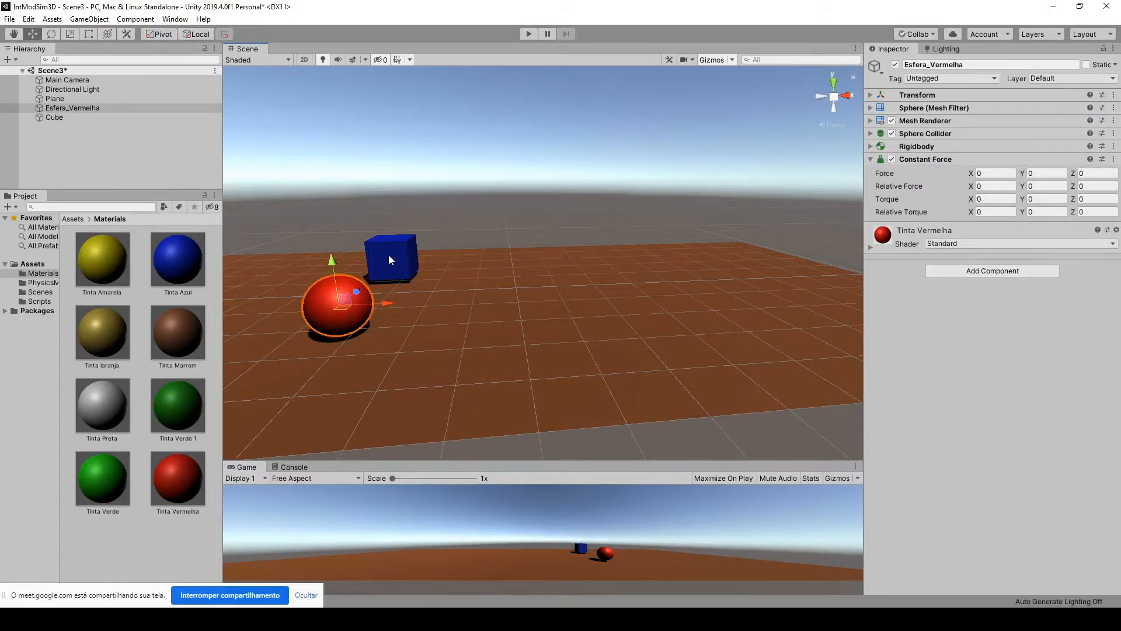
# Step: Set the blue cube's constant Torque Z to 10 after comparing its axes with the red sphere's
pyautogui.click(391, 259)
pyautogui.keyDown('ctrl'); pyautogui.click(355, 306); pyautogui.keyUp('ctrl')
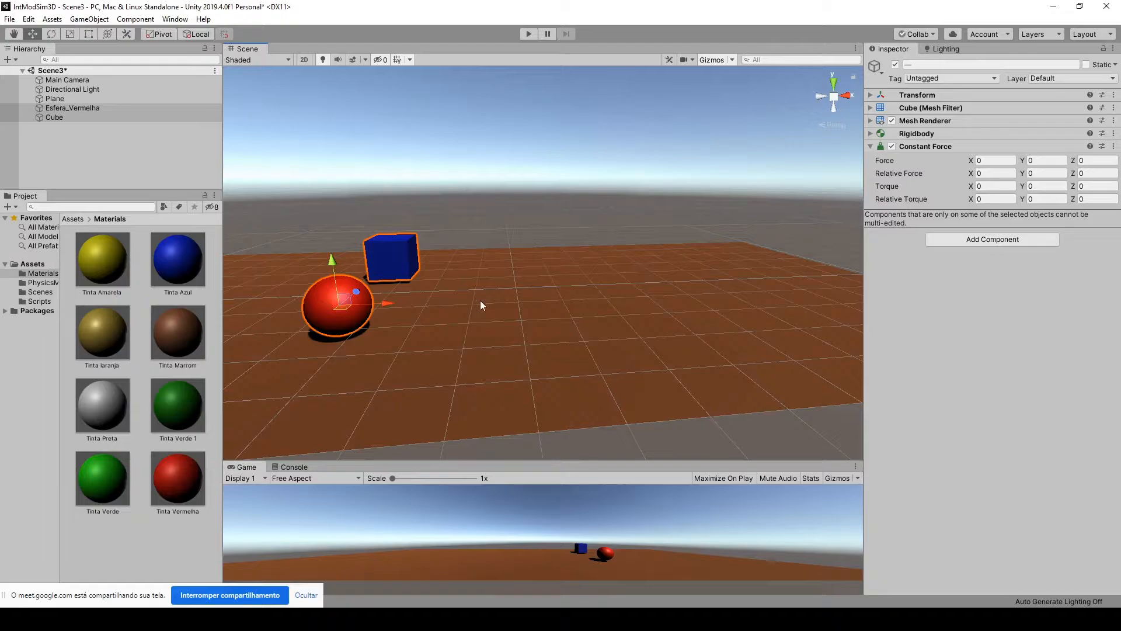
pyautogui.moveTo(482, 305); pyautogui.dragTo(409, 323, button='right')
pyautogui.moveTo(575, 254); pyautogui.dragTo(358, 333, button='middle')
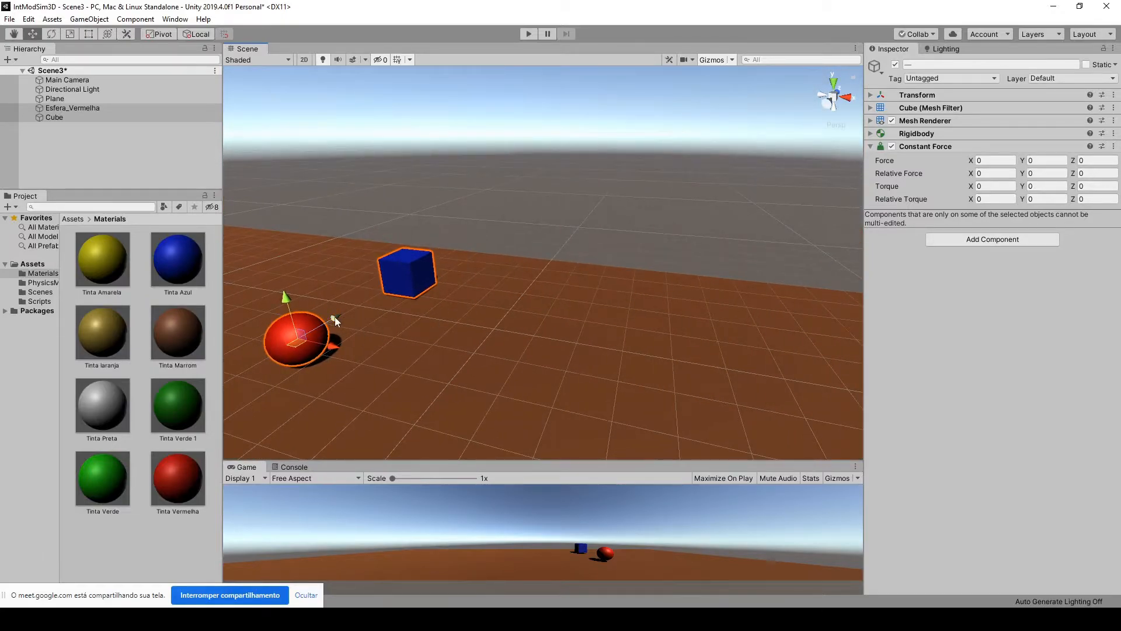
pyautogui.click(427, 272)
pyautogui.moveTo(577, 383); pyautogui.dragTo(678, 351, button='middle')
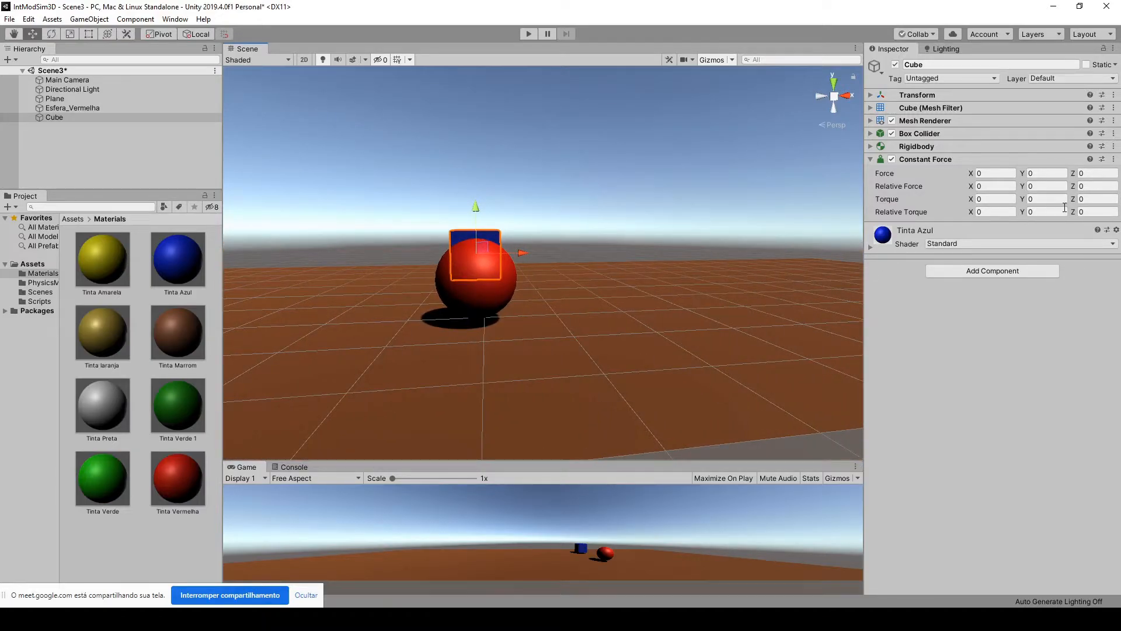
pyautogui.click(1096, 199)
pyautogui.write('1')
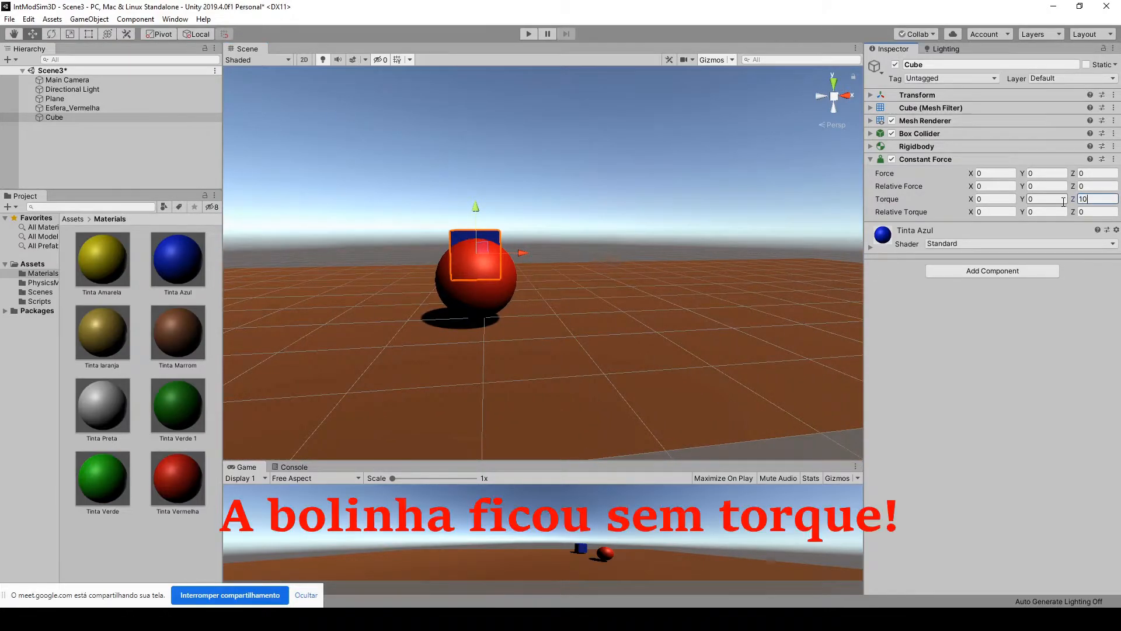
pyautogui.click(692, 197)
# Step: Run the scene to watch the cube's torque, inspect the cube and sphere during playback, and stop it
pyautogui.scroll(-3, 626, 240)
pyautogui.scroll(8, 643, 274)
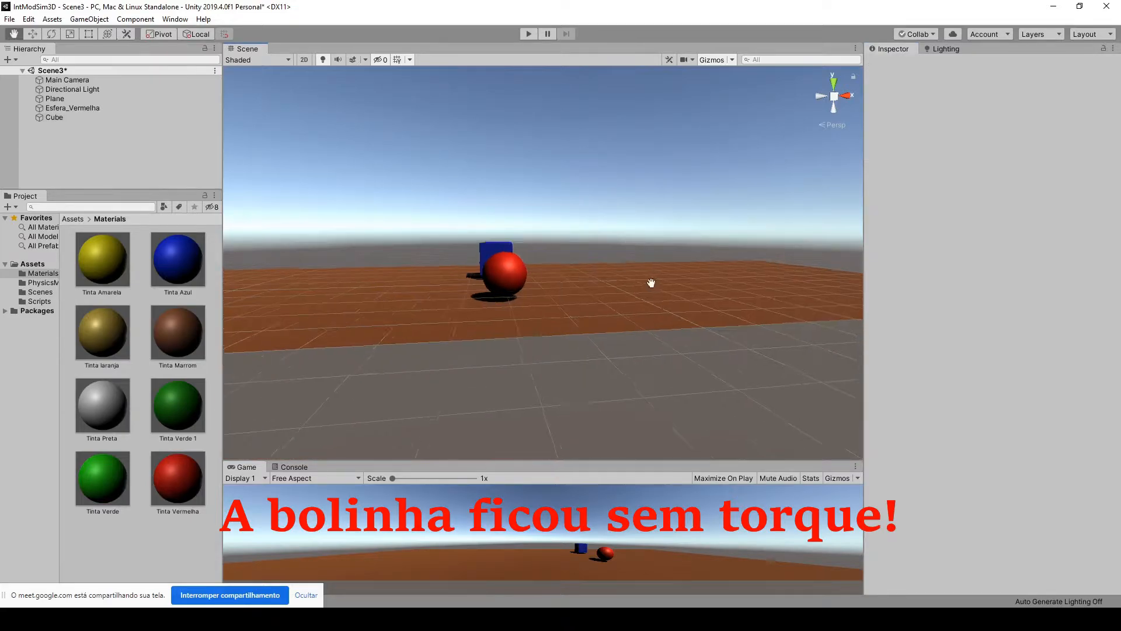
pyautogui.scroll(-4, 489, 347)
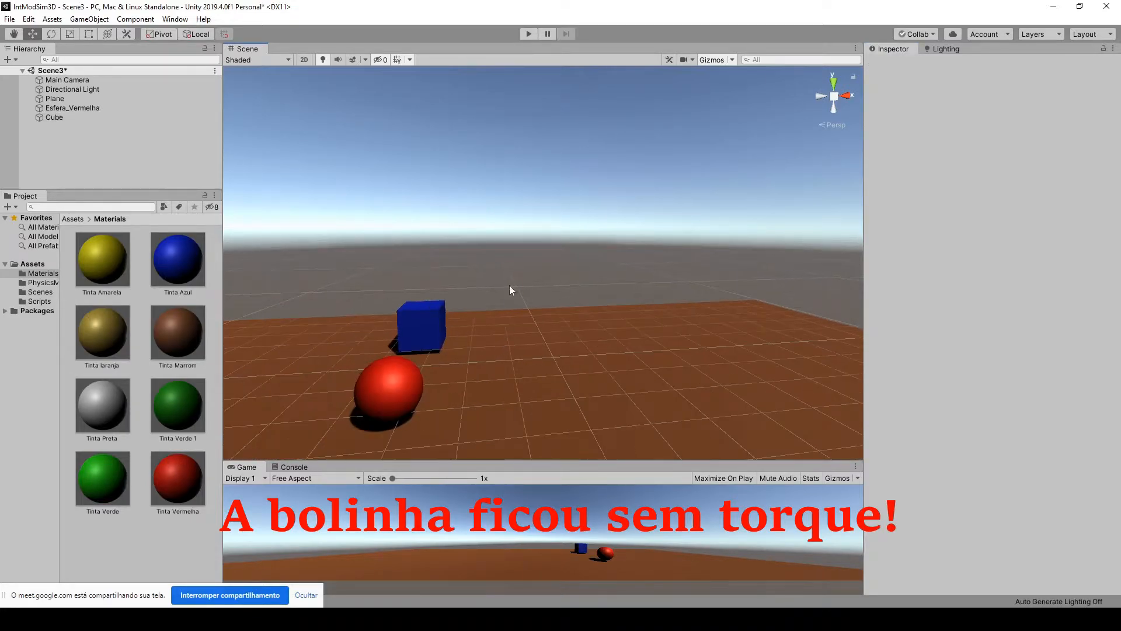
pyautogui.click(533, 34)
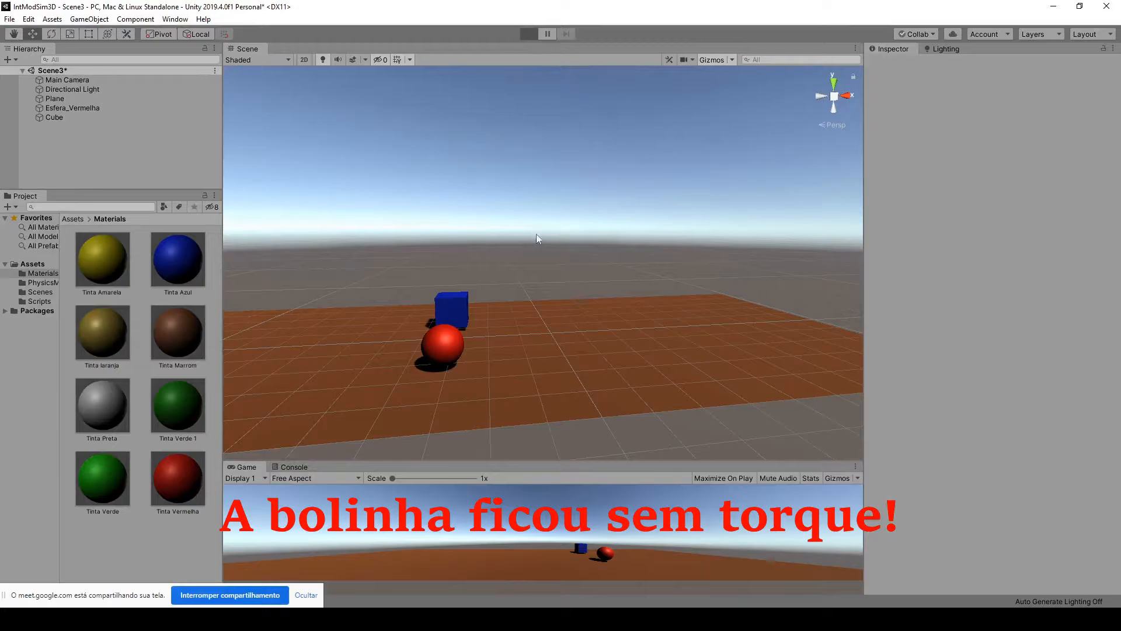
pyautogui.moveTo(563, 362); pyautogui.dragTo(507, 370, button='right')
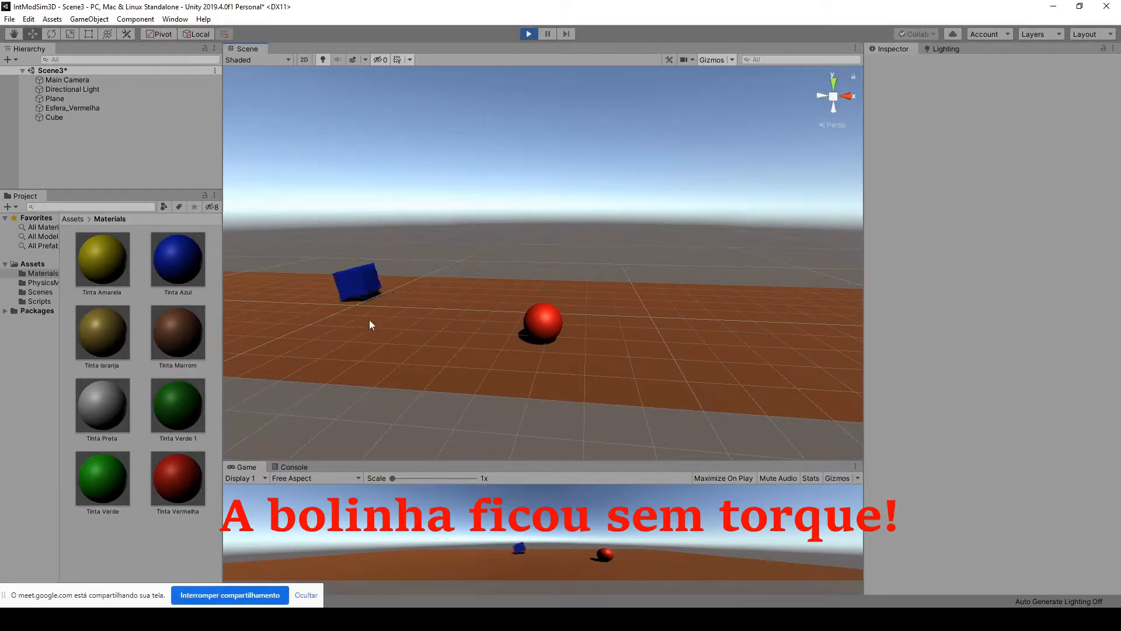
pyautogui.moveTo(369, 320); pyautogui.dragTo(340, 320, button='right')
pyautogui.click(349, 268)
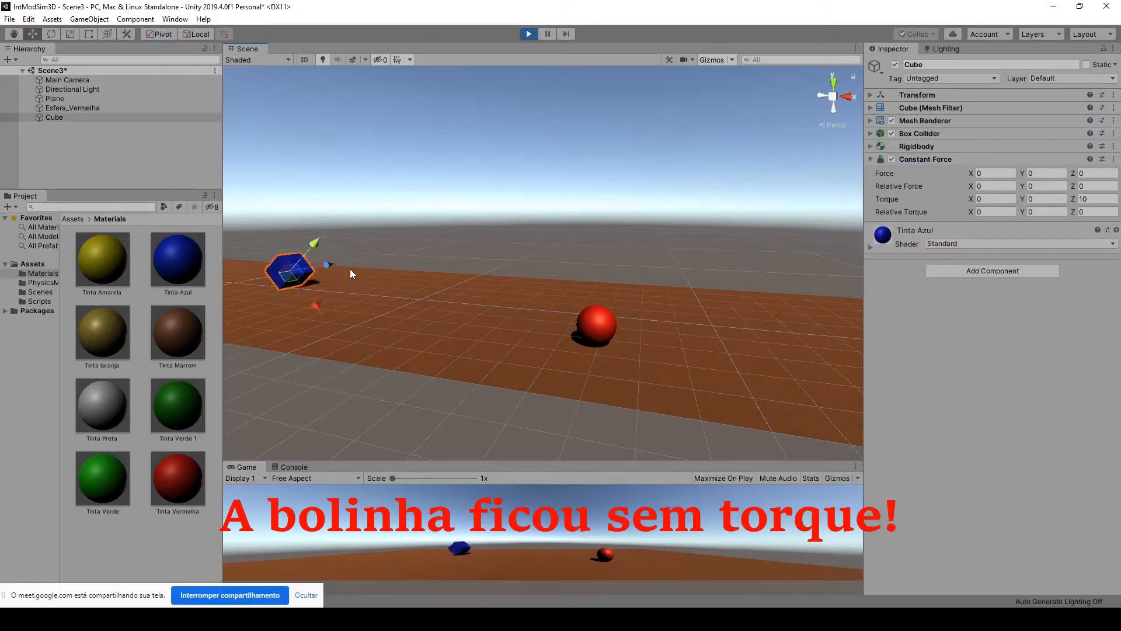
pyautogui.click(598, 327)
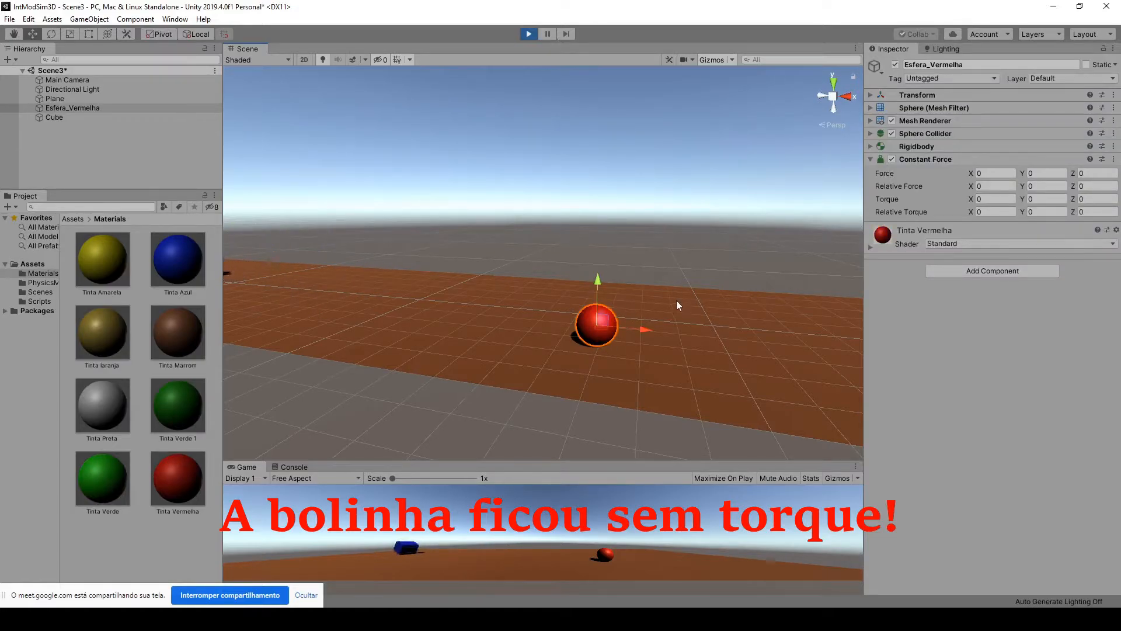
pyautogui.click(587, 335)
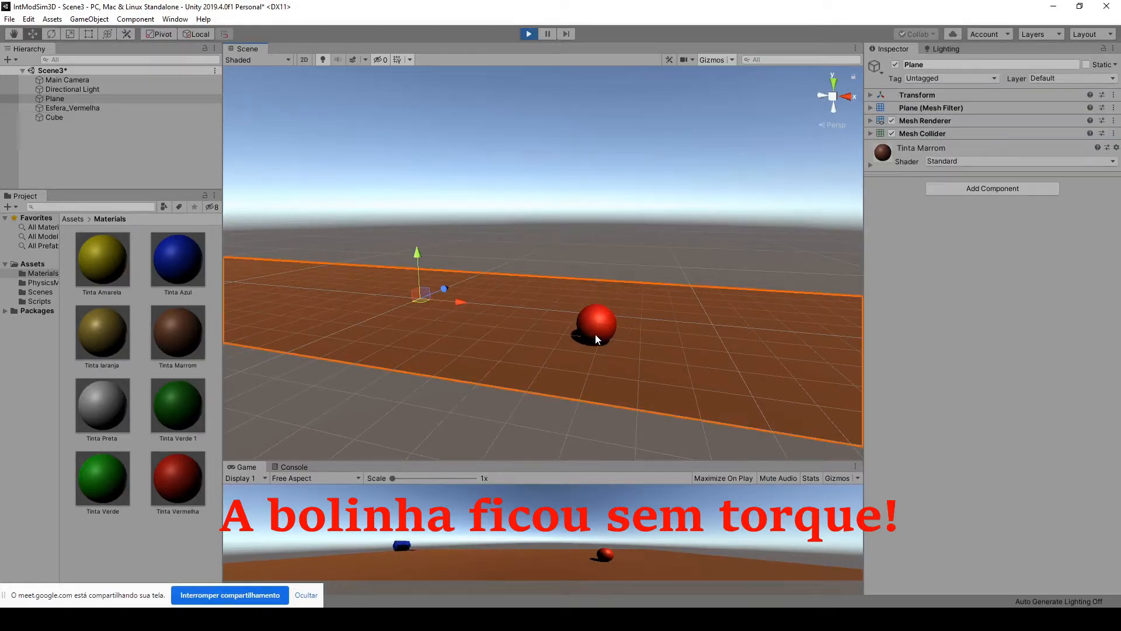
pyautogui.click(529, 34)
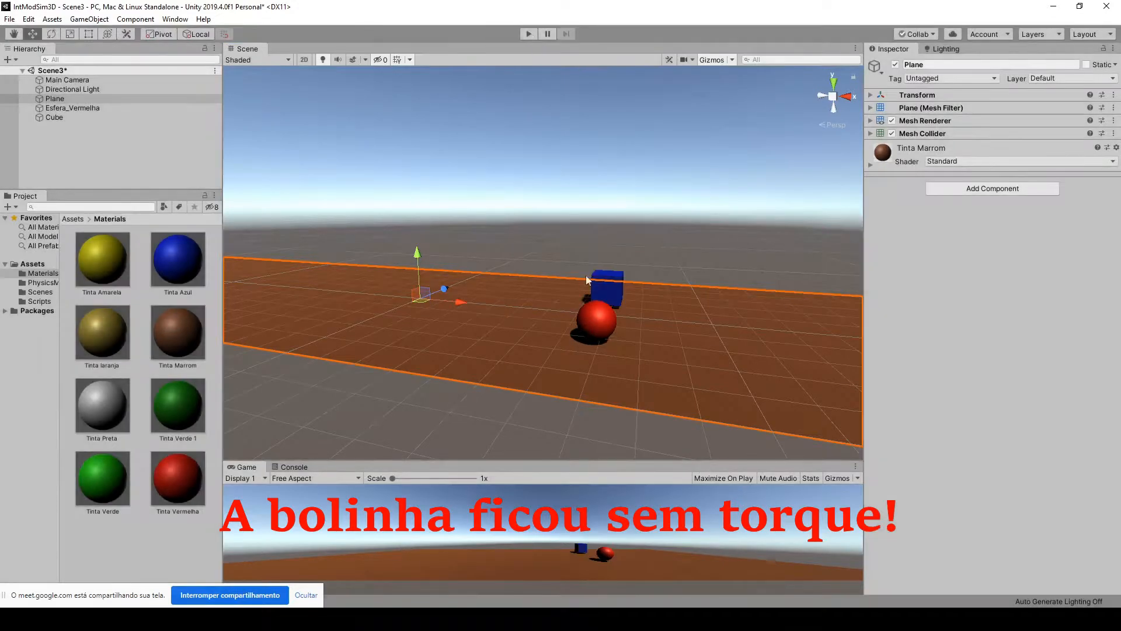
# Step: Set the red sphere's constant Torque Z to -10
pyautogui.click(606, 329)
pyautogui.click(1071, 201)
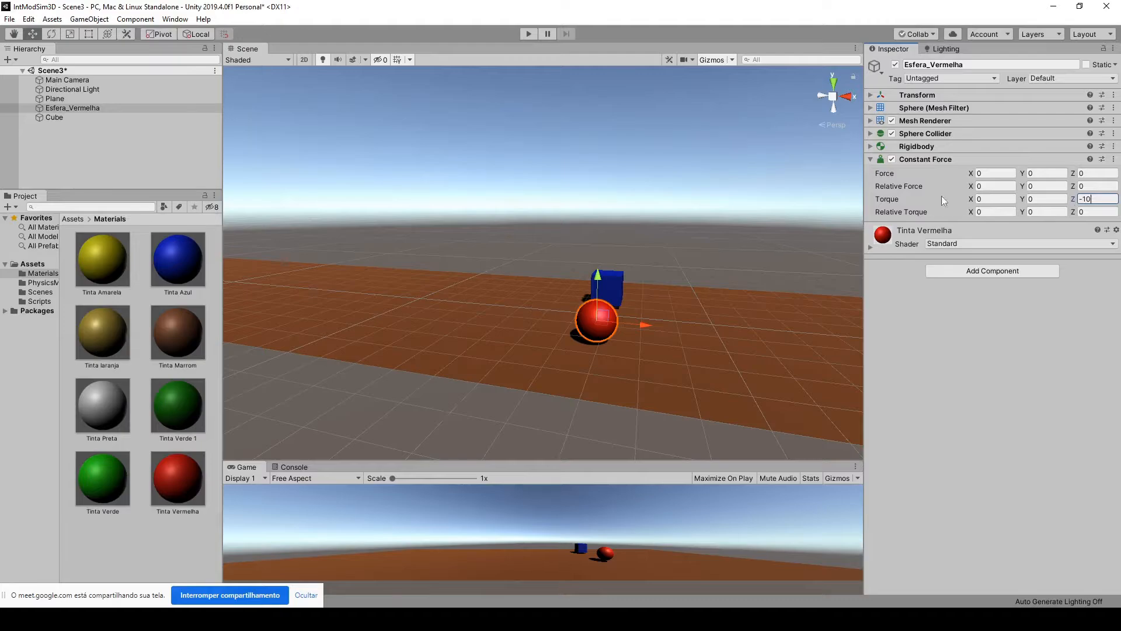
pyautogui.click(608, 171)
# Step: Run the scene with opposite torques on the sphere and cube, follow their motion, and stop playback
pyautogui.click(528, 34)
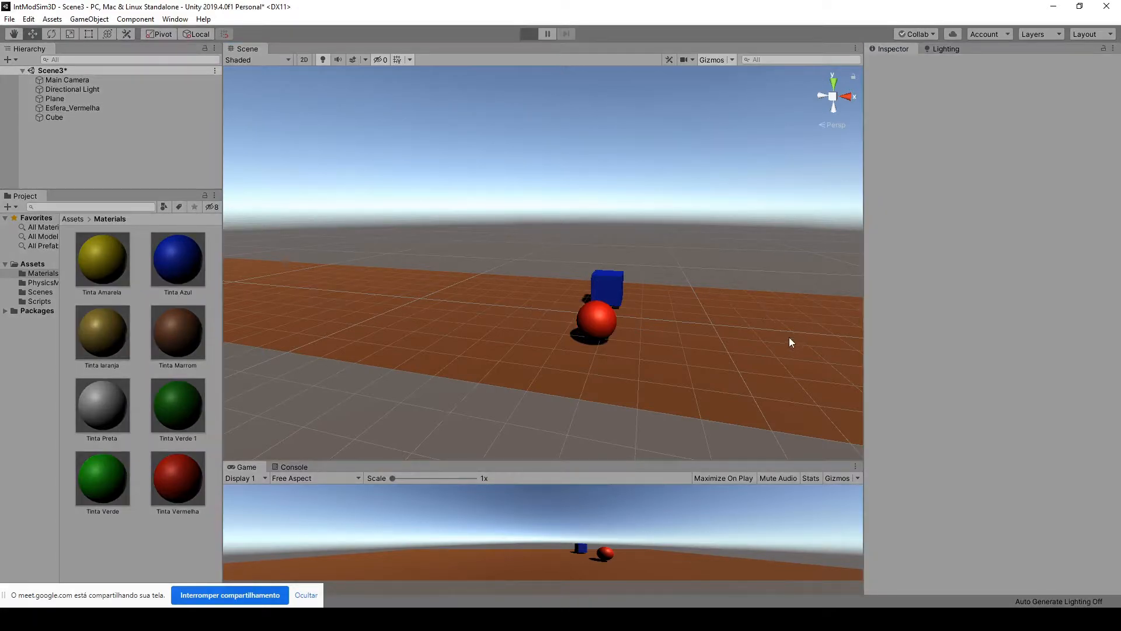
pyautogui.scroll(-8, 712, 384)
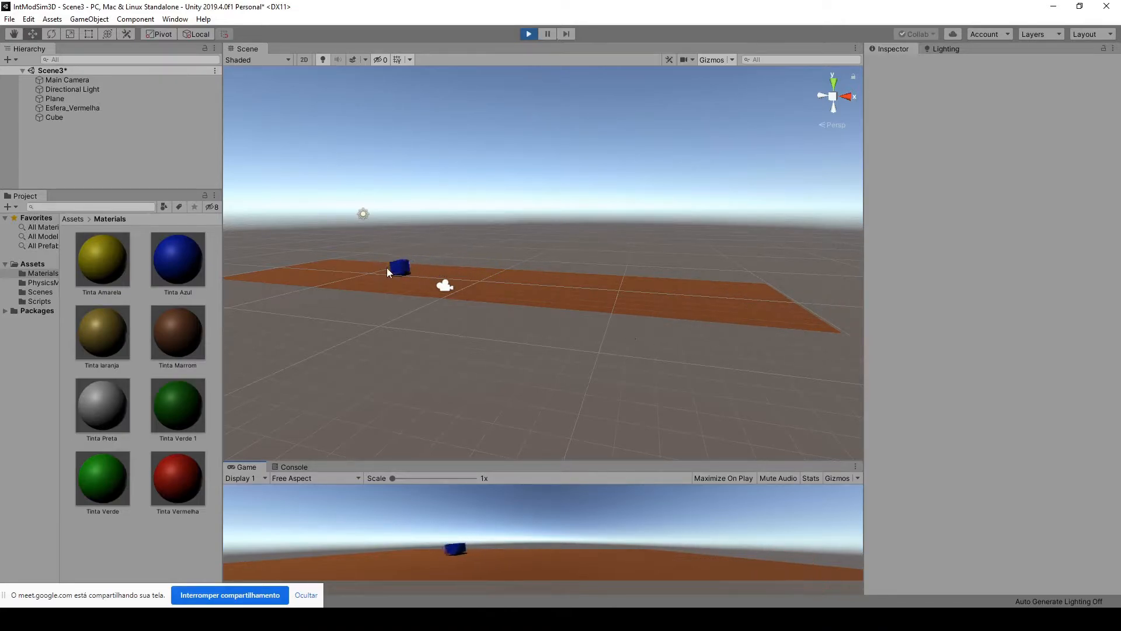
pyautogui.scroll(6, 452, 275)
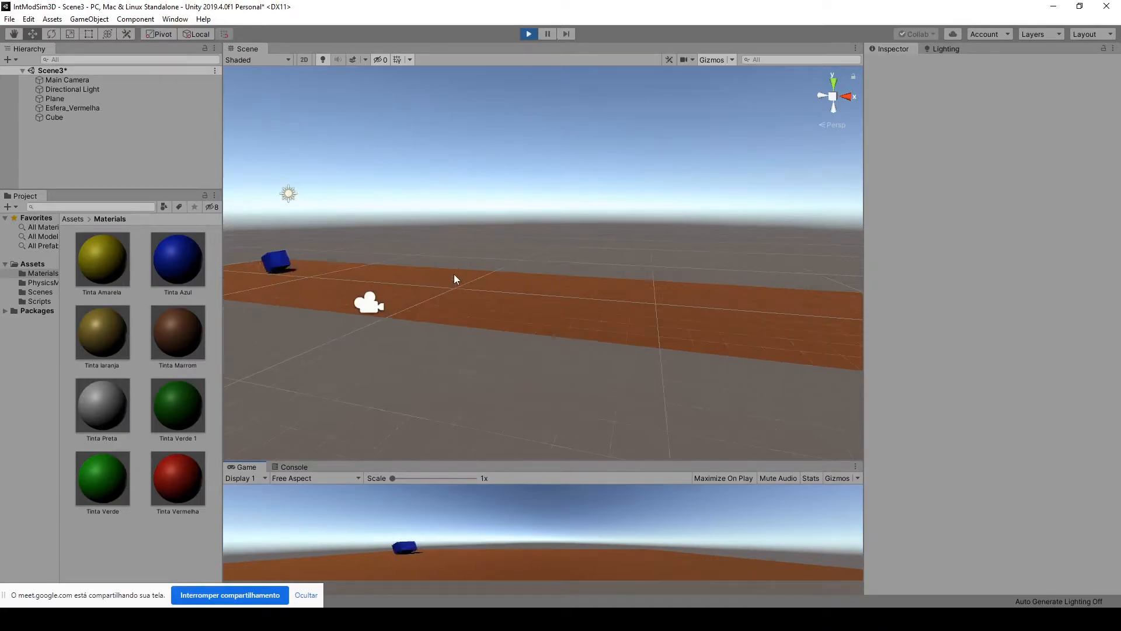
pyautogui.hotkey('ctrl', 'p')
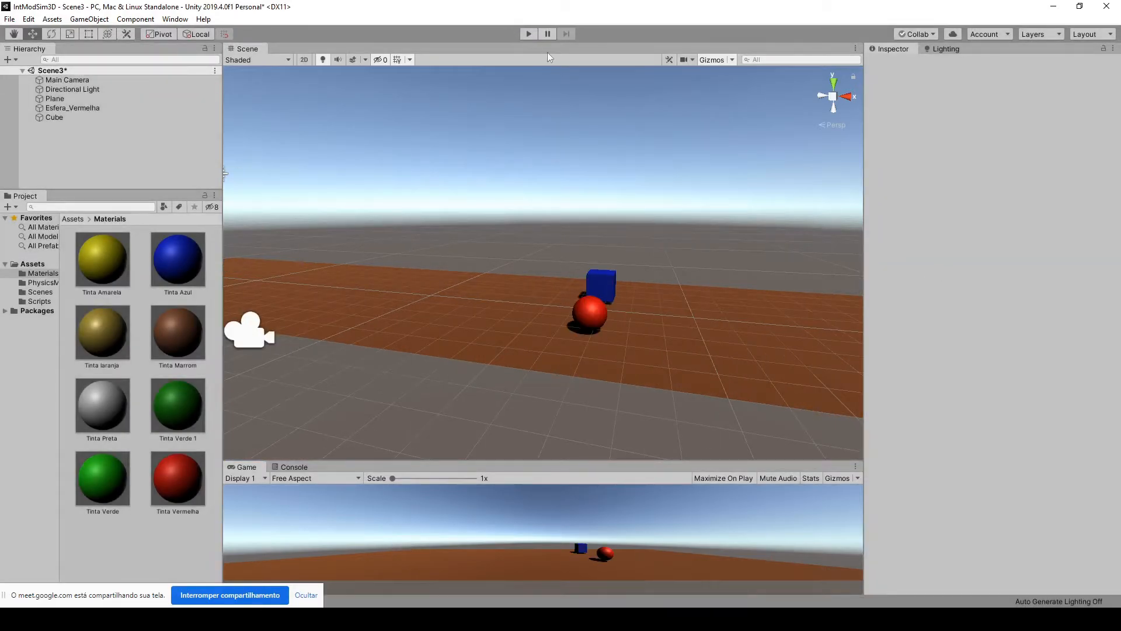
pyautogui.scroll(-2, 717, 300)
# Step: Open the red sphere's Relative Torque Z value for editing, and run and stop the scene again
pyautogui.click(592, 314)
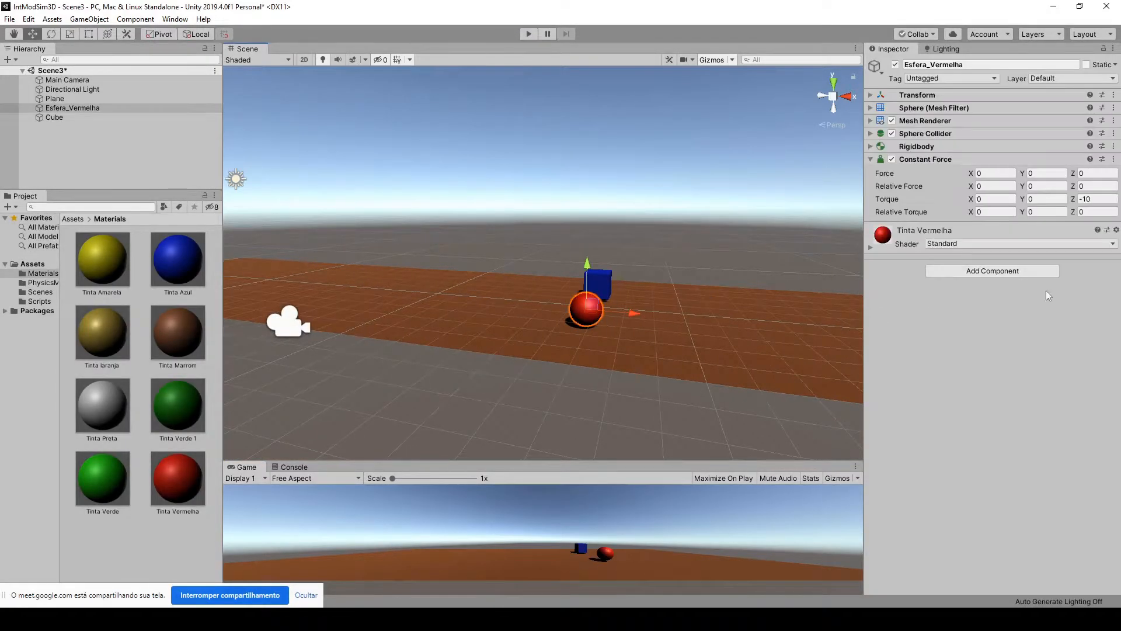
pyautogui.click(1088, 213)
pyautogui.click(1093, 211)
pyautogui.click(623, 176)
pyautogui.click(529, 33)
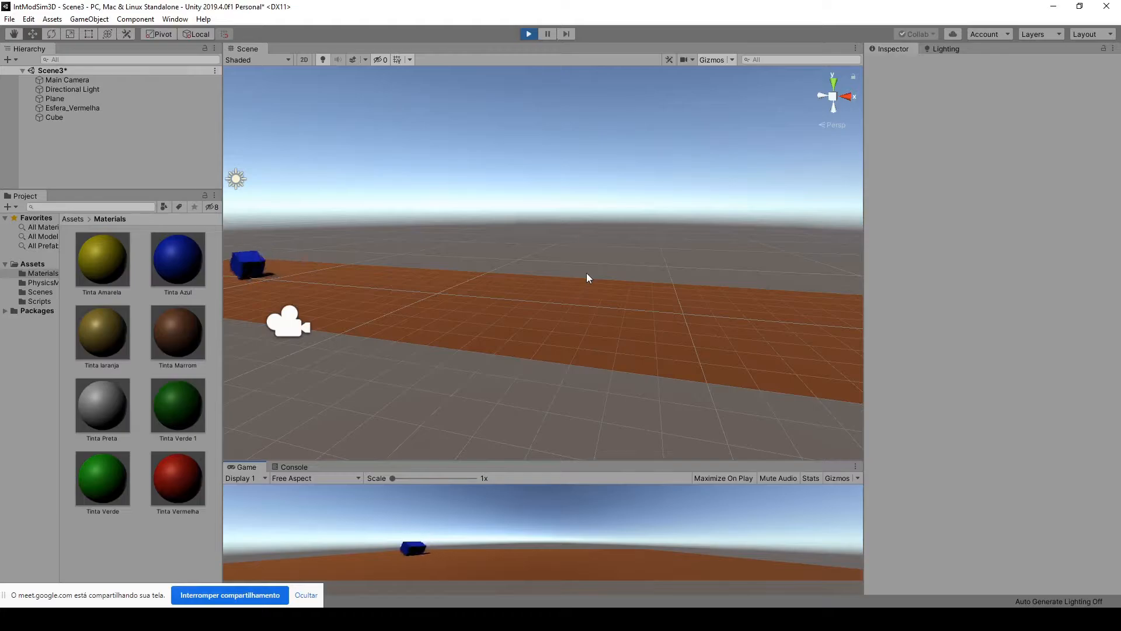
pyautogui.click(528, 34)
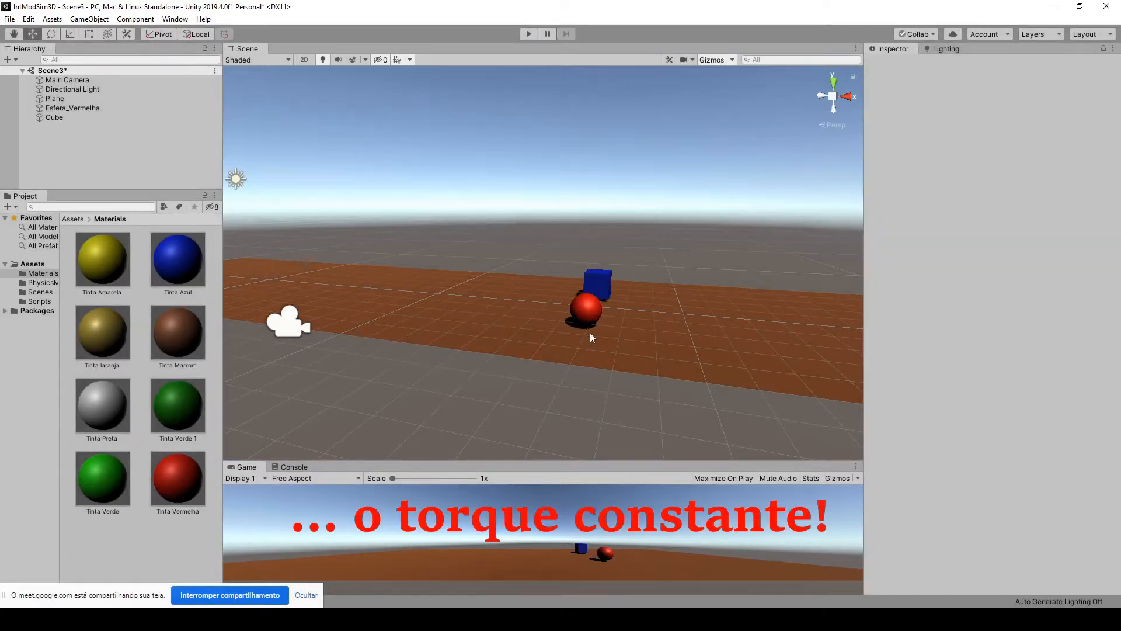
pyautogui.keyDown('alt'); pyautogui.moveTo(589, 332); pyautogui.dragTo(638, 391); pyautogui.keyUp('alt')
pyautogui.moveTo(579, 379)
pyautogui.mouseDown(button='middle')
pyautogui.moveTo(593, 380)
pyautogui.moveTo(580, 406)
pyautogui.moveTo(573, 360)
pyautogui.mouseUp(button='middle')
pyautogui.scroll(5, 584, 400)
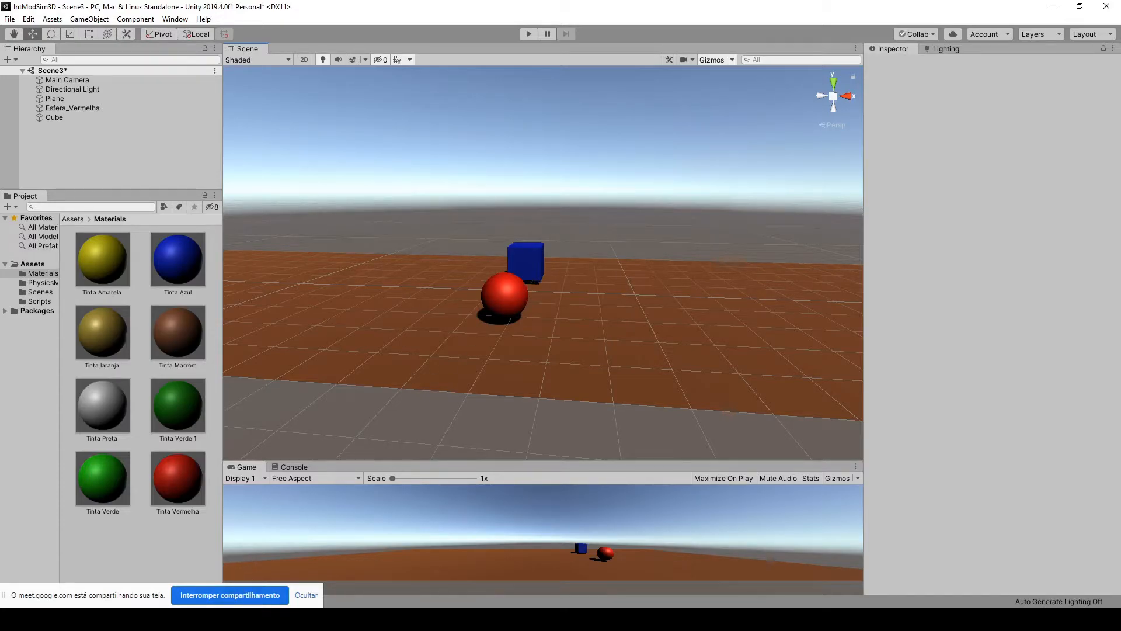
pyautogui.click(158, 619)
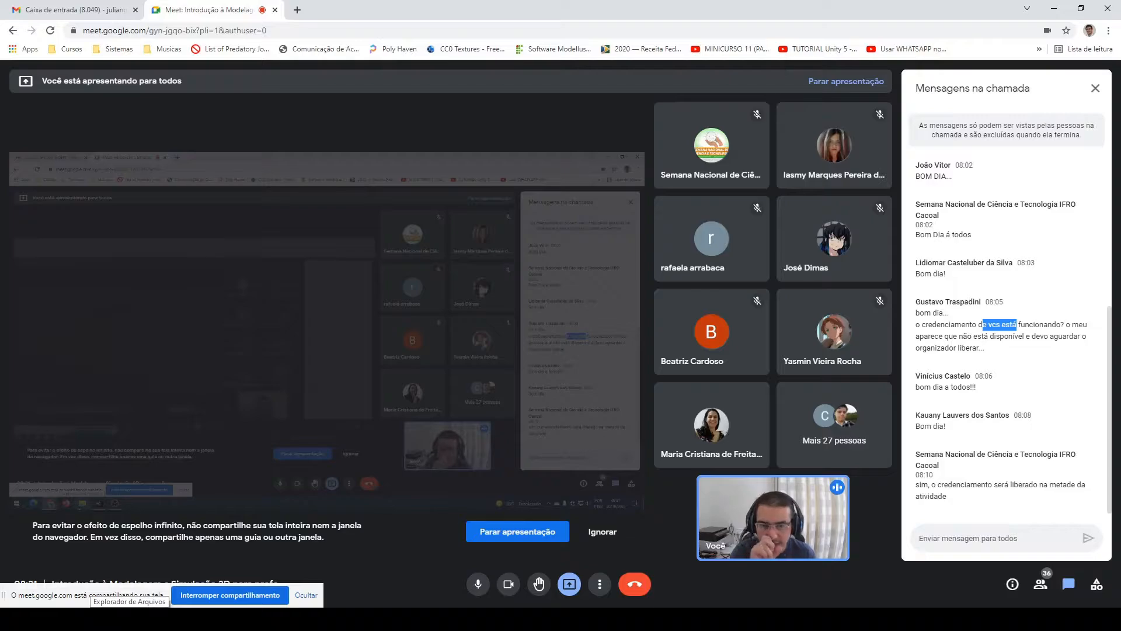
pyautogui.moveTo(73, 619)
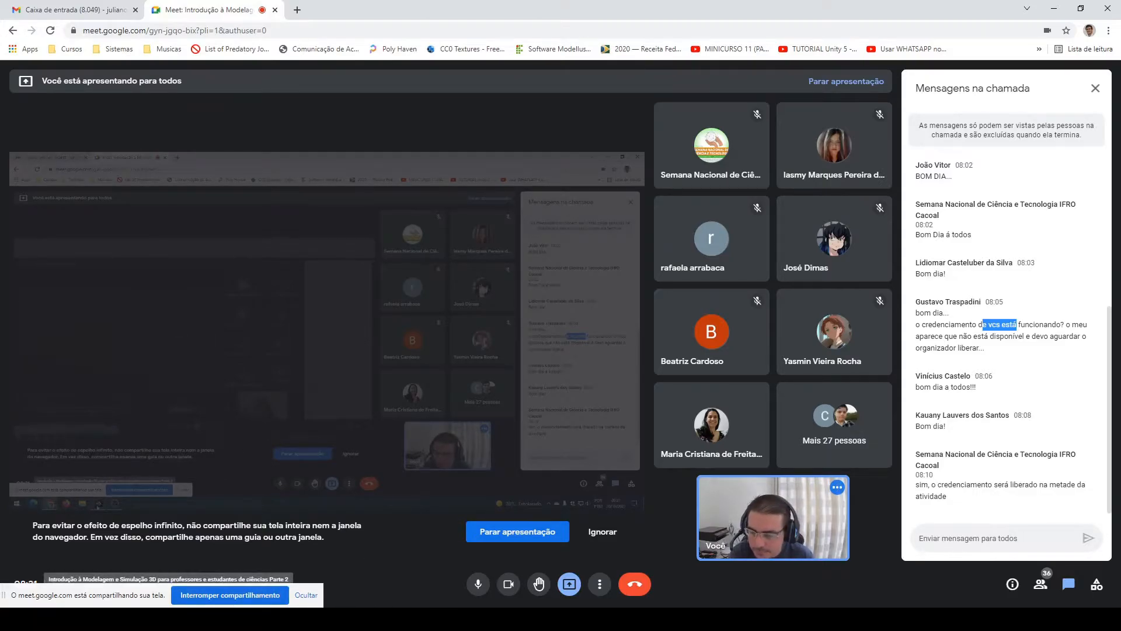
pyautogui.click(159, 619)
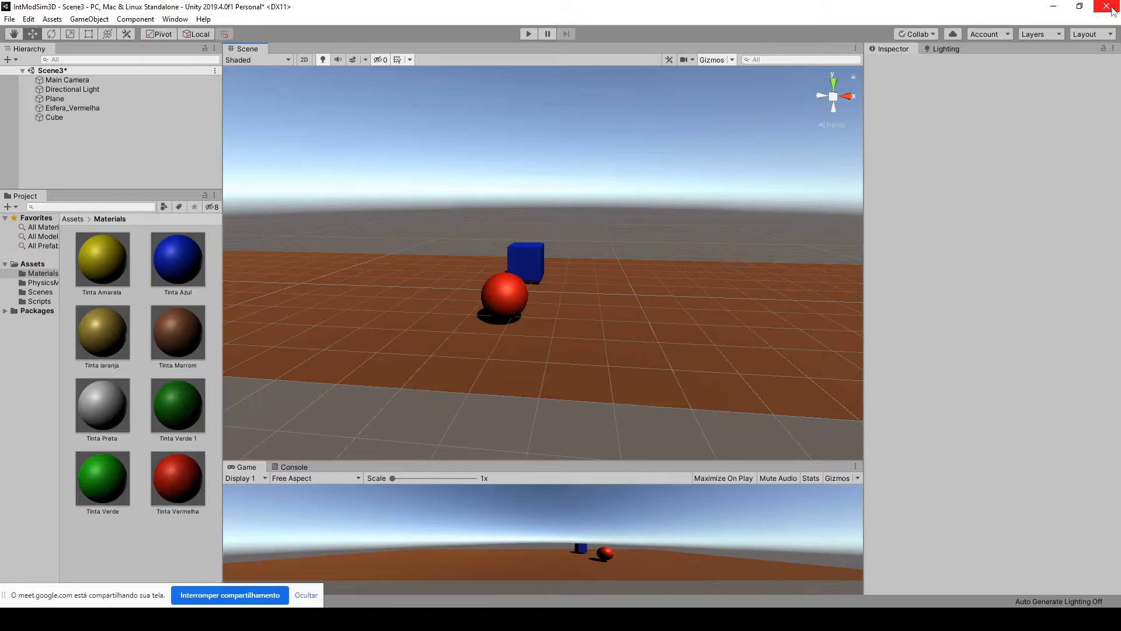
# Step: Close the IntModSim3D project without saving the Scene3 changes, and minimize the Meet browser window
pyautogui.click(1110, 9)
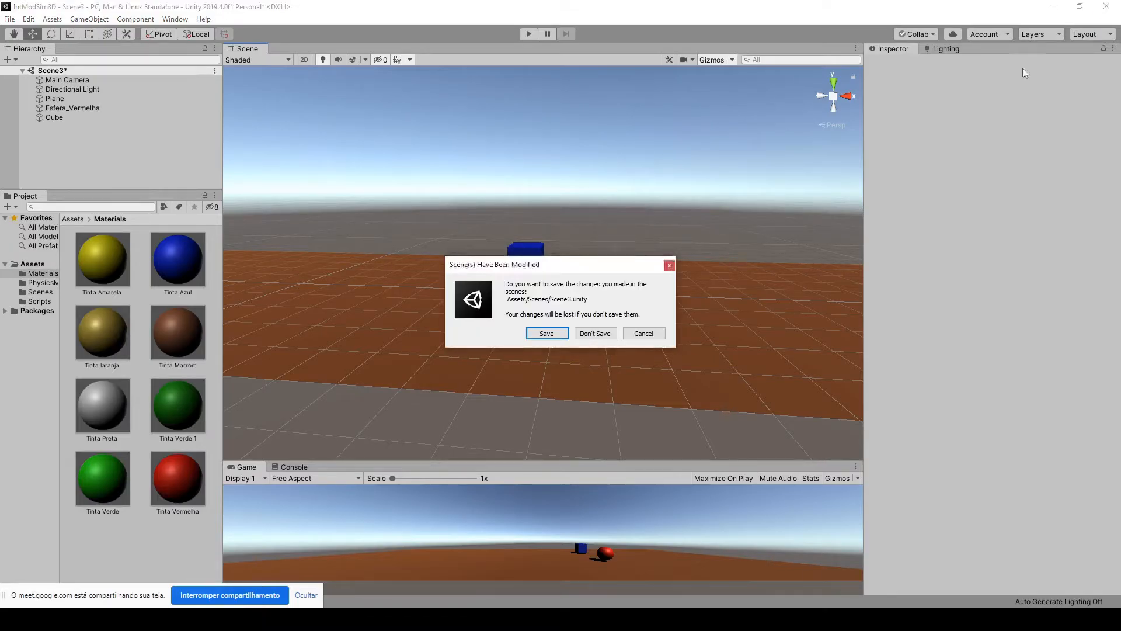
pyautogui.click(605, 338)
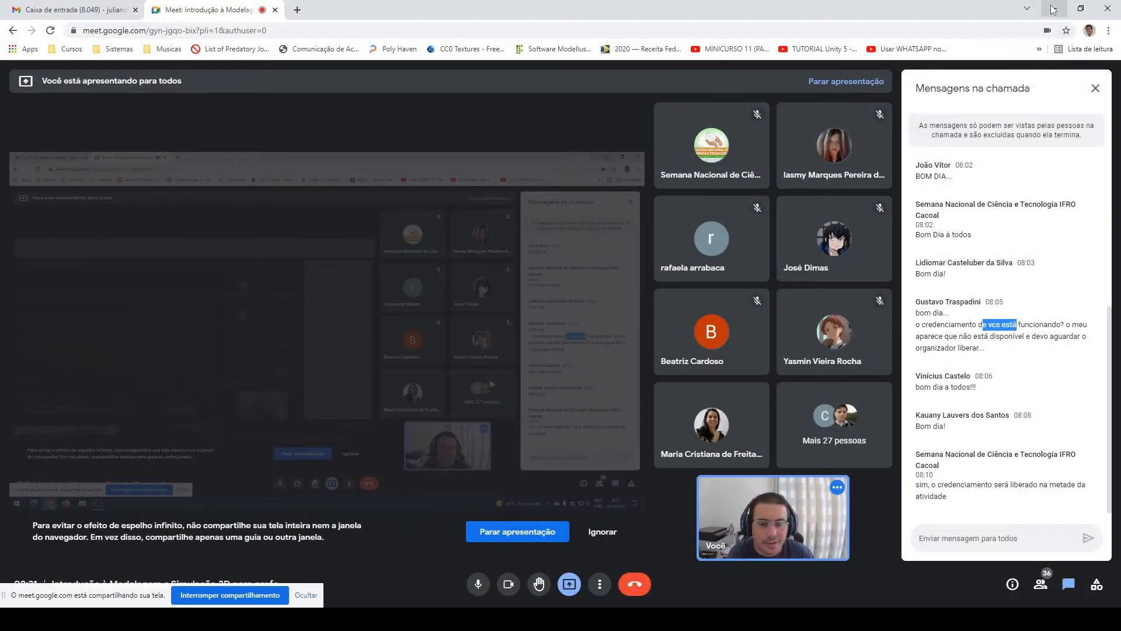
pyautogui.click(1053, 9)
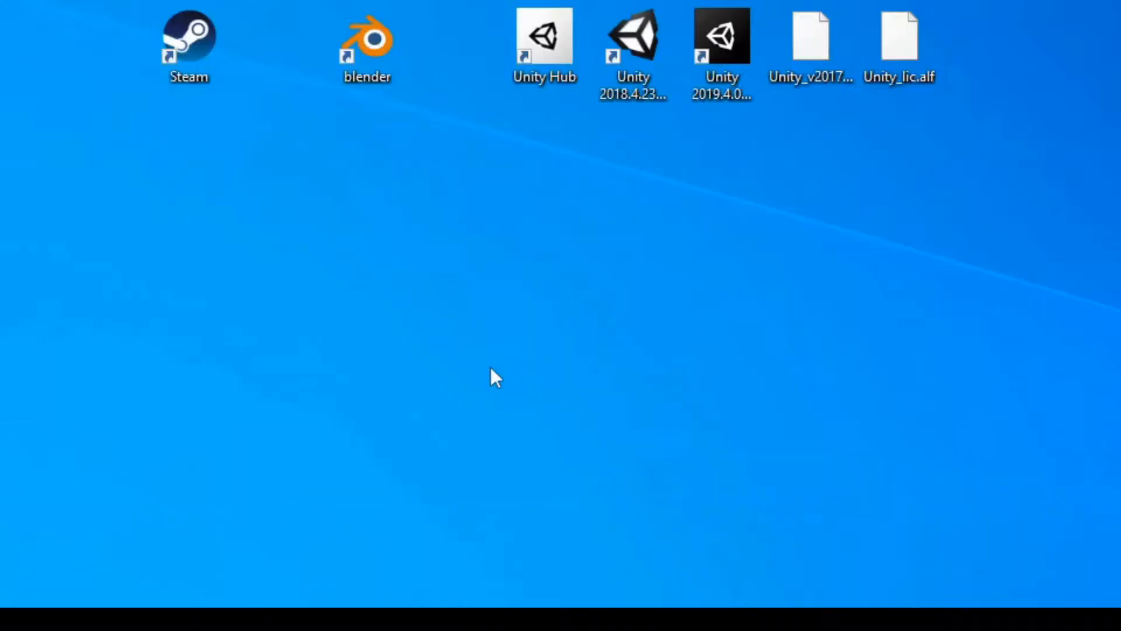
# Step: Launch Unity Hub and start a new project with Unity version 2019.4.0f1
pyautogui.doubleClick(545, 58)
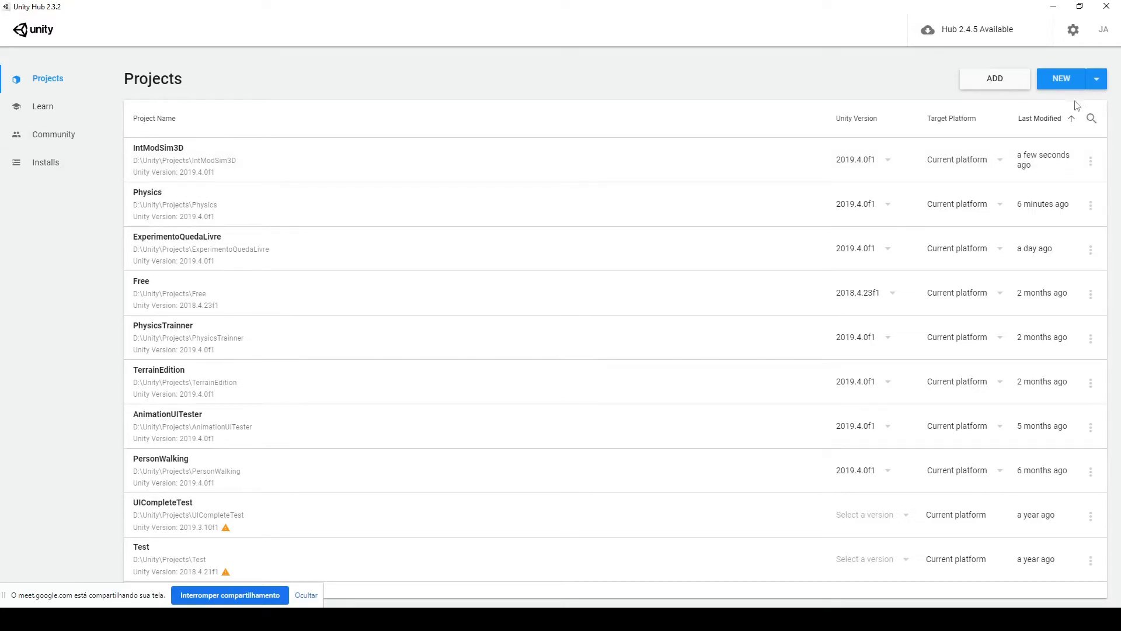
pyautogui.click(1096, 79)
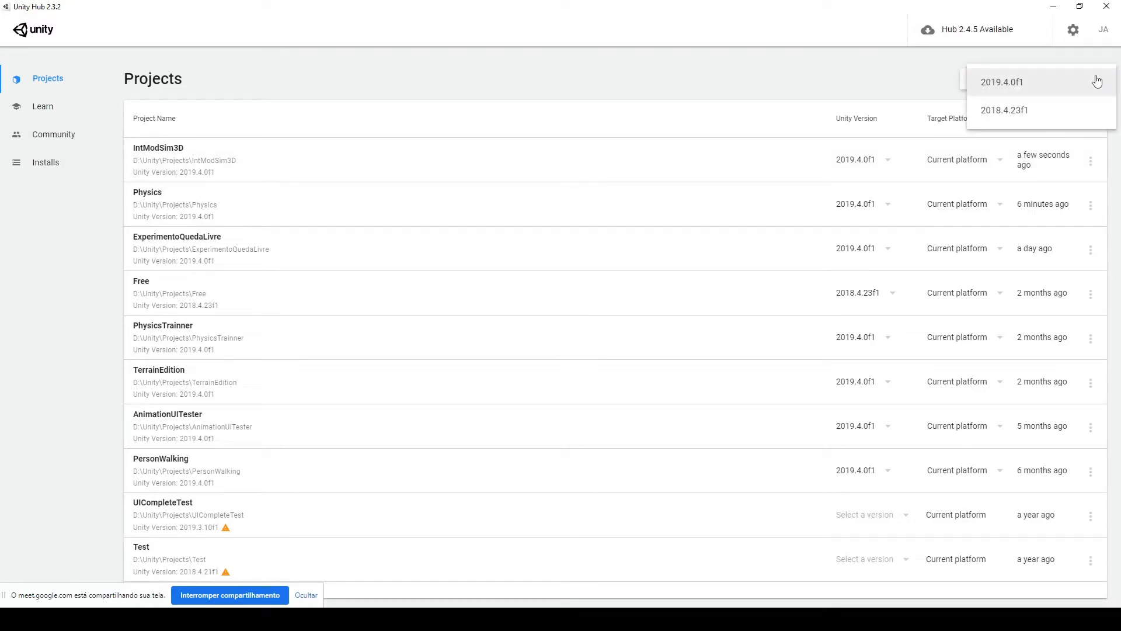
pyautogui.click(1013, 84)
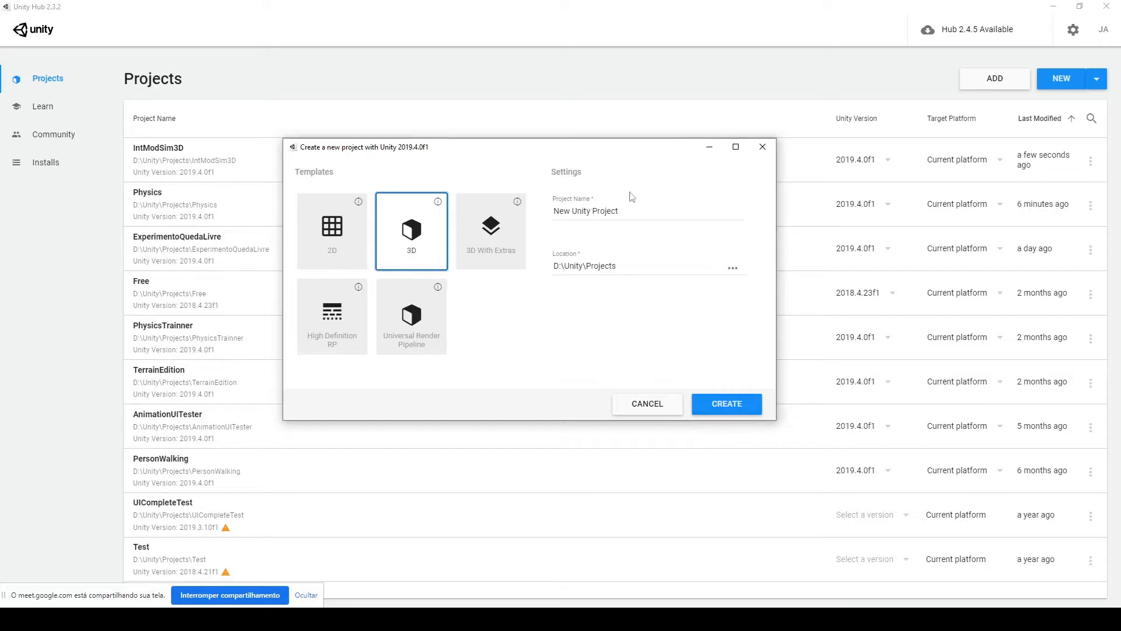
# Step: Name the new project Termometro and create it from the 3D template in D:\Unity\Projects
pyautogui.tripleClick(629, 210)
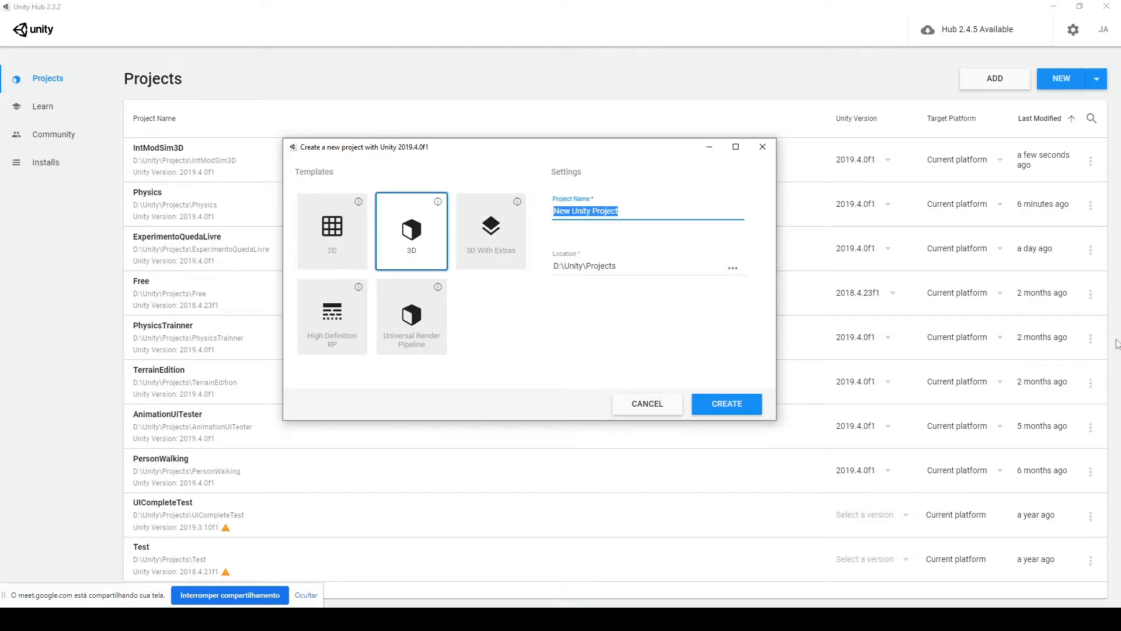
pyautogui.write('M')
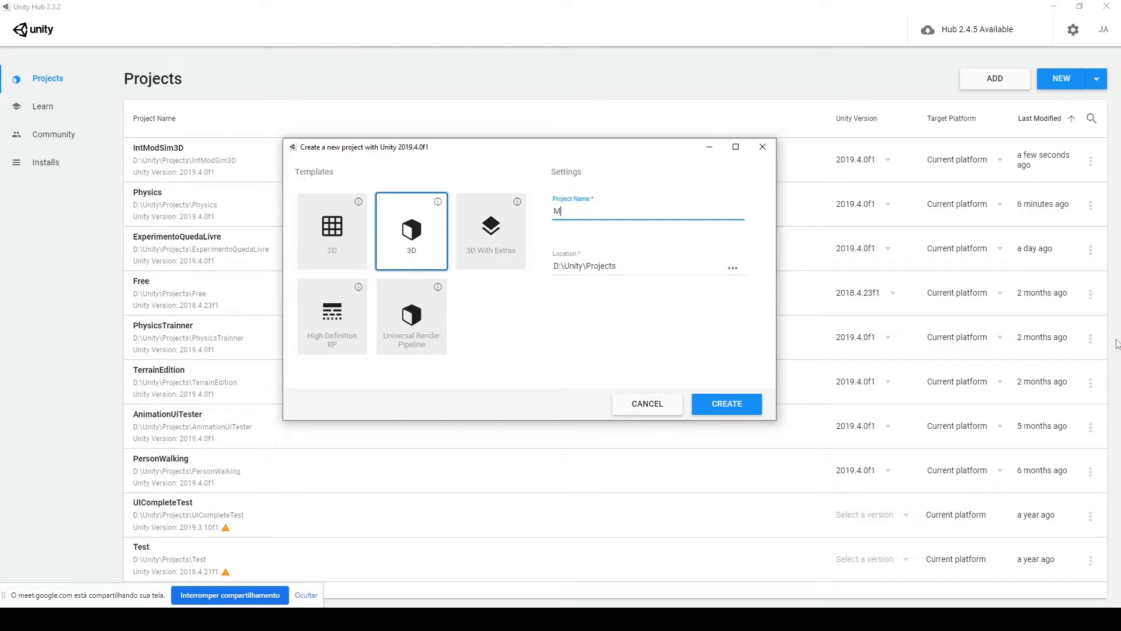
pyautogui.write('edird')
pyautogui.press('BackSpace')
pyautogui.press('BackSpace')
pyautogui.write('d')
pyautogui.press('BackSpace')
pyautogui.press('BackSpace')
pyautogui.press('BackSpace')
pyautogui.press('BackSpace')
pyautogui.write('Termometro')
pyautogui.click(727, 404)
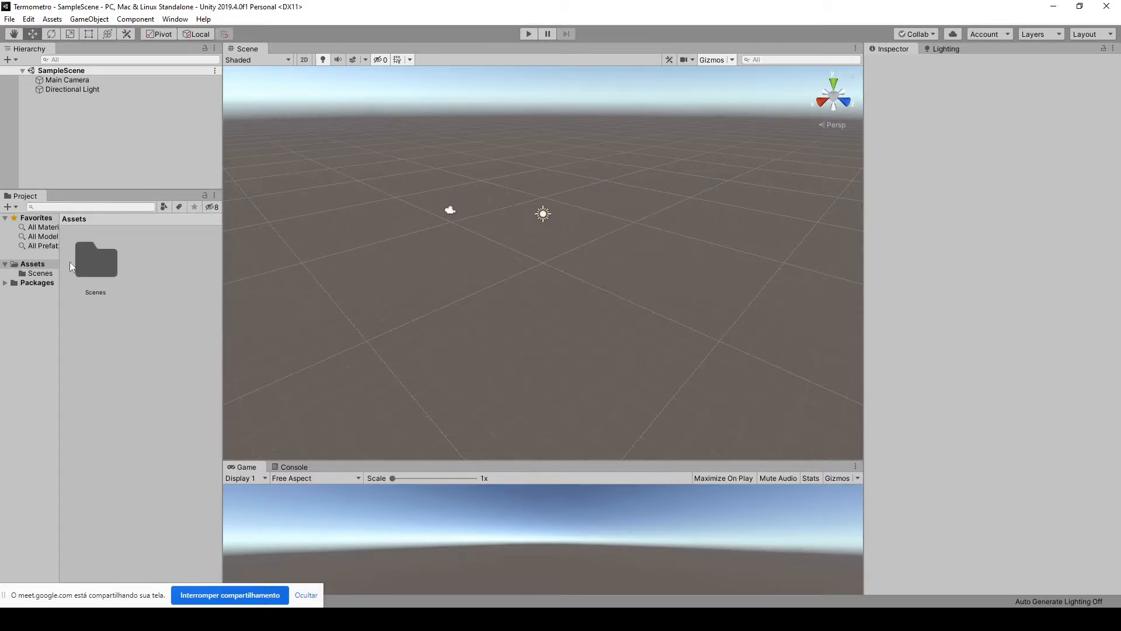
# Step: Open the Scenes folder in the Termometro project's assets
pyautogui.click(21, 268)
pyautogui.click(89, 257)
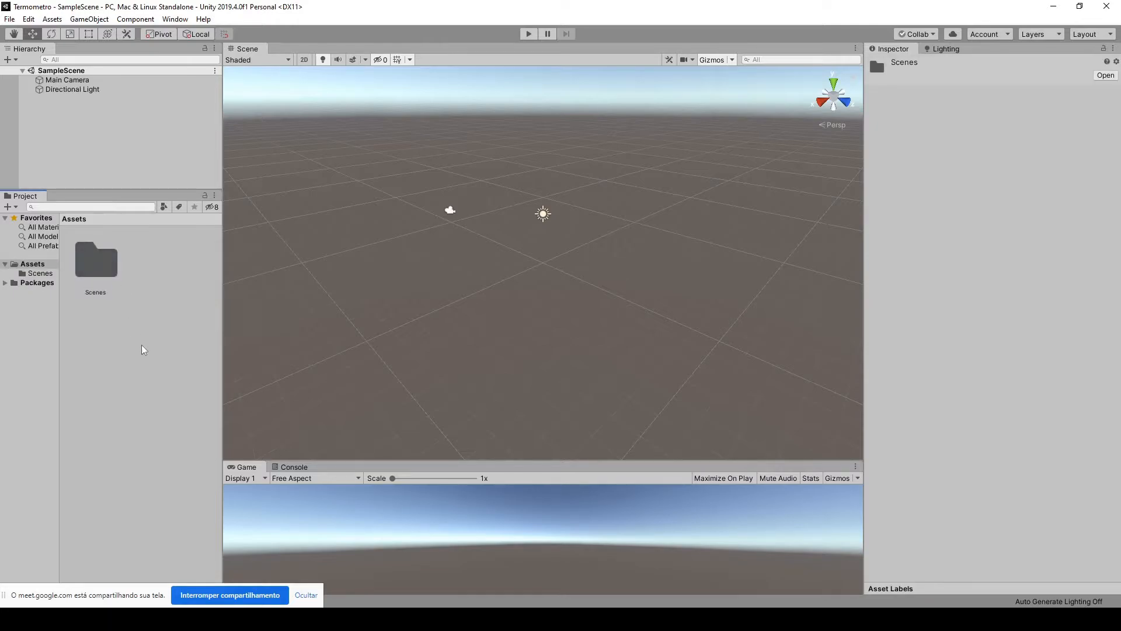
pyautogui.doubleClick(97, 260)
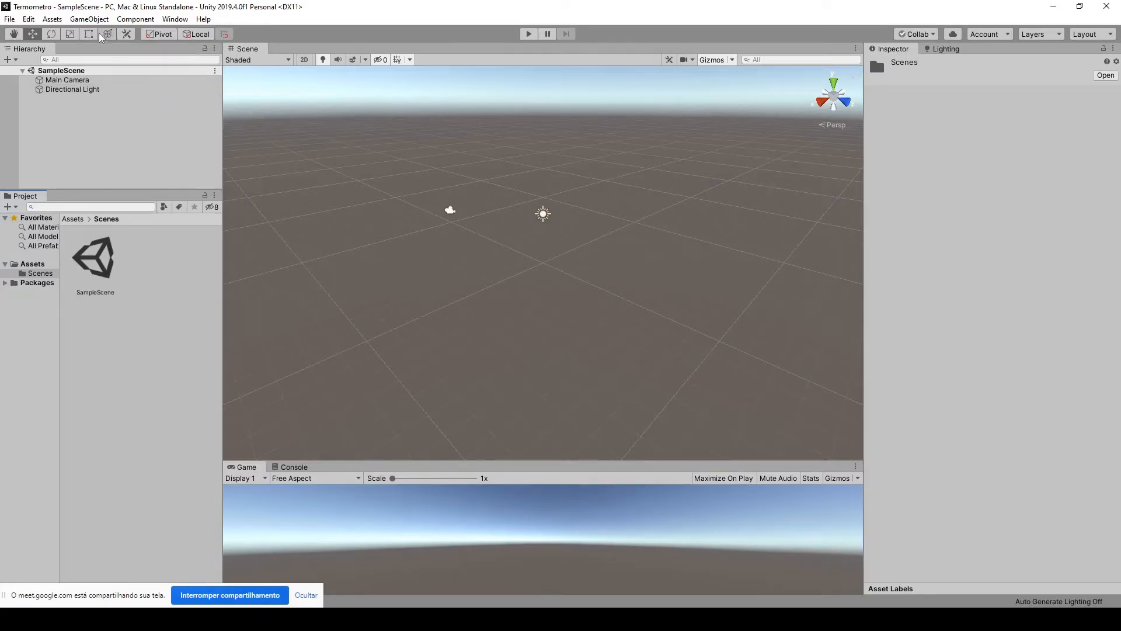
# Step: Add a cube and a sphere to the sample scene as 3D objects
pyautogui.click(89, 18)
pyautogui.moveTo(127, 67)
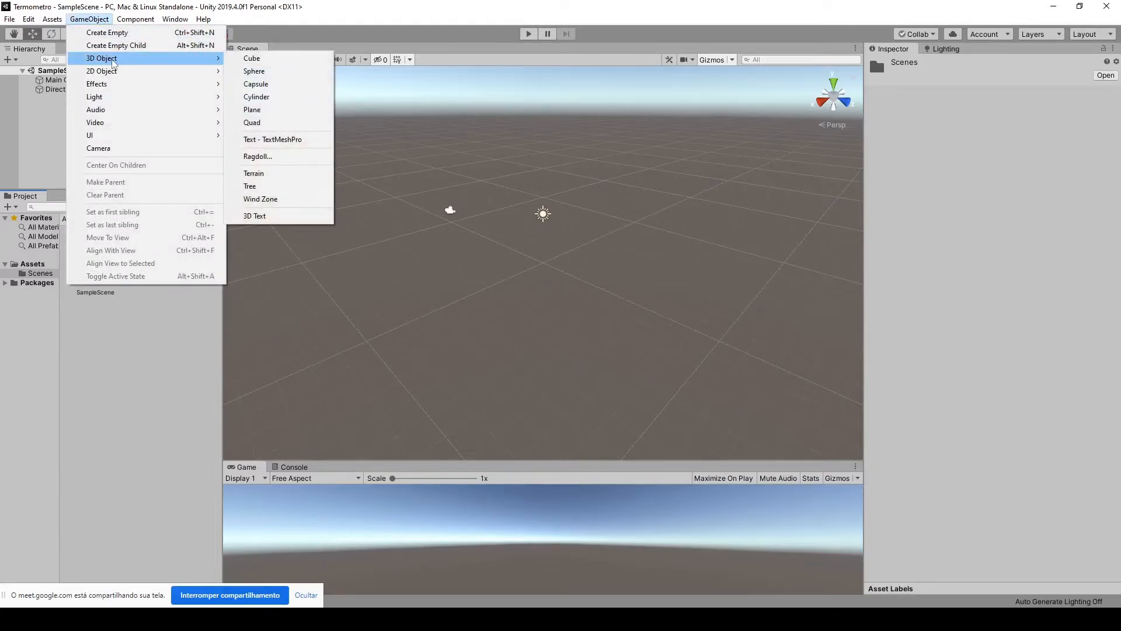
pyautogui.click(250, 59)
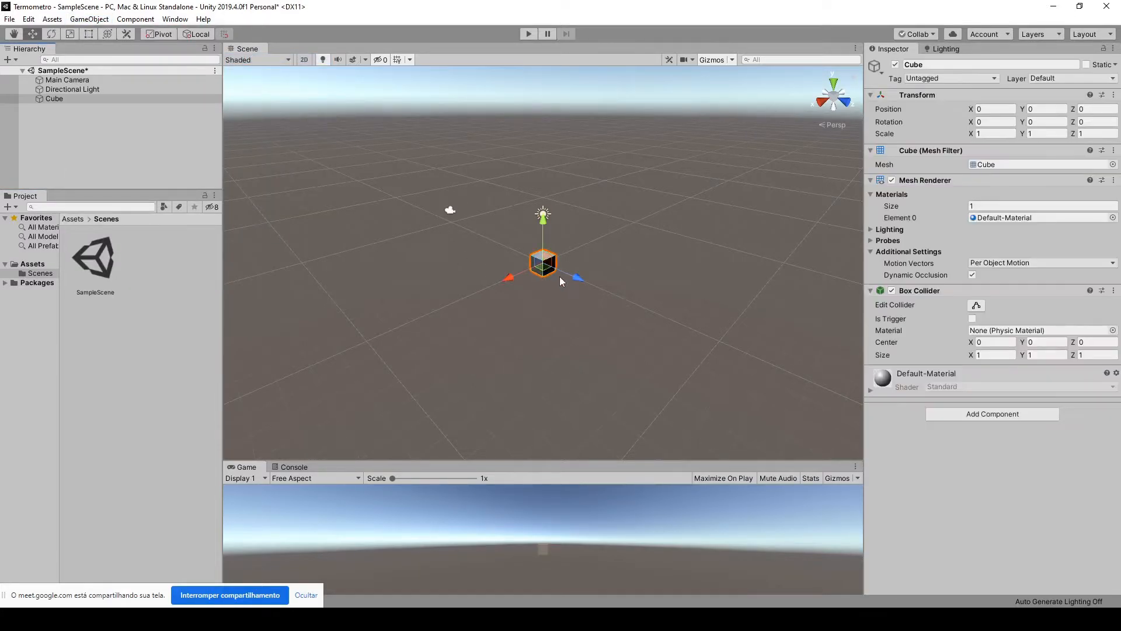
pyautogui.click(124, 19)
pyautogui.moveTo(88, 19)
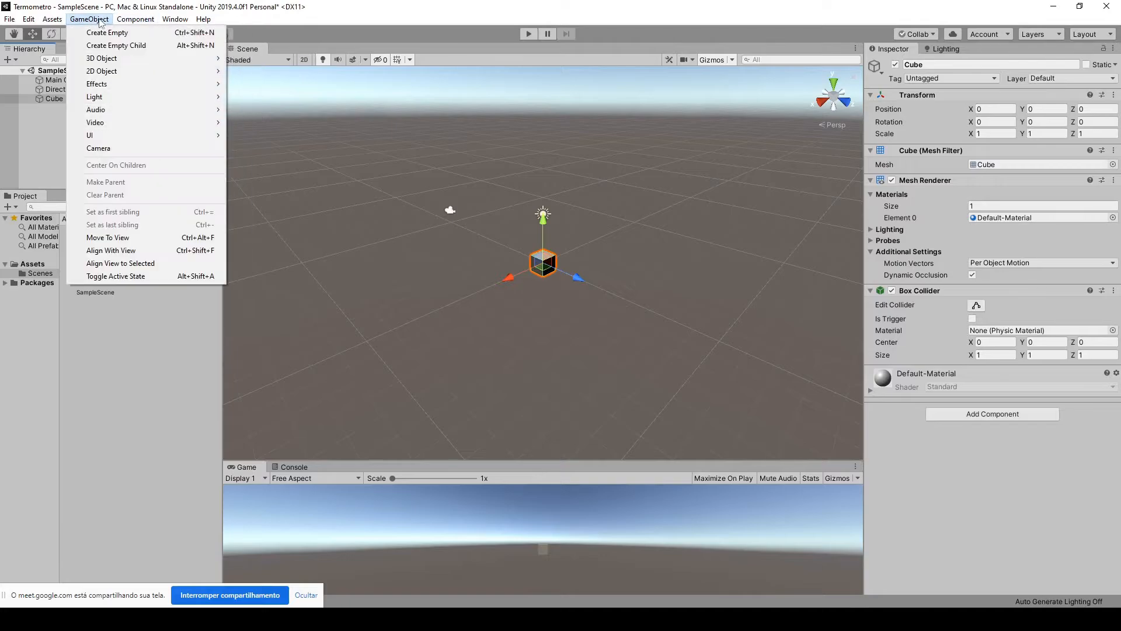
pyautogui.moveTo(175, 59)
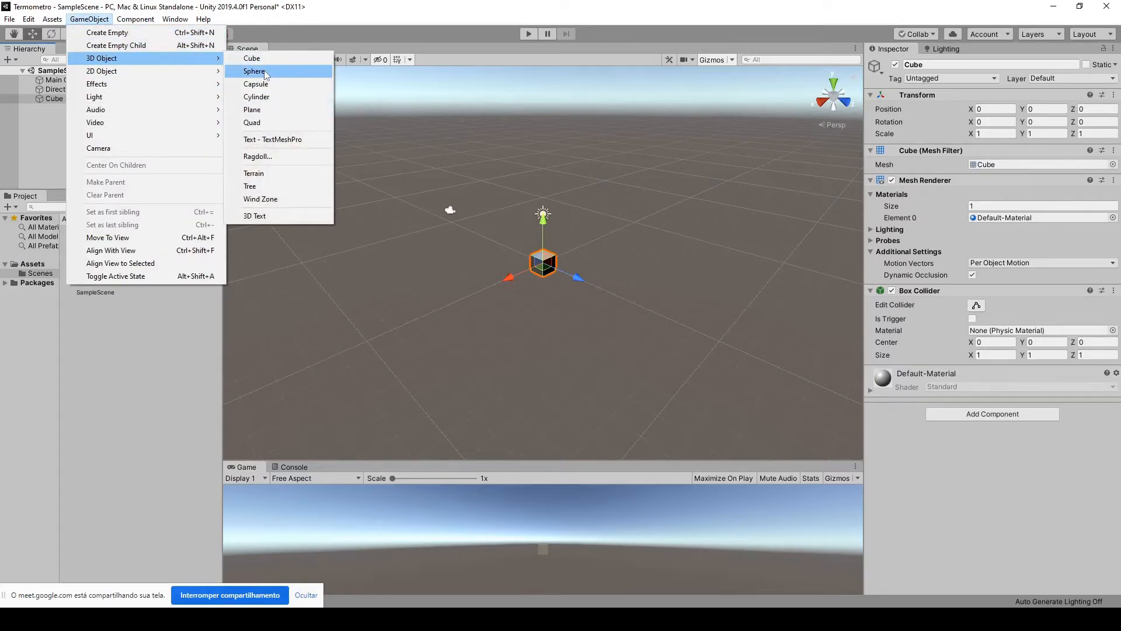
pyautogui.click(257, 71)
pyautogui.click(548, 309)
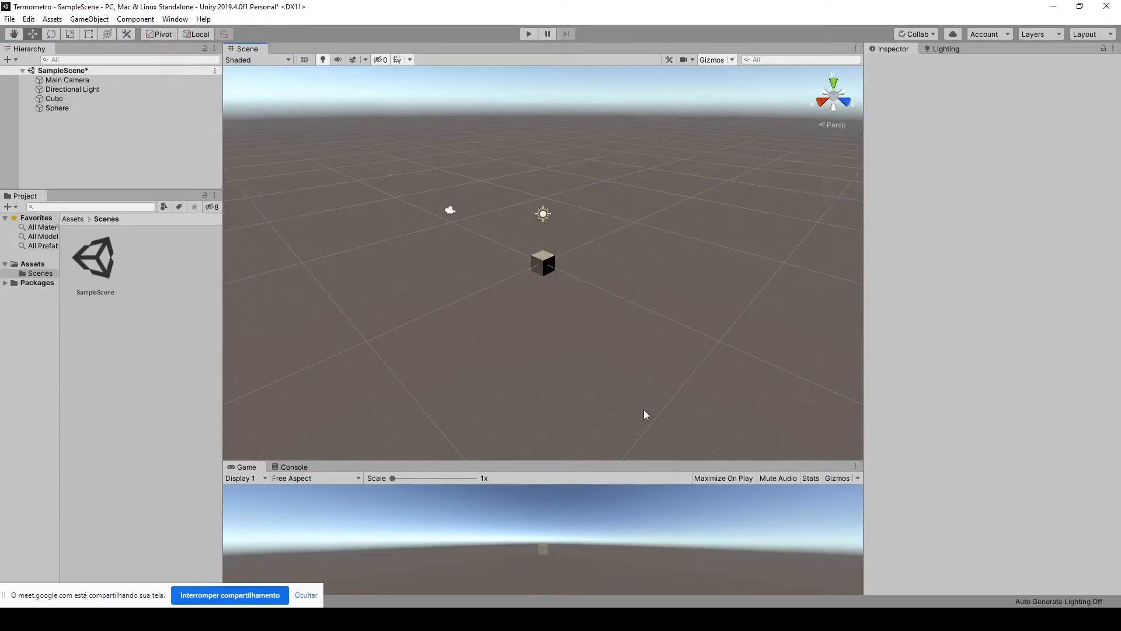
# Step: Move the cube along the Z axis to about 5.41, away from the sphere
pyautogui.scroll(2, 537, 278)
pyautogui.click(550, 275)
pyautogui.moveTo(576, 280); pyautogui.dragTo(625, 302)
pyautogui.moveTo(553, 350); pyautogui.dragTo(575, 351, button='right')
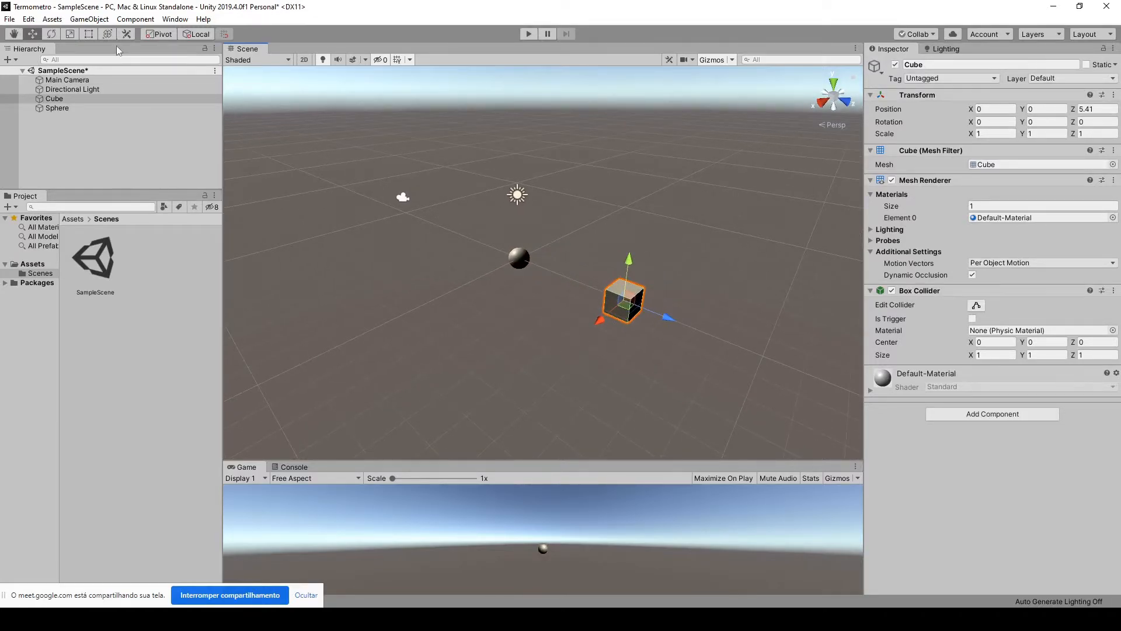
# Step: Add a plane to the scene and reset its Transform
pyautogui.click(52, 19)
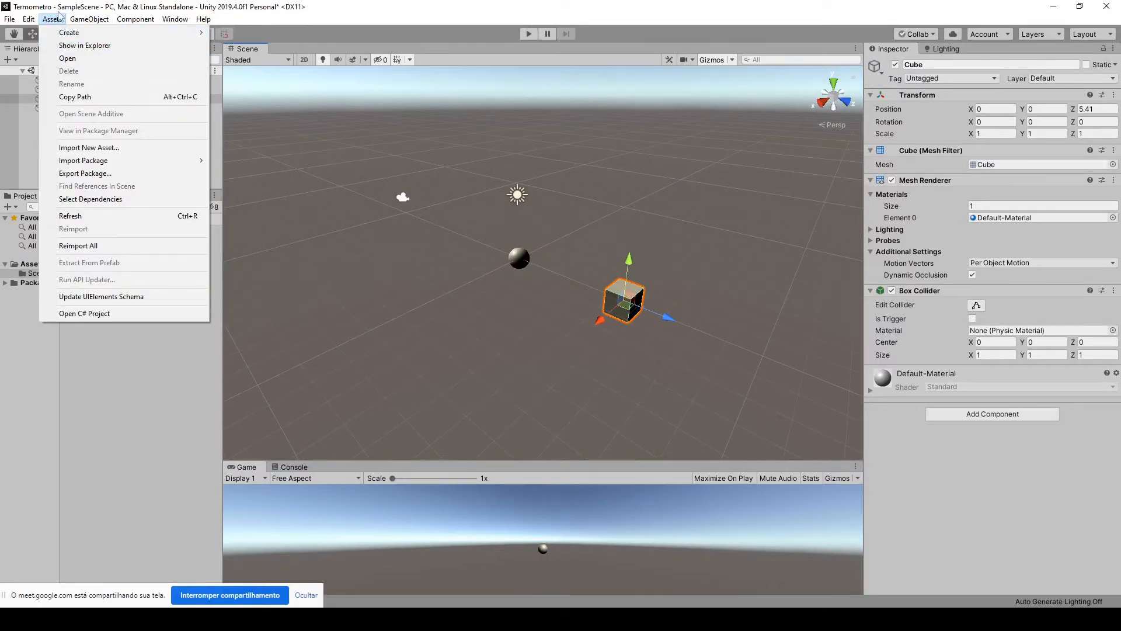
pyautogui.moveTo(76, 22)
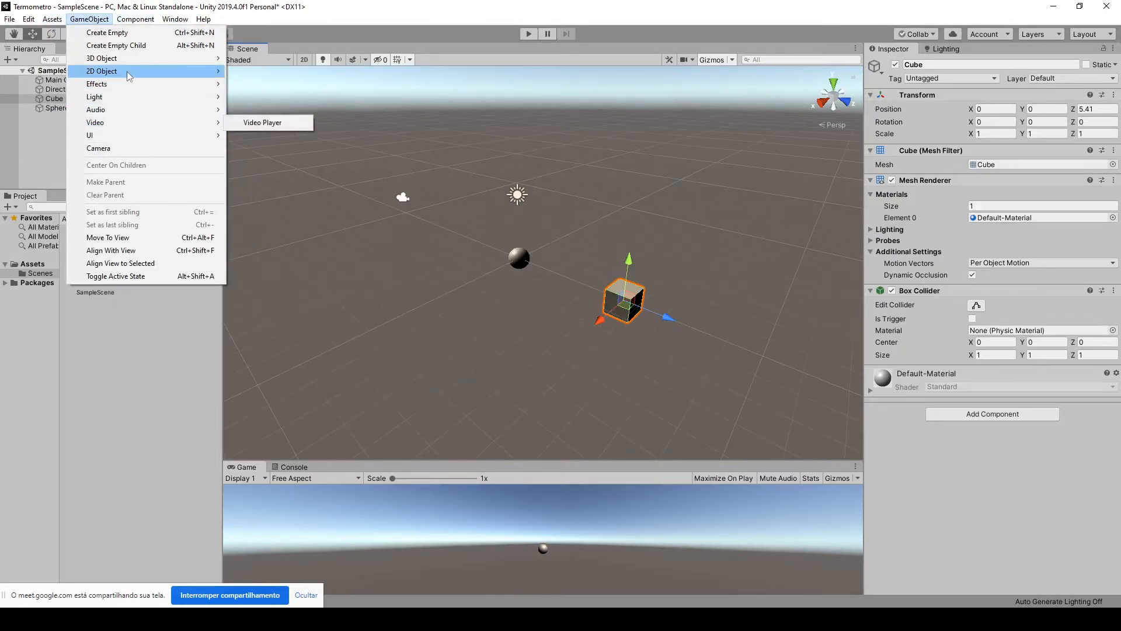
pyautogui.moveTo(197, 59)
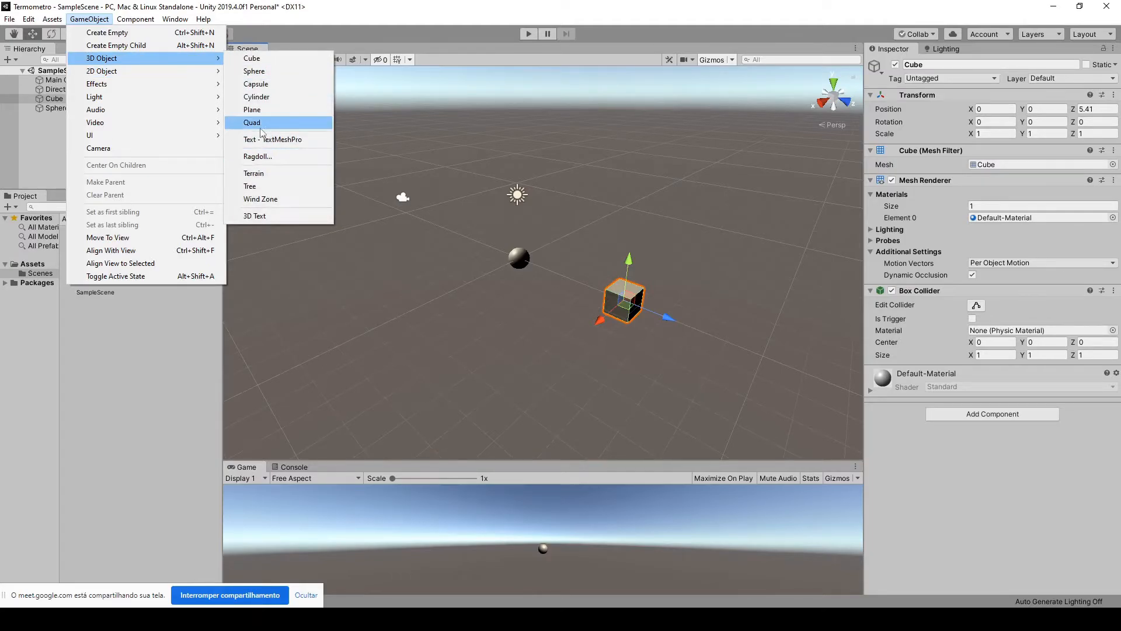
pyautogui.click(285, 110)
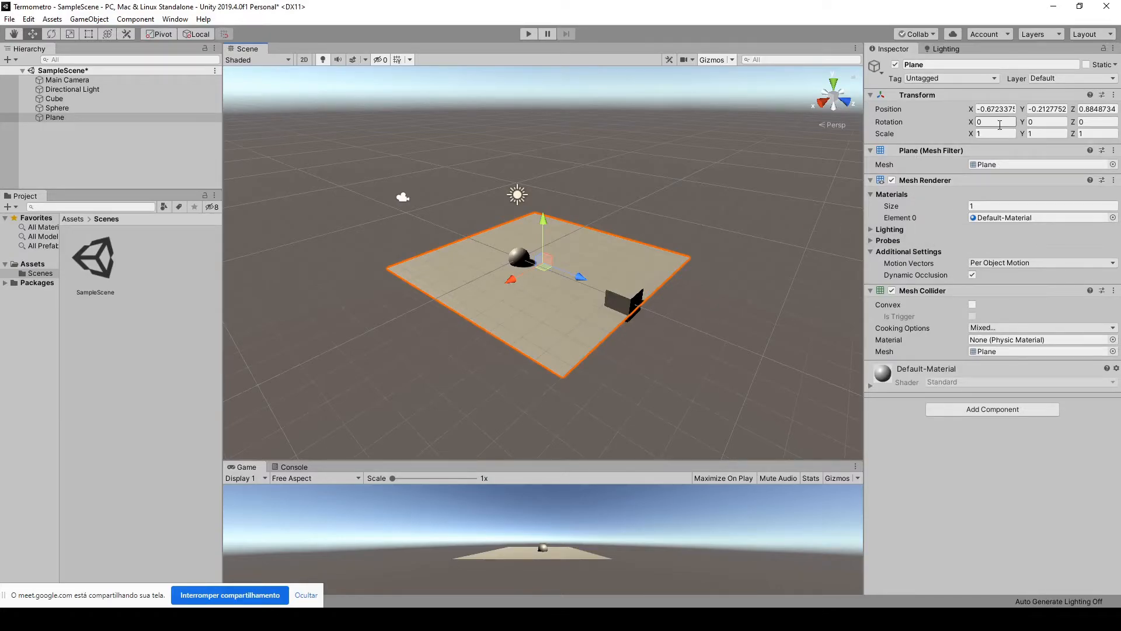
pyautogui.click(1114, 94)
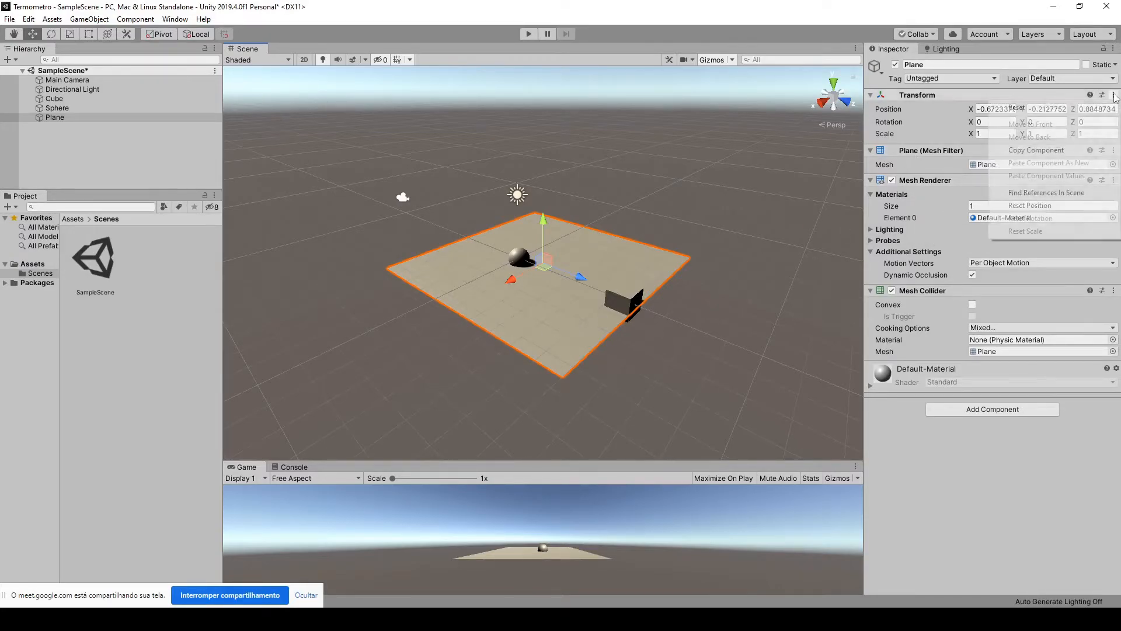
pyautogui.click(1028, 109)
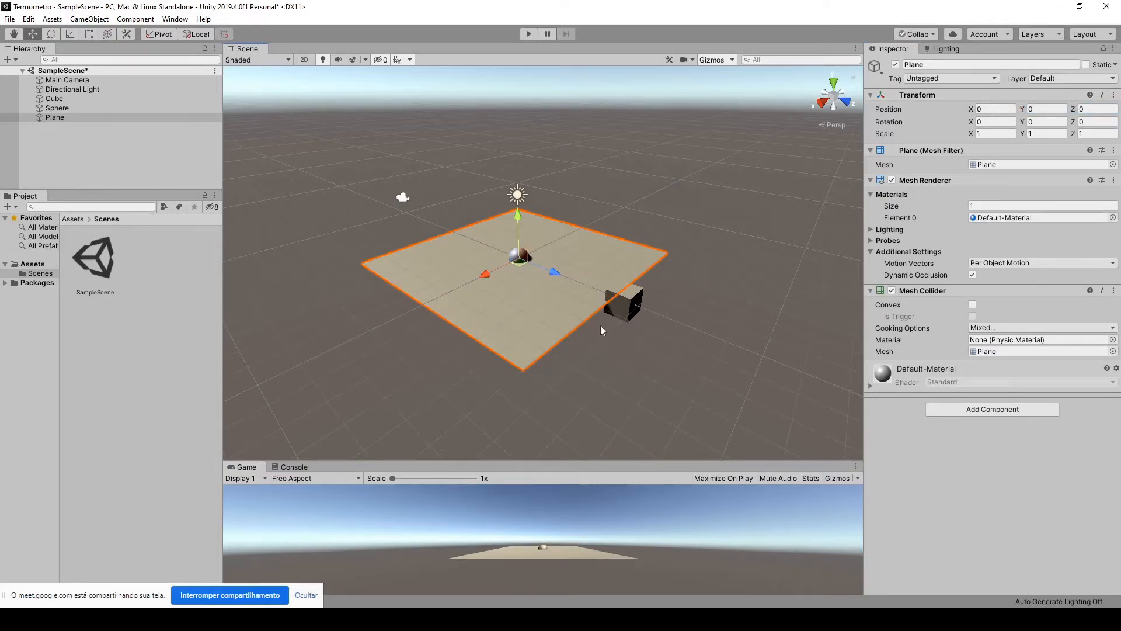
# Step: Inspect the sphere and cube on the plane individually and together, finishing with only the cube selected
pyautogui.click(610, 311)
pyautogui.click(519, 261)
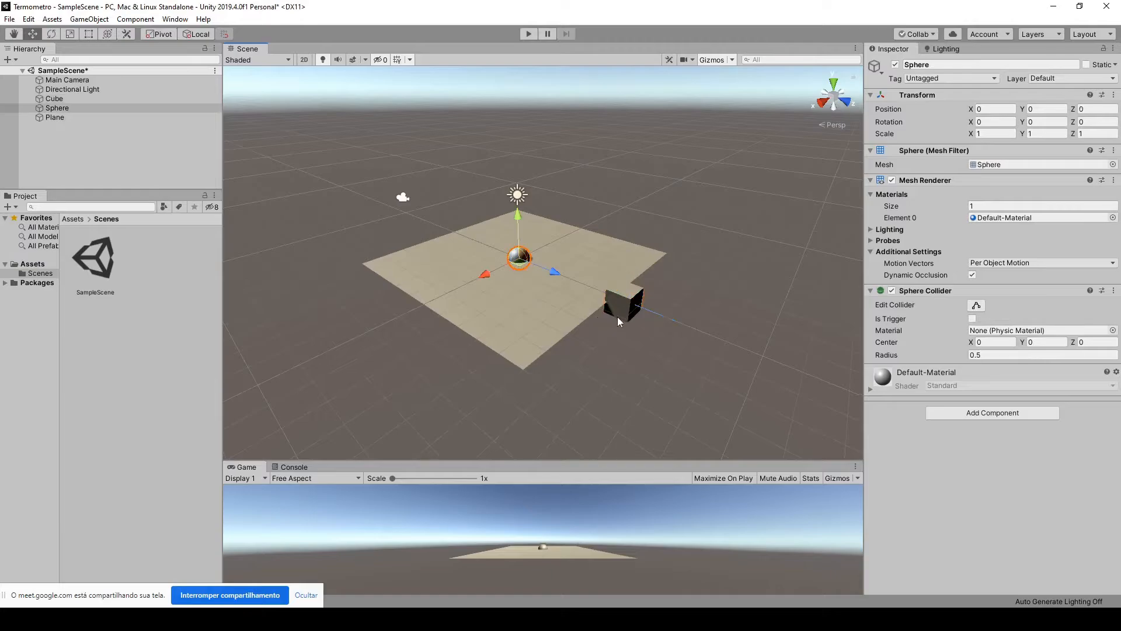
pyautogui.click(613, 304)
pyautogui.click(513, 259)
pyautogui.click(616, 301)
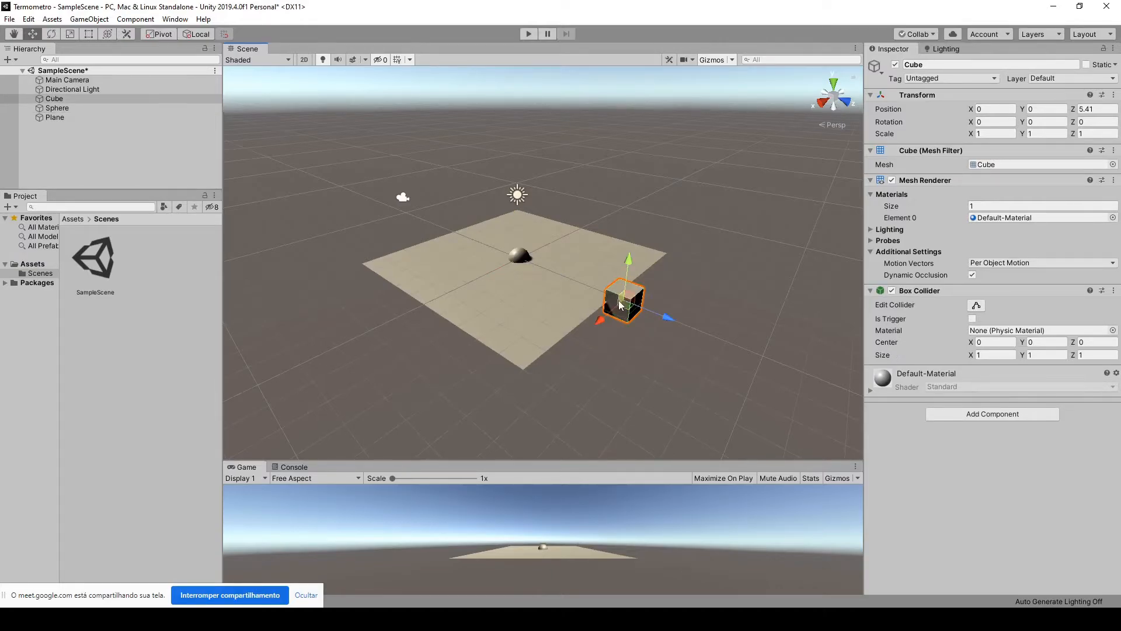
pyautogui.keyDown('shift'); pyautogui.click(513, 258); pyautogui.keyUp('shift')
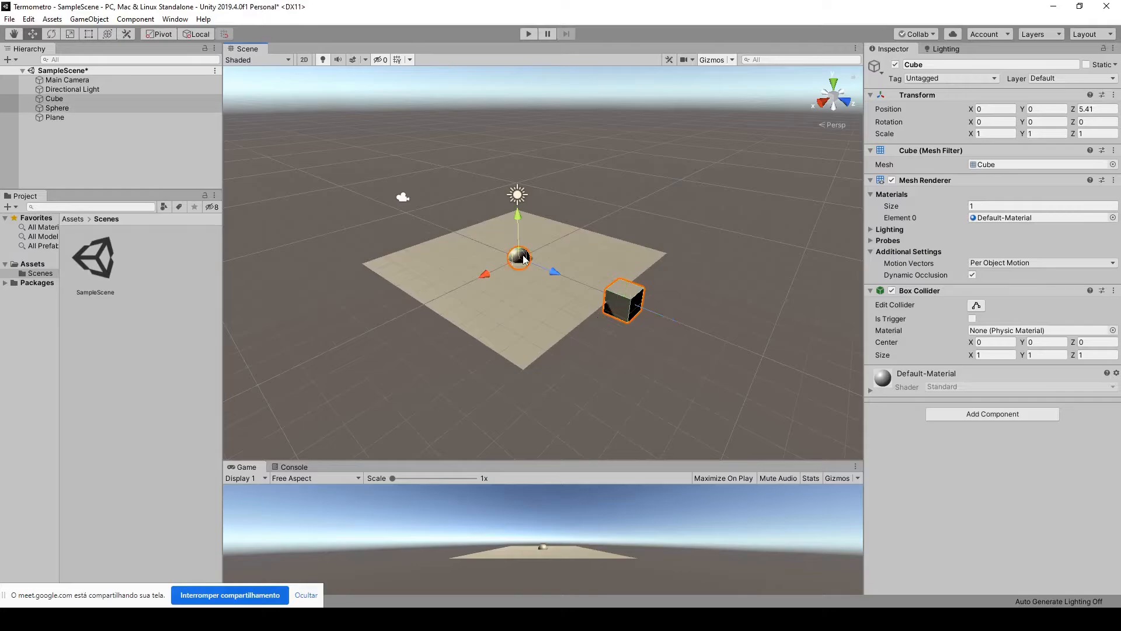
pyautogui.click(621, 300)
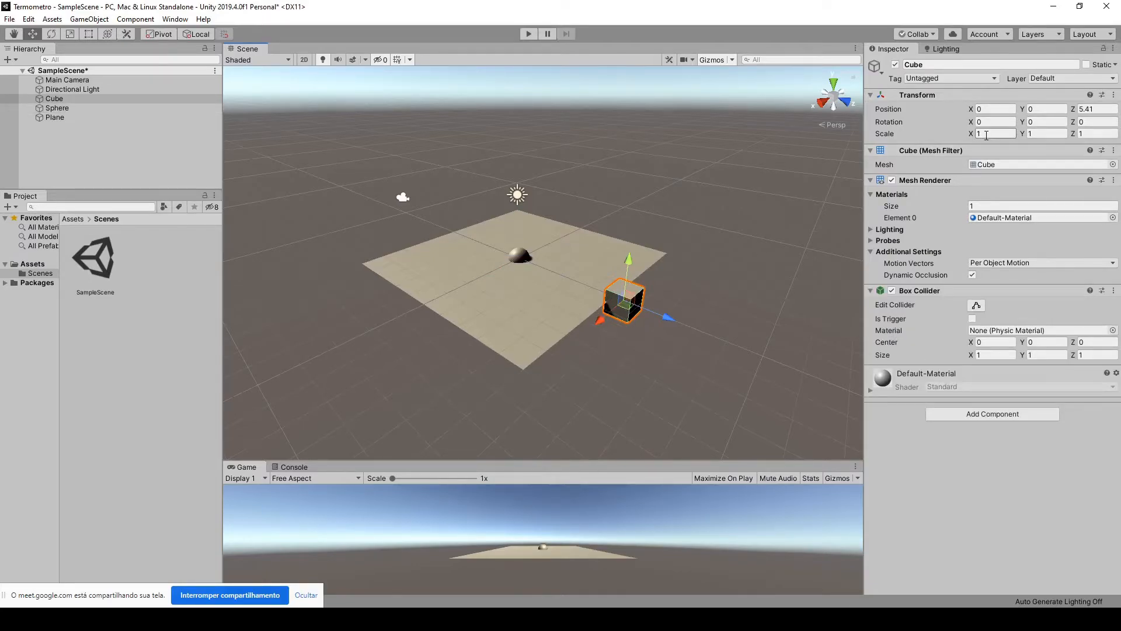
# Step: Select the cube and set its scale to 0.2 on the X, Y and Z axes
pyautogui.scroll(5, 759, 292)
pyautogui.click(774, 296)
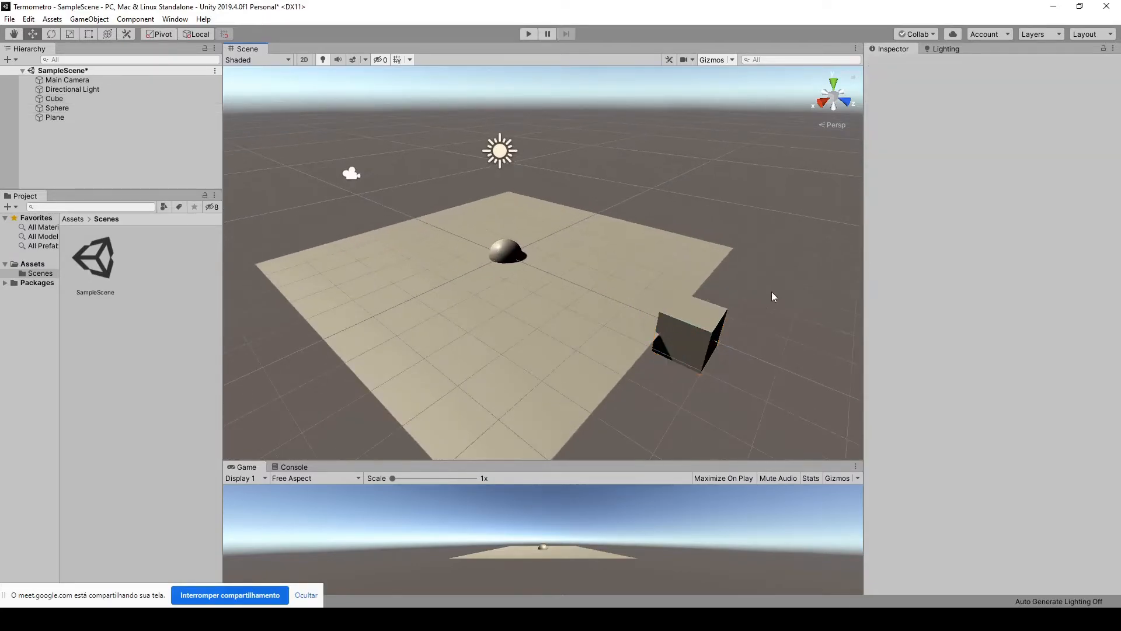
pyautogui.click(702, 331)
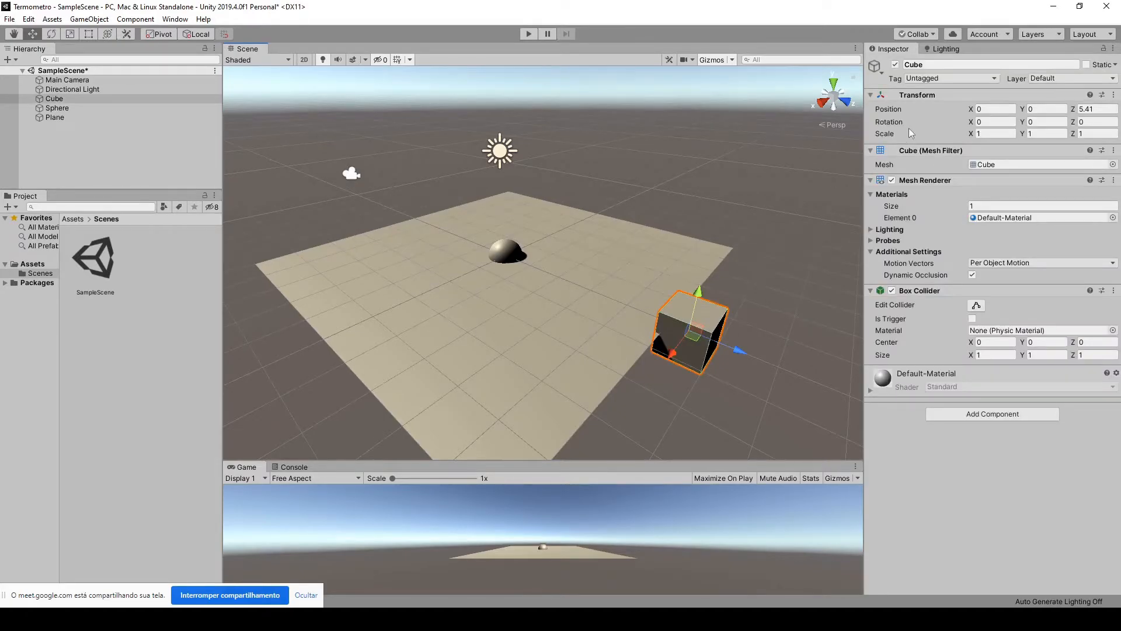
pyautogui.click(993, 133)
pyautogui.write('.2')
pyautogui.press('Tab')
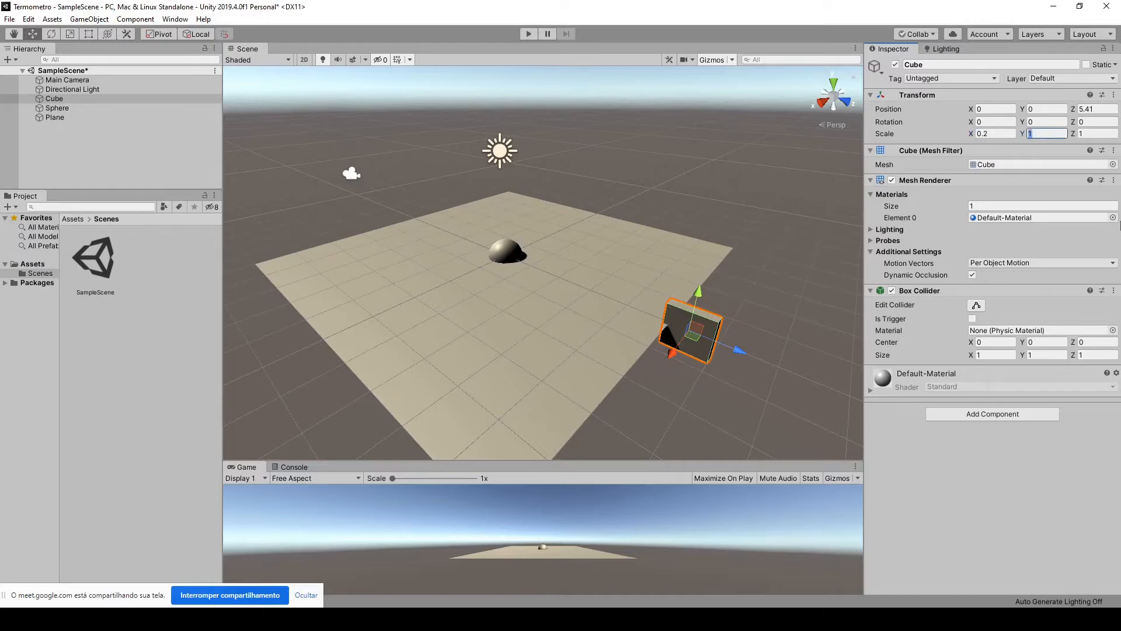
pyautogui.write(',2')
pyautogui.press('Tab')
pyautogui.write(',')
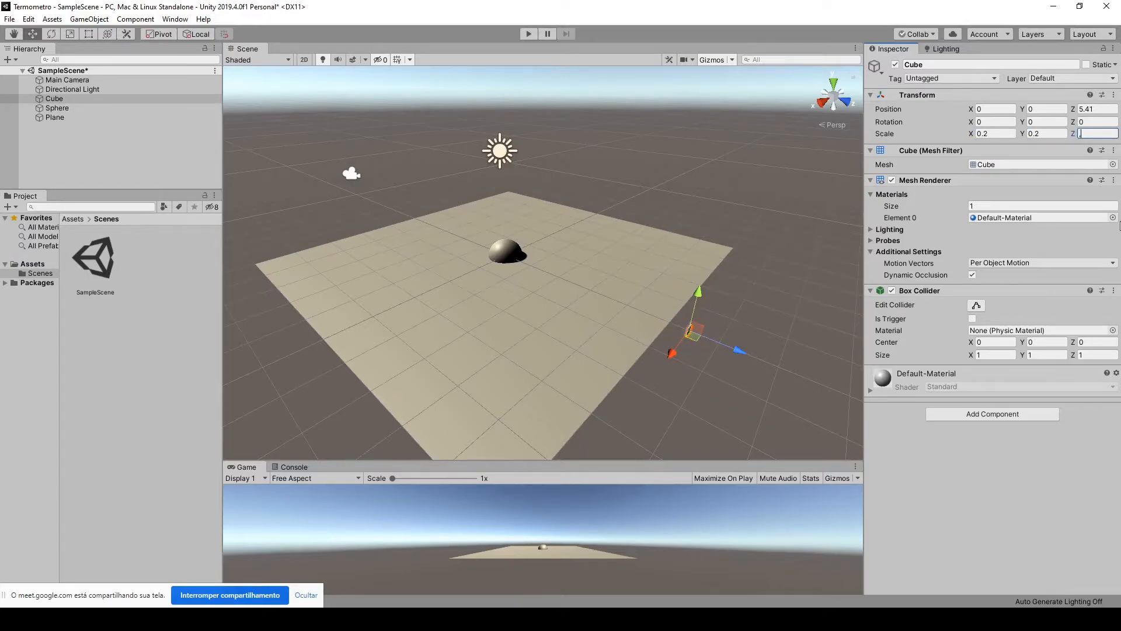
pyautogui.write('2')
pyautogui.press('Return')
# Step: Try scaling the plane to 0.2 along X and undo the change
pyautogui.click(521, 247)
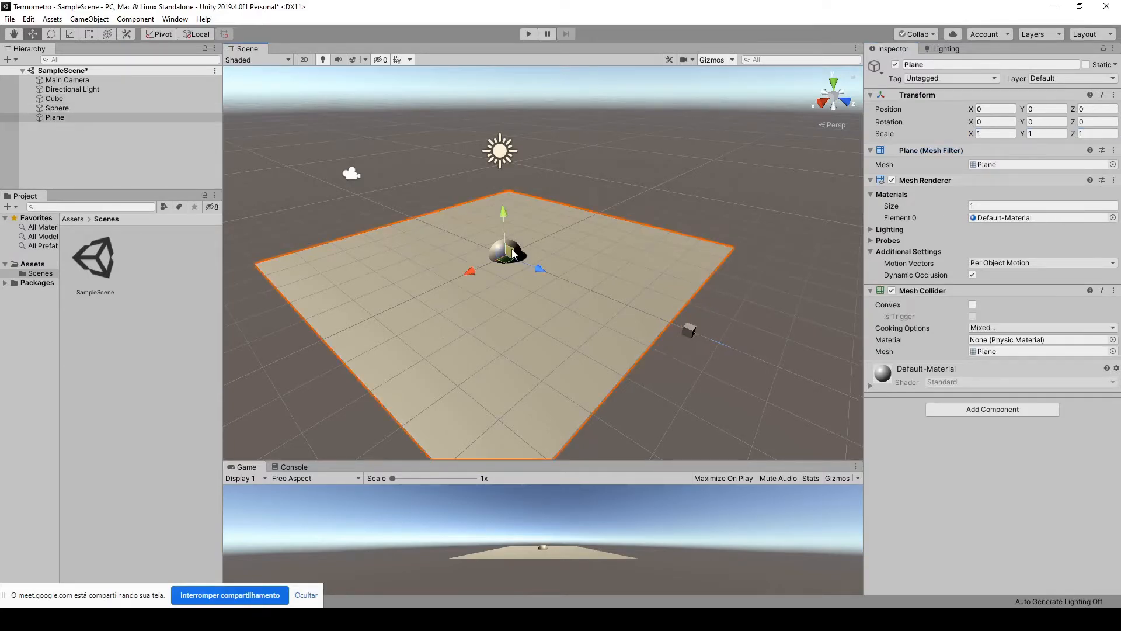
pyautogui.click(1002, 131)
pyautogui.write('0,2')
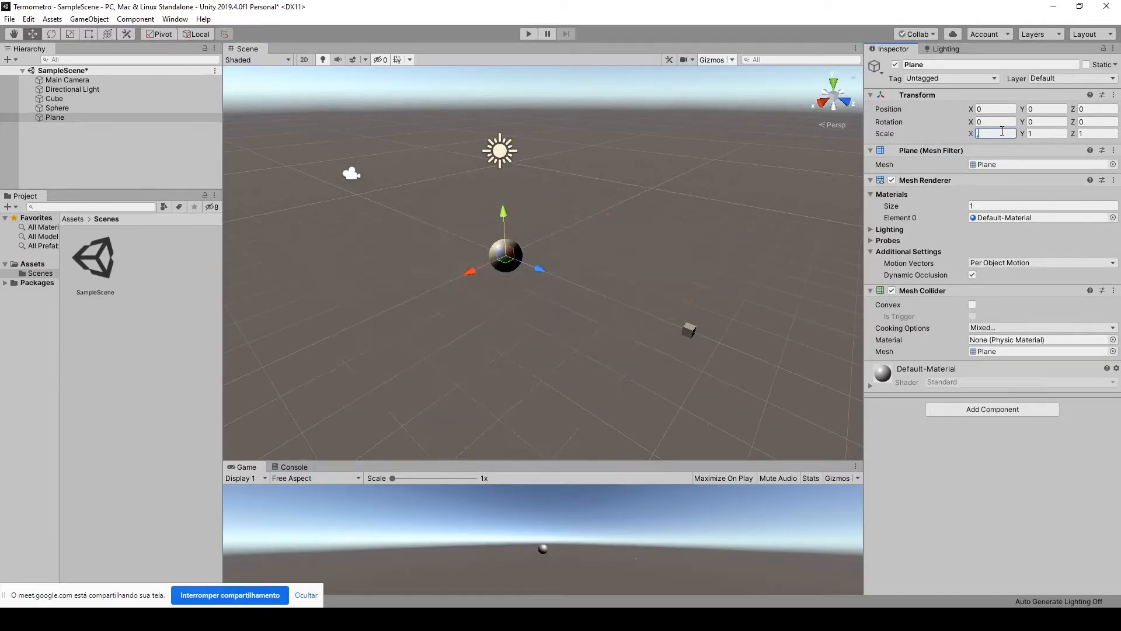
pyautogui.press('Tab')
pyautogui.click(619, 148)
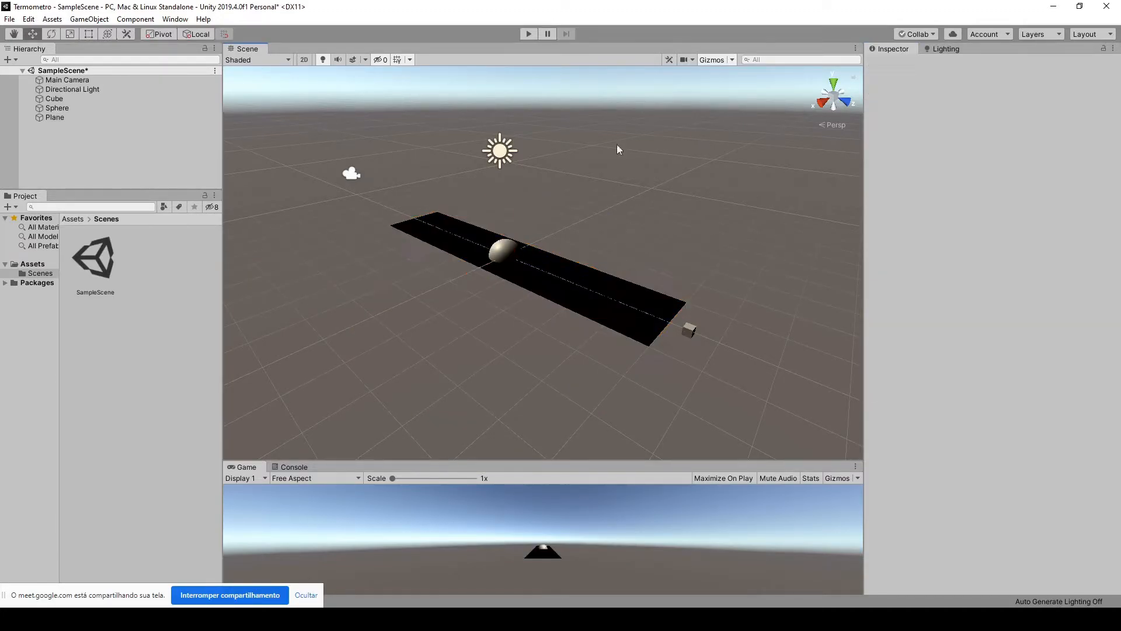
pyautogui.hotkey('ctrl', 'z')
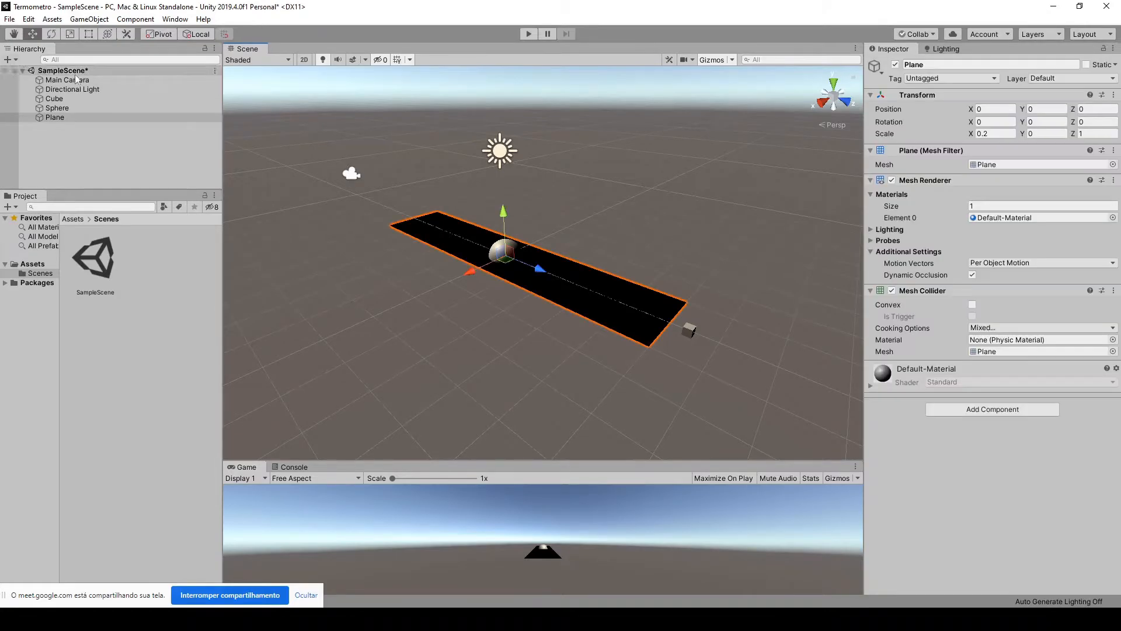
pyautogui.hotkey('ctrl', 'z')
pyautogui.hotkey('ctrl', 'z')
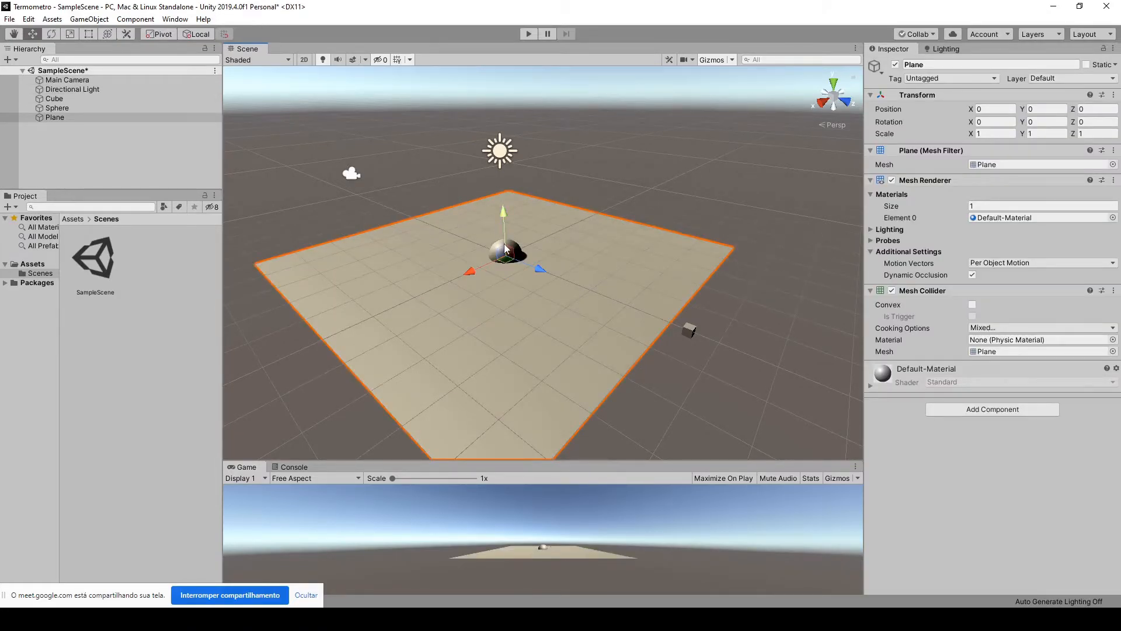
# Step: Raise the sphere above the plane to a Y position of about 1.33
pyautogui.click(53, 99)
pyautogui.click(60, 110)
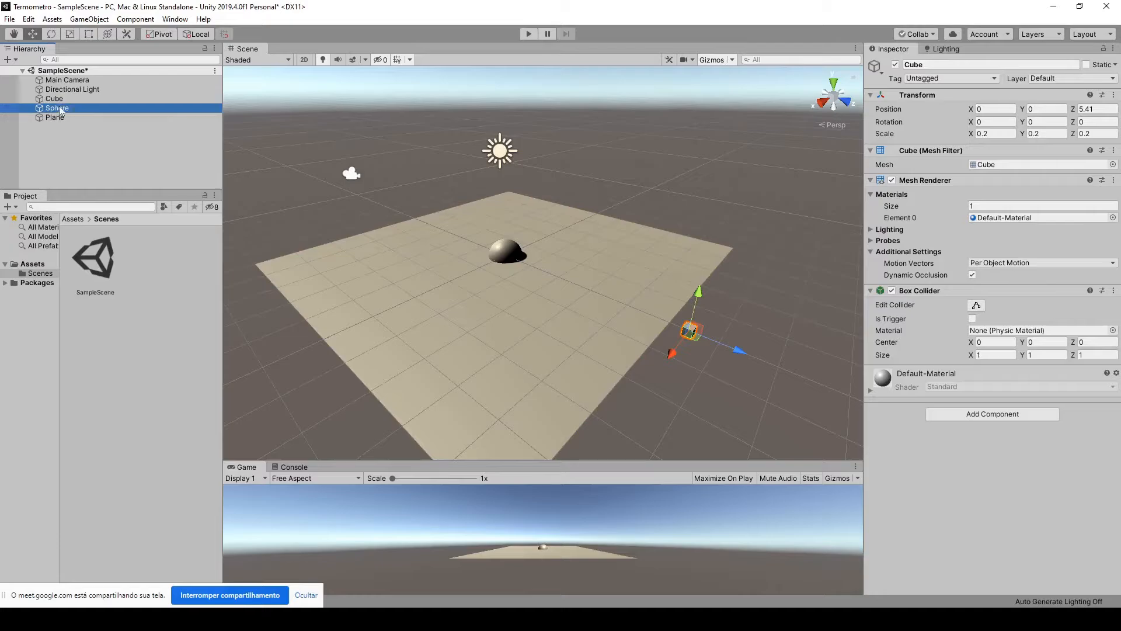
pyautogui.moveTo(505, 213); pyautogui.dragTo(506, 175)
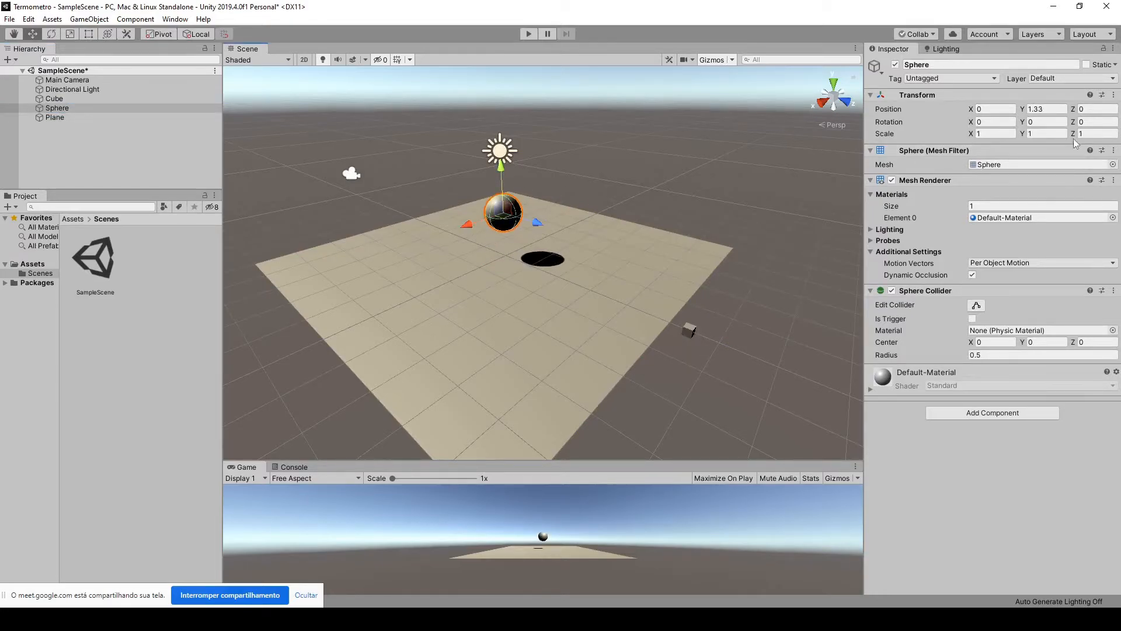
# Step: Set the sphere's scale to 0.2 on all three axes
pyautogui.click(1003, 133)
pyautogui.write(',2')
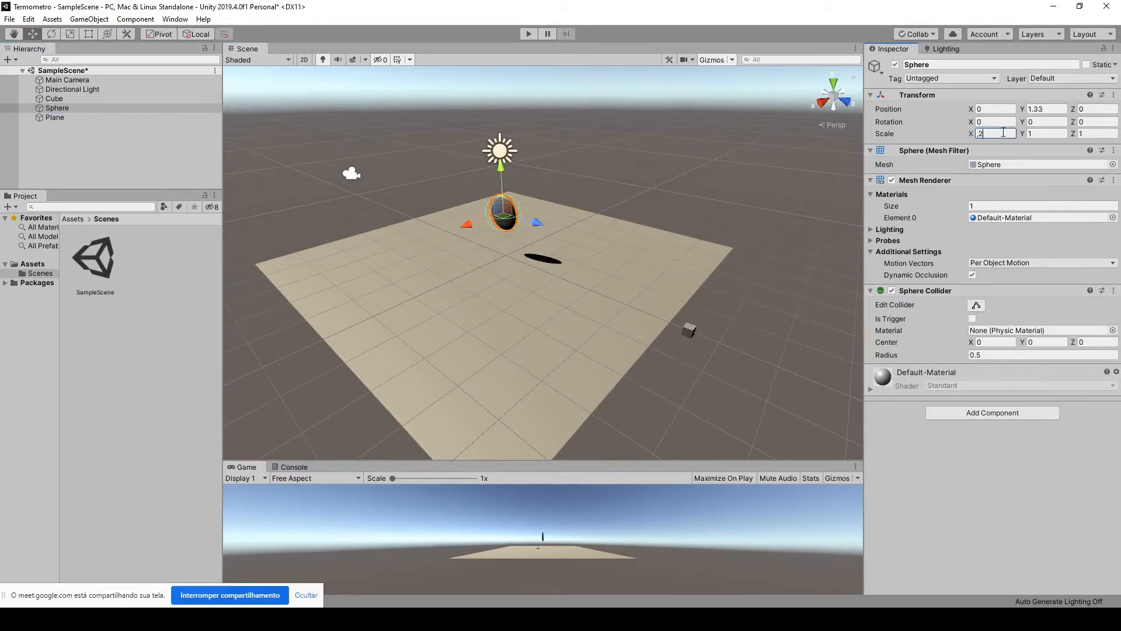
pyautogui.press('Tab')
pyautogui.write(',2')
pyautogui.press('Tab')
pyautogui.write(',2')
pyautogui.press('Tab')
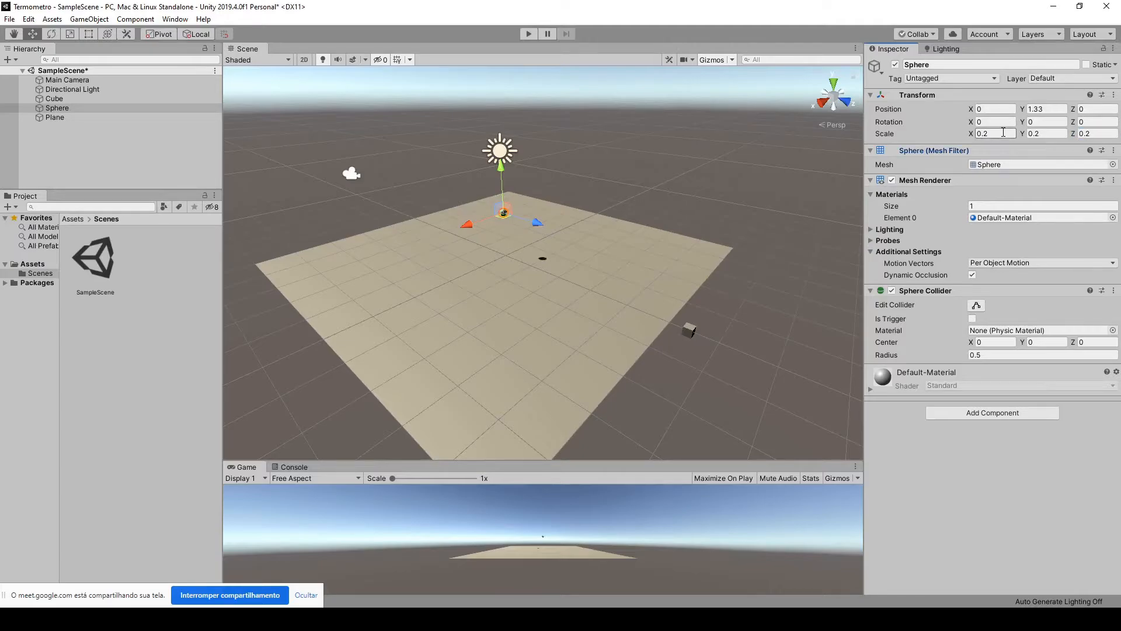
# Step: Reset the cube's transform to the origin and set its X, Y and Z scale to 0.2
pyautogui.scroll(5, 640, 295)
pyautogui.scroll(-3, 758, 344)
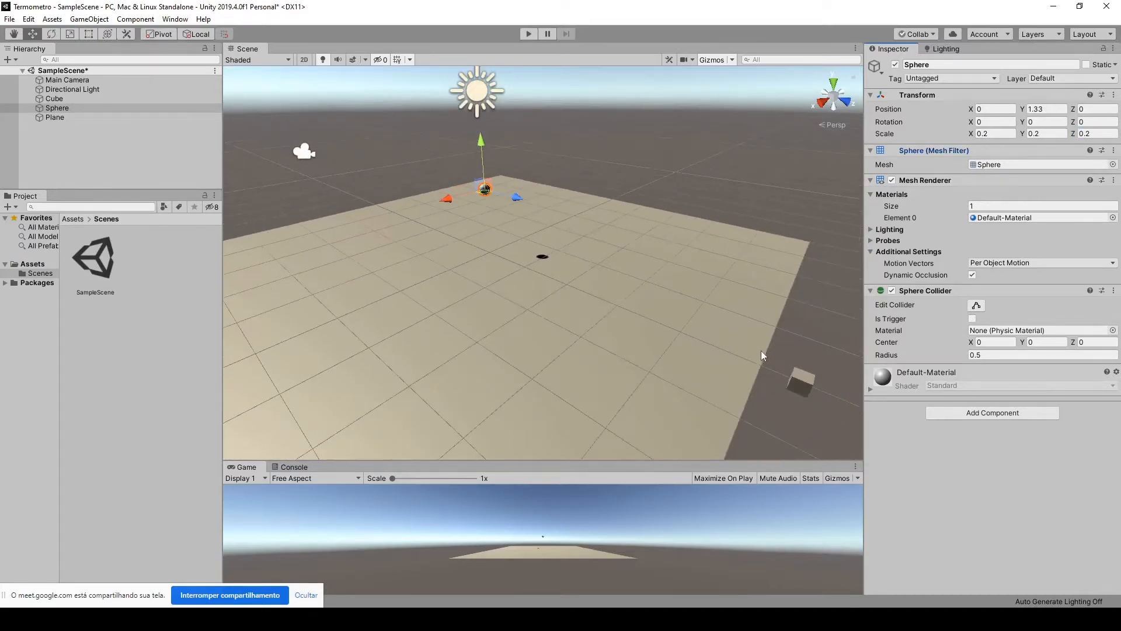
pyautogui.click(783, 364)
pyautogui.click(803, 380)
pyautogui.click(1116, 94)
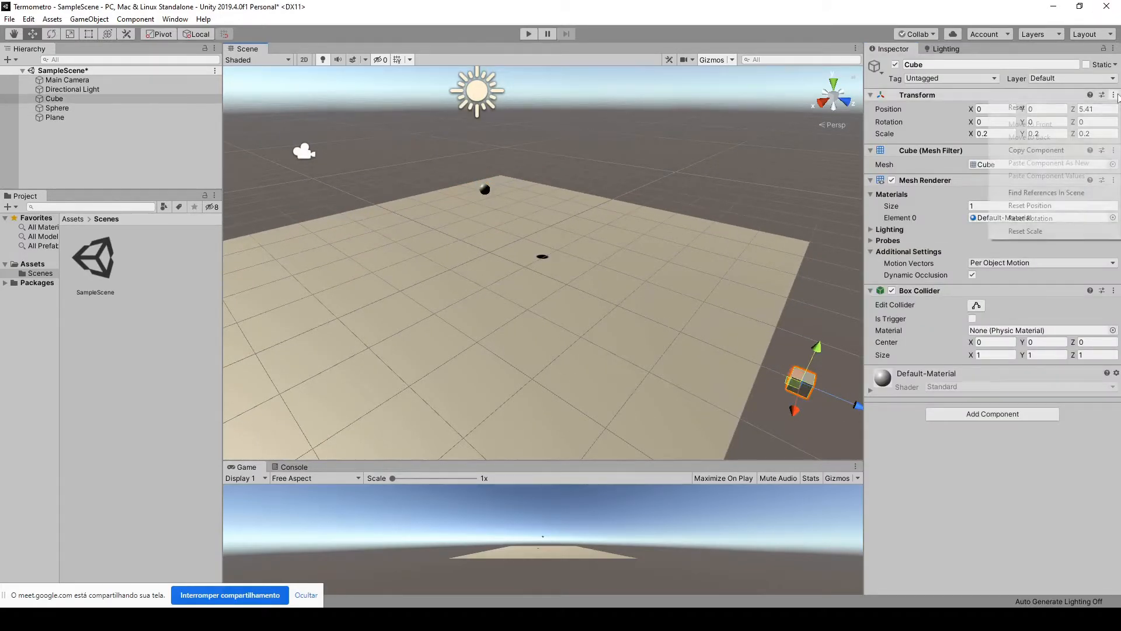
pyautogui.click(1014, 107)
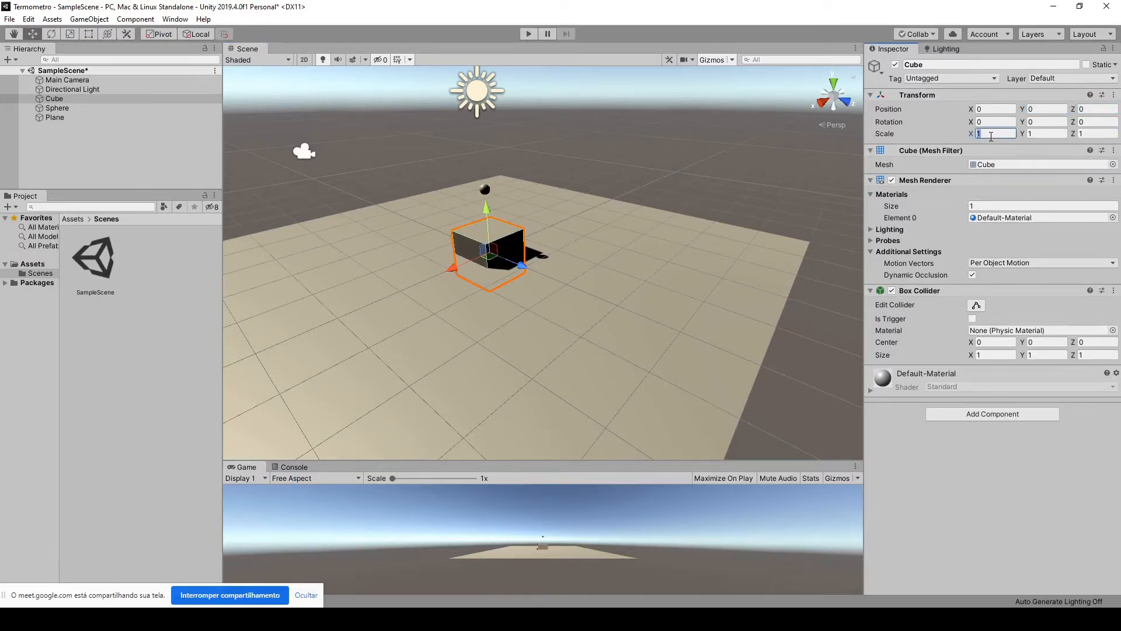
pyautogui.write('0.2')
pyautogui.press('Tab')
pyautogui.write('0.2')
pyautogui.press('Tab')
pyautogui.write('0.2')
pyautogui.press('Return')
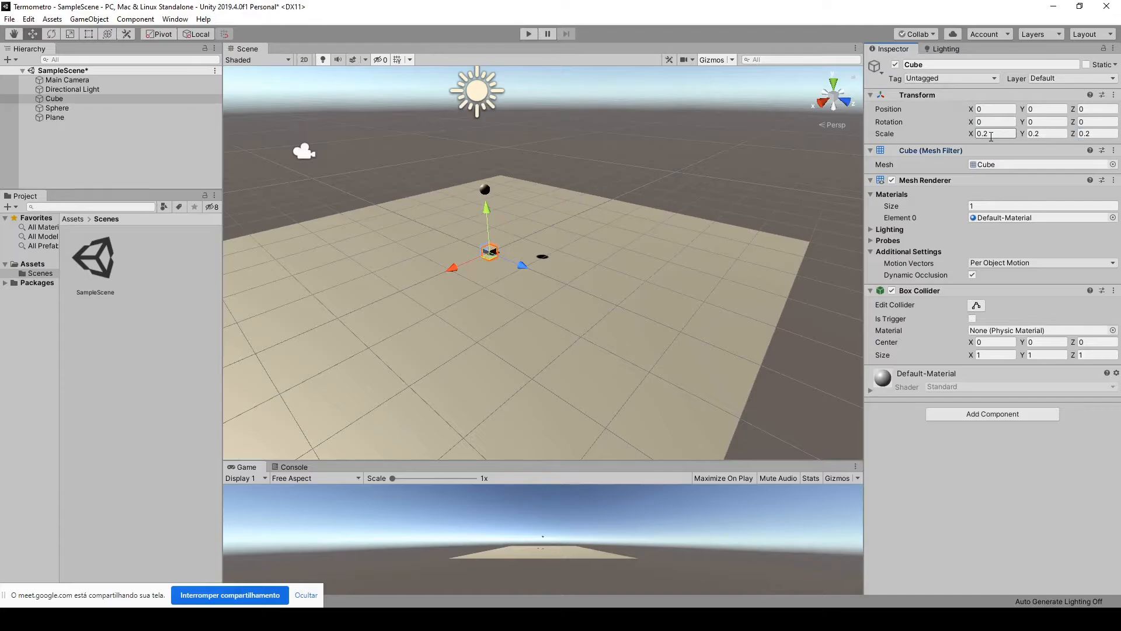
# Step: Lift the cube above the plane and move it along the Z axis away from the sphere
pyautogui.scroll(5, 485, 255)
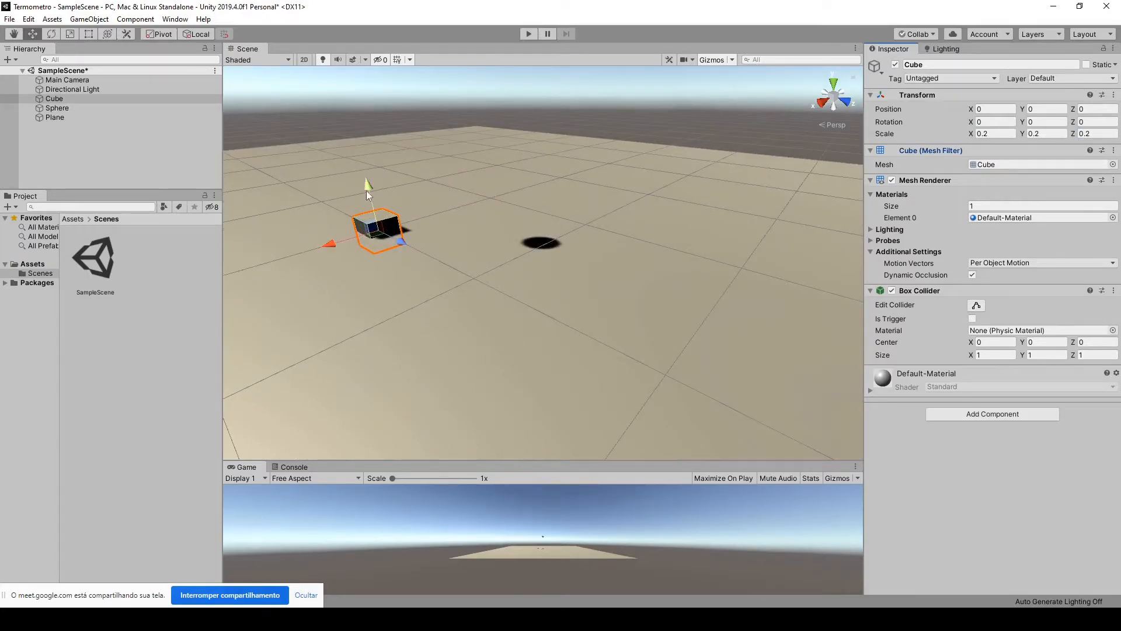
pyautogui.moveTo(366, 191); pyautogui.dragTo(374, 124)
pyautogui.moveTo(339, 322); pyautogui.dragTo(592, 307, button='middle')
pyautogui.moveTo(570, 260); pyautogui.dragTo(678, 291)
# Step: Lower the sphere to a Y position of about 1.005
pyautogui.click(540, 100)
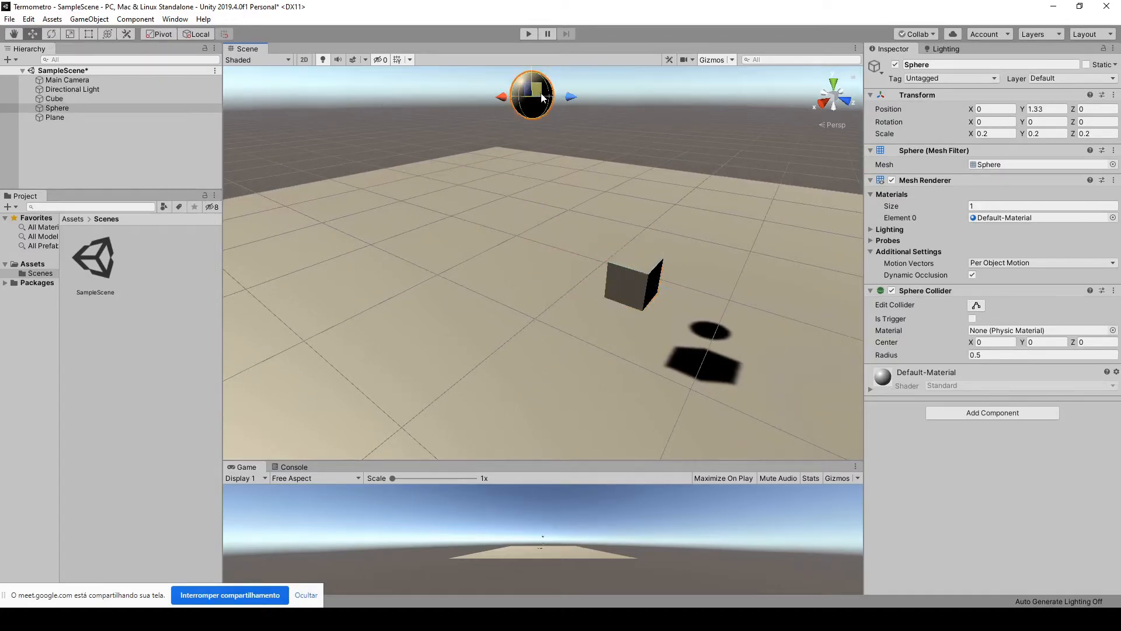
pyautogui.scroll(-3, 534, 122)
pyautogui.moveTo(544, 156); pyautogui.dragTo(541, 170)
pyautogui.scroll(4, 334, 262)
pyautogui.scroll(-4, 334, 262)
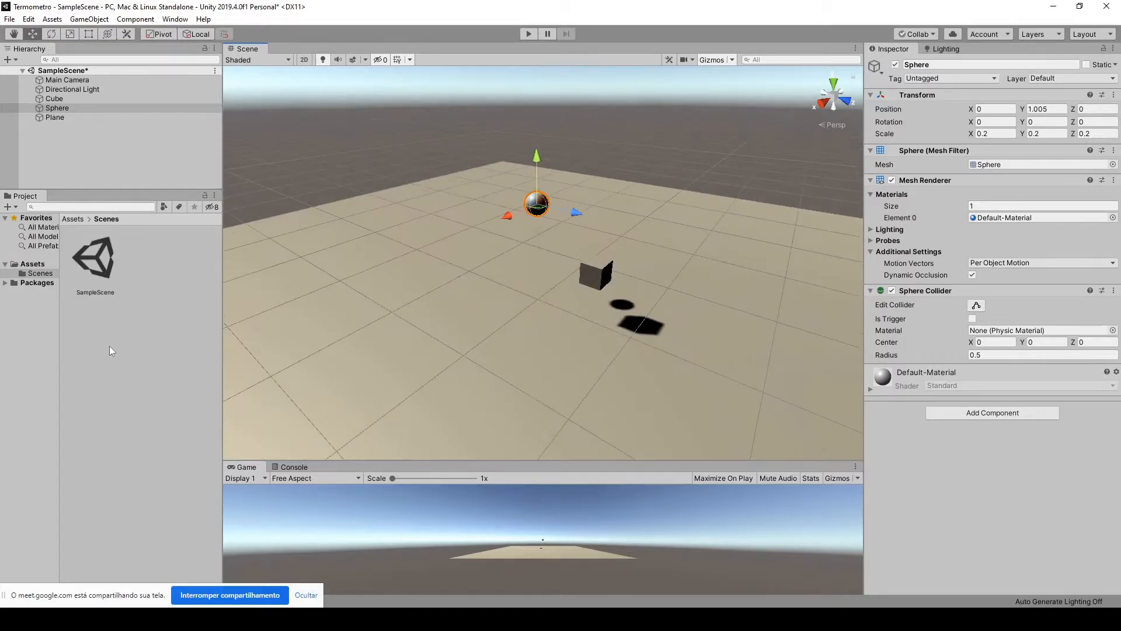
# Step: Create a new material named Vermelho in the Scenes folder
pyautogui.rightClick(110, 346)
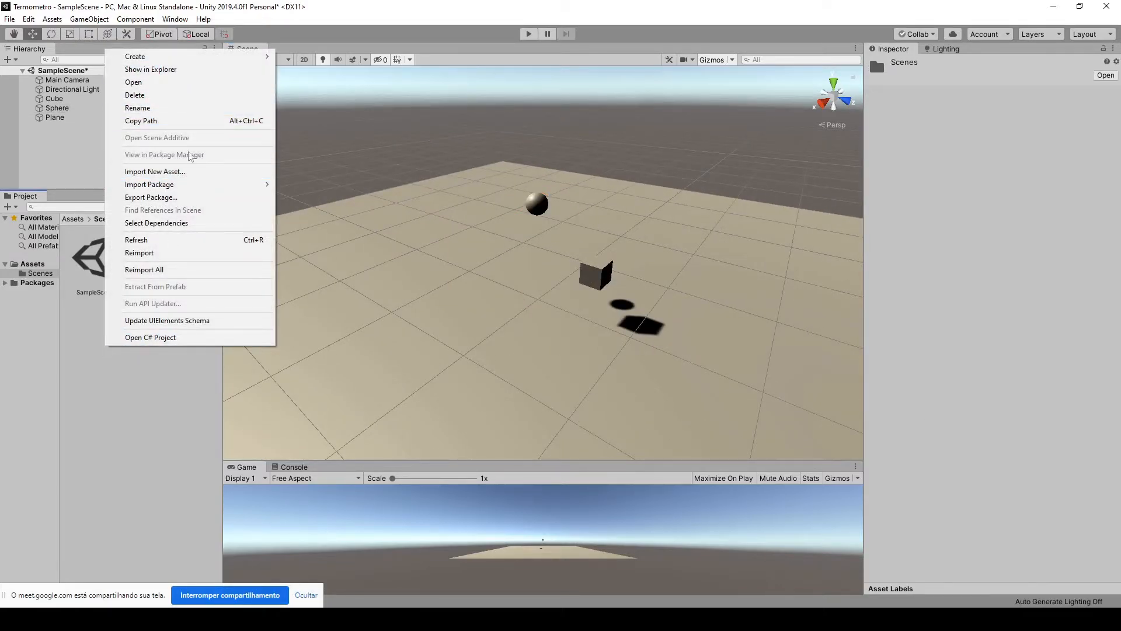
pyautogui.click(119, 361)
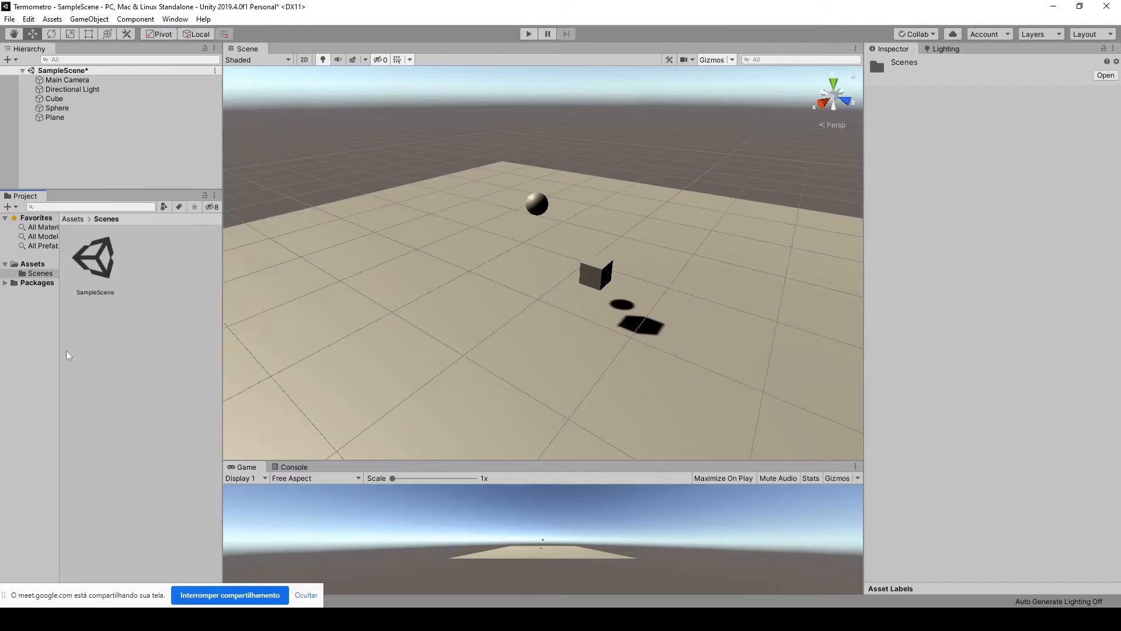
pyautogui.rightClick(101, 372)
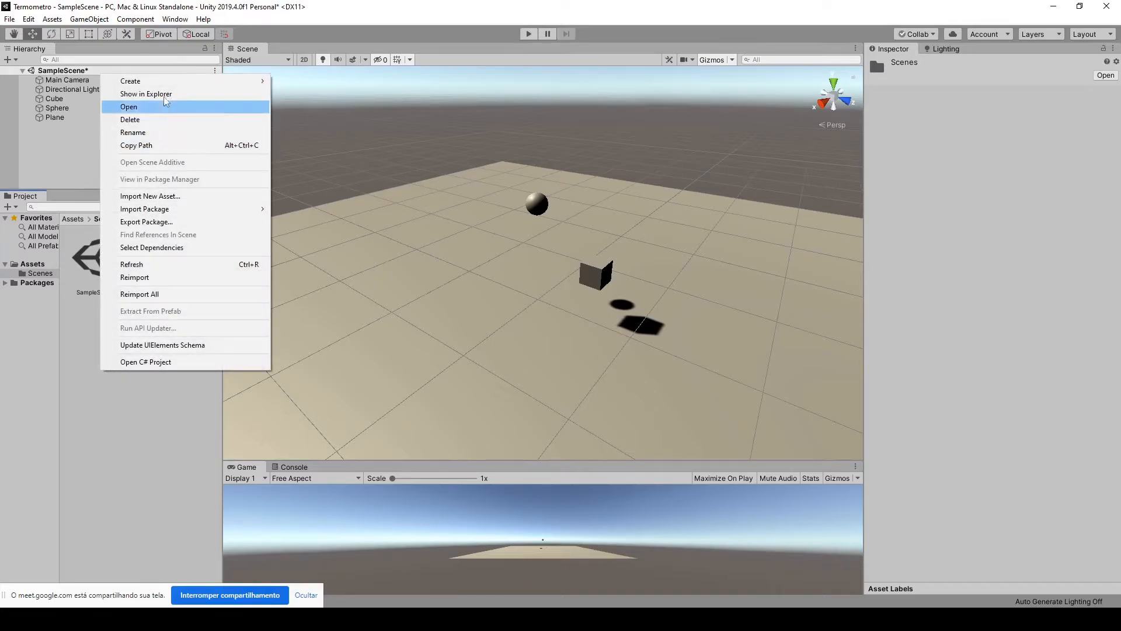
pyautogui.moveTo(164, 83)
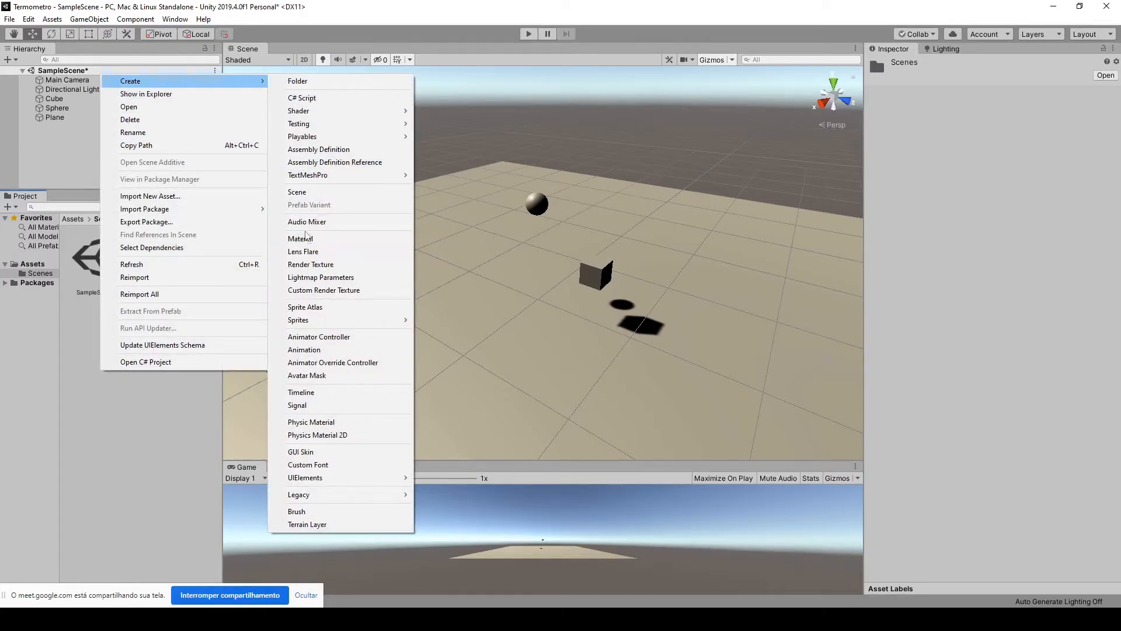
pyautogui.click(312, 239)
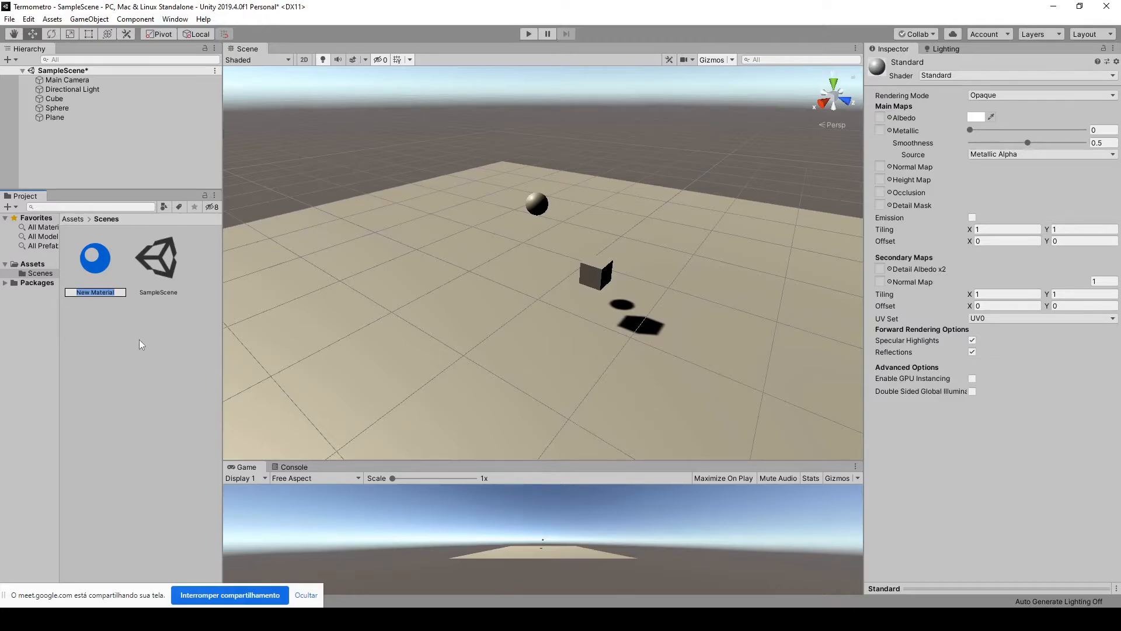
pyautogui.write('Vermelho')
pyautogui.press('Return')
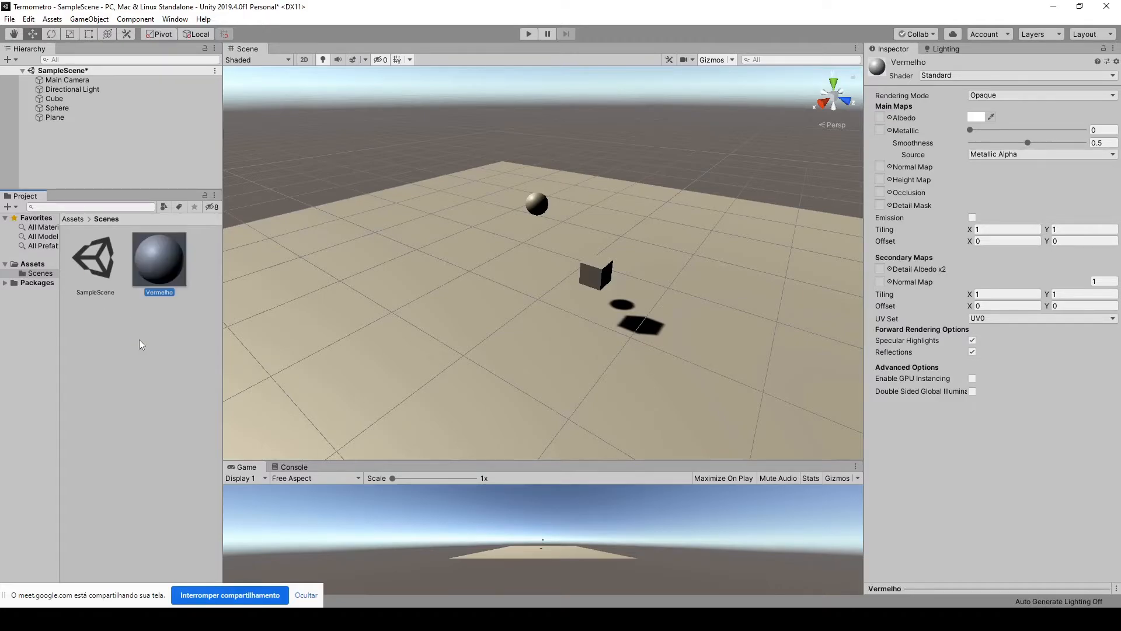
# Step: Set the Vermelho material's albedo colour to orange-red F83F00 and apply the material to the sphere
pyautogui.click(975, 117)
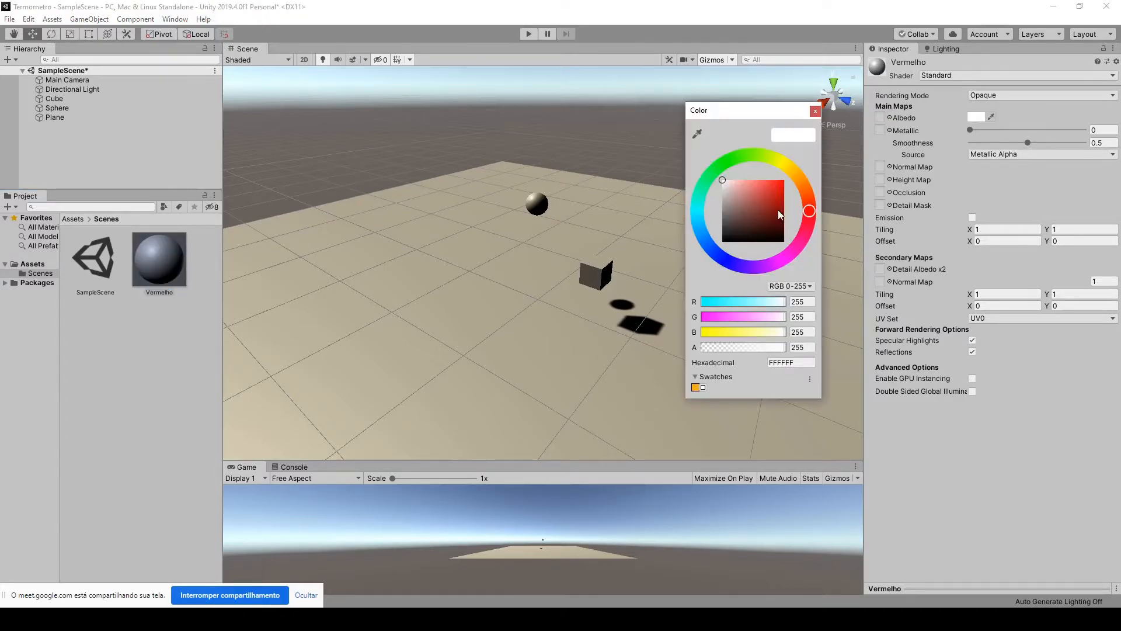
pyautogui.moveTo(778, 209); pyautogui.dragTo(798, 172)
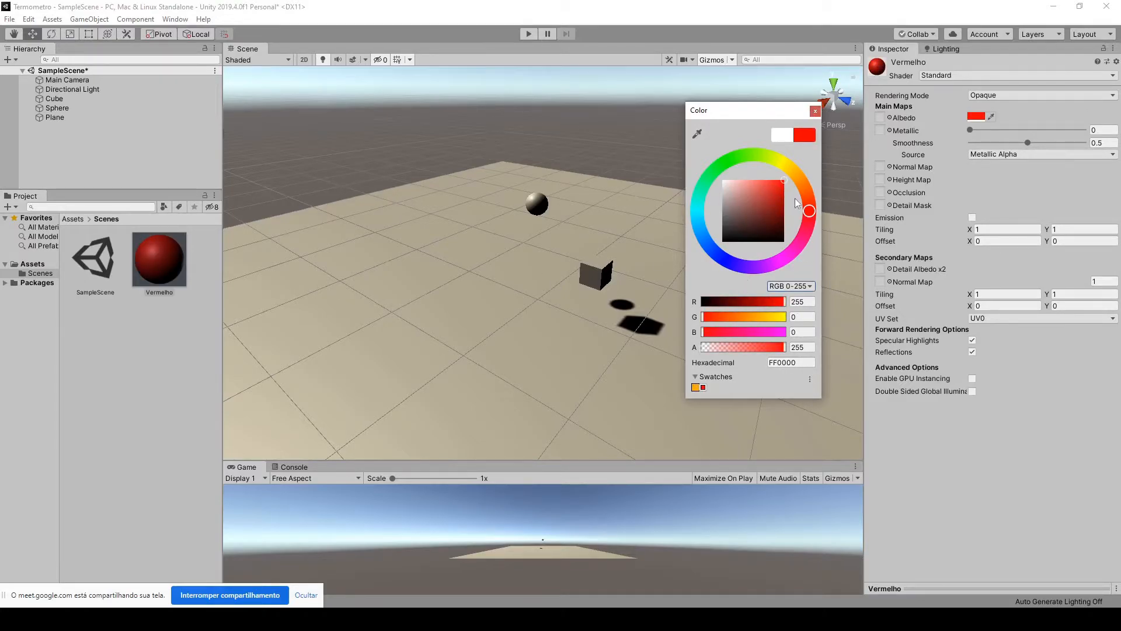
pyautogui.moveTo(795, 202)
pyautogui.mouseDown()
pyautogui.moveTo(787, 186)
pyautogui.moveTo(800, 187)
pyautogui.mouseUp()
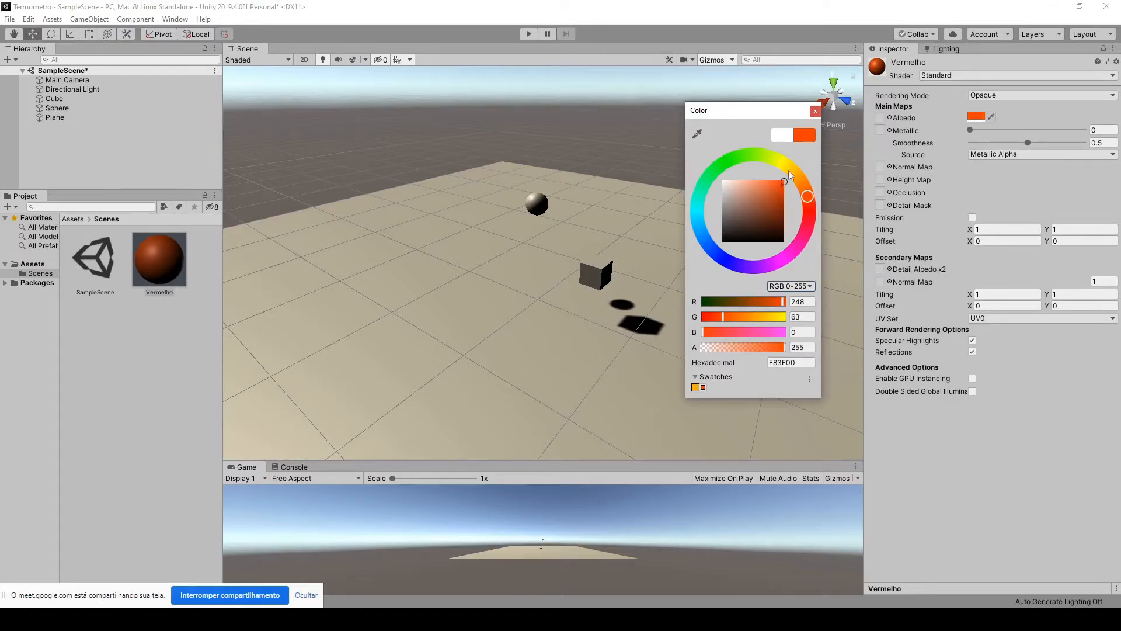
pyautogui.click(815, 110)
pyautogui.moveTo(158, 257); pyautogui.dragTo(536, 202)
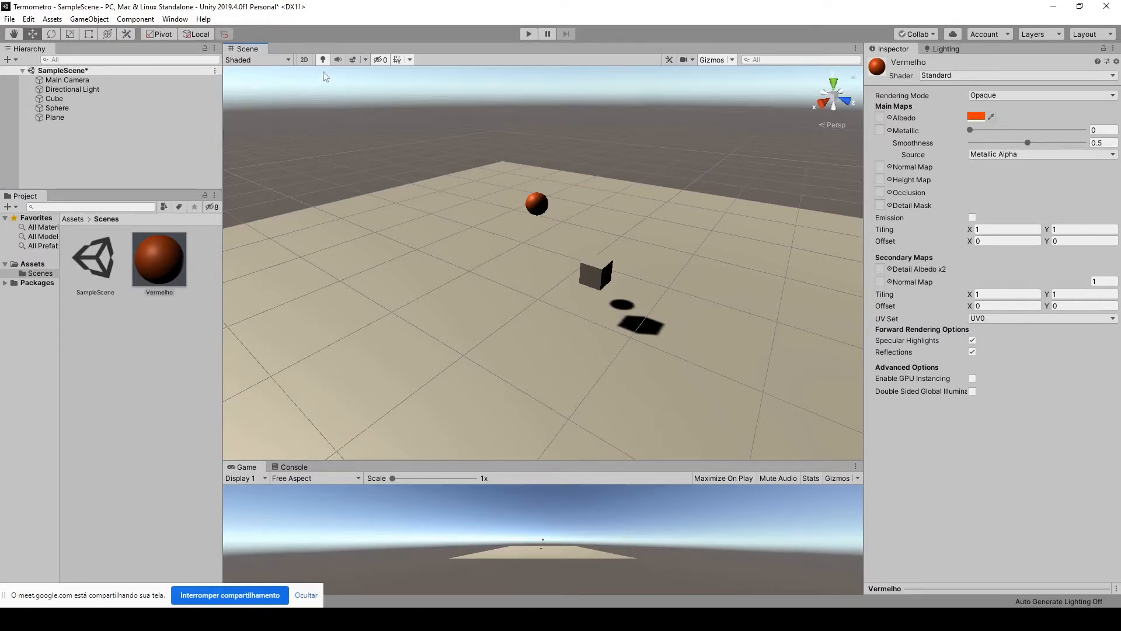
# Step: Enable Auto Generate in the scene's lighting settings and look closer at the lit sphere and cube
pyautogui.click(945, 49)
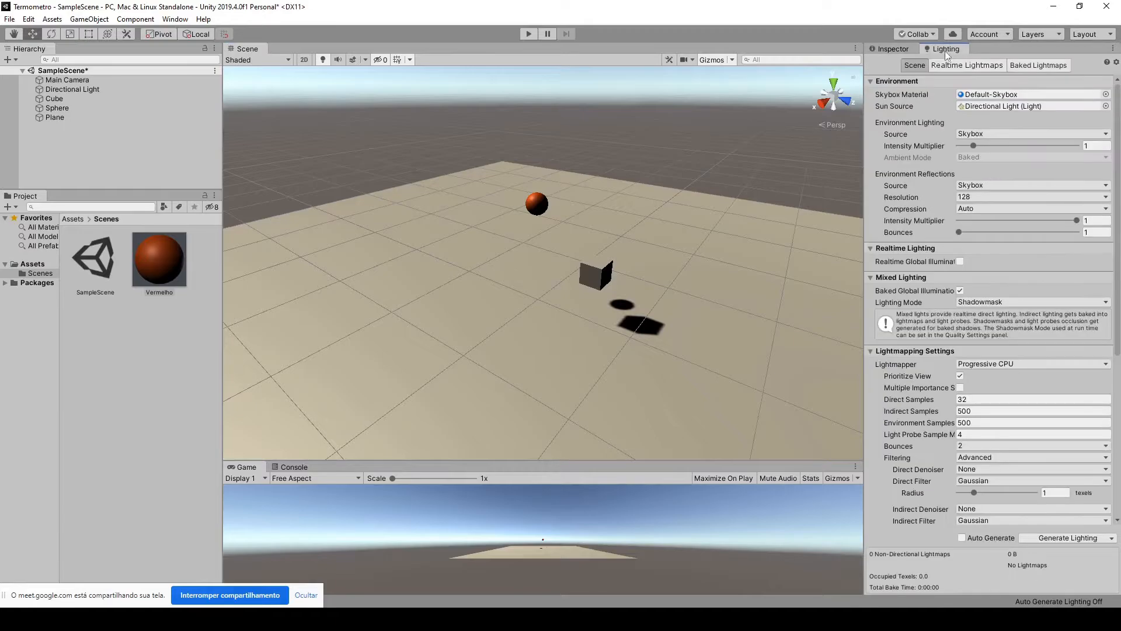
pyautogui.click(961, 537)
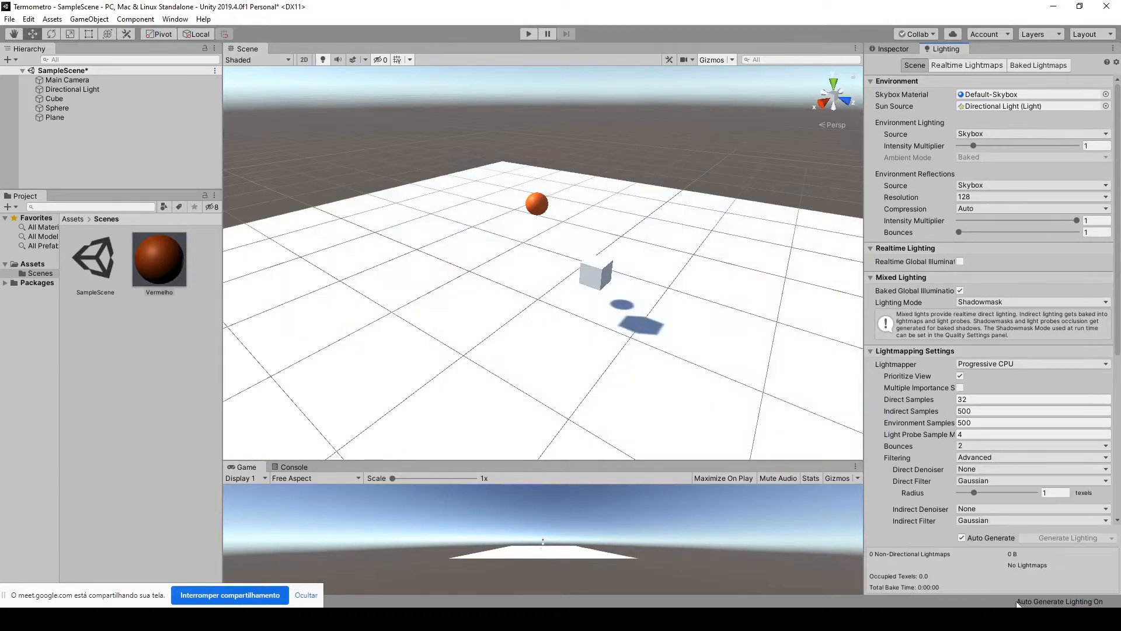
pyautogui.scroll(2, 695, 400)
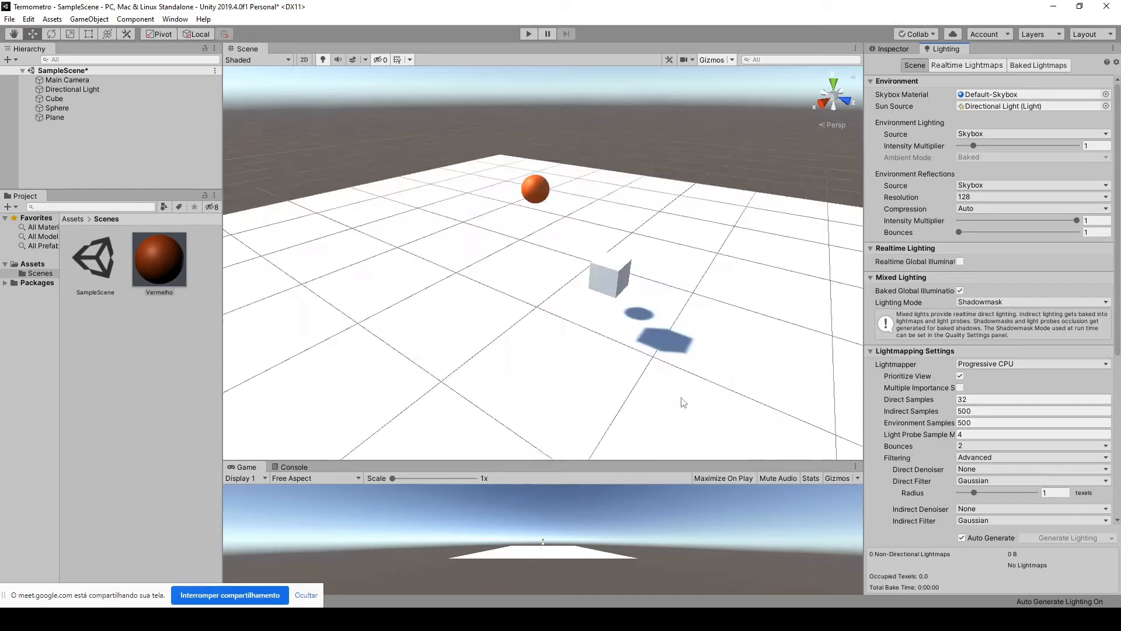
pyautogui.scroll(2, 692, 388)
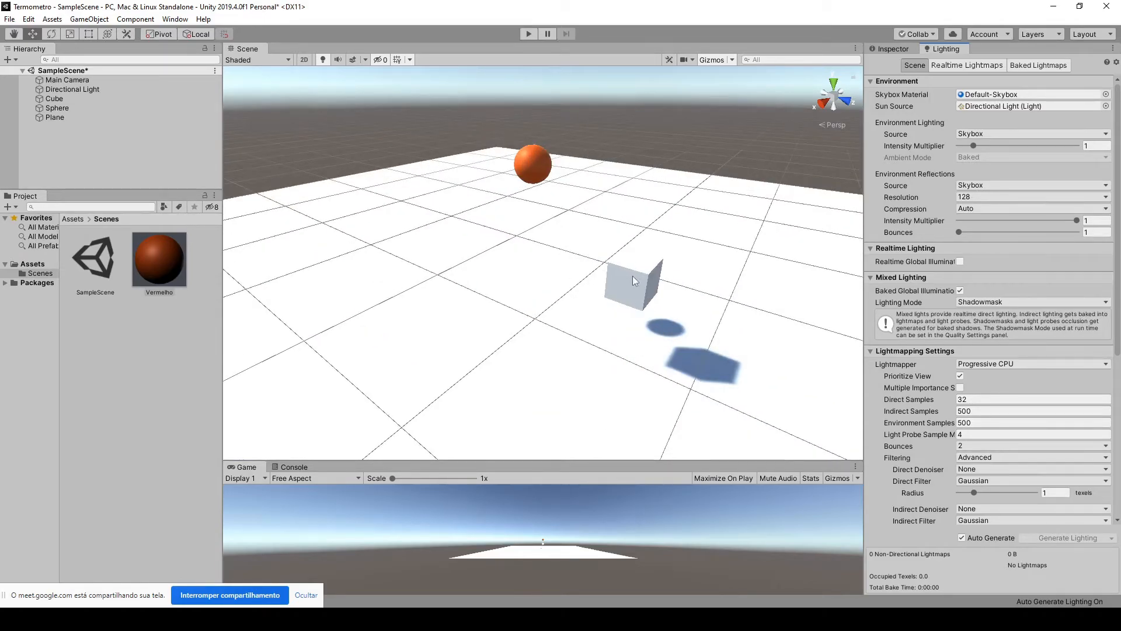
# Step: Change the Vermelho material's albedo colour to red FF1000
pyautogui.click(159, 260)
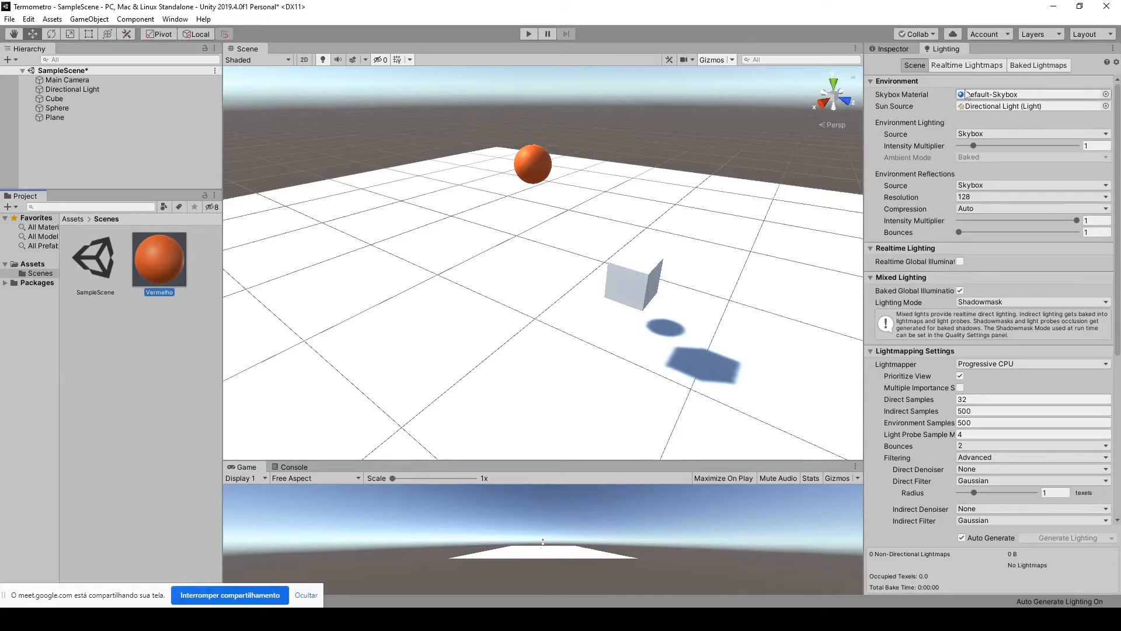
pyautogui.click(885, 48)
pyautogui.click(976, 116)
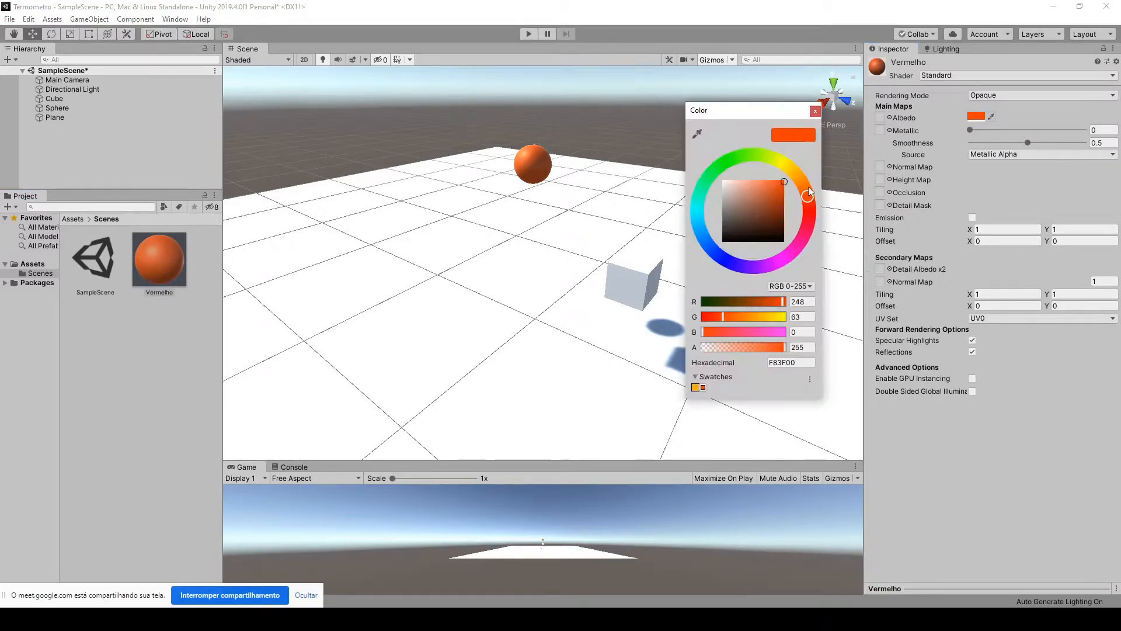
pyautogui.moveTo(809, 202); pyautogui.dragTo(809, 208)
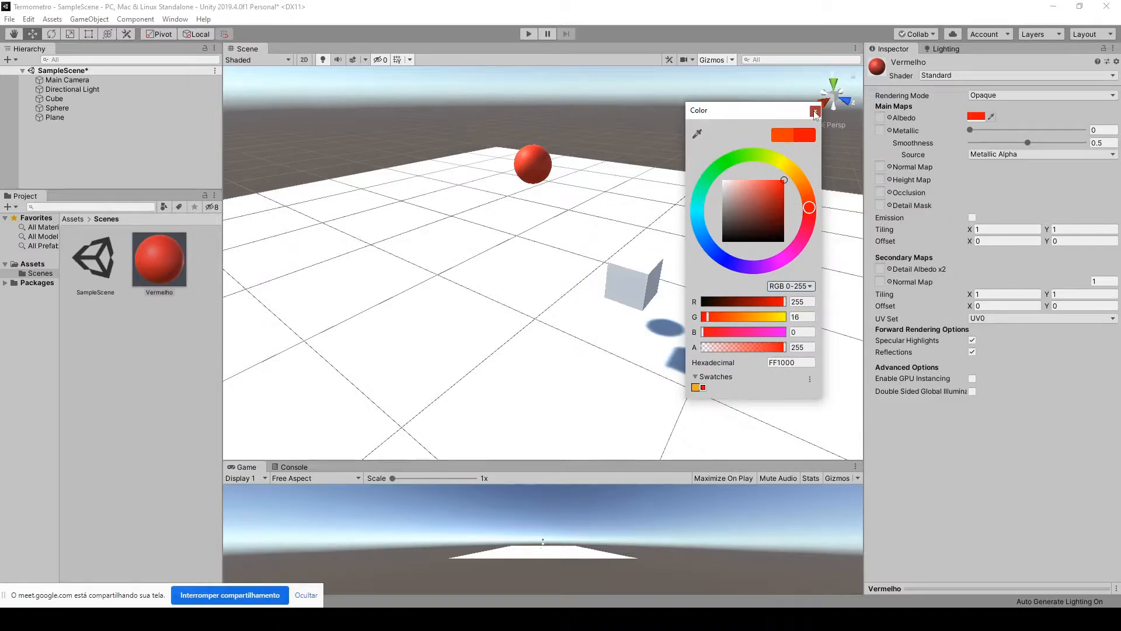
pyautogui.click(815, 111)
pyautogui.click(171, 266)
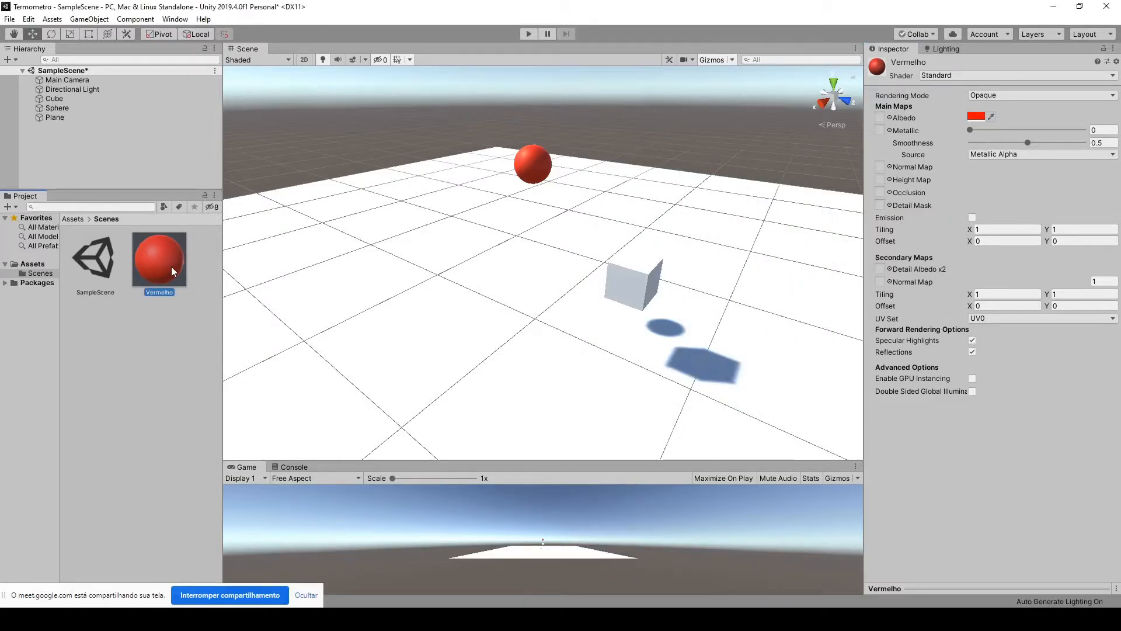
pyautogui.click(156, 383)
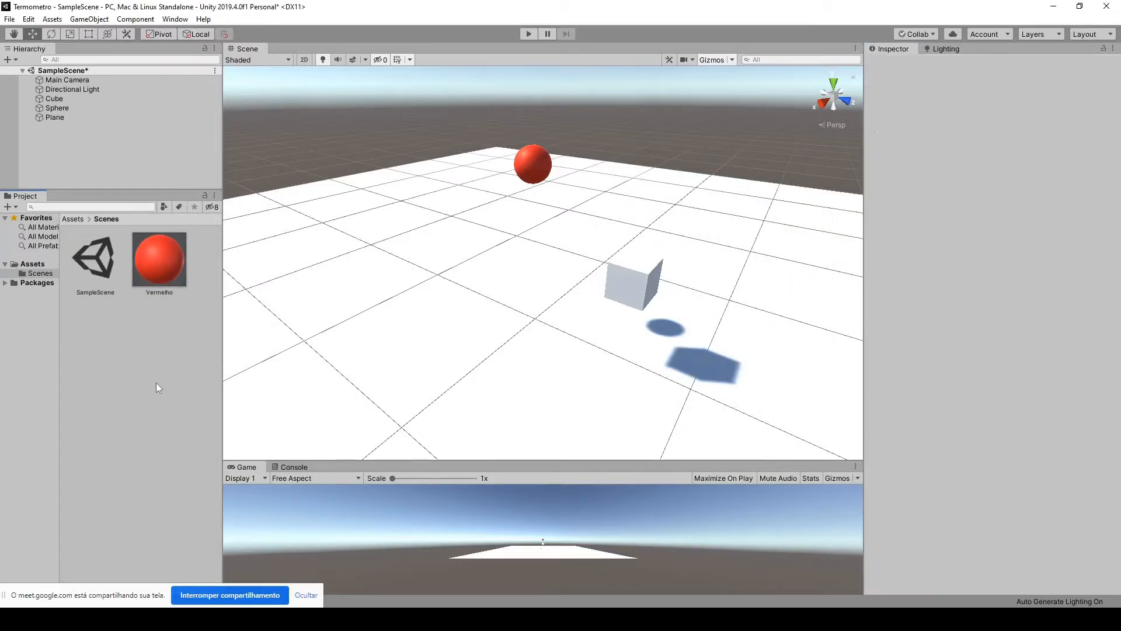
# Step: Duplicate the Vermelho material in the Scenes folder and rename the copy Azul
pyautogui.click(164, 261)
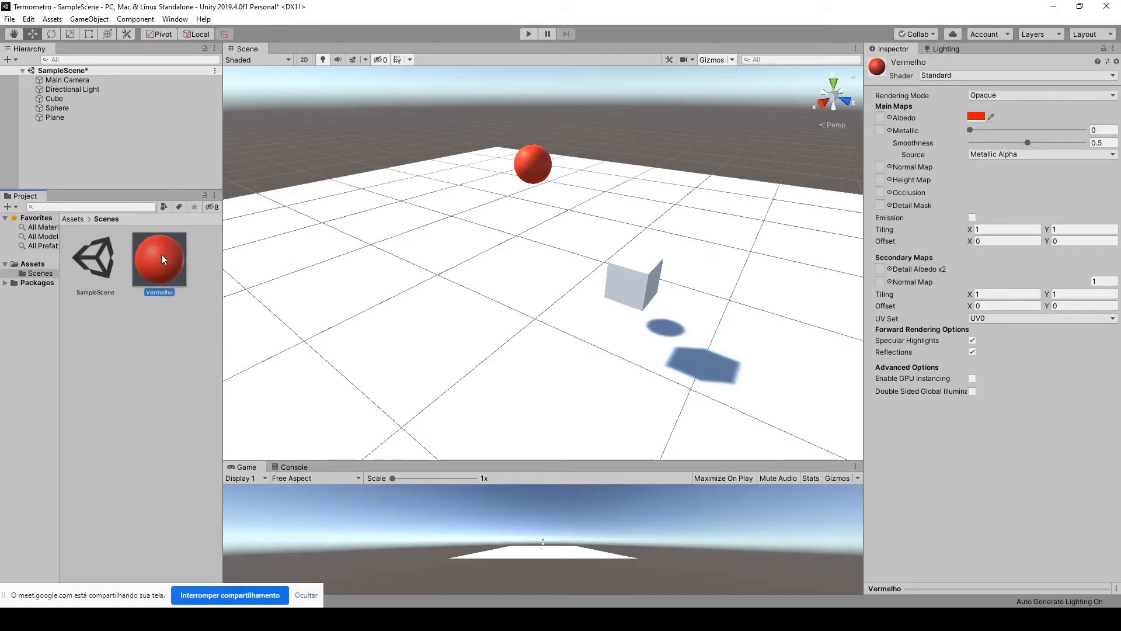
pyautogui.hotkey('ctrl', 'd')
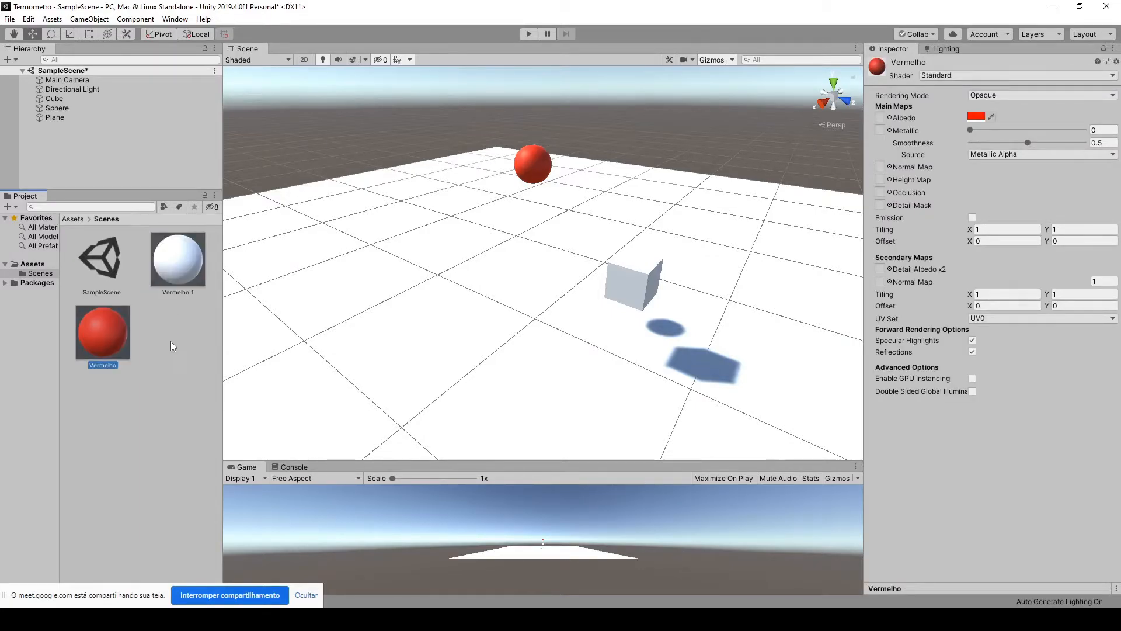
pyautogui.click(183, 257)
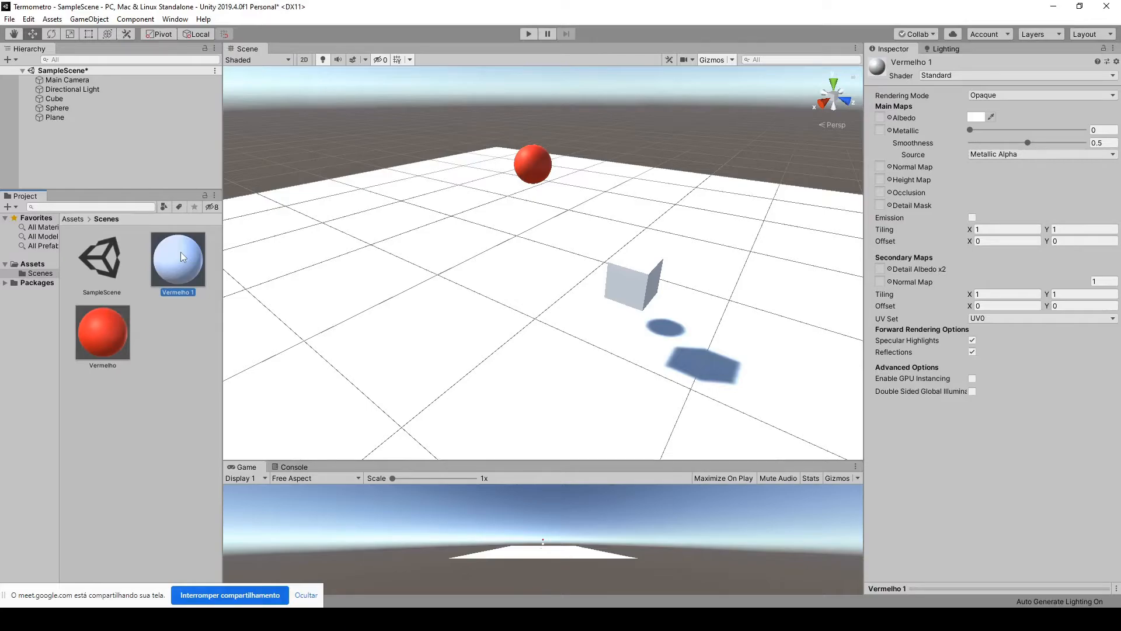
pyautogui.press('F2')
pyautogui.write('Azul')
pyautogui.press('Return')
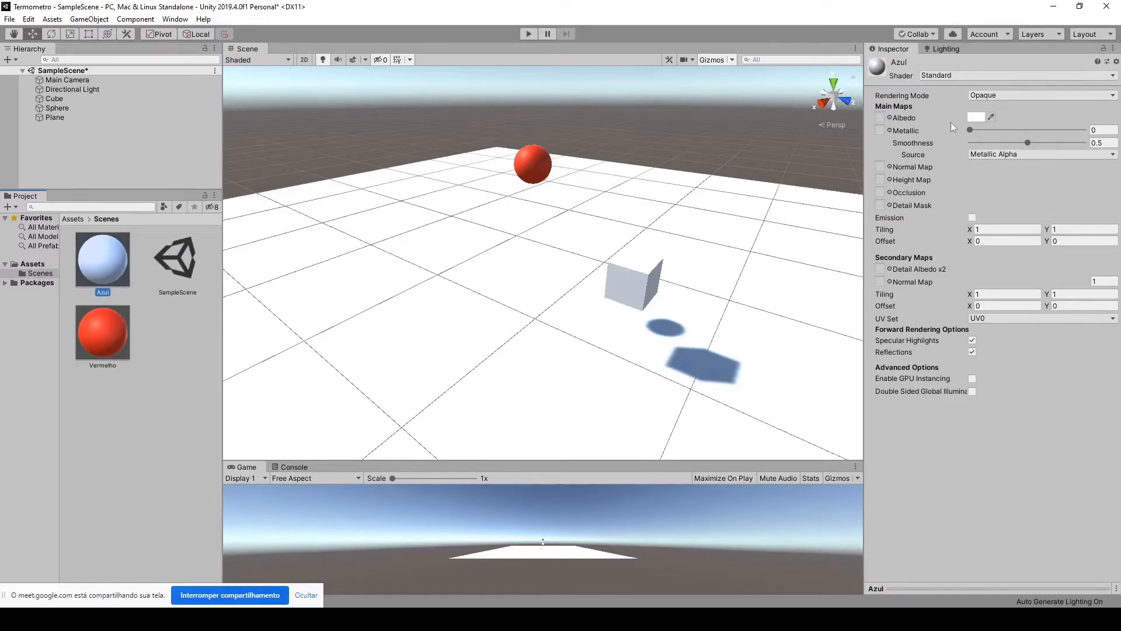
# Step: Set the Azul material's albedo colour to blue 0200FF and apply the material to the cube
pyautogui.click(976, 116)
pyautogui.click(727, 260)
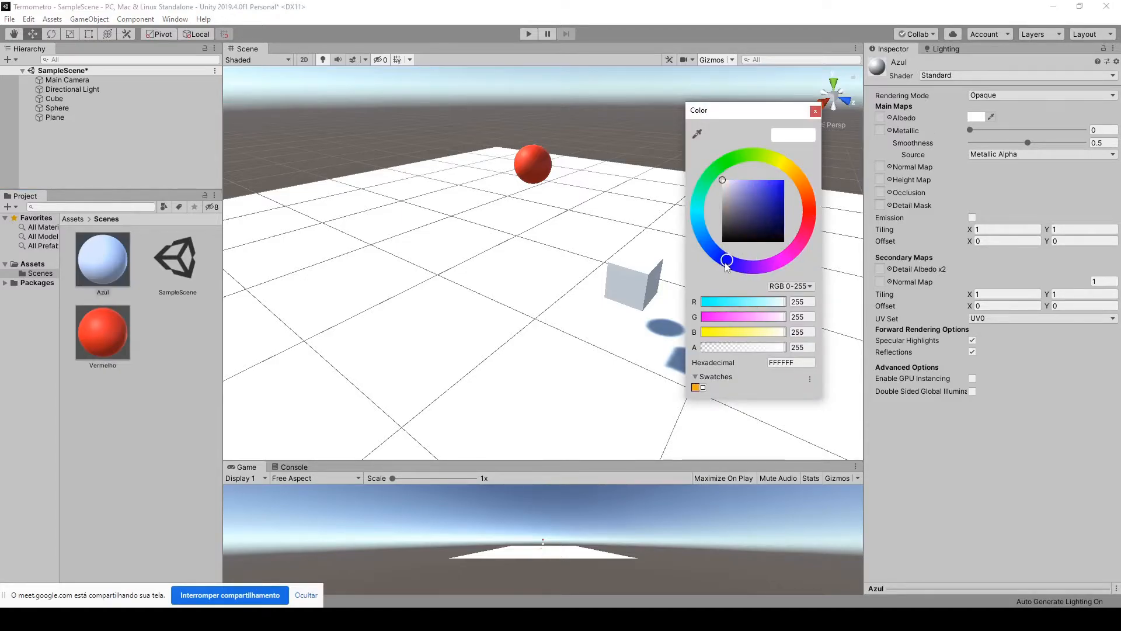
pyautogui.moveTo(774, 204); pyautogui.dragTo(785, 180)
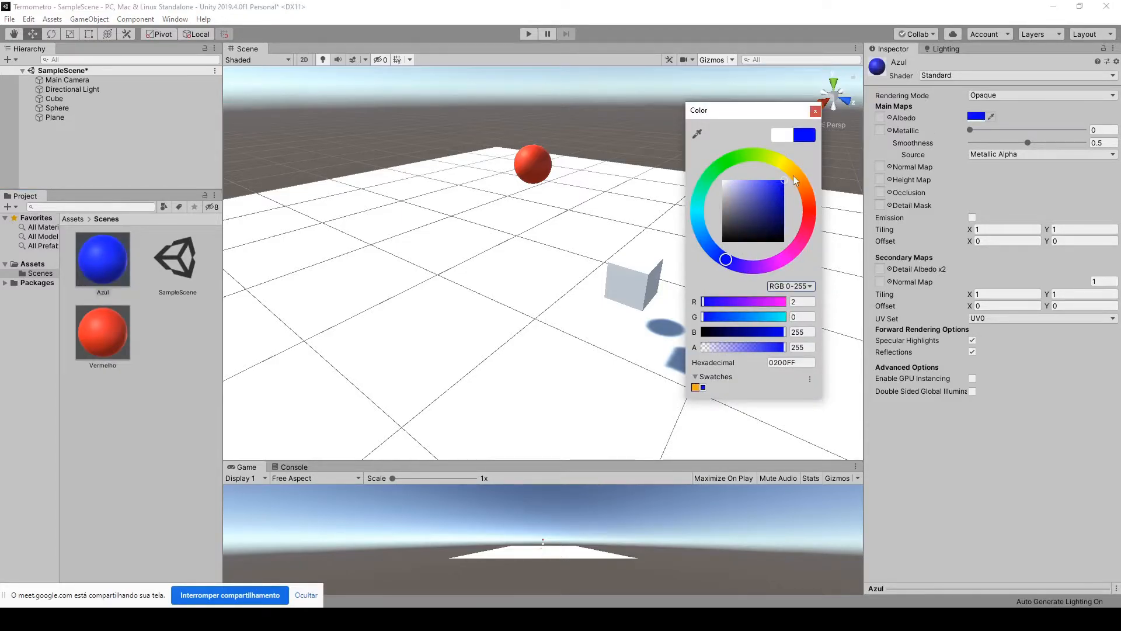
pyautogui.click(114, 263)
pyautogui.moveTo(106, 249); pyautogui.dragTo(674, 384)
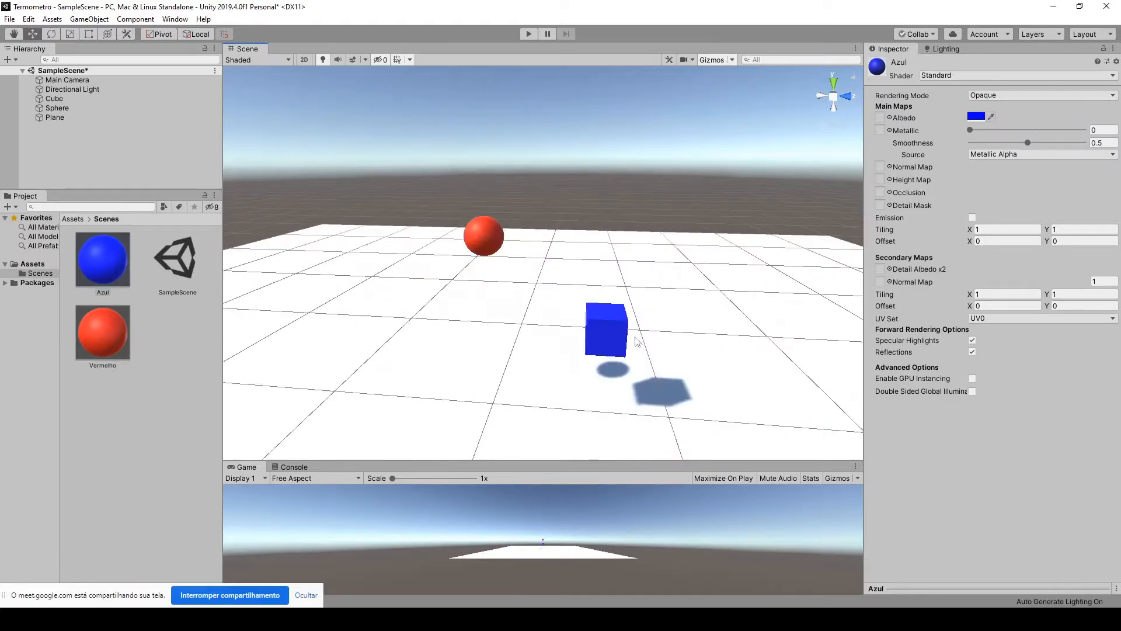
# Step: Raise the cube to a Y position of about 0.592 and lower the sphere to a Y position of about 0.754
pyautogui.click(602, 311)
pyautogui.moveTo(608, 287); pyautogui.dragTo(606, 273)
pyautogui.click(473, 239)
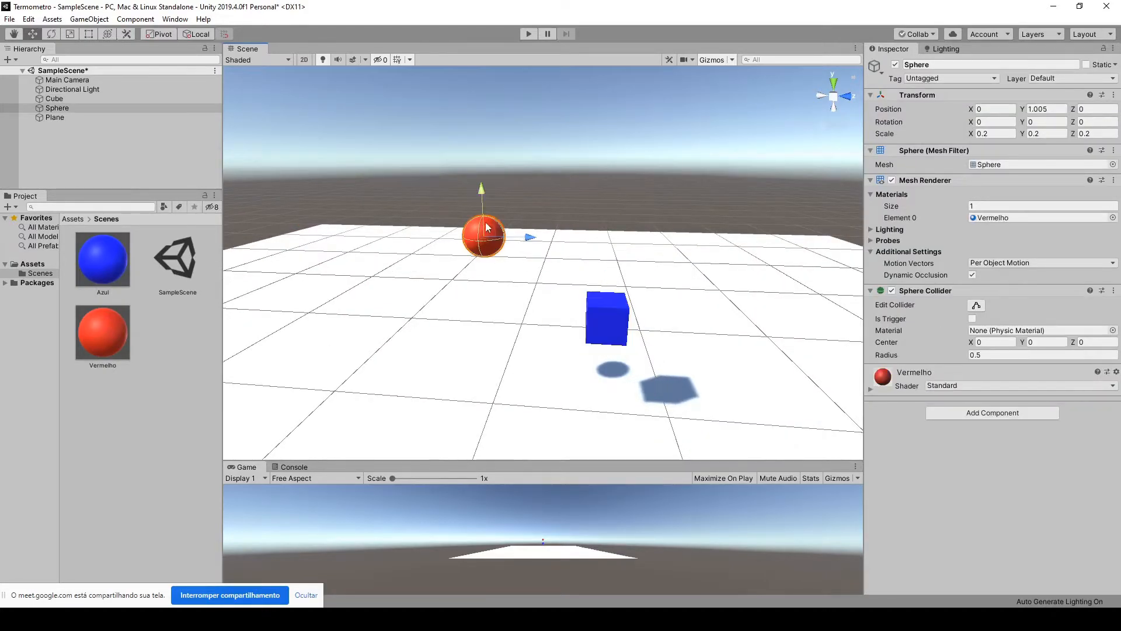
pyautogui.moveTo(483, 197); pyautogui.dragTo(485, 236)
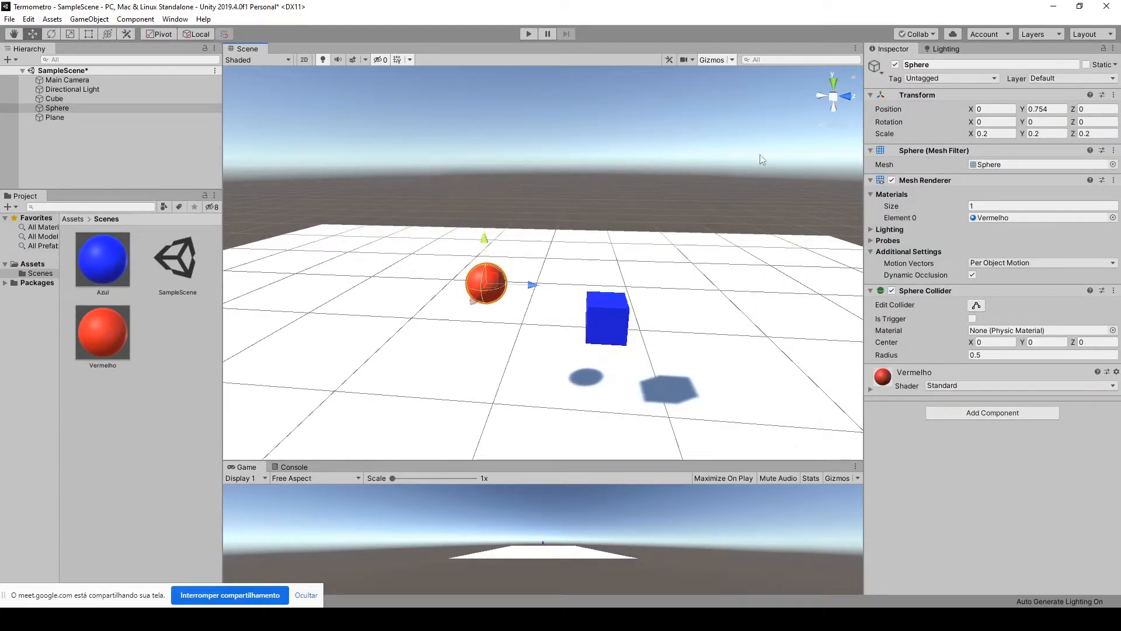
# Step: Move the directional light away from the objects in top view, to about X -2.513 and Z -1.451
pyautogui.click(833, 83)
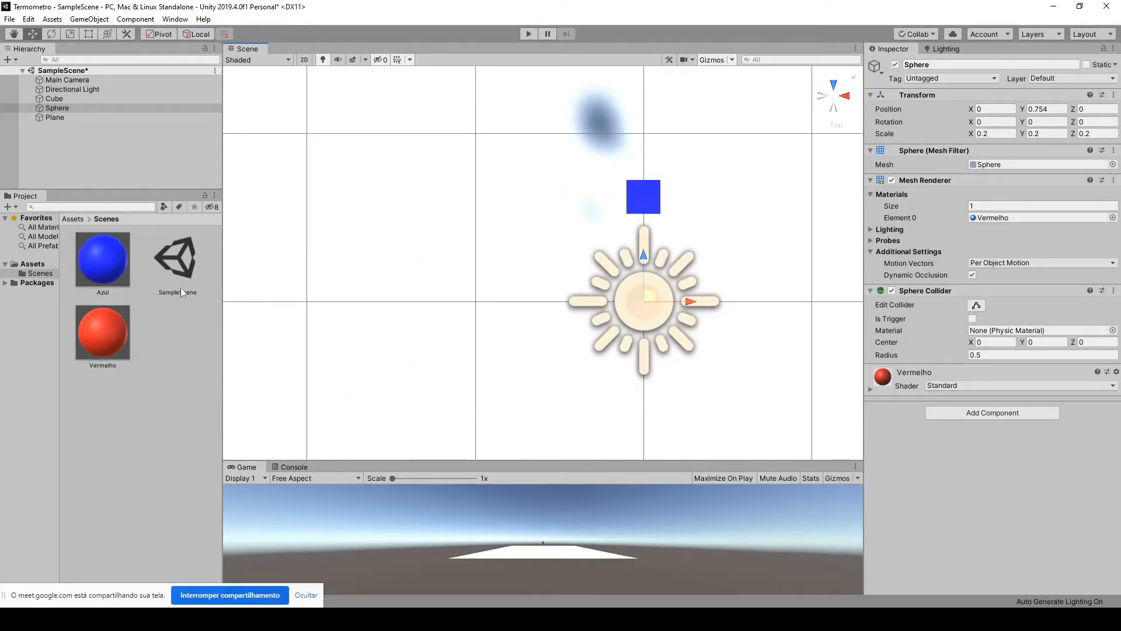
pyautogui.click(74, 91)
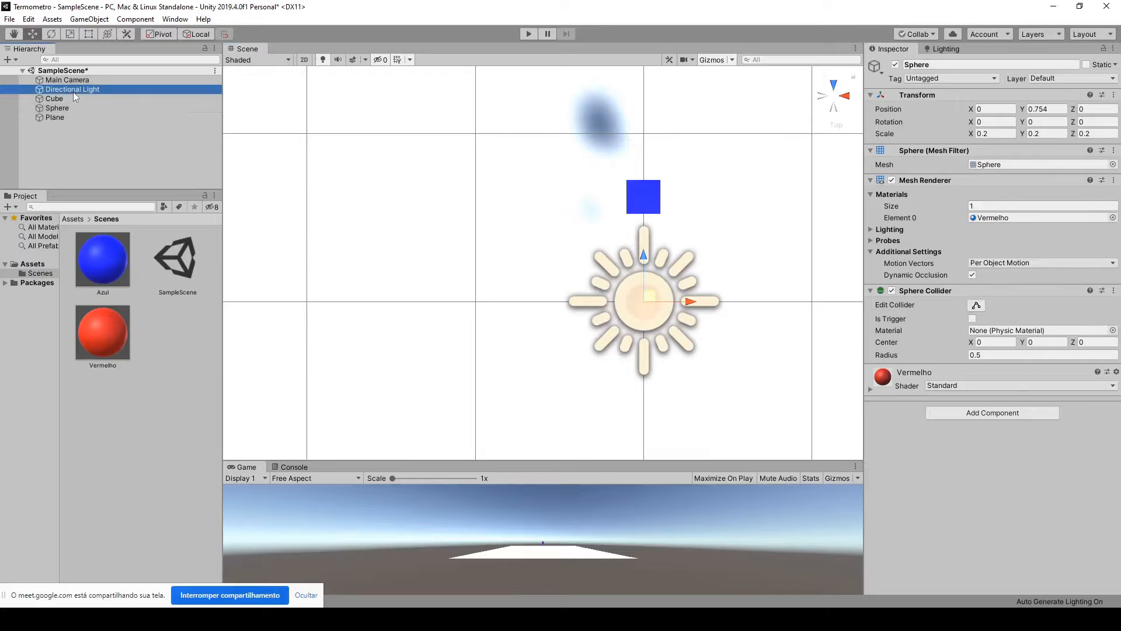
pyautogui.moveTo(648, 295); pyautogui.dragTo(211, 526)
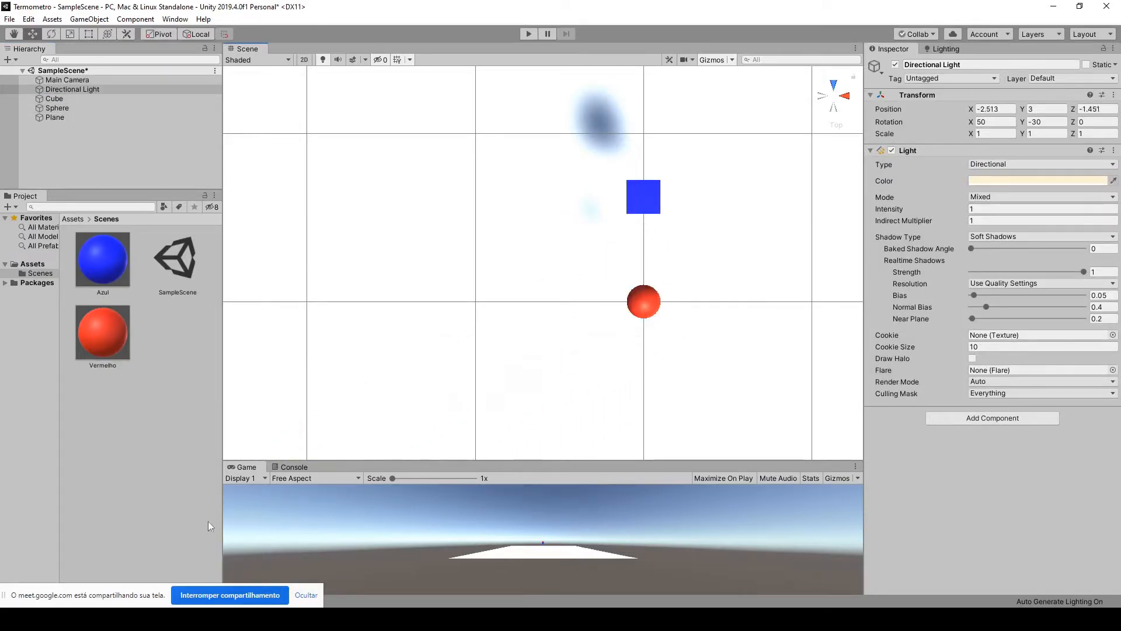
# Step: Move the cube farther from the sphere along the Z axis, to a Z position of about 0.98
pyautogui.click(644, 201)
pyautogui.moveTo(648, 146); pyautogui.dragTo(650, 88)
pyautogui.moveTo(688, 420); pyautogui.dragTo(565, 236, button='right')
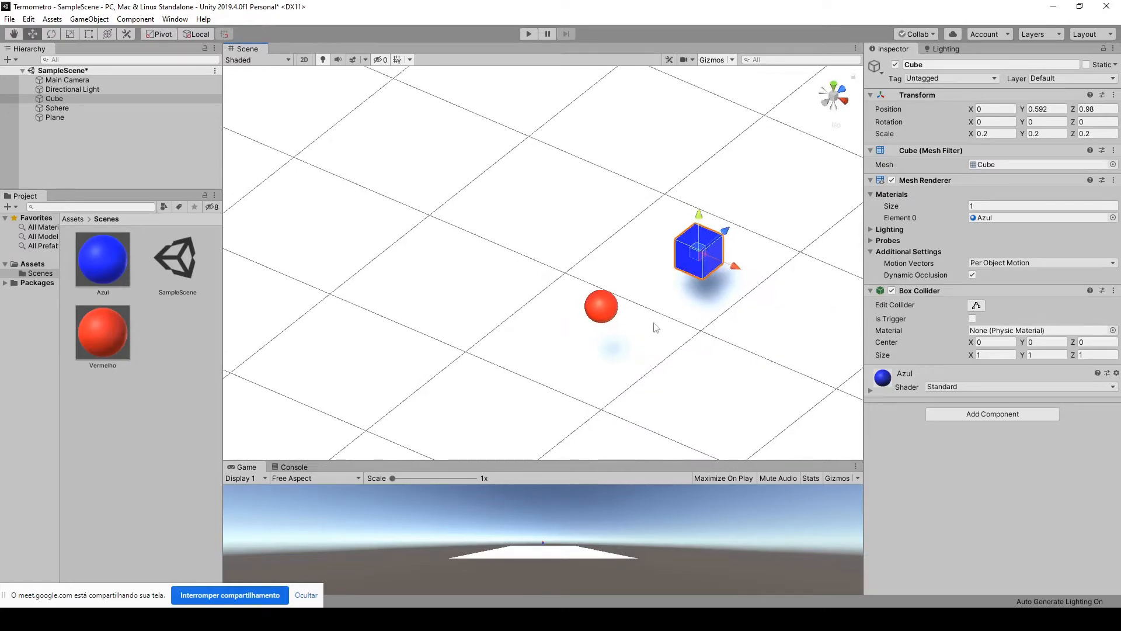
pyautogui.moveTo(655, 327); pyautogui.dragTo(590, 288, button='middle')
pyautogui.click(839, 128)
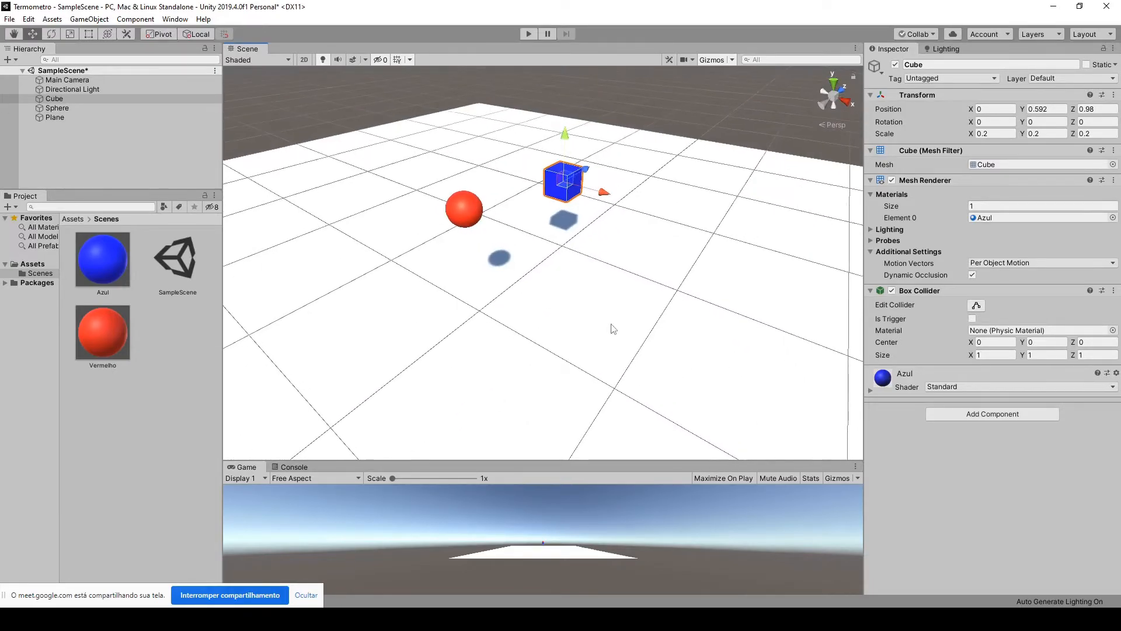
pyautogui.moveTo(613, 328); pyautogui.dragTo(484, 272, button='right')
pyautogui.moveTo(828, 385); pyautogui.dragTo(682, 356, button='middle')
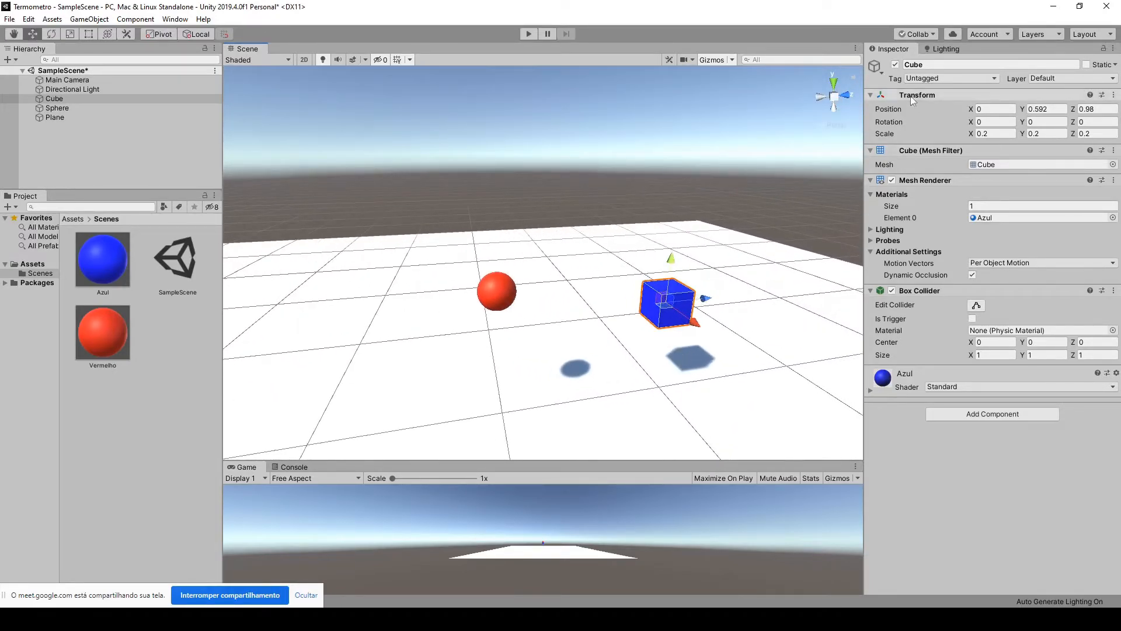
# Step: Lower the sphere in the orthographic right view to a Y position of about 0.573, nearly level with the cube
pyautogui.click(845, 96)
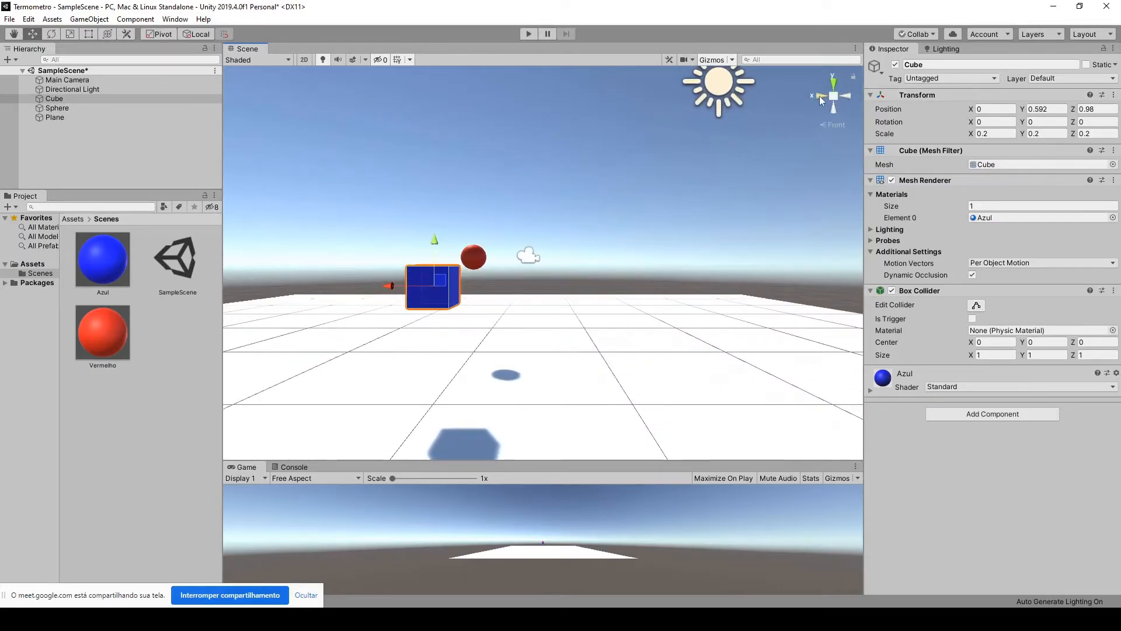
pyautogui.click(846, 97)
pyautogui.click(469, 267)
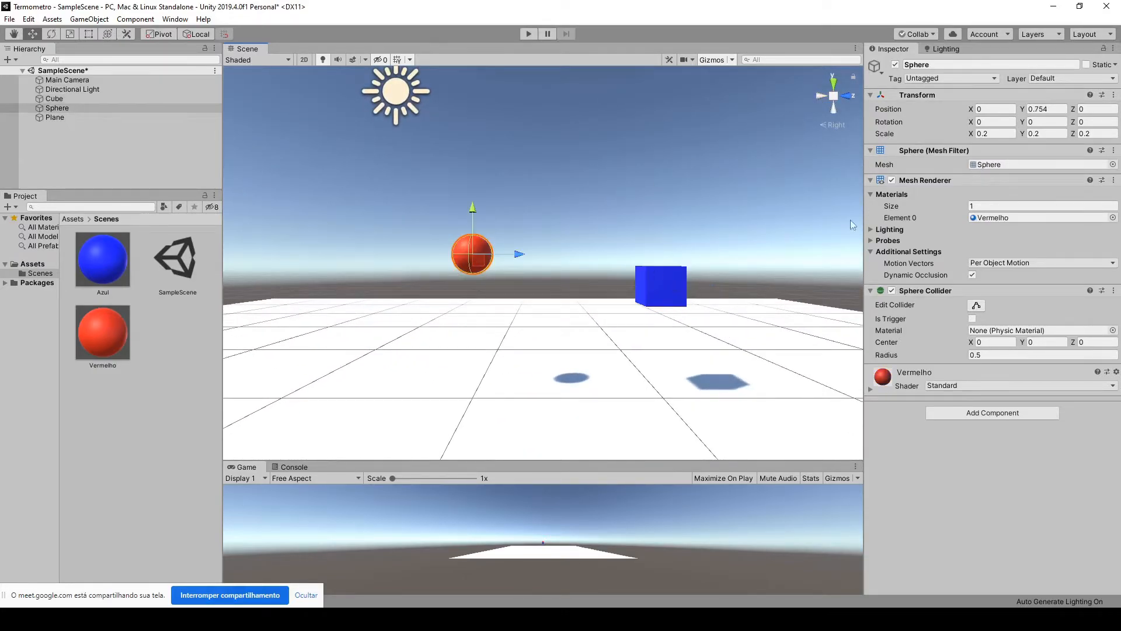
pyautogui.click(838, 127)
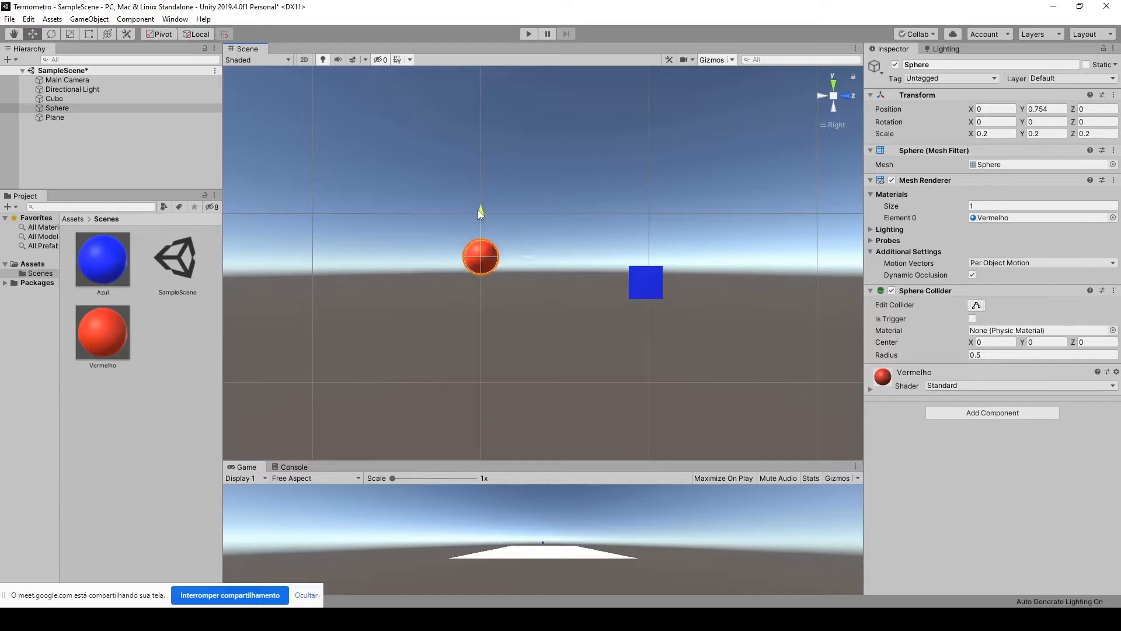
pyautogui.moveTo(478, 209); pyautogui.dragTo(481, 238)
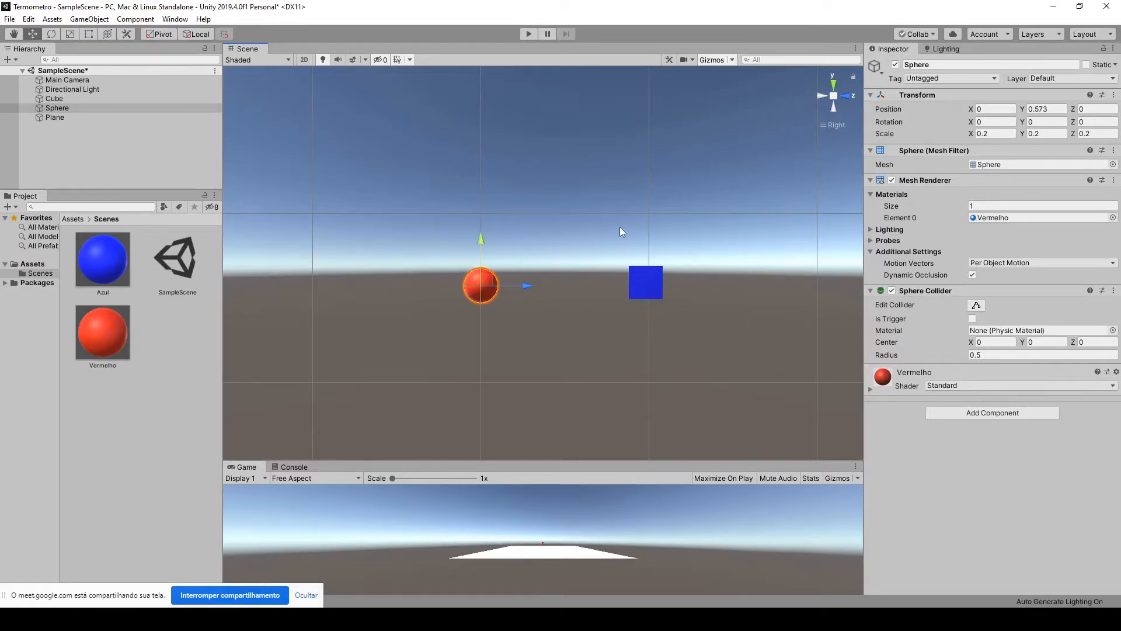
# Step: Add a cylinder to the scene in perspective view
pyautogui.moveTo(620, 230); pyautogui.dragTo(615, 264, button='right')
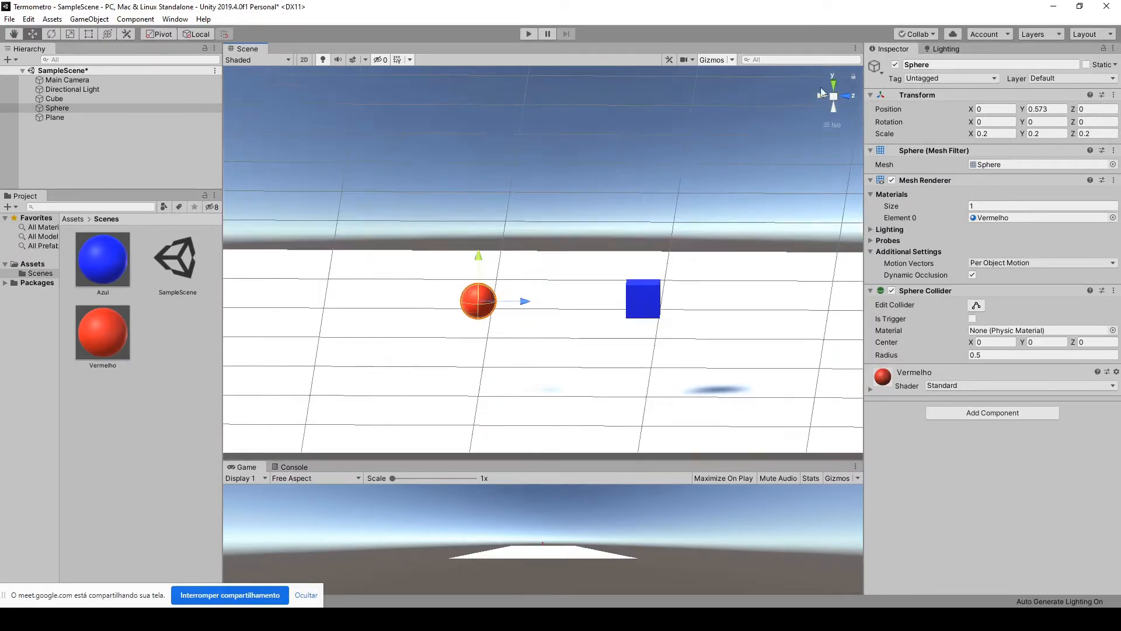
pyautogui.click(836, 125)
pyautogui.scroll(-3, 540, 229)
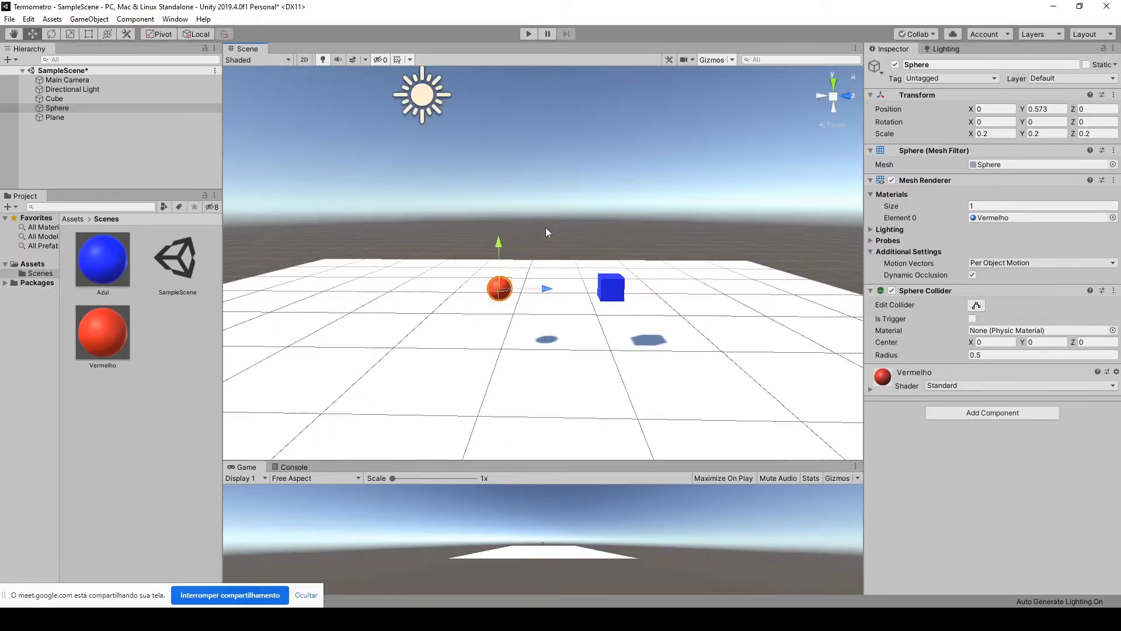
pyautogui.scroll(3, 547, 225)
pyautogui.moveTo(559, 210); pyautogui.dragTo(537, 236, button='middle')
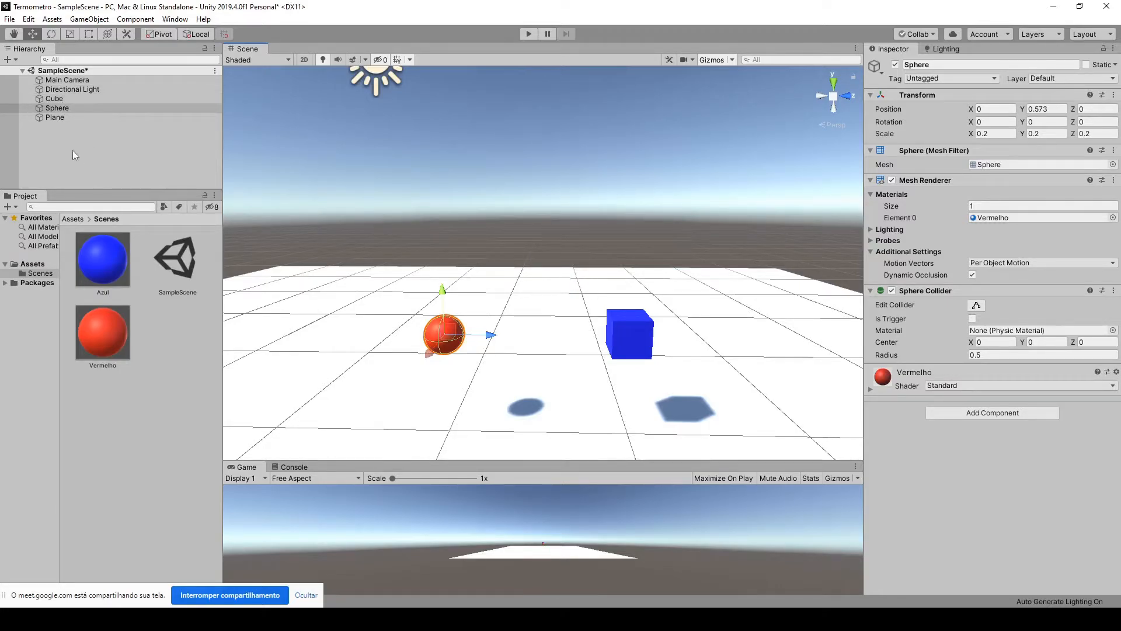
pyautogui.rightClick(110, 165)
pyautogui.moveTo(144, 290)
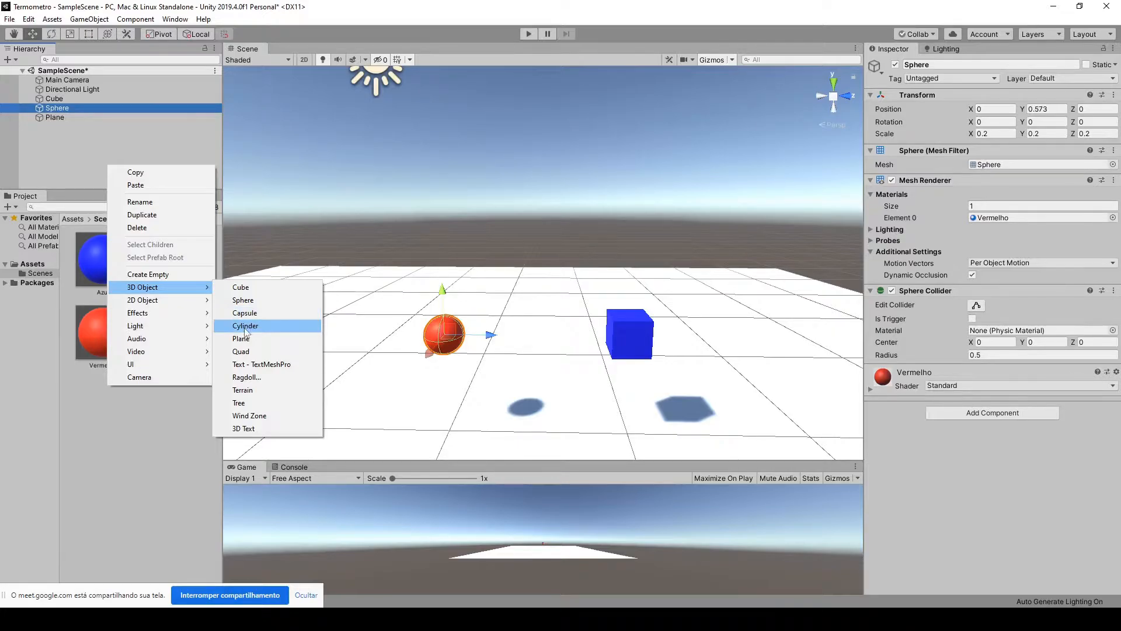
pyautogui.click(247, 325)
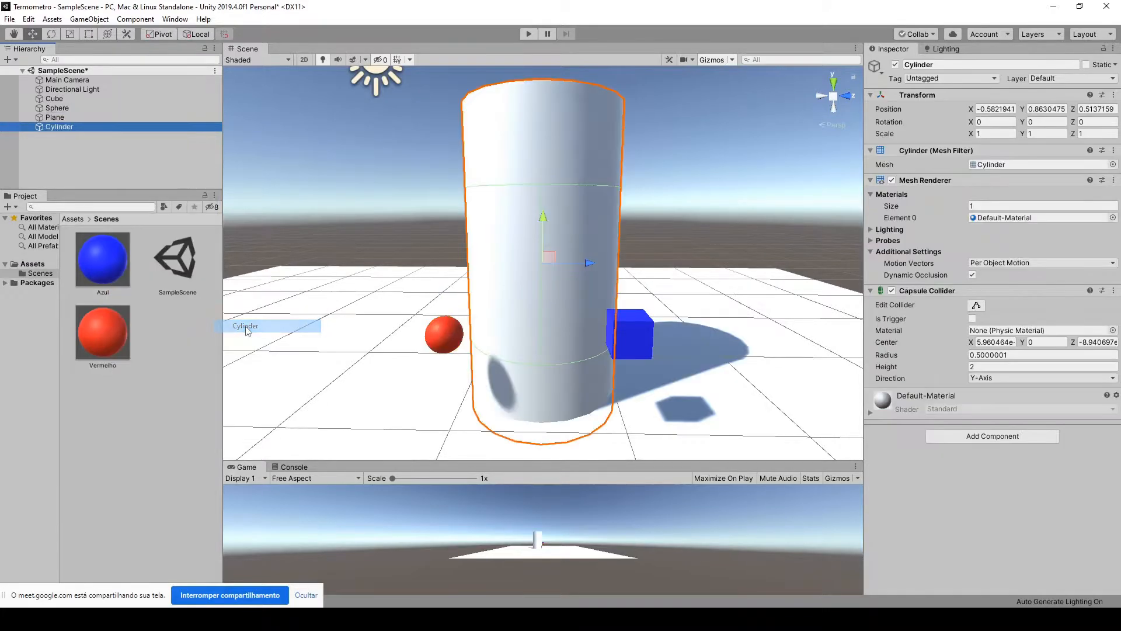
# Step: Scale the cylinder to 0.2 on the X, Y and Z axes
pyautogui.click(996, 134)
pyautogui.write(',2')
pyautogui.press('Tab')
pyautogui.write(',2')
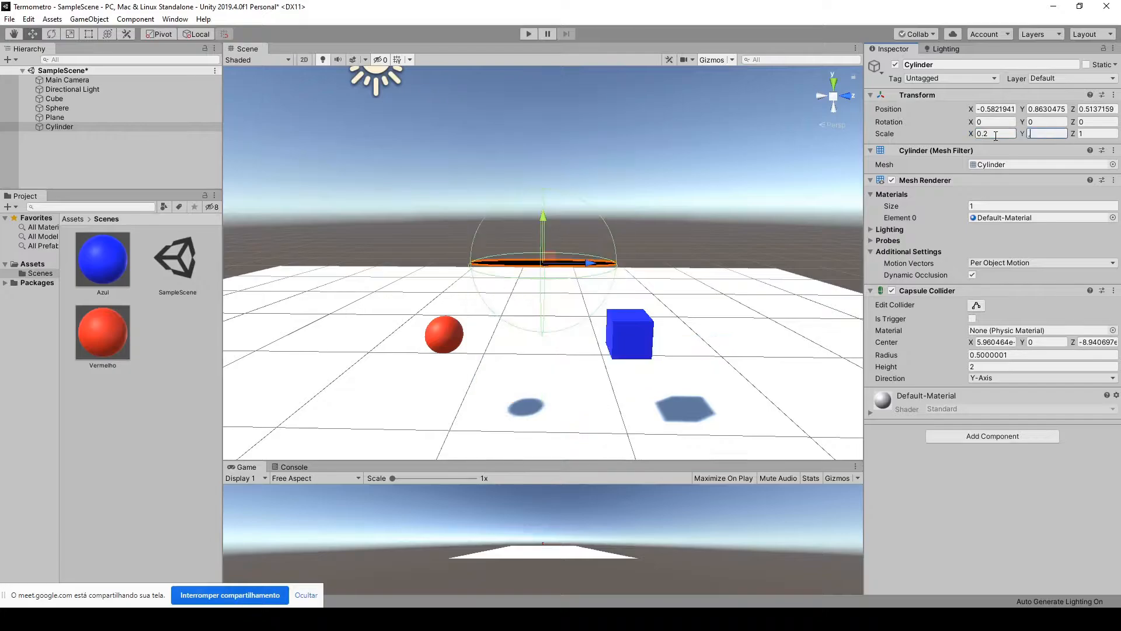
pyautogui.press('Tab')
pyautogui.write(',2')
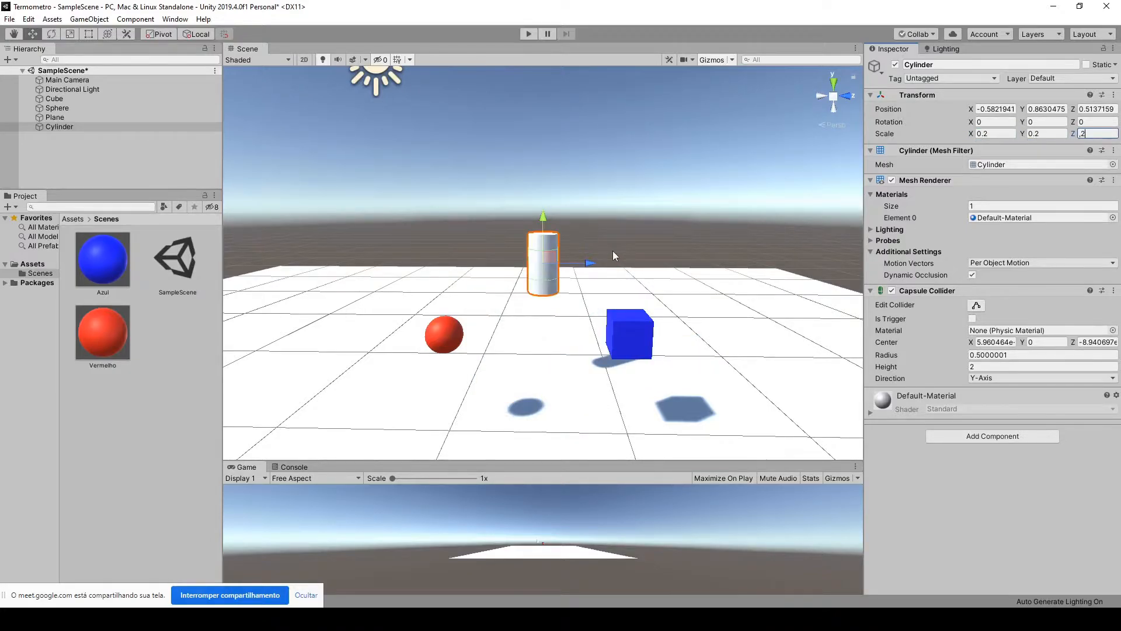
# Step: Raise the cylinder to a Y position of about 1.17 and compare its scale with the cube's
pyautogui.scroll(4, 632, 240)
pyautogui.scroll(-3, 633, 240)
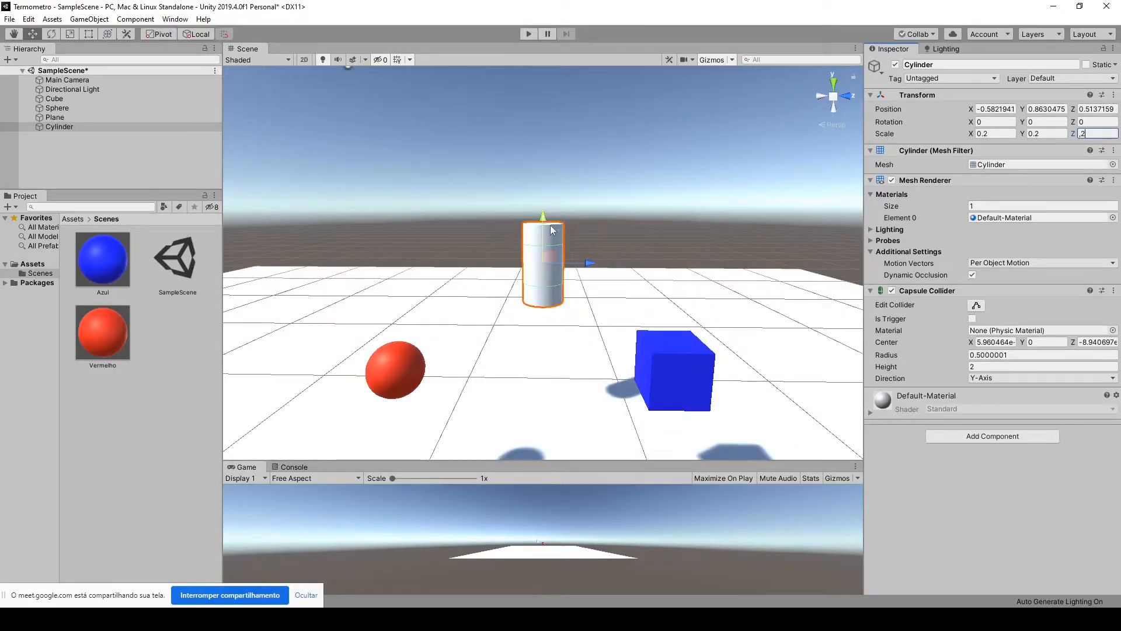
pyautogui.moveTo(552, 230); pyautogui.dragTo(588, 152)
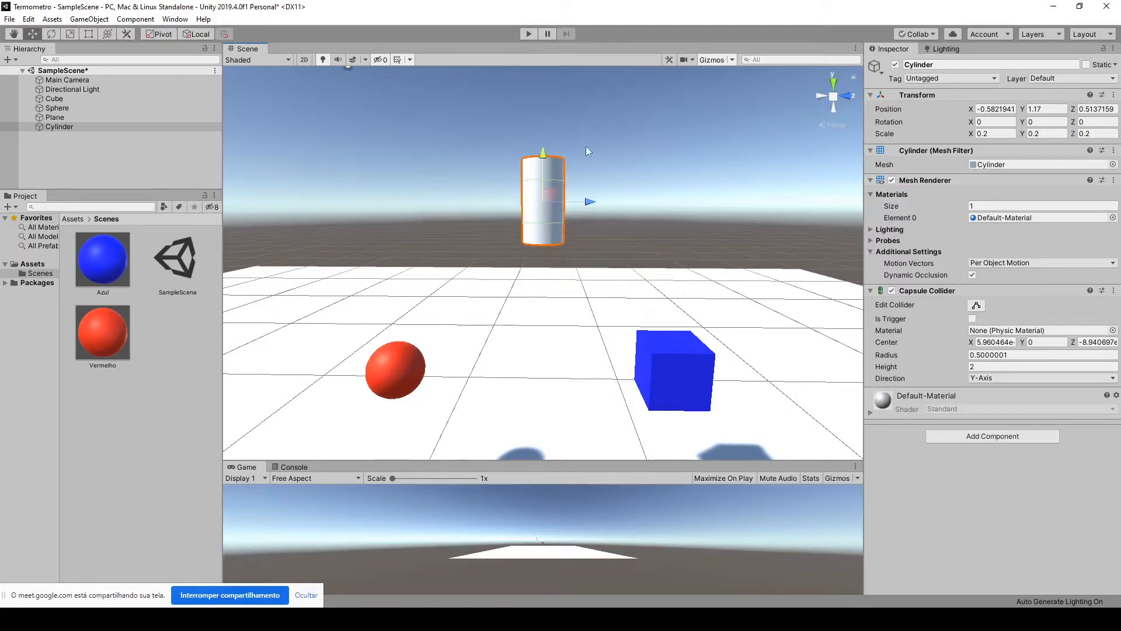
pyautogui.click(695, 371)
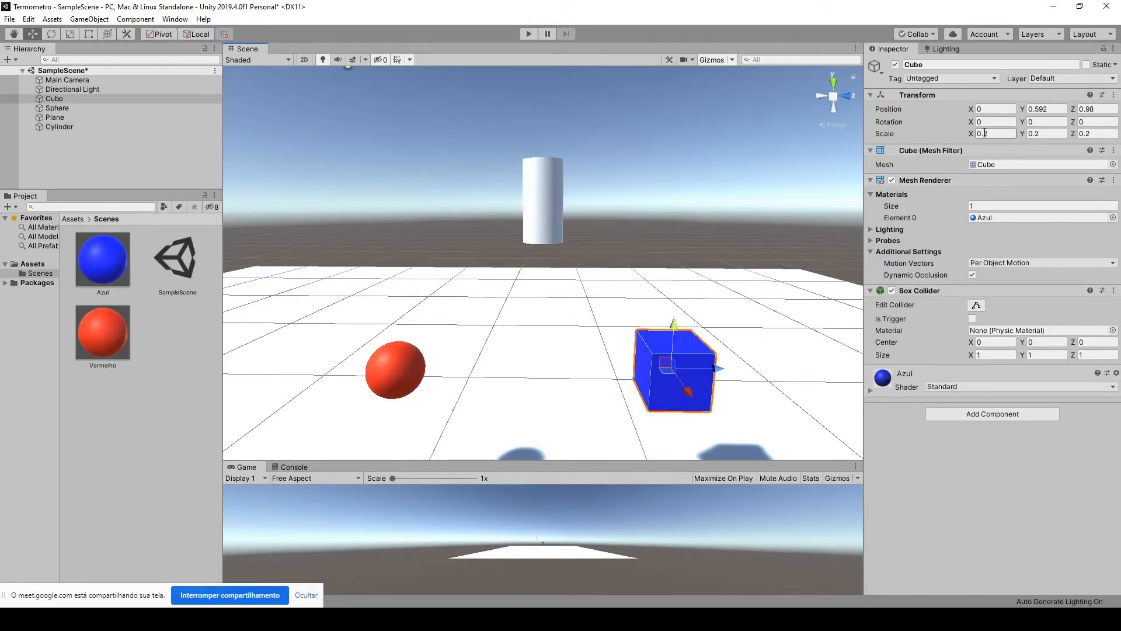
pyautogui.click(543, 207)
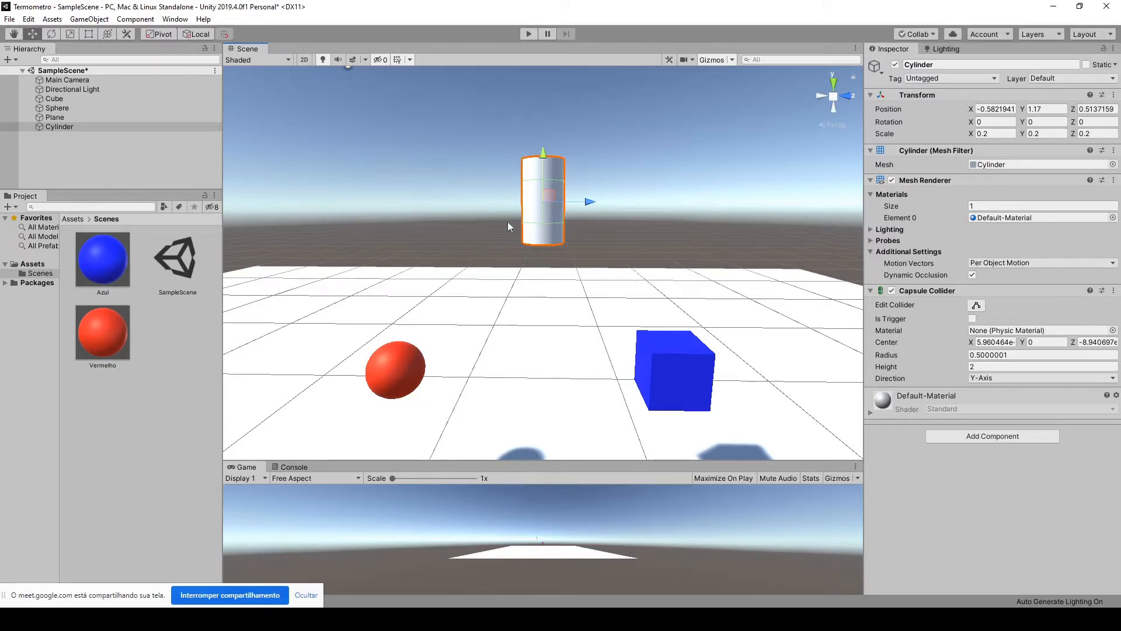
# Step: Reposition the cylinder above the plane, between the sphere and cube, at about X -0.02, Y 1.296 and Z 0.559
pyautogui.scroll(2, 508, 169)
pyautogui.scroll(-2, 560, 161)
pyautogui.moveTo(579, 156); pyautogui.dragTo(593, 212, button='middle')
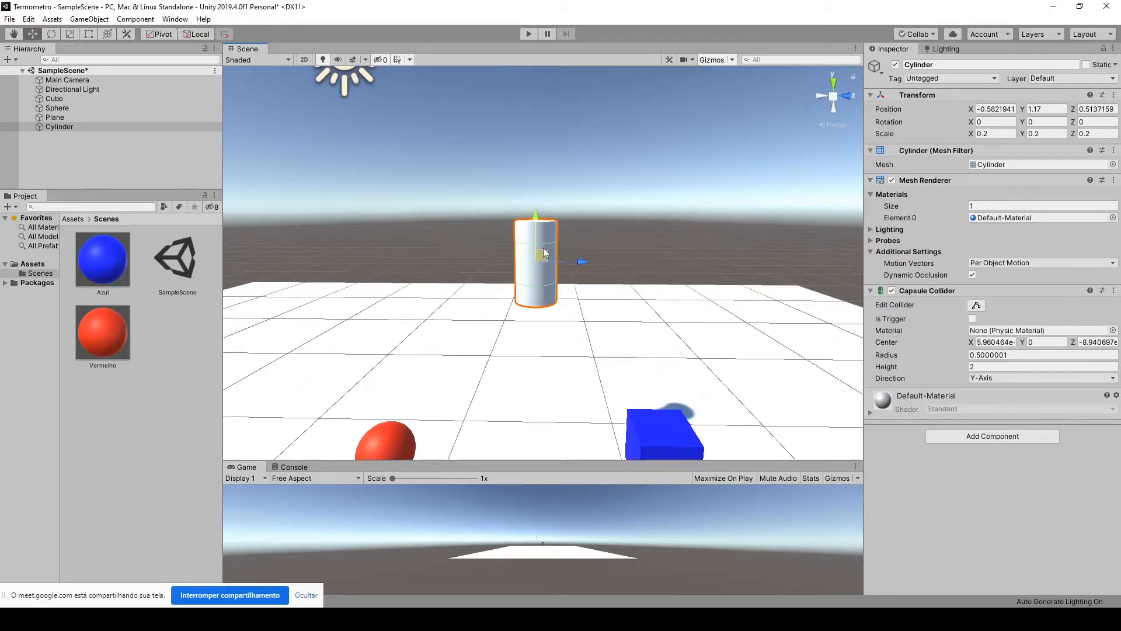
pyautogui.moveTo(544, 256)
pyautogui.mouseDown()
pyautogui.moveTo(545, 268)
pyautogui.moveTo(547, 245)
pyautogui.mouseUp()
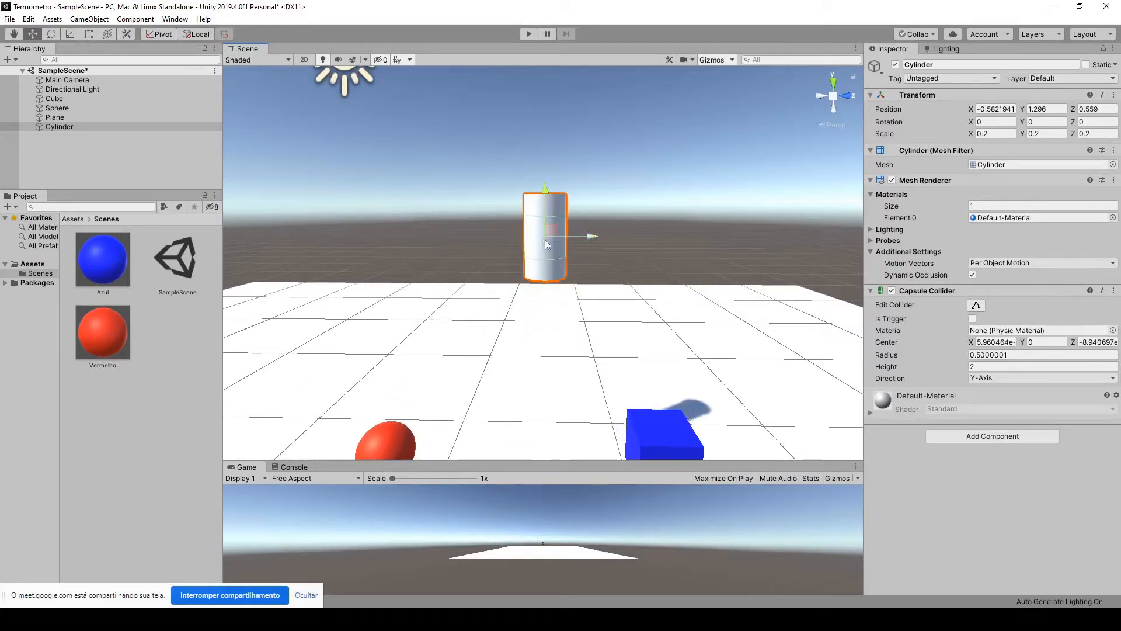
pyautogui.moveTo(662, 273); pyautogui.dragTo(601, 284, button='right')
pyautogui.scroll(-3, 716, 285)
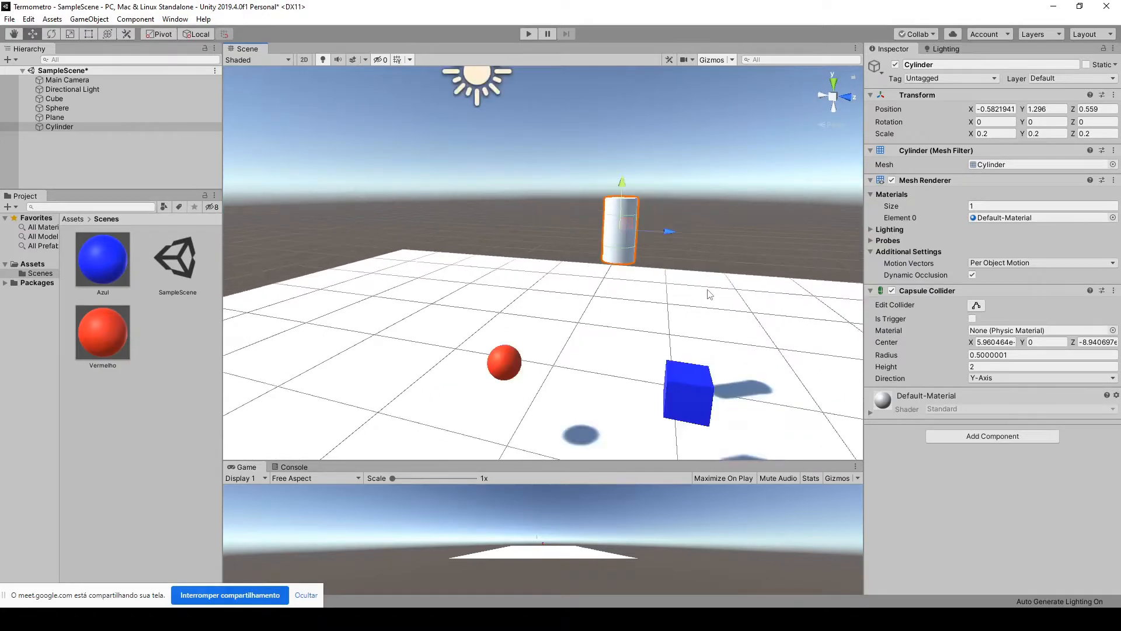
pyautogui.moveTo(707, 291); pyautogui.dragTo(637, 311, button='middle')
pyautogui.moveTo(638, 316); pyautogui.dragTo(398, 385, button='right')
pyautogui.moveTo(587, 342); pyautogui.dragTo(482, 268, button='middle')
pyautogui.moveTo(449, 229); pyautogui.dragTo(404, 243)
pyautogui.scroll(3, 477, 399)
pyautogui.keyDown('alt'); pyautogui.moveTo(477, 399); pyautogui.dragTo(562, 353); pyautogui.keyUp('alt')
pyautogui.moveTo(562, 353); pyautogui.dragTo(605, 325, button='middle')
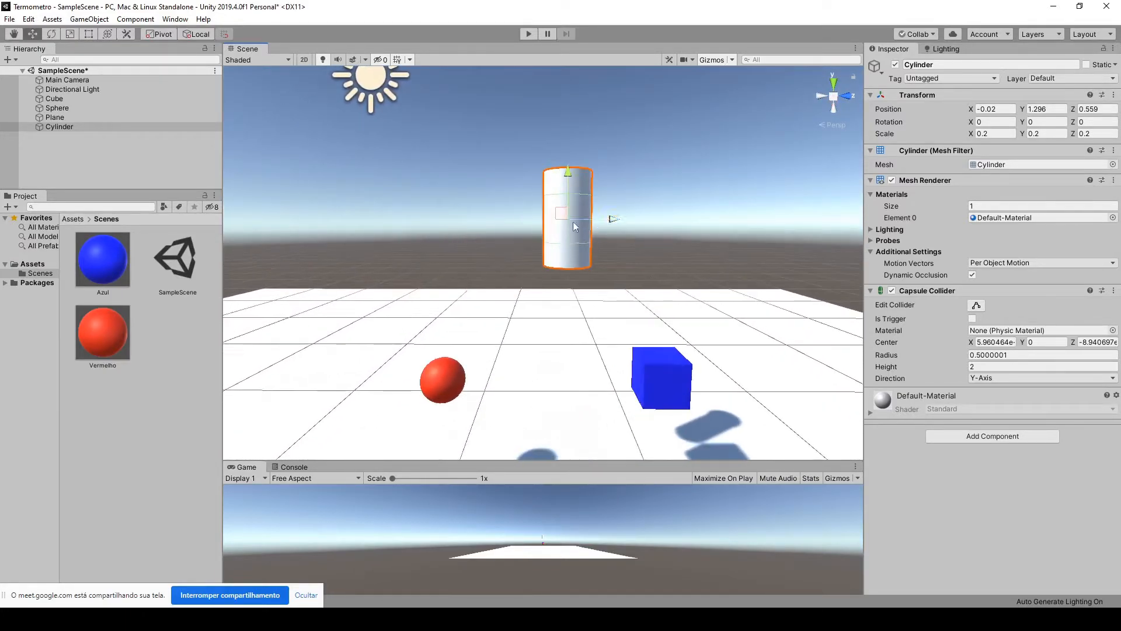
# Step: Duplicate the Vermelho material and rename the copy Verde
pyautogui.click(120, 319)
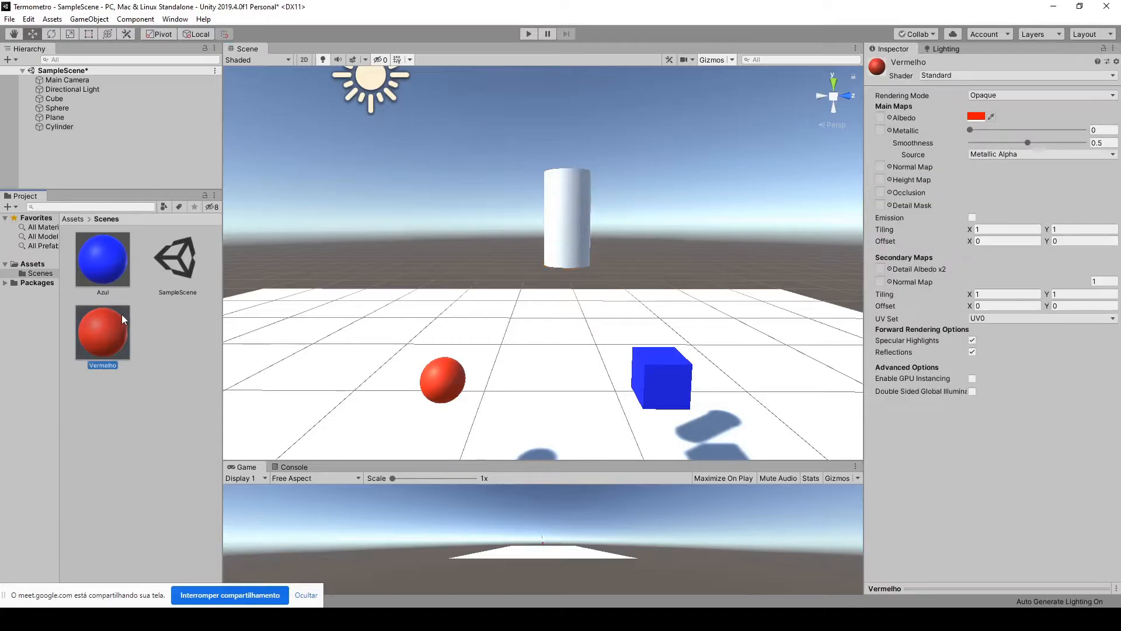
pyautogui.click(580, 197)
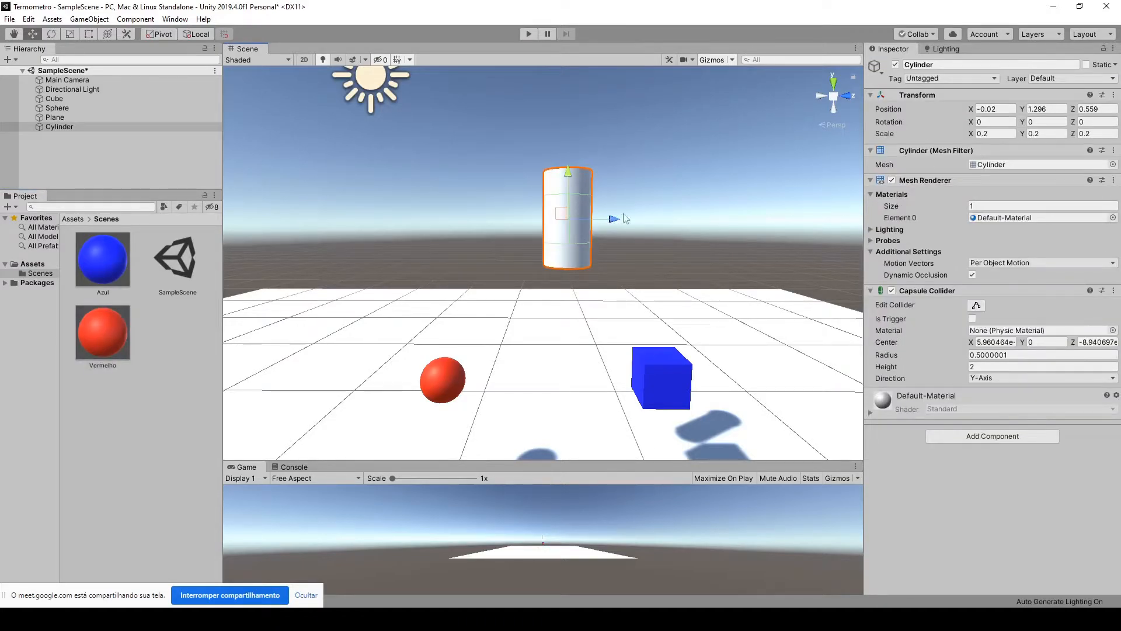
pyautogui.click(107, 334)
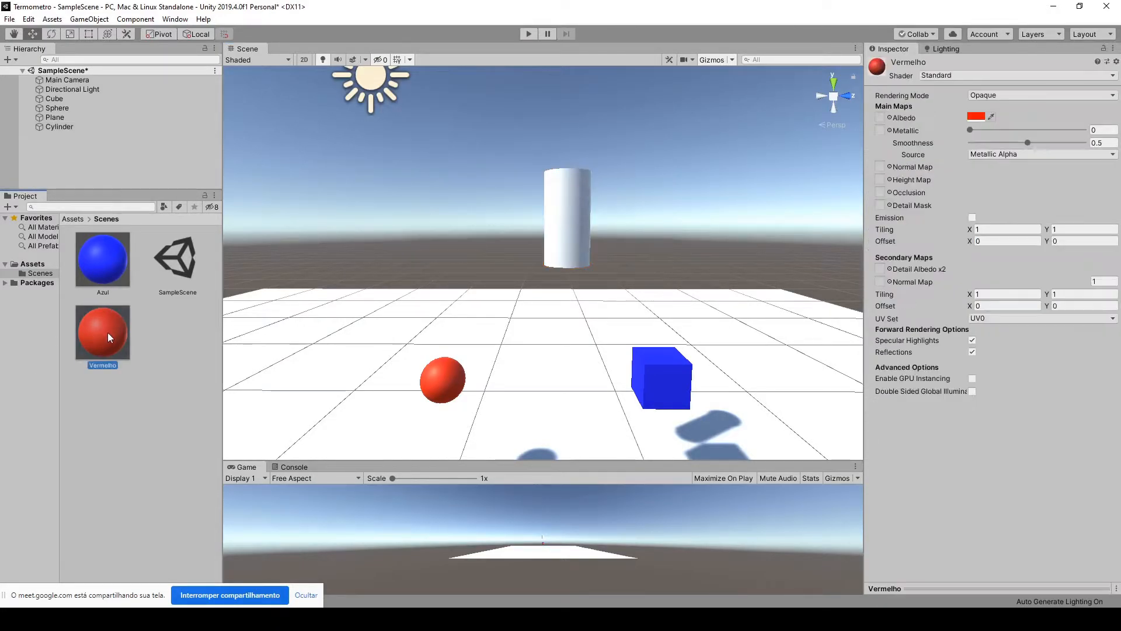
pyautogui.hotkey('ctrl', 'd')
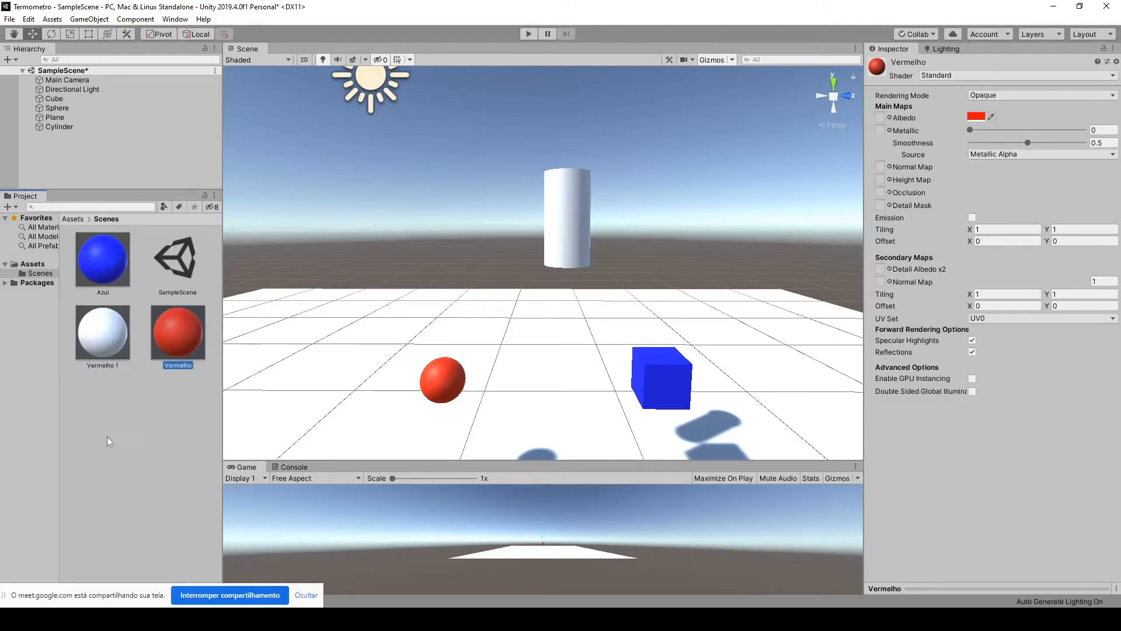
pyautogui.click(108, 320)
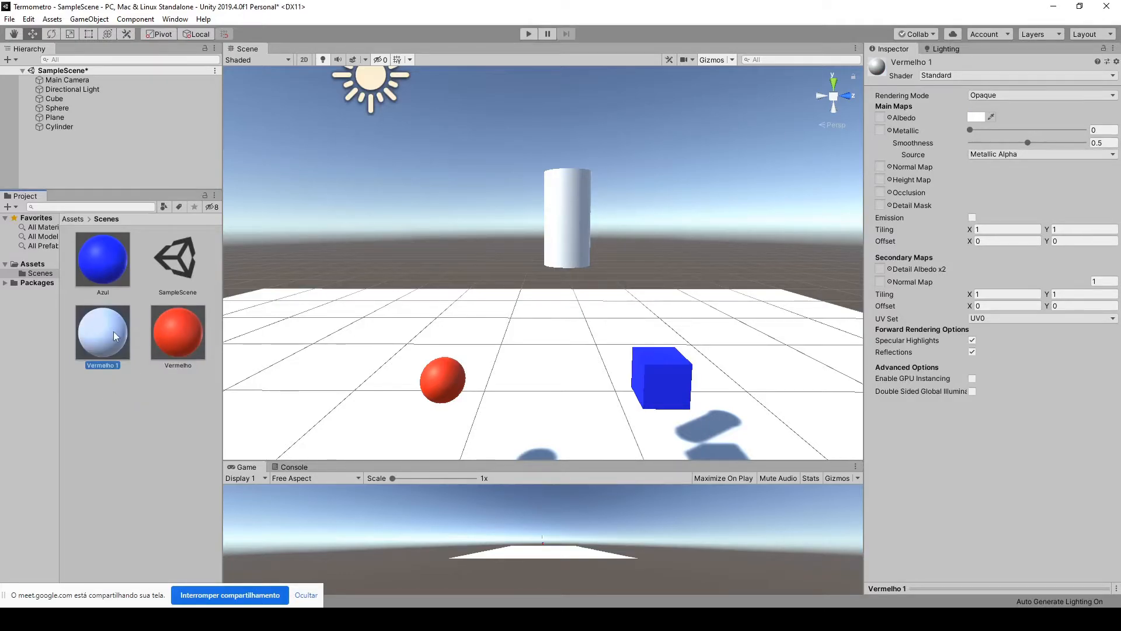
pyautogui.press('F2')
pyautogui.write('Verde')
pyautogui.press('Return')
# Step: Set the Verde material's albedo to a green of about 11B700 and apply the material to the cylinder
pyautogui.click(975, 116)
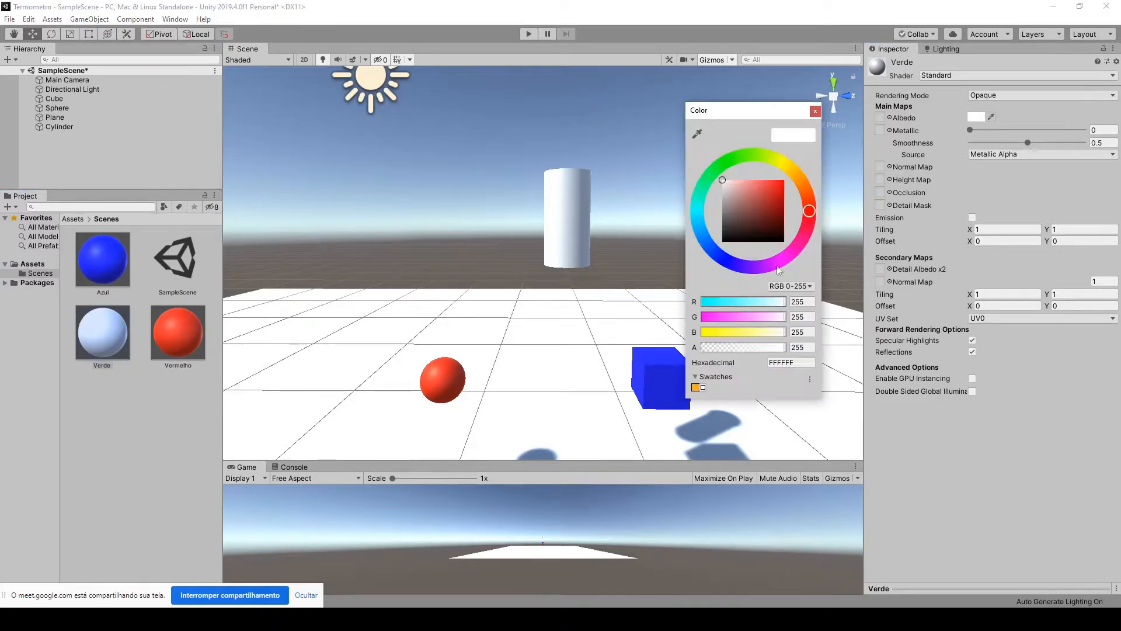
pyautogui.moveTo(809, 211); pyautogui.dragTo(731, 162)
pyautogui.moveTo(782, 193); pyautogui.dragTo(801, 197)
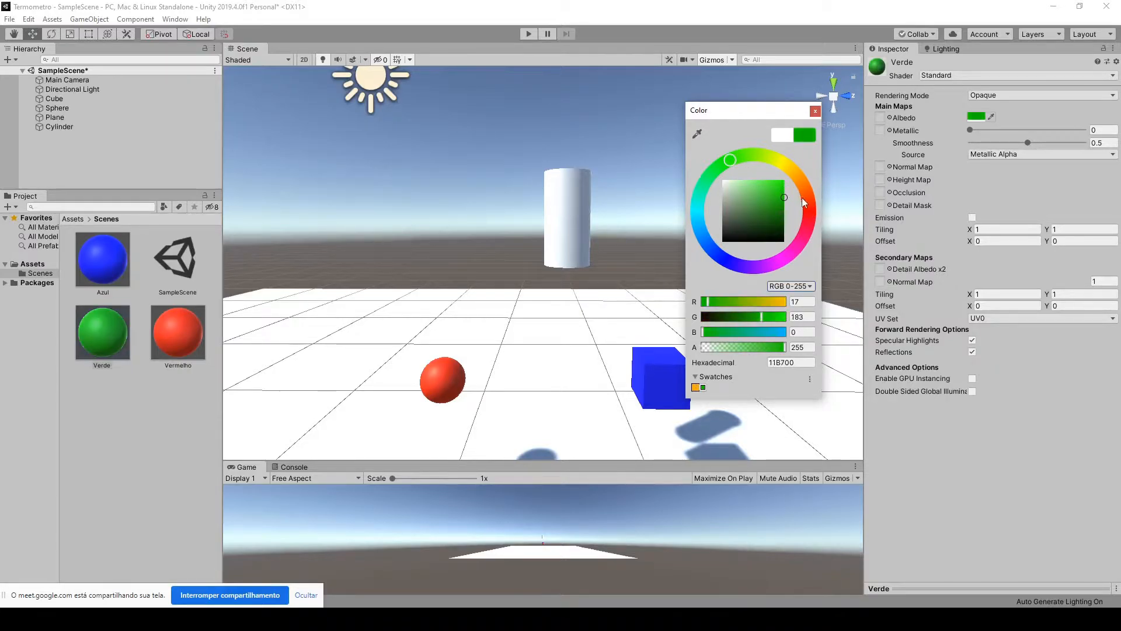
pyautogui.click(125, 342)
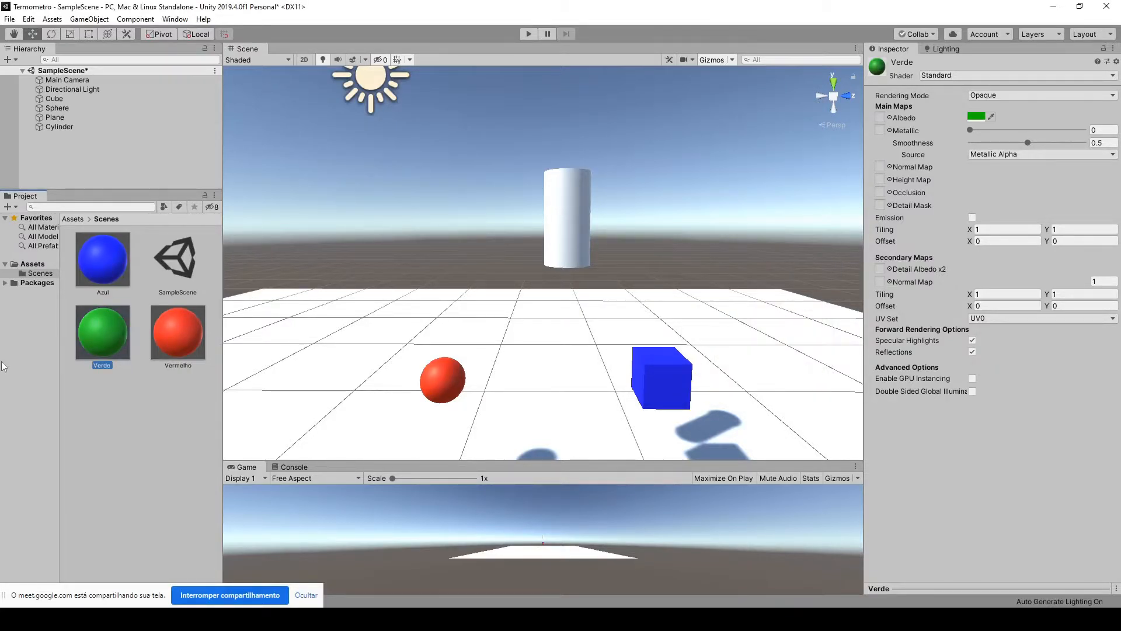
pyautogui.moveTo(98, 346); pyautogui.dragTo(584, 237)
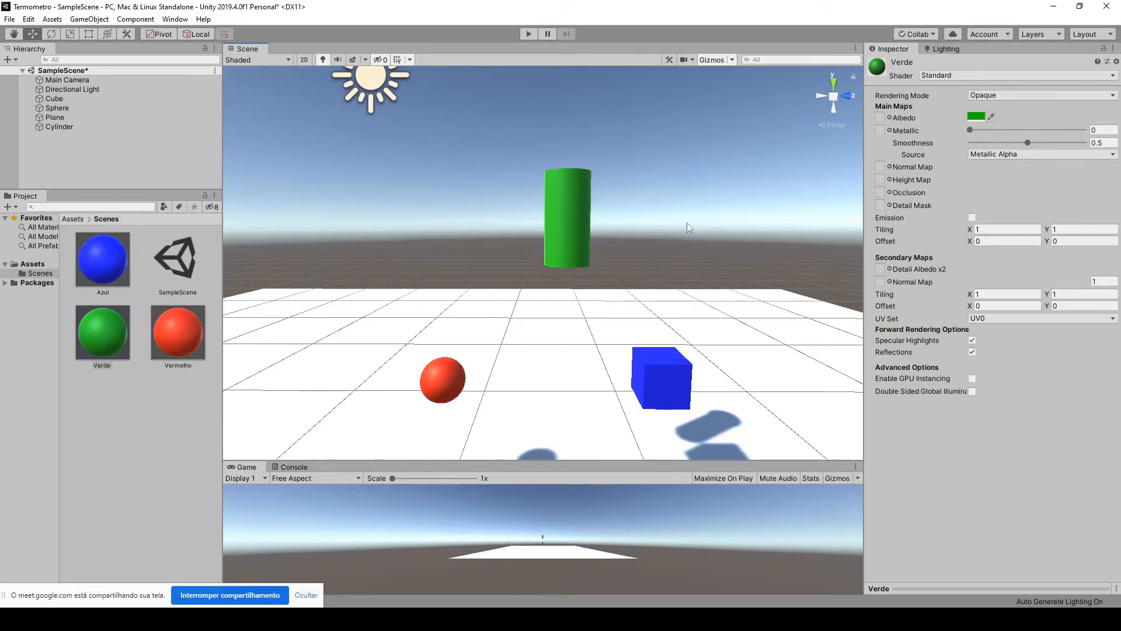
# Step: Duplicate the Vermelho material again and rename the copy Marrom
pyautogui.click(192, 332)
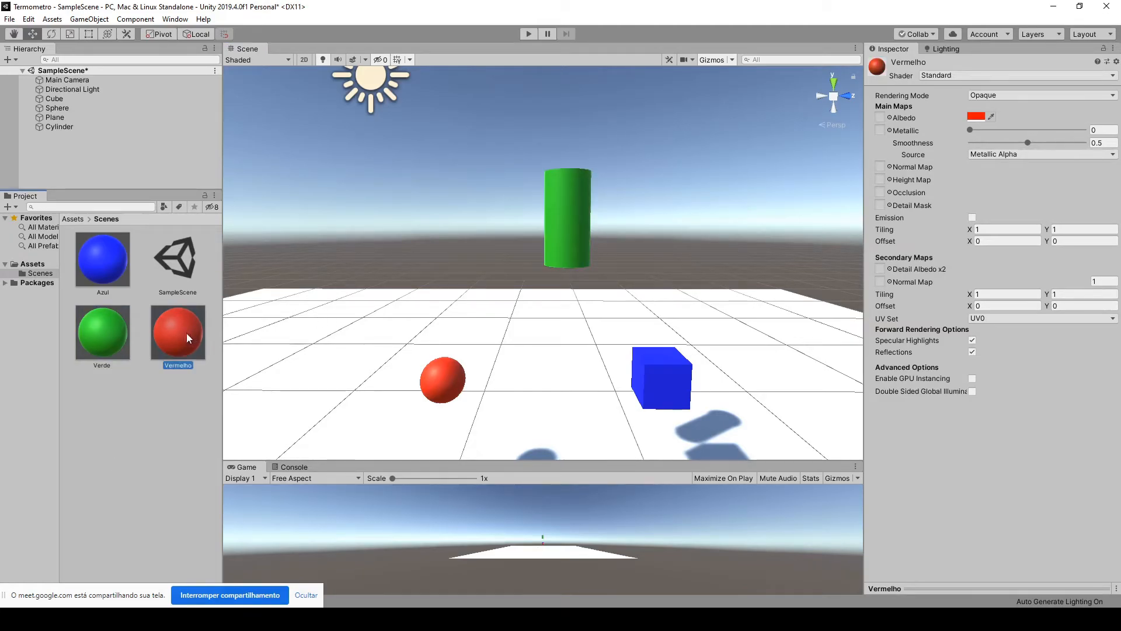
pyautogui.hotkey('ctrl', 'd')
pyautogui.click(191, 344)
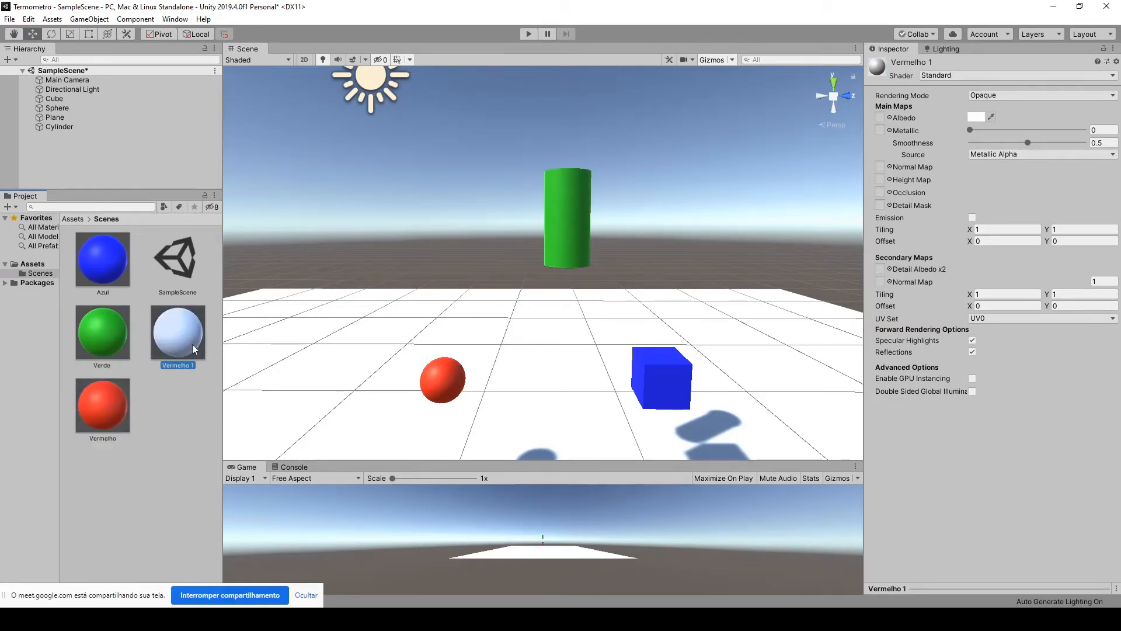
pyautogui.click(191, 344)
pyautogui.write('Marrom')
pyautogui.press('Return')
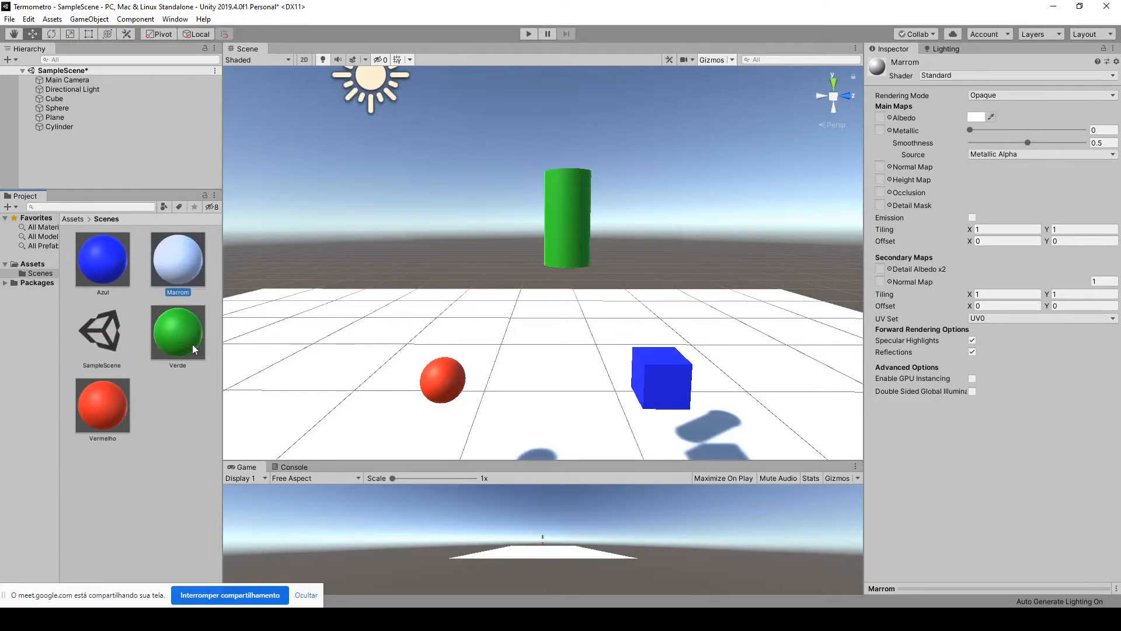
# Step: Set the Marrom material's albedo to a brown of about 914D0B and apply the material to the plane
pyautogui.click(976, 117)
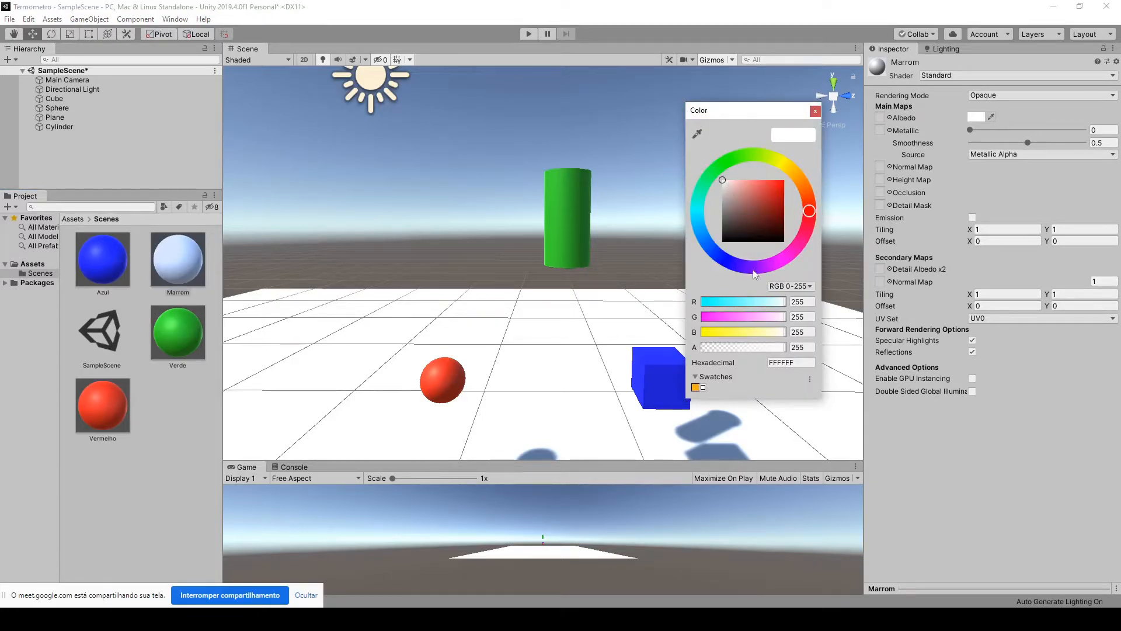
pyautogui.click(805, 188)
pyautogui.moveTo(806, 187); pyautogui.dragTo(803, 183)
pyautogui.moveTo(727, 182); pyautogui.dragTo(782, 207)
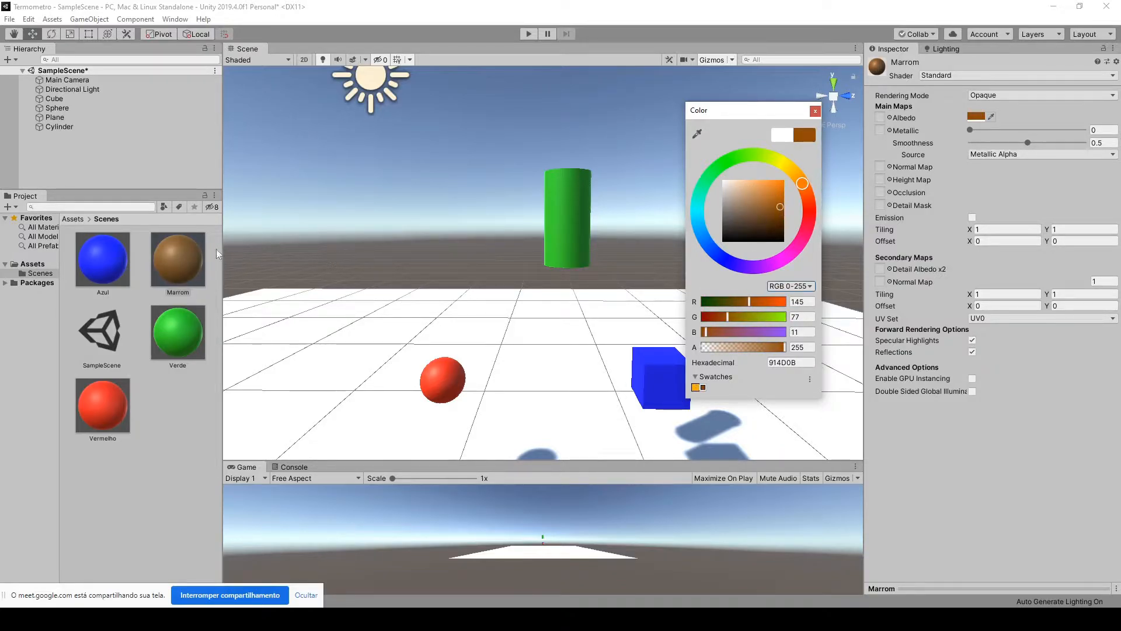
pyautogui.click(189, 261)
pyautogui.moveTo(262, 323); pyautogui.dragTo(469, 375)
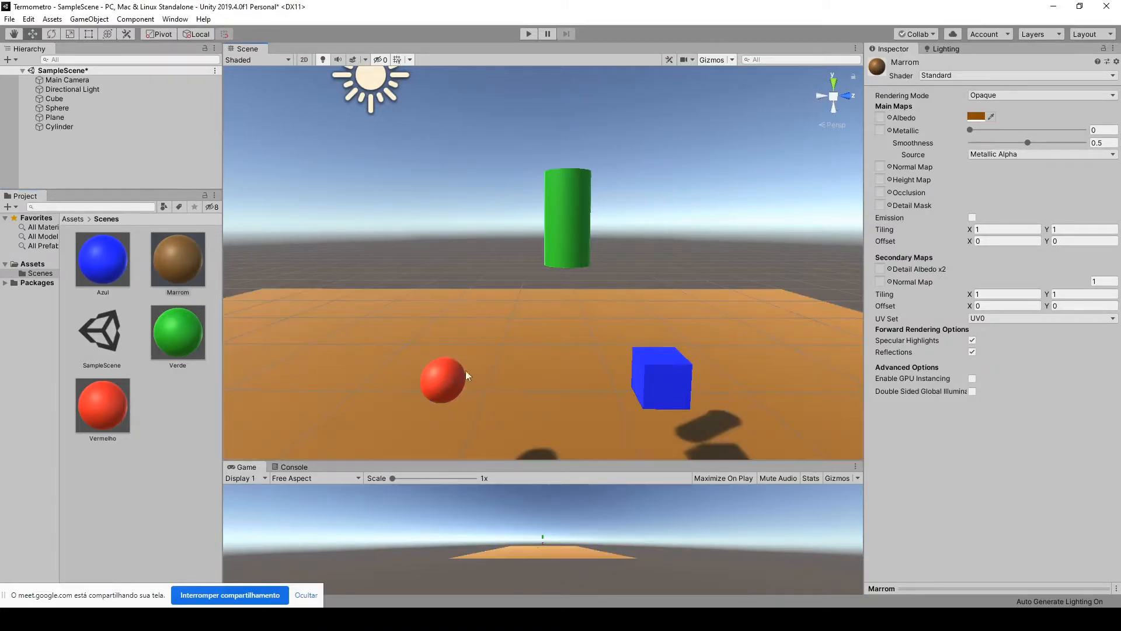
# Step: Lower the cylinder to a Y position of about 1.117 and adjust it along Z to sit midway between the sphere and cube
pyautogui.moveTo(708, 363); pyautogui.dragTo(712, 334, button='middle')
pyautogui.scroll(5, 700, 337)
pyautogui.scroll(-5, 699, 335)
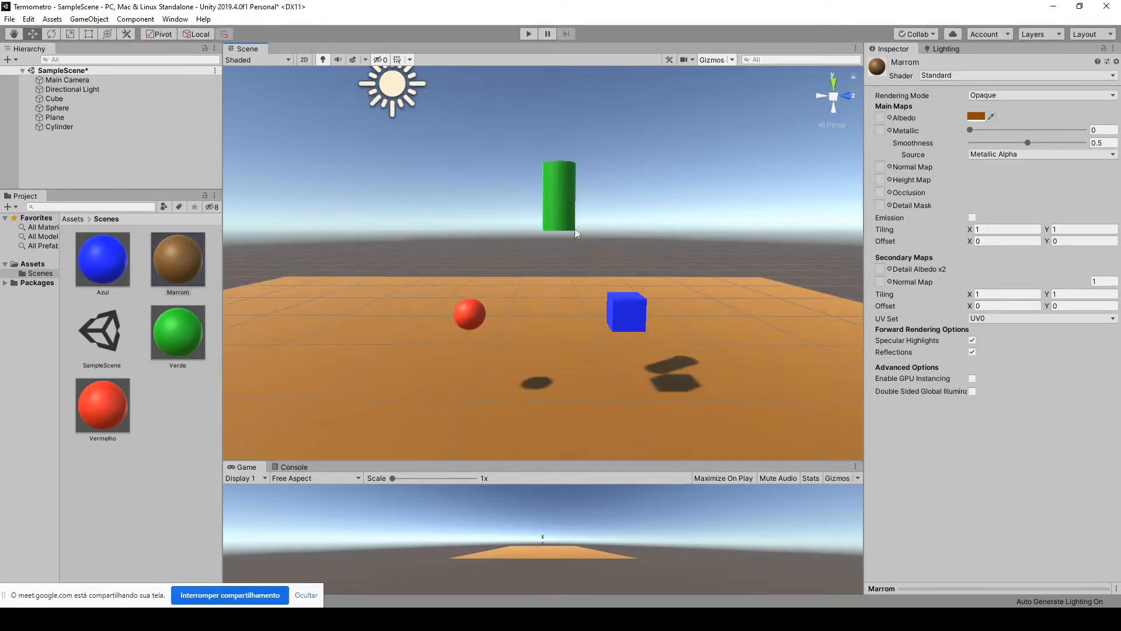
pyautogui.click(561, 212)
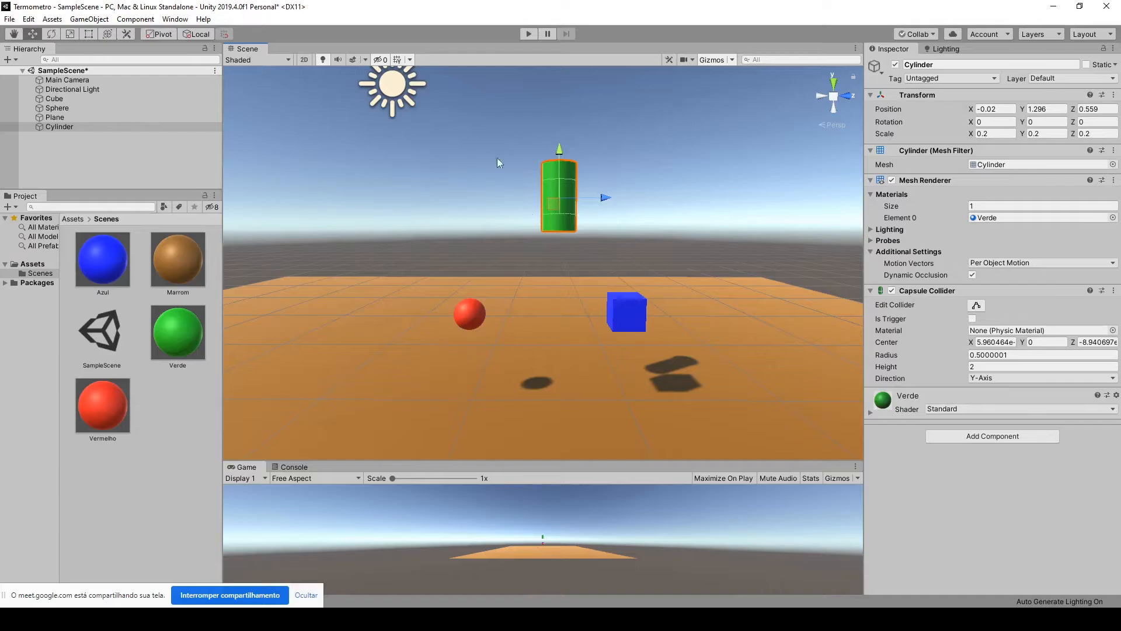
pyautogui.scroll(2, 578, 237)
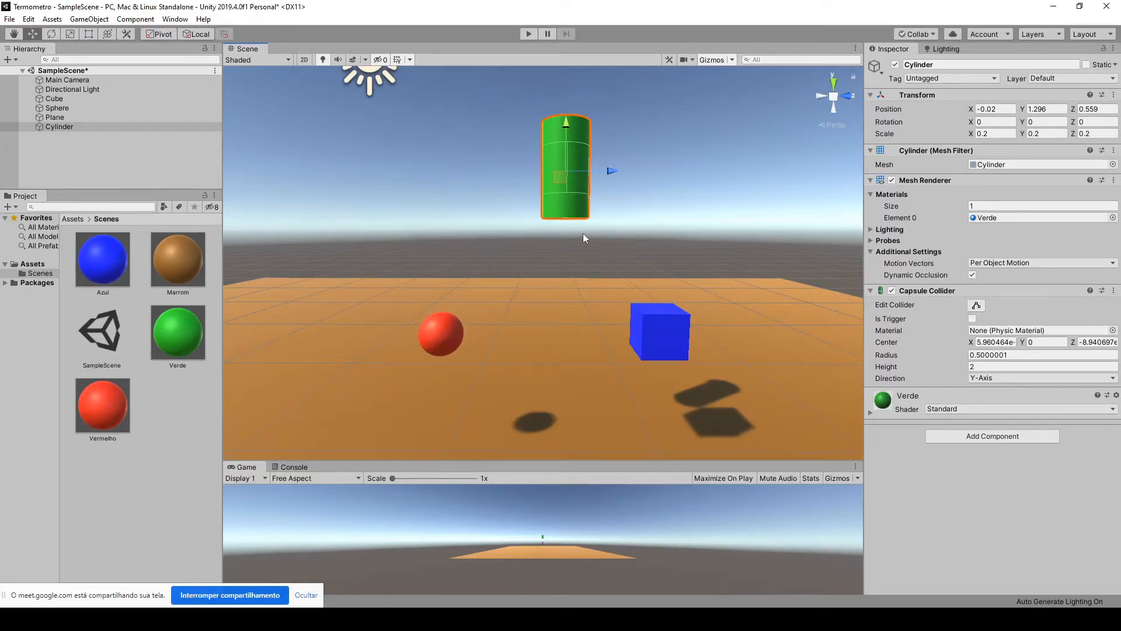
pyautogui.moveTo(567, 129); pyautogui.dragTo(580, 183)
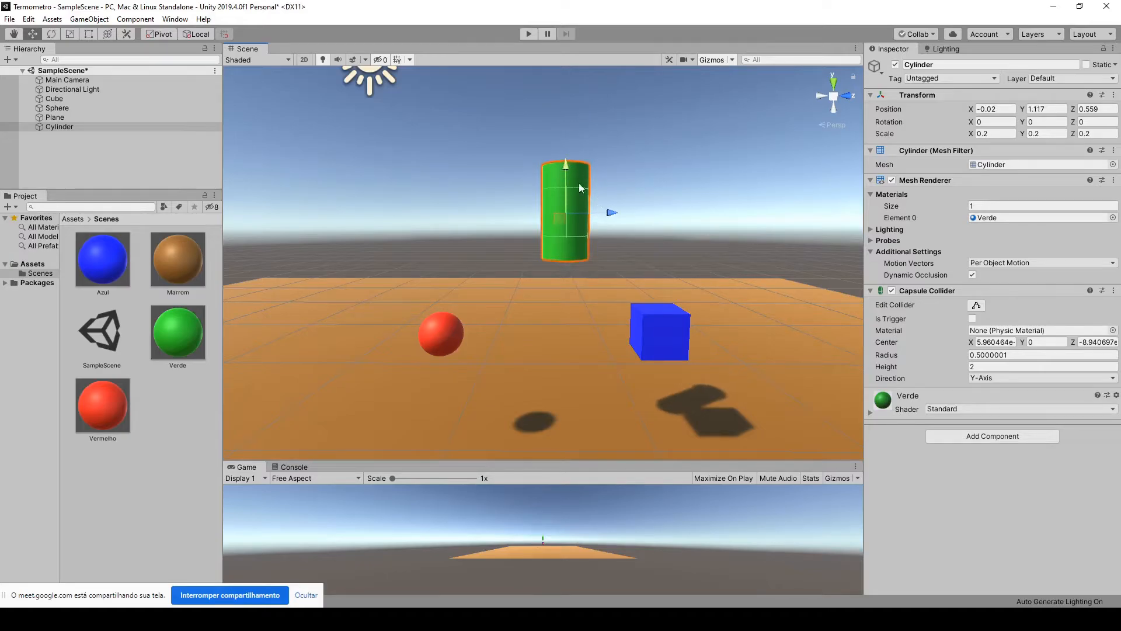
pyautogui.moveTo(612, 220); pyautogui.dragTo(690, 222)
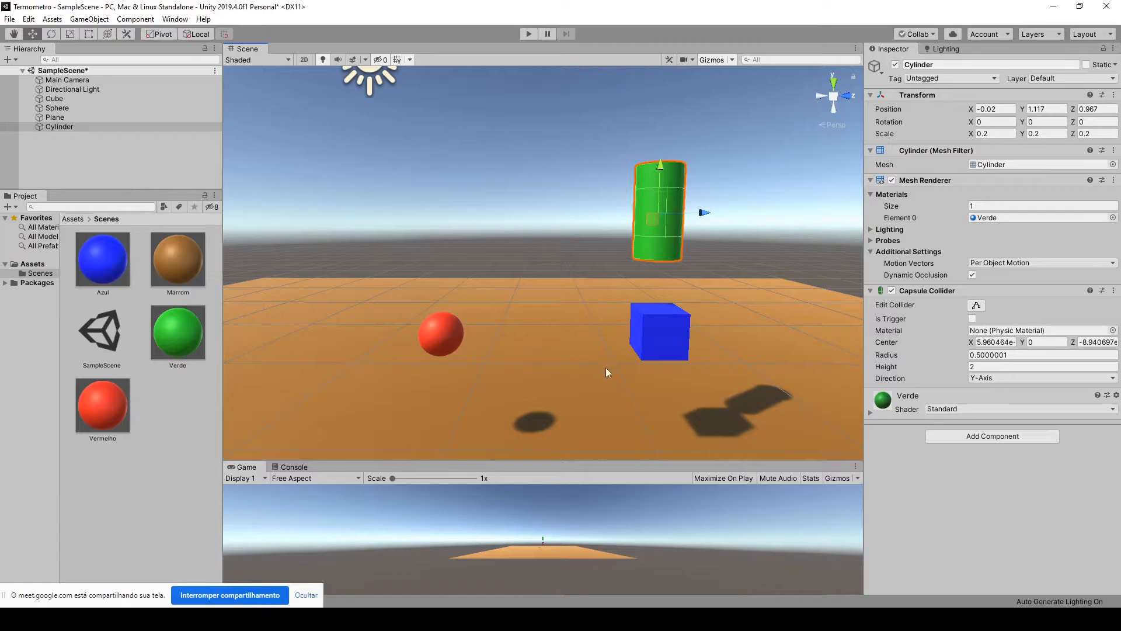
pyautogui.moveTo(703, 217); pyautogui.dragTo(591, 218)
pyautogui.click(724, 255)
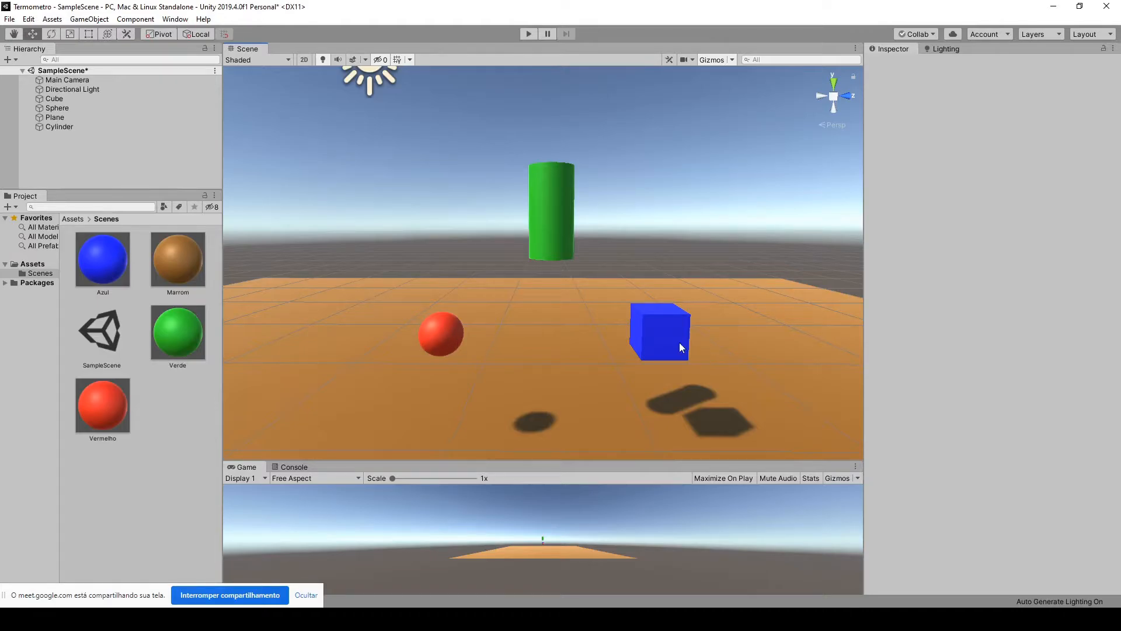
# Step: Check the sphere's and the cube's transform values against each other
pyautogui.click(446, 332)
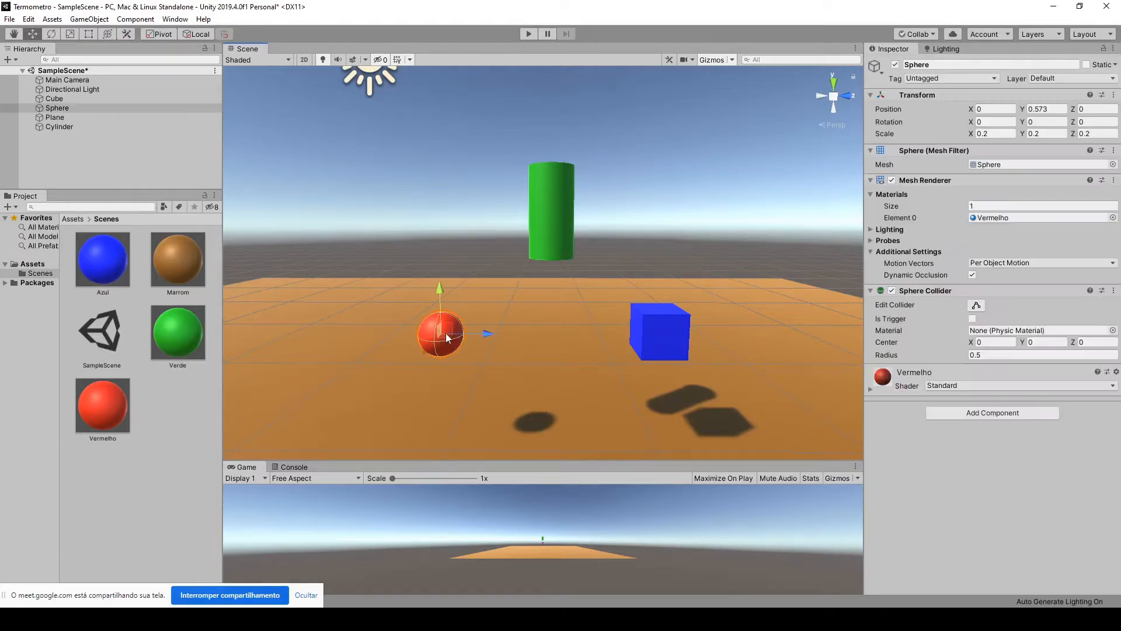
pyautogui.click(674, 334)
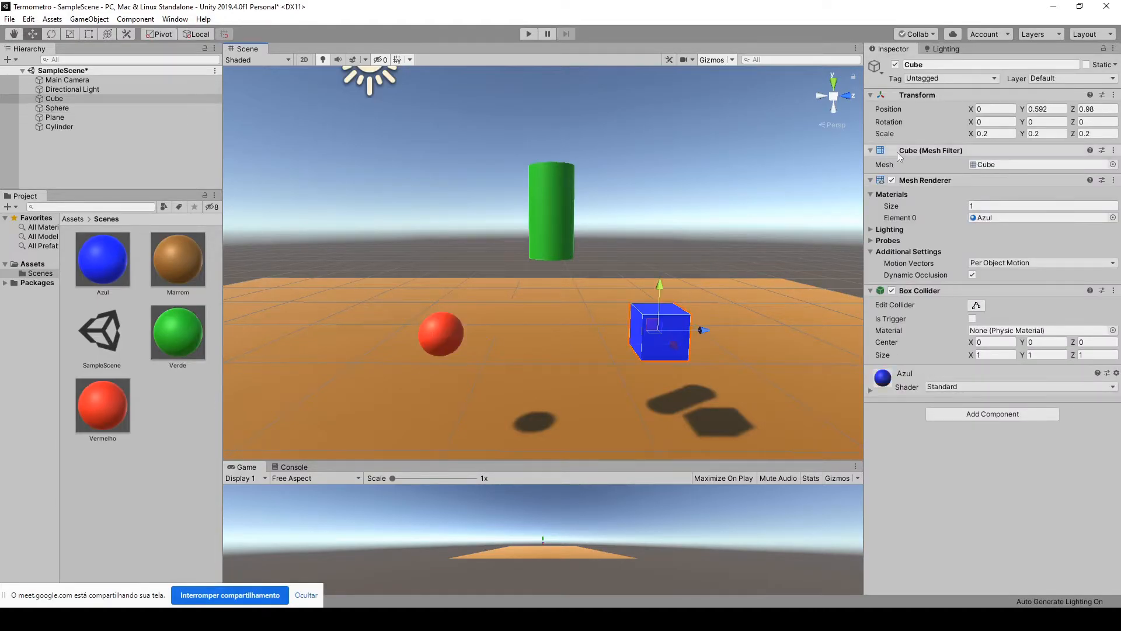
pyautogui.click(600, 188)
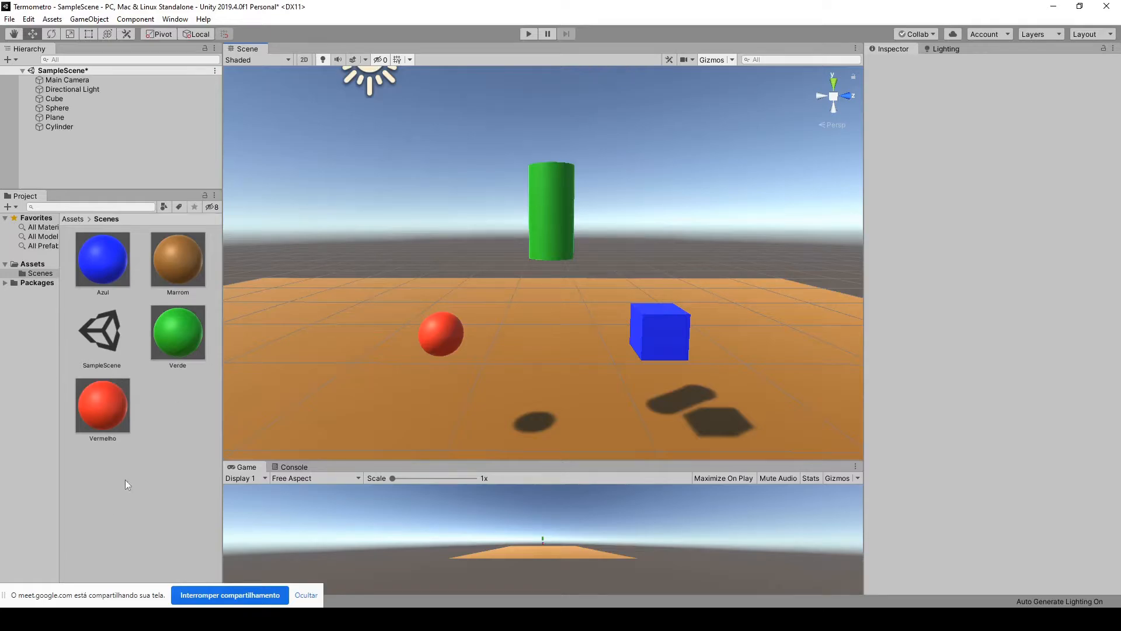
# Step: Create a new folder named Scripts in the project's Assets folder
pyautogui.rightClick(117, 467)
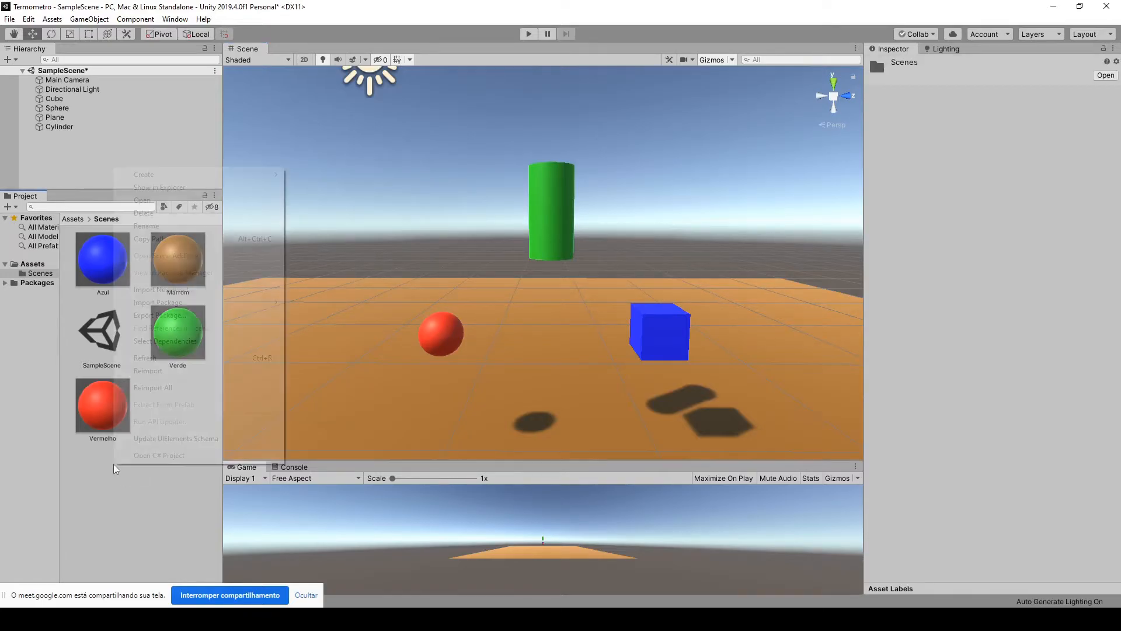
pyautogui.click(153, 491)
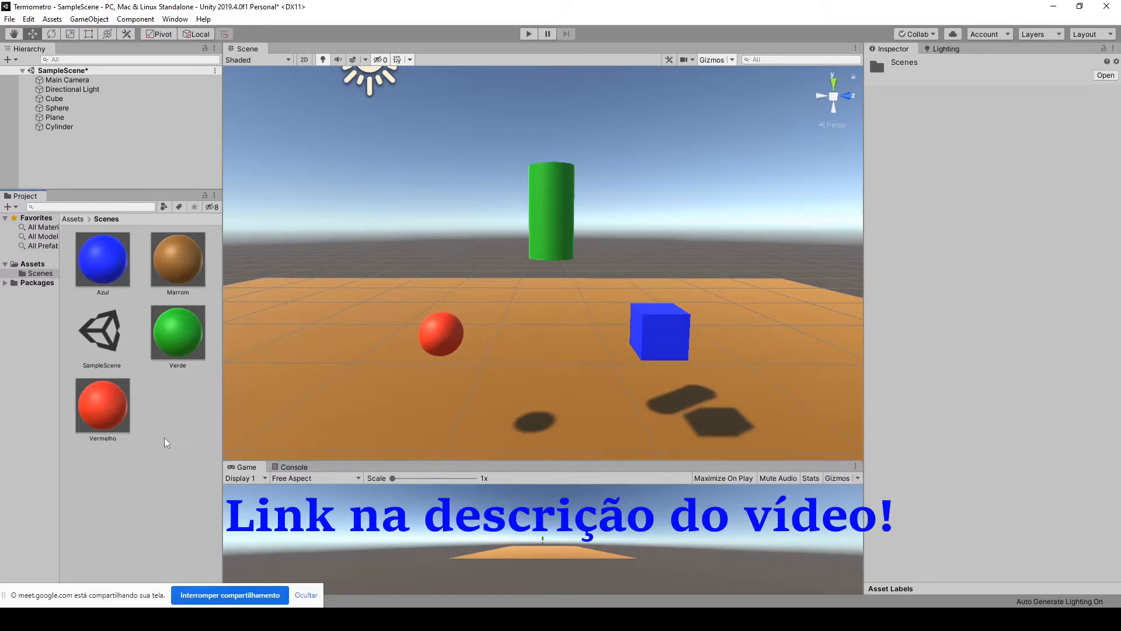
pyautogui.click(36, 266)
pyautogui.rightClick(132, 372)
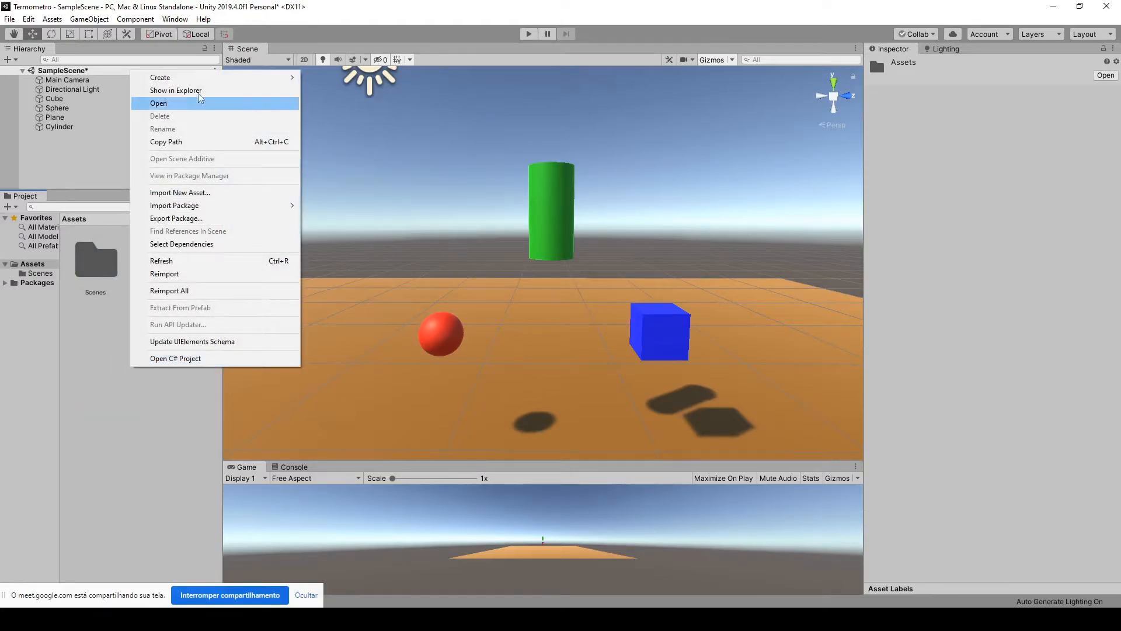
pyautogui.moveTo(200, 79)
pyautogui.click(328, 77)
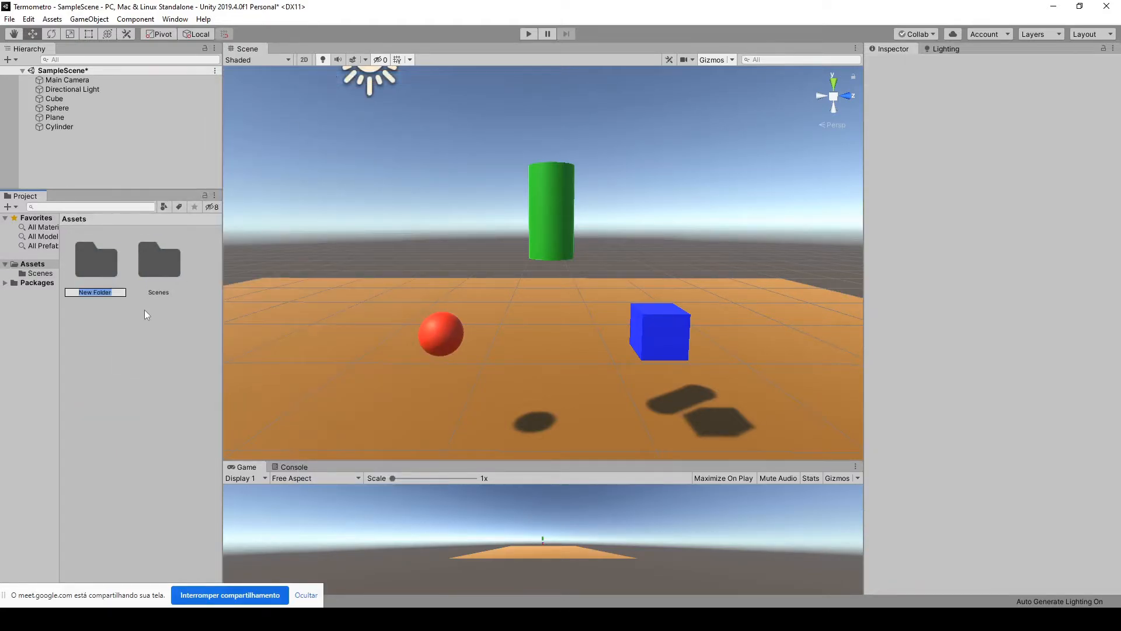
pyautogui.write('Scripts')
pyautogui.press('Return')
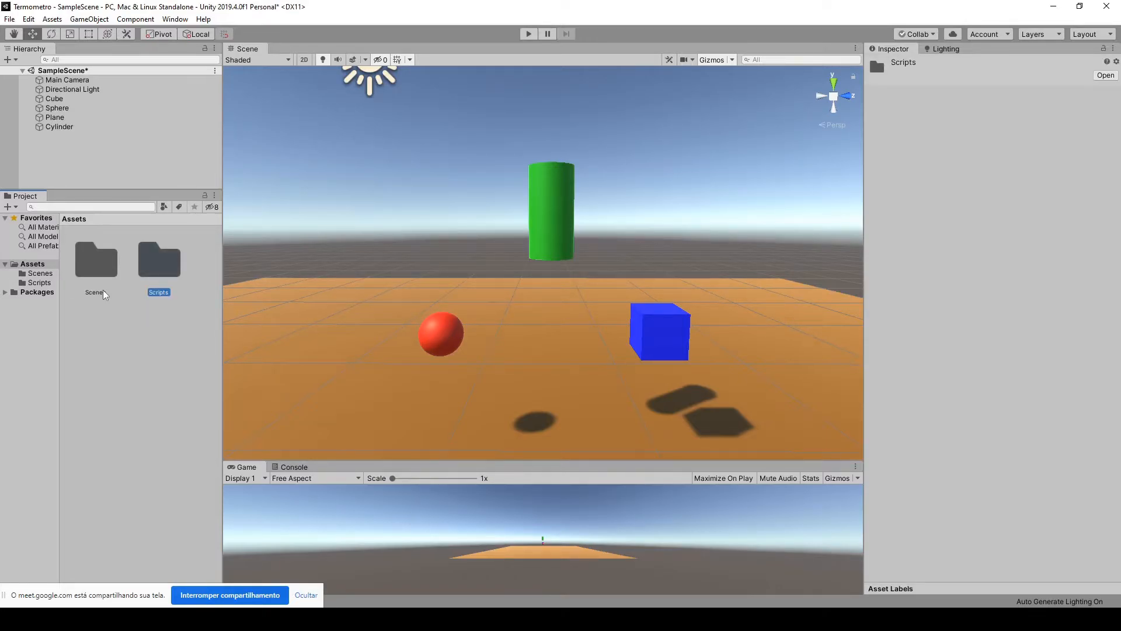
# Step: Create a new C# script named AutoTemperatura inside the Scripts folder
pyautogui.click(177, 323)
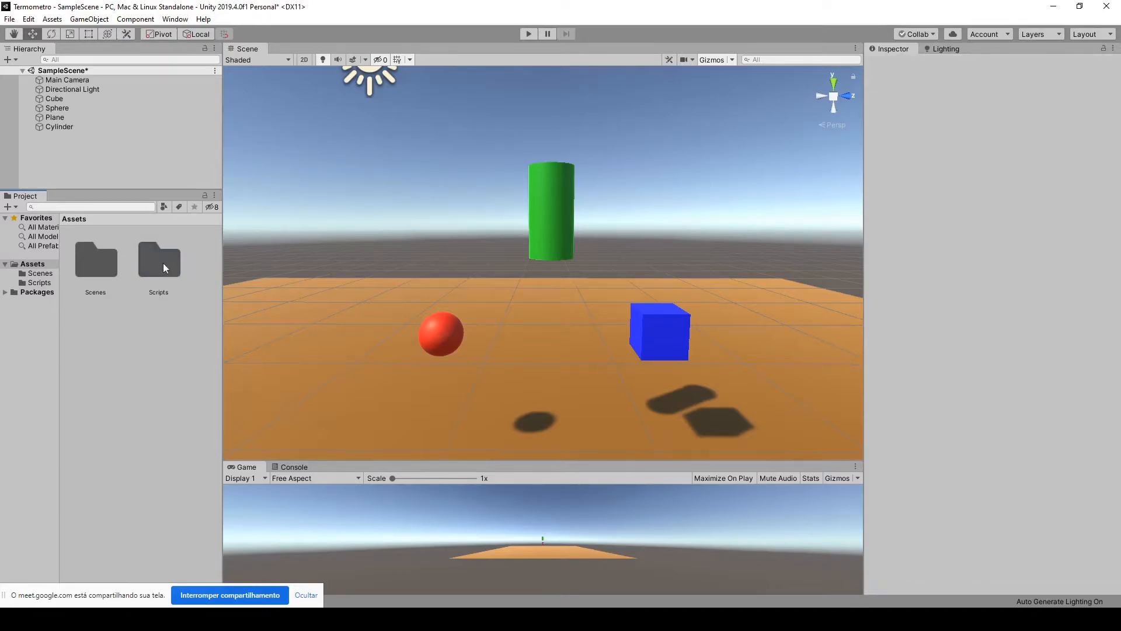
pyautogui.doubleClick(165, 268)
pyautogui.rightClick(130, 301)
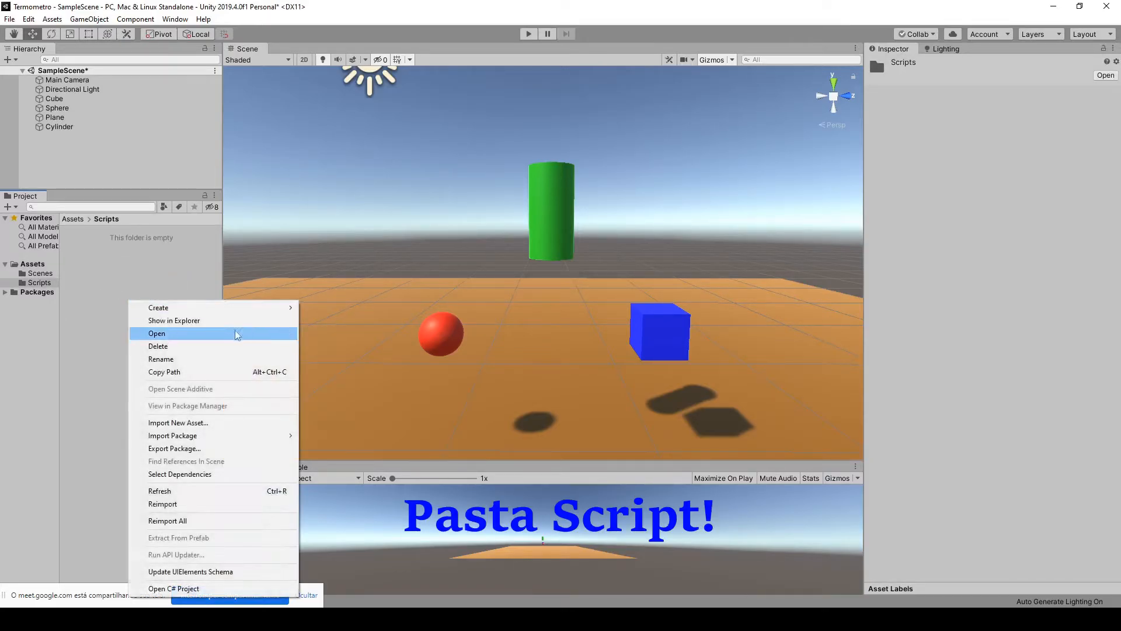
pyautogui.moveTo(227, 307)
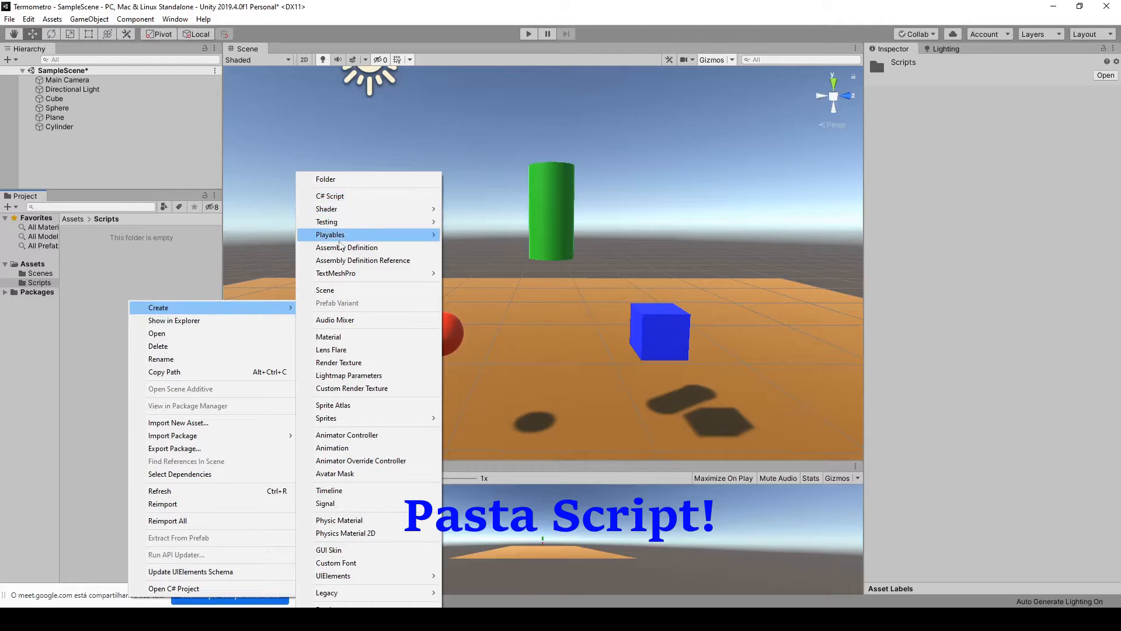
pyautogui.click(115, 257)
pyautogui.rightClick(100, 260)
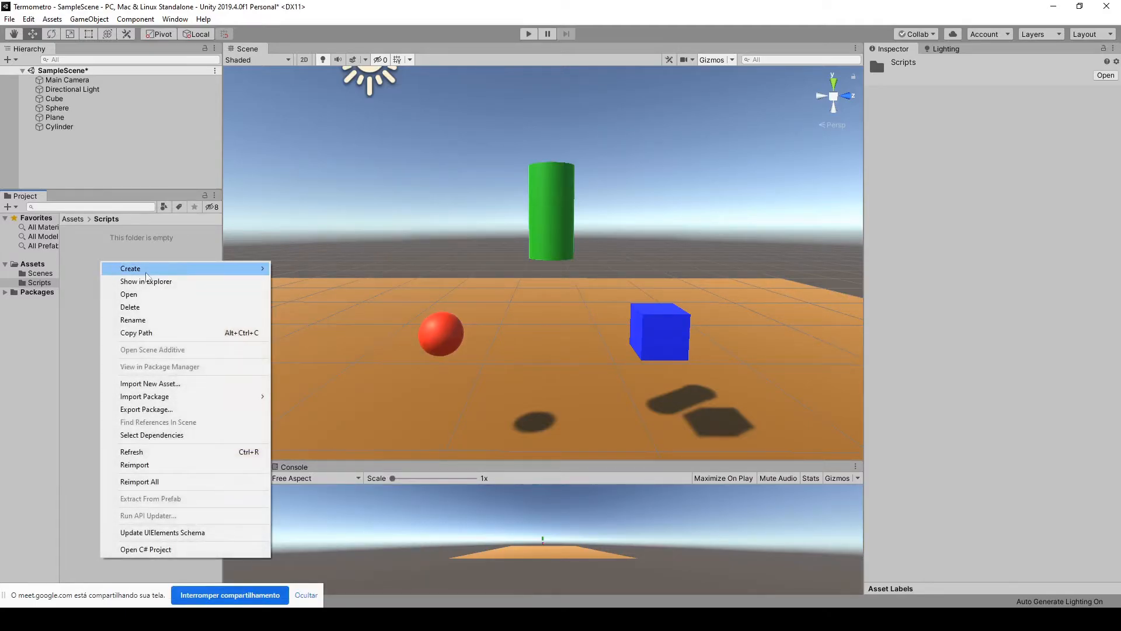
pyautogui.moveTo(146, 274)
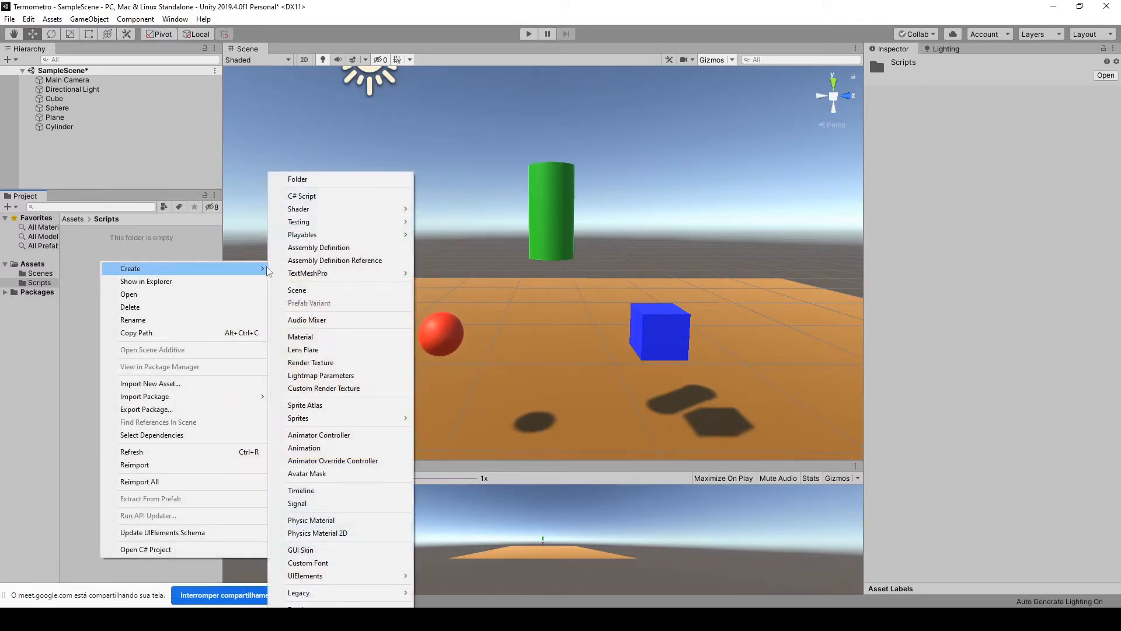
pyautogui.click(315, 196)
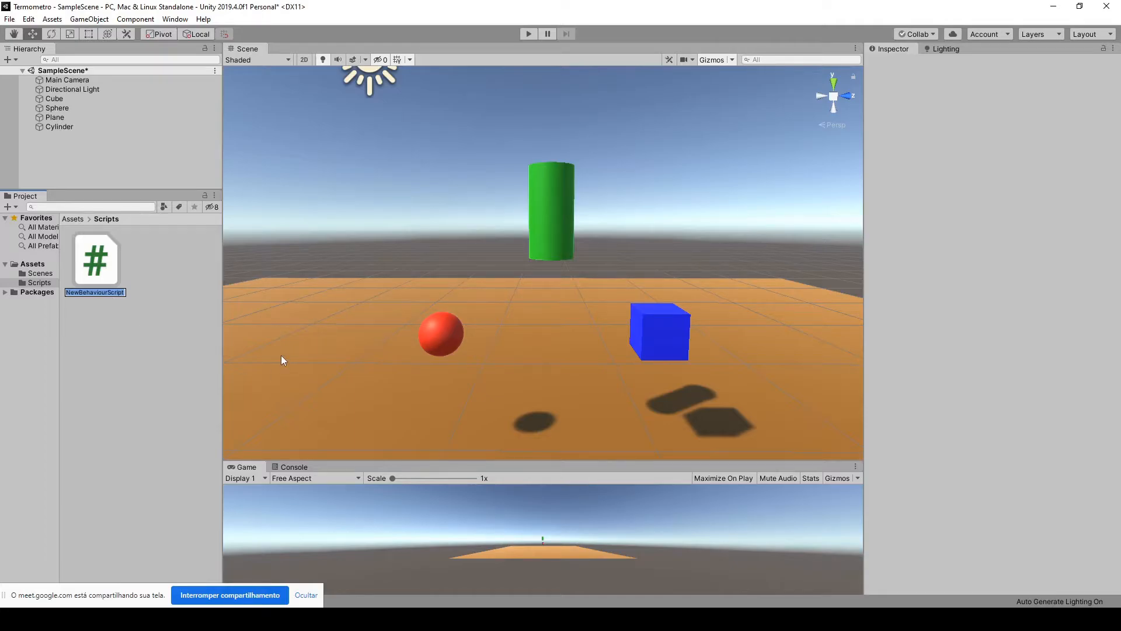
pyautogui.write('AutoTemperatura')
pyautogui.press('Return')
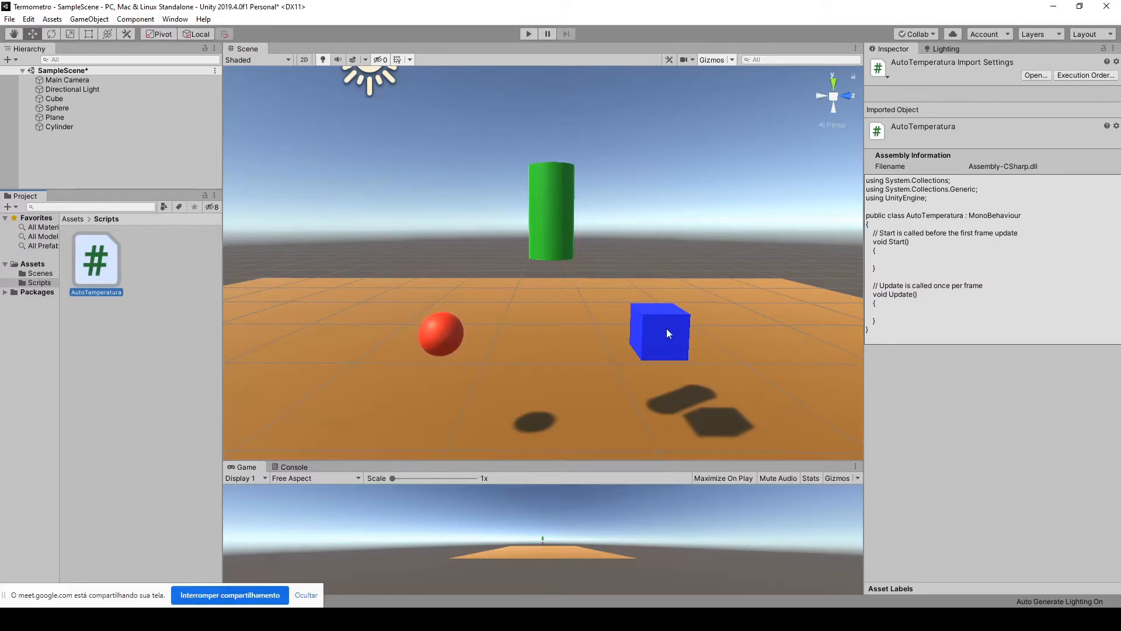
# Step: Attach the AutoTemperatura script to both the red sphere and the blue cube
pyautogui.moveTo(103, 262); pyautogui.dragTo(339, 304)
pyautogui.moveTo(101, 263); pyautogui.dragTo(603, 322)
pyautogui.click(436, 338)
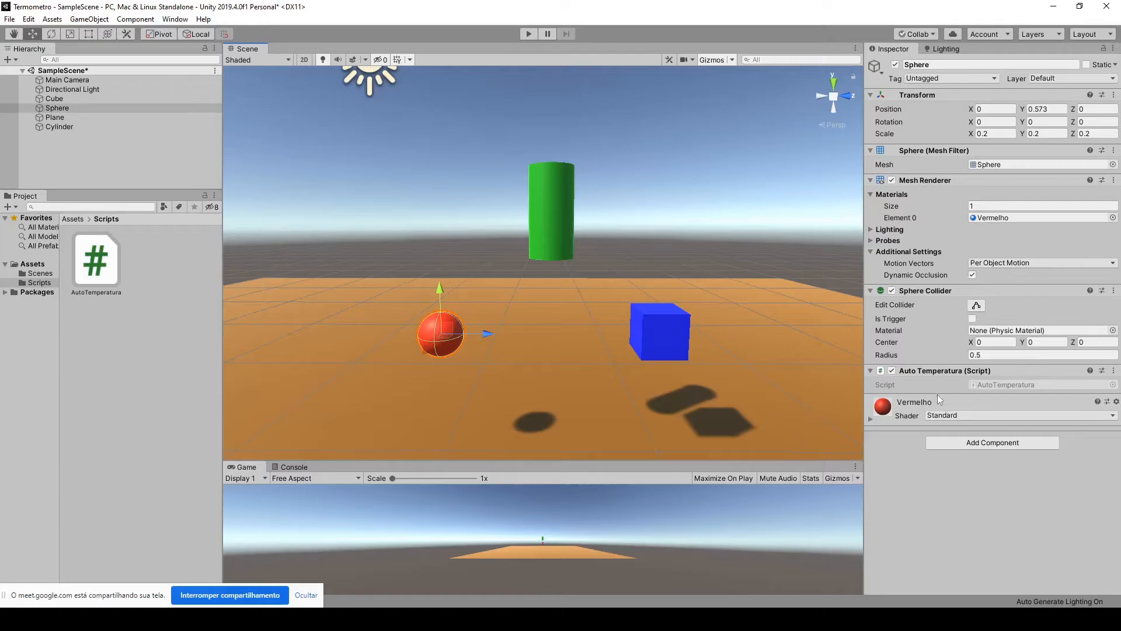
# Step: Collapse the component details of the sphere and the cube and check both objects for the Auto Temperatura script
pyautogui.click(874, 289)
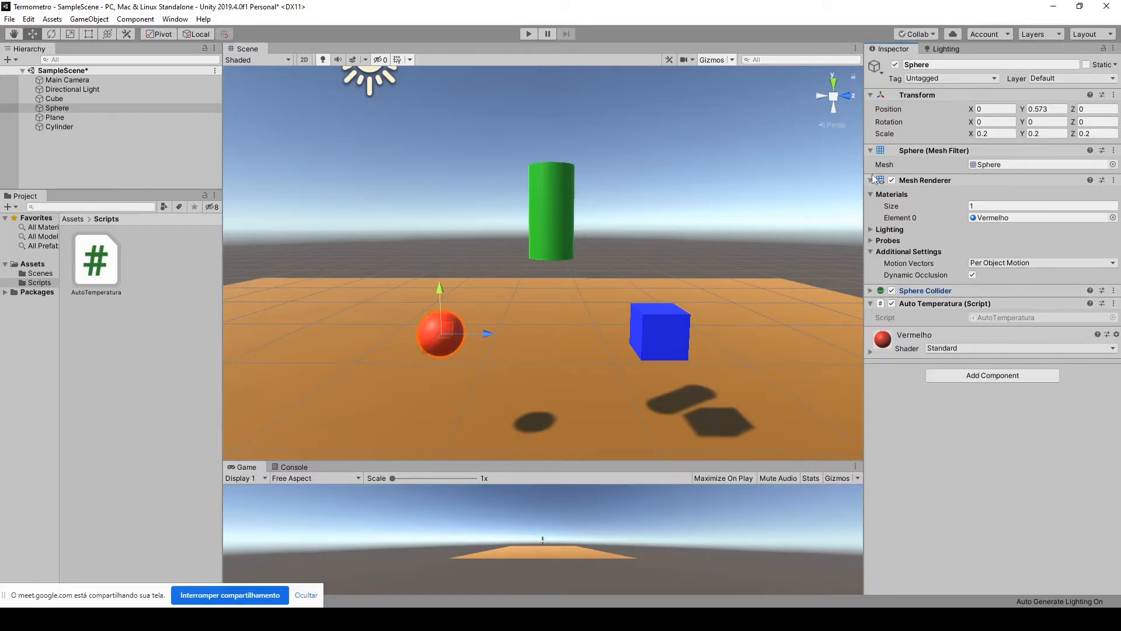
pyautogui.click(870, 180)
pyautogui.click(871, 150)
pyautogui.click(870, 95)
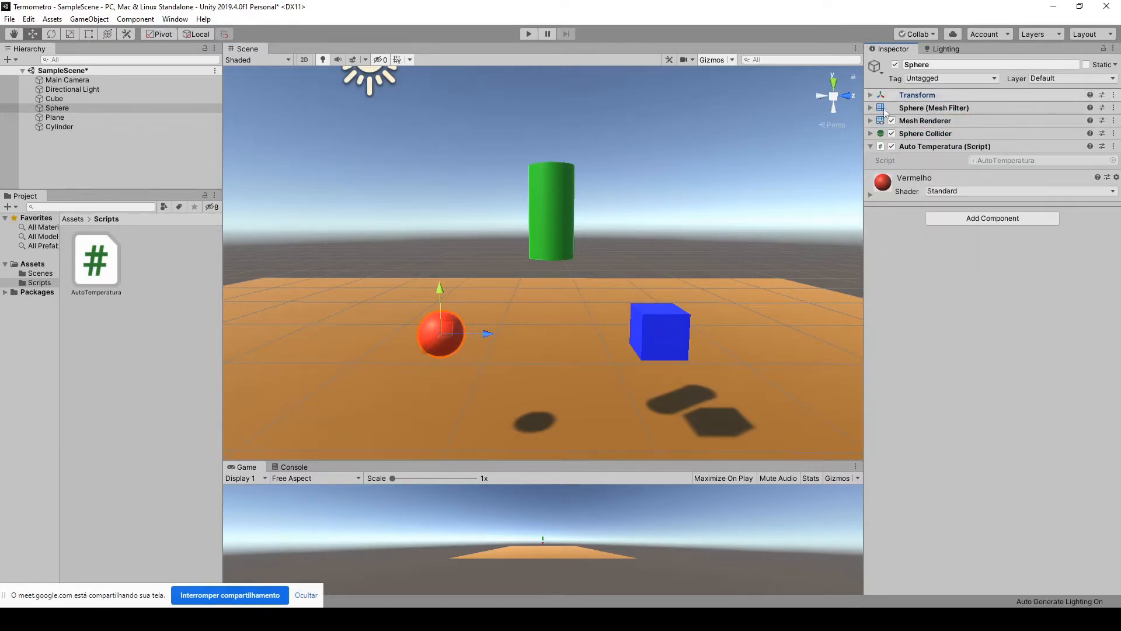
pyautogui.click(873, 146)
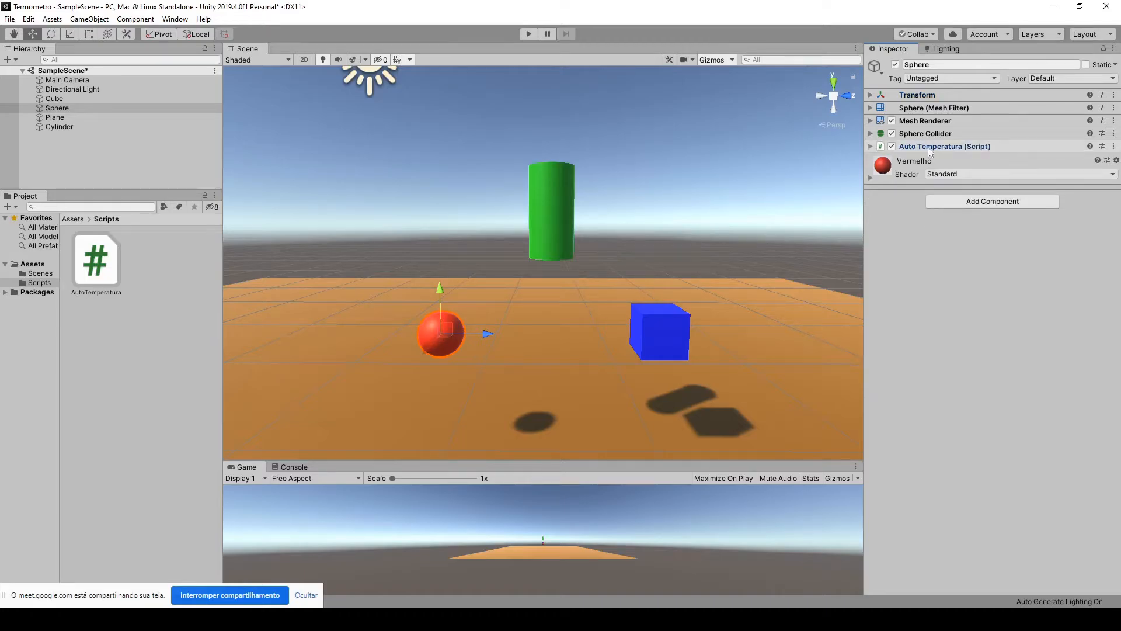
pyautogui.click(660, 328)
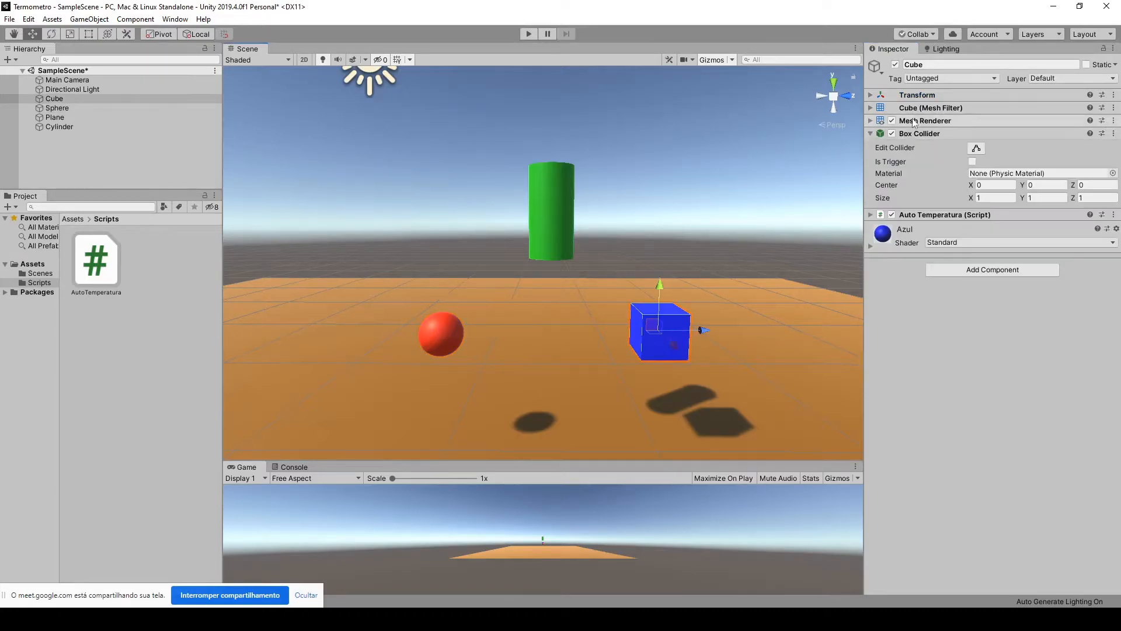
pyautogui.click(871, 134)
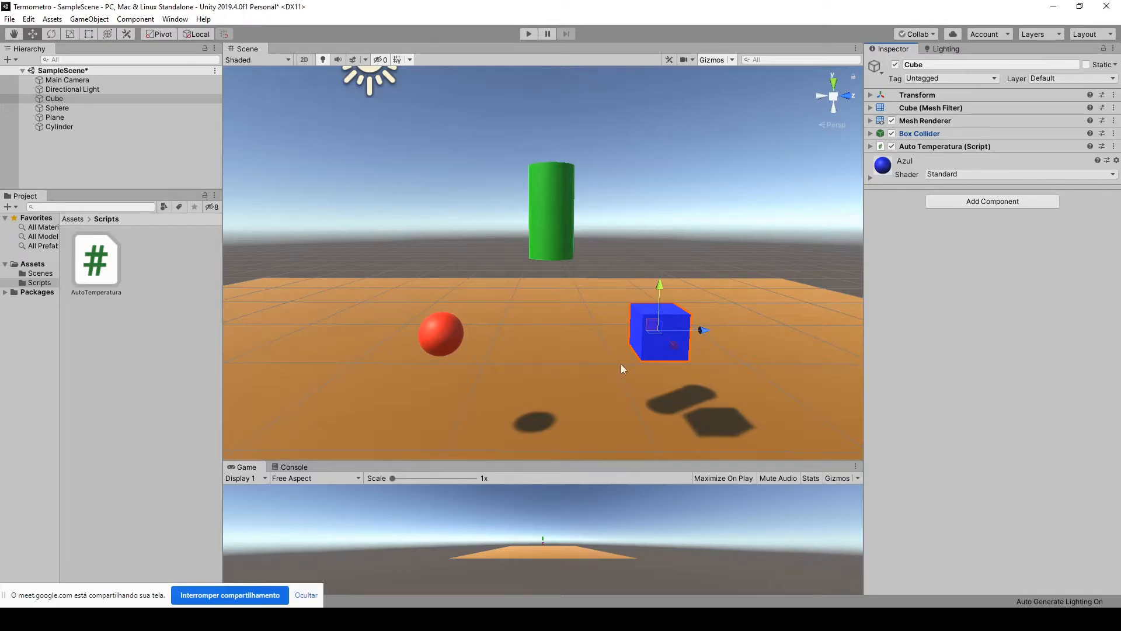
pyautogui.click(433, 344)
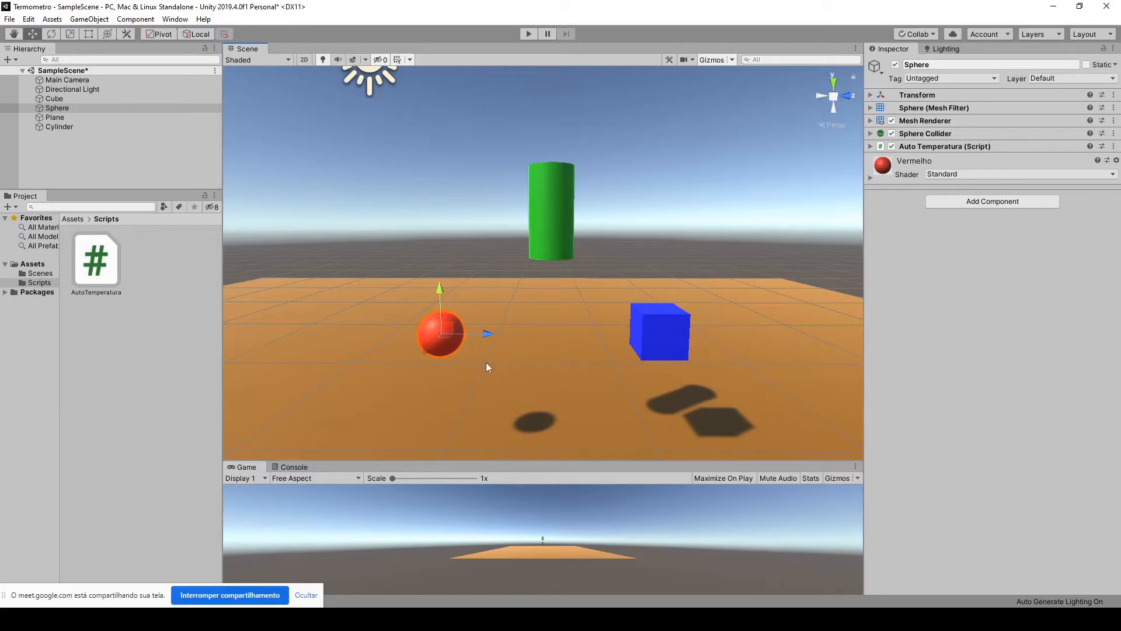
pyautogui.click(669, 334)
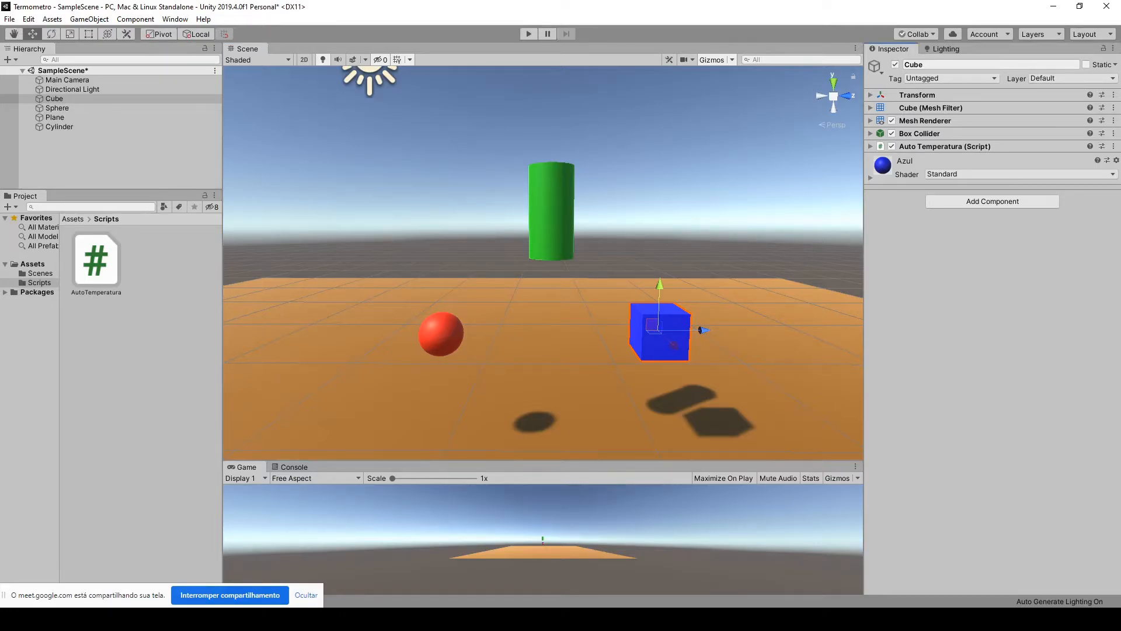
# Step: Switch to the Google Meet call to check its chat messages and return to Unity
pyautogui.click(72, 619)
pyautogui.click(59, 579)
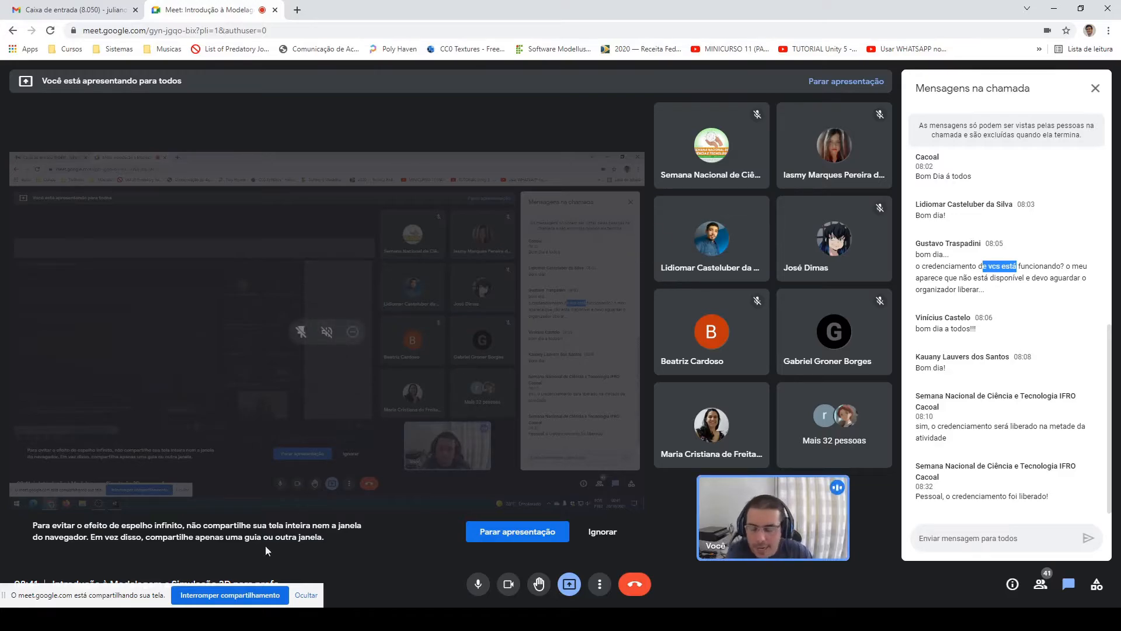
pyautogui.hotkey('alt', 'Tab')
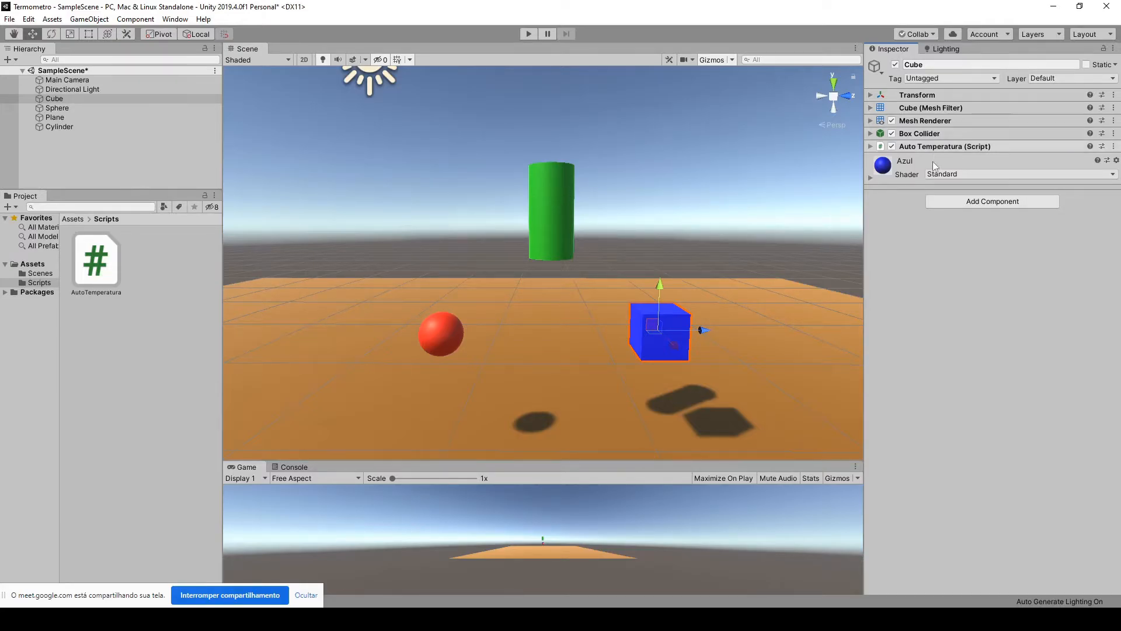
# Step: Examine the Scripts category of components that can be added to the cylinder, without adding one
pyautogui.click(531, 207)
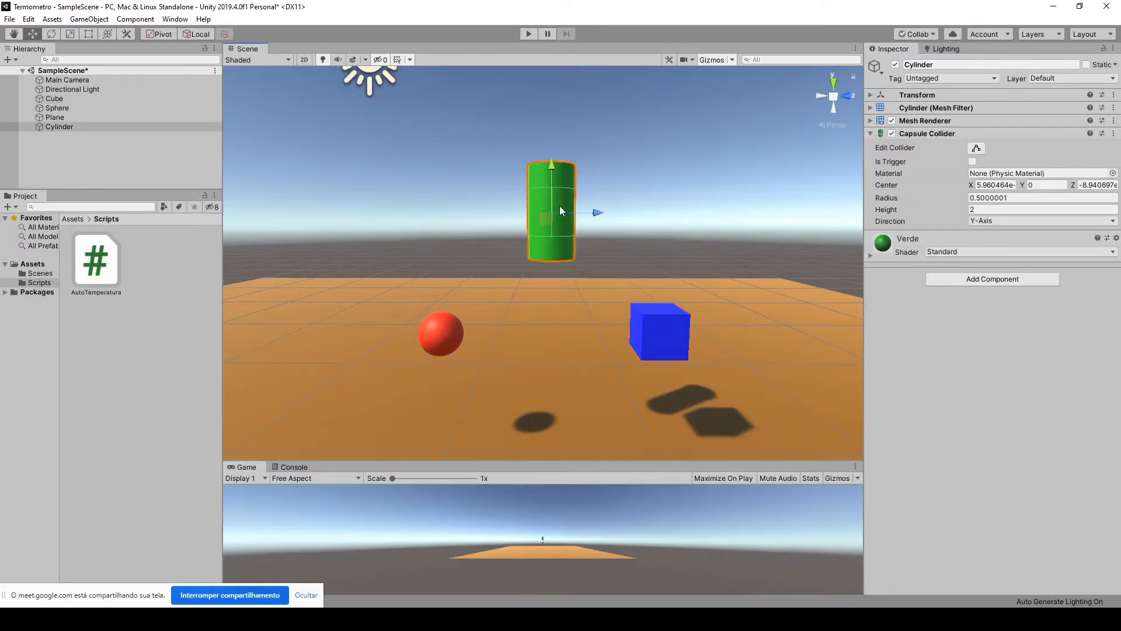
pyautogui.click(1001, 282)
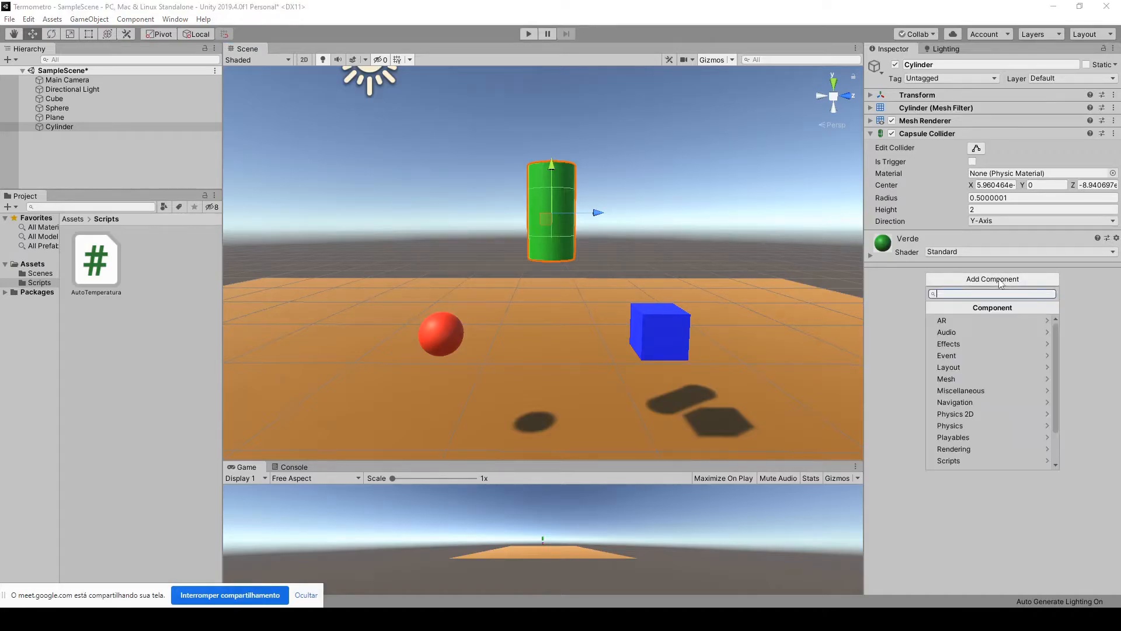
pyautogui.click(958, 460)
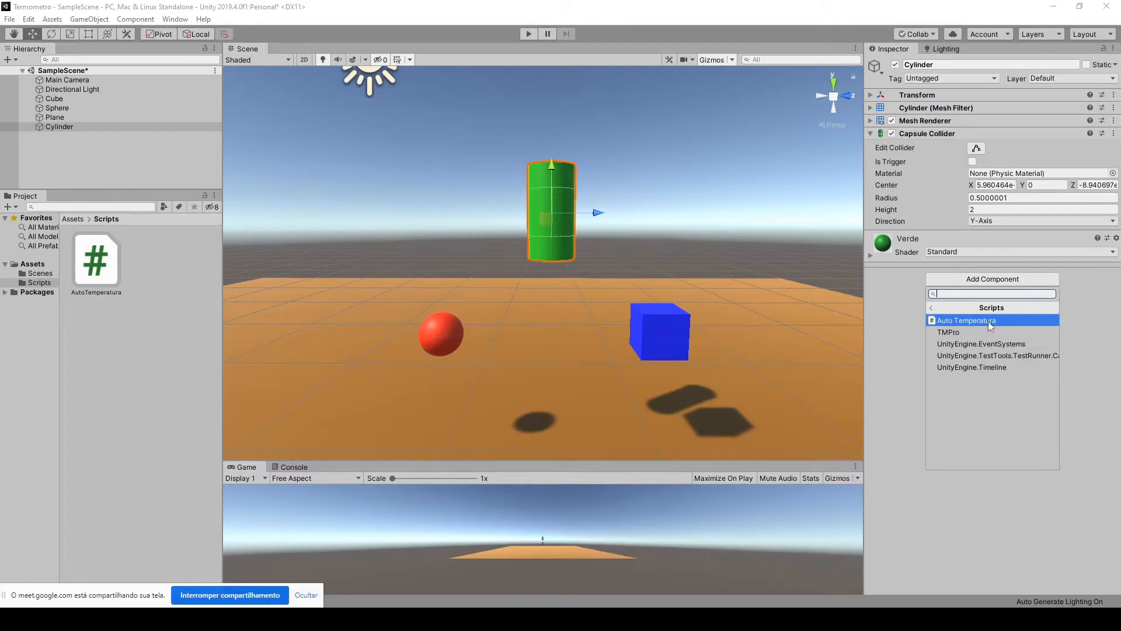
pyautogui.click(889, 407)
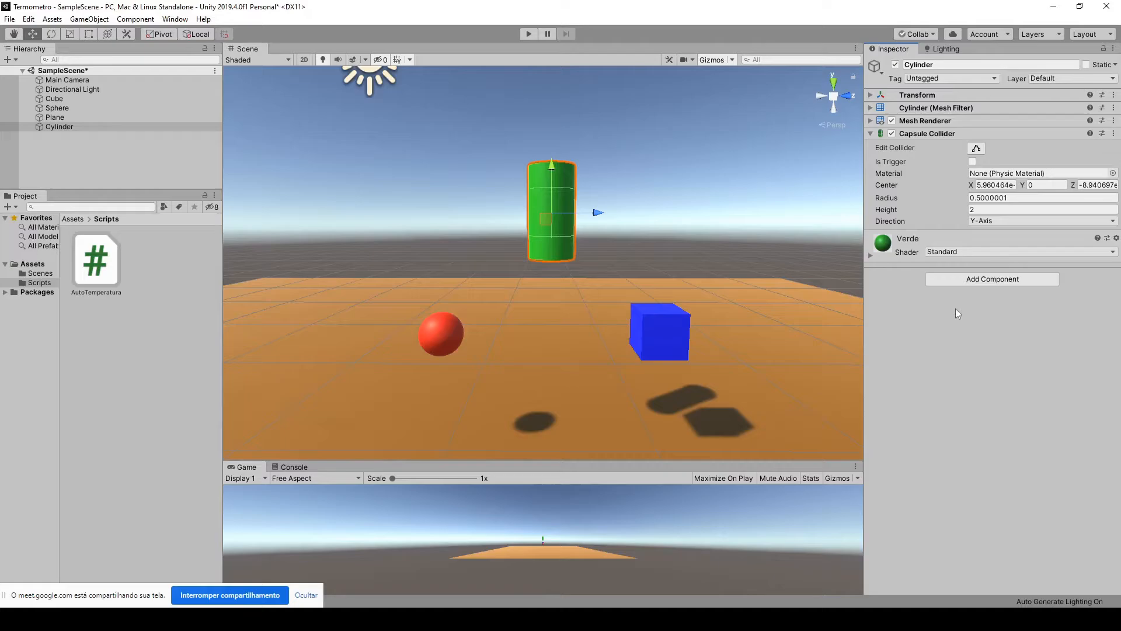
pyautogui.click(1011, 280)
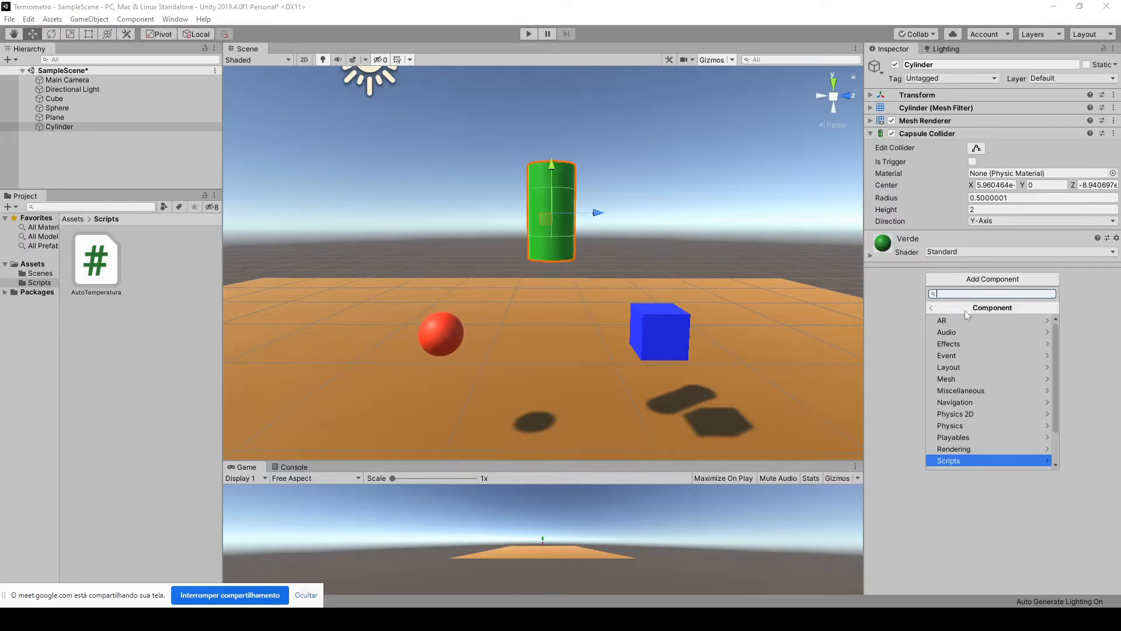
pyautogui.click(991, 459)
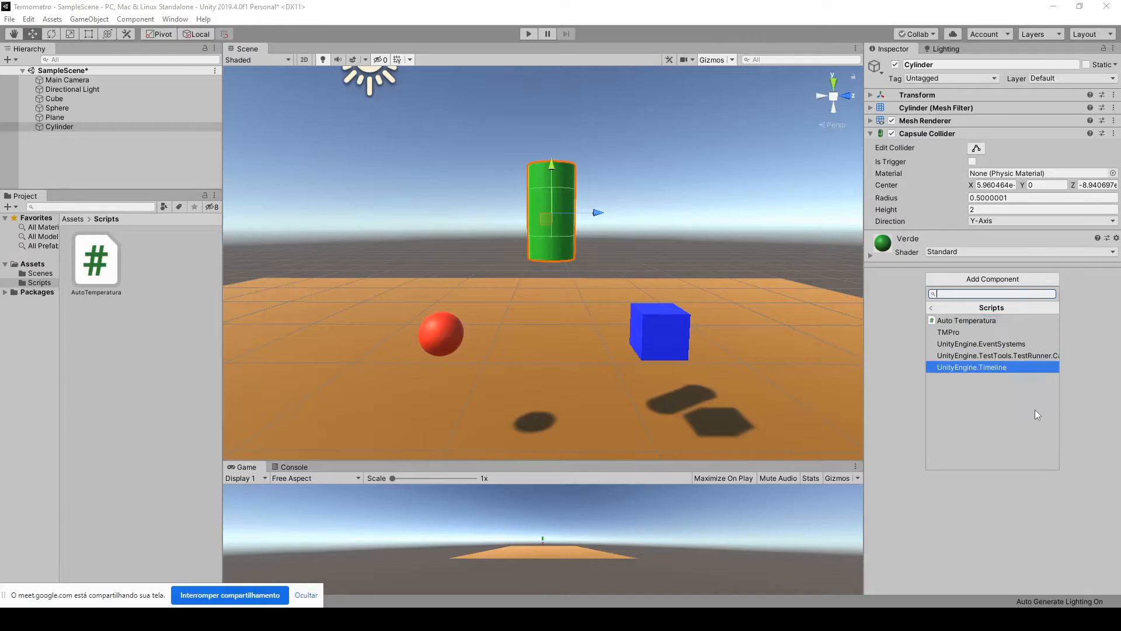
pyautogui.press('Up')
pyautogui.press('Up')
pyautogui.press('Up')
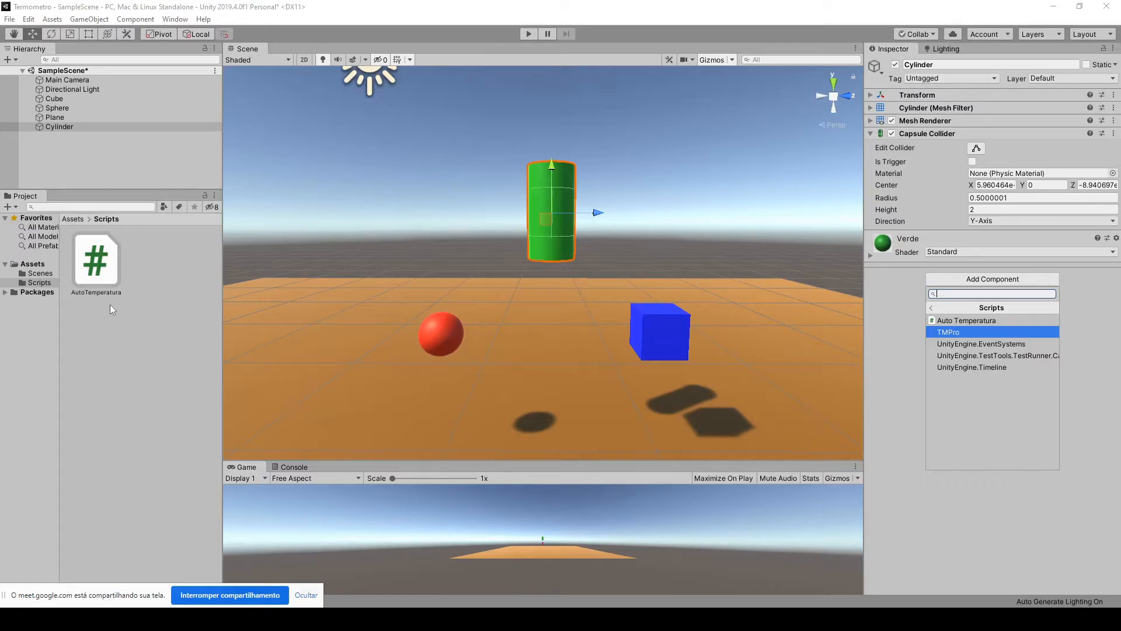
pyautogui.press('Up')
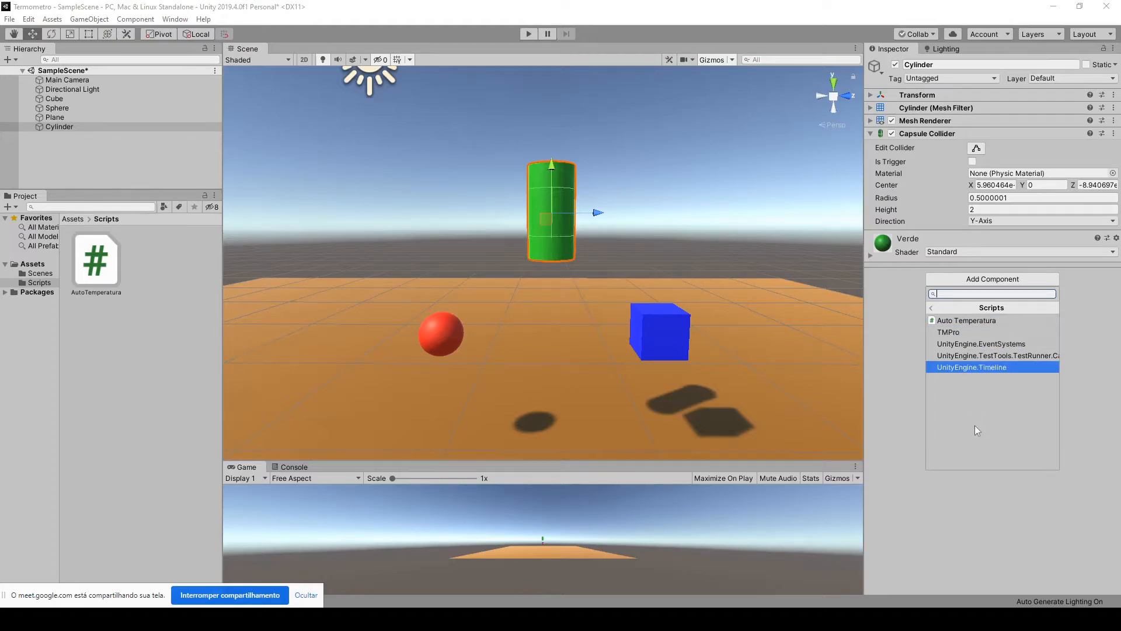
pyautogui.click(895, 418)
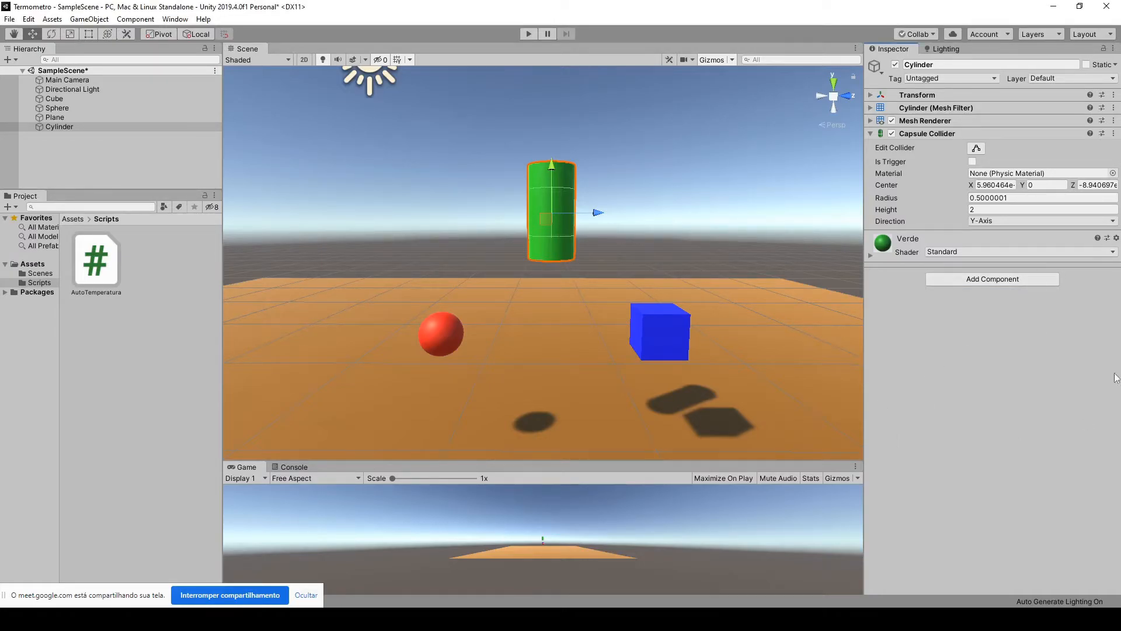
# Step: Compare the component lists of the sphere and the cube and expand the sphere's Auto Temperatura script component
pyautogui.click(436, 334)
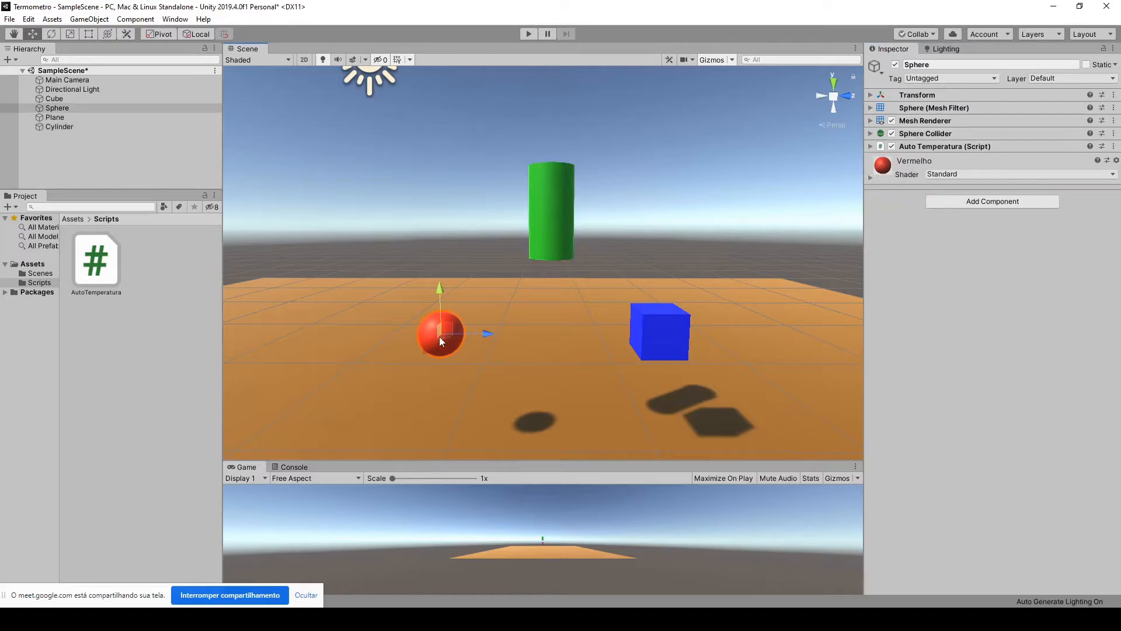
pyautogui.click(650, 339)
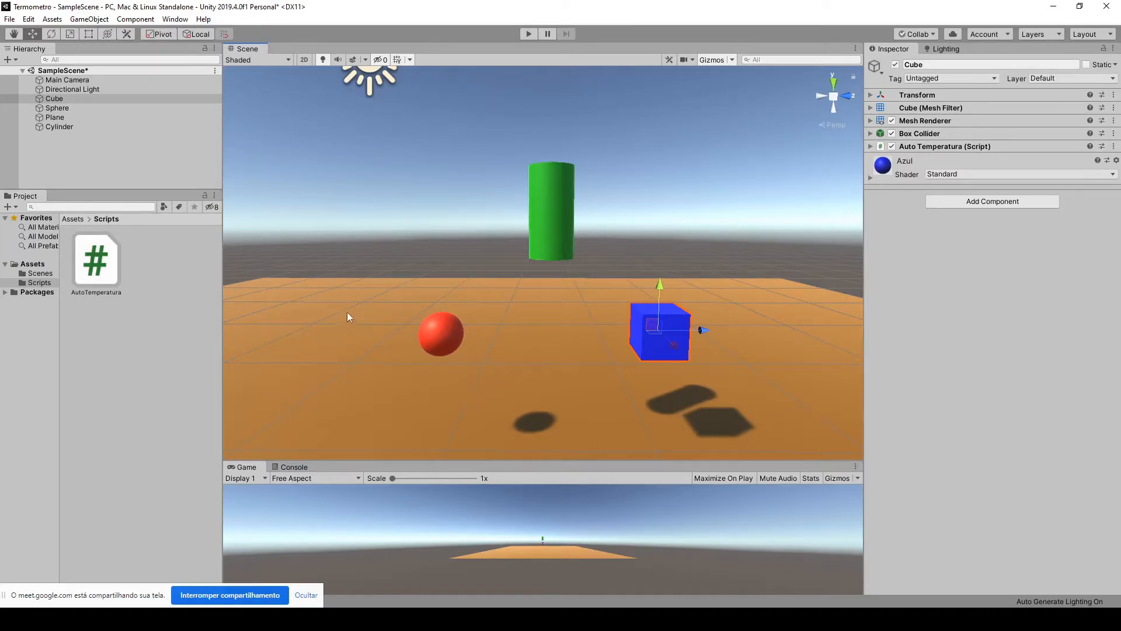
pyautogui.click(447, 345)
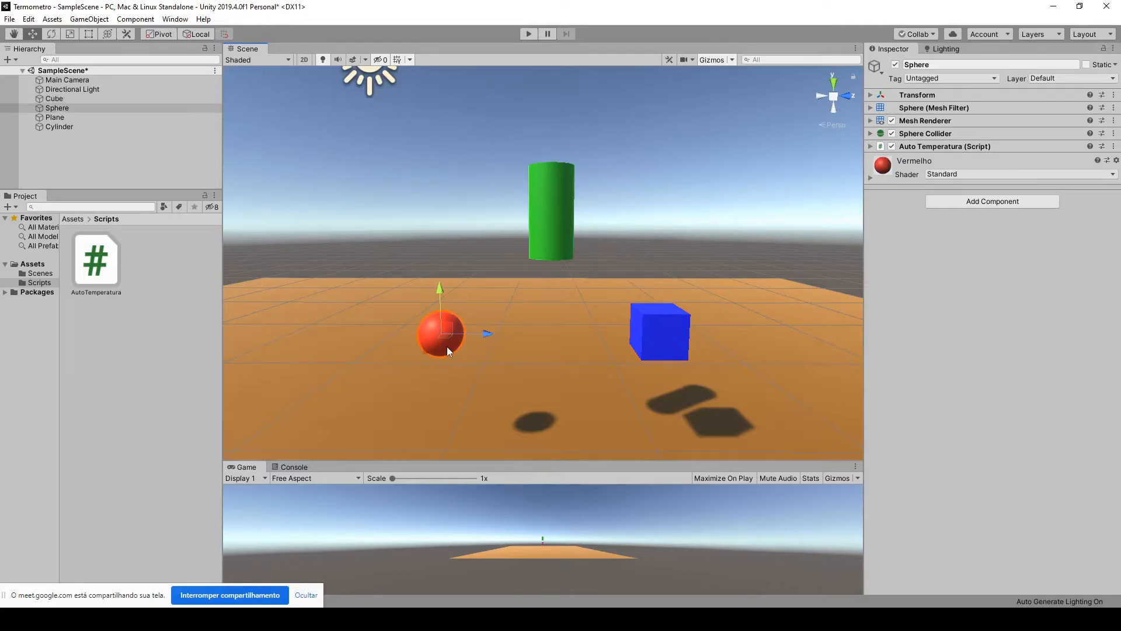
pyautogui.click(950, 328)
pyautogui.click(934, 146)
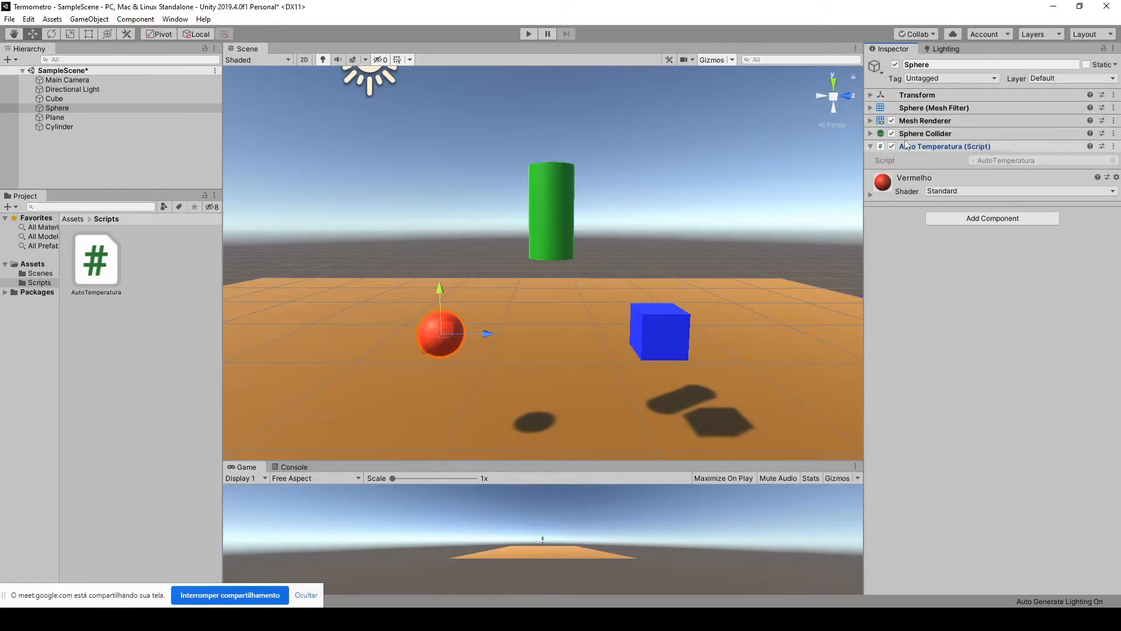
# Step: Open the AutoTemperatura script in Visual Studio and select its Start and Update methods together with their comments
pyautogui.doubleClick(97, 259)
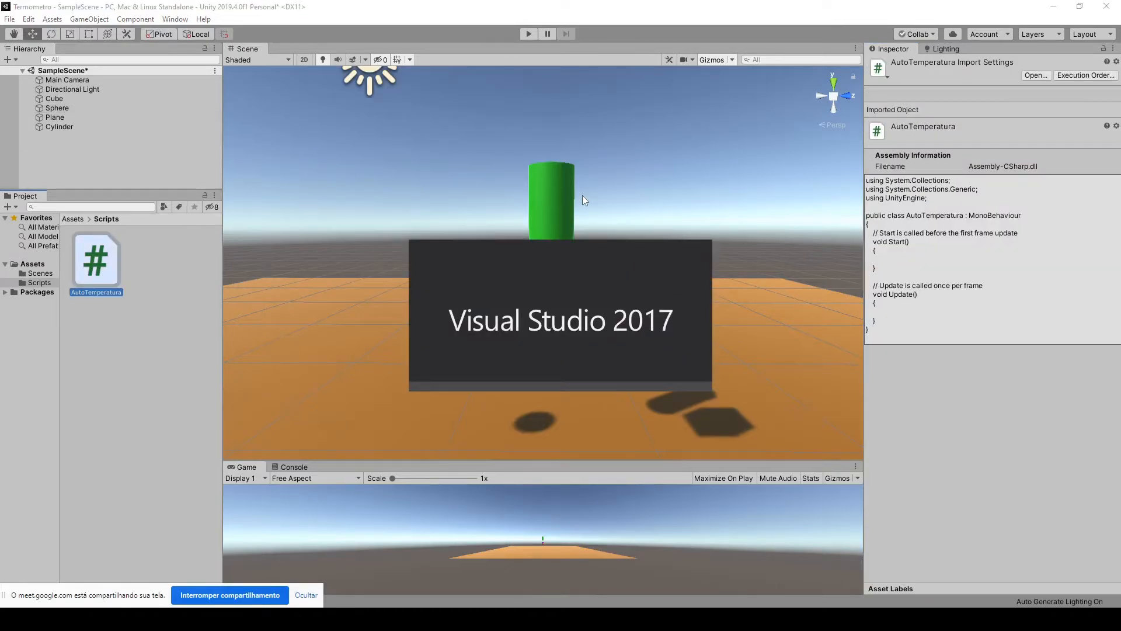
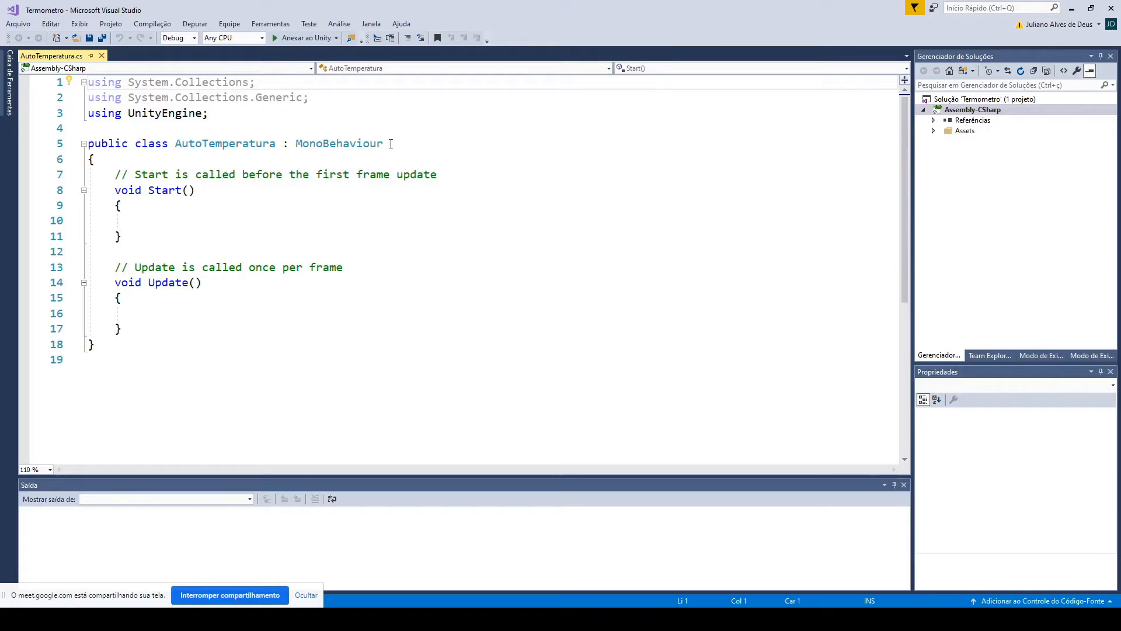
pyautogui.moveTo(385, 144); pyautogui.dragTo(298, 150)
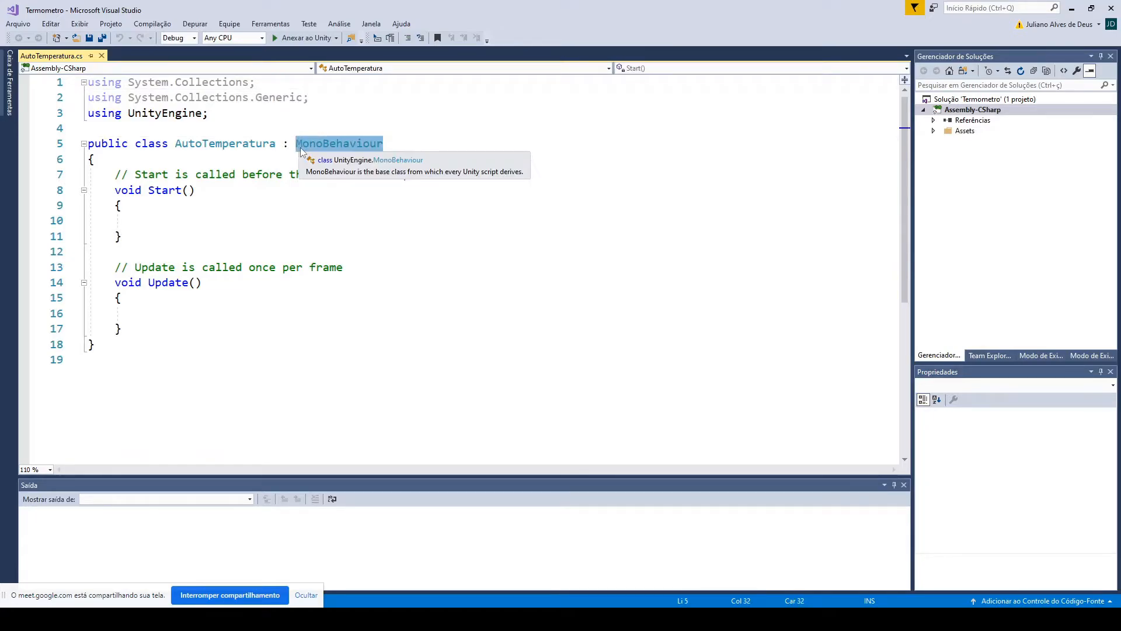
pyautogui.moveTo(150, 331); pyautogui.dragTo(115, 174)
pyautogui.click(125, 329)
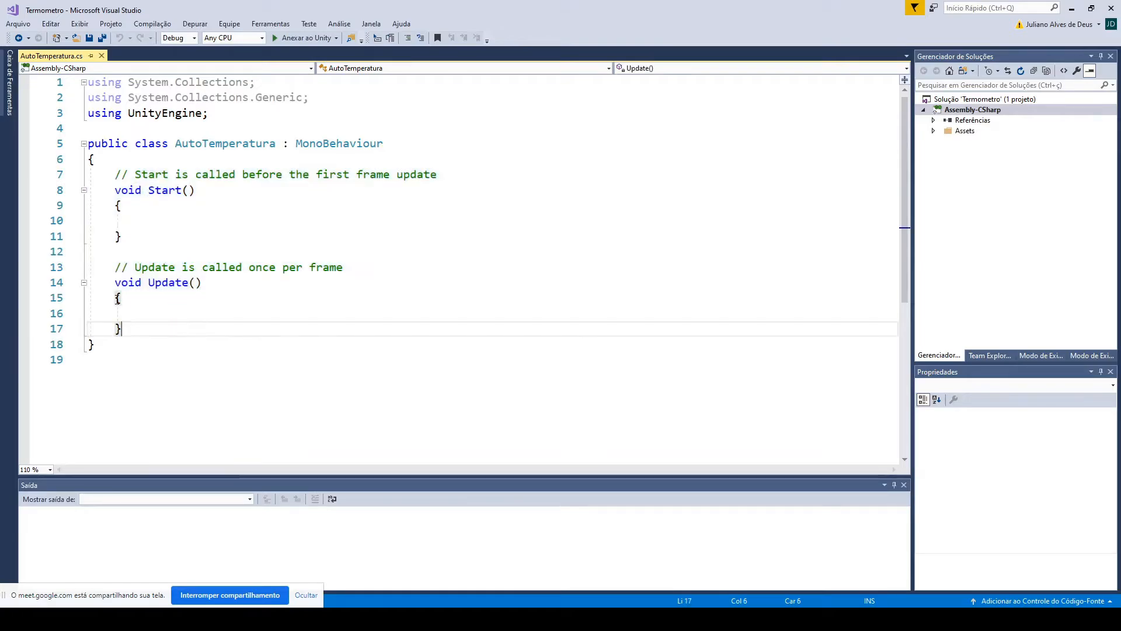
pyautogui.moveTo(125, 268); pyautogui.dragTo(117, 181)
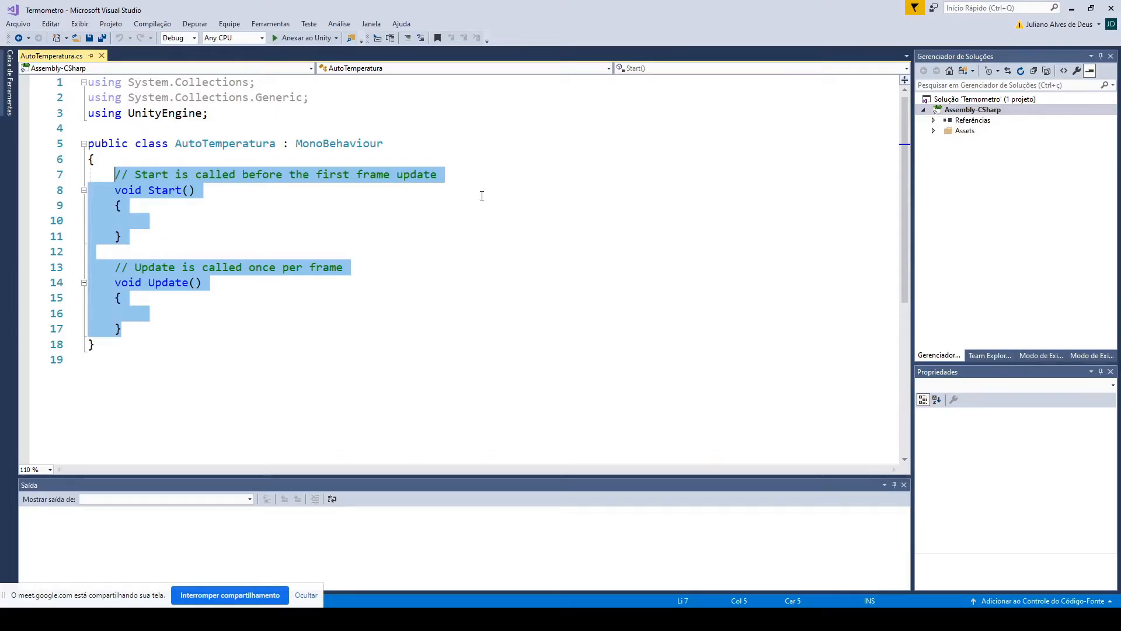
# Step: Replace the selected Start and Update methods with the declaration "public float autoTemperatura;" inside the AutoTemperatura class
pyautogui.press('Delete')
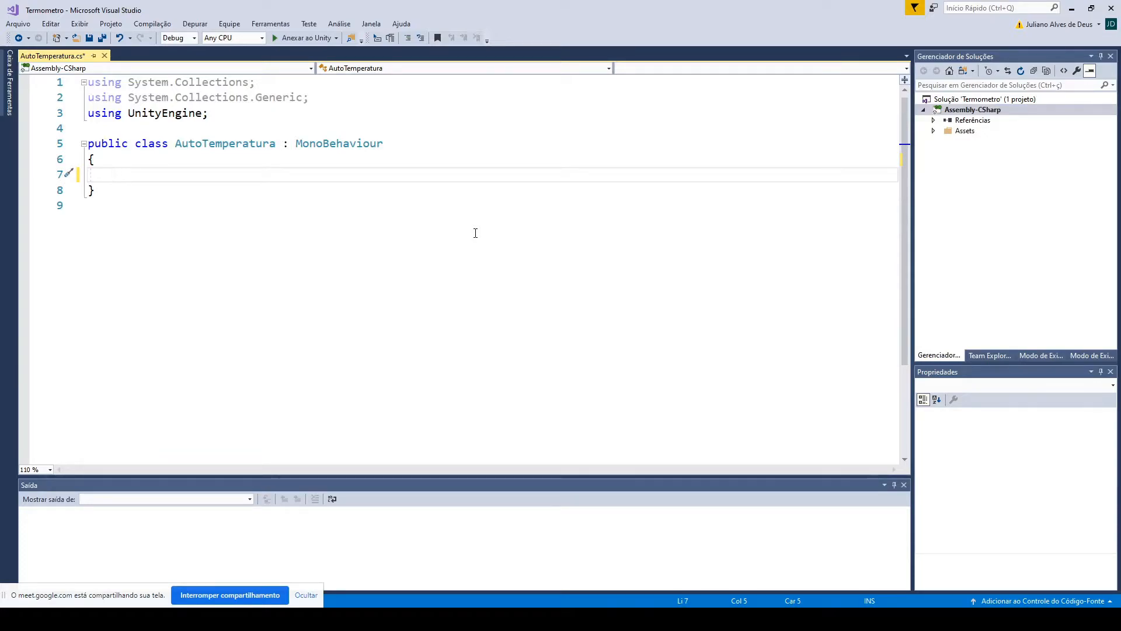
pyautogui.write('pu')
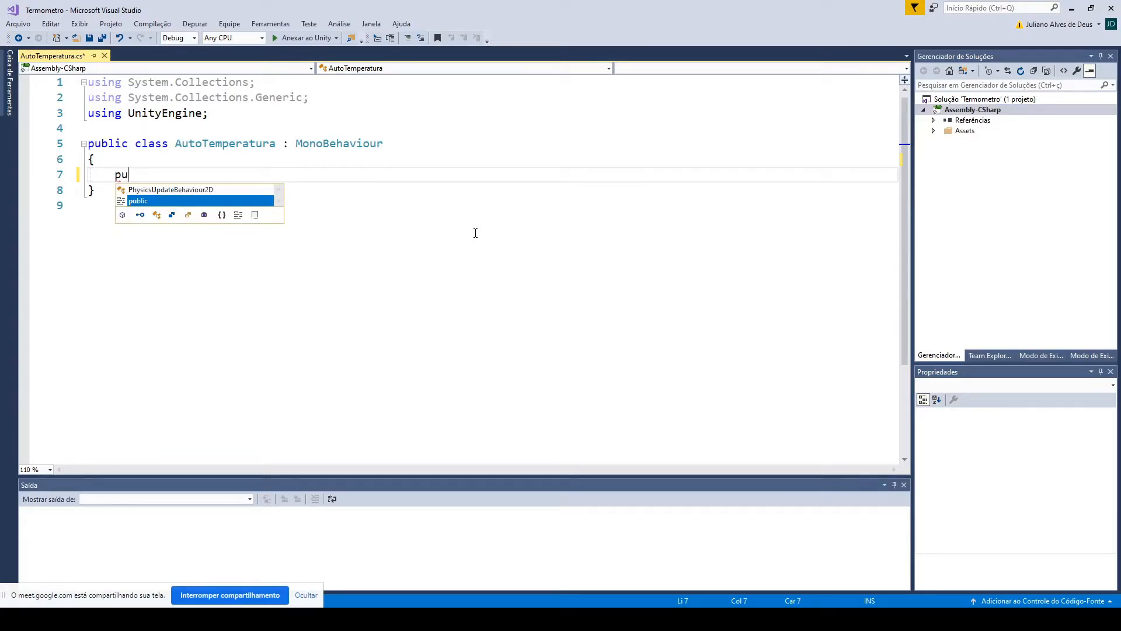
pyautogui.write('blic ')
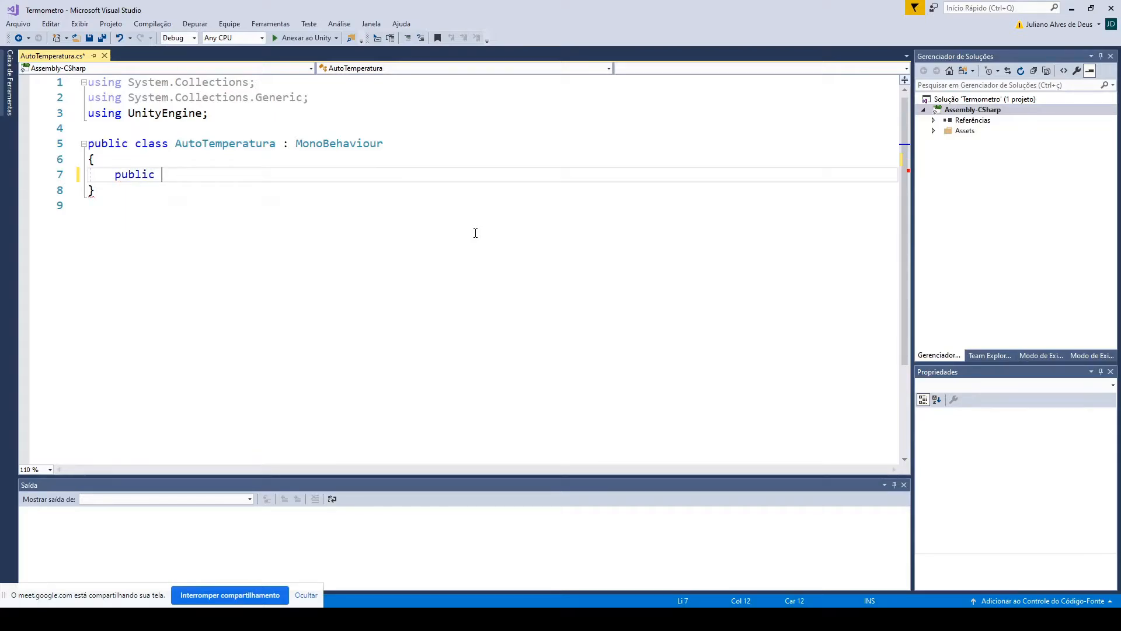
pyautogui.write('float')
pyautogui.write('se')
pyautogui.press('BackSpace')
pyautogui.press('BackSpace')
pyautogui.write('autoTemperatura')
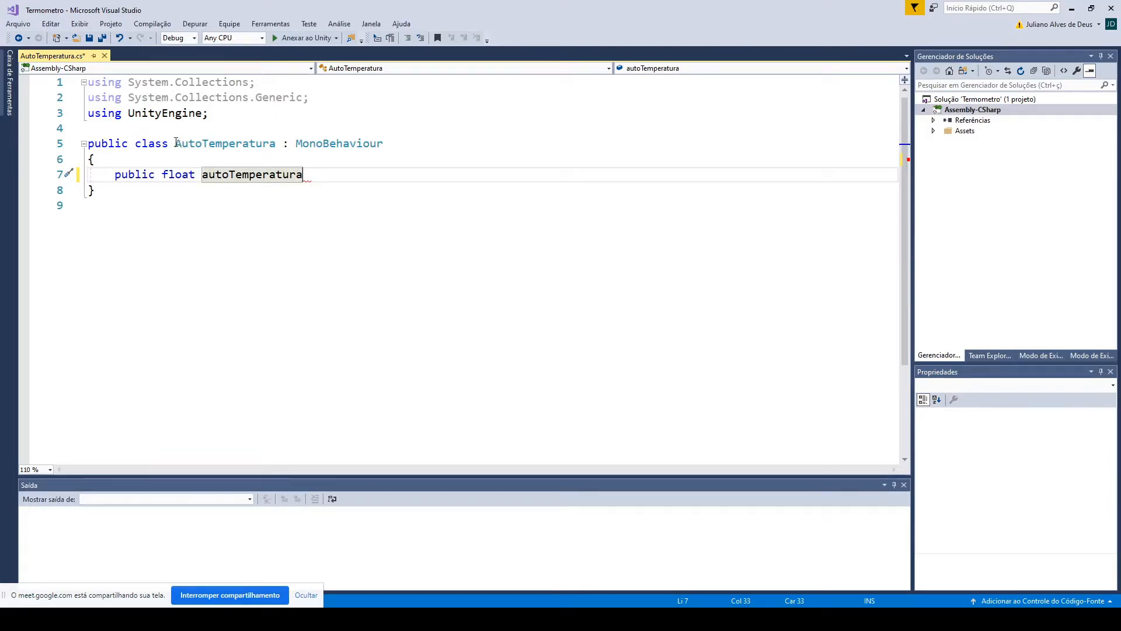
pyautogui.click(238, 243)
pyautogui.click(208, 178)
pyautogui.click(408, 181)
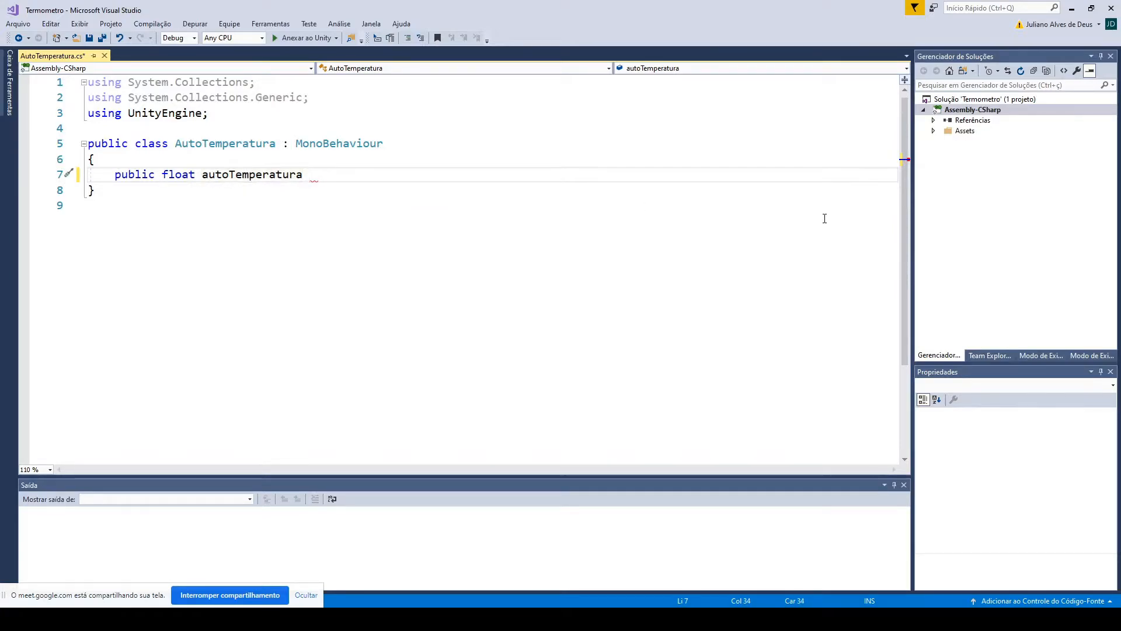
pyautogui.write(';')
pyautogui.click(351, 263)
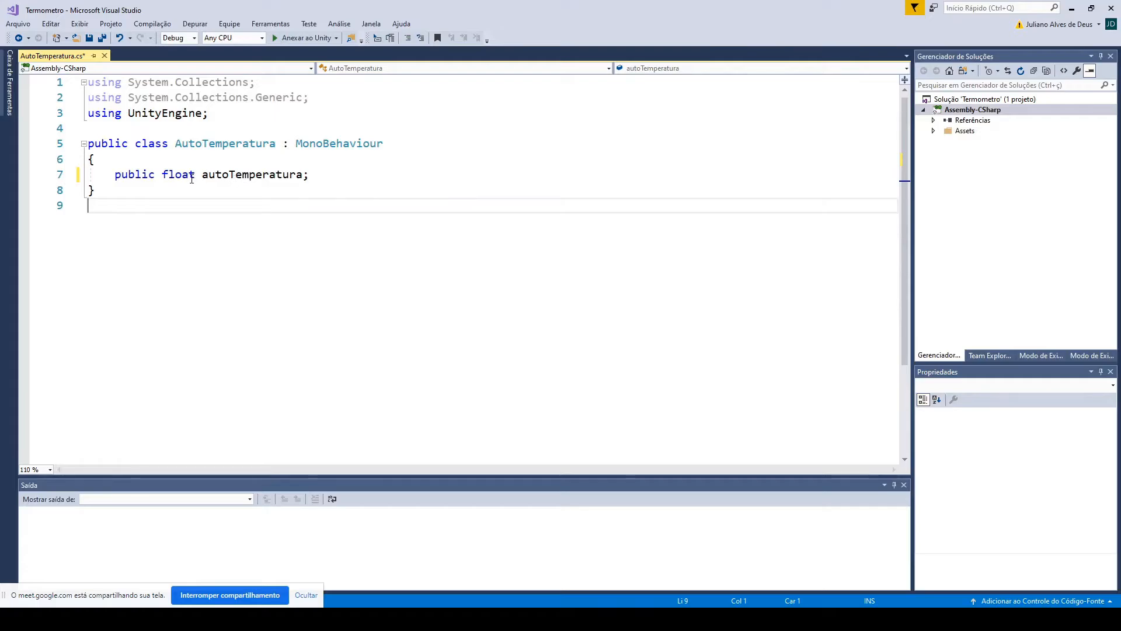
# Step: Try int as the type of the autoTemperatura variable and restore it to float
pyautogui.click(162, 173)
pyautogui.doubleClick(163, 173)
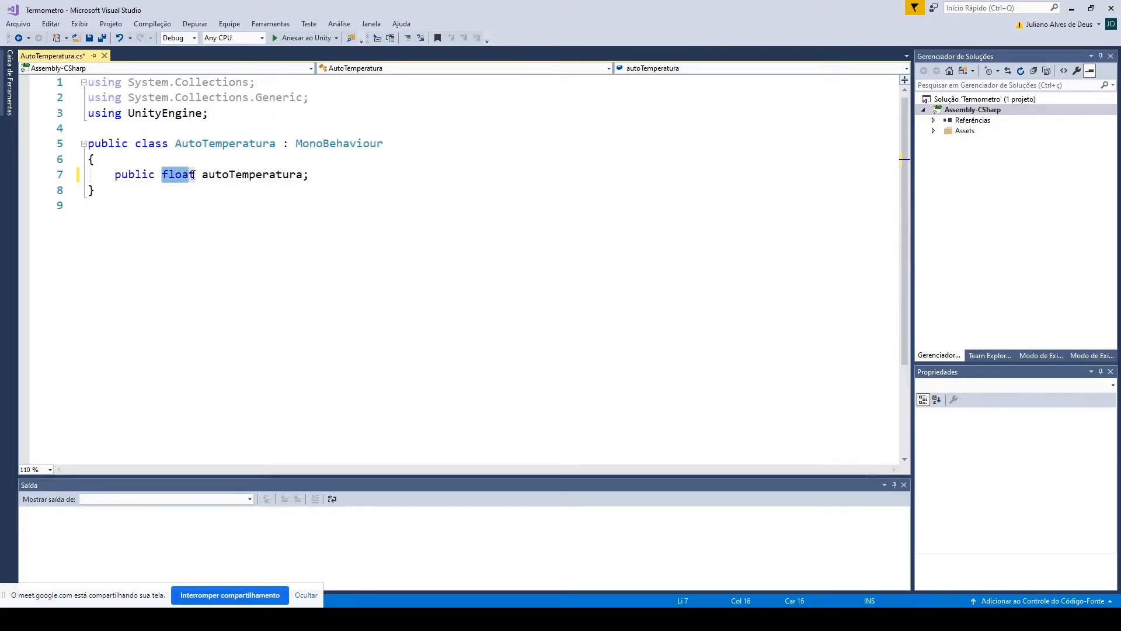
pyautogui.click(393, 193)
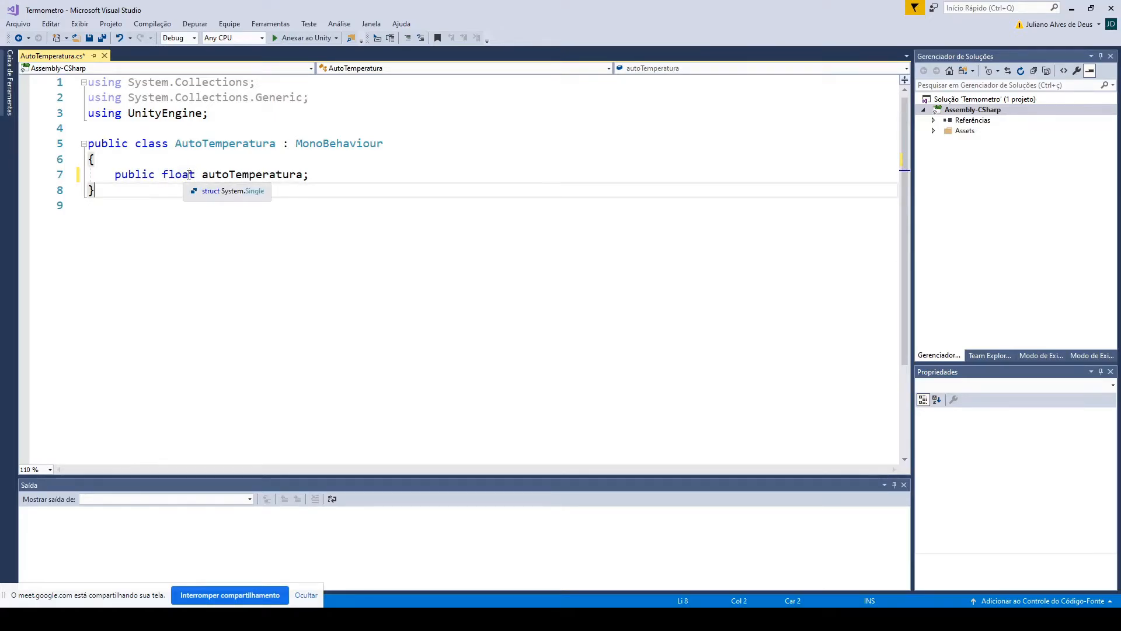
pyautogui.doubleClick(164, 174)
pyautogui.write('int')
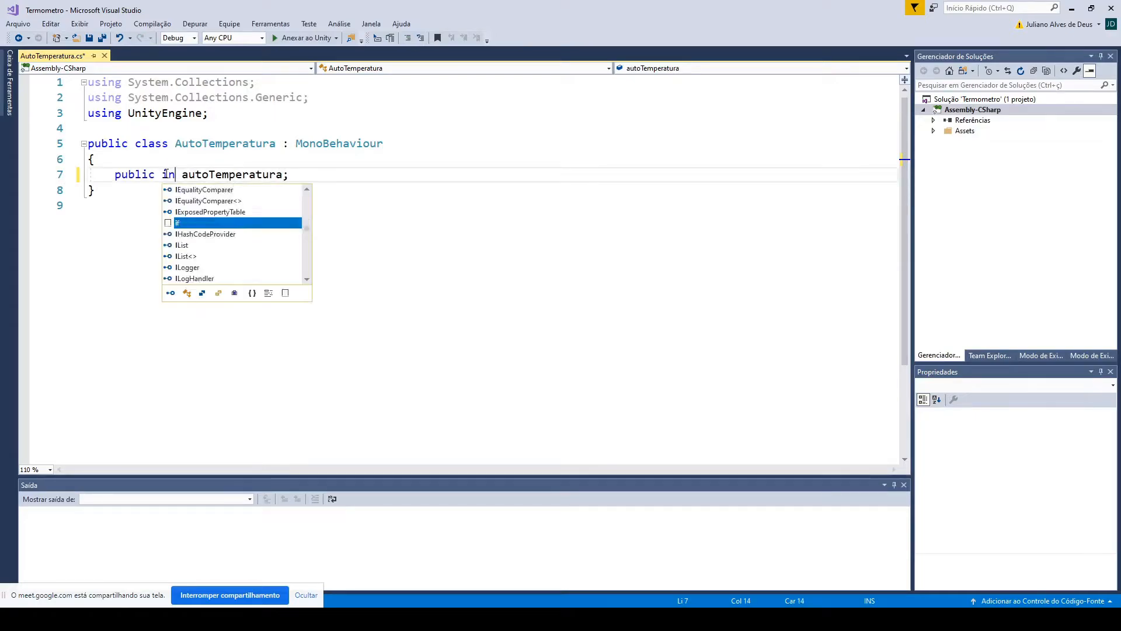
pyautogui.click(419, 190)
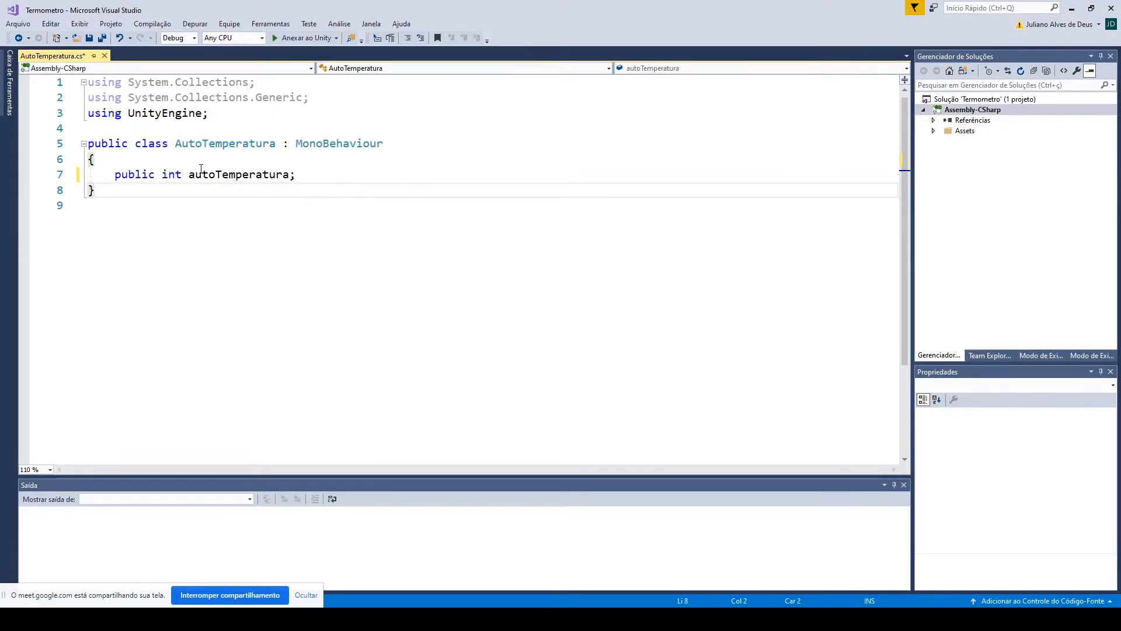
pyautogui.moveTo(181, 175); pyautogui.dragTo(163, 175)
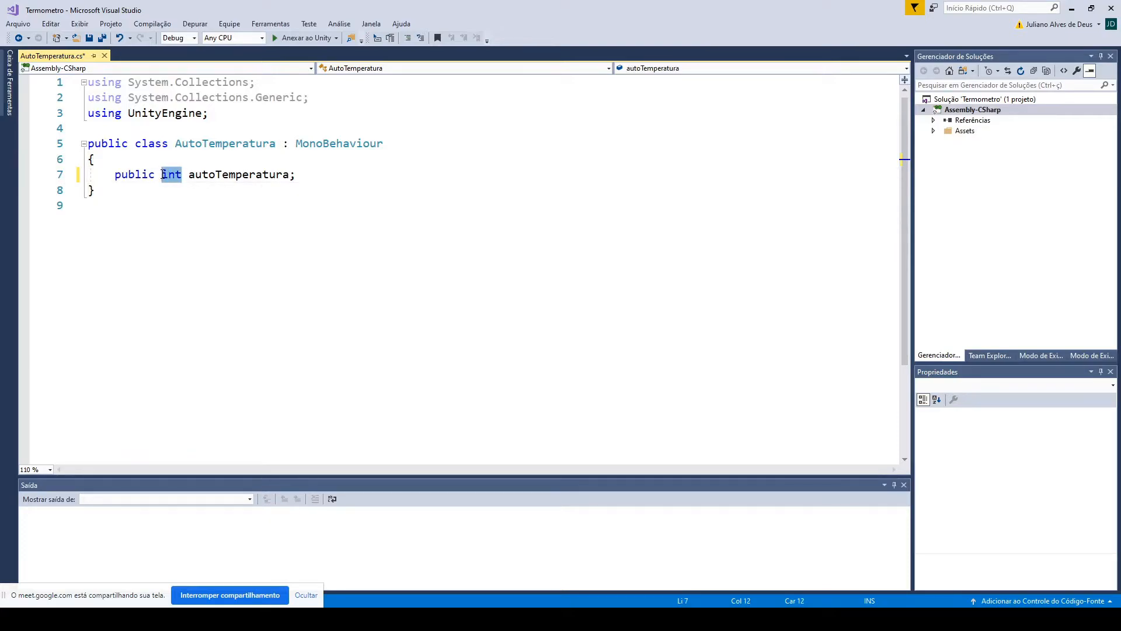
pyautogui.write('float')
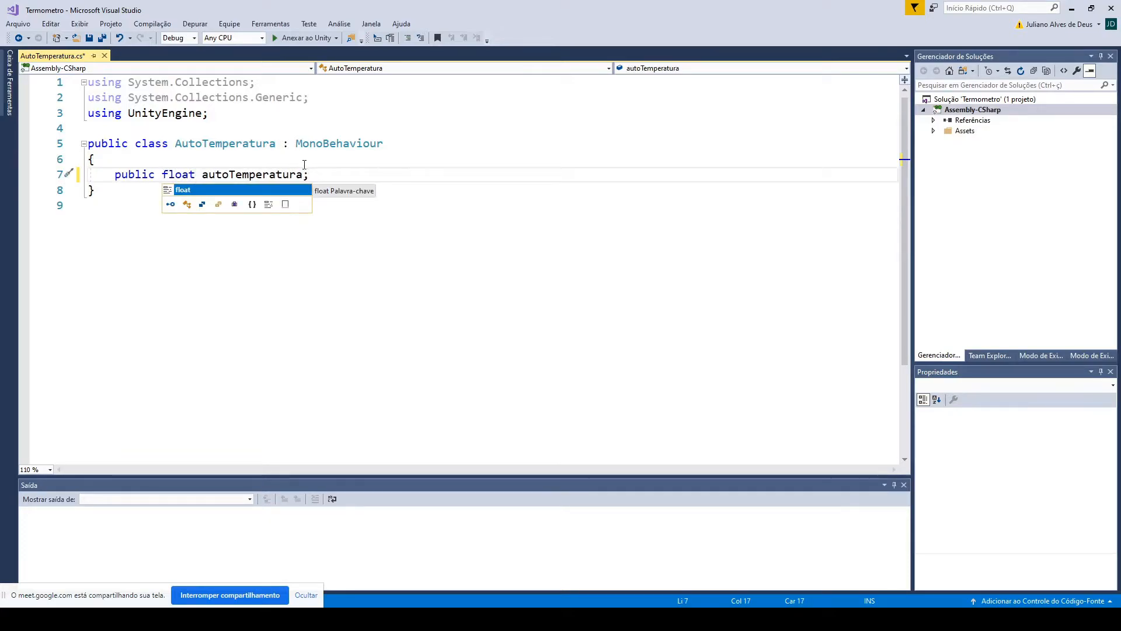
pyautogui.click(418, 174)
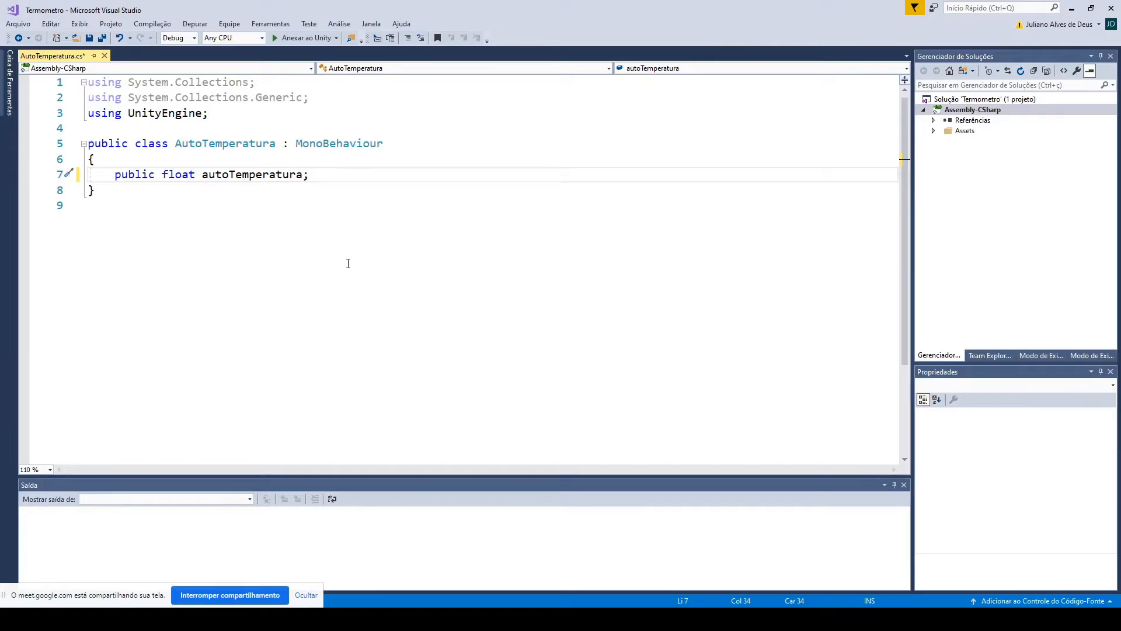
pyautogui.moveTo(196, 175)
pyautogui.click(162, 214)
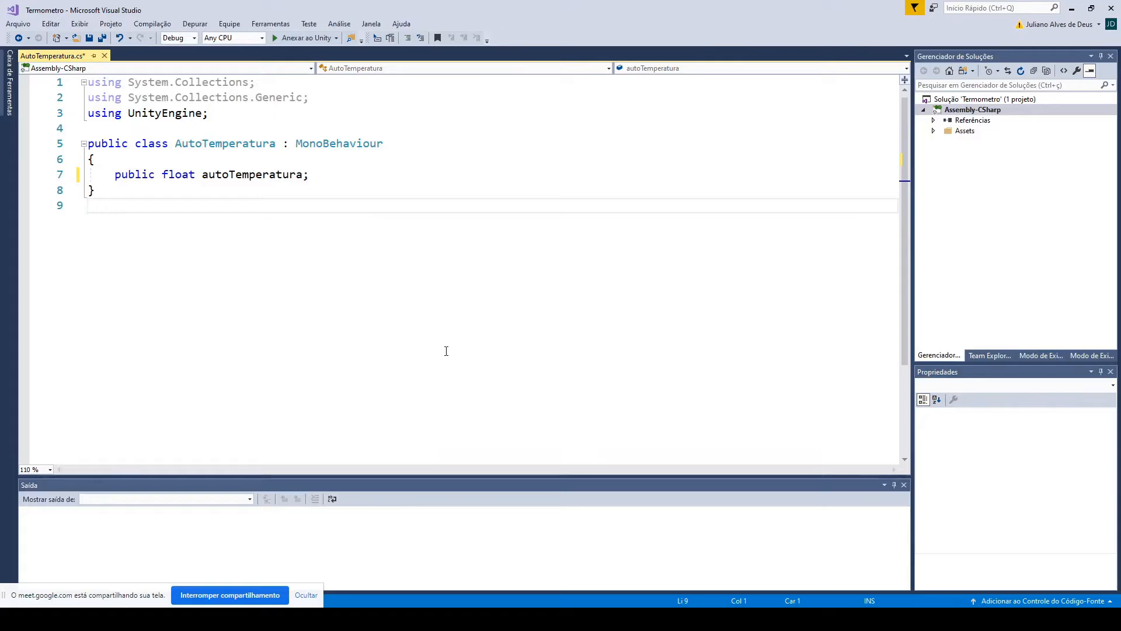
# Step: Save the AutoTemperatura script and compare its variable name with the sphere's Auto Temperatura field in Unity
pyautogui.click(310, 174)
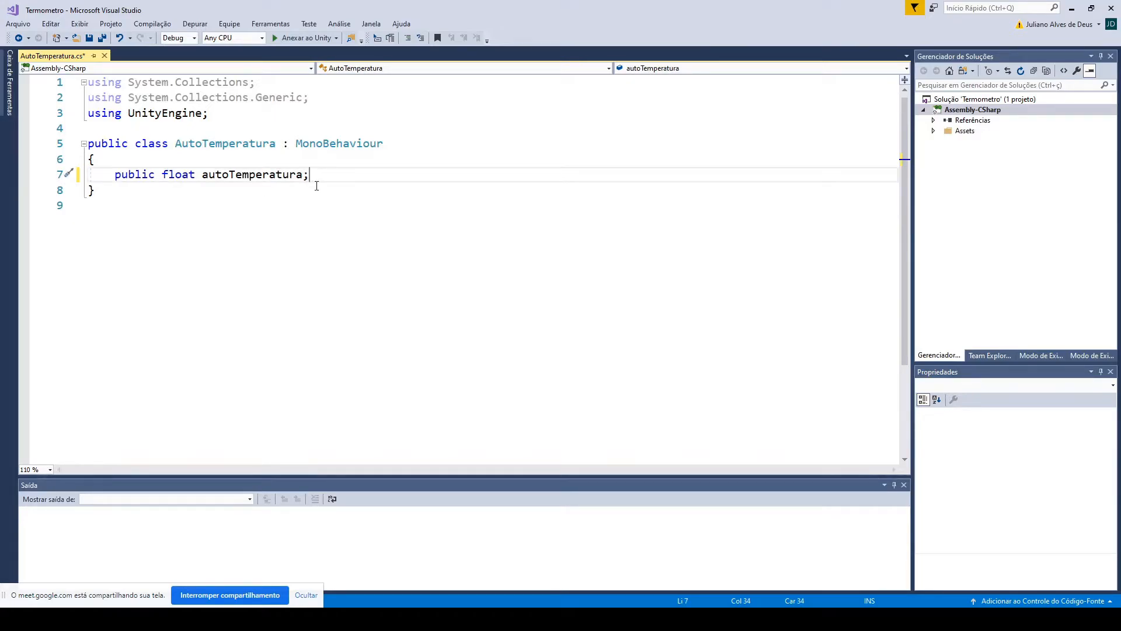
pyautogui.click(90, 38)
pyautogui.hotkey('alt', 'Tab')
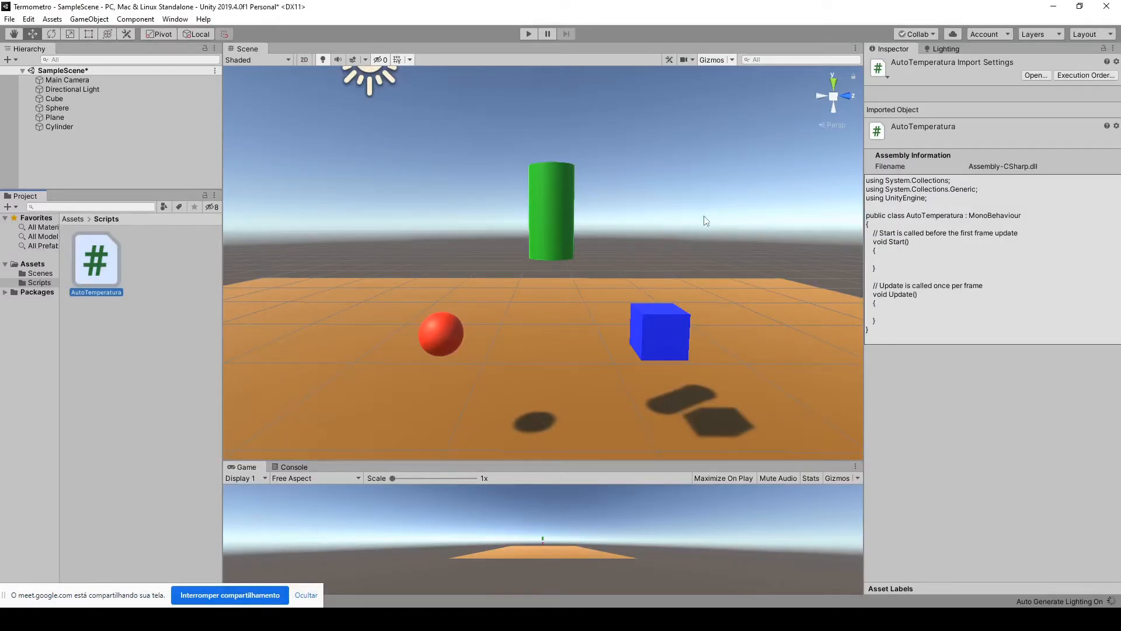
pyautogui.click(438, 331)
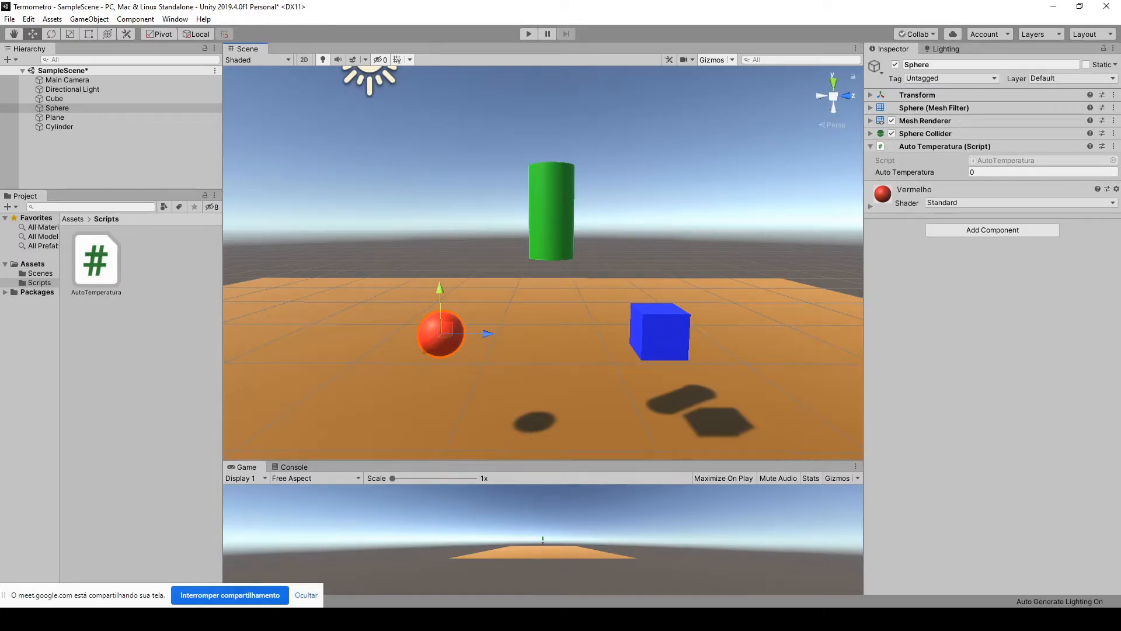
pyautogui.hotkey('alt', 'Tab')
pyautogui.moveTo(202, 174); pyautogui.dragTo(302, 174)
pyautogui.hotkey('alt', 'Tab')
# Step: Set the Auto Temperatura value to 20 on the sphere and to 30 on the cube
pyautogui.click(980, 172)
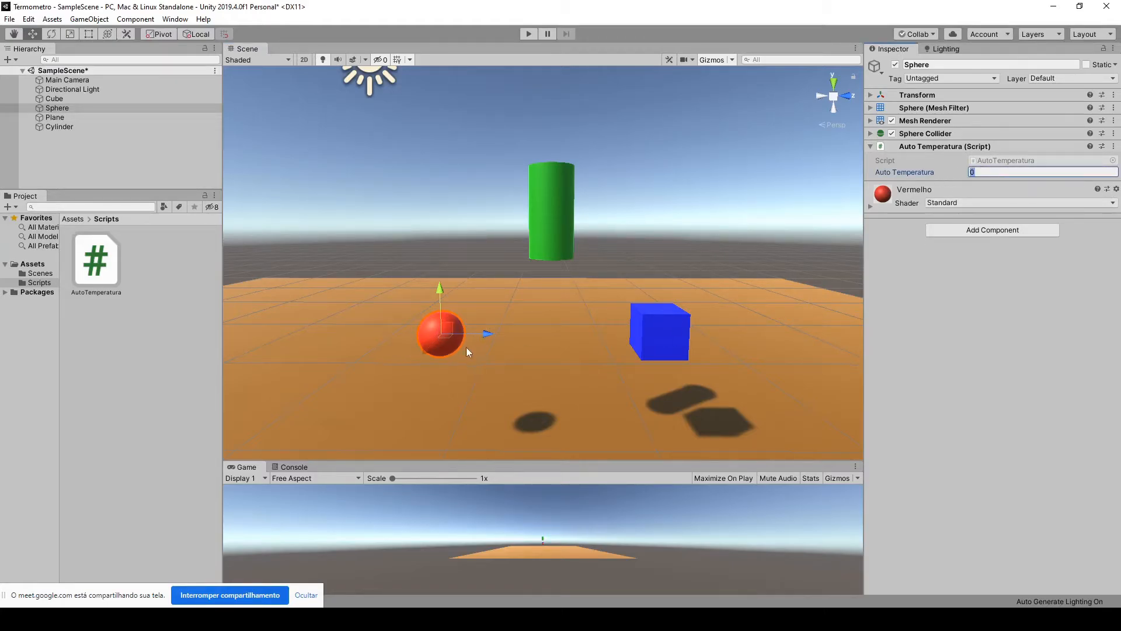
pyautogui.write('20')
pyautogui.click(942, 320)
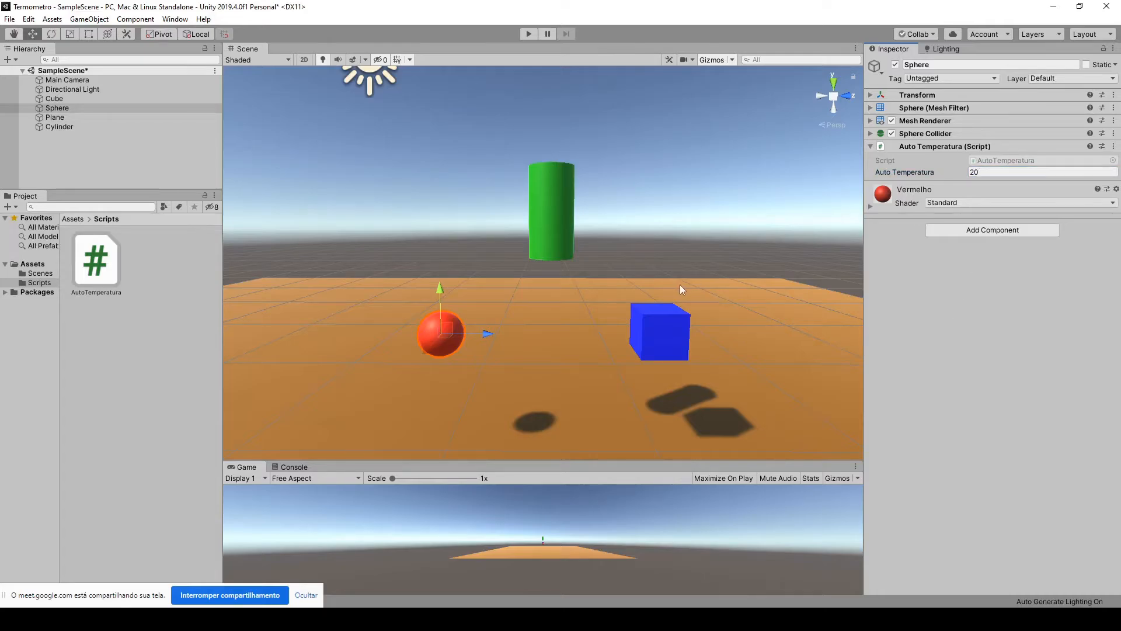
pyautogui.click(678, 333)
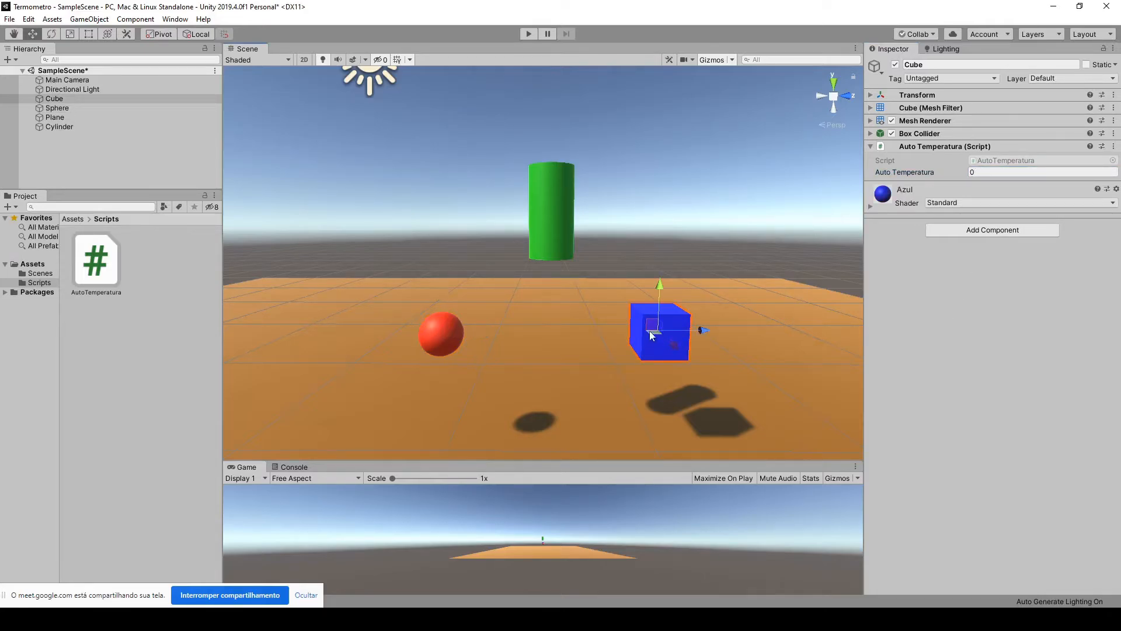
pyautogui.click(934, 173)
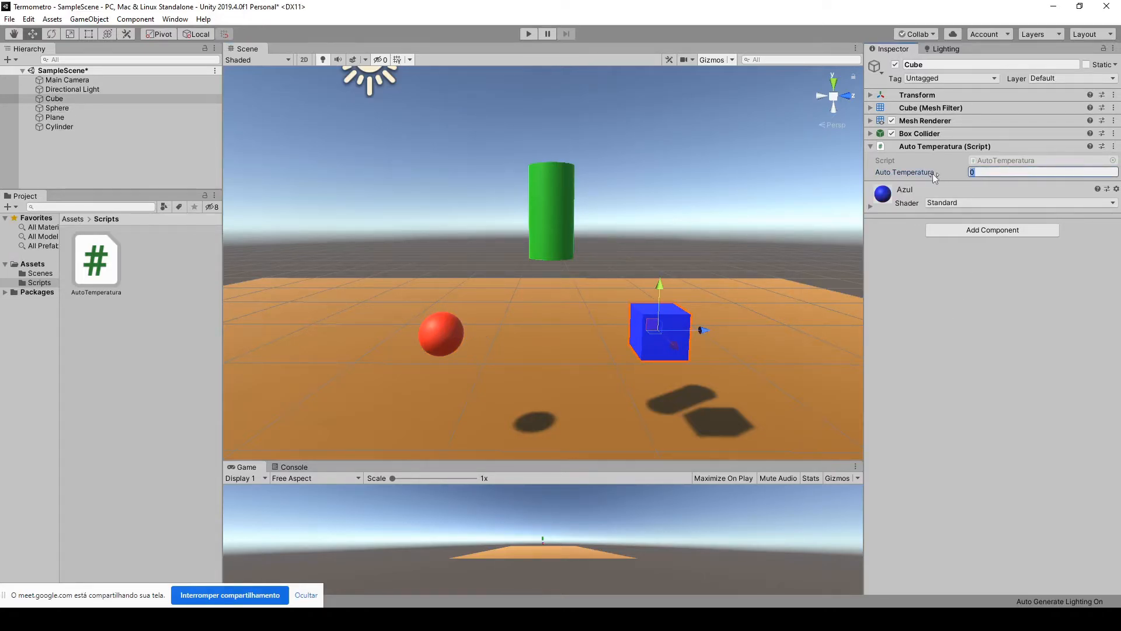
pyautogui.write('30')
pyautogui.click(1084, 366)
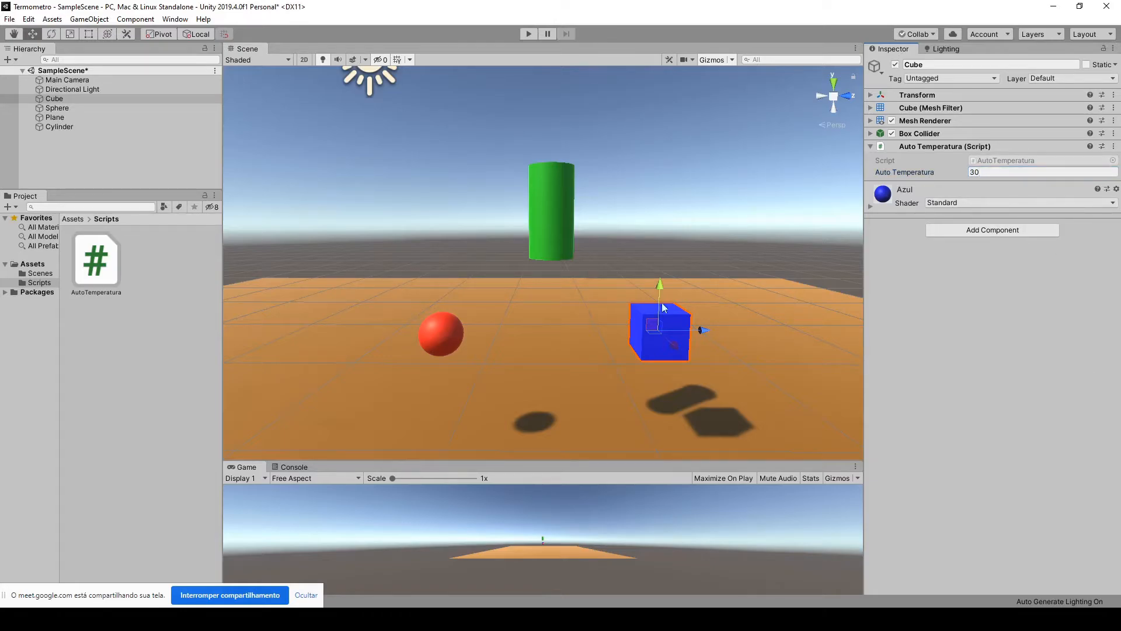
# Step: Compare the Auto Temperatura values of the sphere and the cube
pyautogui.click(425, 345)
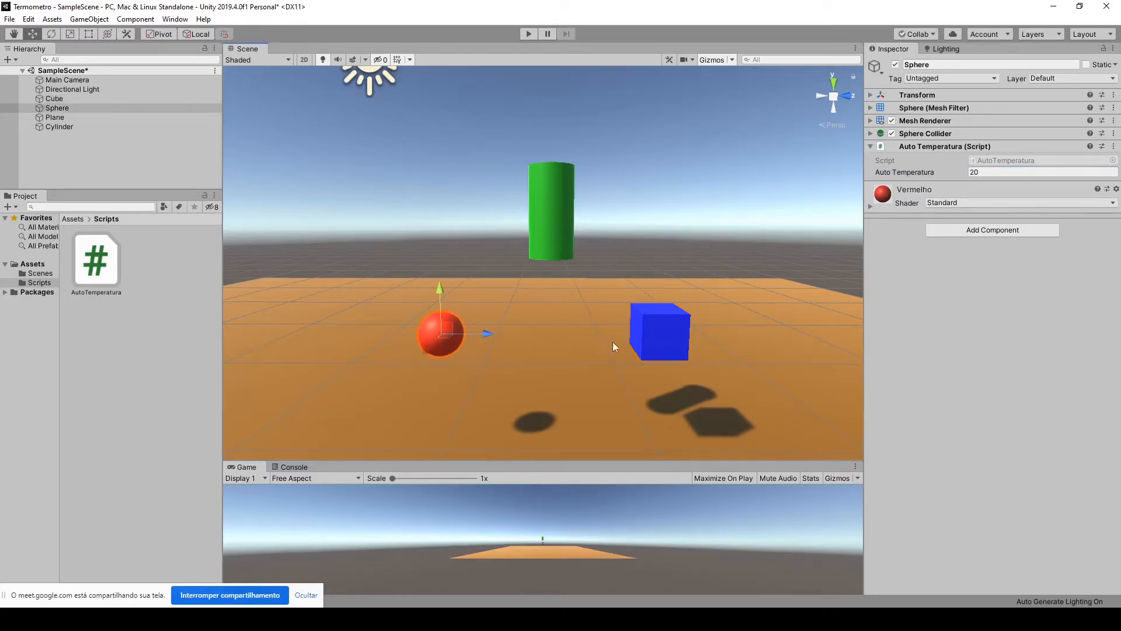
pyautogui.click(649, 331)
pyautogui.click(461, 339)
pyautogui.click(666, 337)
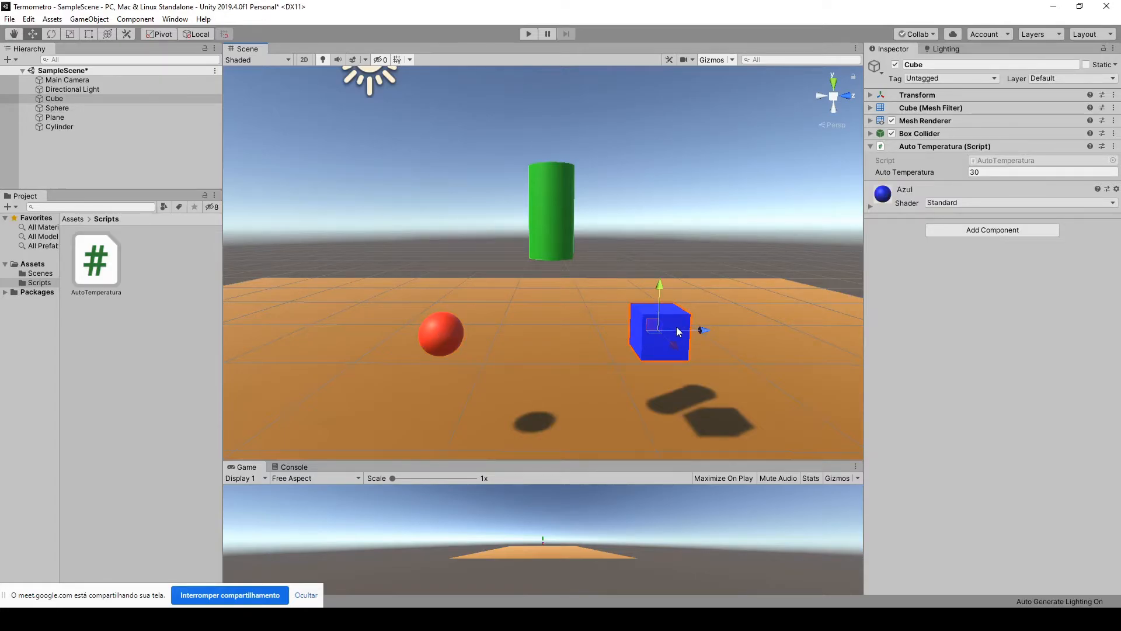
pyautogui.click(433, 334)
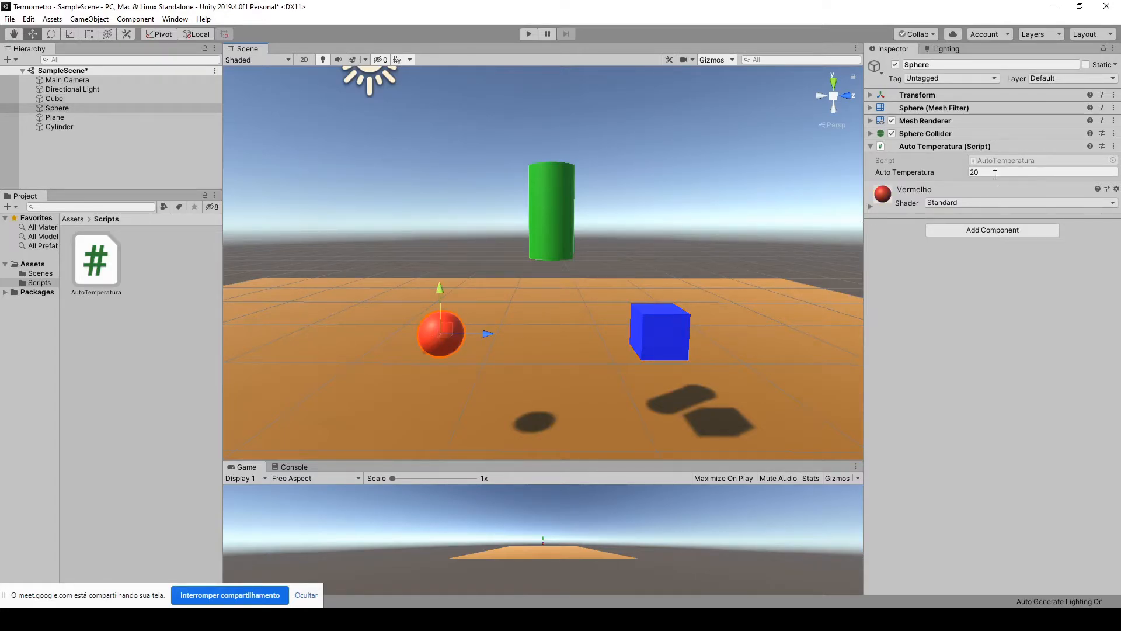
pyautogui.click(649, 339)
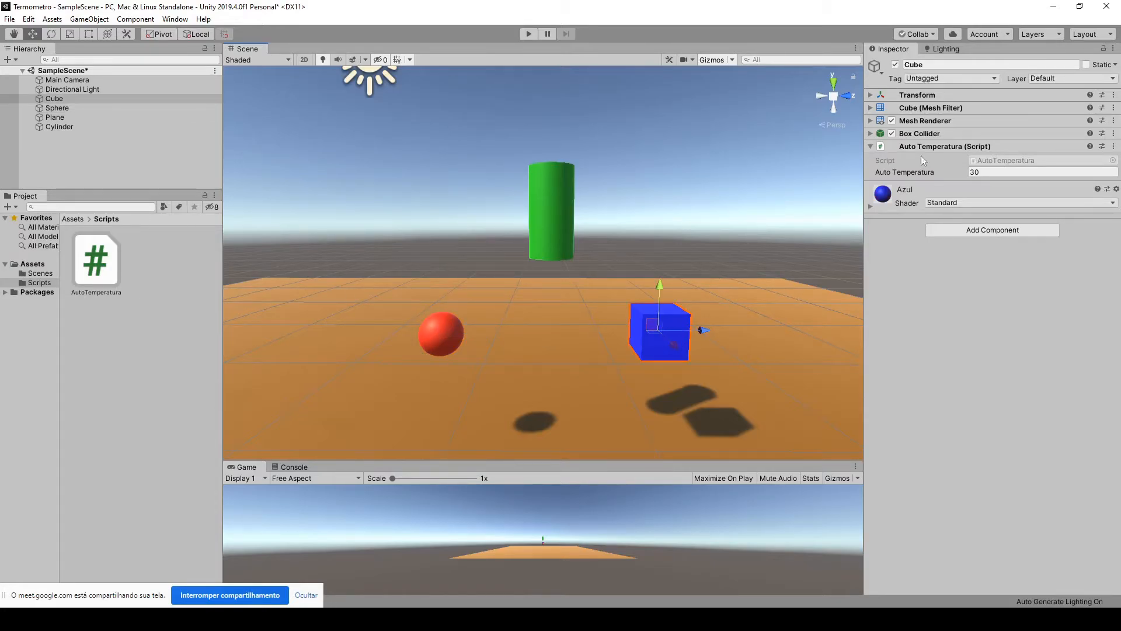
# Step: Rename the green cylinder object as Termometro
pyautogui.click(562, 187)
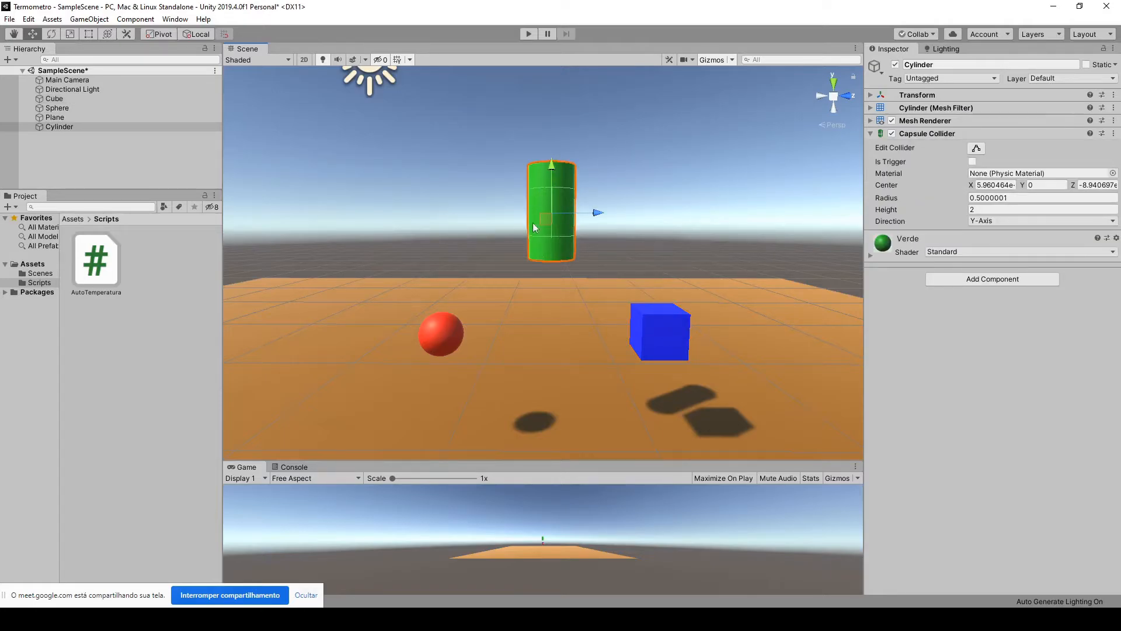
pyautogui.click(58, 128)
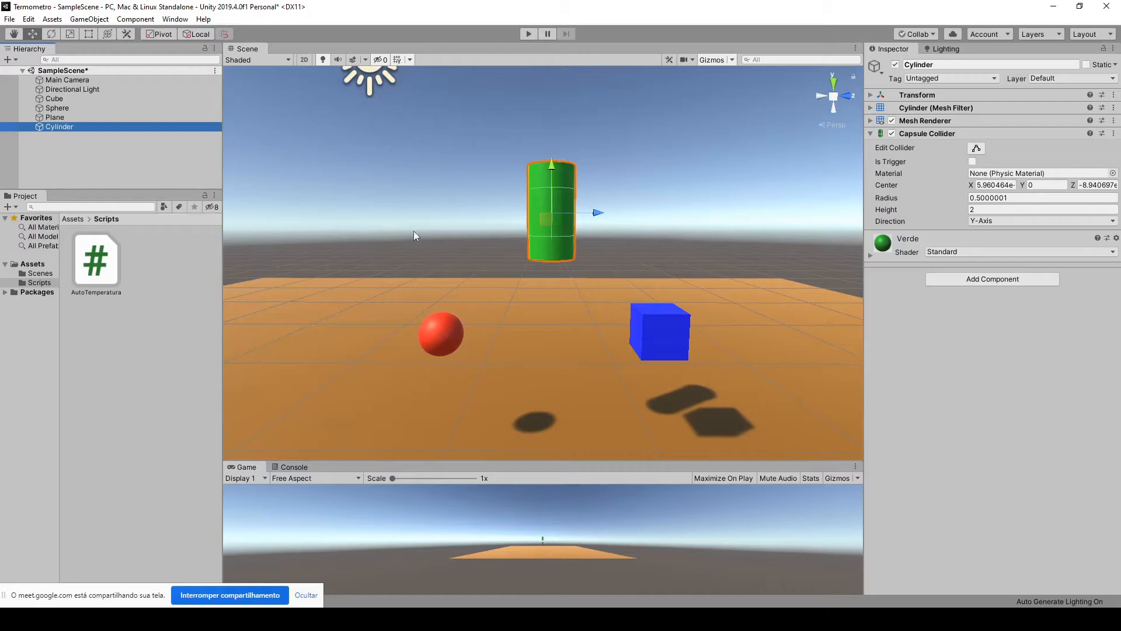
pyautogui.press('F2')
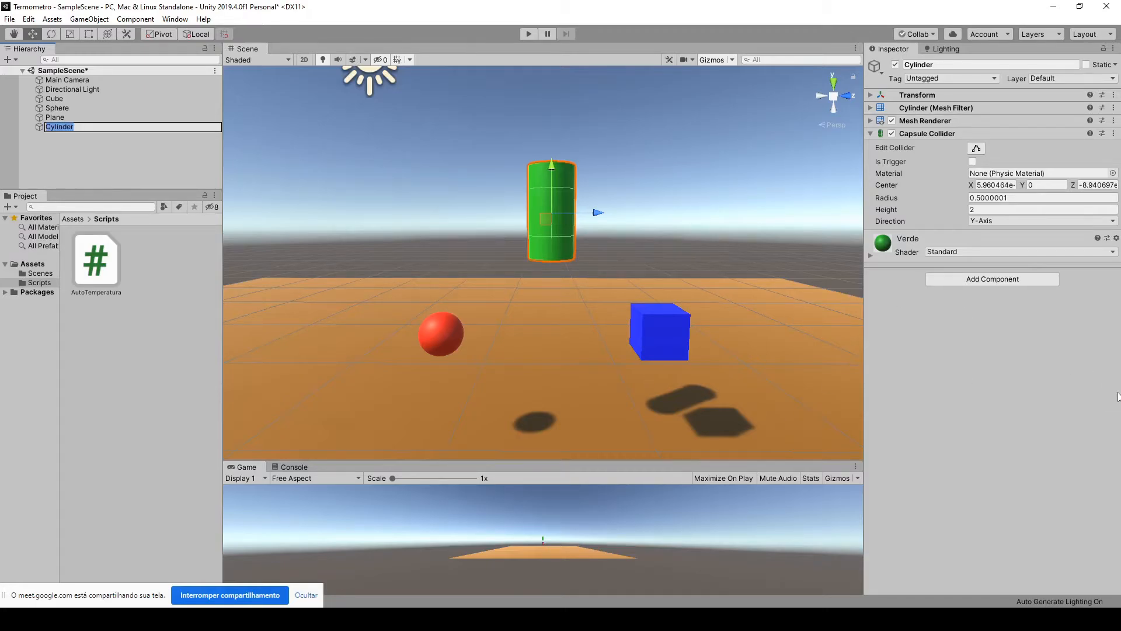
pyautogui.write('Termometro')
pyautogui.press('Return')
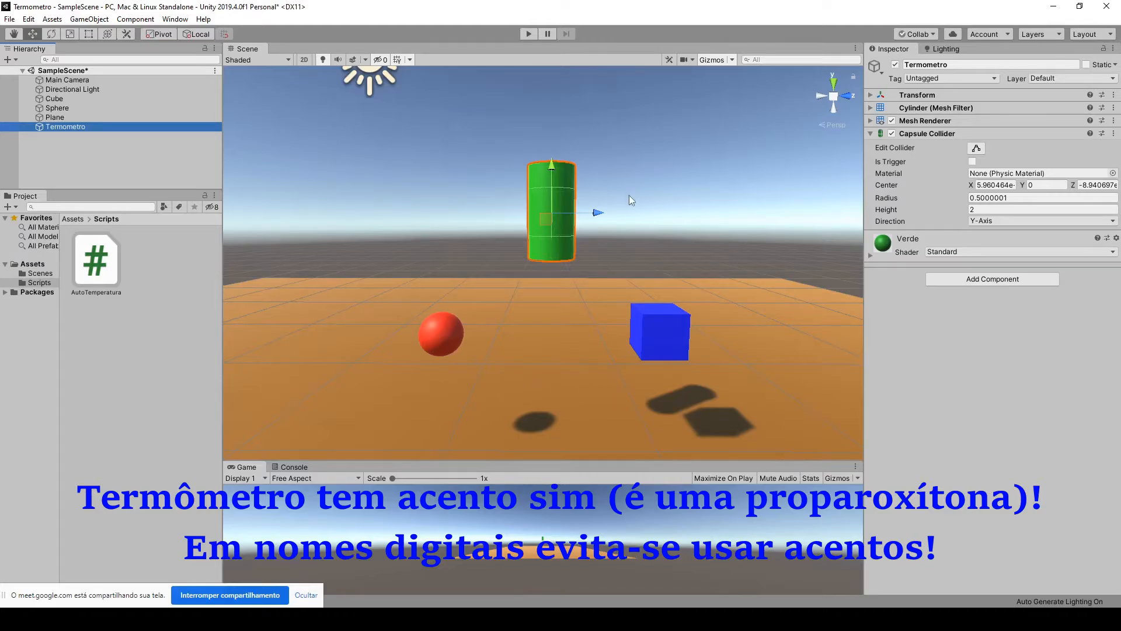
pyautogui.click(646, 201)
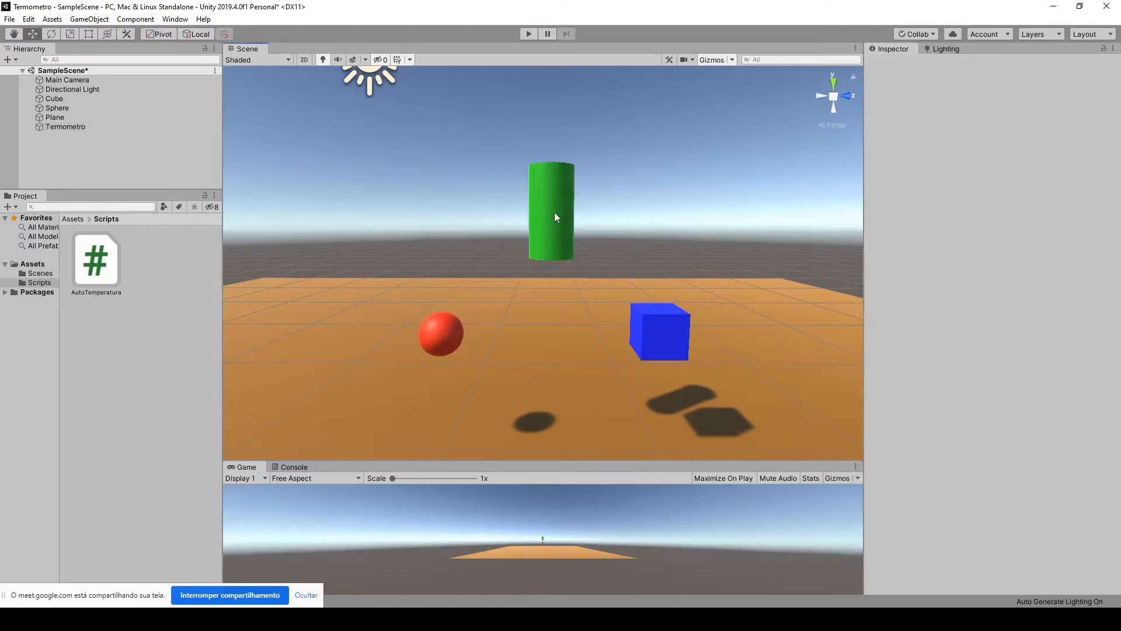
# Step: Select the Termometro object and examine its Capsule Collider settings and its place in the scene
pyautogui.click(555, 212)
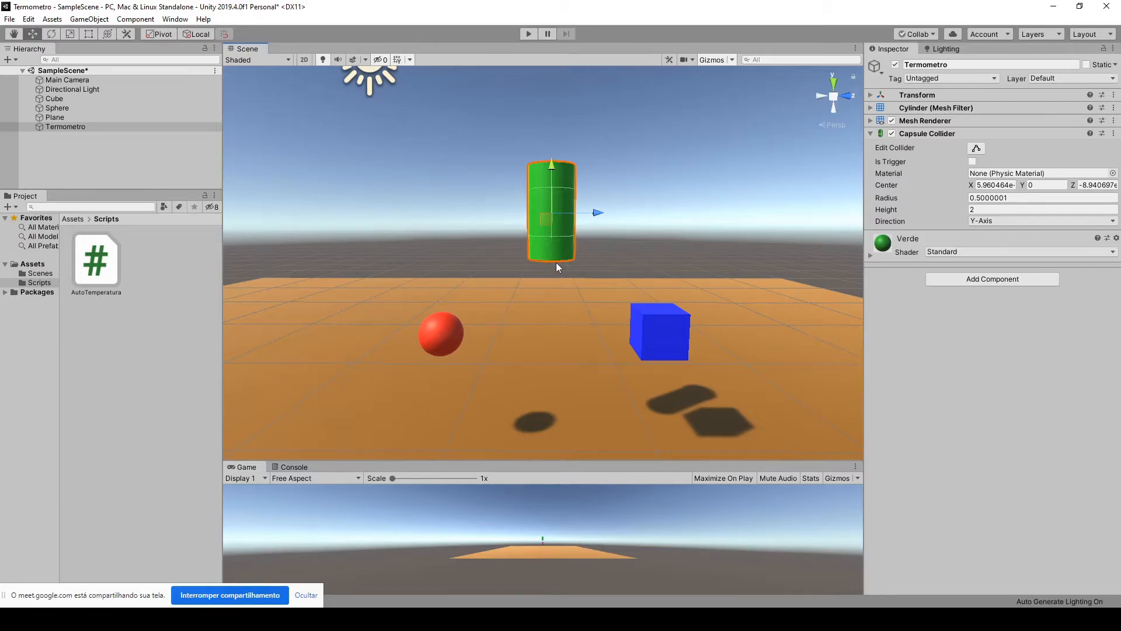
pyautogui.scroll(5, 571, 263)
pyautogui.scroll(-5, 572, 263)
pyautogui.click(873, 134)
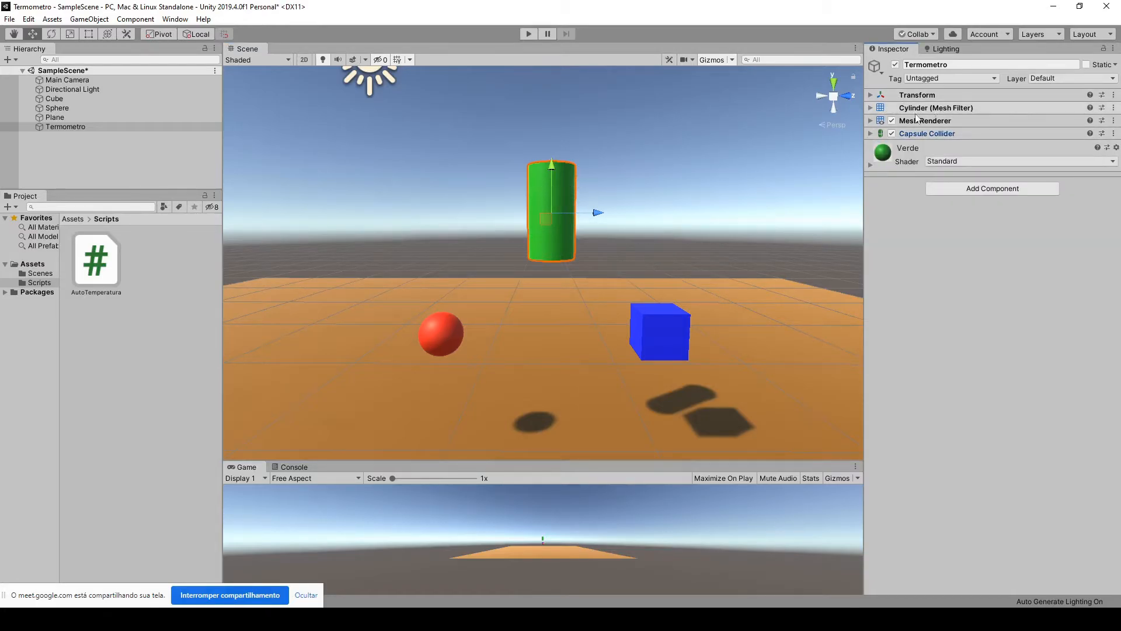
pyautogui.click(871, 134)
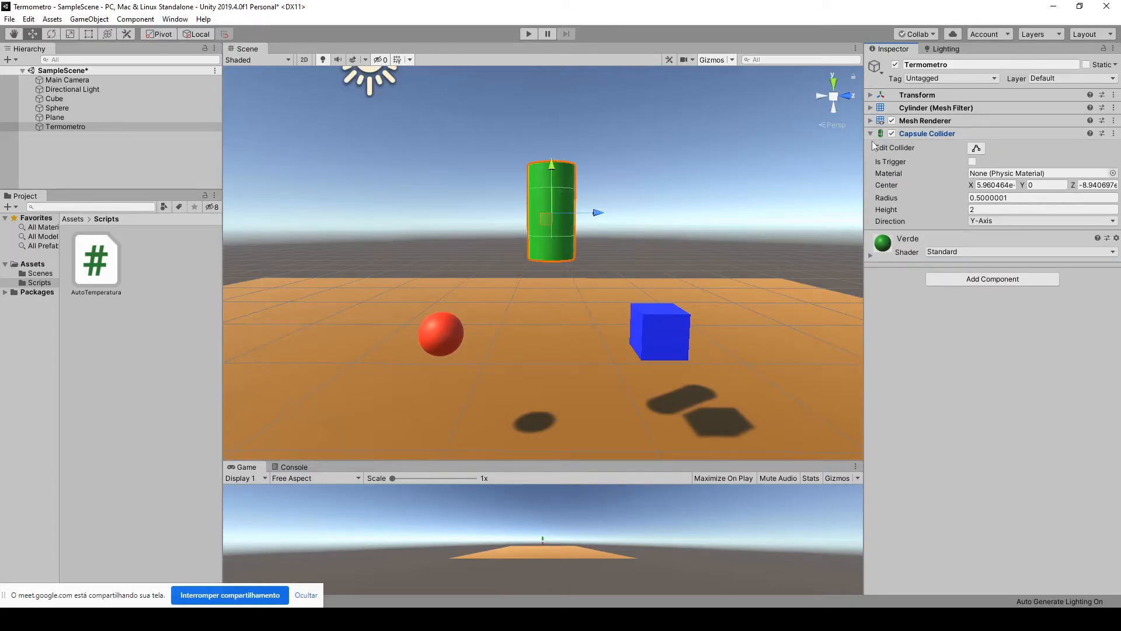
pyautogui.moveTo(541, 310); pyautogui.dragTo(585, 347, button='right')
pyautogui.moveTo(507, 271); pyautogui.dragTo(549, 295, button='middle')
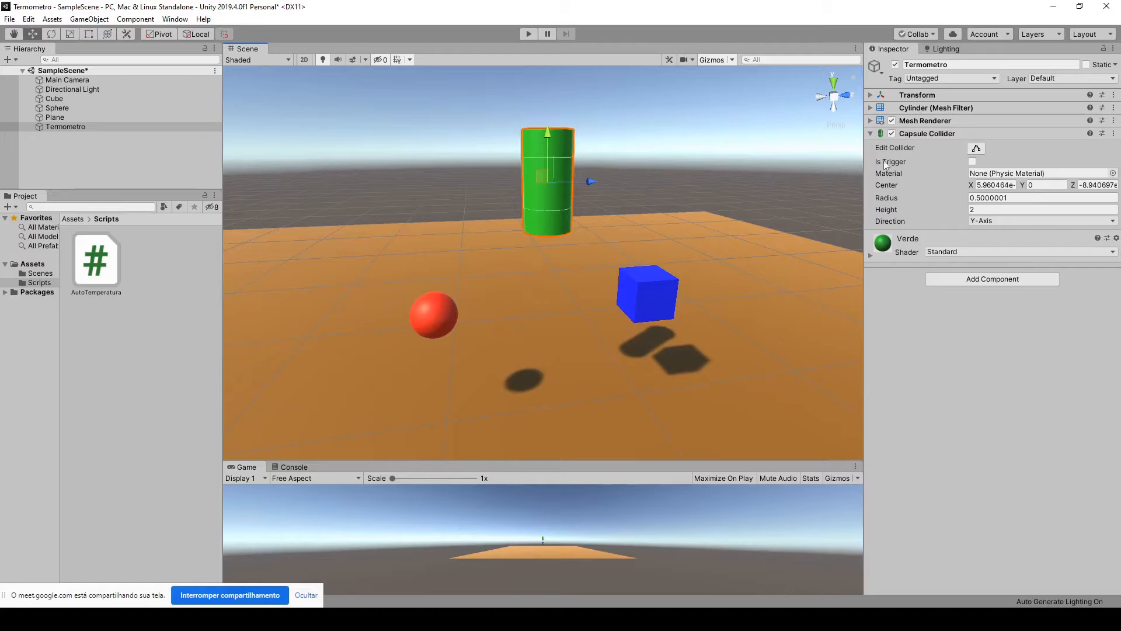
# Step: Extend the lower end of Termometro's capsule collider well below the cylinder, to a collider height of about 3.9
pyautogui.click(975, 149)
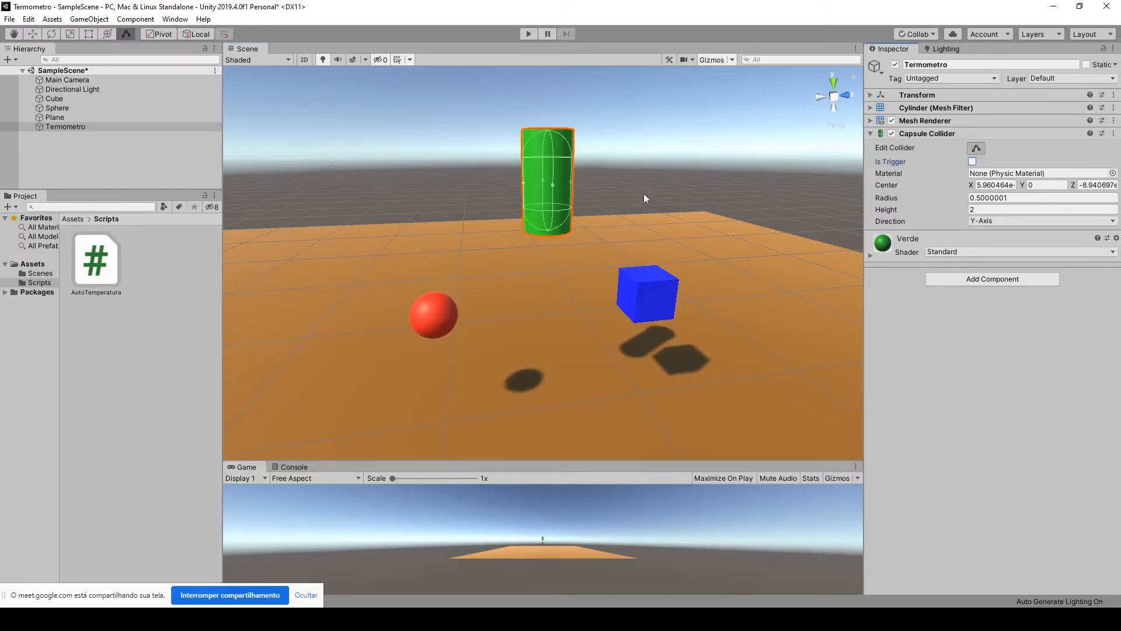
pyautogui.moveTo(499, 174); pyautogui.dragTo(579, 238, button='middle')
pyautogui.scroll(3, 557, 283)
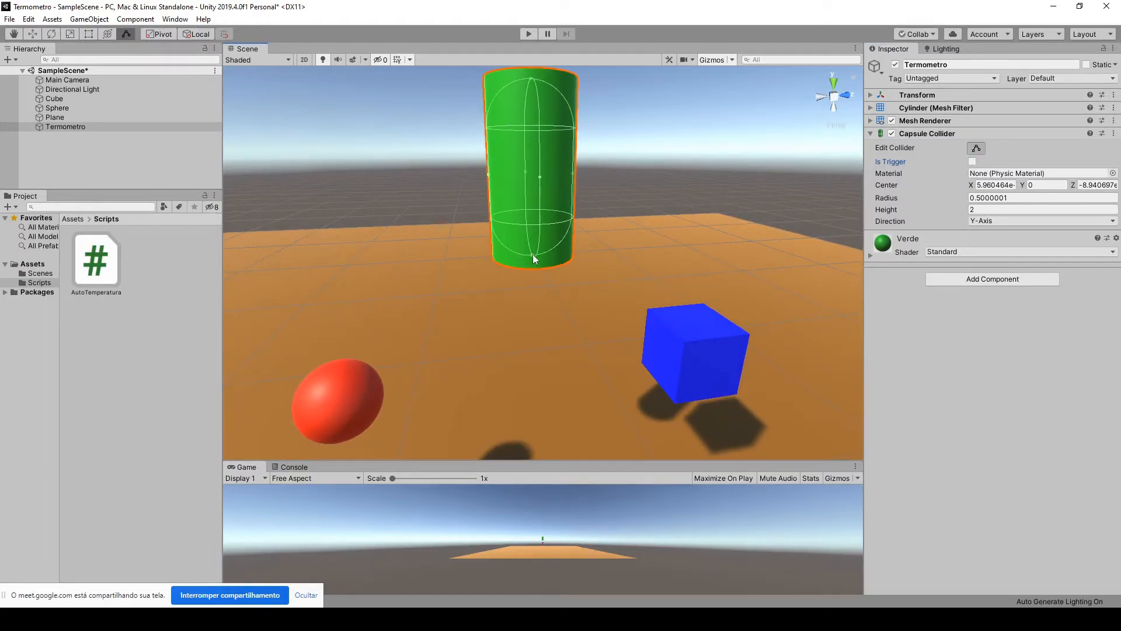
pyautogui.moveTo(533, 255); pyautogui.dragTo(539, 359)
pyautogui.moveTo(586, 397); pyautogui.dragTo(541, 348, button='right')
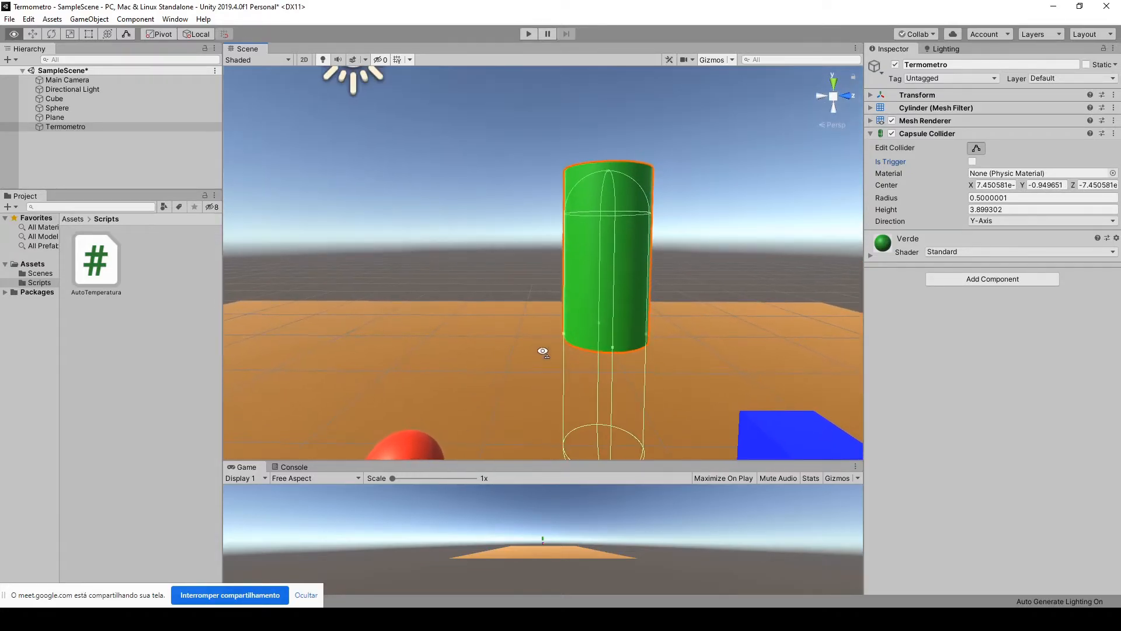
# Step: Examine the extended collider relative to the sphere and cube from the front and right side views
pyautogui.click(847, 96)
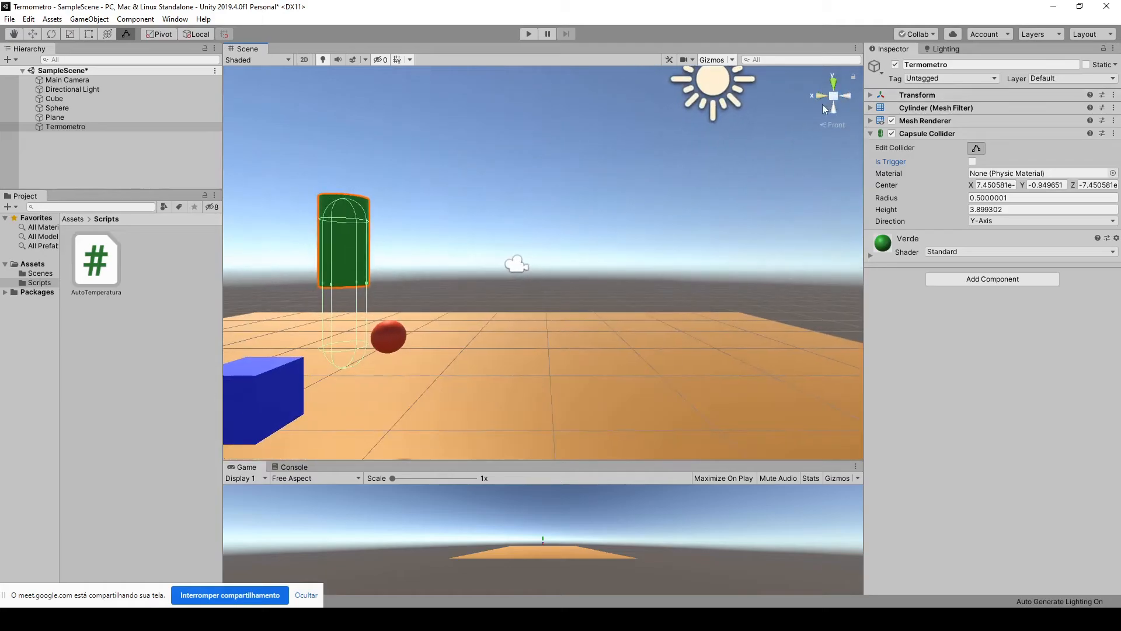
pyautogui.click(822, 97)
pyautogui.scroll(-6, 708, 291)
pyautogui.moveTo(706, 297); pyautogui.dragTo(671, 273, button='middle')
pyautogui.scroll(3, 503, 265)
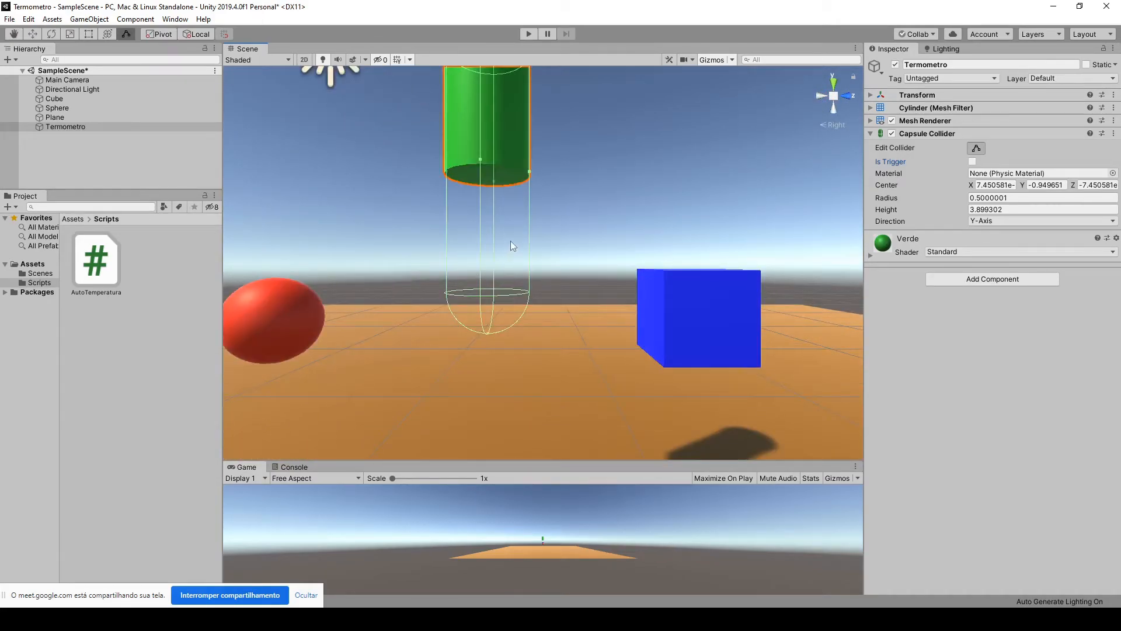
pyautogui.scroll(-3, 510, 240)
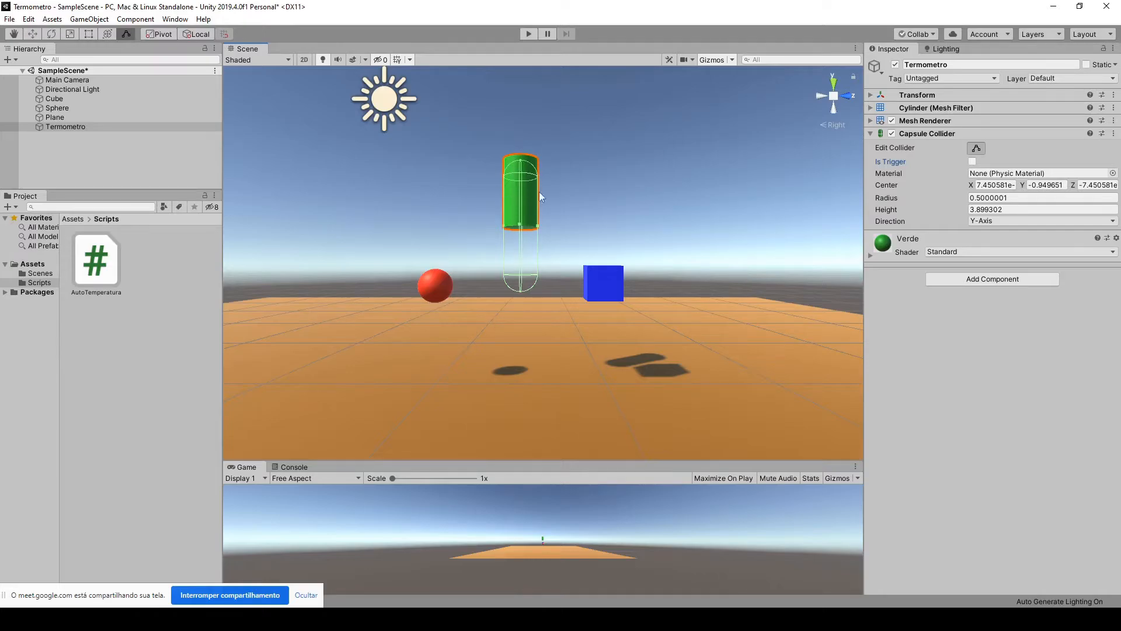
pyautogui.moveTo(595, 144); pyautogui.dragTo(603, 192, button='middle')
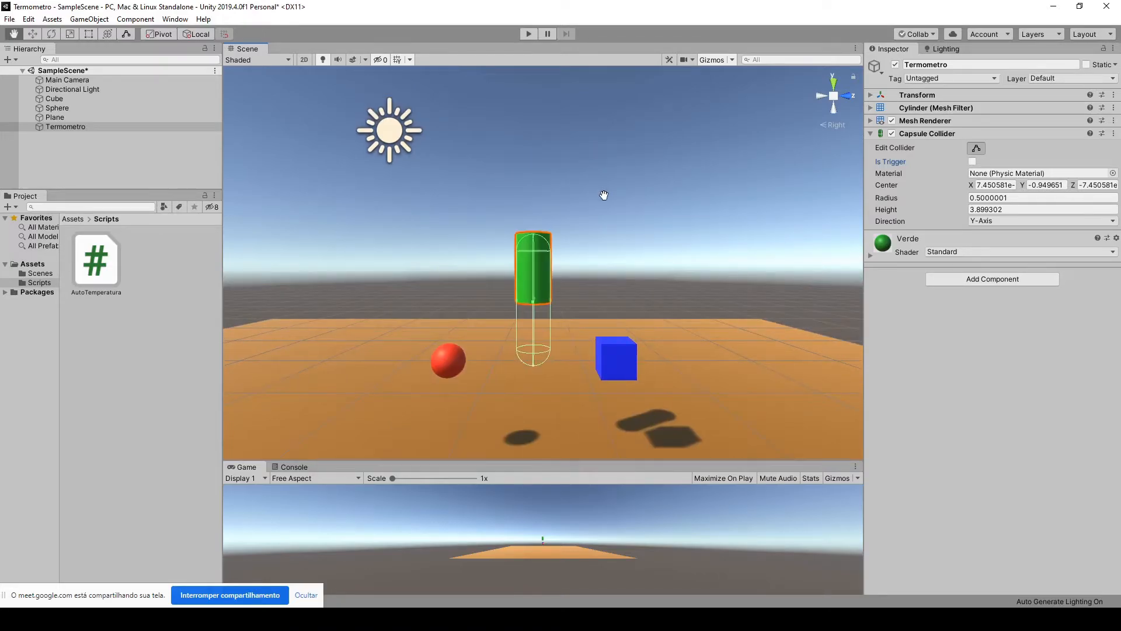
# Step: Leave collider editing and shift the Termometro cylinder slightly along its Z axis between the sphere and the cube
pyautogui.click(566, 237)
pyautogui.click(530, 265)
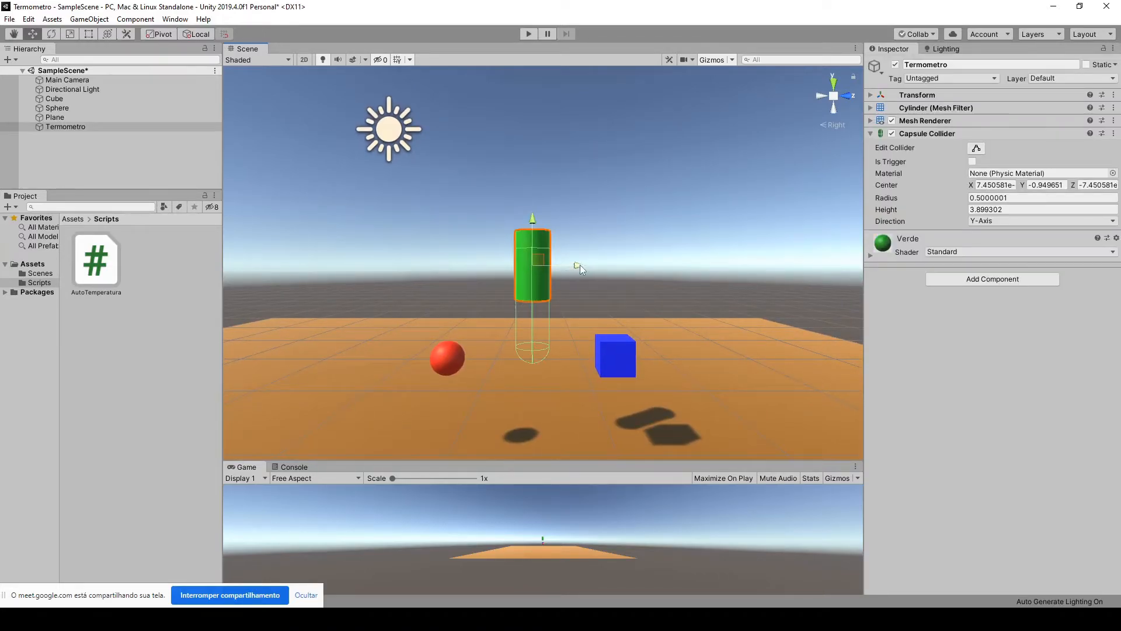
pyautogui.moveTo(580, 265)
pyautogui.mouseDown()
pyautogui.moveTo(644, 264)
pyautogui.moveTo(497, 264)
pyautogui.moveTo(653, 264)
pyautogui.moveTo(498, 270)
pyautogui.moveTo(649, 271)
pyautogui.moveTo(573, 283)
pyautogui.mouseUp()
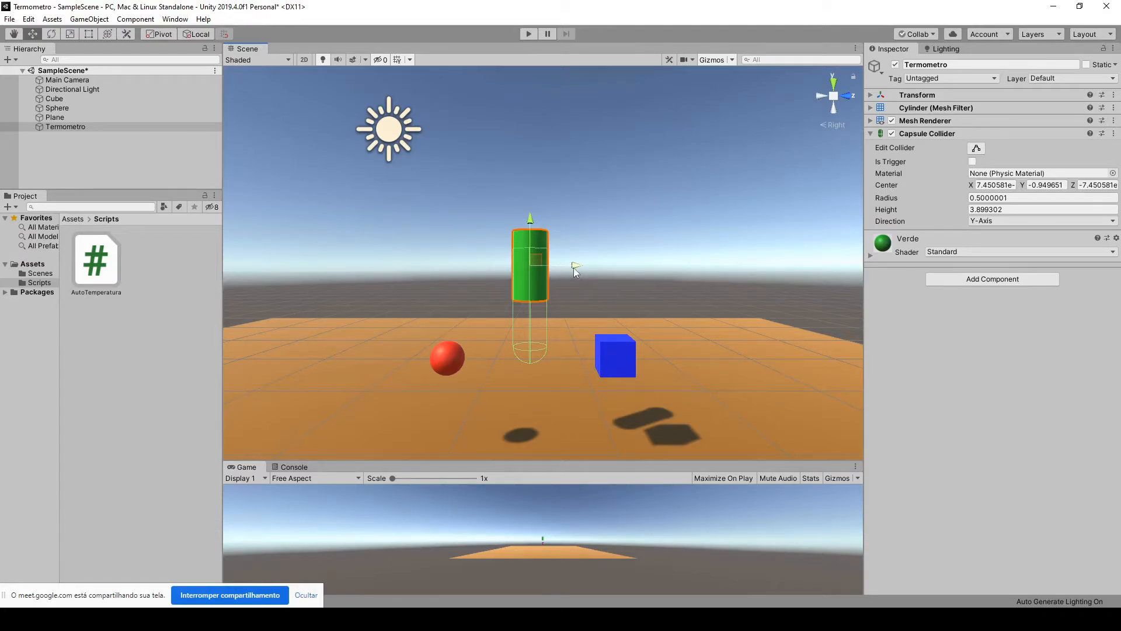
pyautogui.moveTo(573, 268); pyautogui.dragTo(583, 294)
pyautogui.click(613, 266)
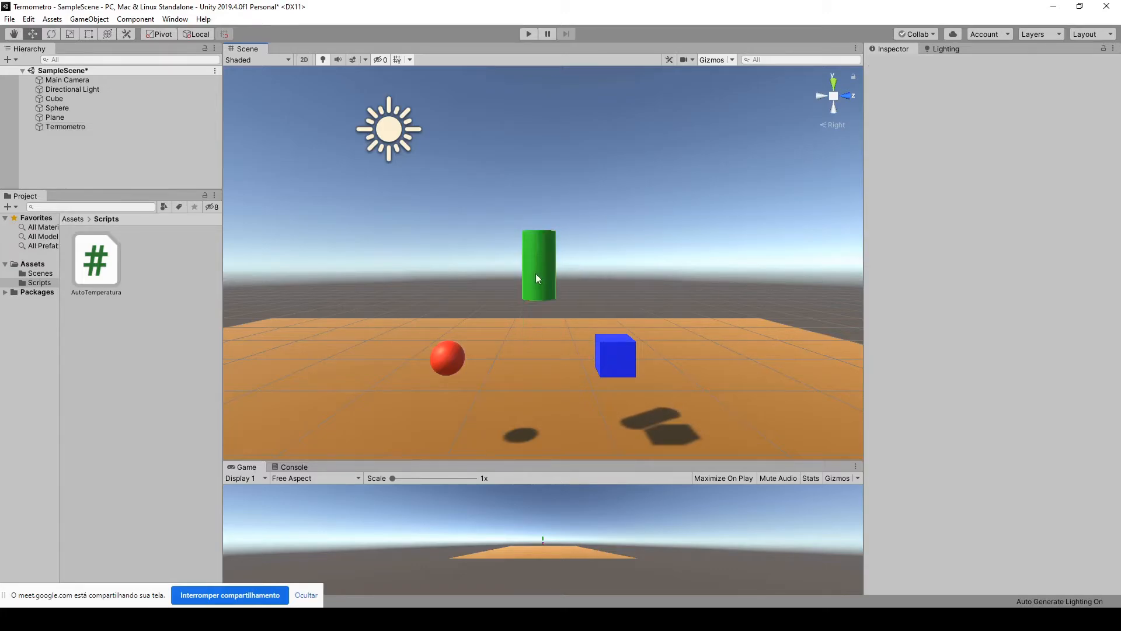
# Step: Turn on Is Trigger for the Termometro cylinder's Capsule Collider and reselect the cylinder to check its collider
pyautogui.click(535, 273)
pyautogui.scroll(3, 555, 324)
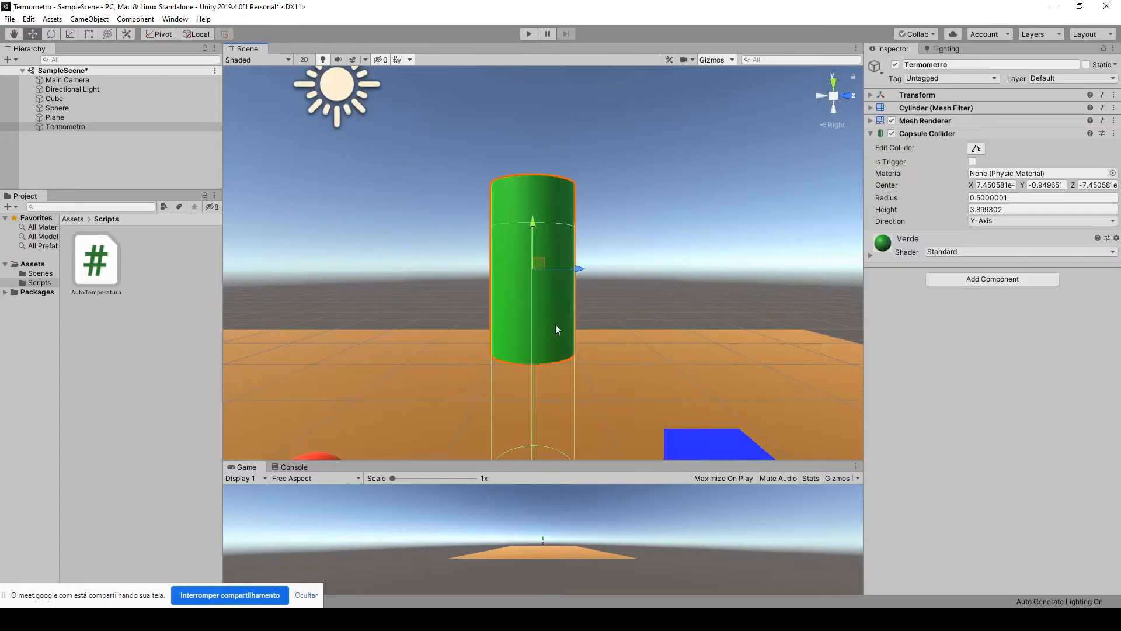
pyautogui.scroll(-2, 570, 351)
pyautogui.moveTo(570, 350); pyautogui.dragTo(556, 286, button='middle')
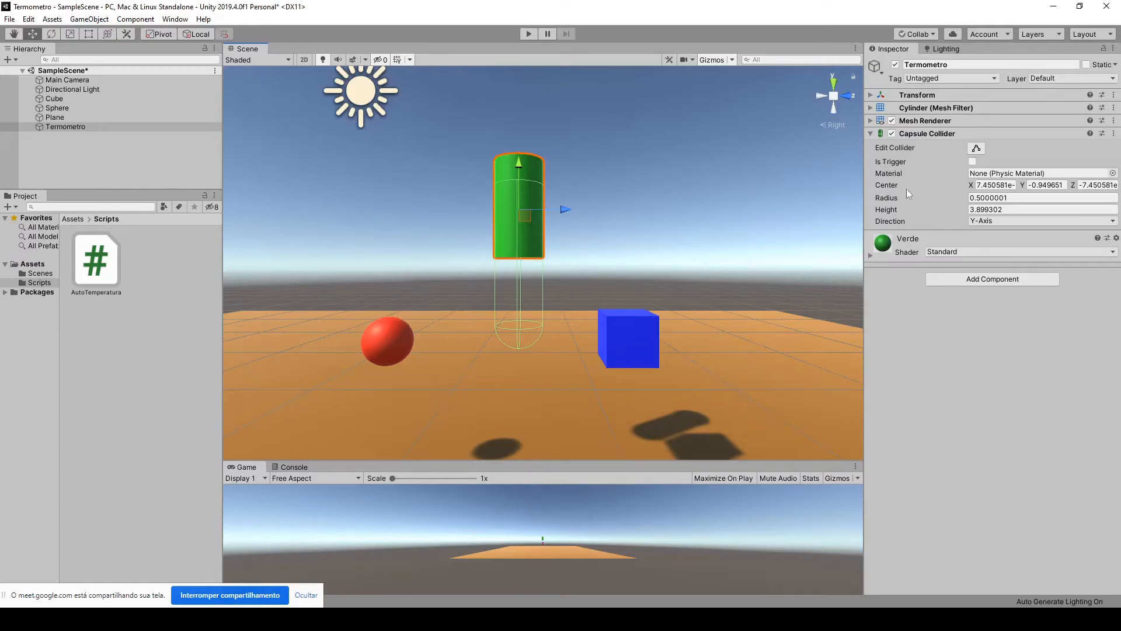
pyautogui.click(972, 161)
pyautogui.click(649, 197)
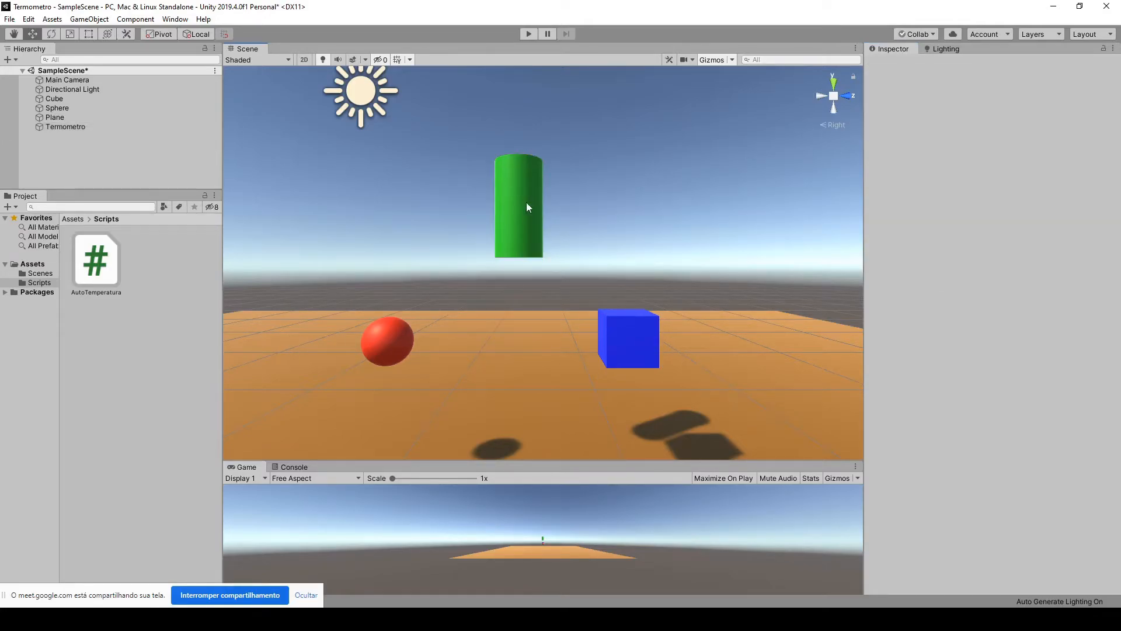
pyautogui.click(526, 202)
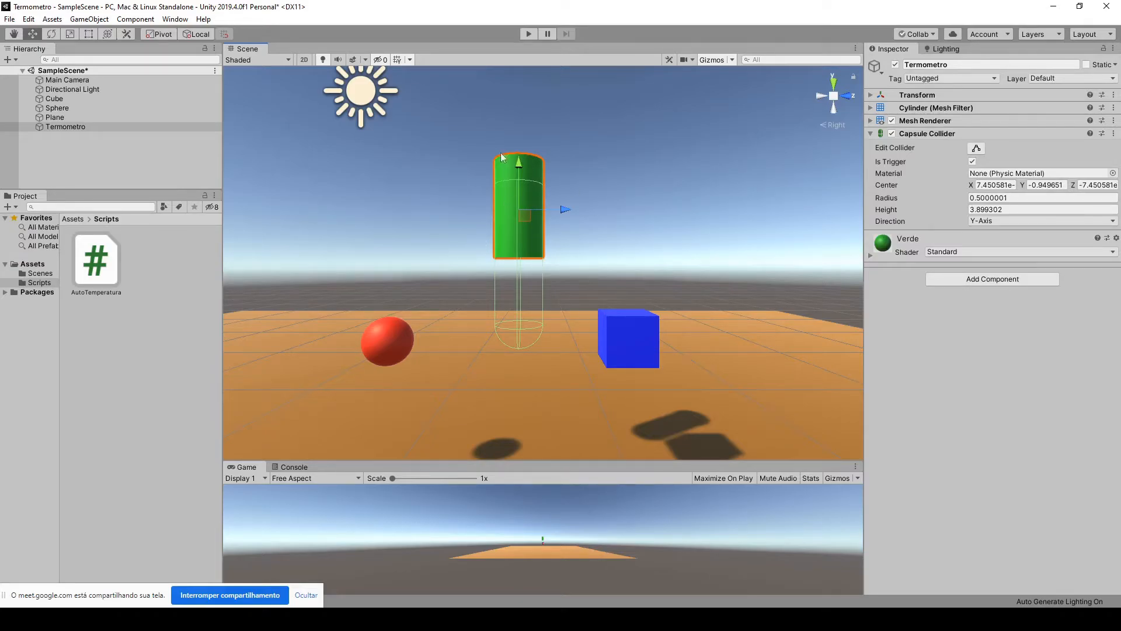
pyautogui.rightClick(109, 349)
pyautogui.click(110, 349)
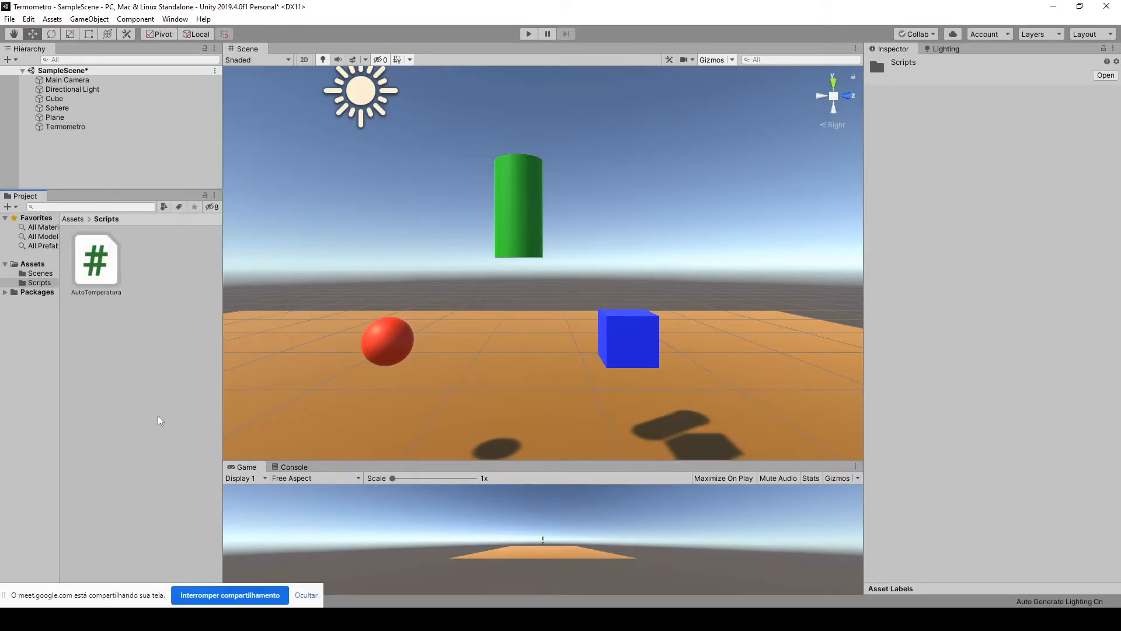
pyautogui.click(38, 273)
pyautogui.click(39, 283)
pyautogui.rightClick(125, 362)
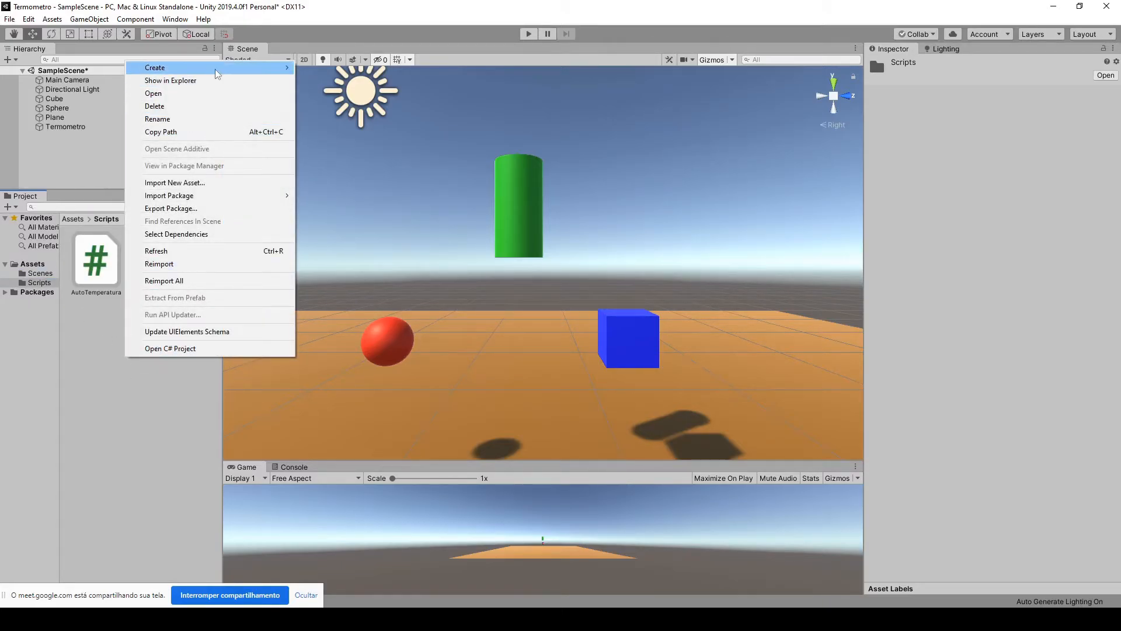
pyautogui.moveTo(216, 72)
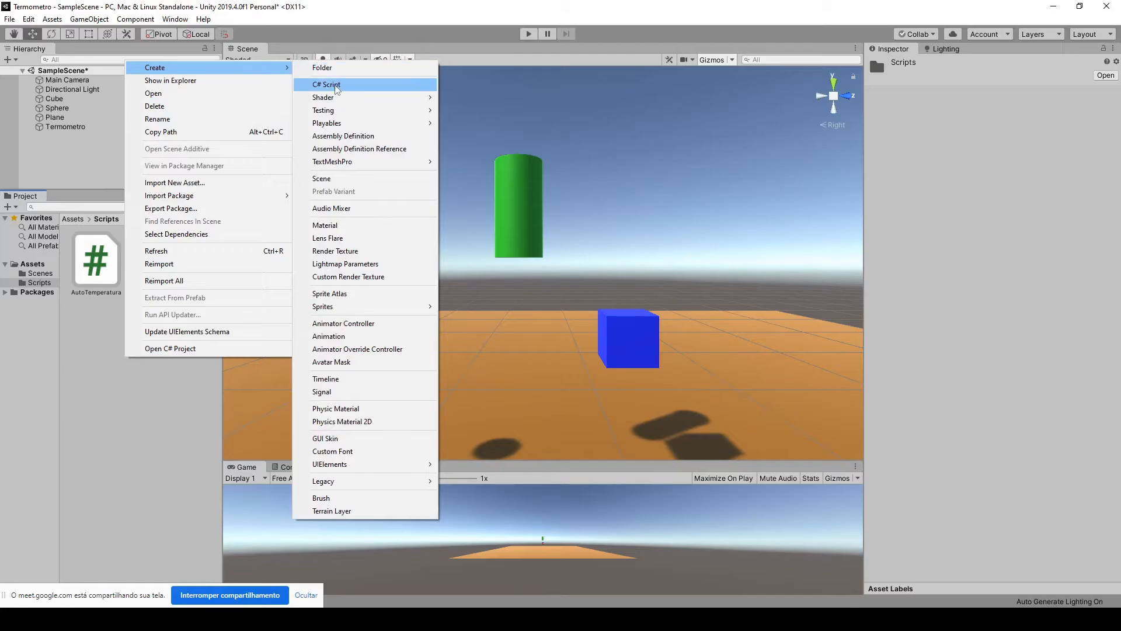
pyautogui.click(115, 387)
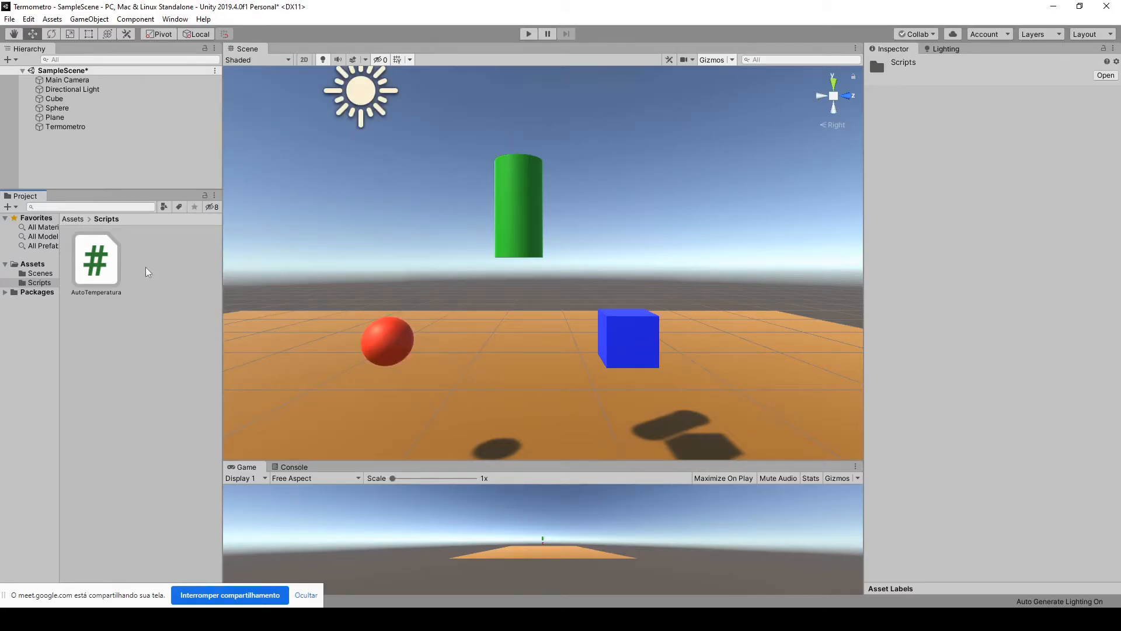
# Step: Create a new script component named Termometro and add it to the Termometro cylinder
pyautogui.click(519, 188)
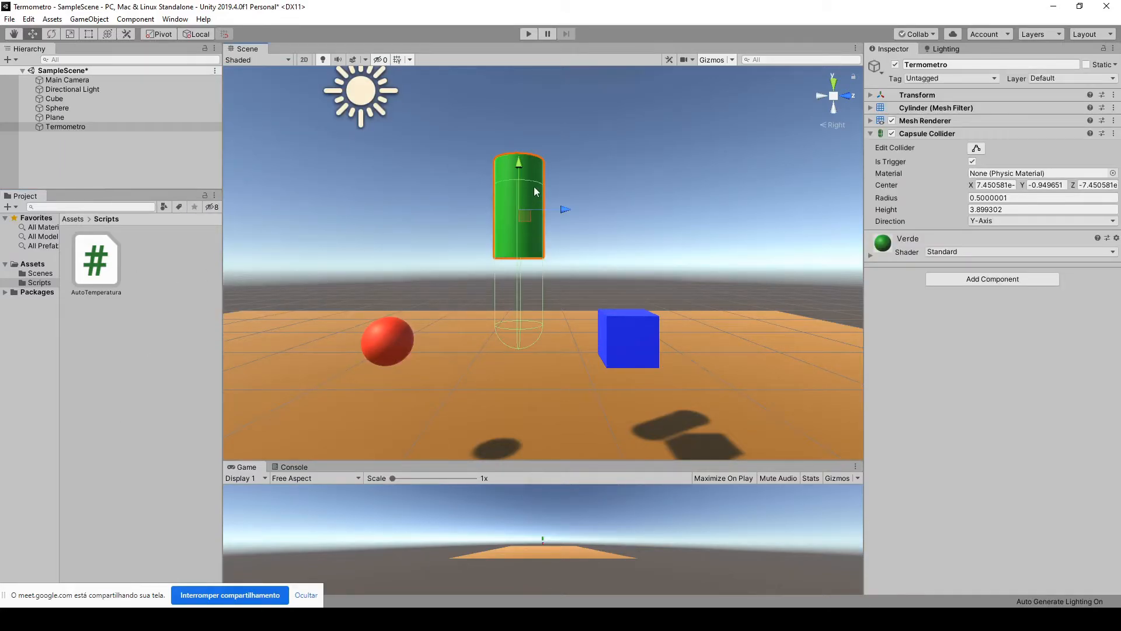
pyautogui.click(1005, 281)
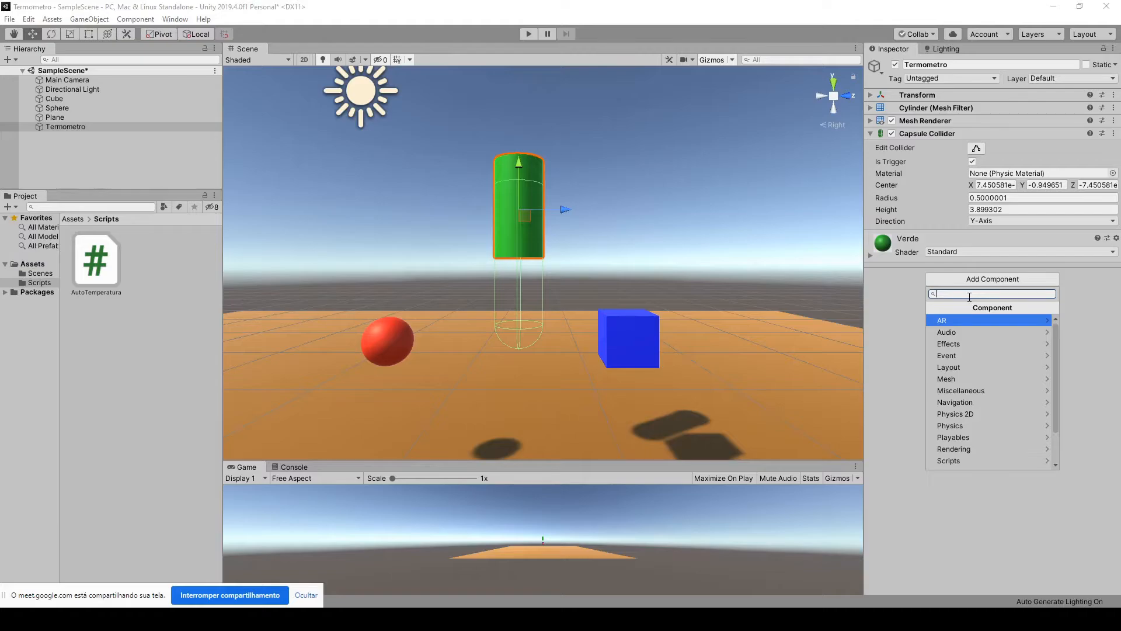
pyautogui.write('sc')
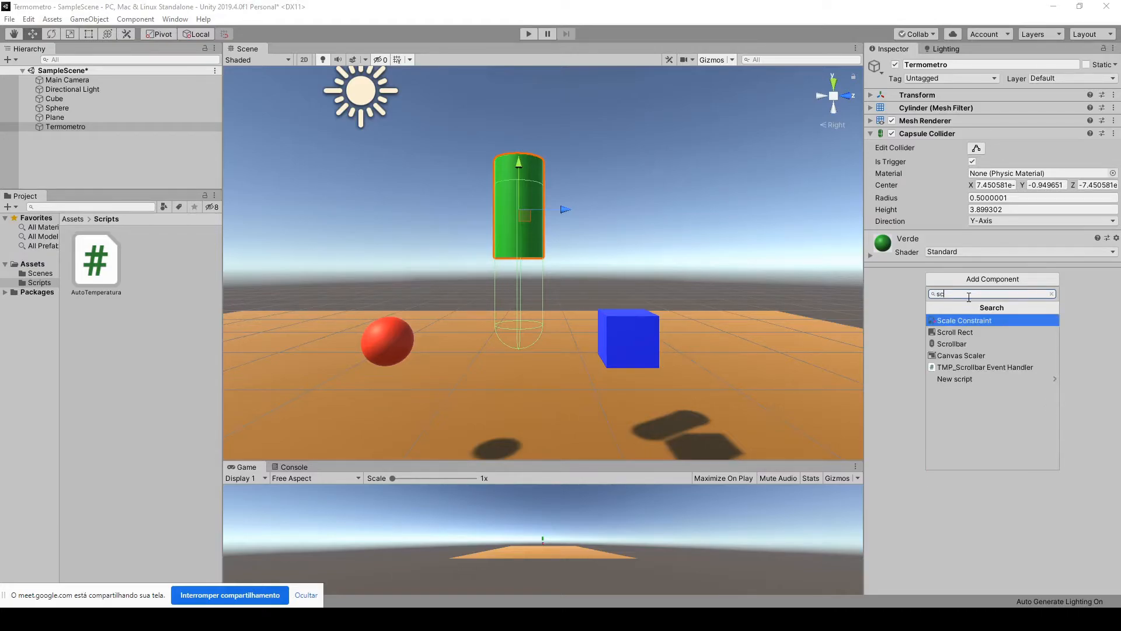
pyautogui.write('r')
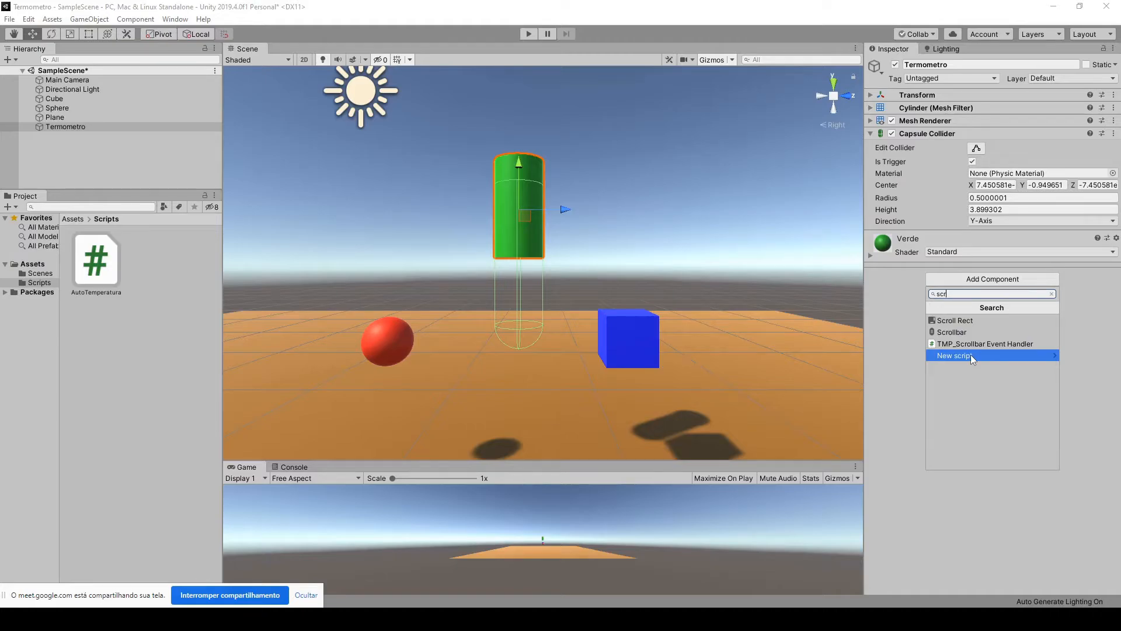
pyautogui.press('BackSpace')
pyautogui.press('BackSpace')
pyautogui.press('BackSpace')
pyautogui.write('c#')
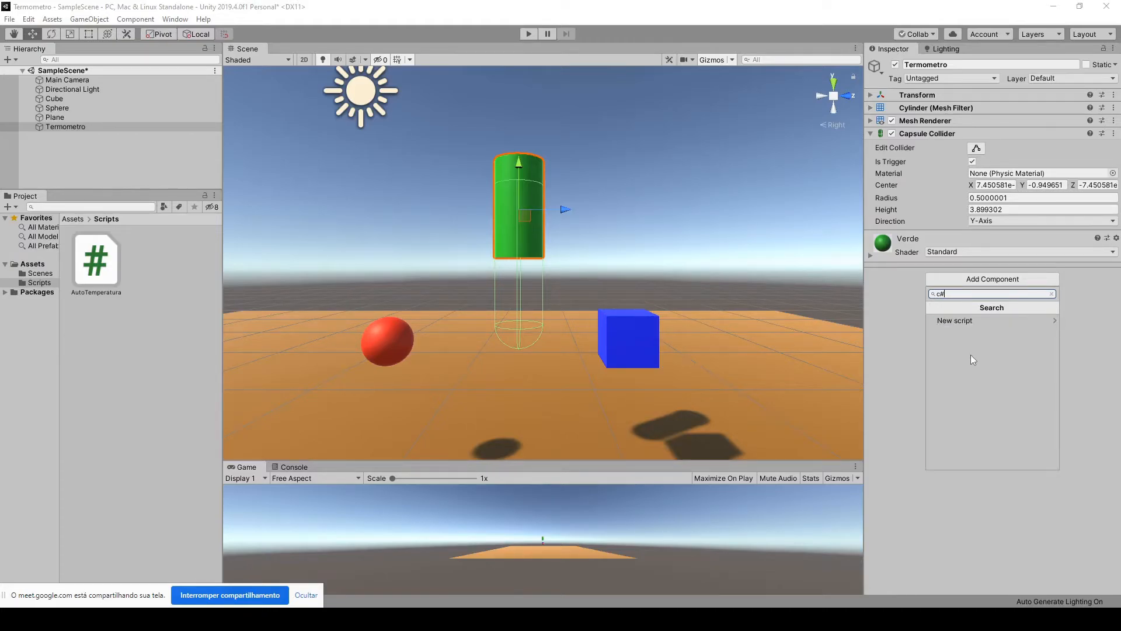
pyautogui.click(968, 320)
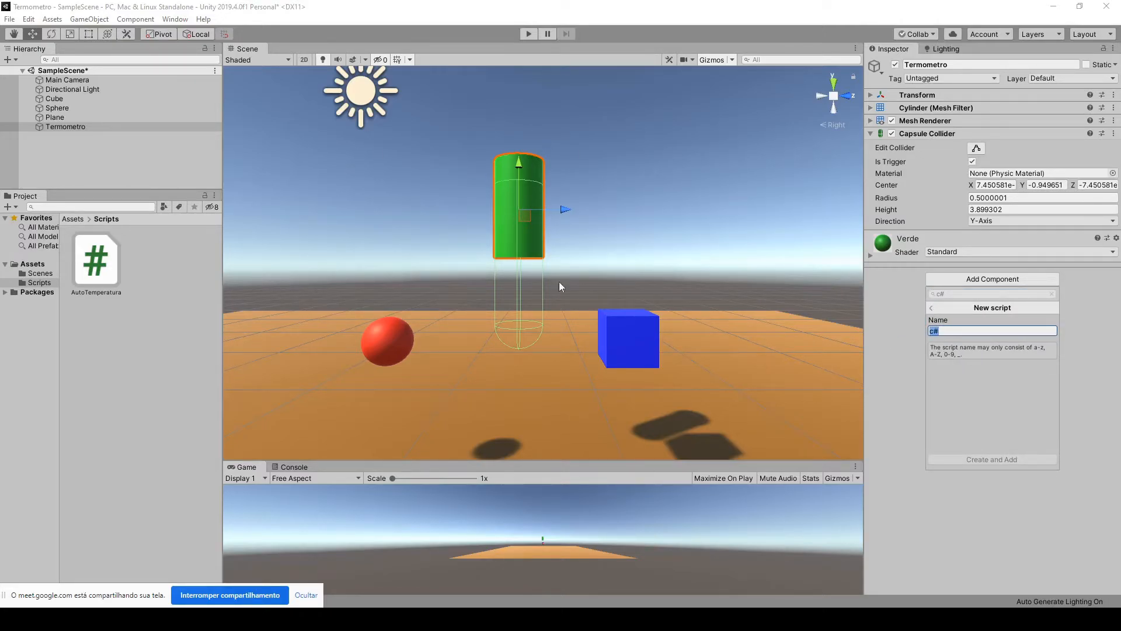
pyautogui.write('T')
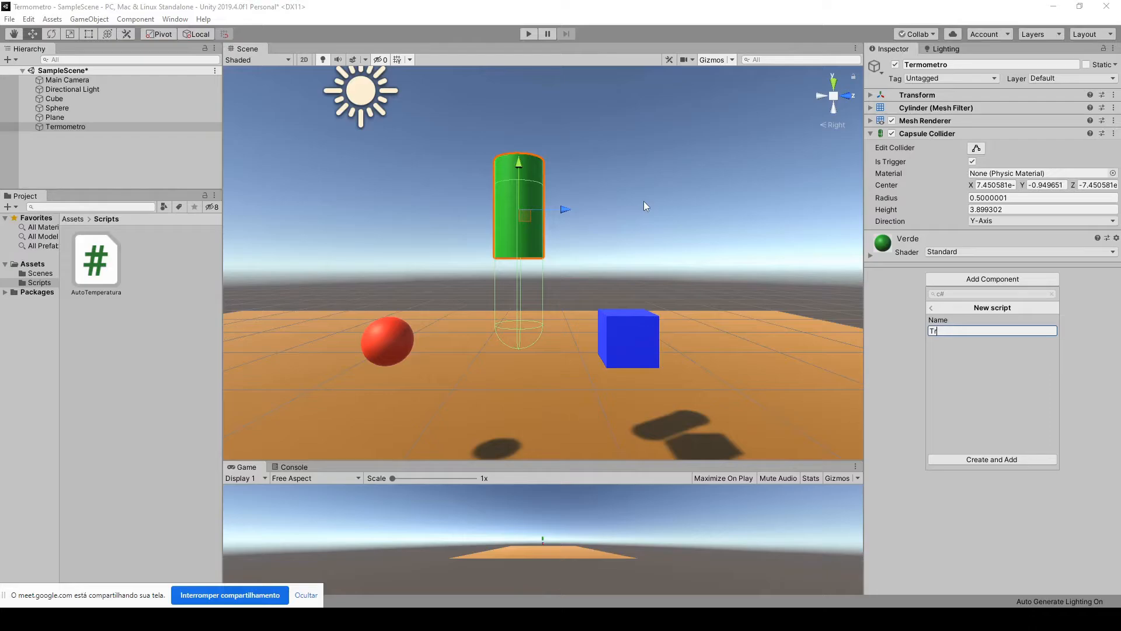
pyautogui.write('ermometro')
pyautogui.click(1004, 460)
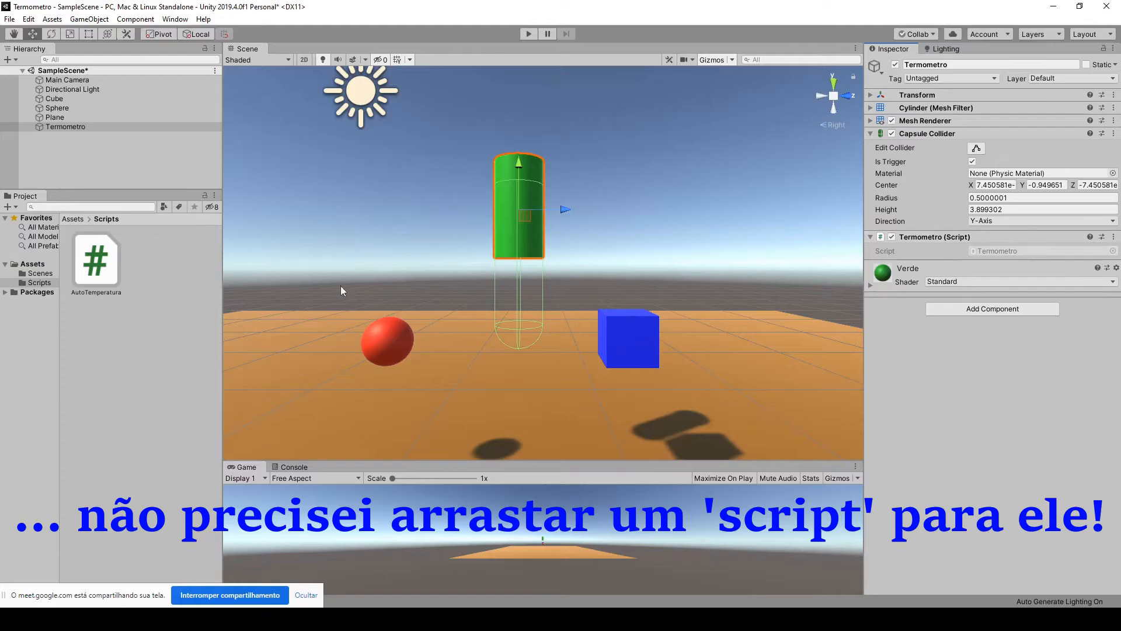
# Step: Move the Termometro script from the Assets folder into the Scripts folder and open that folder
pyautogui.click(34, 265)
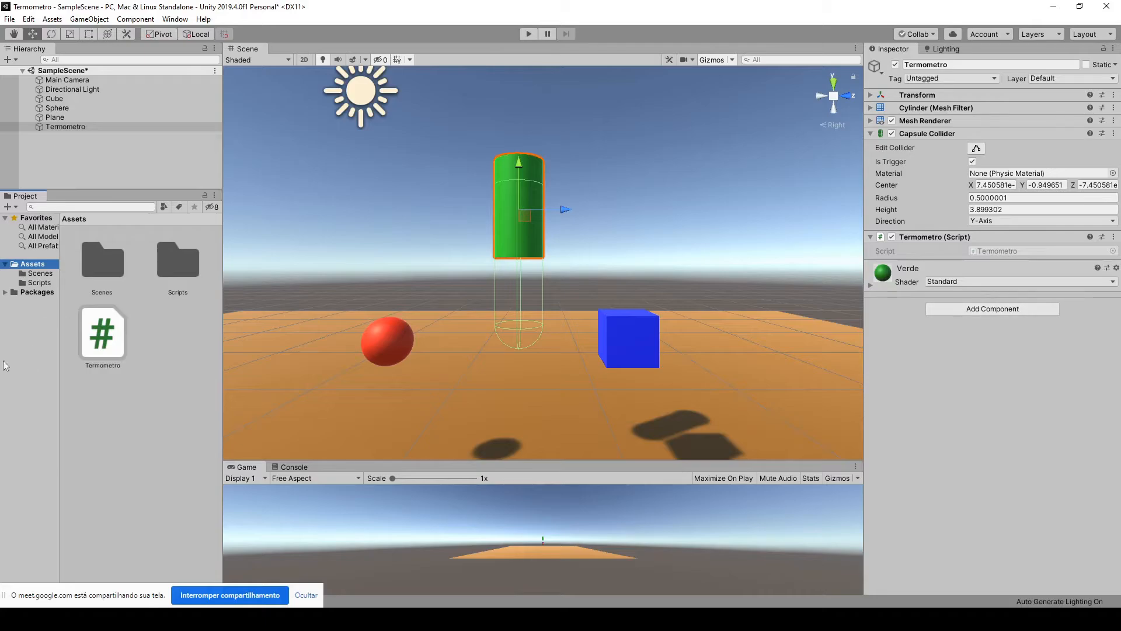
pyautogui.moveTo(93, 351); pyautogui.dragTo(174, 265)
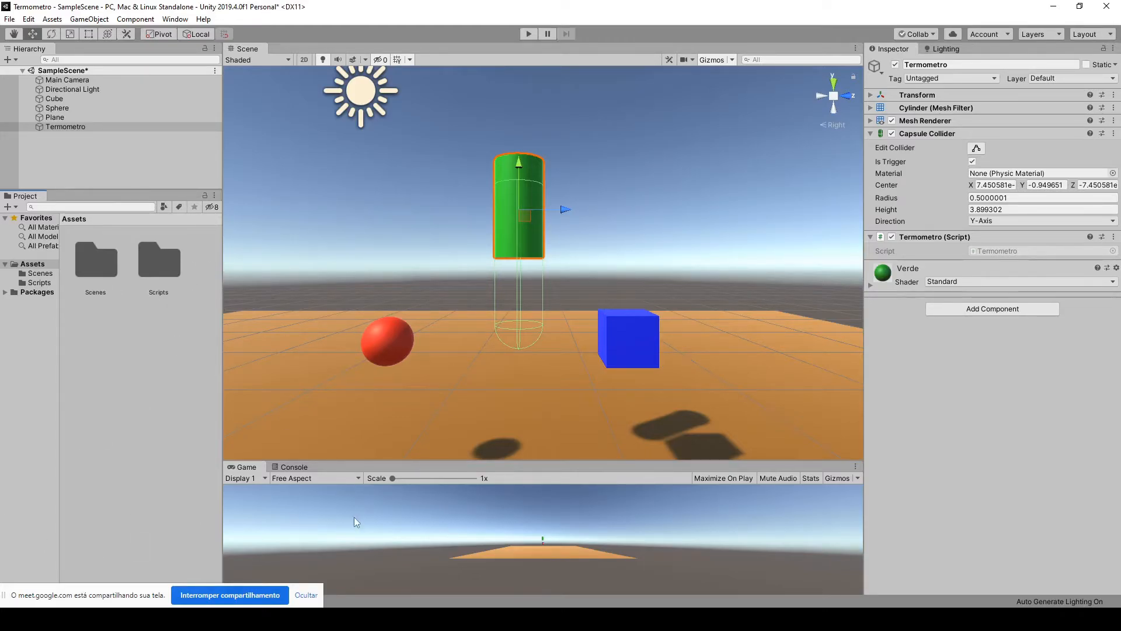
pyautogui.doubleClick(175, 279)
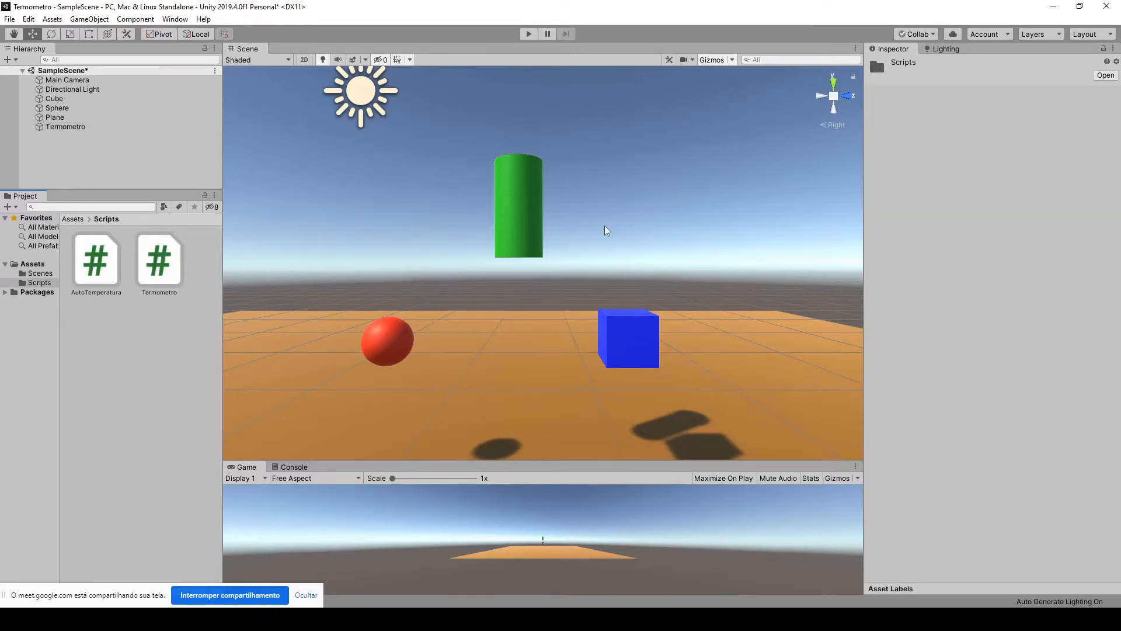
# Step: Open the cylinder's Termometro script in Visual Studio, look at AutoTemperatura.cs, and return to Termometro.cs
pyautogui.click(525, 181)
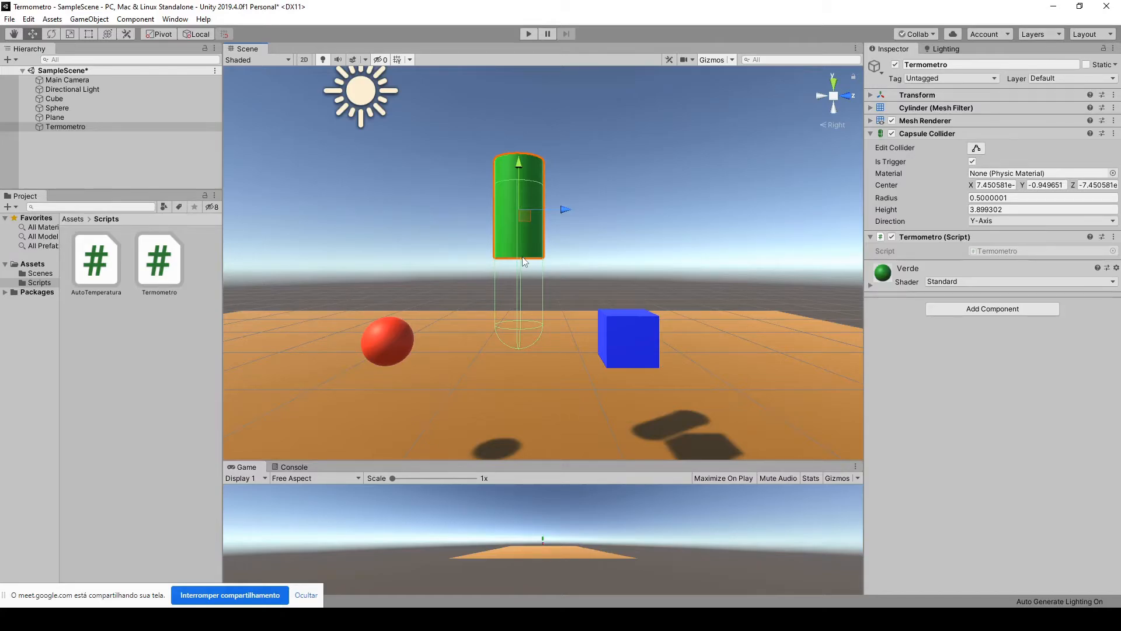
pyautogui.doubleClick(1008, 251)
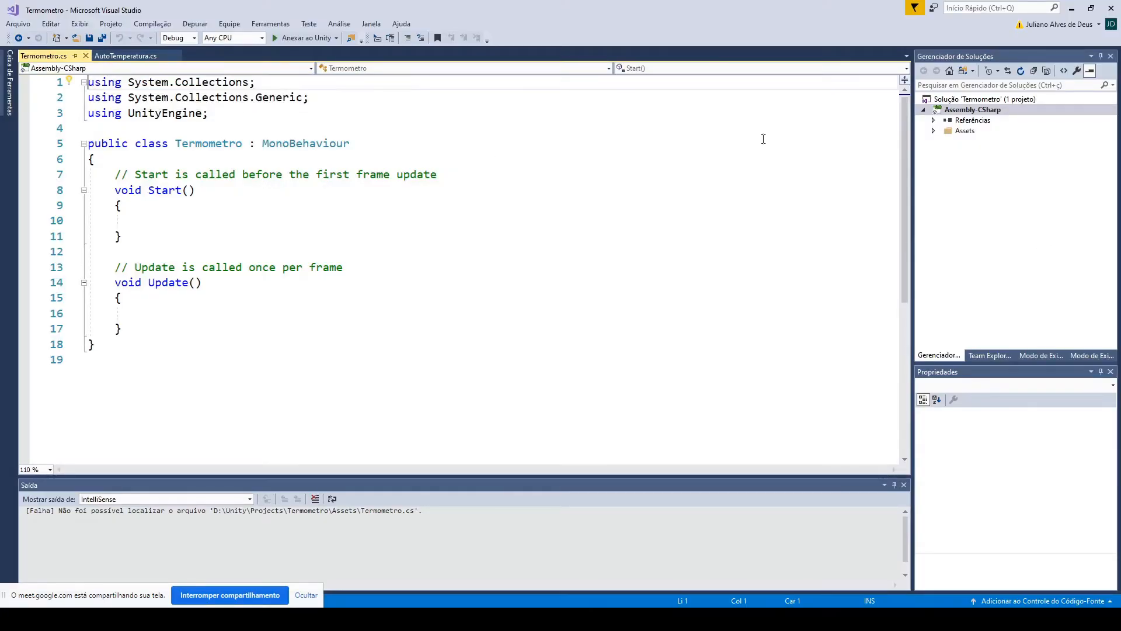
pyautogui.click(128, 55)
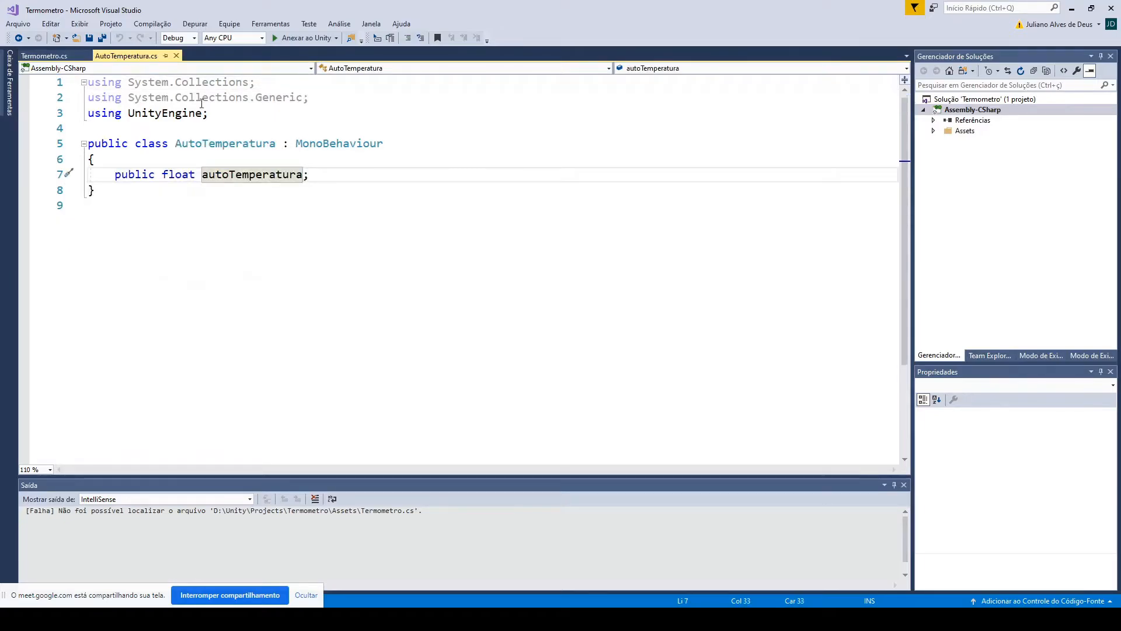
pyautogui.click(42, 58)
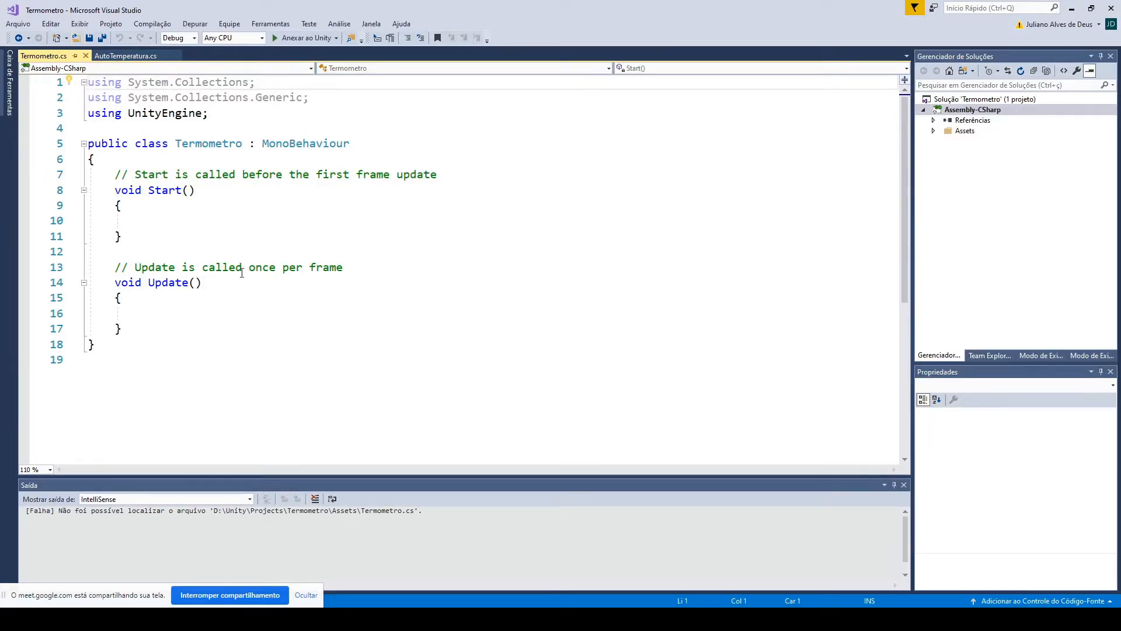
# Step: Delete the Start and Update methods with their comments from the Termometro class
pyautogui.click(121, 329)
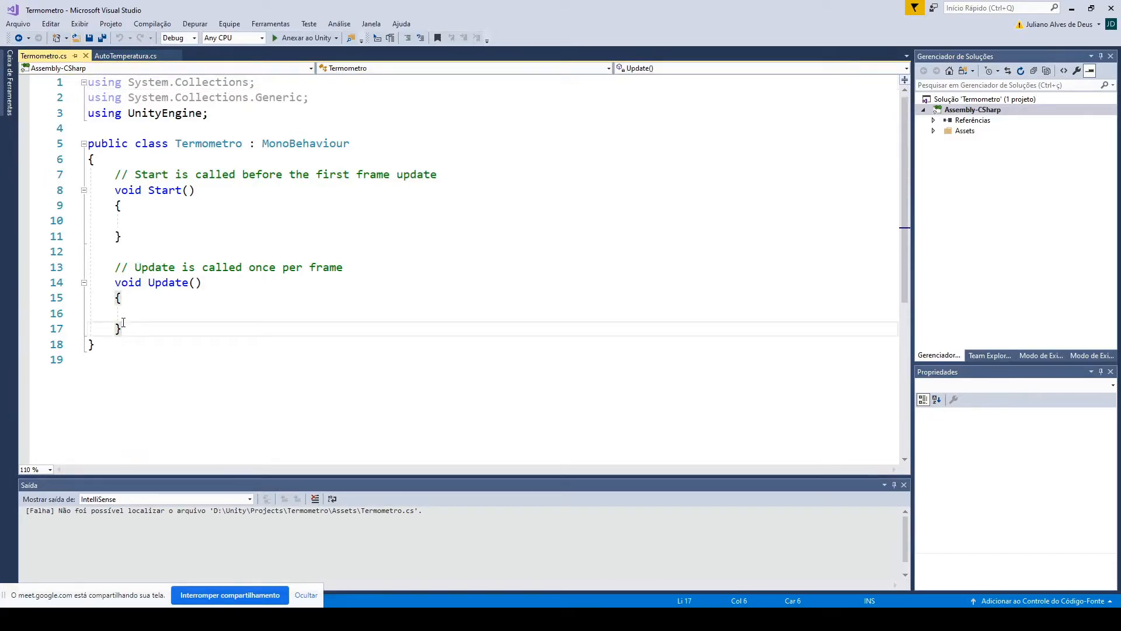
pyautogui.moveTo(121, 329); pyautogui.dragTo(118, 181)
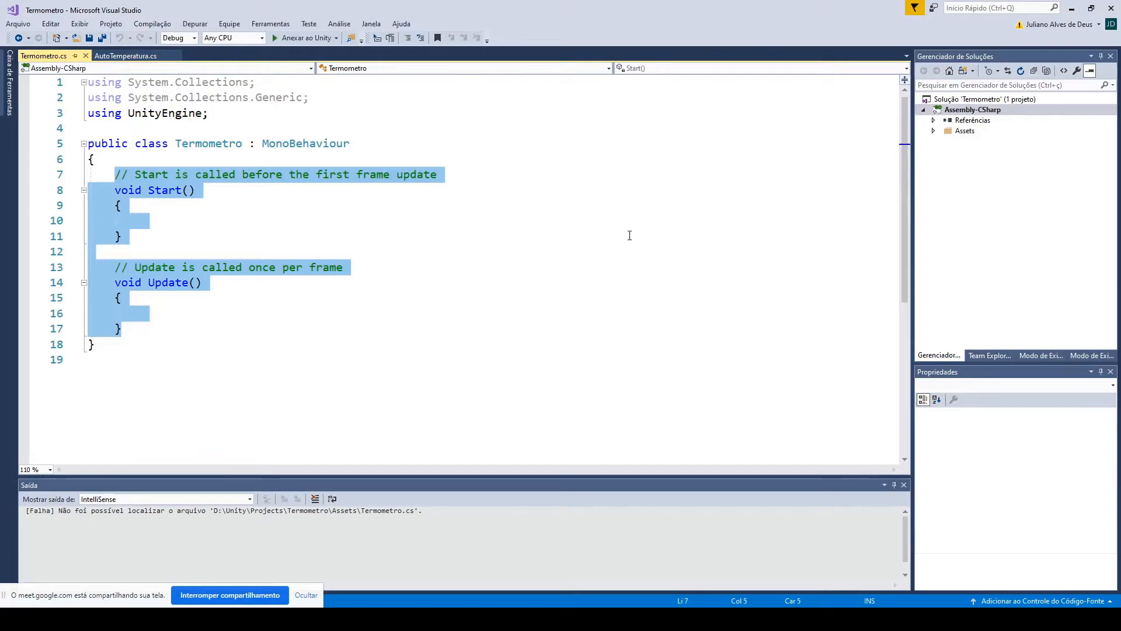
pyautogui.press('Delete')
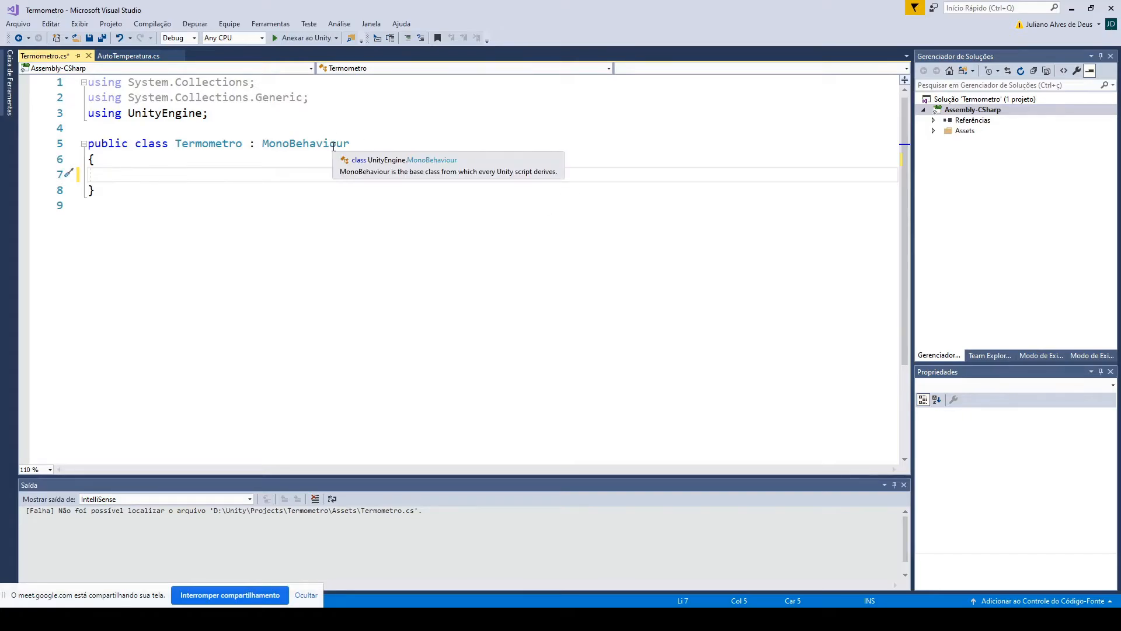
# Step: Declare a public float field named Medida in the Termometro class and save the script
pyautogui.write('public ')
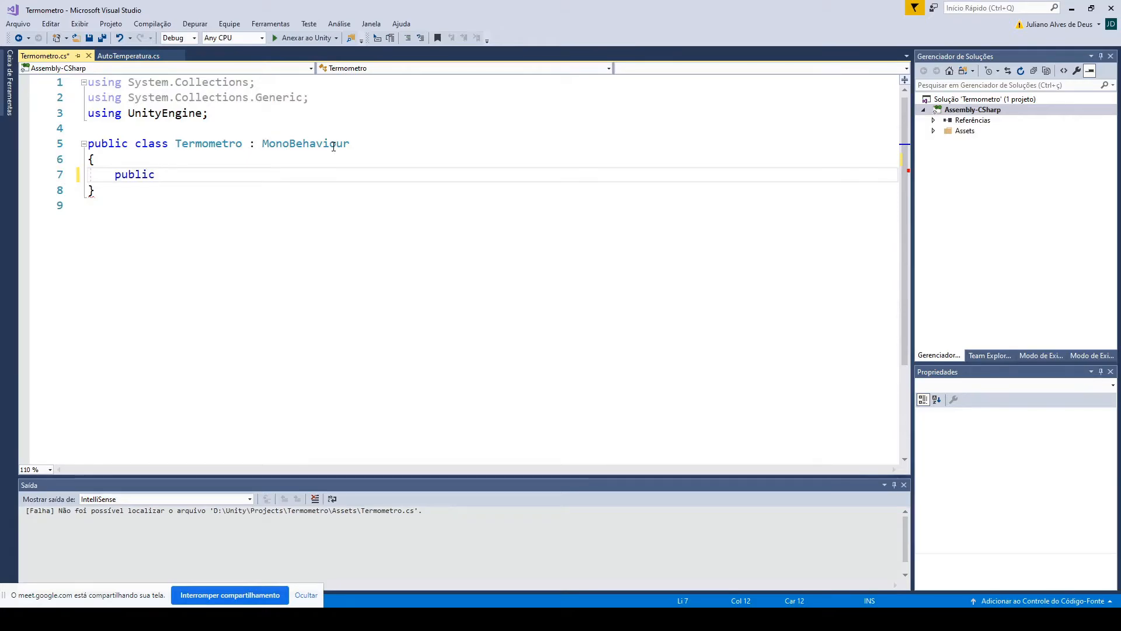
pyautogui.write('float')
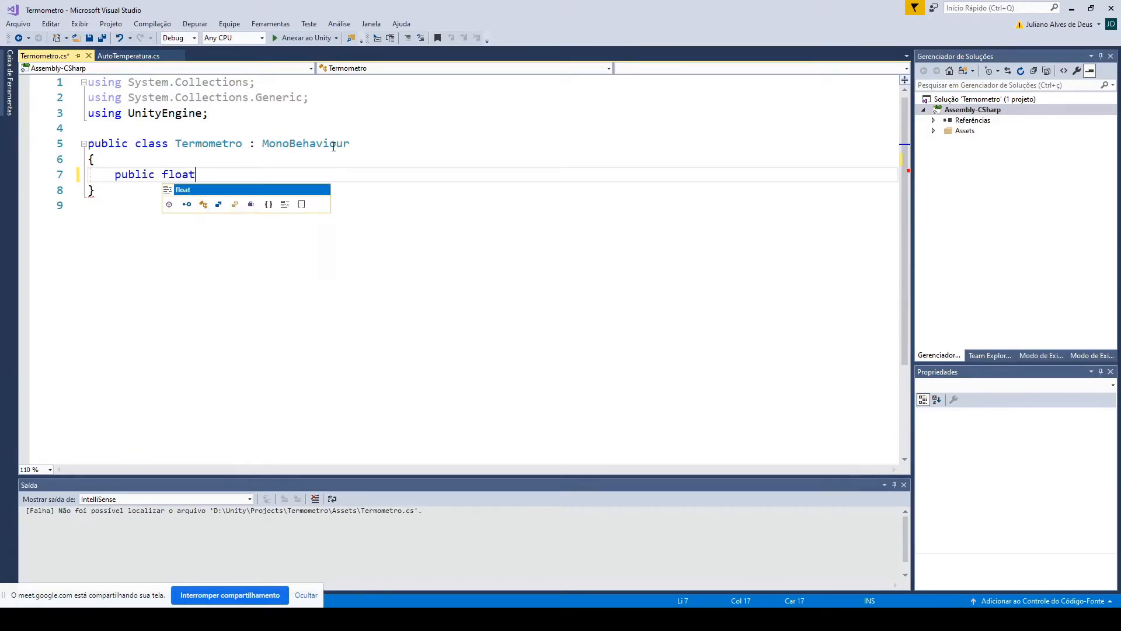
pyautogui.write(' Medida')
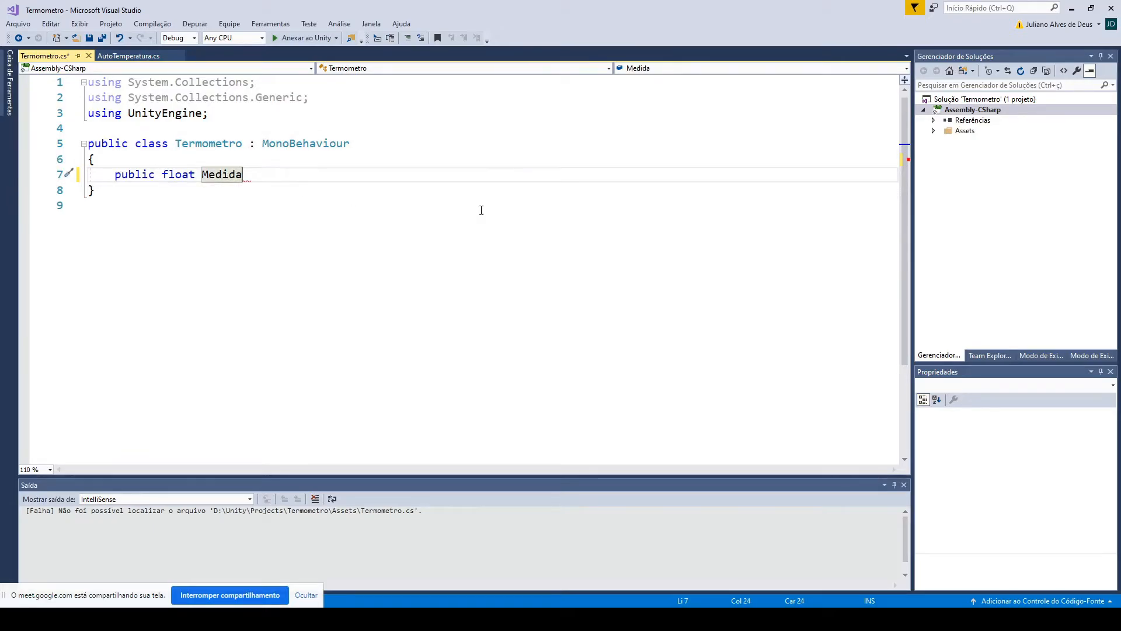
pyautogui.write(';')
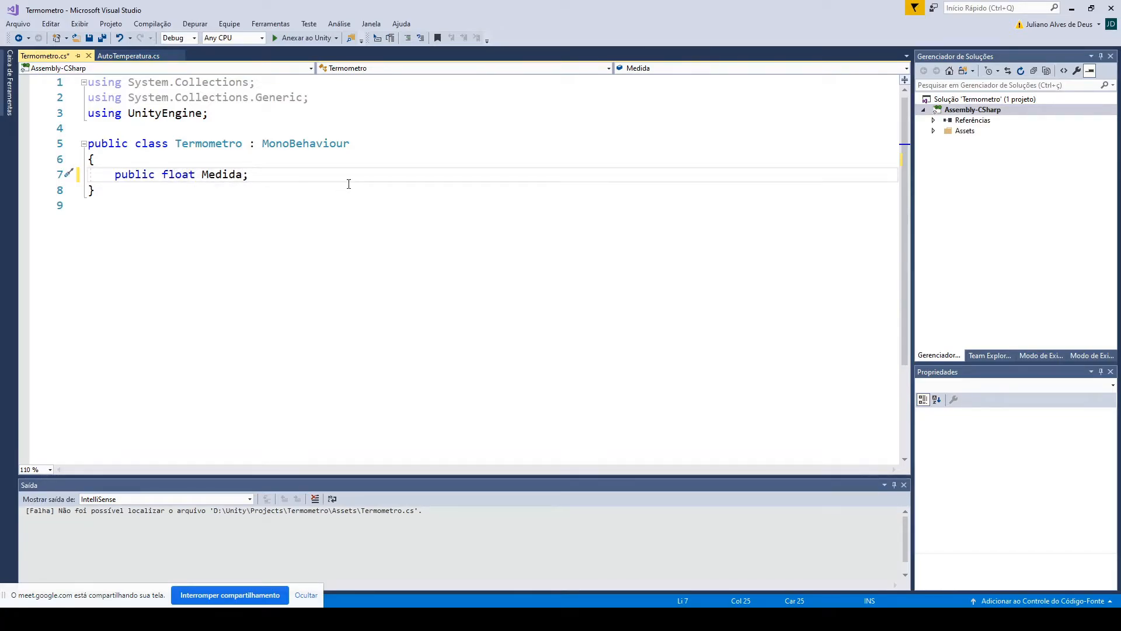
pyautogui.hotkey('ctrl', 's')
# Step: Check the Medida field on the Termometro cylinder in Unity, then return to Visual Studio and add blank lines below the field declaration
pyautogui.hotkey('alt', 'Tab')
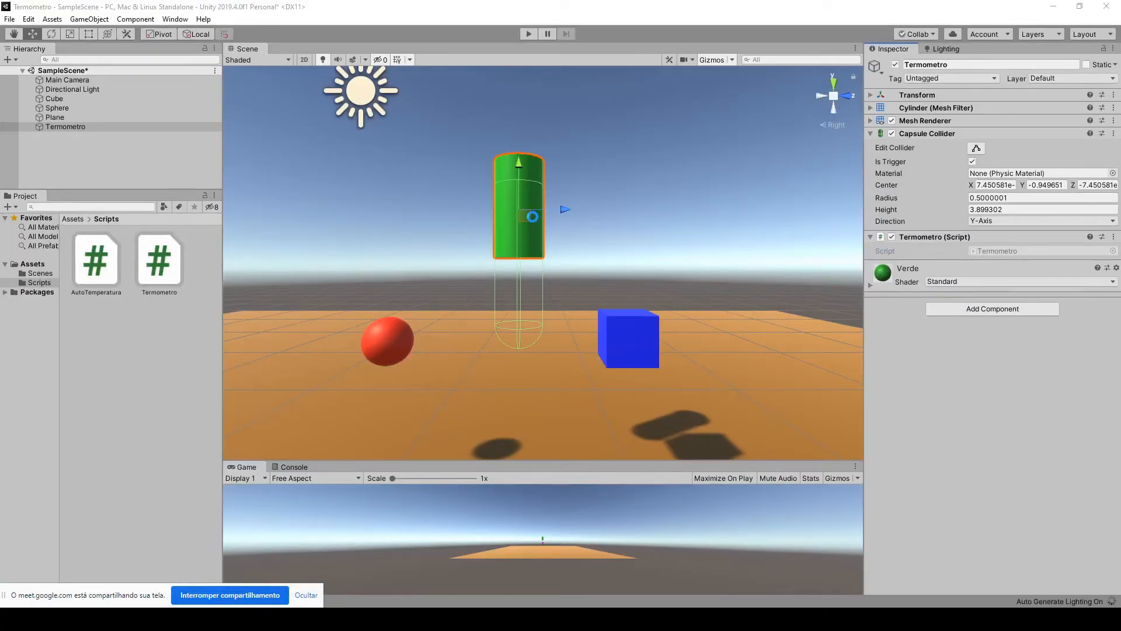
pyautogui.click(548, 190)
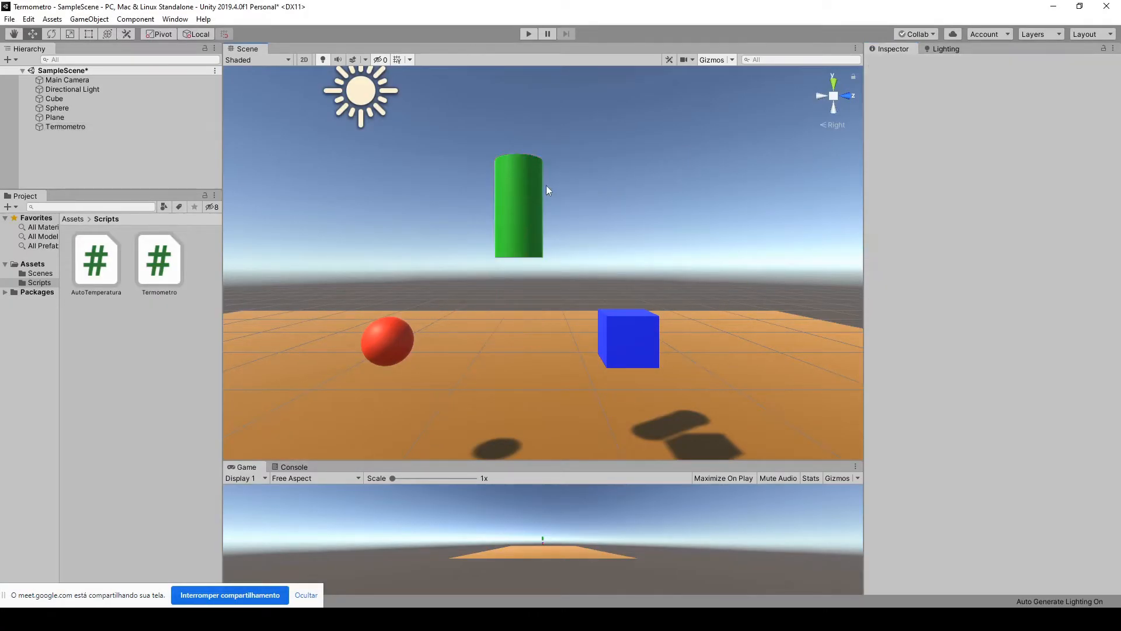
pyautogui.click(531, 191)
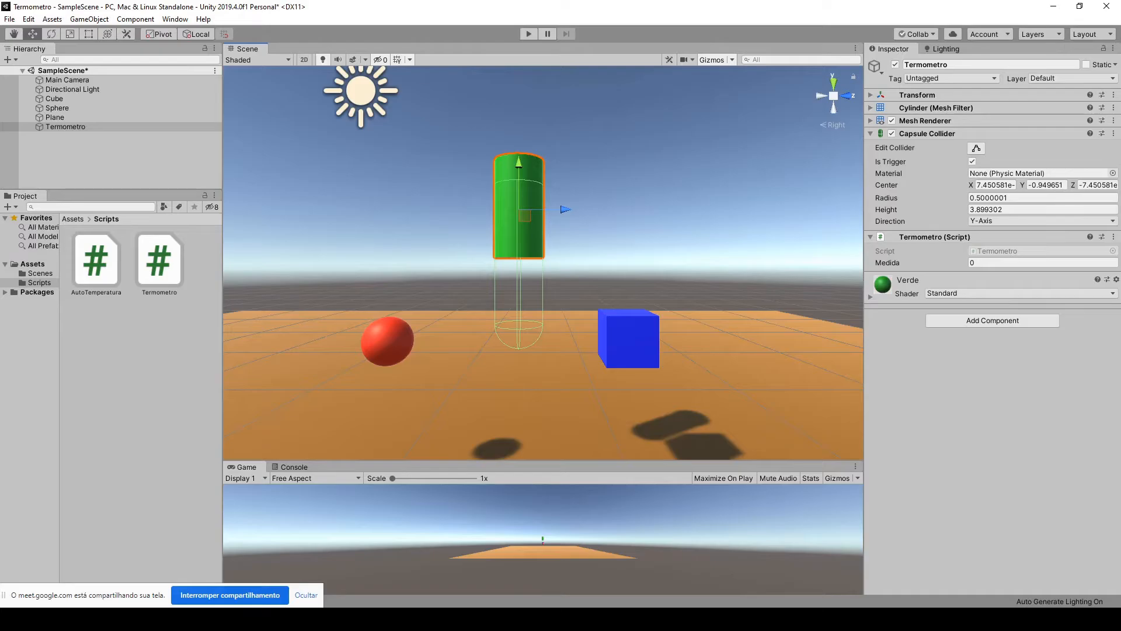
pyautogui.click(217, 619)
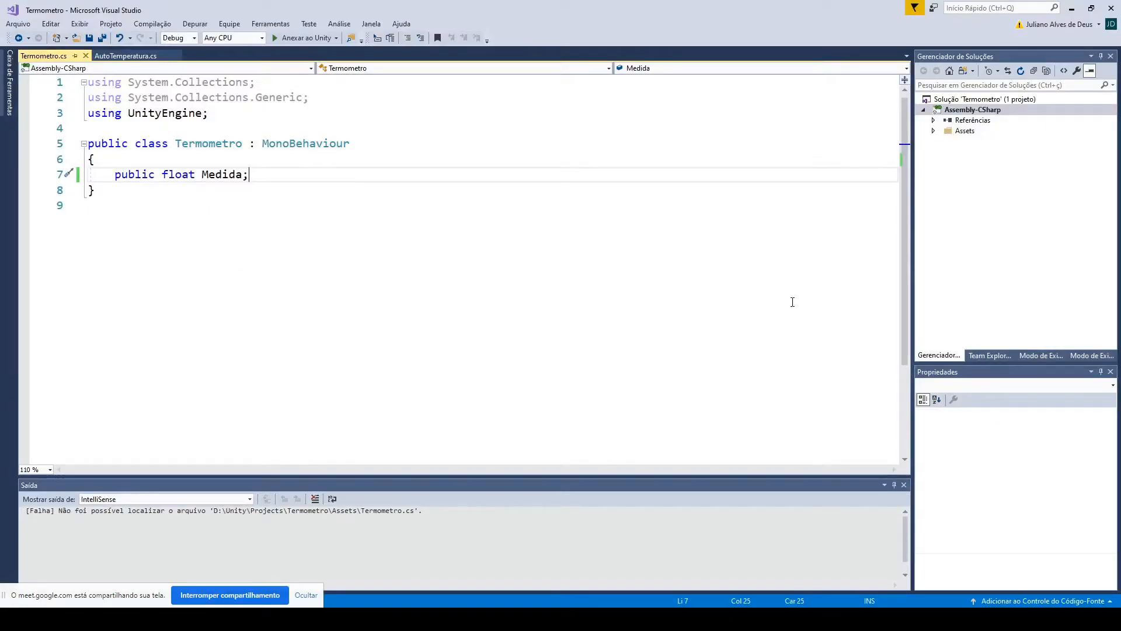
pyautogui.press('Return')
pyautogui.press('Return')
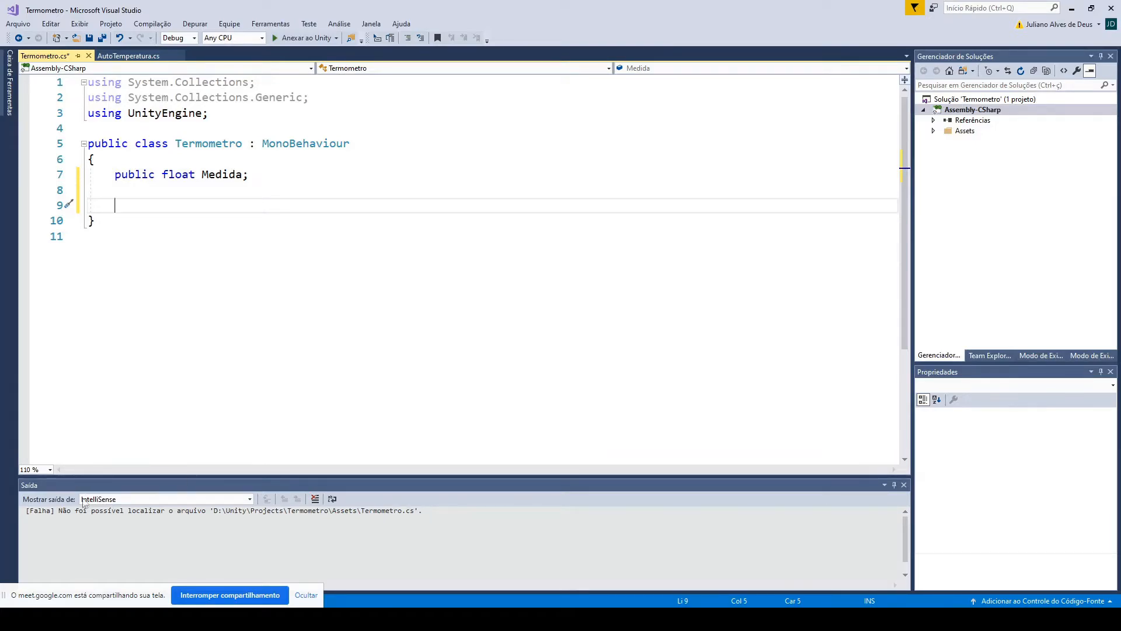
# Step: Move the Termometro cylinder slightly toward the red sphere in Unity and return to Visual Studio
pyautogui.hotkey('alt', 'Tab')
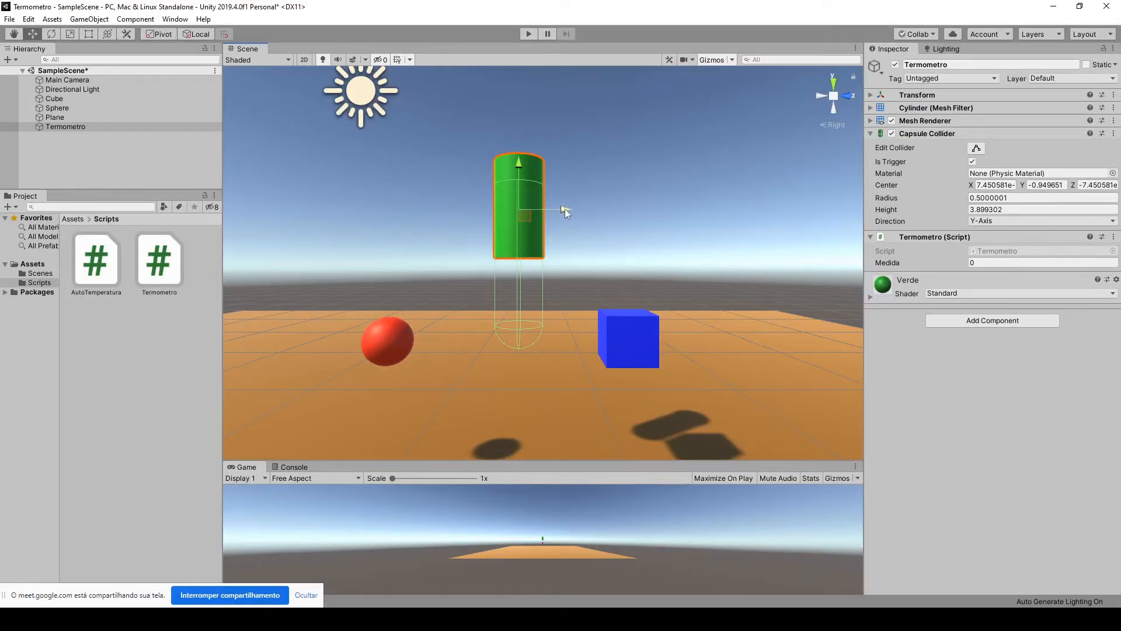
pyautogui.moveTo(565, 211); pyautogui.dragTo(546, 236)
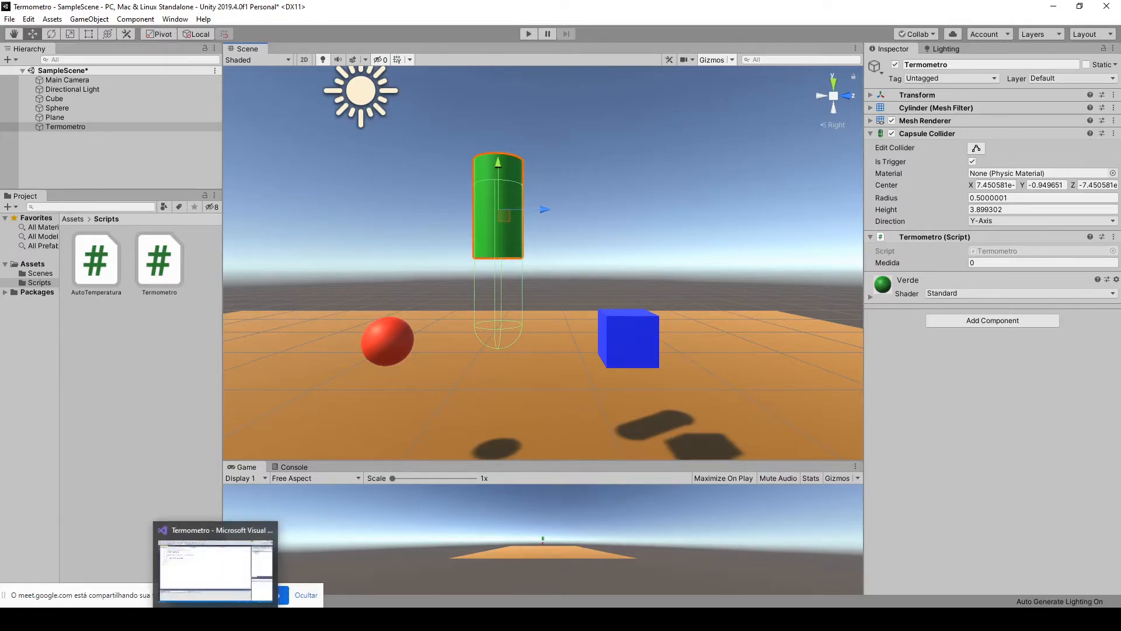
pyautogui.click(216, 619)
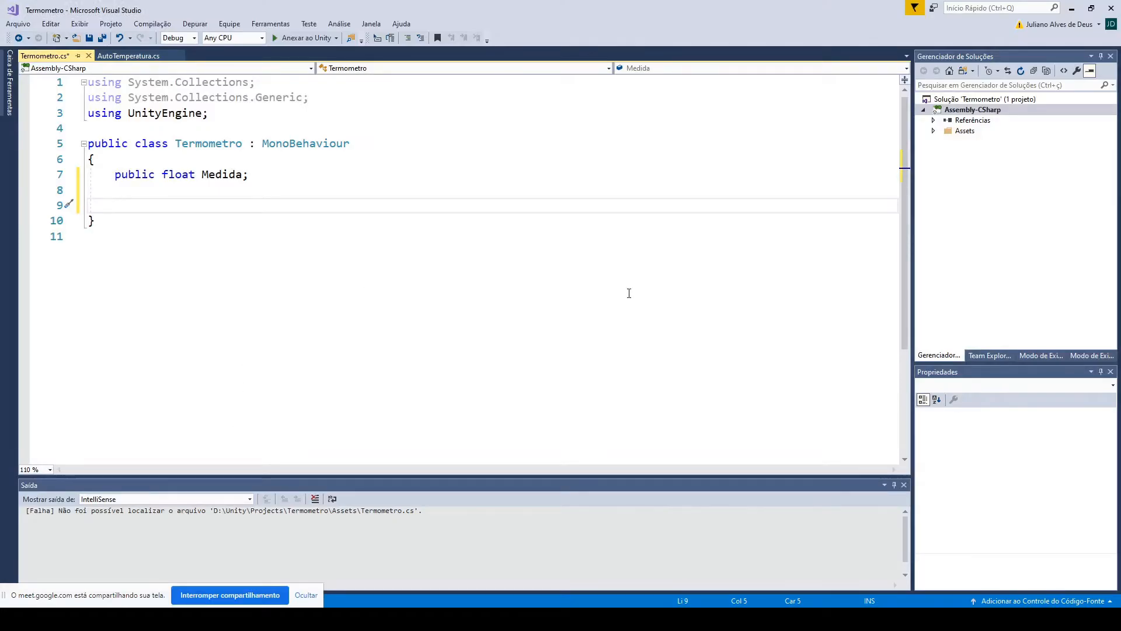
# Step: Insert an empty private OnTriggerEnter(Collider other) method below the Medida field
pyautogui.hotkey('ctrl', 'space')
pyautogui.write('ontr')
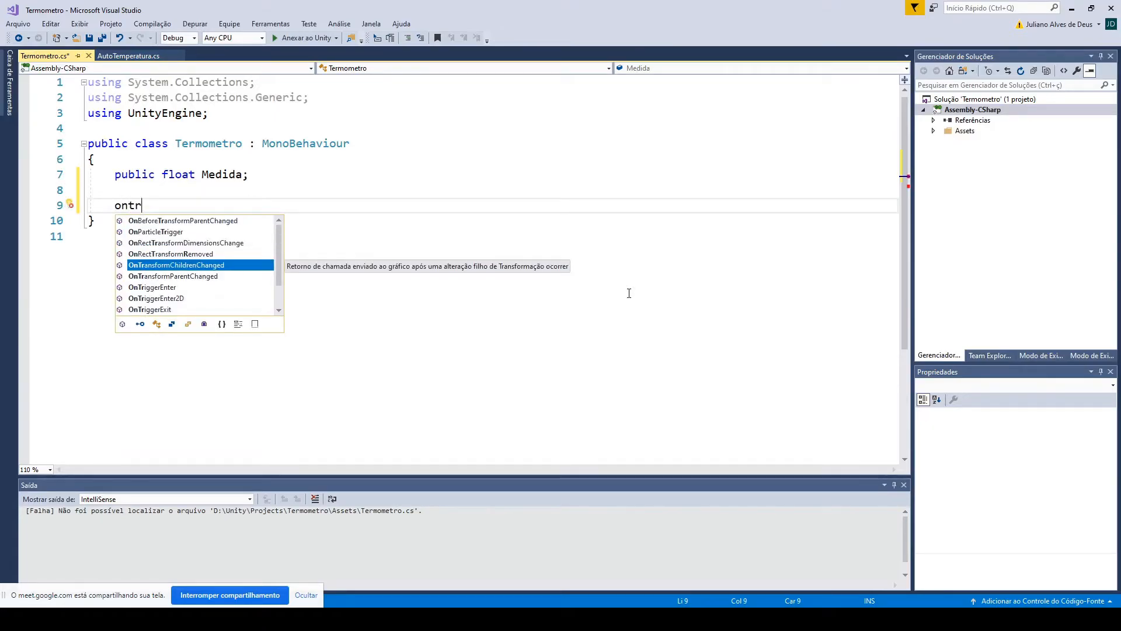
pyautogui.write('igg')
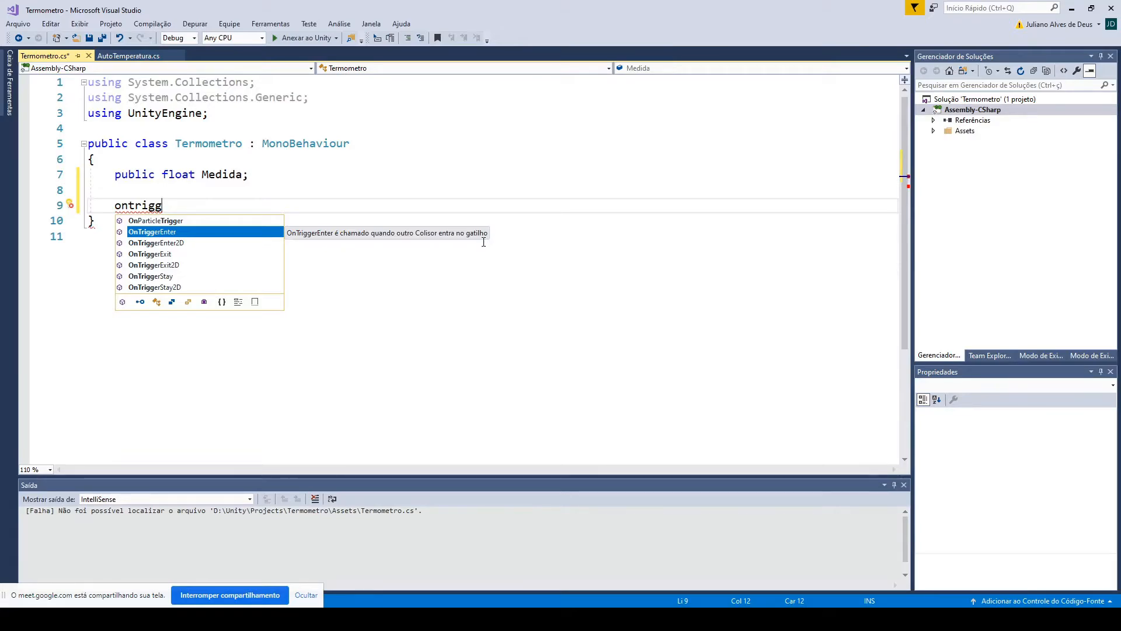
pyautogui.press('Tab')
pyautogui.click(273, 318)
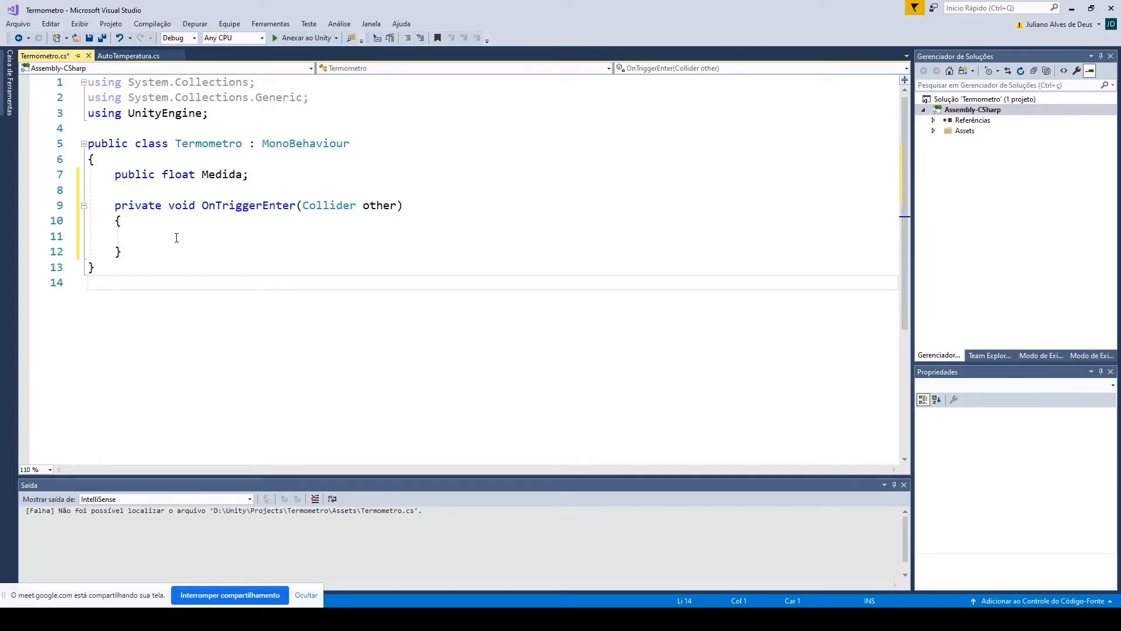
# Step: In Unity, move the Termometro cylinder toward the blue cube and examine the cube's Box Collider settings
pyautogui.hotkey('alt', 'Tab')
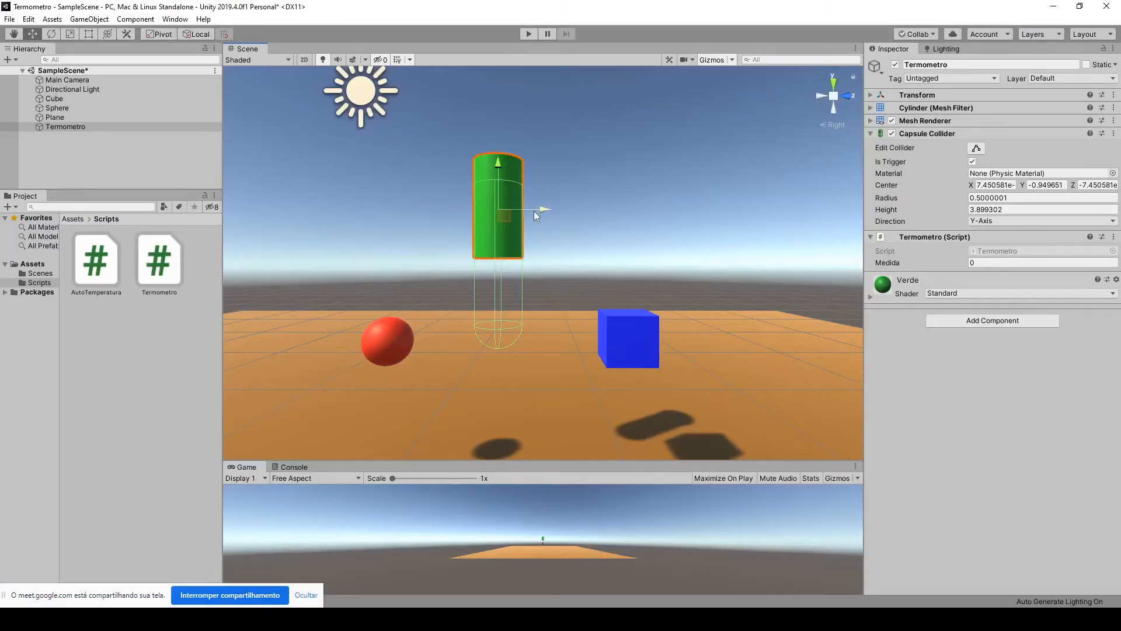
pyautogui.moveTo(545, 211); pyautogui.dragTo(605, 210)
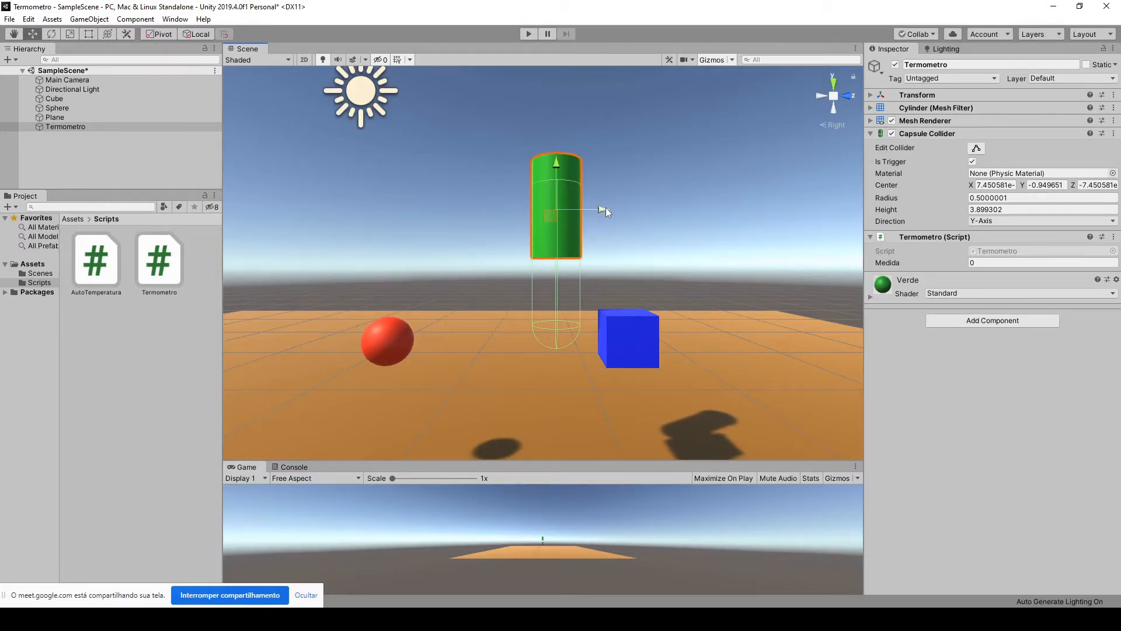
pyautogui.click(641, 333)
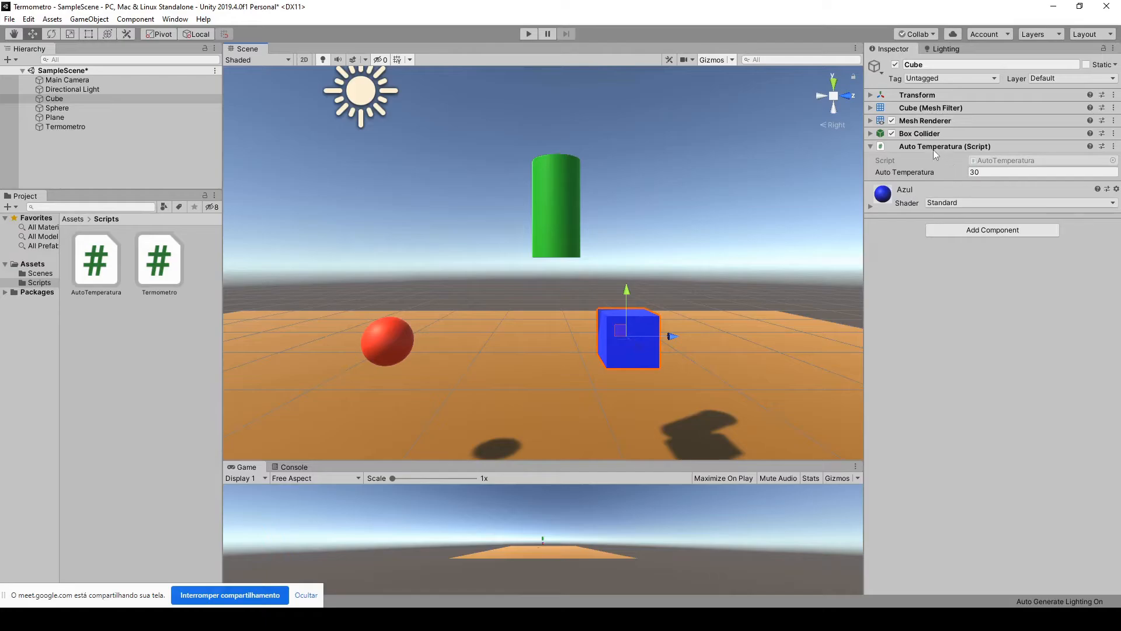
pyautogui.click(871, 134)
pyautogui.click(976, 148)
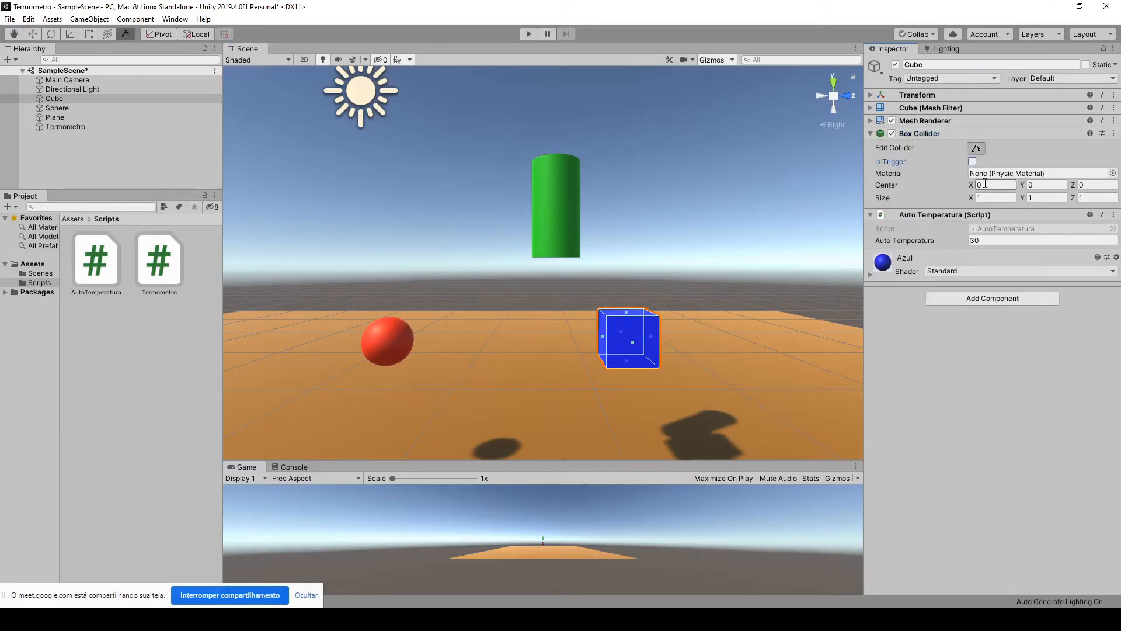
# Step: Move the Termometro cylinder until its collider overlaps the cube, move it back toward the sphere, and return to the OnTriggerEnter body in Visual Studio
pyautogui.click(556, 222)
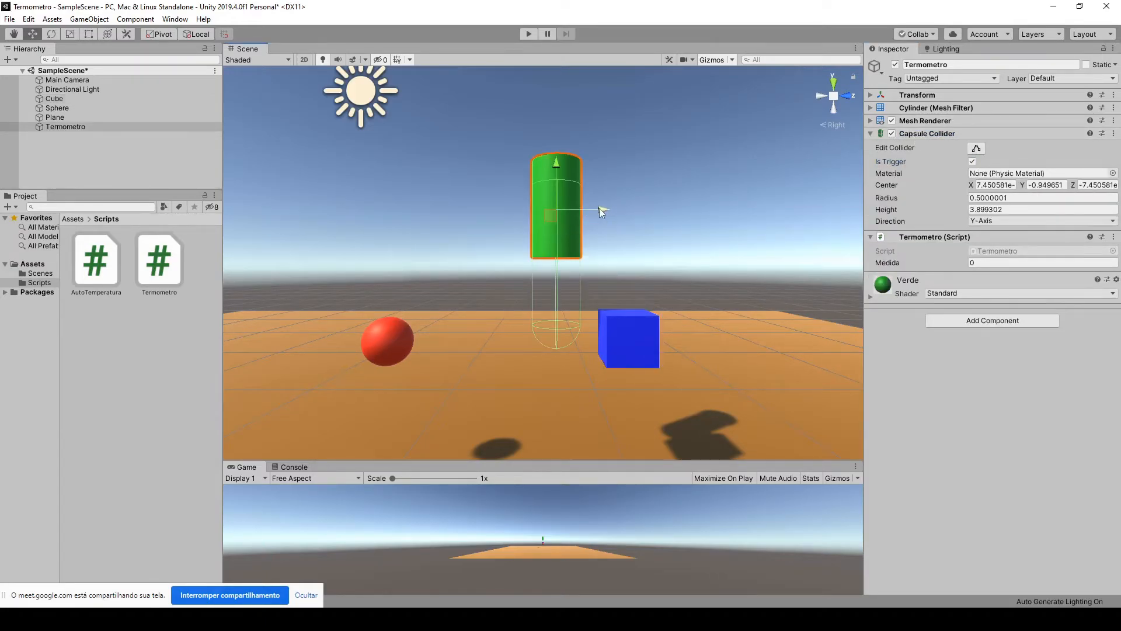
pyautogui.moveTo(601, 211); pyautogui.dragTo(637, 210)
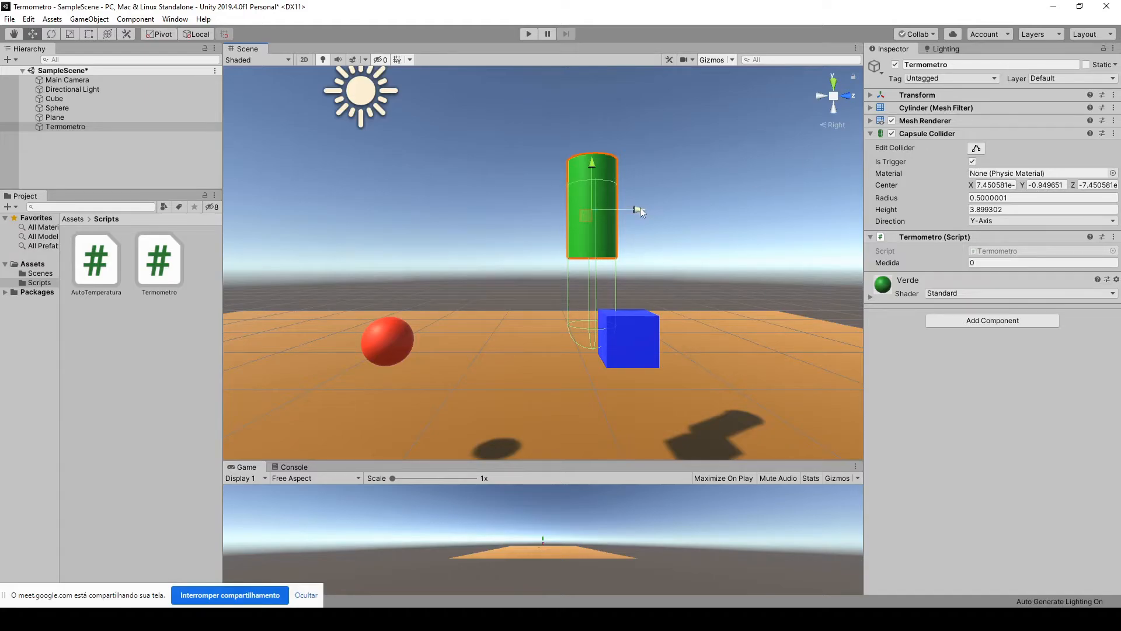
pyautogui.moveTo(638, 211); pyautogui.dragTo(546, 210)
pyautogui.hotkey('alt', 'Tab')
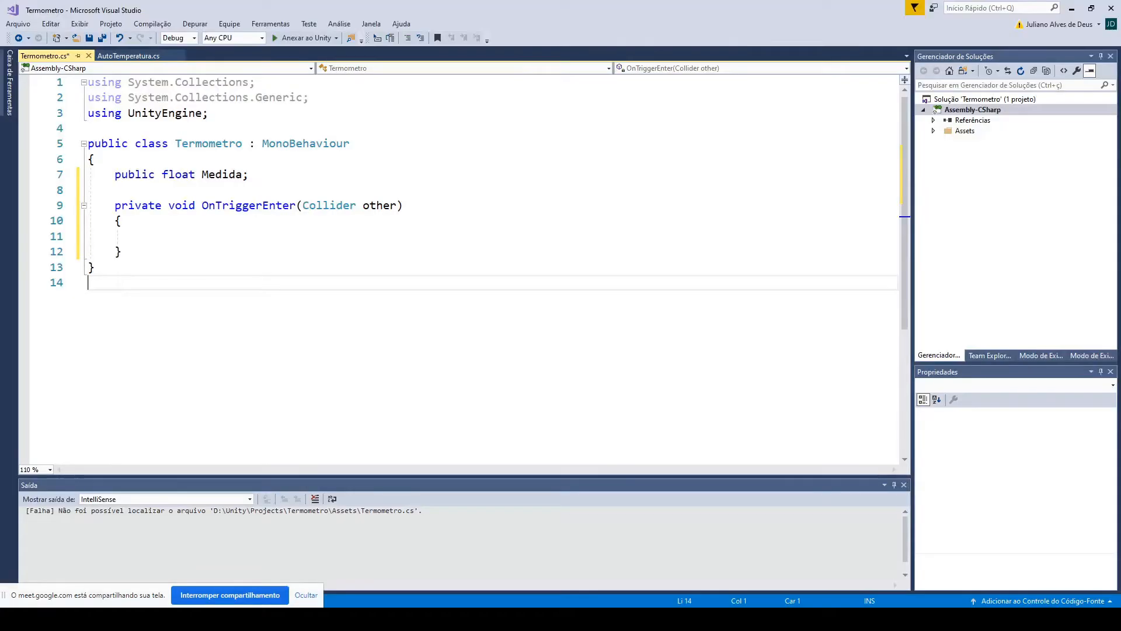
pyautogui.click(167, 237)
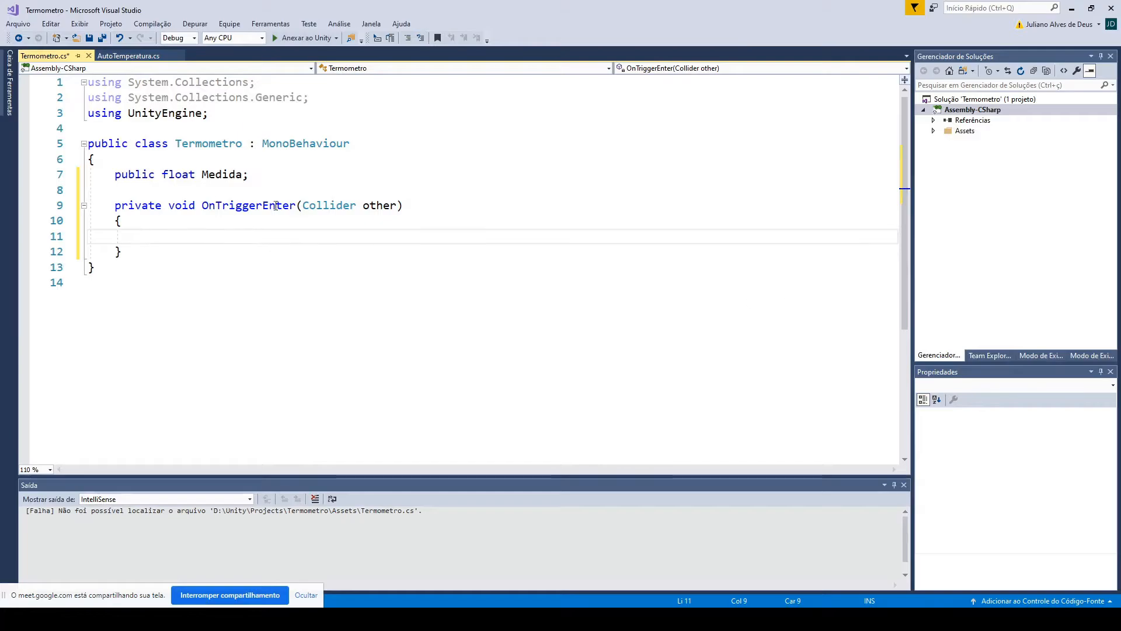
# Step: In Unity, examine the cube's Auto Temperatura component and shift the Termometro cylinder slightly toward the cube
pyautogui.hotkey('alt', 'Tab')
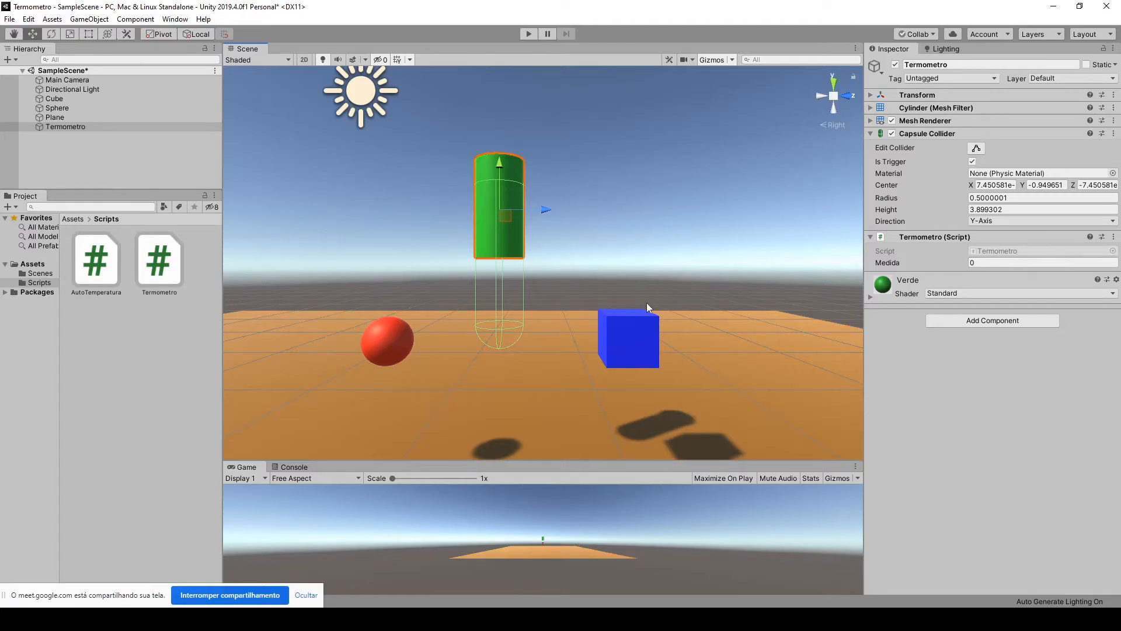
pyautogui.click(623, 356)
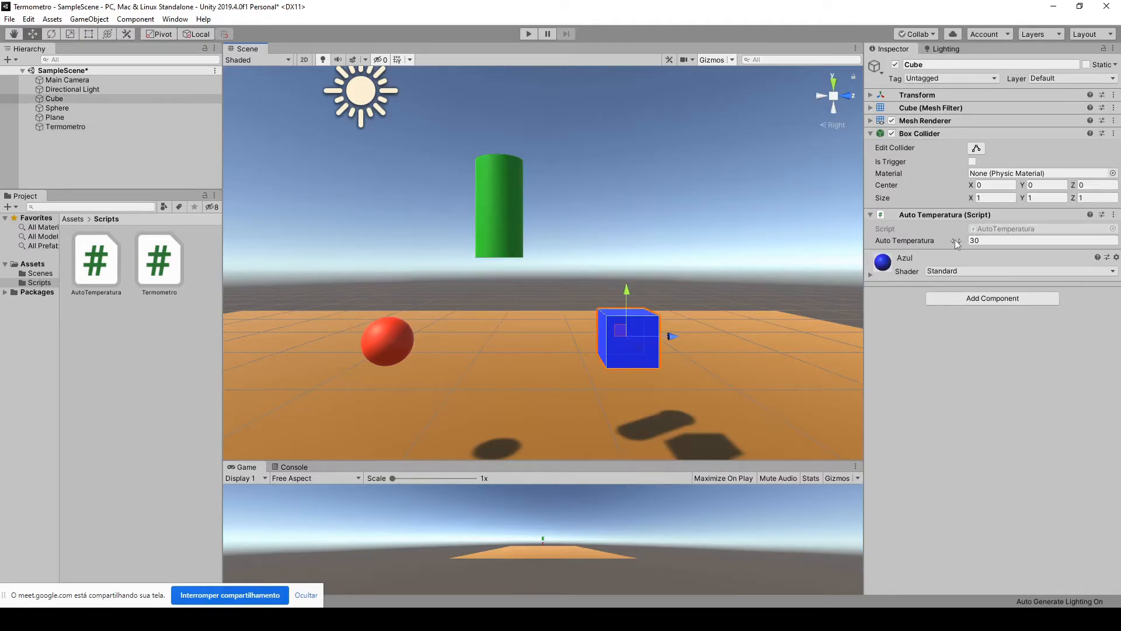
pyautogui.click(500, 199)
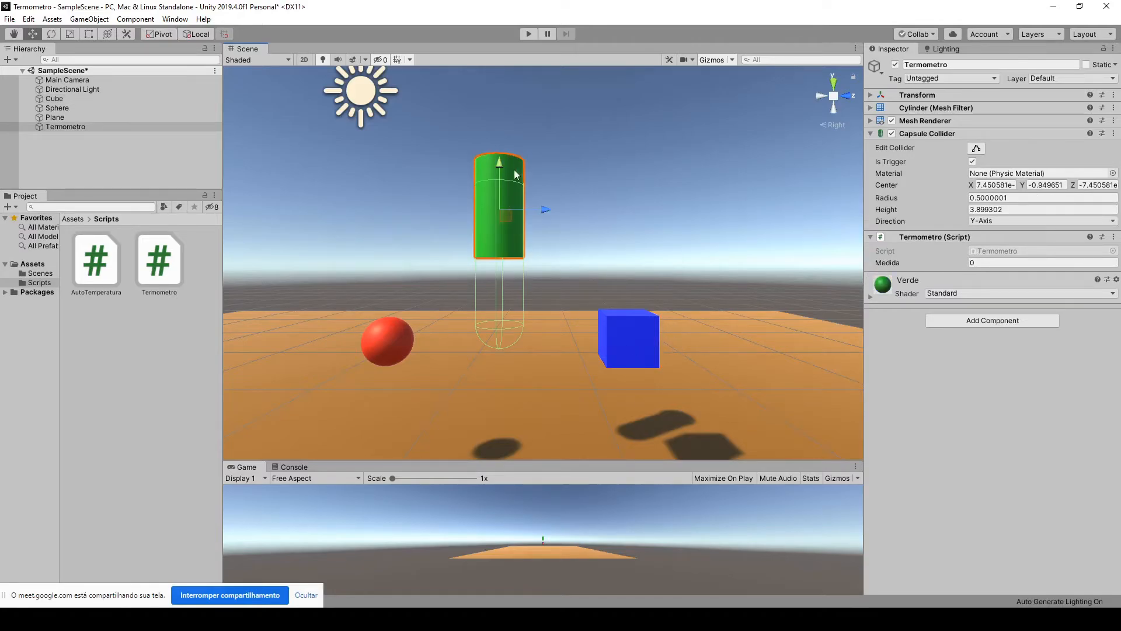
pyautogui.moveTo(545, 210)
pyautogui.mouseDown()
pyautogui.moveTo(467, 221)
pyautogui.moveTo(566, 212)
pyautogui.mouseUp()
pyautogui.click(194, 619)
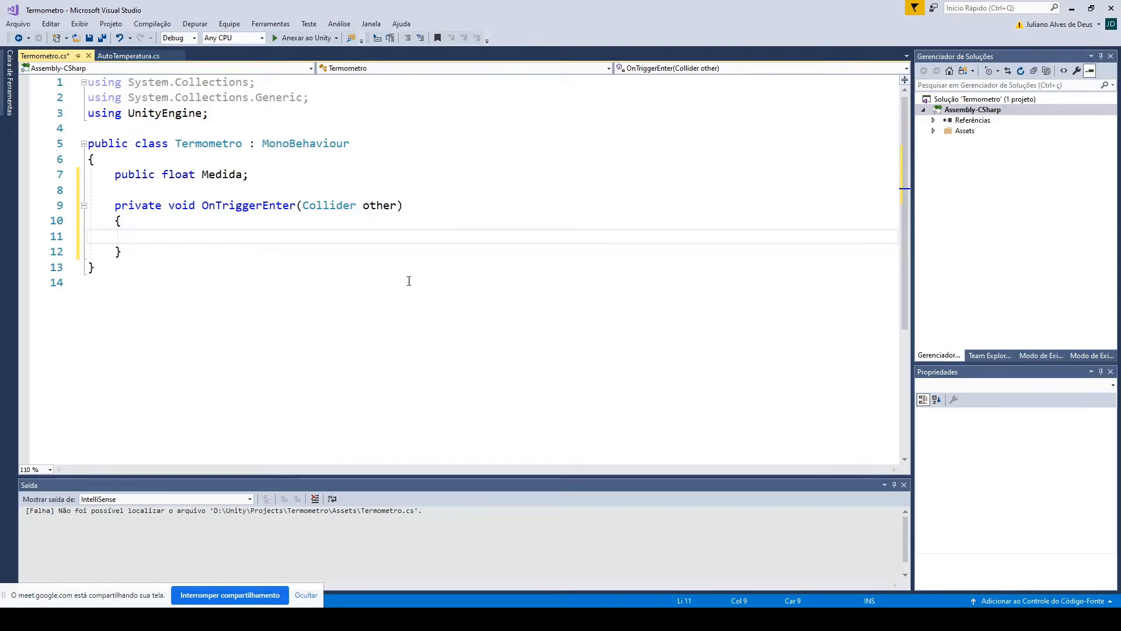
pyautogui.hotkey('alt', 'Tab')
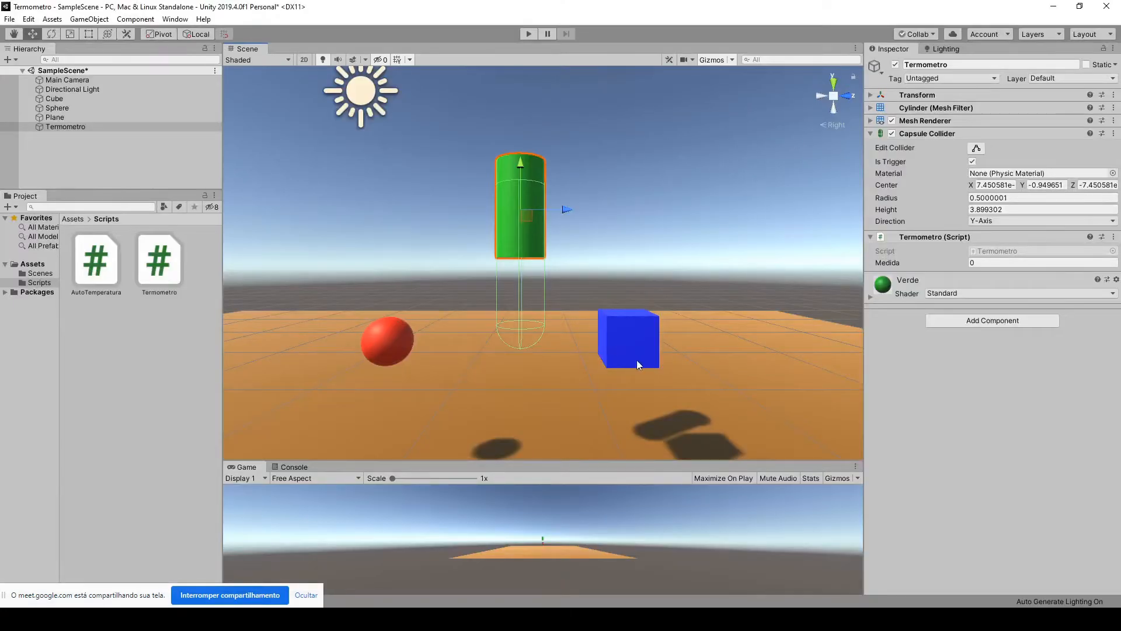
pyautogui.click(642, 341)
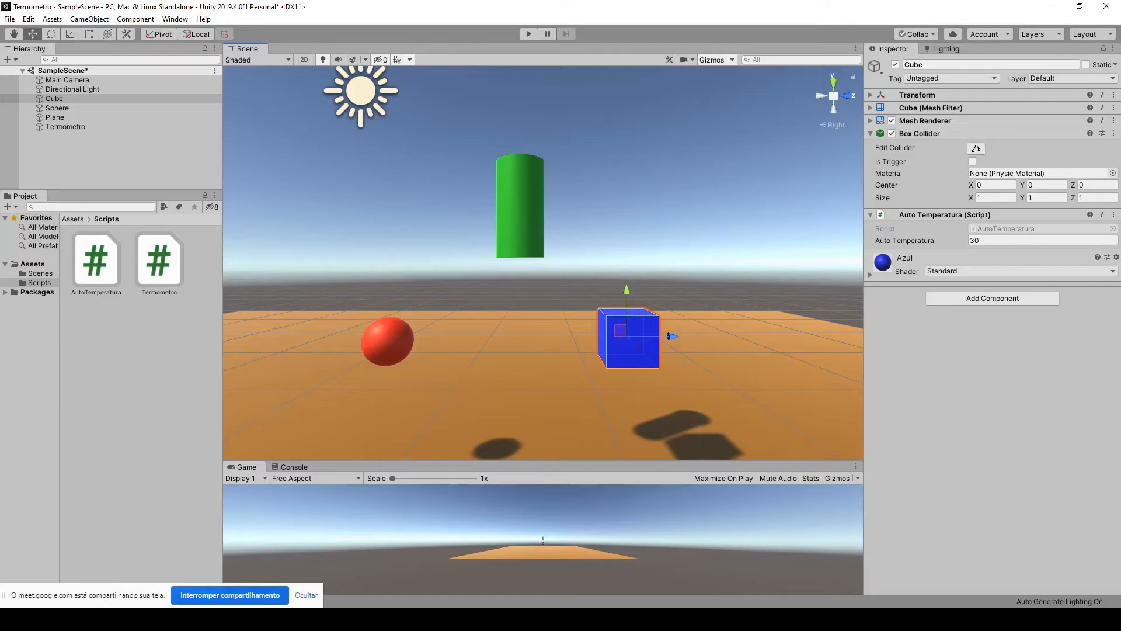
# Step: In Visual Studio, begin the OnTriggerEnter body with a reference to other.gameObject, glancing at the cube's components in Unity
pyautogui.hotkey('alt', 'Tab')
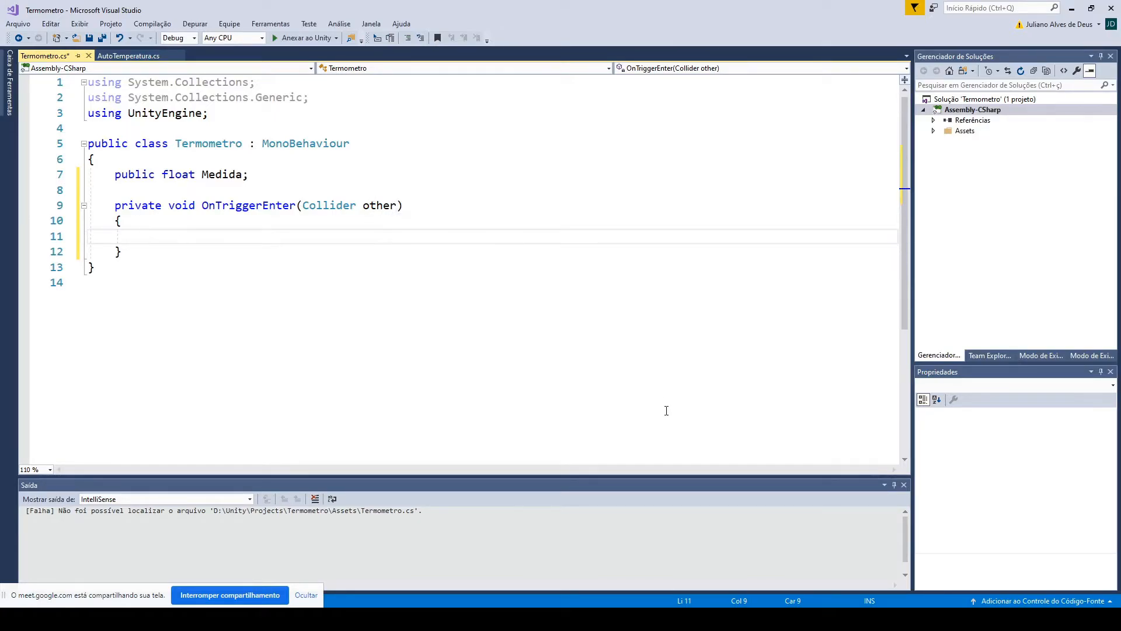
pyautogui.write('other.')
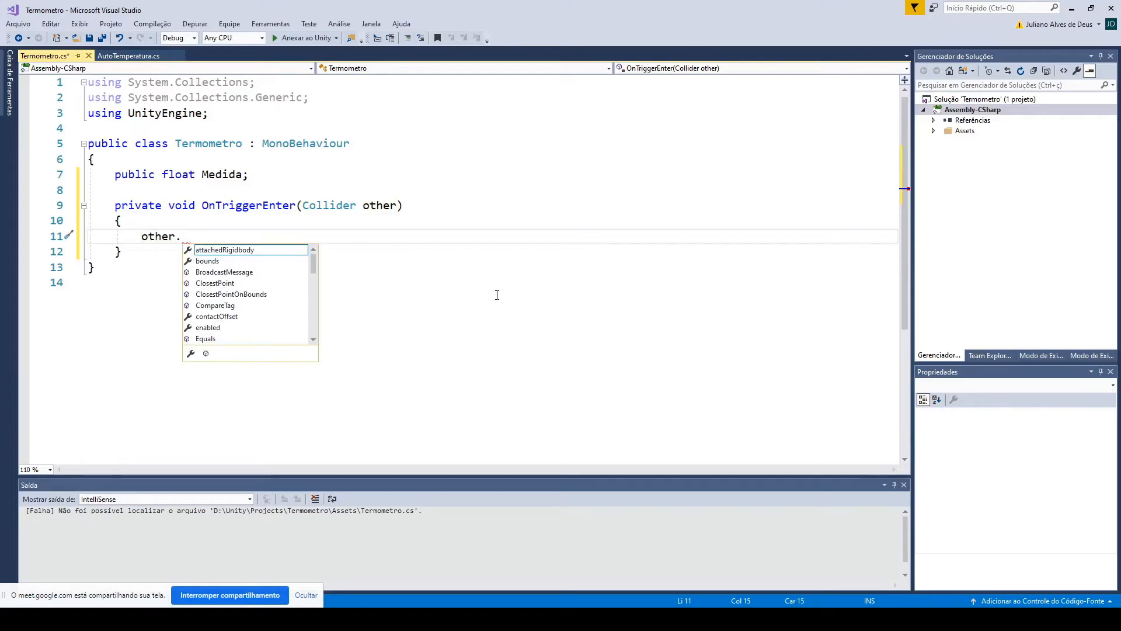
pyautogui.write('game')
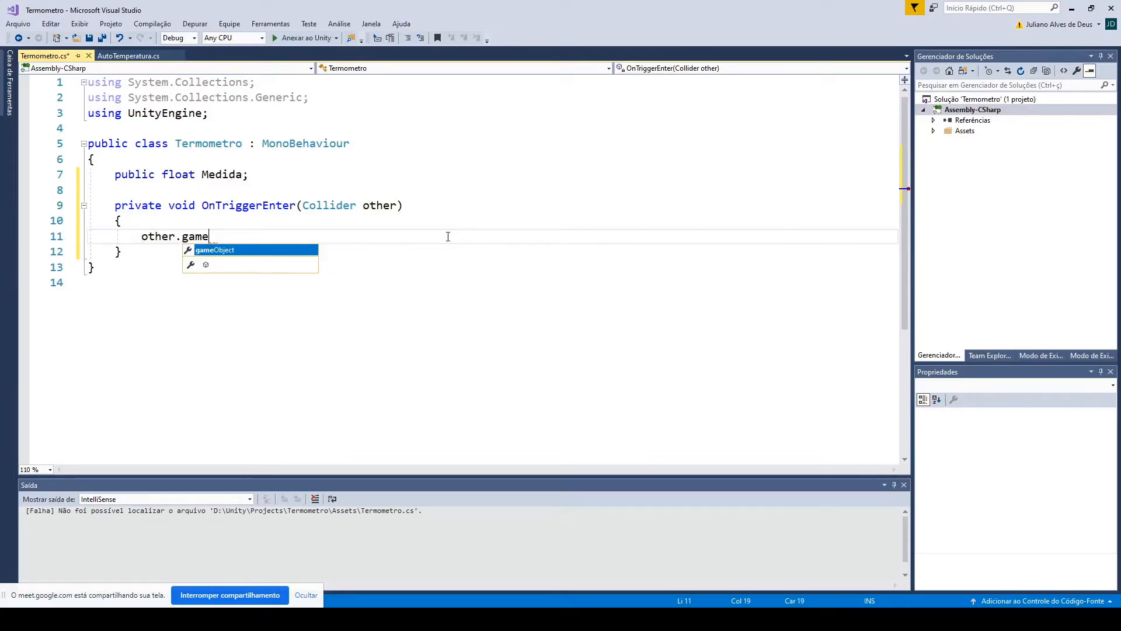
pyautogui.press('Tab')
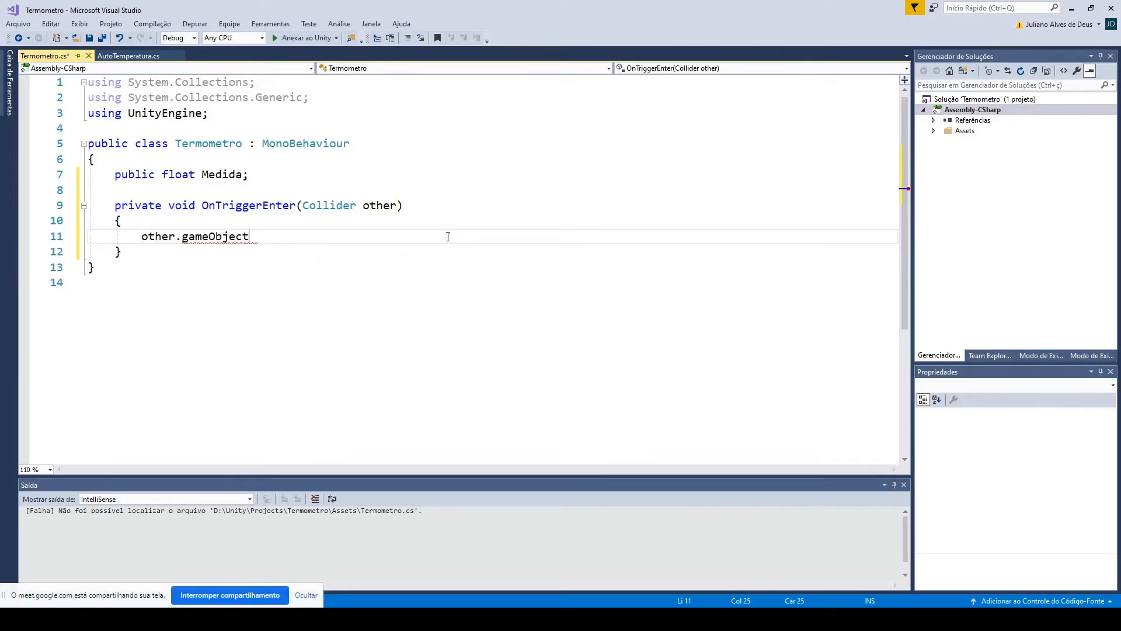
pyautogui.write('.')
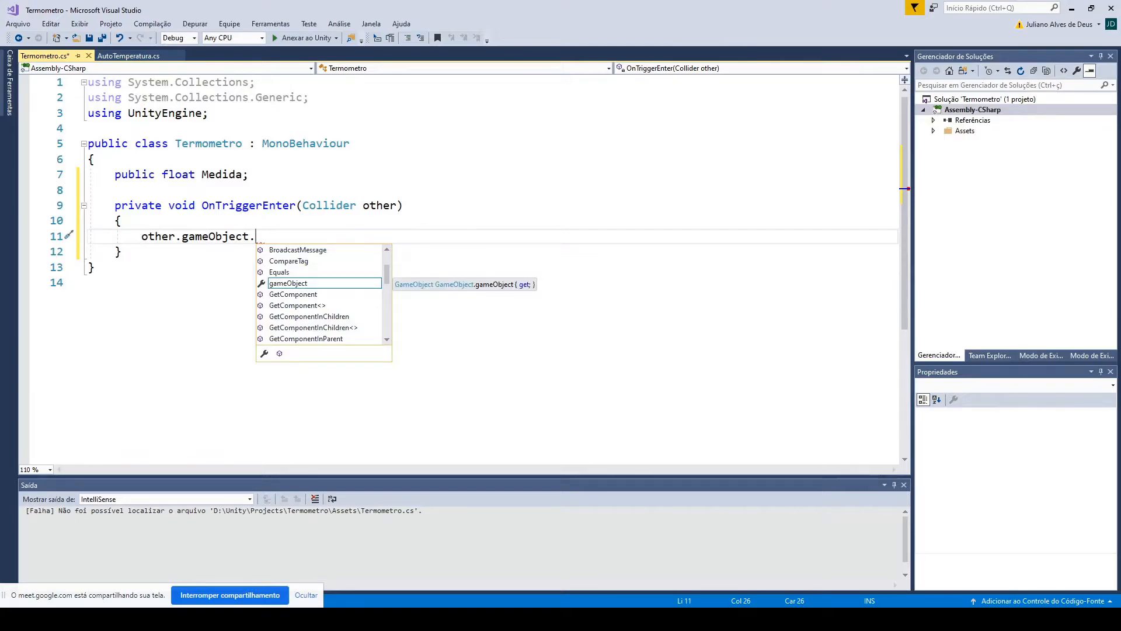
pyautogui.hotkey('alt', 'Tab')
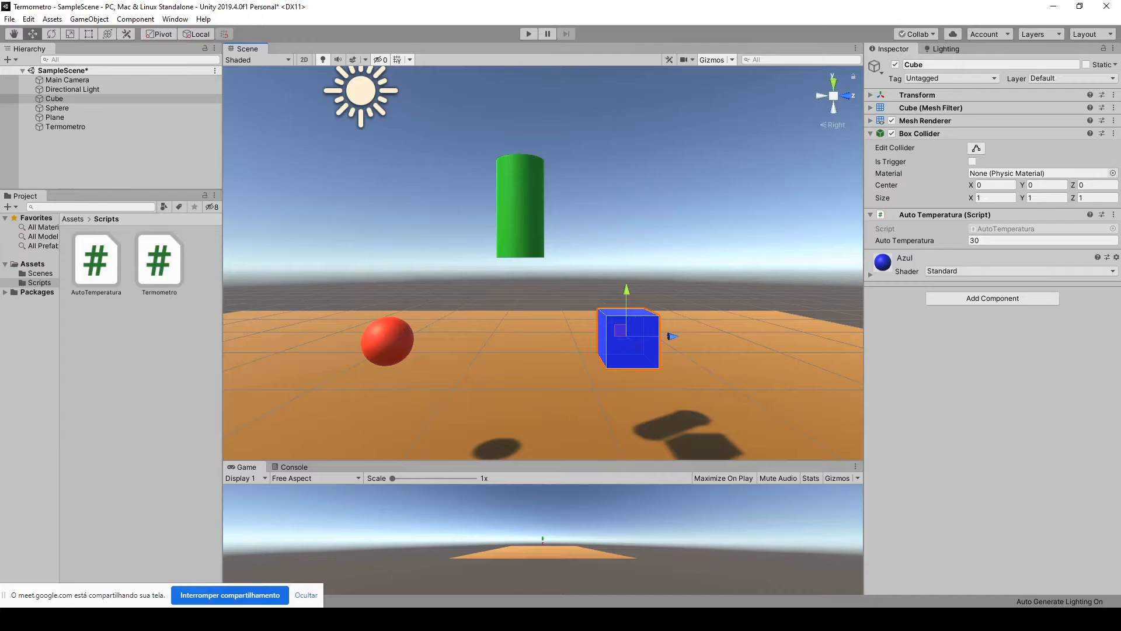
pyautogui.hotkey('alt', 'Tab')
# Step: Complete the statement with a GetComponent<AutoTemperatura>(); call on other.gameObject
pyautogui.write('get')
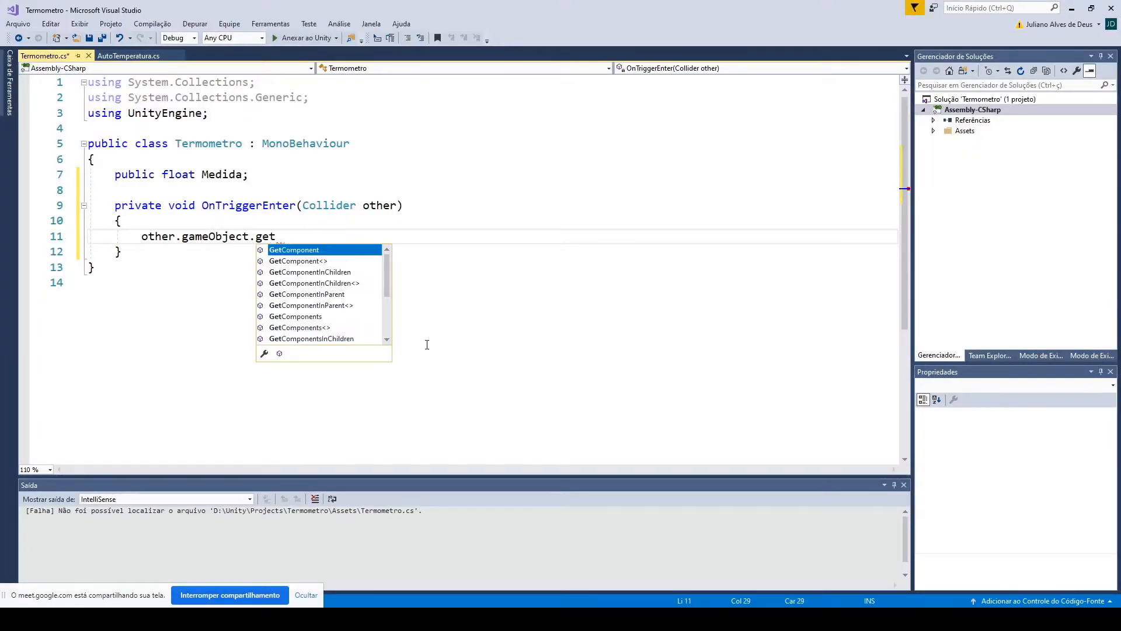
pyautogui.write('c')
pyautogui.press('Tab')
pyautogui.write('<')
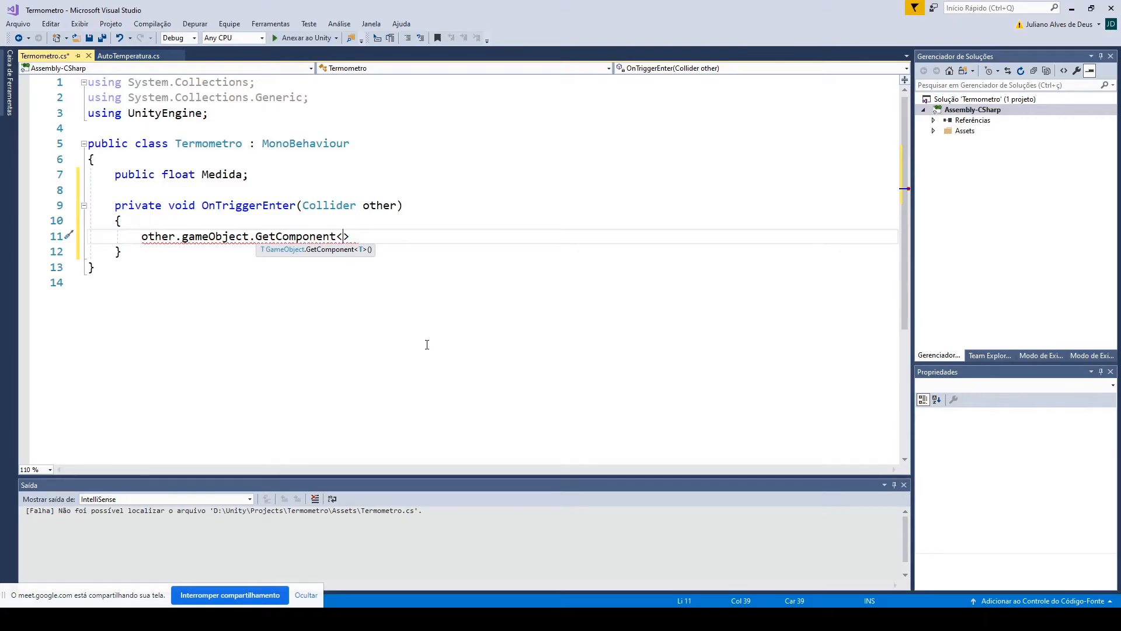
pyautogui.write('Autote')
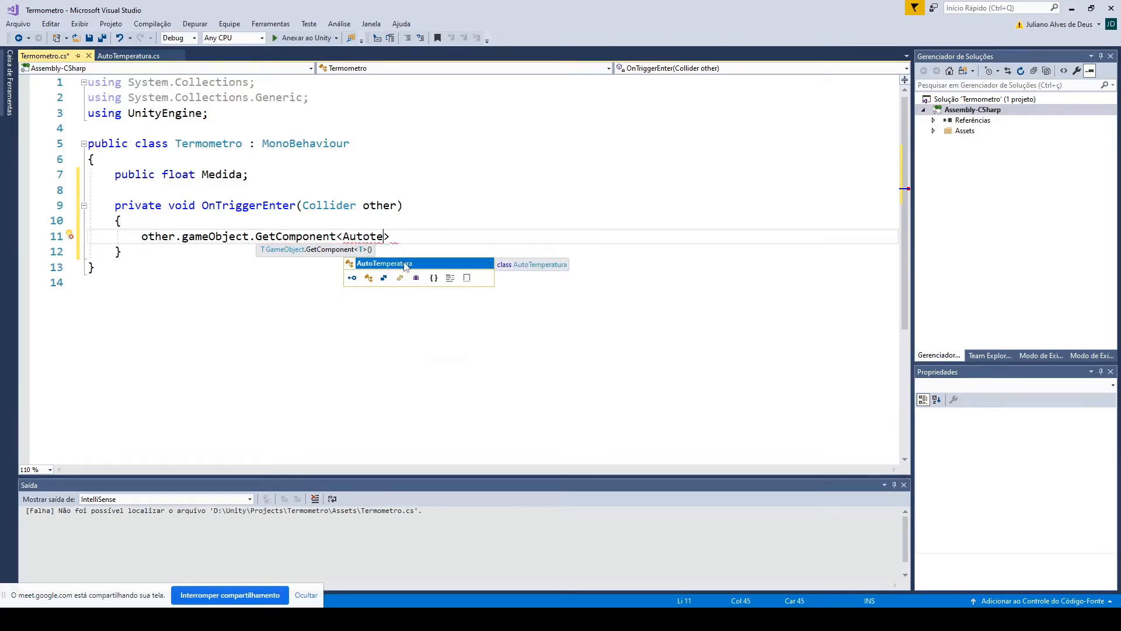
pyautogui.press('Tab')
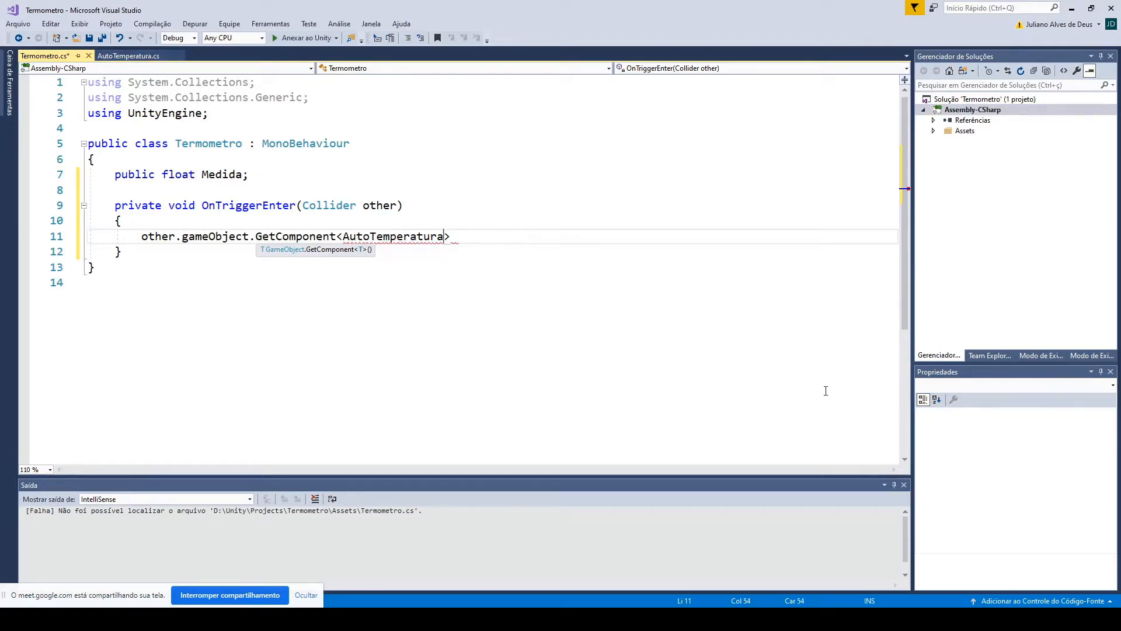
pyautogui.write('>();')
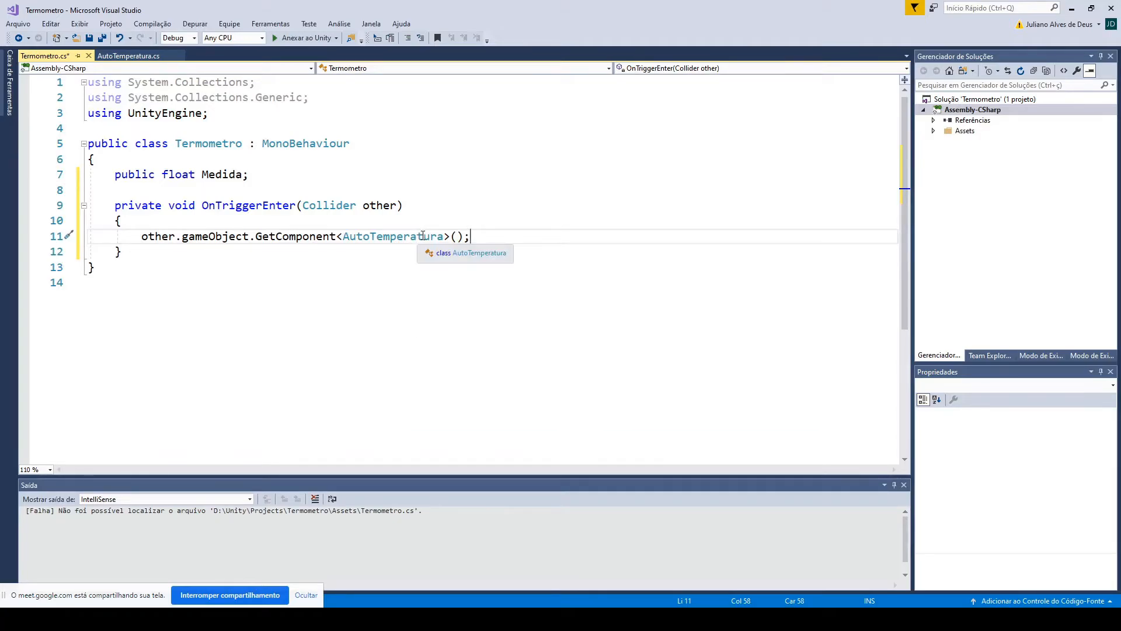
# Step: Extend the GetComponent<AutoTemperatura>() call to read its autoTemperatura field, checking that field's declaration in AutoTemperatura.cs, and end the statement with a semicolon
pyautogui.press('Home')
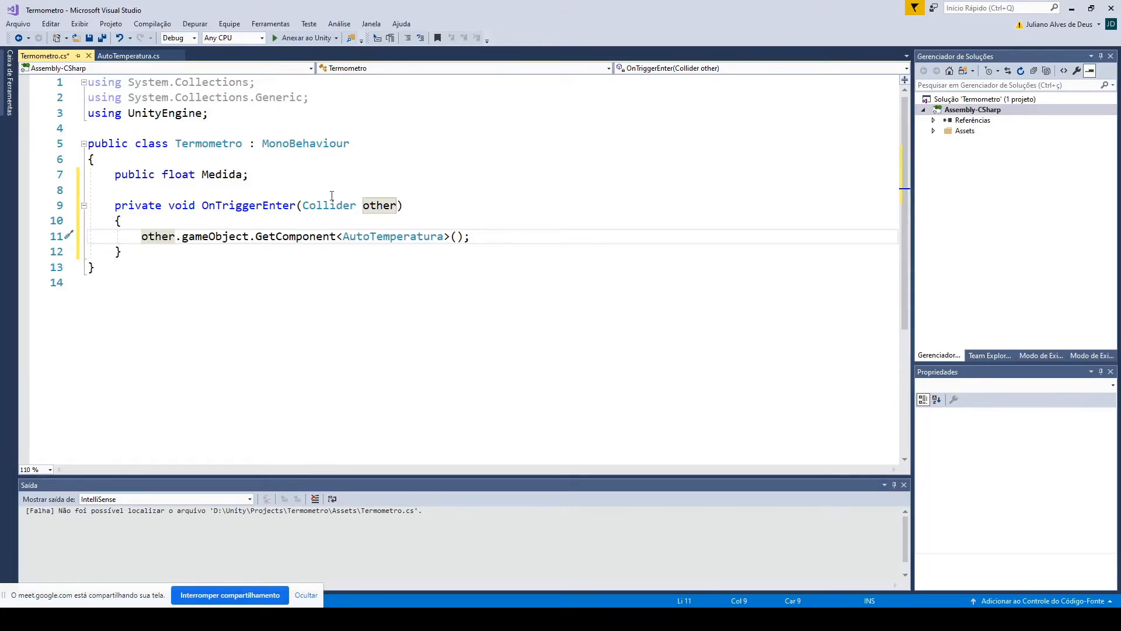
pyautogui.click(464, 236)
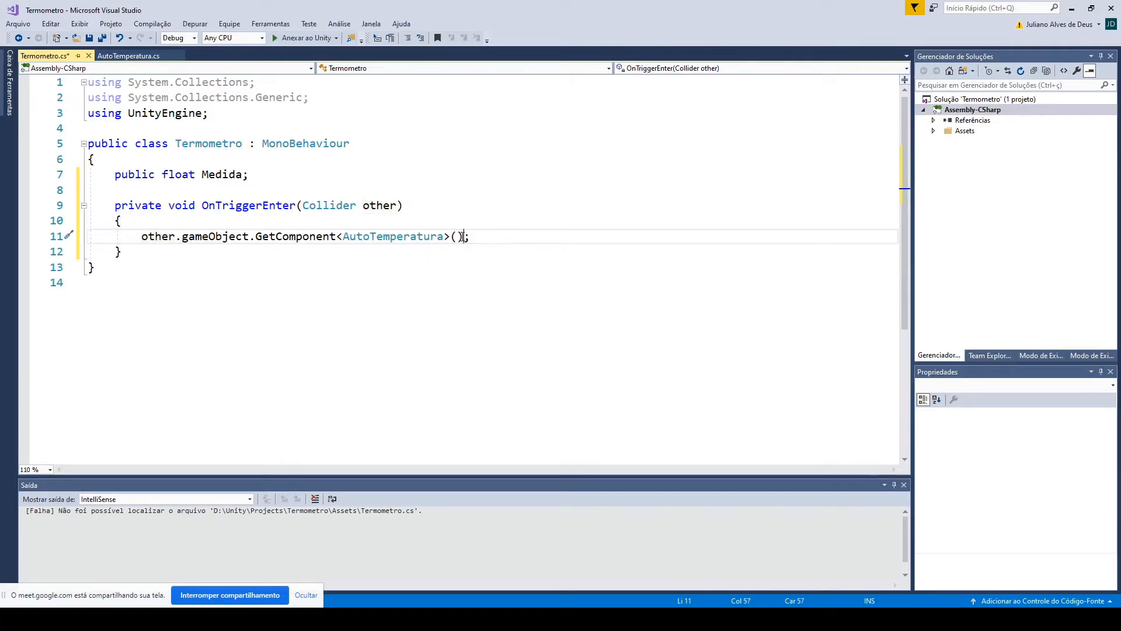
pyautogui.press('Delete')
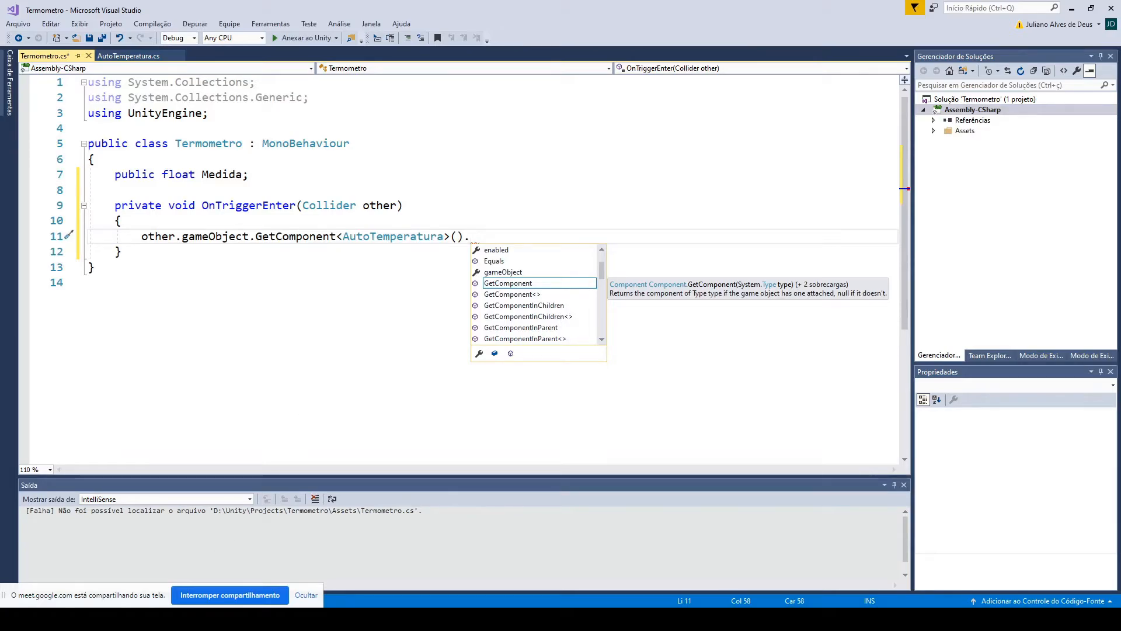
pyautogui.hotkey('alt', 'Tab')
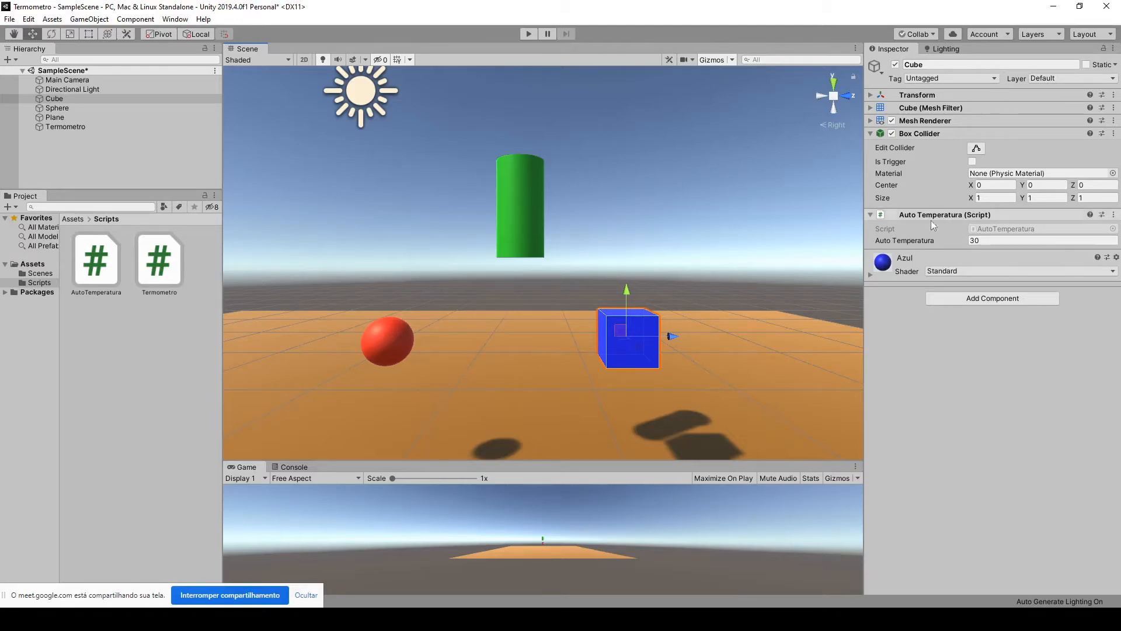
pyautogui.hotkey('alt', 'Tab')
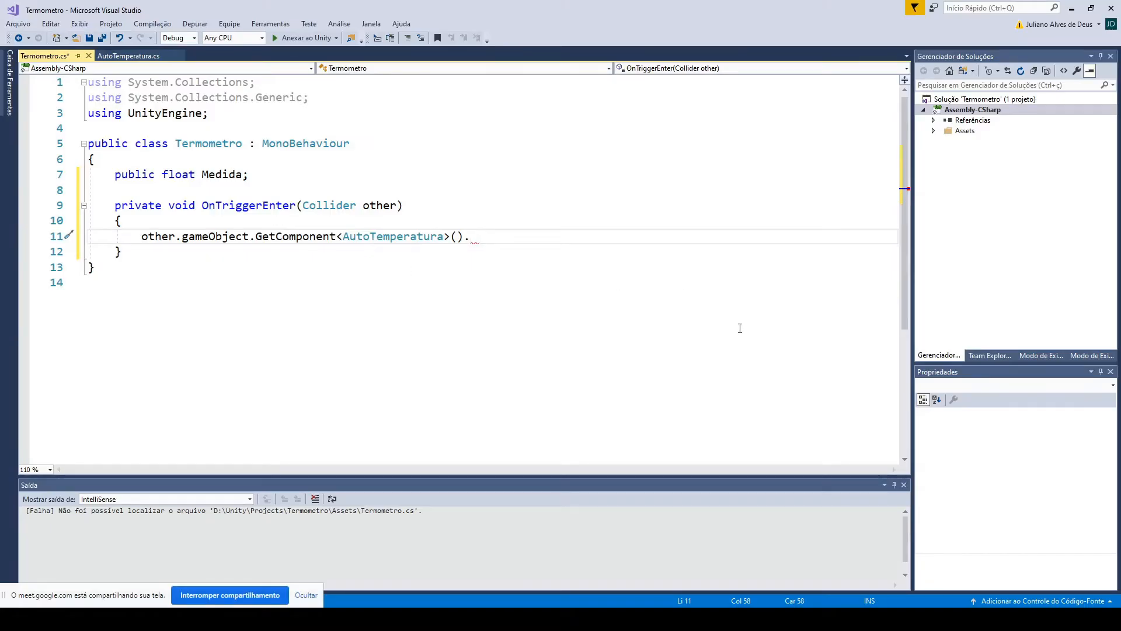
pyautogui.write('aut')
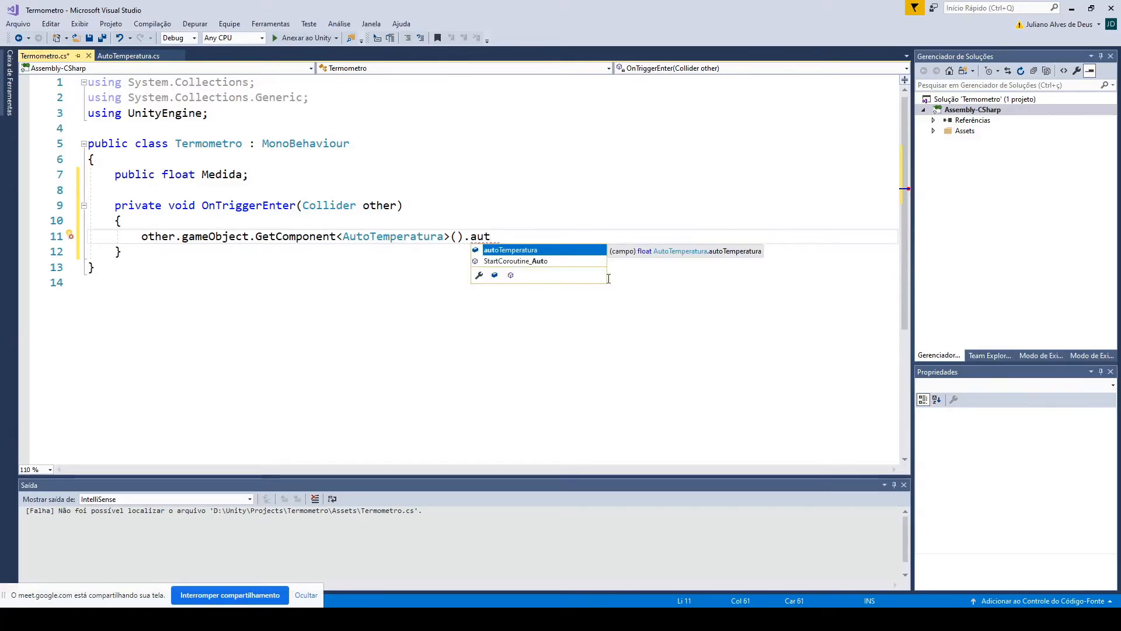
pyautogui.doubleClick(517, 250)
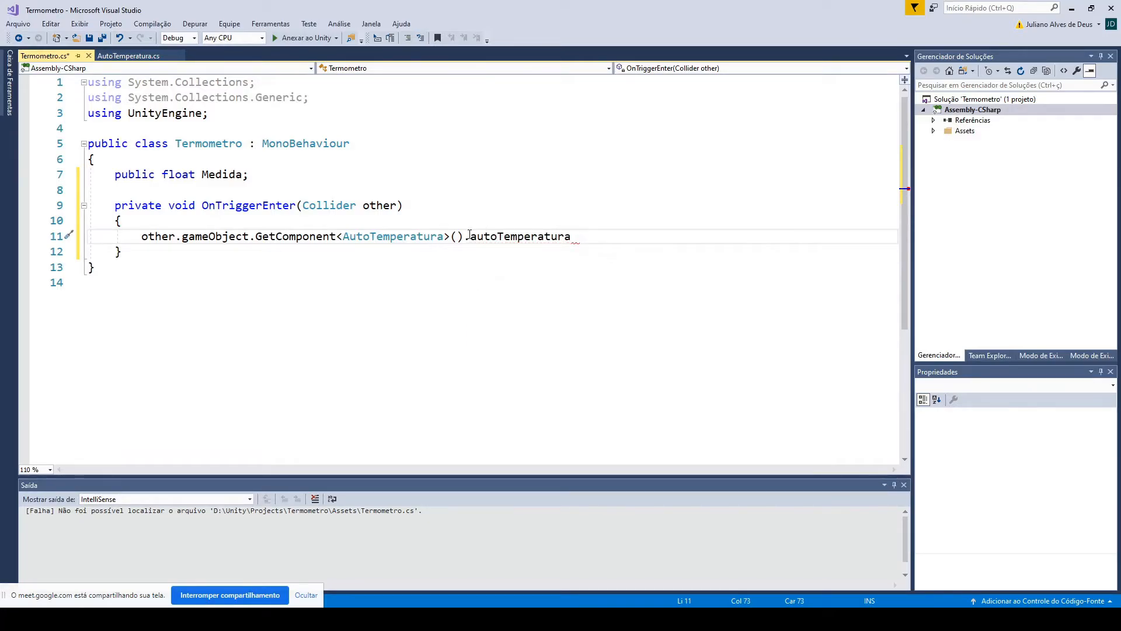
pyautogui.press('F12')
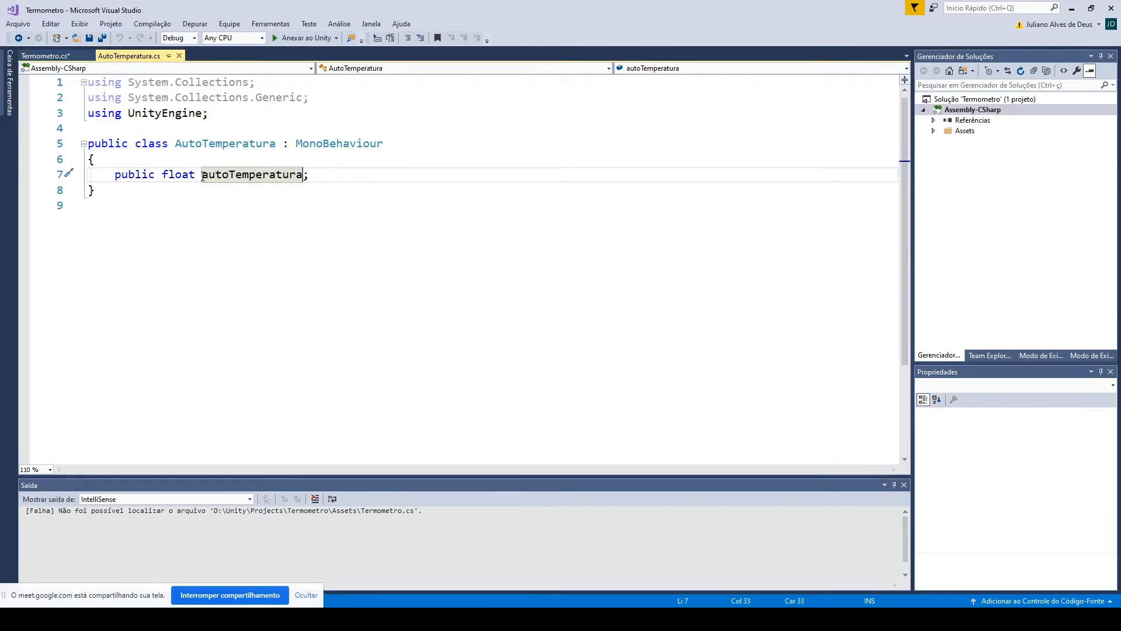
pyautogui.click(68, 53)
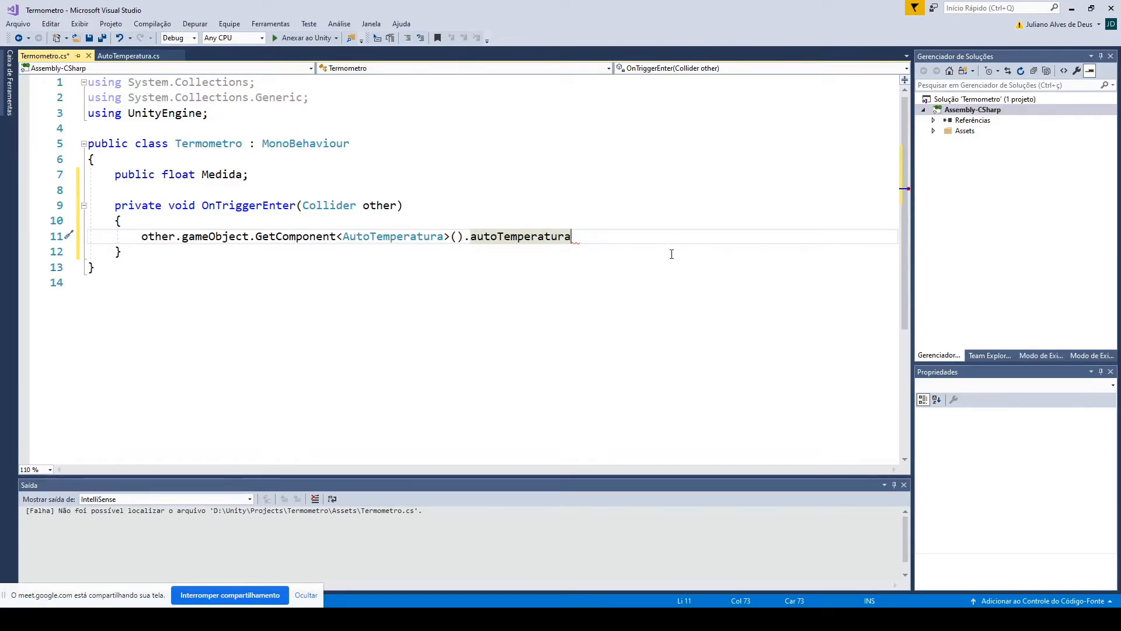
pyautogui.write(';')
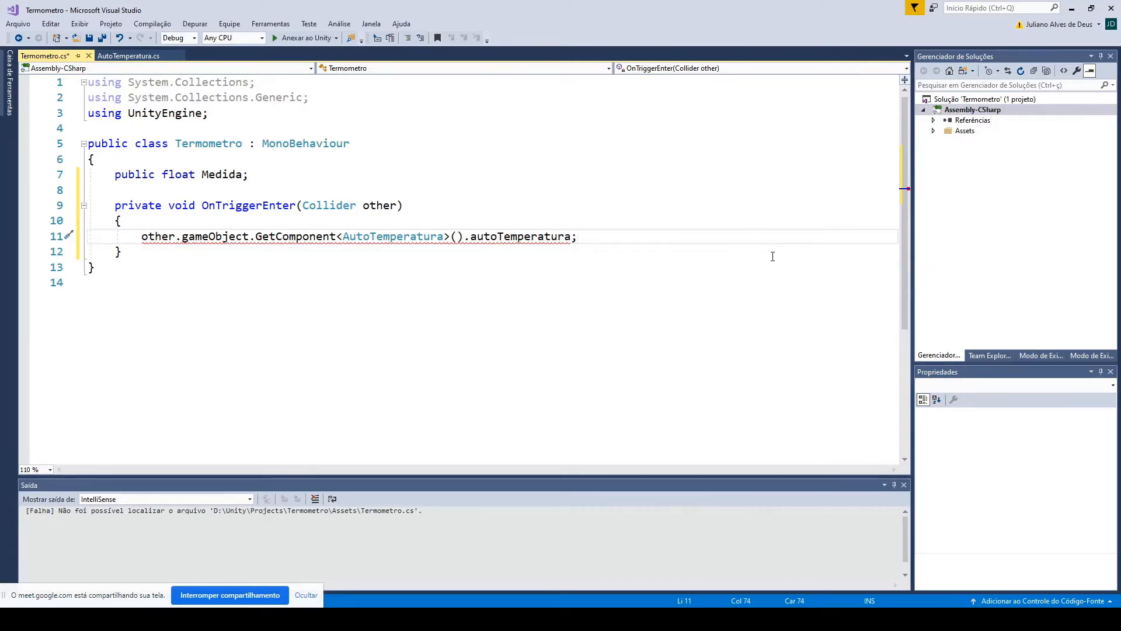
# Step: Assign the expression that reads autoTemperatura to Medida and highlight the Medida field's declaration
pyautogui.moveTo(522, 232)
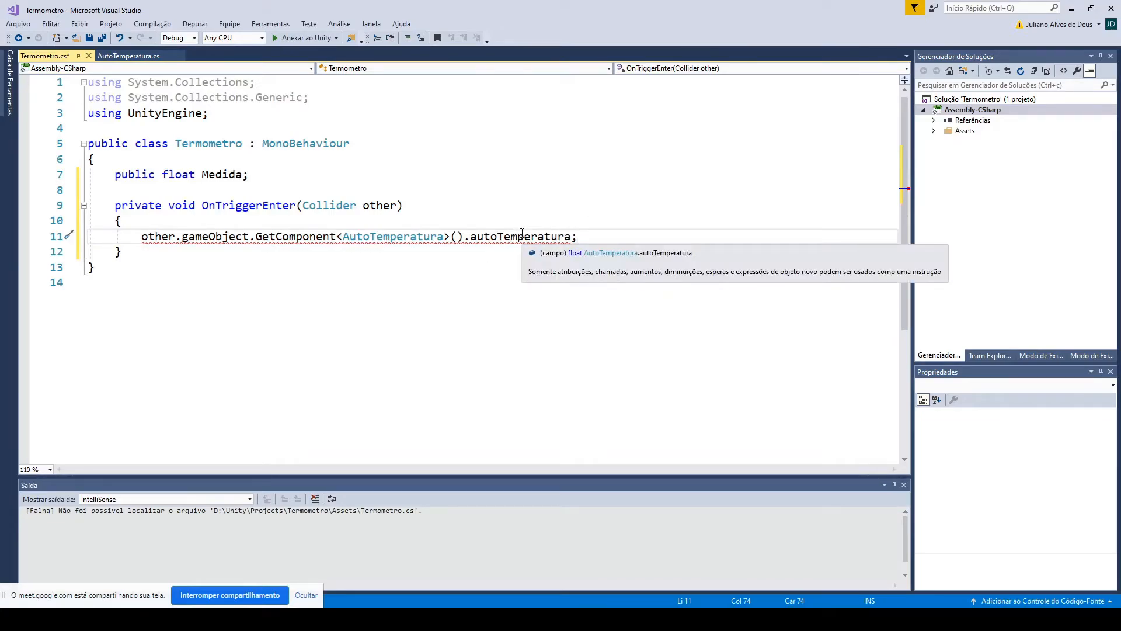
pyautogui.press('Home')
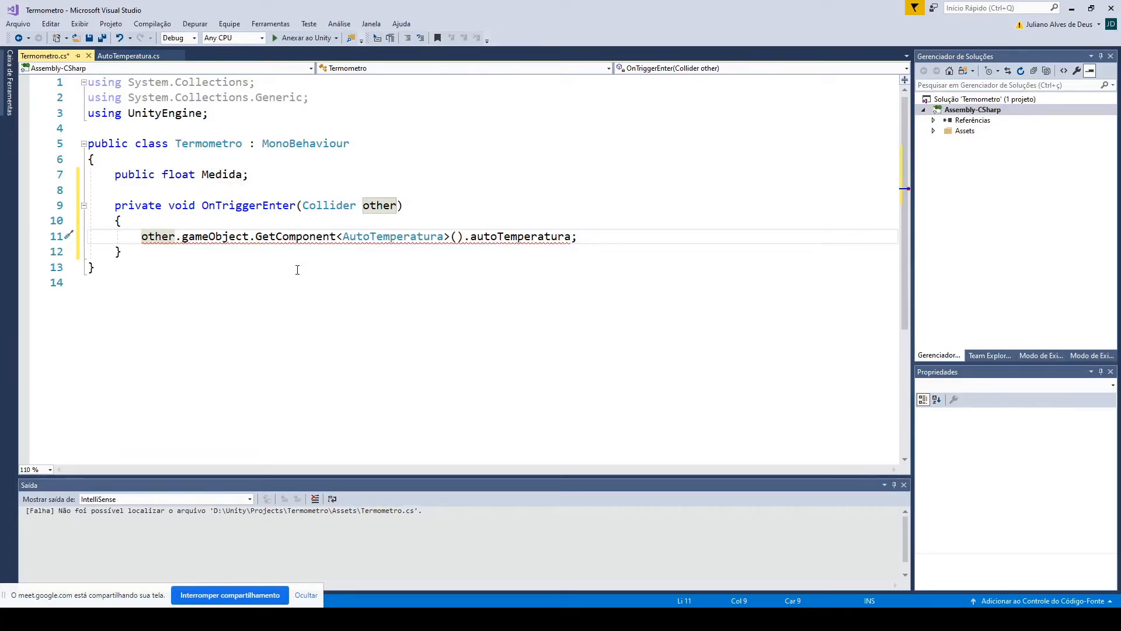
pyautogui.write('Medida =')
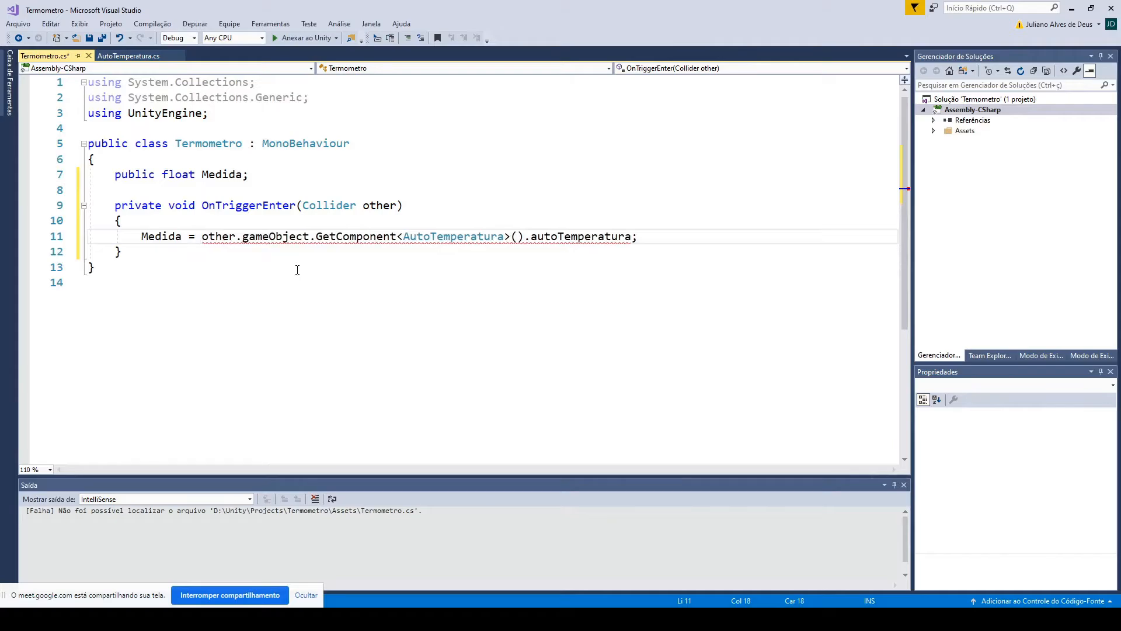
pyautogui.click(640, 235)
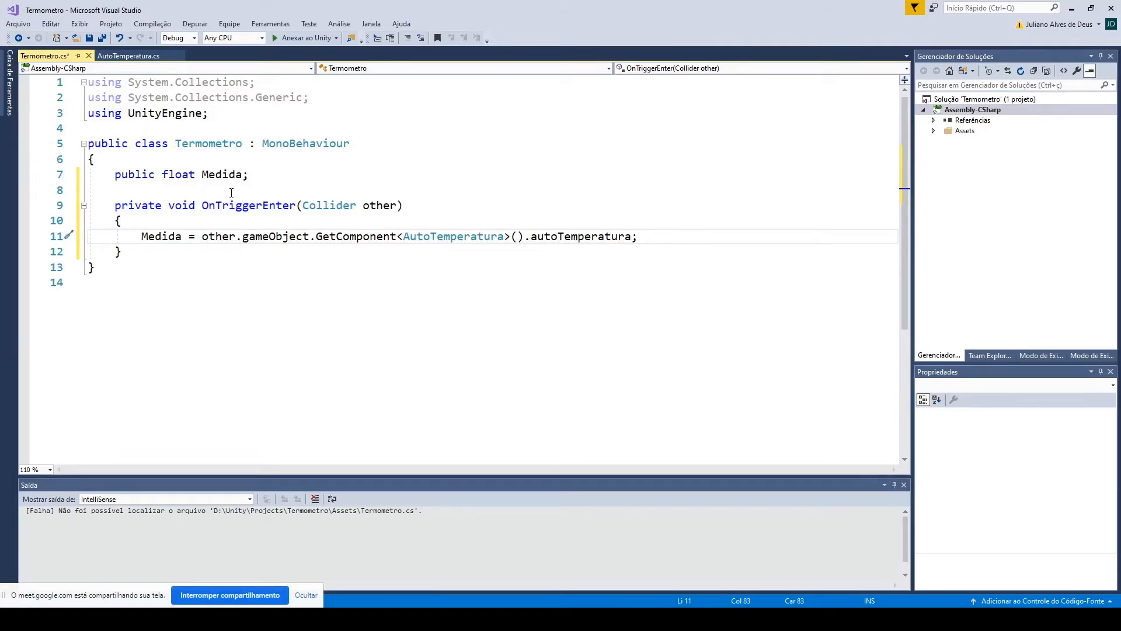
pyautogui.moveTo(201, 175); pyautogui.dragTo(244, 174)
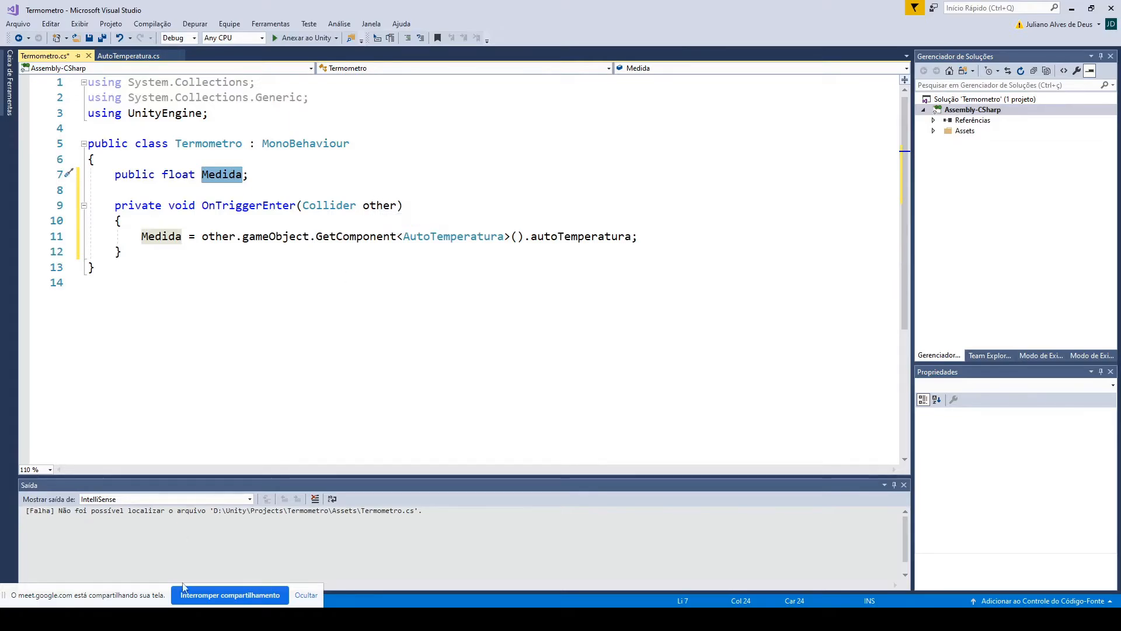
# Step: In Unity, move the Termometro cylinder until its collider overlaps the blue cube, and select the cube
pyautogui.click(210, 618)
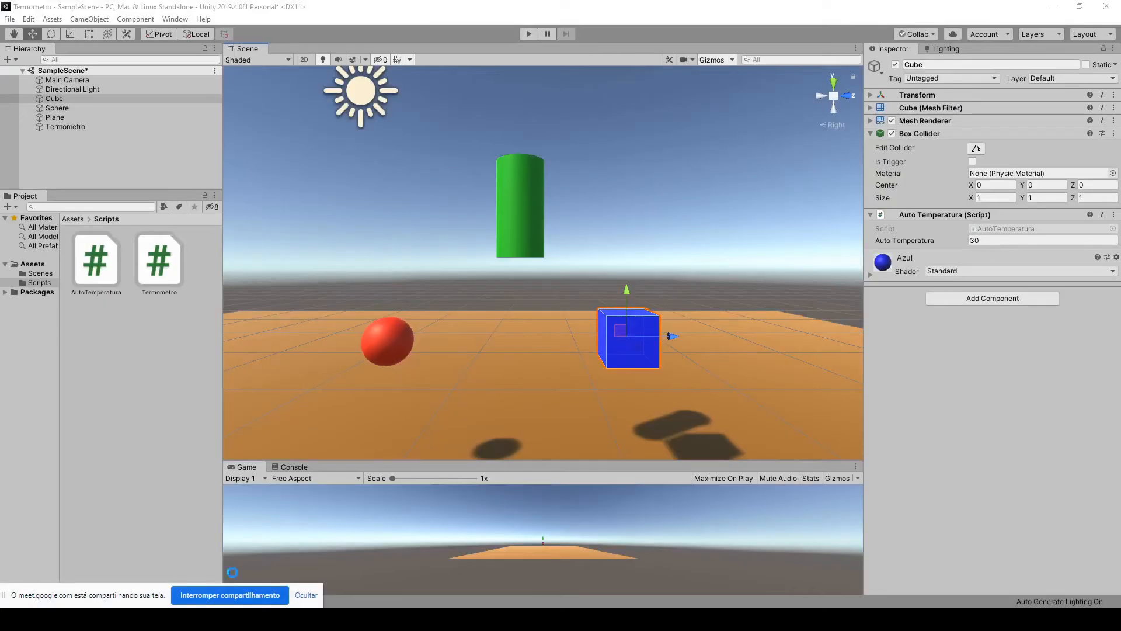
pyautogui.click(534, 215)
pyautogui.moveTo(572, 211); pyautogui.dragTo(642, 212)
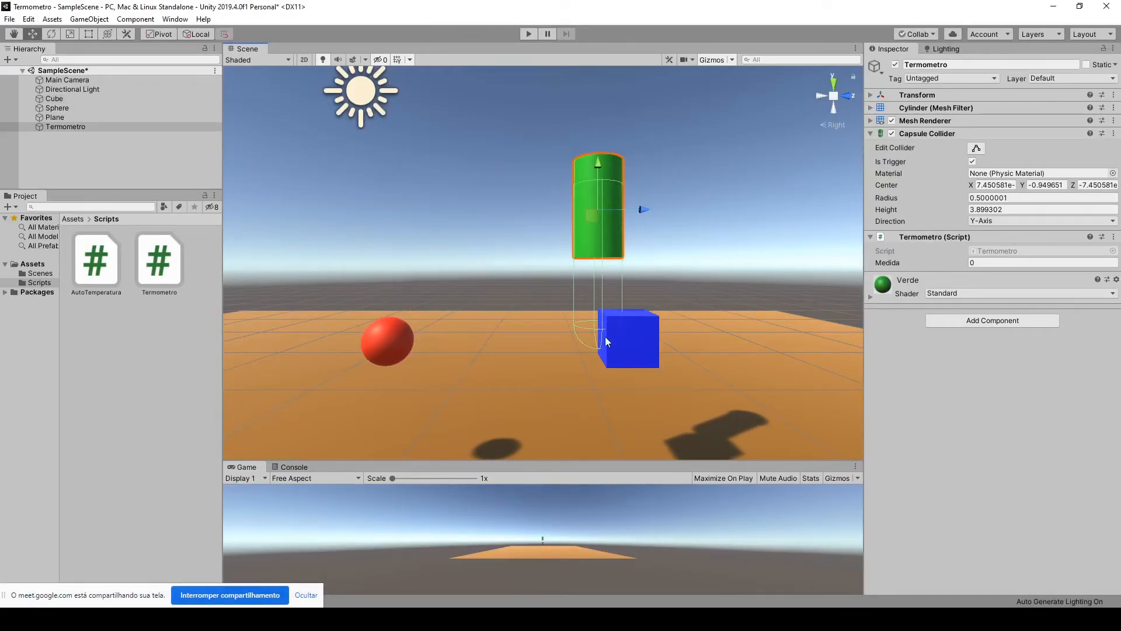
pyautogui.click(636, 345)
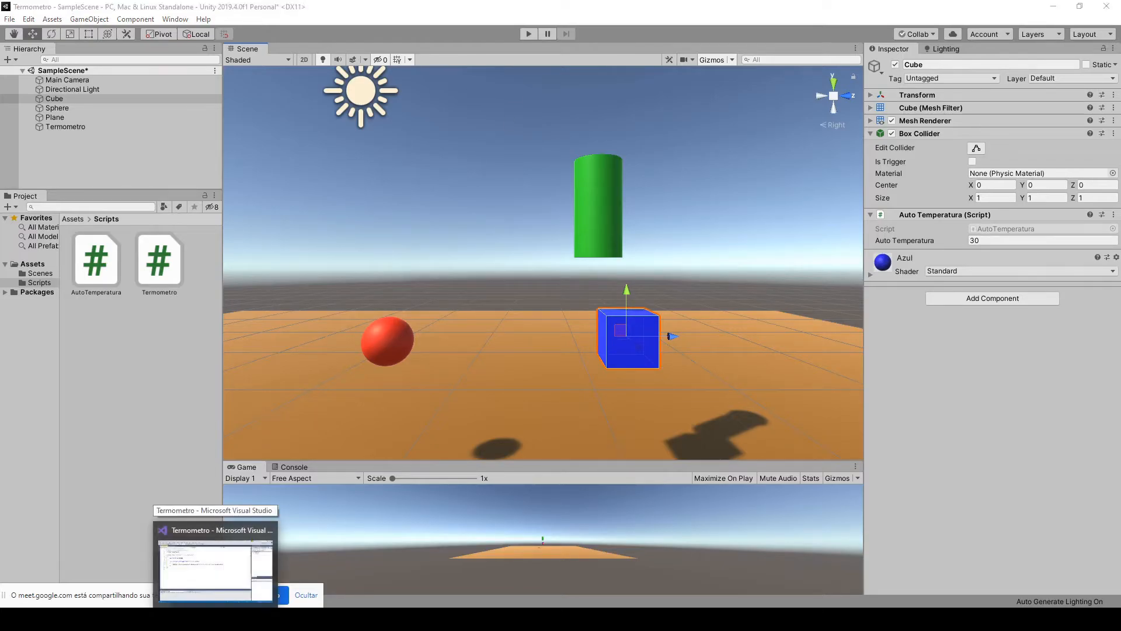
# Step: In Visual Studio, save Termometro.cs and rename the autoTemperatura float in AutoTemperatura.cs as temperatura
pyautogui.click(213, 561)
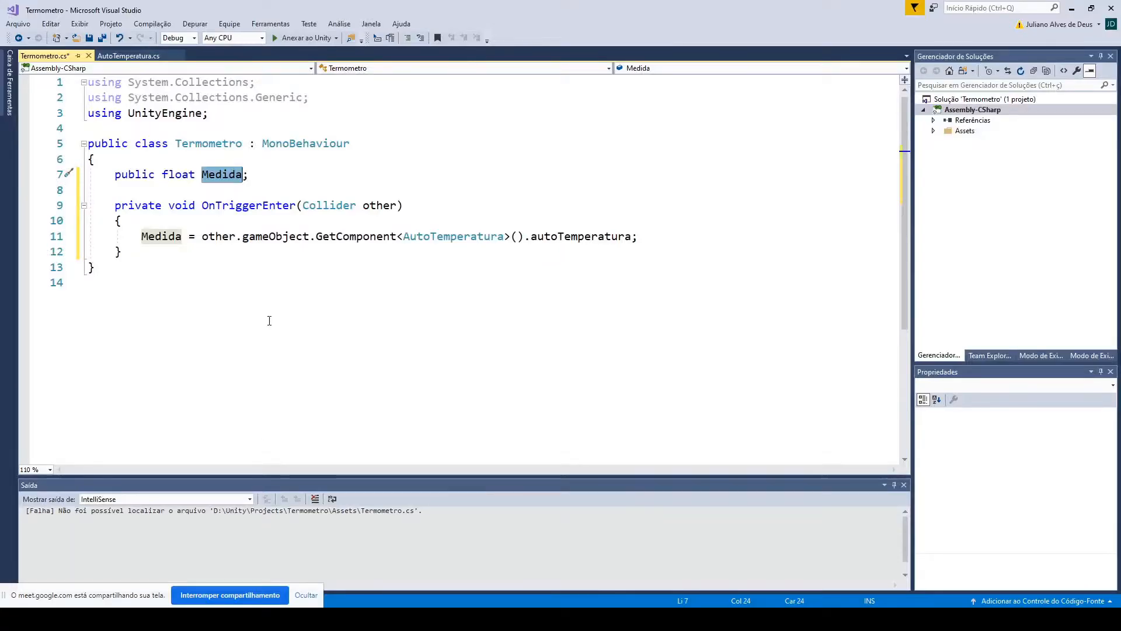
pyautogui.click(89, 37)
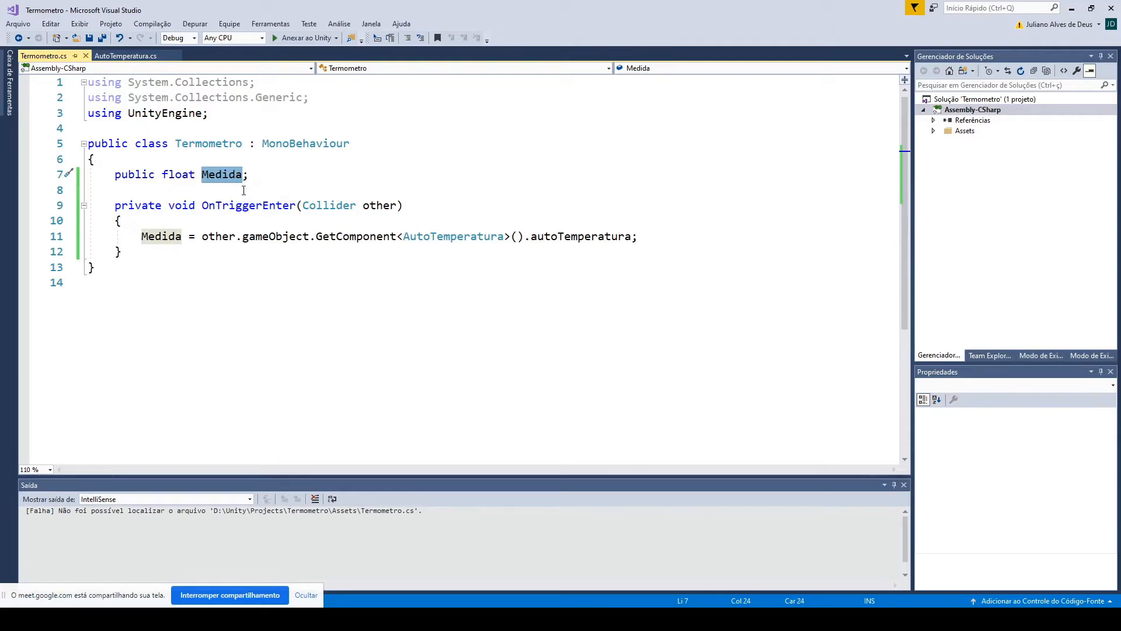
pyautogui.click(126, 56)
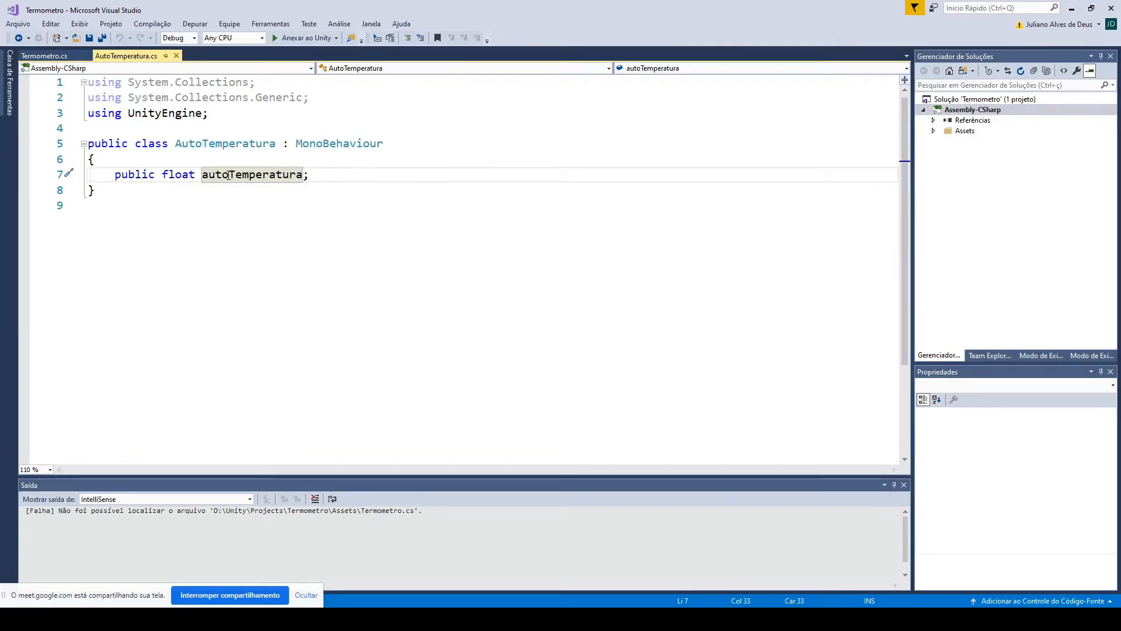
pyautogui.moveTo(203, 177); pyautogui.dragTo(305, 175)
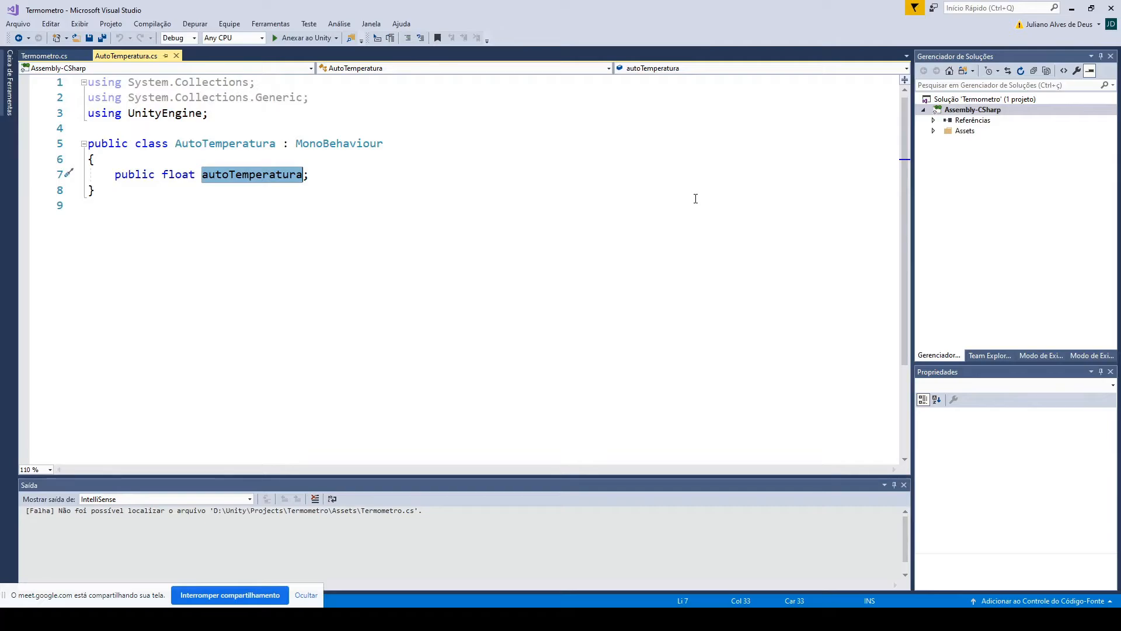
pyautogui.write('temperatur')
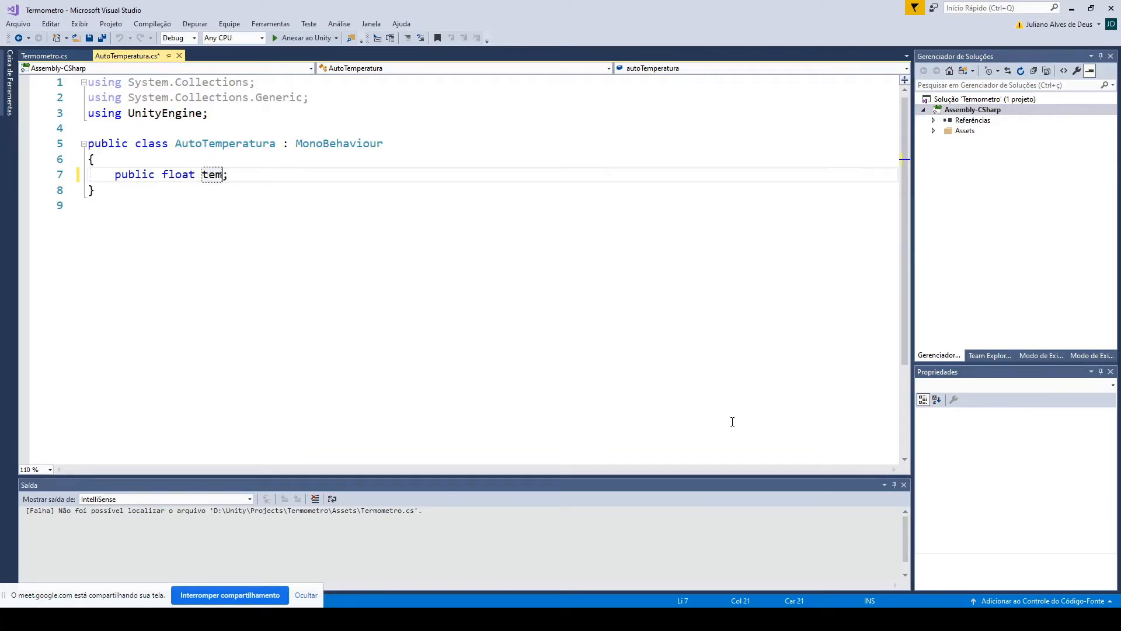
pyautogui.write('a')
pyautogui.press('End')
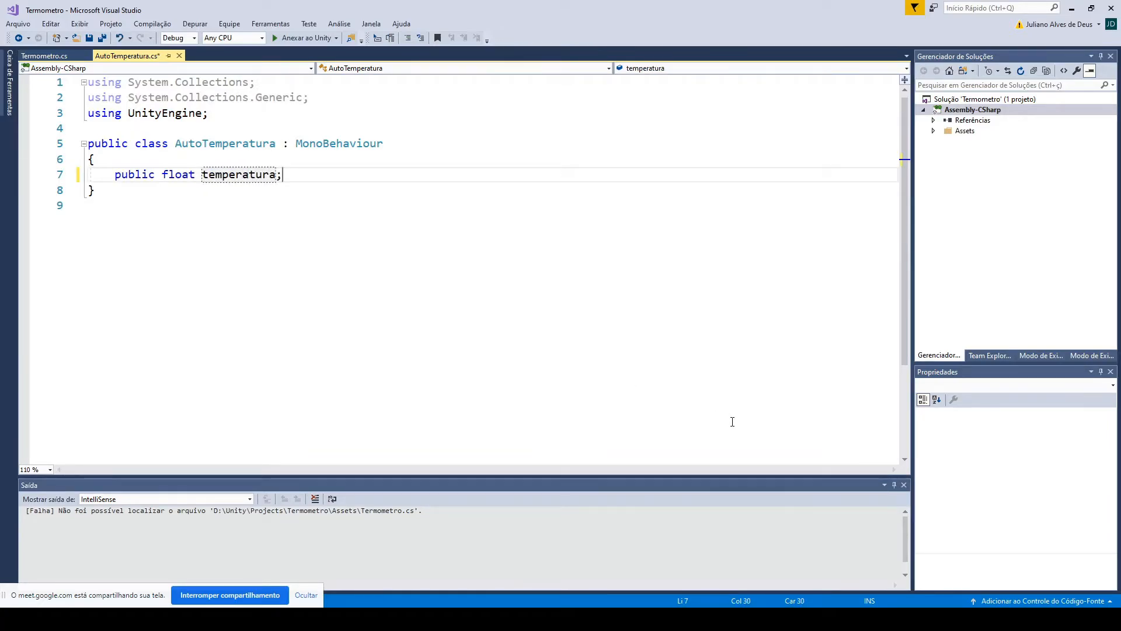
# Step: Save AutoTemperatura.cs, change the field read in Termometro.cs's OnTriggerEnter from autoTemperatura to temperatura, and save that script
pyautogui.click(89, 38)
pyautogui.hotkey('ctrl', 'Tab')
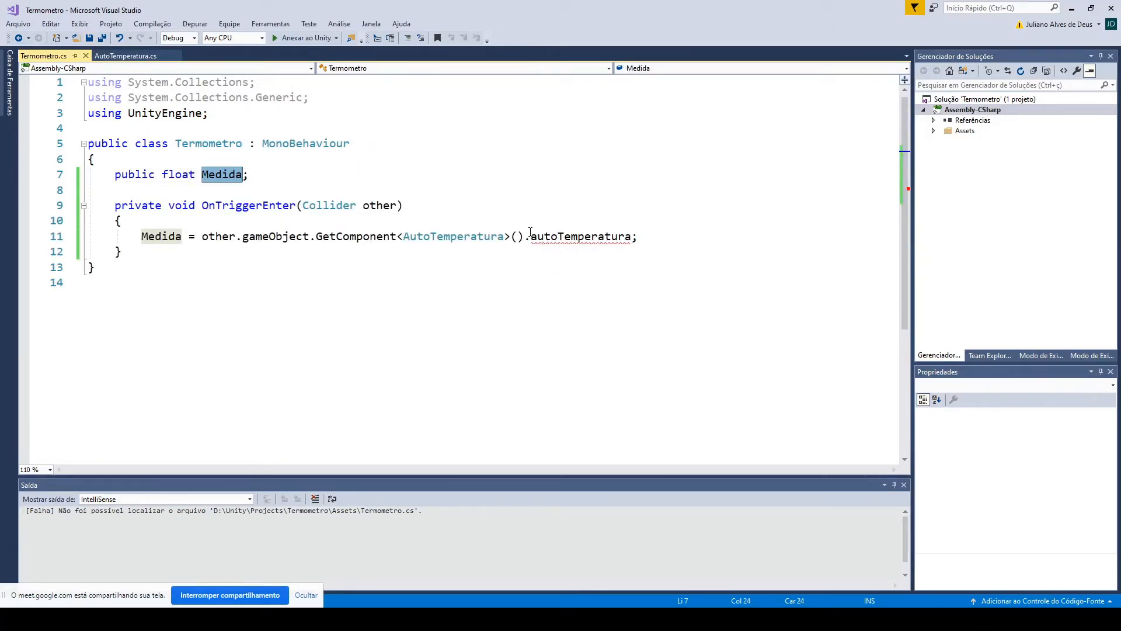
pyautogui.moveTo(531, 236); pyautogui.dragTo(569, 235)
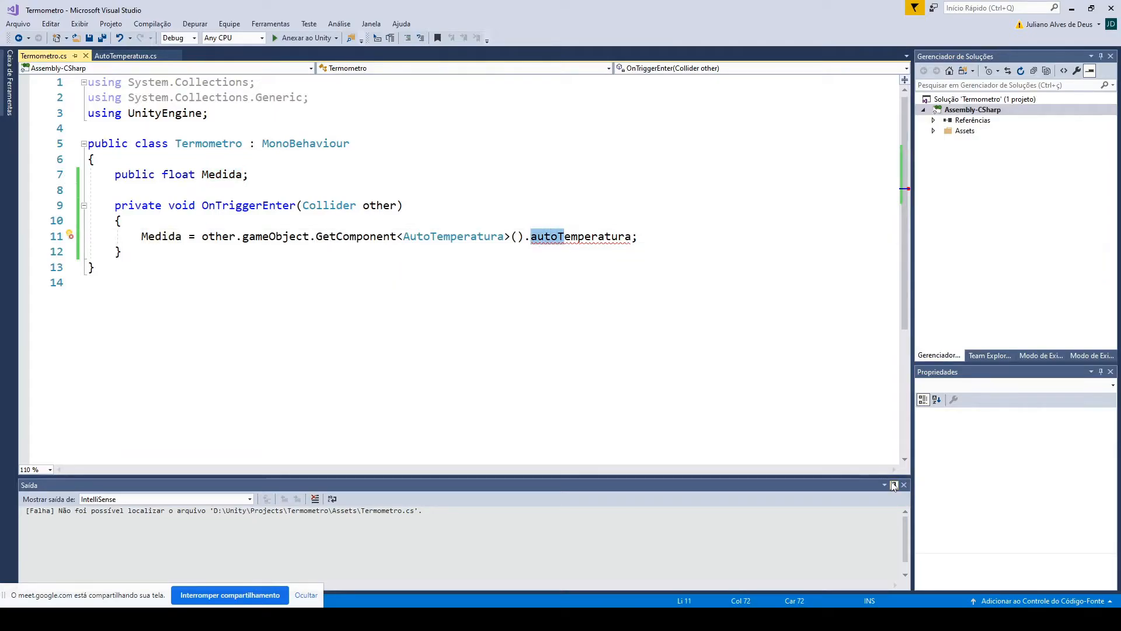
pyautogui.write('t')
pyautogui.click(670, 328)
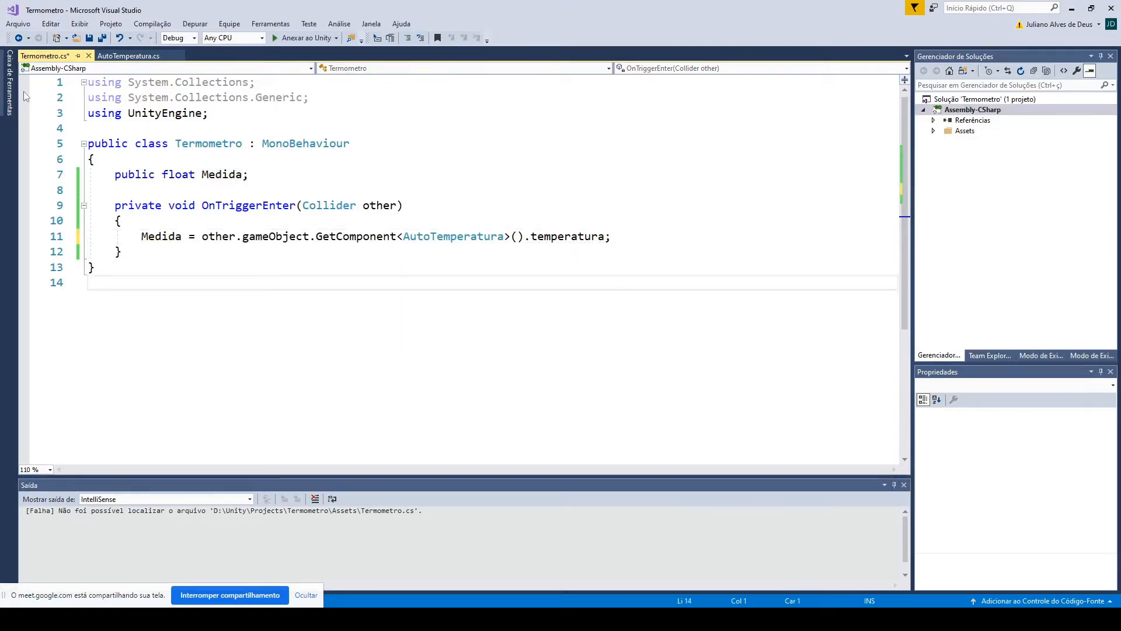
pyautogui.hotkey('ctrl', 's')
# Step: In Unity, move the Termometro cylinder to between the red sphere and the blue cube, and briefly review the Termometro.cs code
pyautogui.click(201, 617)
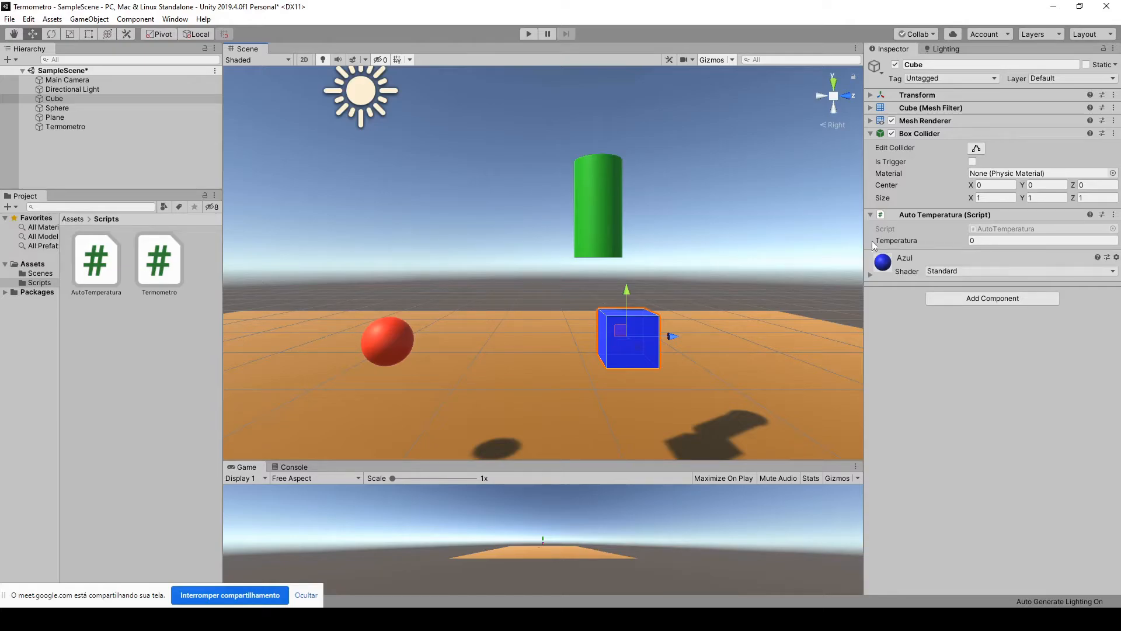
pyautogui.click(611, 207)
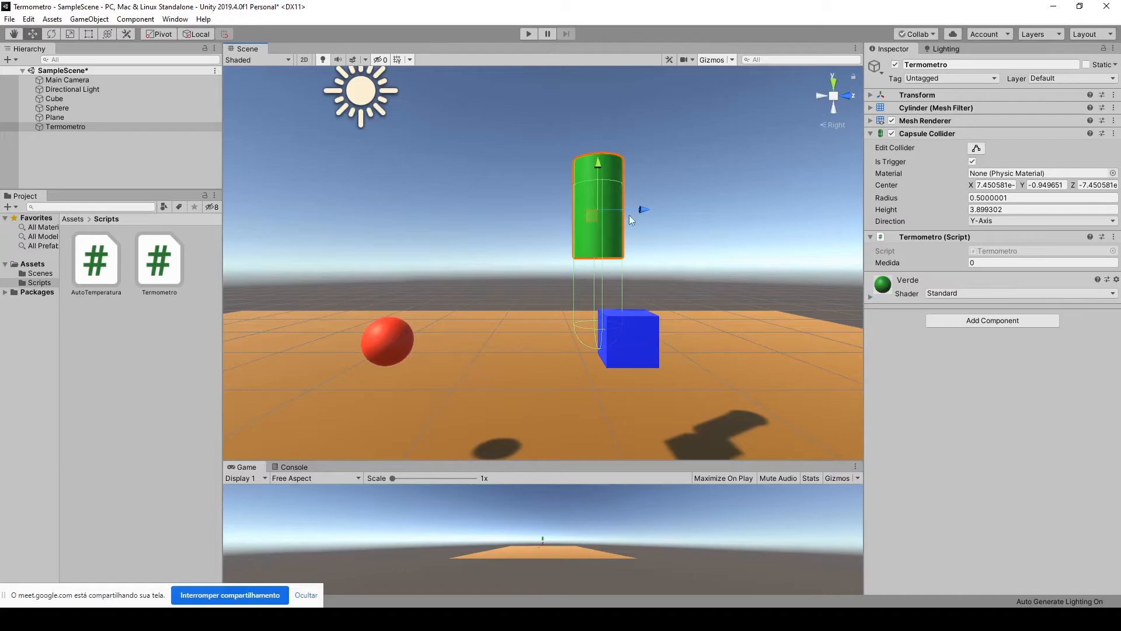
pyautogui.moveTo(645, 210); pyautogui.dragTo(570, 226)
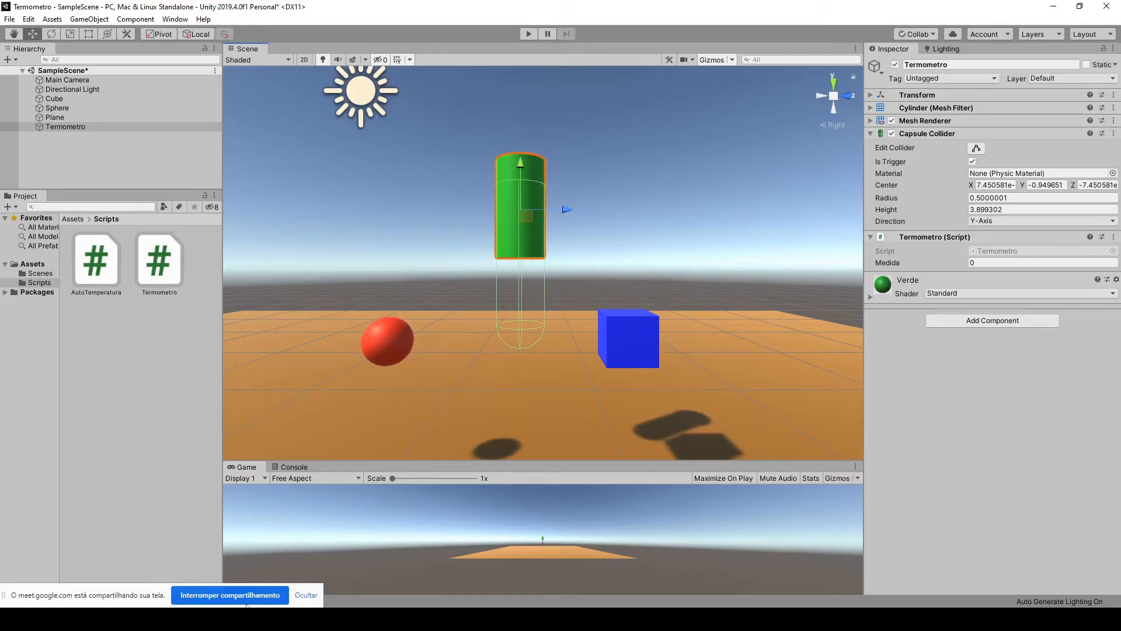
pyautogui.hotkey('alt', 'Tab')
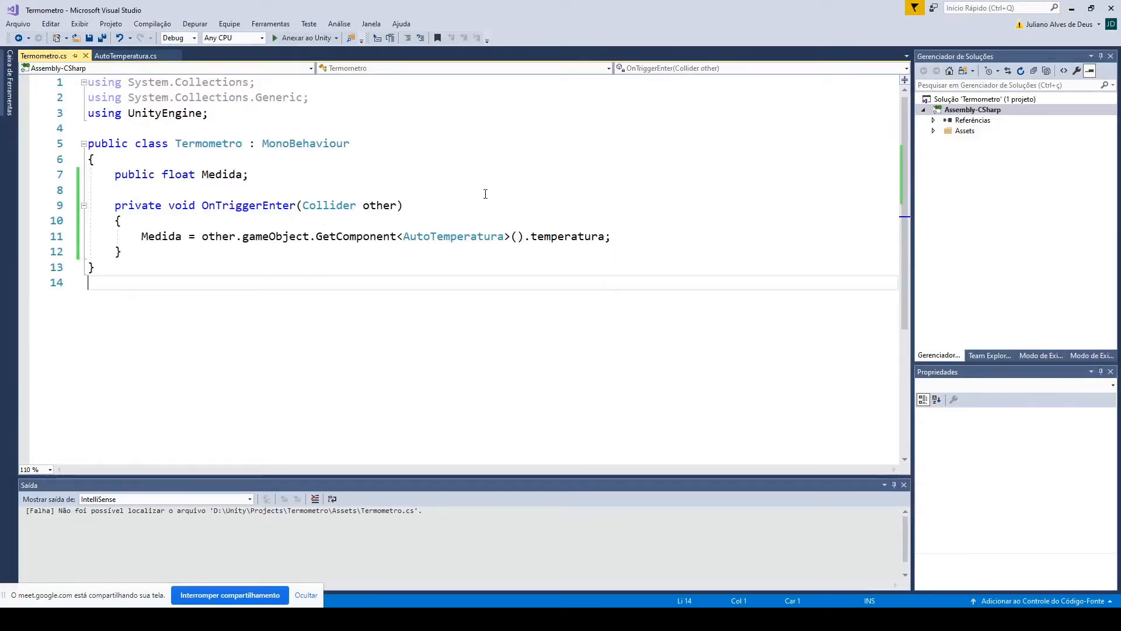
pyautogui.hotkey('alt', 'Tab')
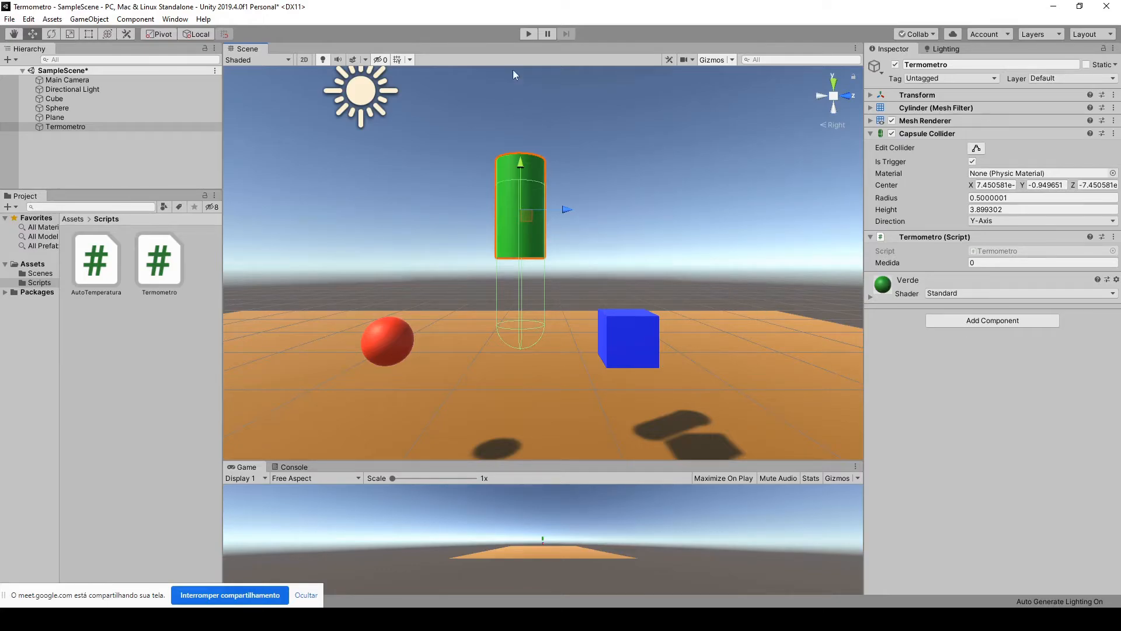
# Step: Run the scene, move the Termometro cylinder into the blue cube to test the Medida field, and stop playback
pyautogui.click(529, 34)
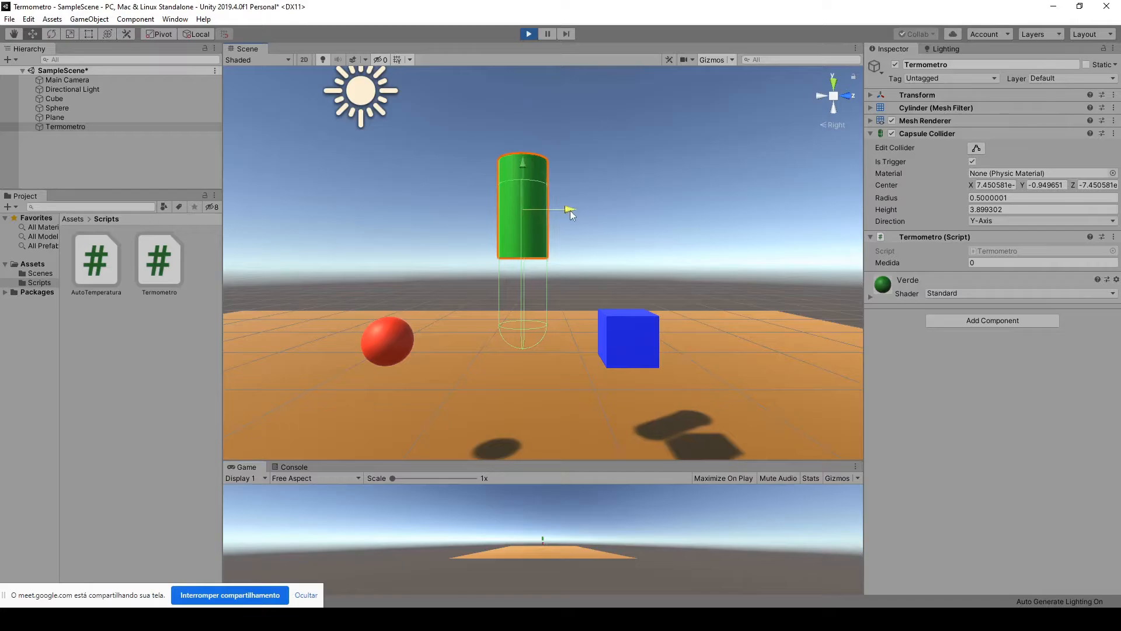
pyautogui.moveTo(570, 209); pyautogui.dragTo(637, 209)
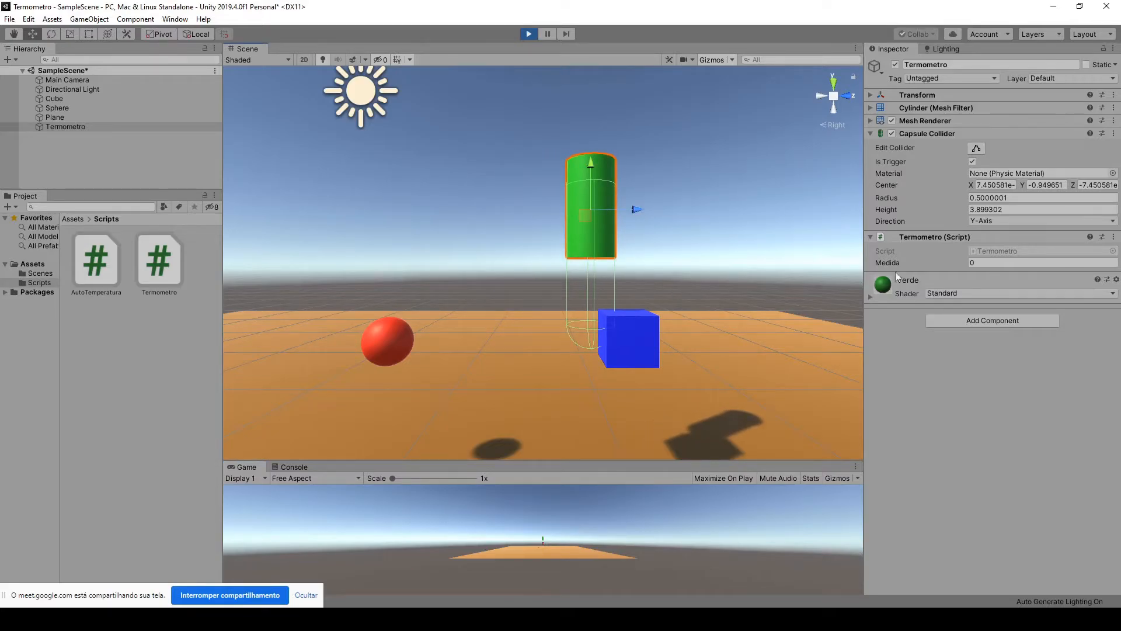
pyautogui.click(533, 34)
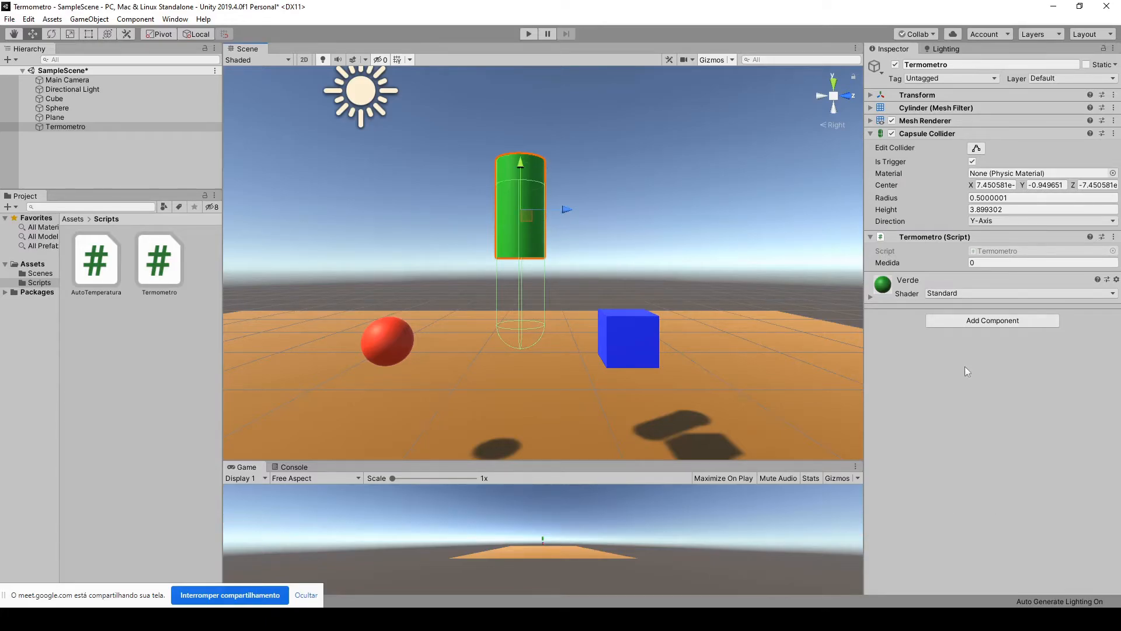
# Step: Add a Rigidbody component to the Termometro cylinder, test-run the scene briefly, and enable Is Kinematic on the Rigidbody
pyautogui.click(1011, 327)
pyautogui.write('rigid')
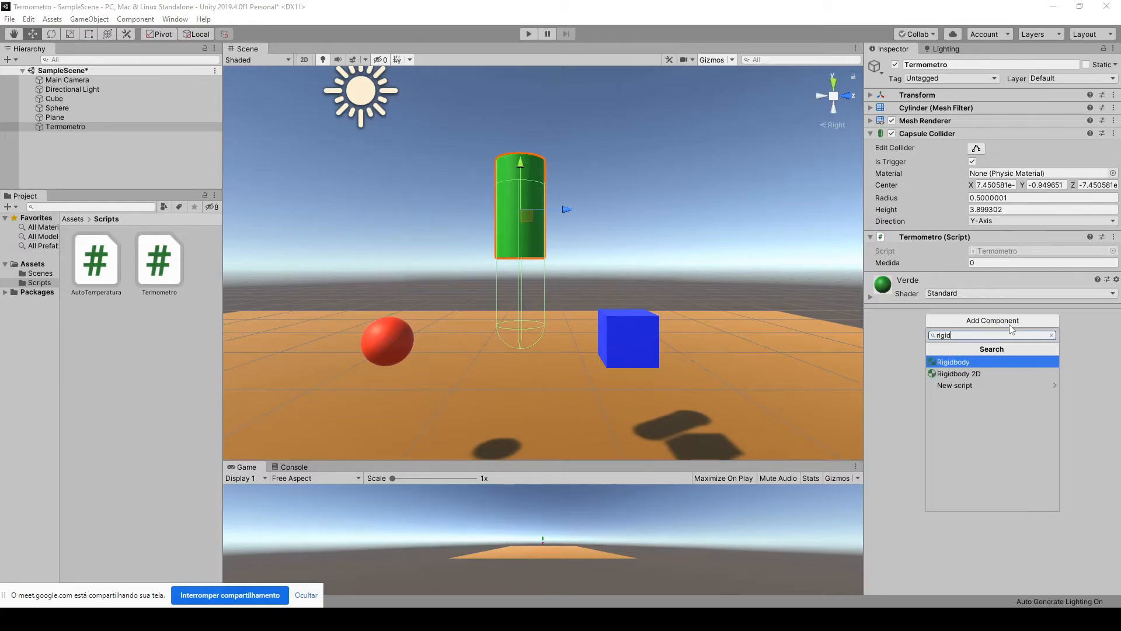
pyautogui.press('Return')
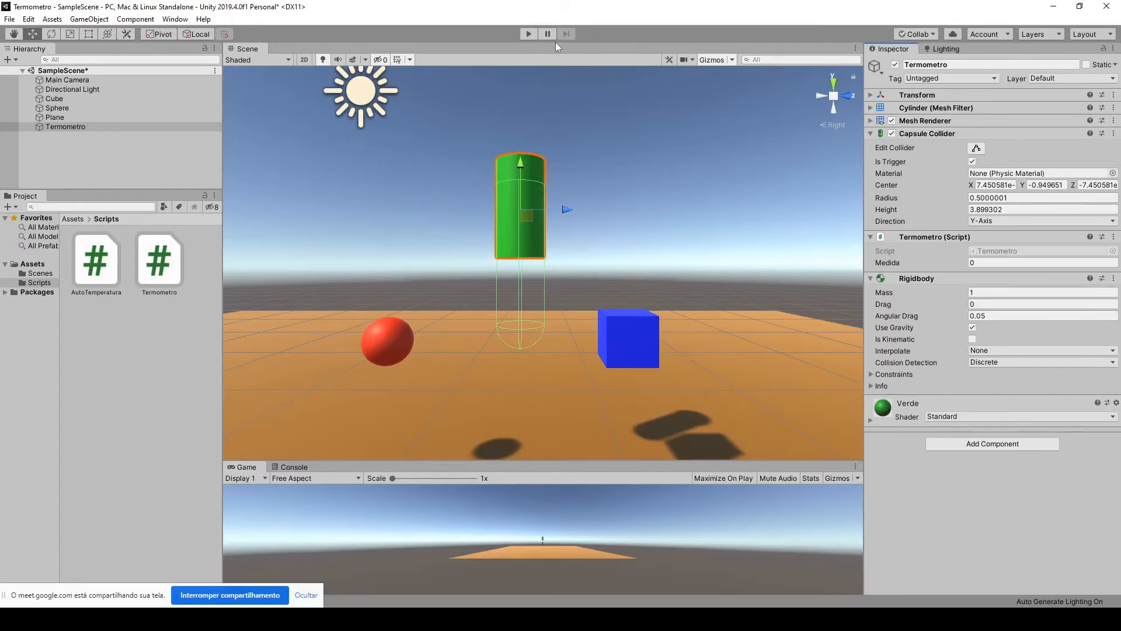
pyautogui.click(533, 34)
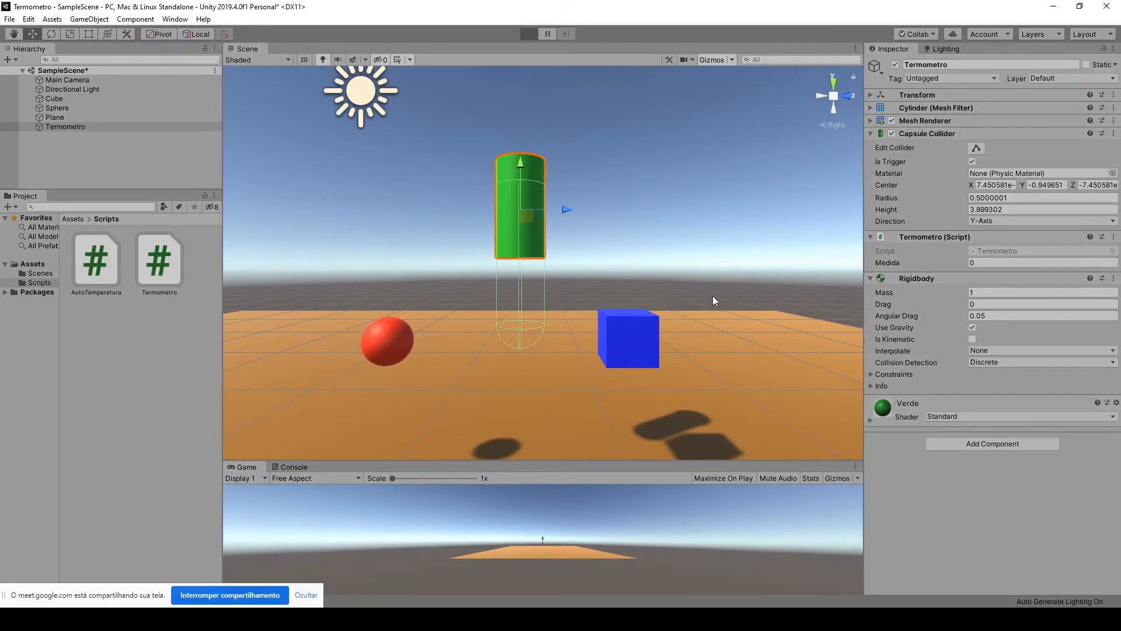
pyautogui.click(529, 34)
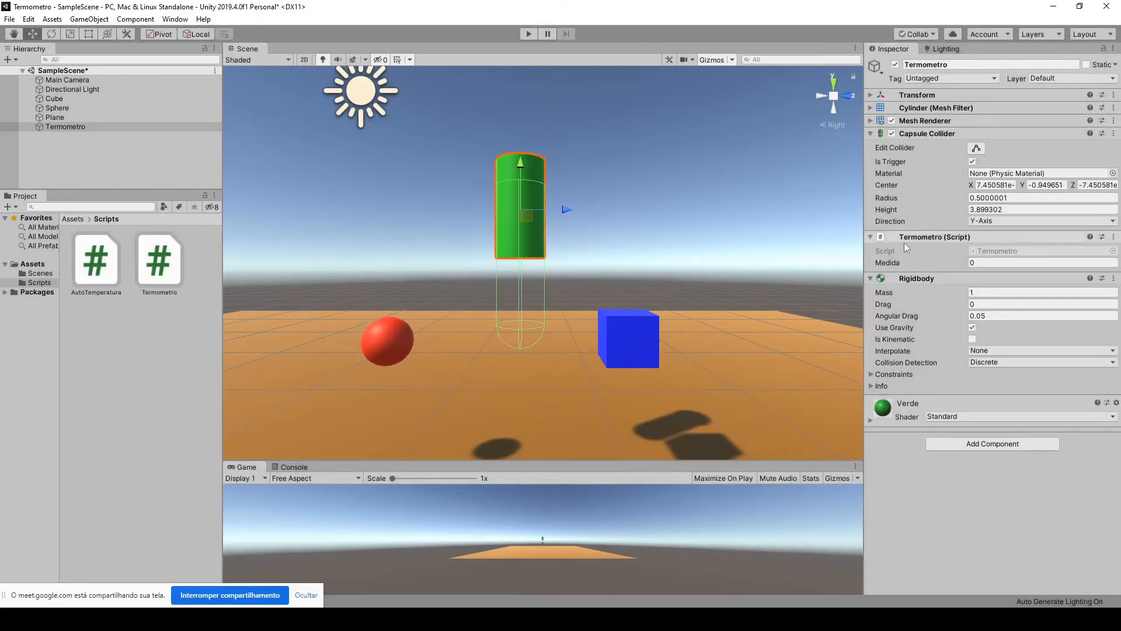
pyautogui.click(948, 345)
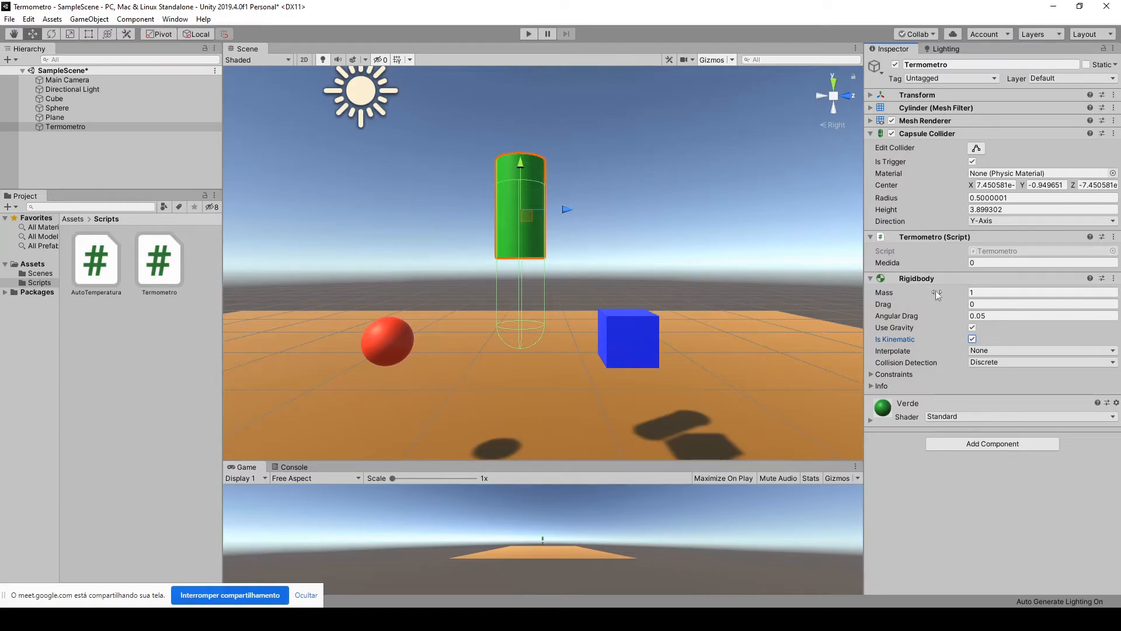
# Step: Run the scene, move the Termometro over the blue cube, inspect the cube's Temperatura value, and stop playback
pyautogui.click(532, 38)
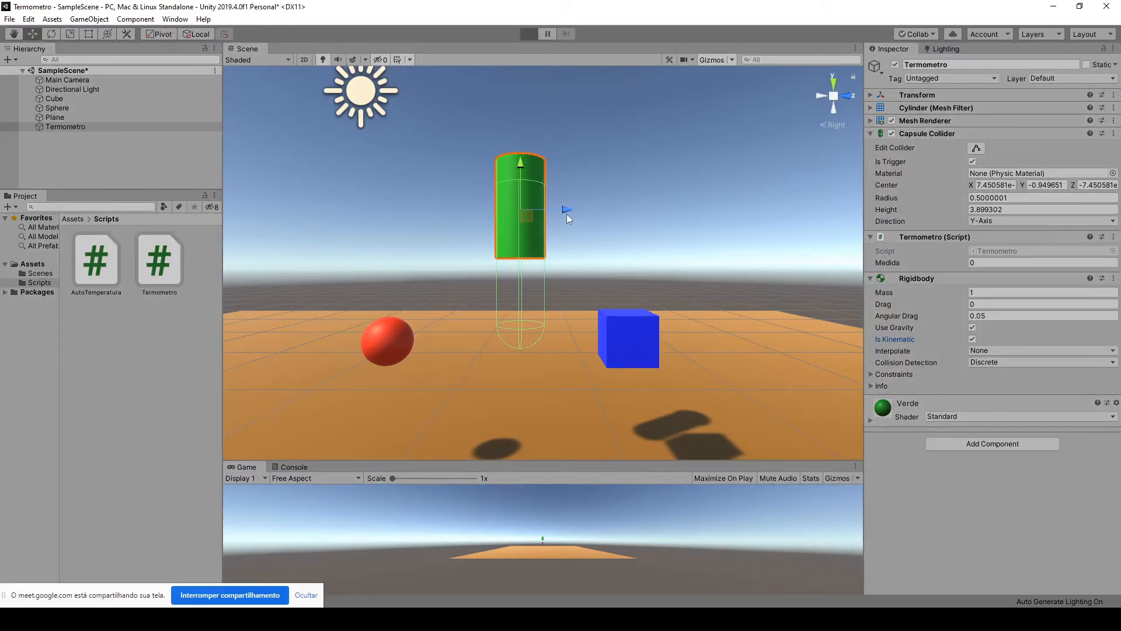
pyautogui.moveTo(567, 213); pyautogui.dragTo(669, 271)
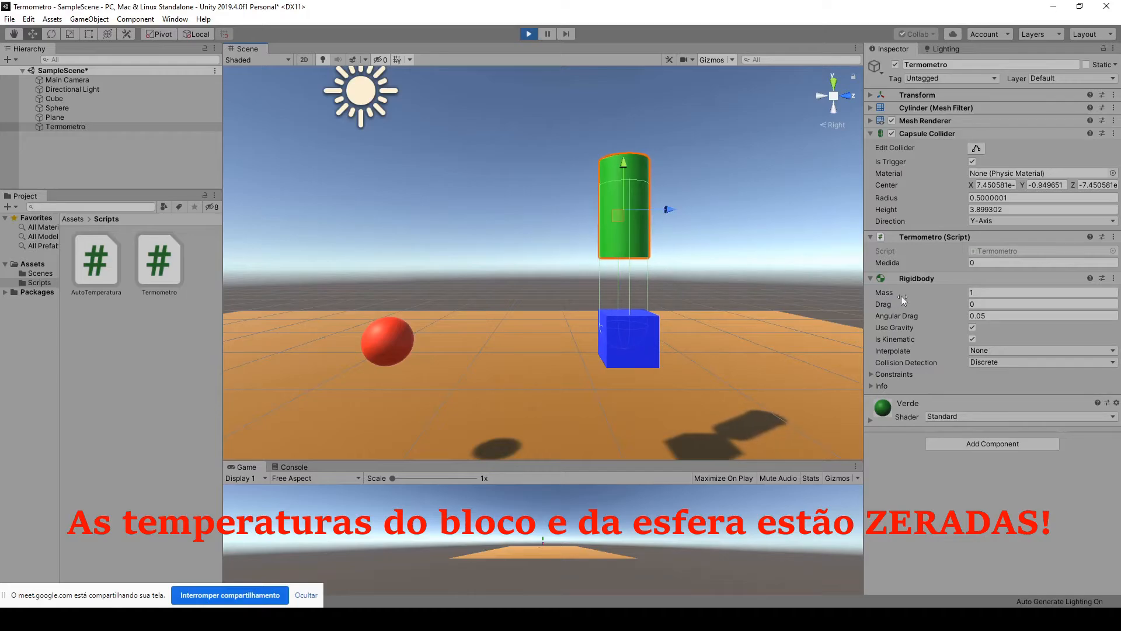
pyautogui.click(622, 360)
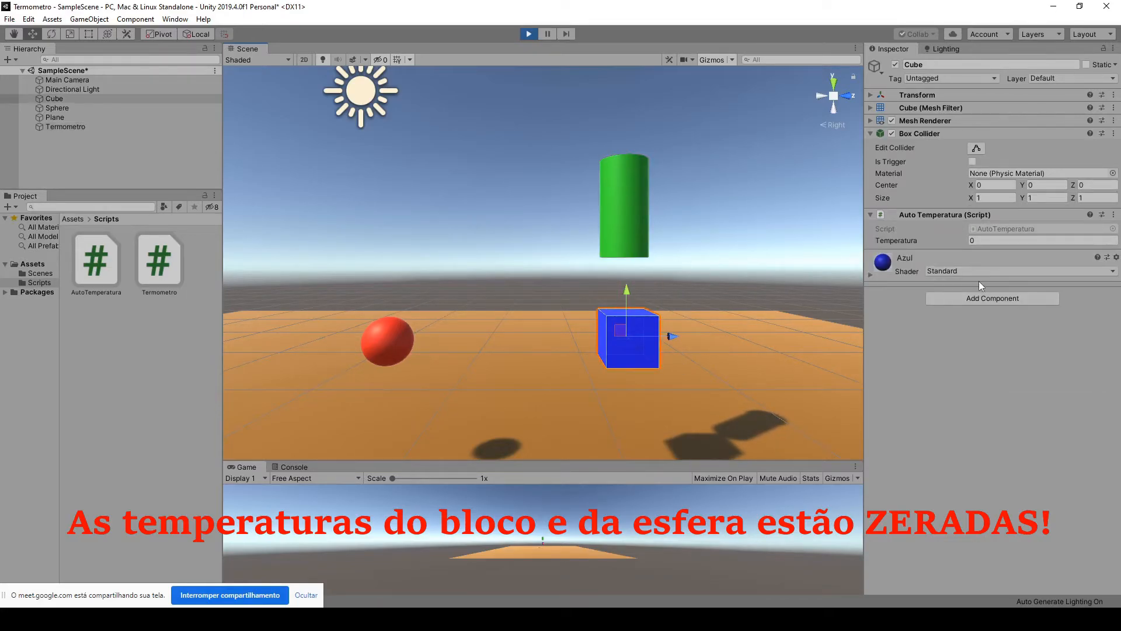
pyautogui.click(527, 33)
# Step: Set the Temperatura of the red sphere to 20 and that of the blue cube to 30
pyautogui.click(399, 340)
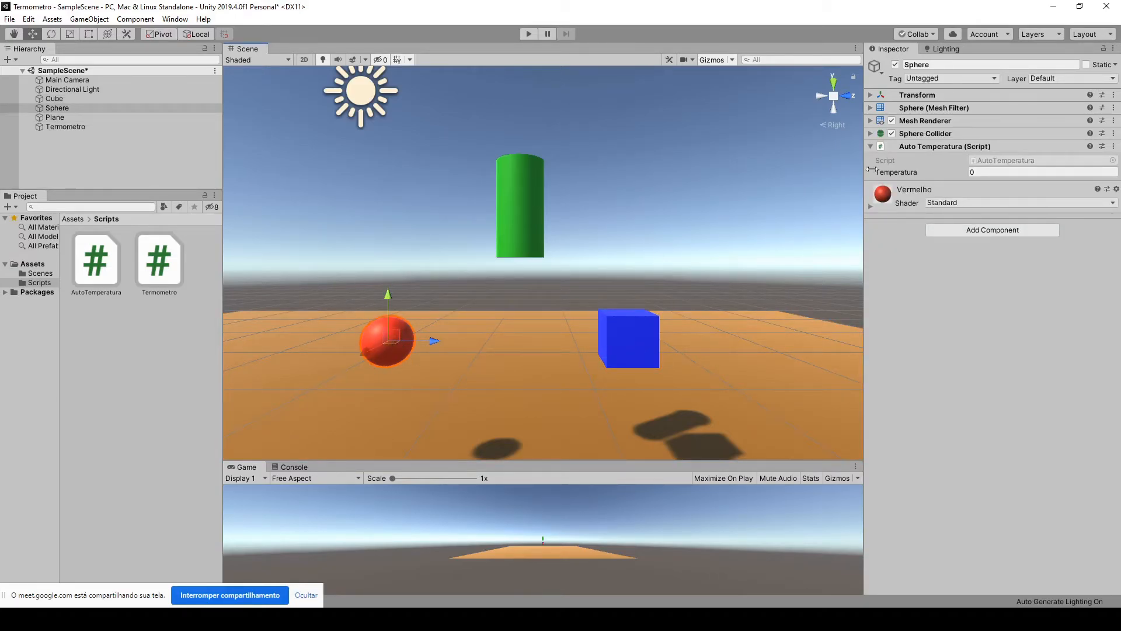
pyautogui.click(897, 171)
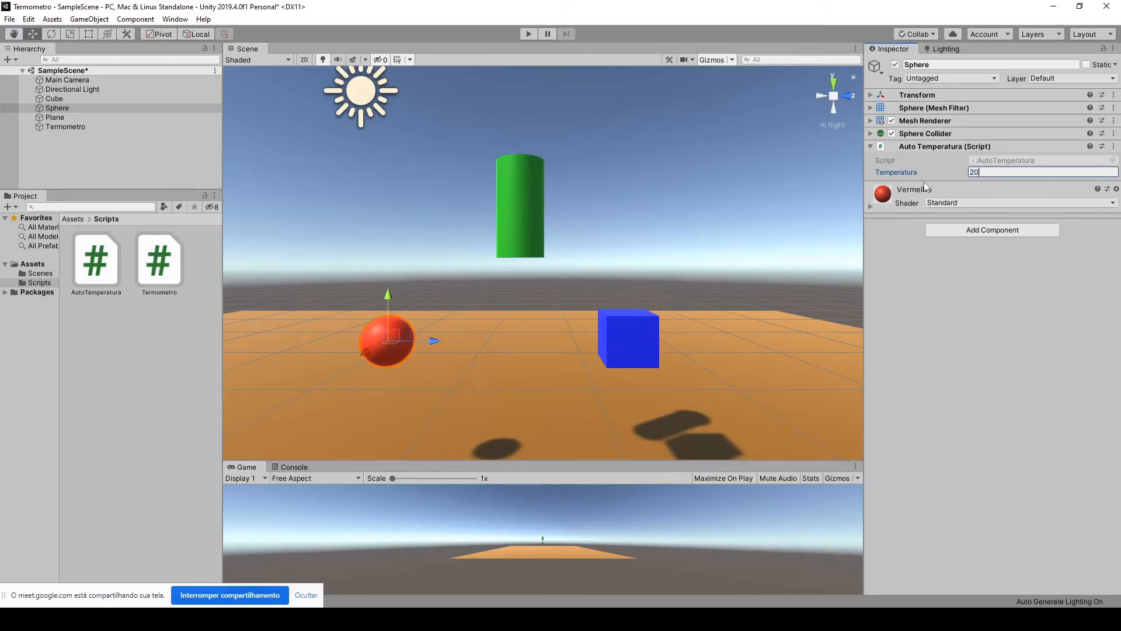
pyautogui.click(396, 387)
pyautogui.click(622, 348)
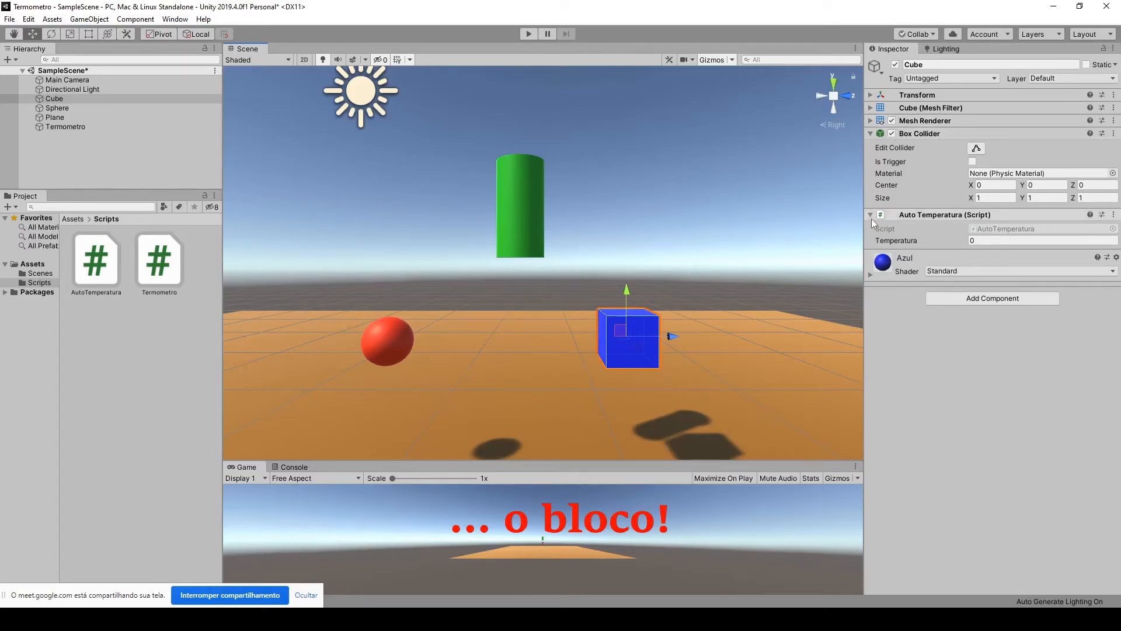
pyautogui.click(950, 245)
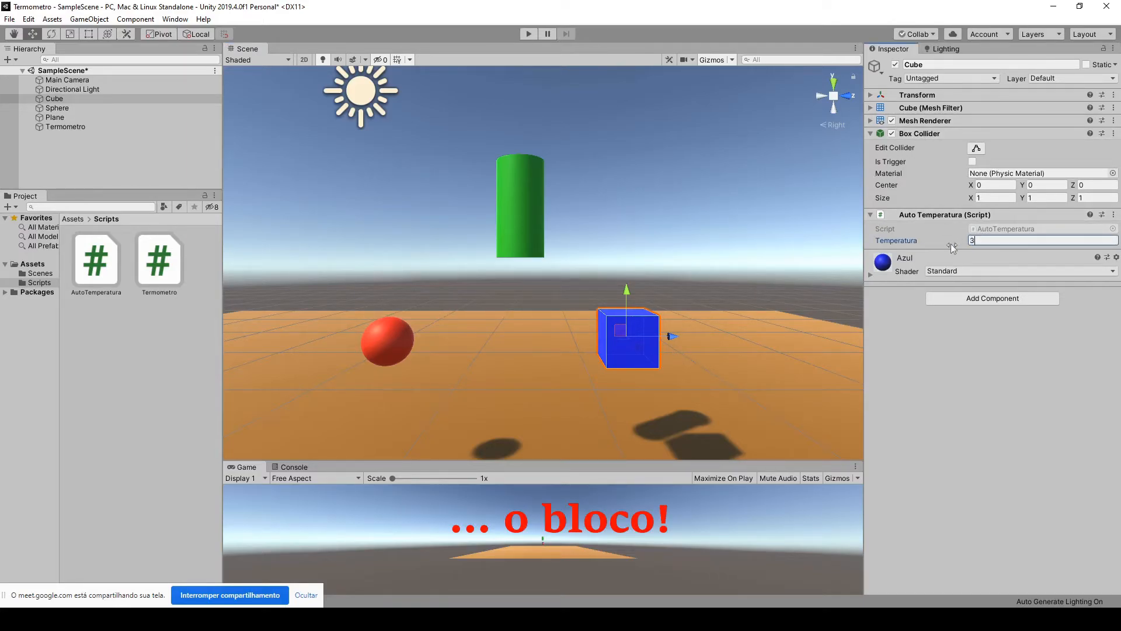
pyautogui.click(575, 178)
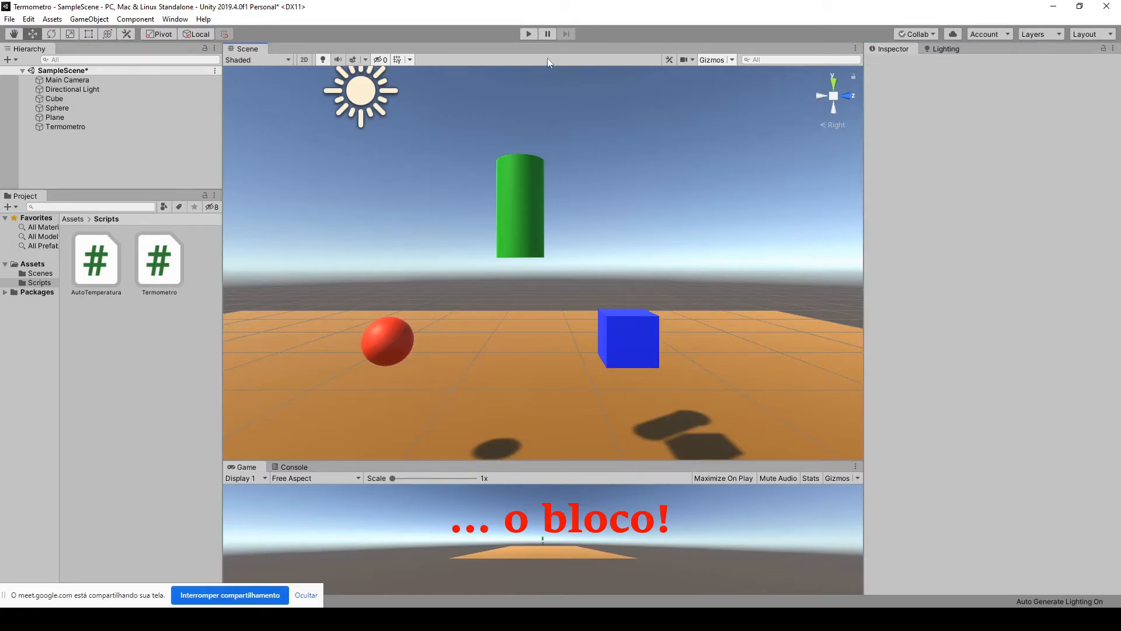
# Step: Run the scene, move the Termometro over the blue cube and the red sphere to check Medida against their temperatures, and stop playback
pyautogui.click(528, 34)
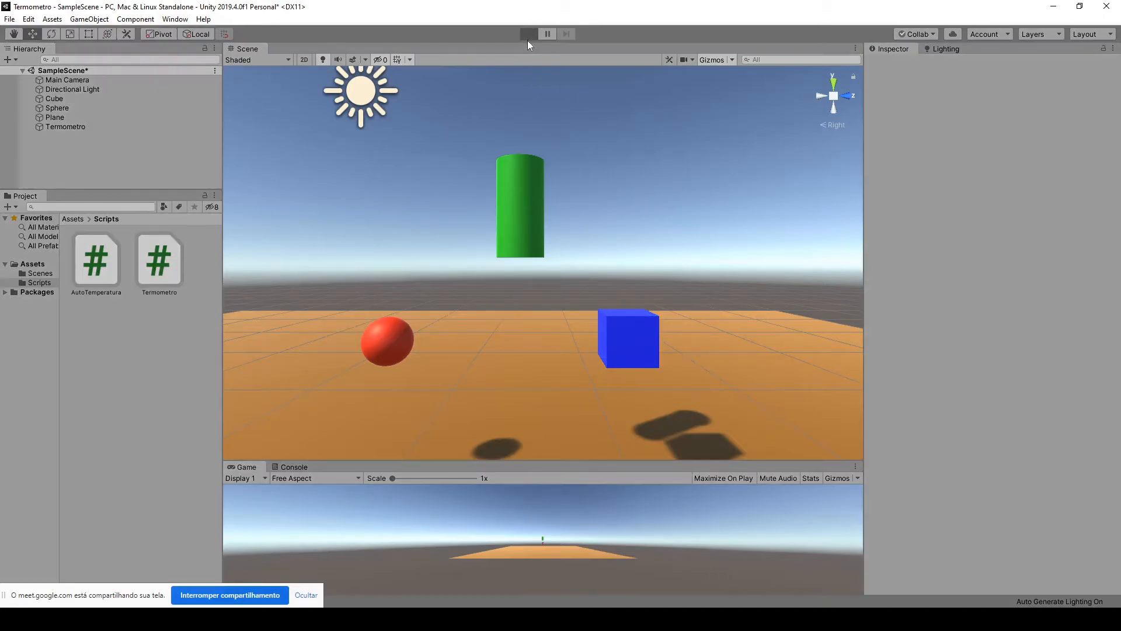
pyautogui.click(524, 208)
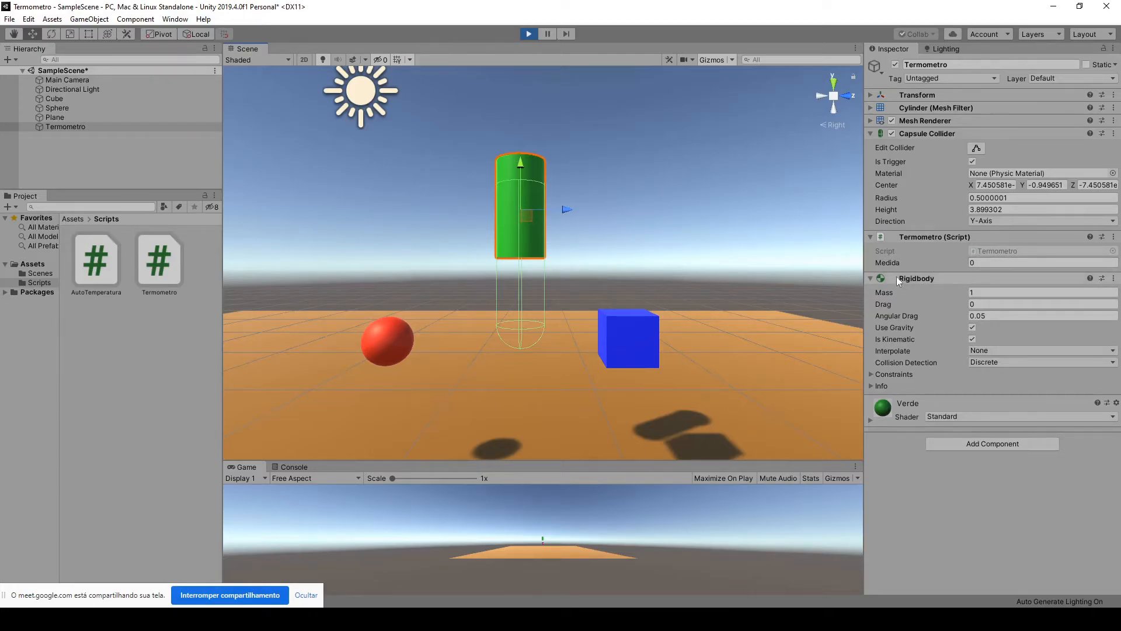
pyautogui.moveTo(569, 212); pyautogui.dragTo(674, 215)
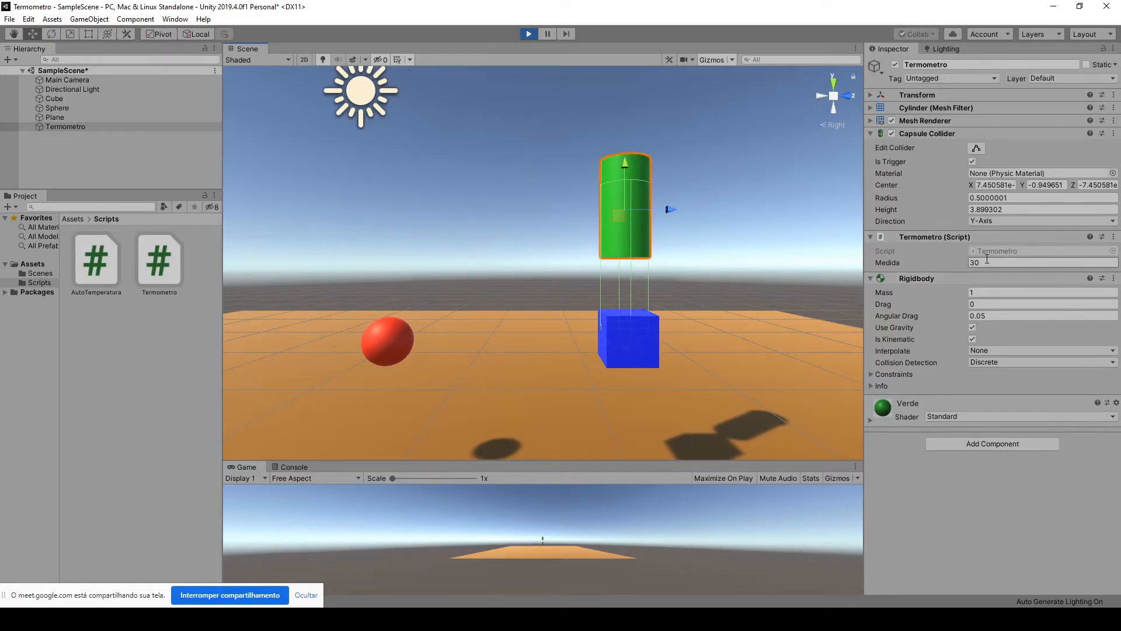
pyautogui.moveTo(671, 210); pyautogui.dragTo(459, 229)
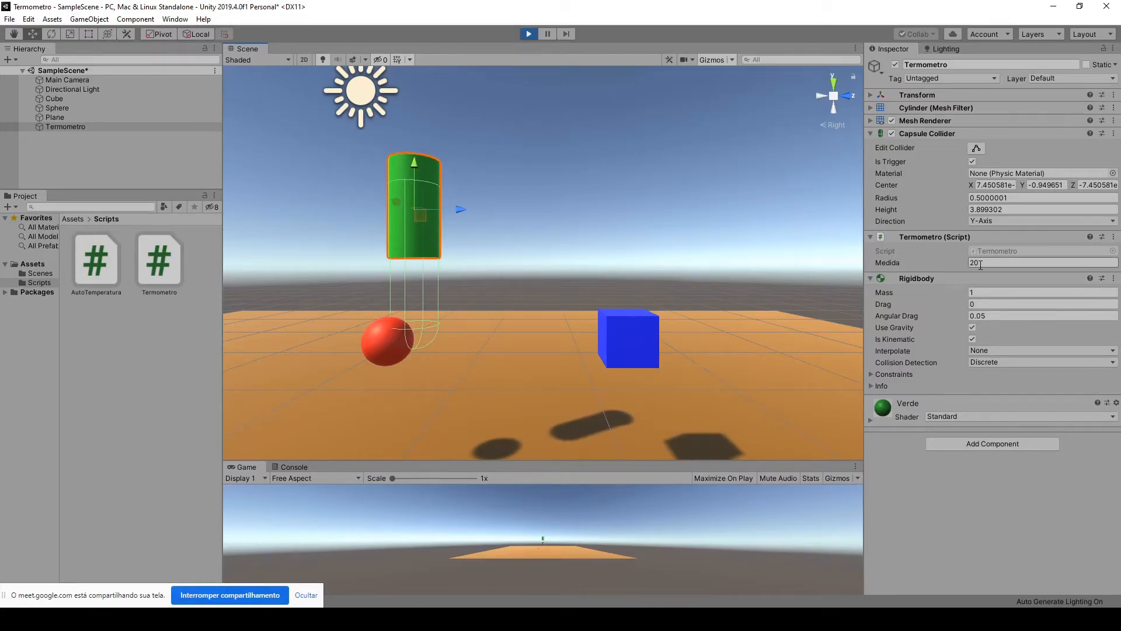
pyautogui.moveTo(462, 217); pyautogui.dragTo(466, 245)
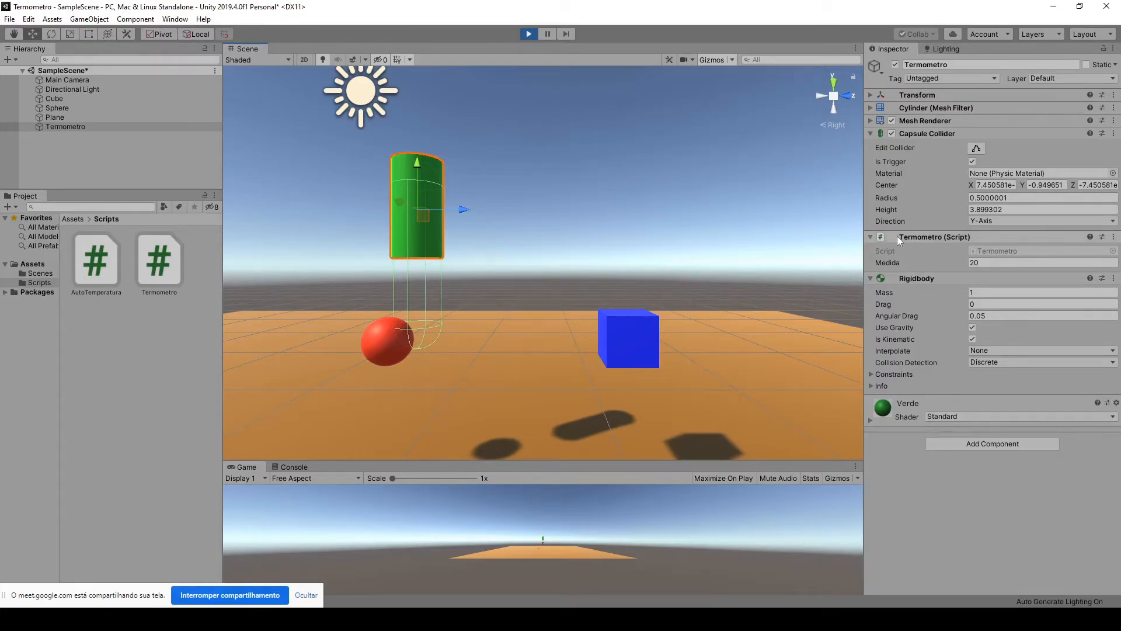
pyautogui.click(645, 331)
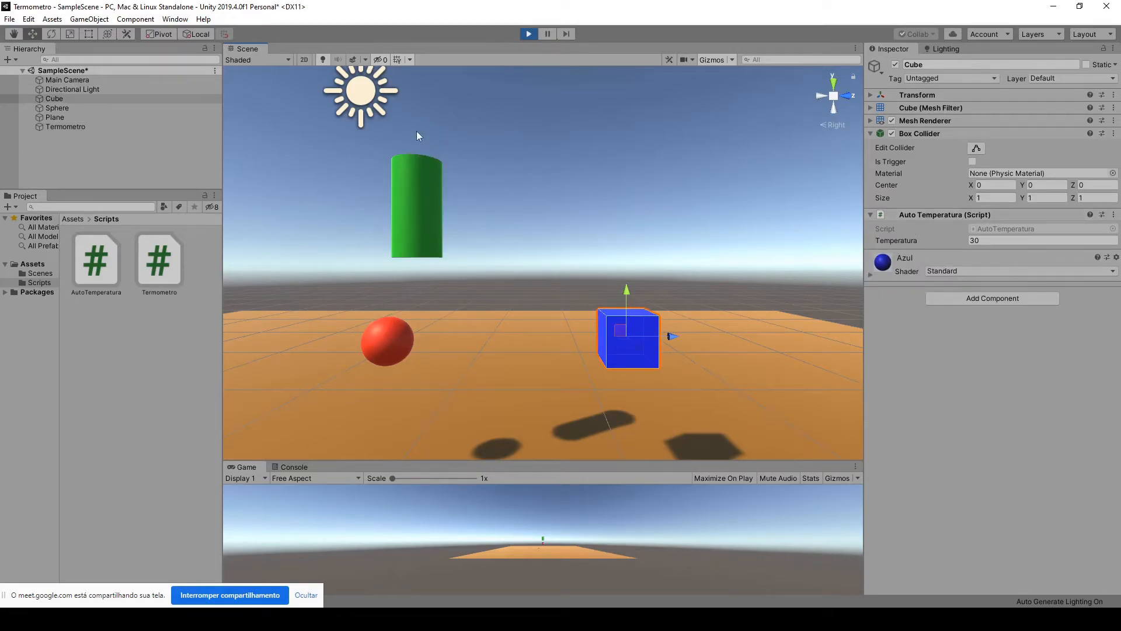
pyautogui.click(415, 240)
pyautogui.moveTo(469, 211); pyautogui.dragTo(532, 207)
pyautogui.click(529, 33)
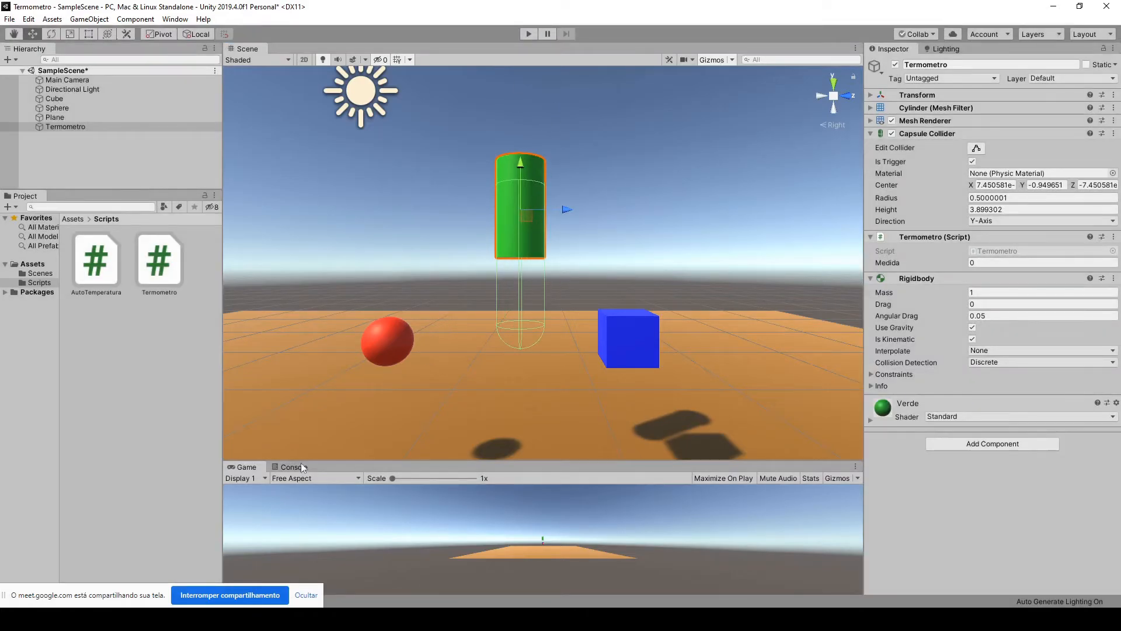
# Step: In Visual Studio, examine the IntelliSense output message about the Termometro.cs file and highlight its file path
pyautogui.click(161, 618)
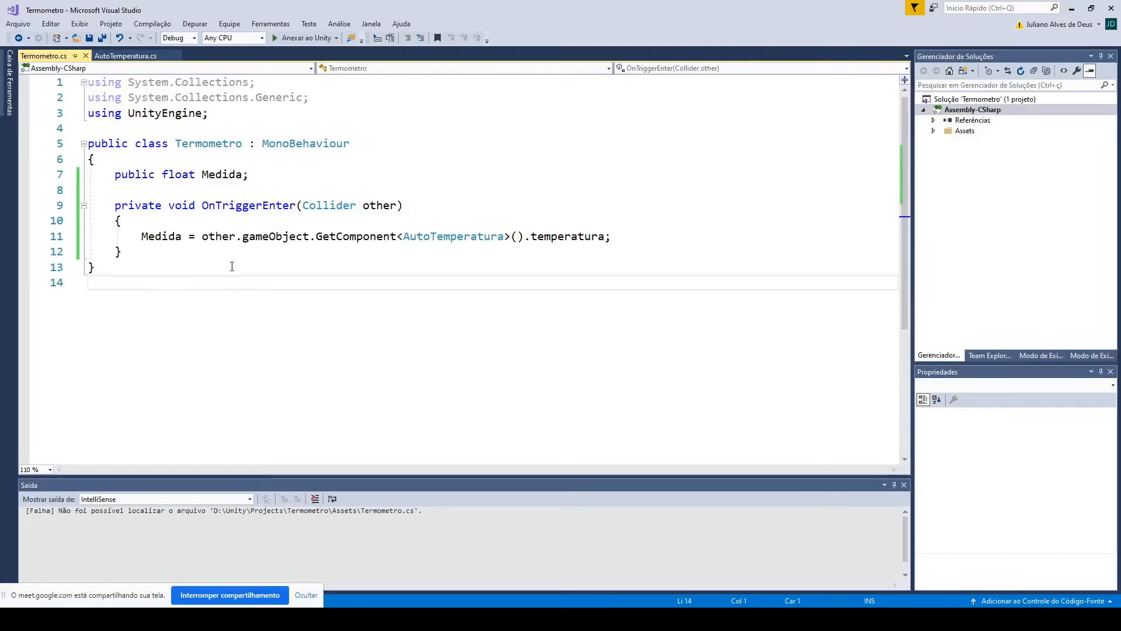
pyautogui.click(149, 264)
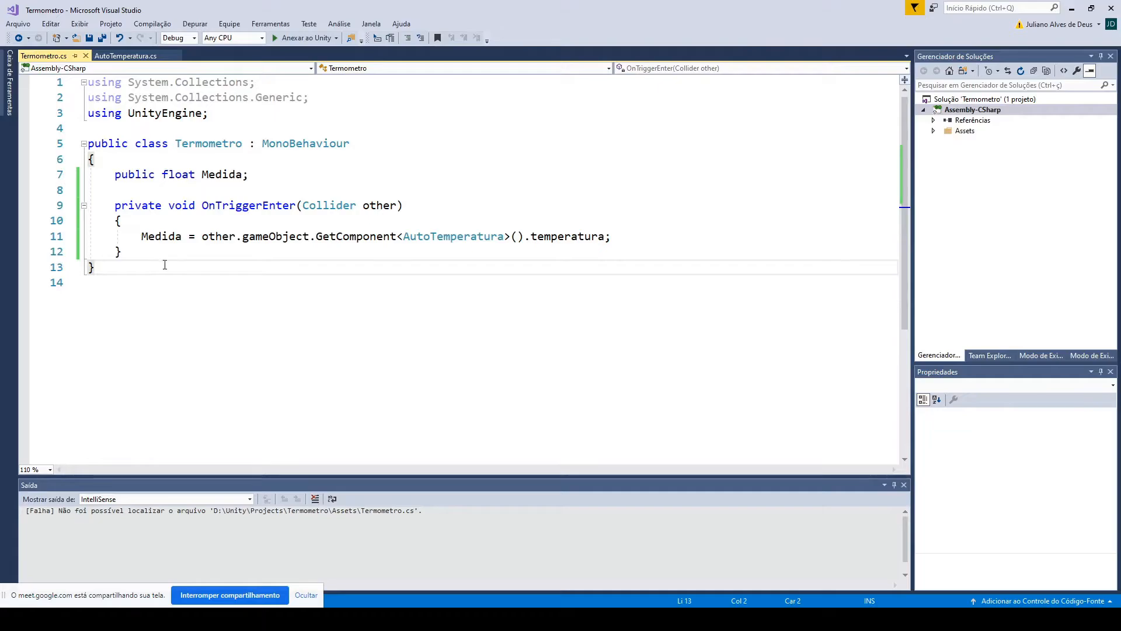
pyautogui.moveTo(98, 508); pyautogui.dragTo(216, 509)
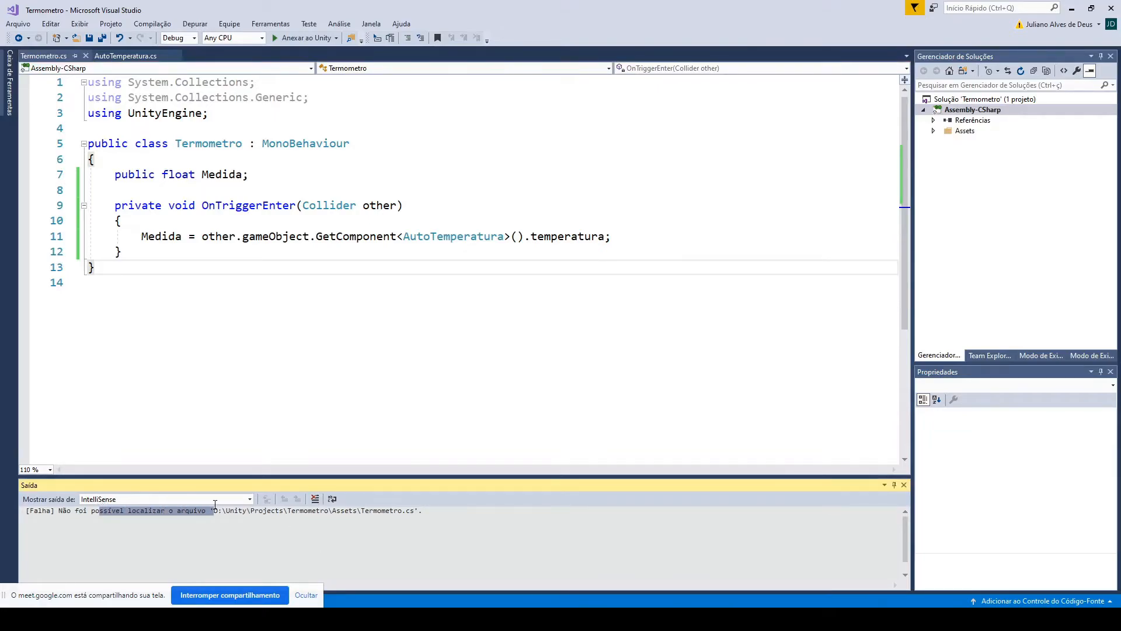
pyautogui.click(372, 510)
pyautogui.moveTo(422, 511); pyautogui.dragTo(326, 511)
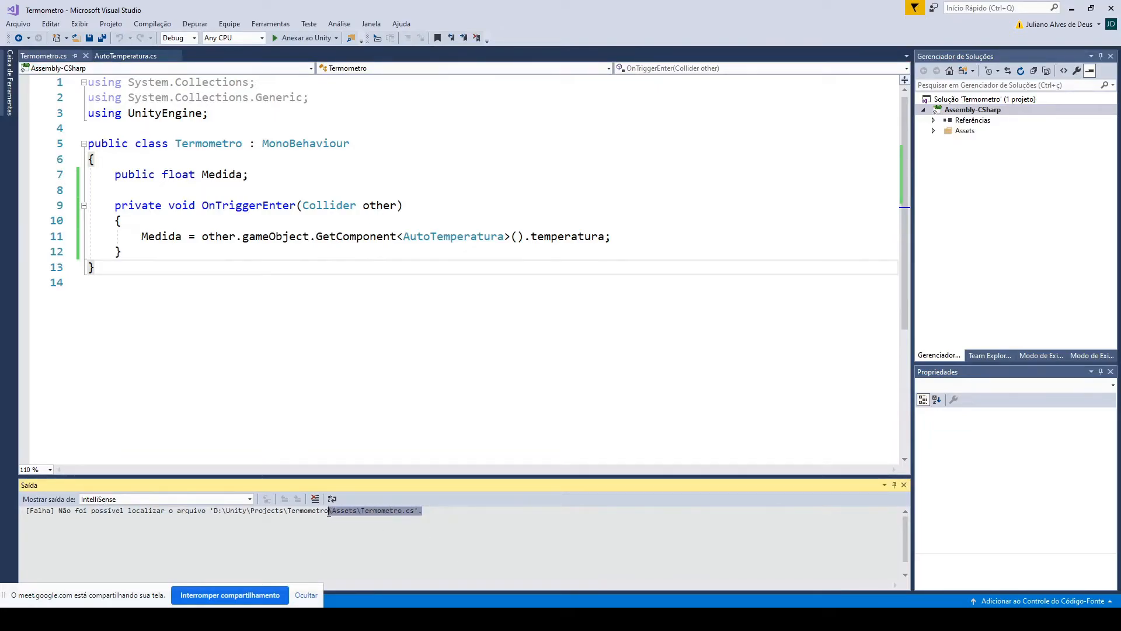
# Step: Highlight the start of the Termometro.cs path in the output message, review the AutoTemperatura script, and return to Unity
pyautogui.click(391, 519)
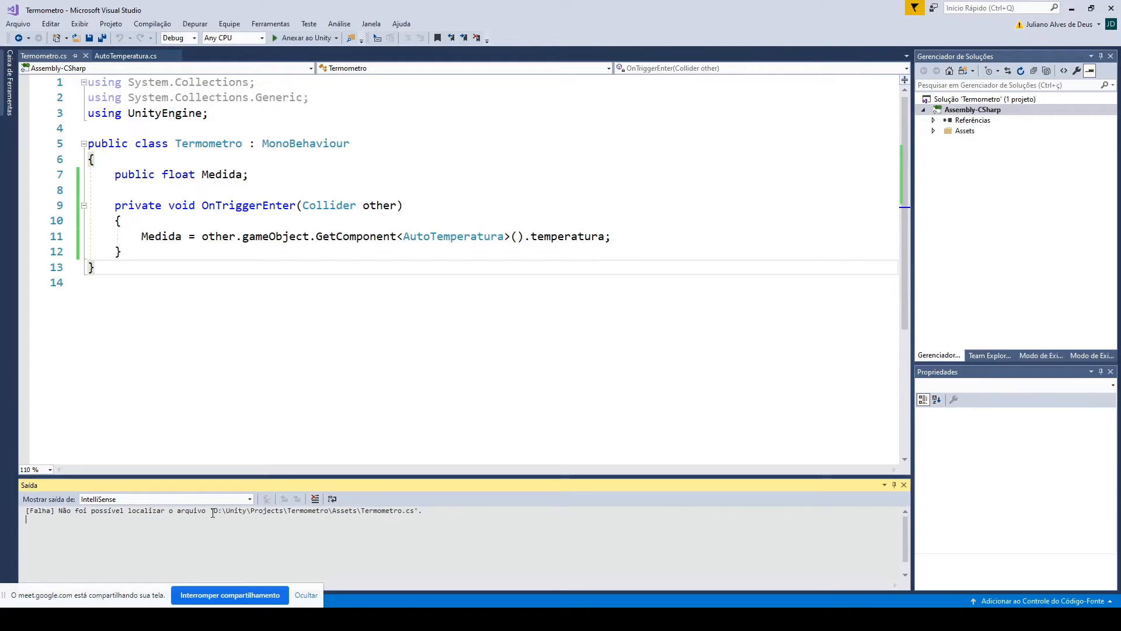
pyautogui.moveTo(214, 511); pyautogui.dragTo(242, 511)
pyautogui.click(114, 267)
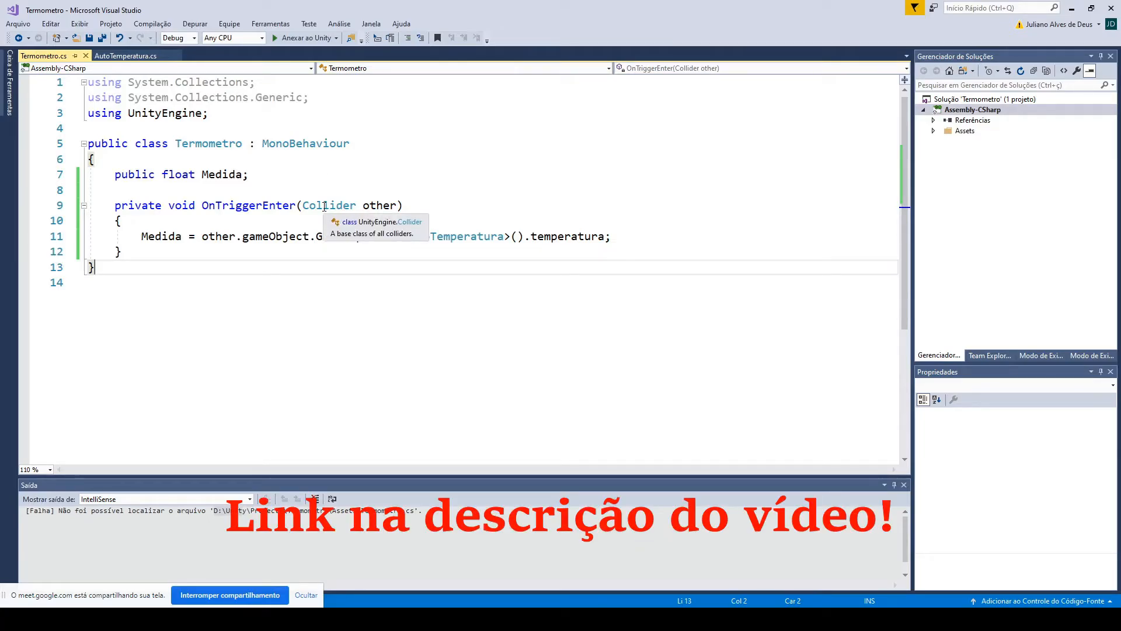
pyautogui.click(110, 56)
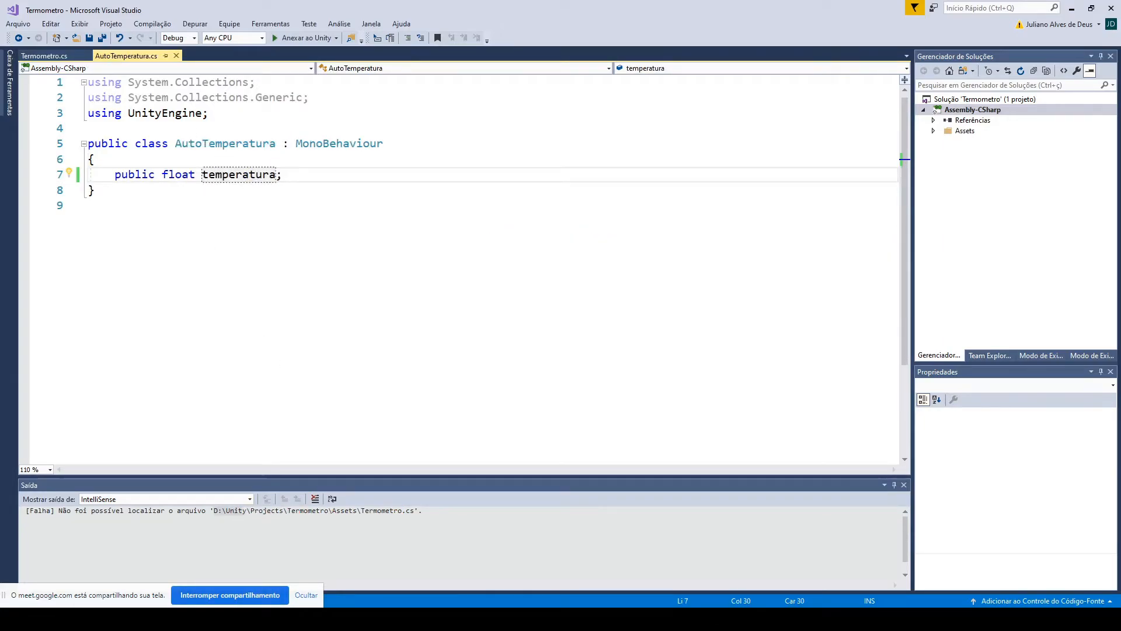
pyautogui.hotkey('alt', 'Tab')
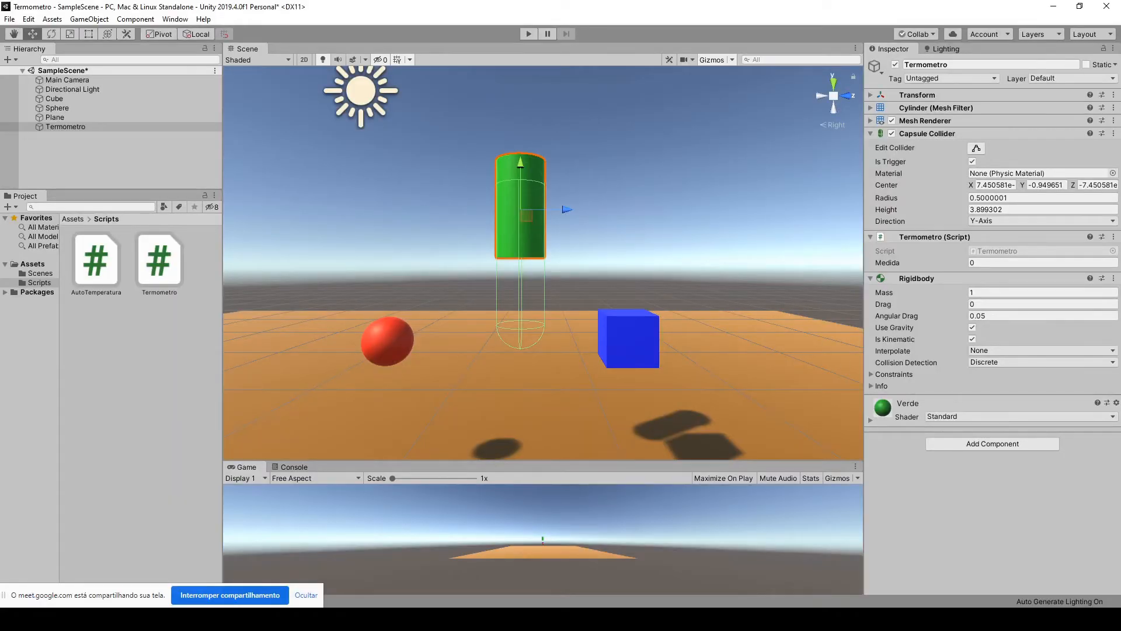
# Step: Switch to the Google Meet call to check its chat messages, and return to the Unity scene
pyautogui.moveTo(73, 619)
pyautogui.click(73, 575)
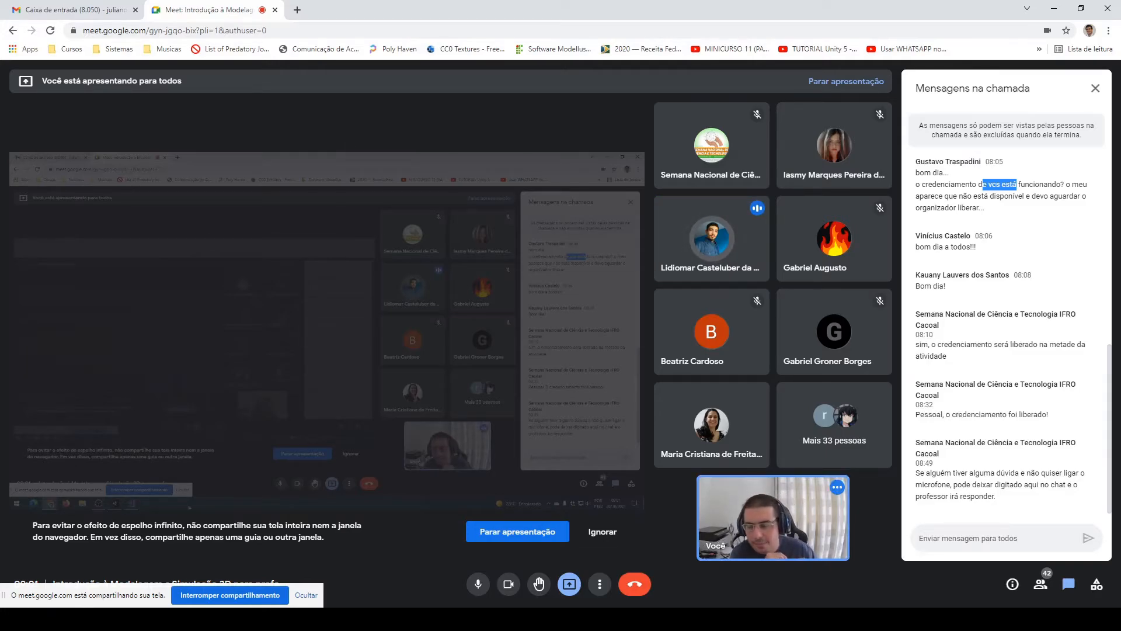
pyautogui.hotkey('alt', 'Tab')
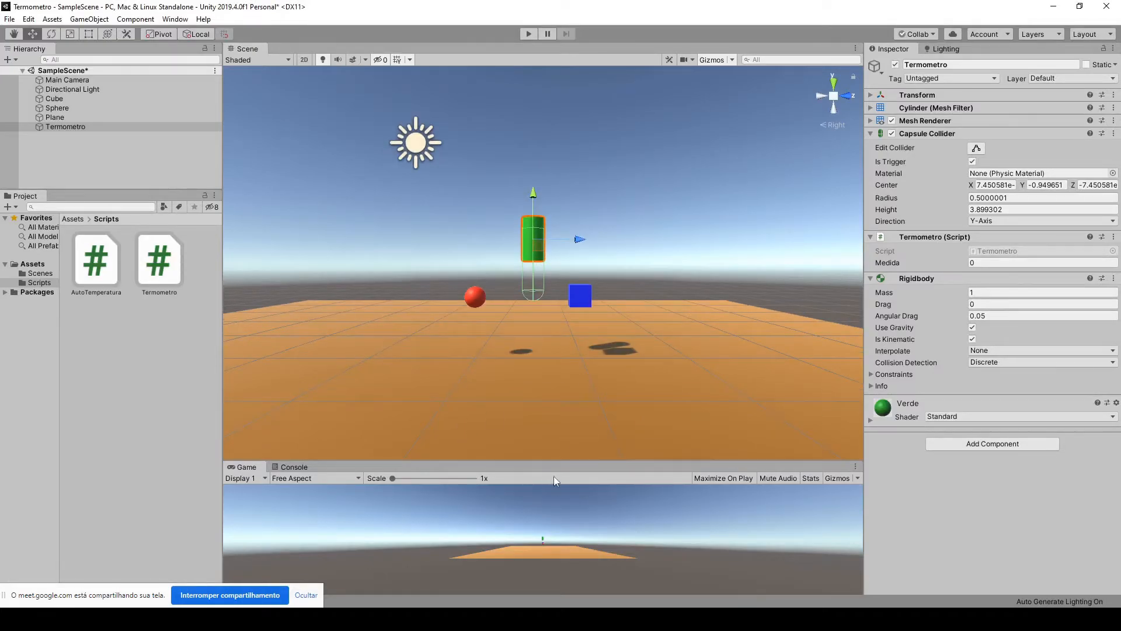
# Step: Enlarge the Game view, run the scene with Maximize On Play enabled, and stop playback
pyautogui.moveTo(559, 462); pyautogui.dragTo(514, 301)
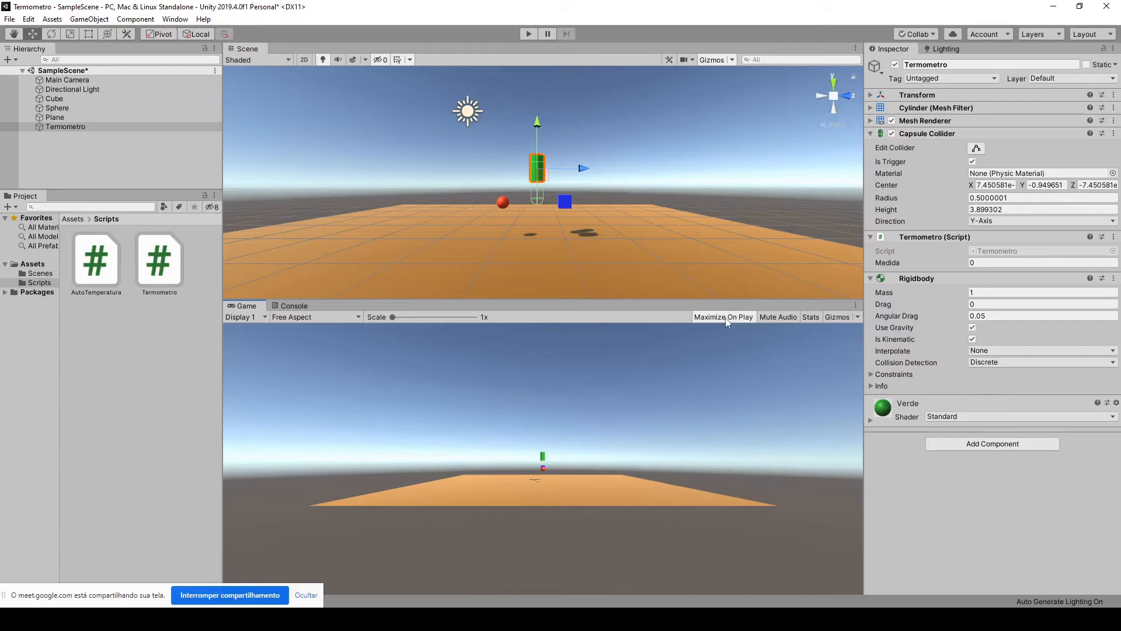
pyautogui.click(529, 35)
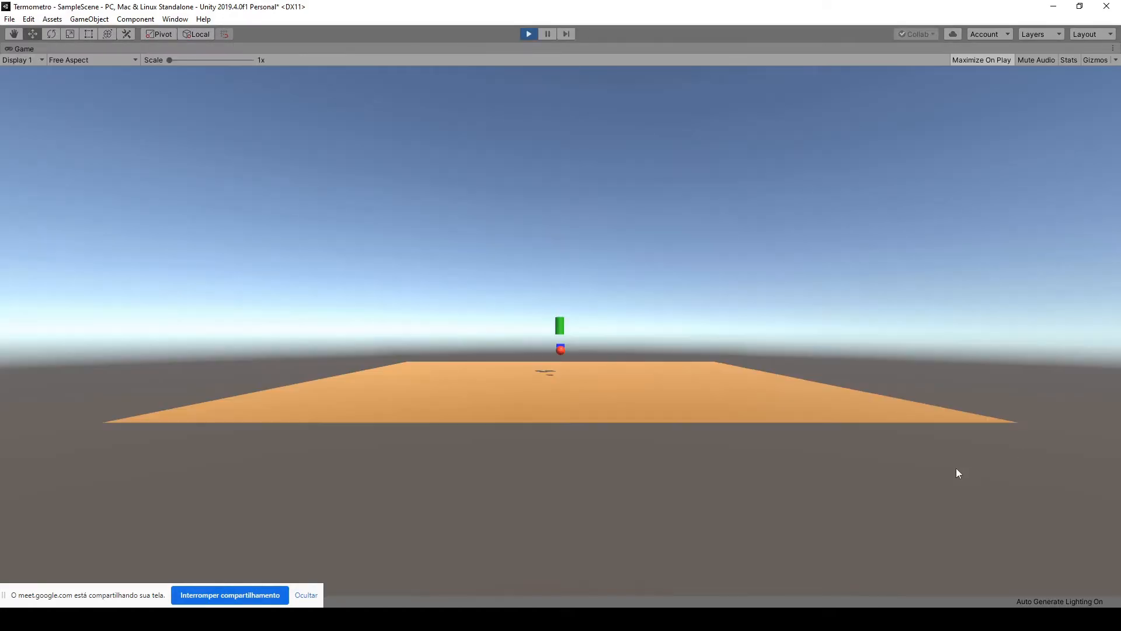
pyautogui.click(529, 34)
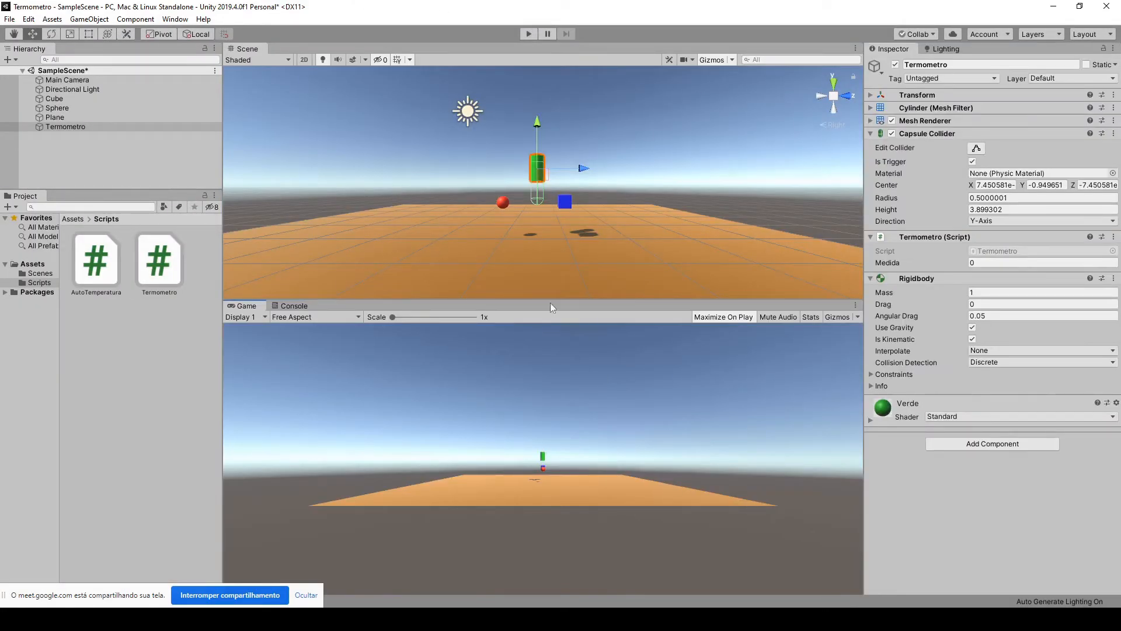
# Step: Disable Maximize On Play, make the Scene view taller than the Game view, and briefly run the scene in the normal layout
pyautogui.scroll(3, 590, 222)
pyautogui.scroll(-4, 591, 220)
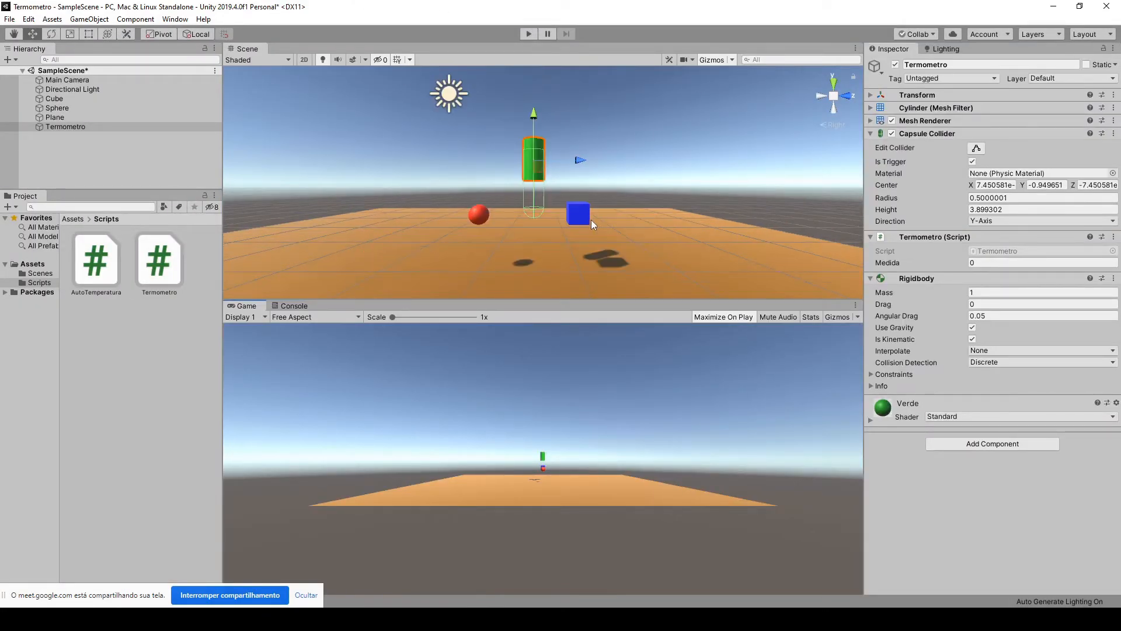
pyautogui.scroll(1, 591, 220)
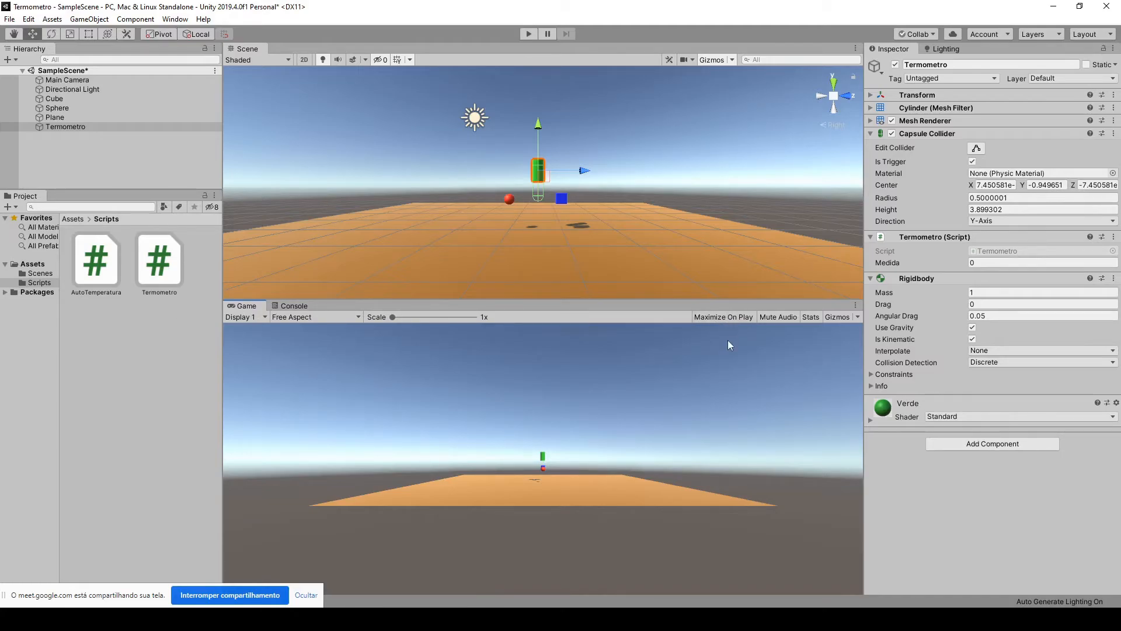
pyautogui.moveTo(542, 300); pyautogui.dragTo(540, 467)
pyautogui.click(522, 33)
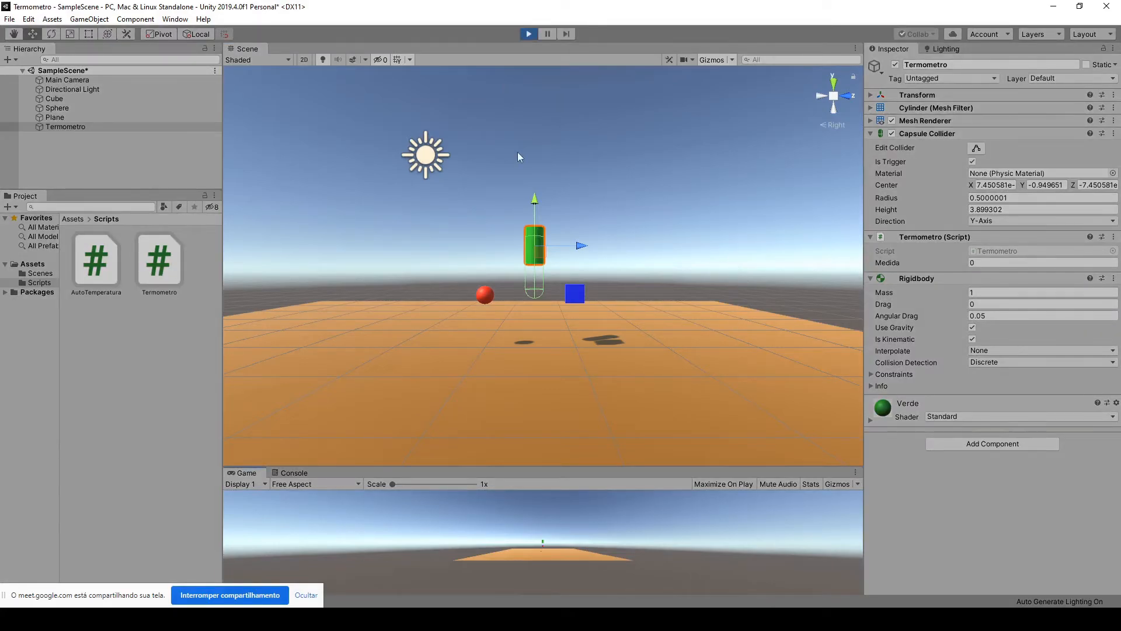
pyautogui.click(527, 35)
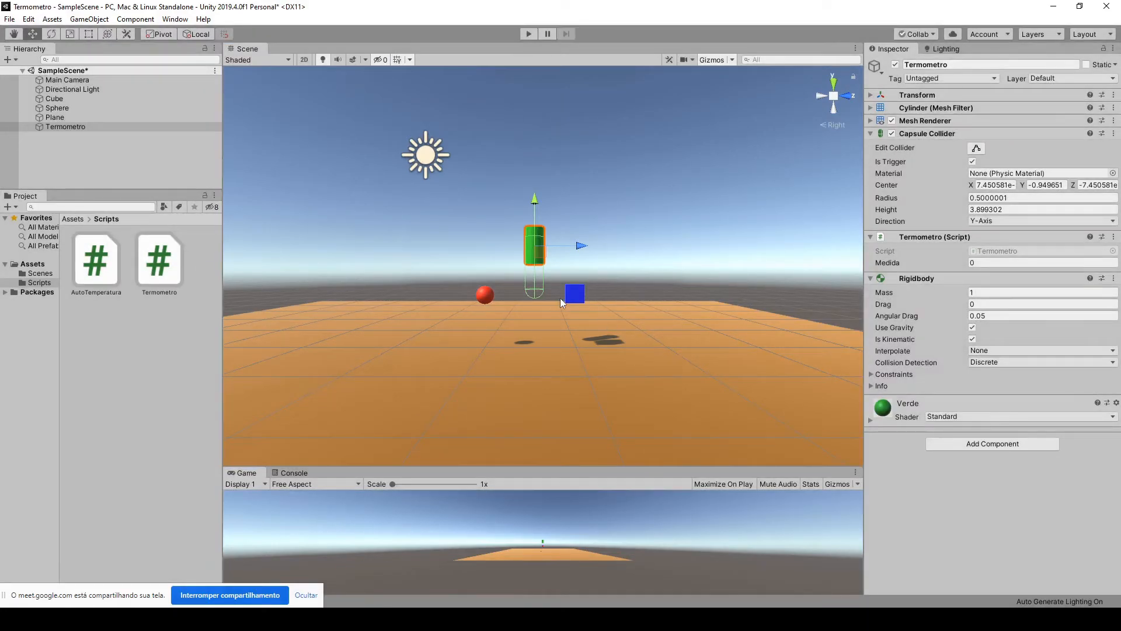
# Step: Enlarge the Game view by raising its boundary with the Scene view, keeping the sphere, cube and thermometer cylinder framed in the Scene view
pyautogui.scroll(6, 560, 298)
pyautogui.moveTo(692, 233); pyautogui.dragTo(682, 268, button='middle')
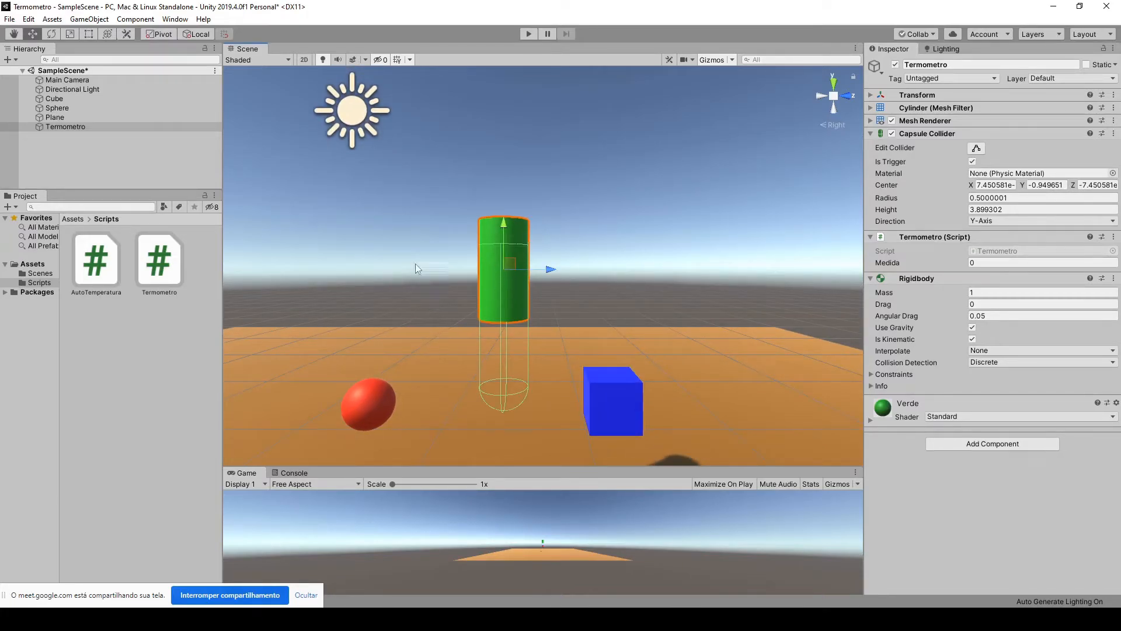
pyautogui.moveTo(559, 464); pyautogui.dragTo(583, 321)
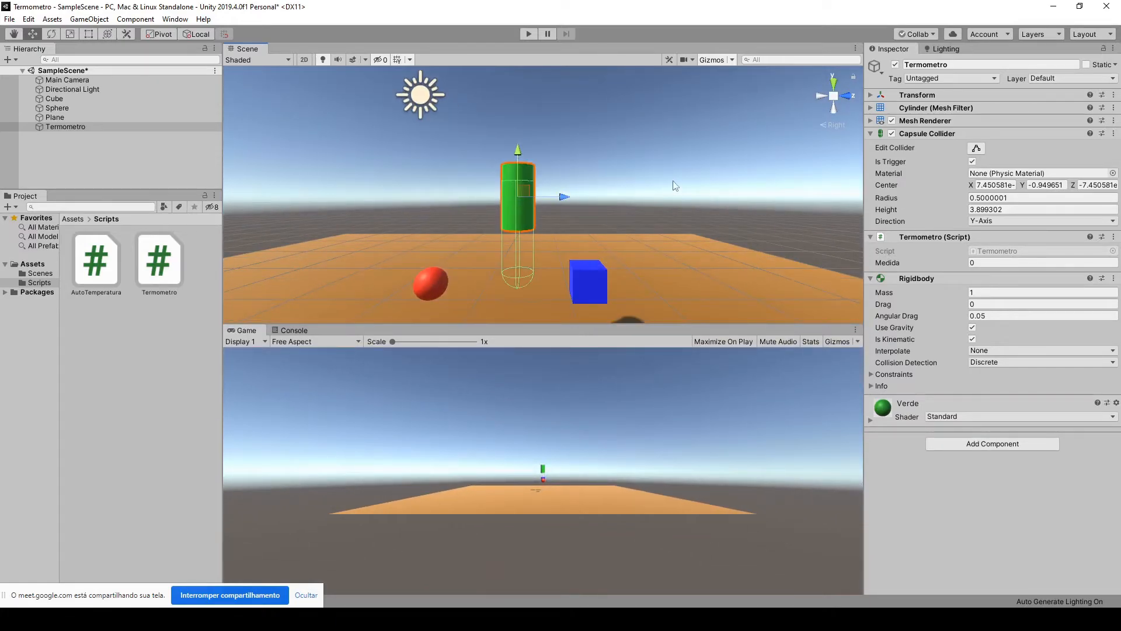
pyautogui.moveTo(673, 183); pyautogui.dragTo(694, 166, button='middle')
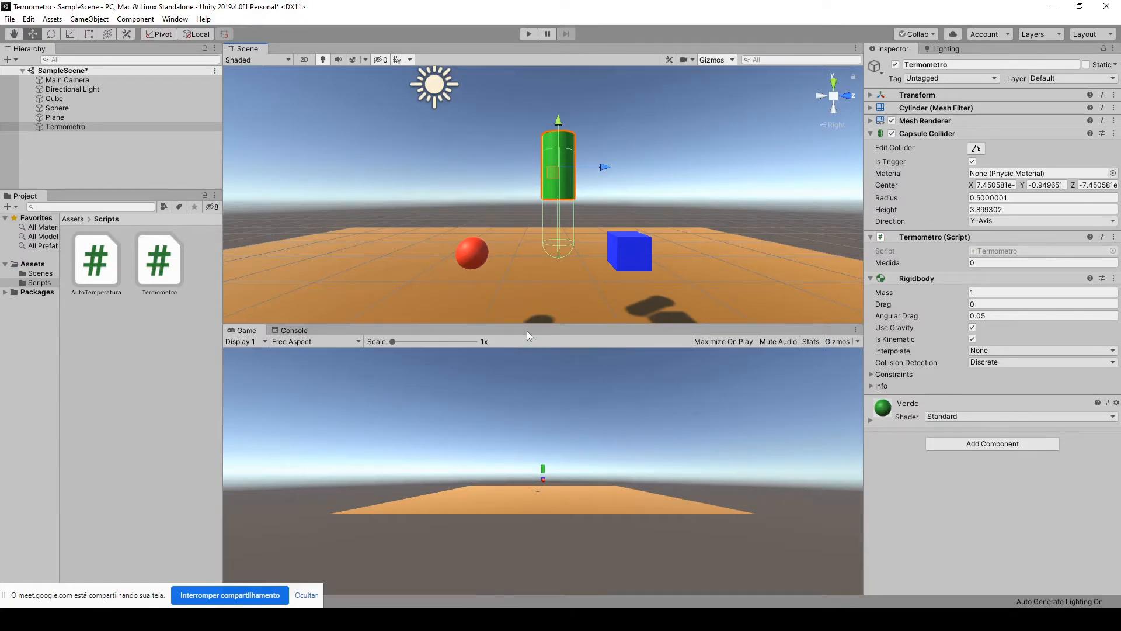
pyautogui.moveTo(529, 322); pyautogui.dragTo(538, 344)
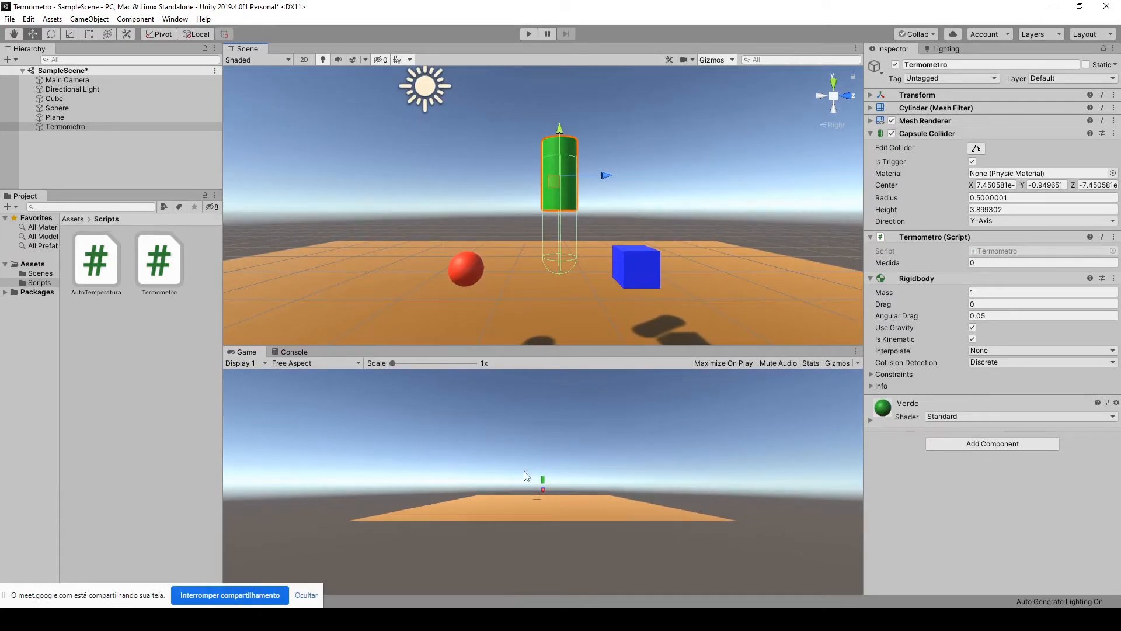
pyautogui.scroll(1, 539, 480)
pyautogui.scroll(-1, 546, 482)
pyautogui.moveTo(560, 346); pyautogui.dragTo(557, 318)
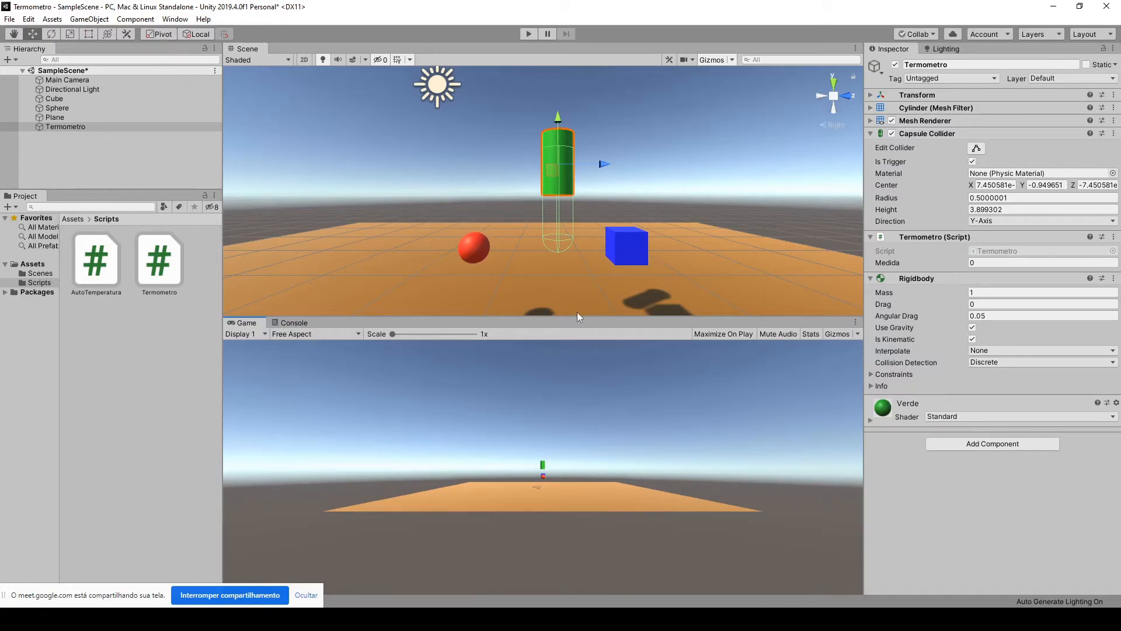
pyautogui.moveTo(576, 316); pyautogui.dragTo(578, 353)
# Step: Add a UI Text object to SampleScene
pyautogui.click(41, 152)
pyautogui.rightClick(72, 148)
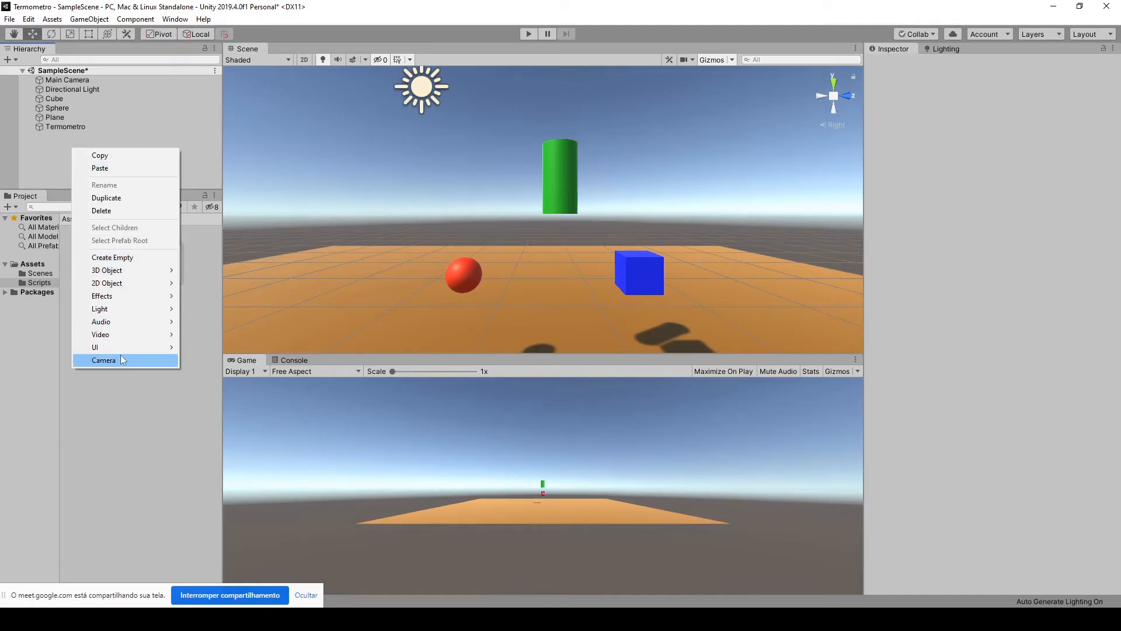
pyautogui.moveTo(120, 352)
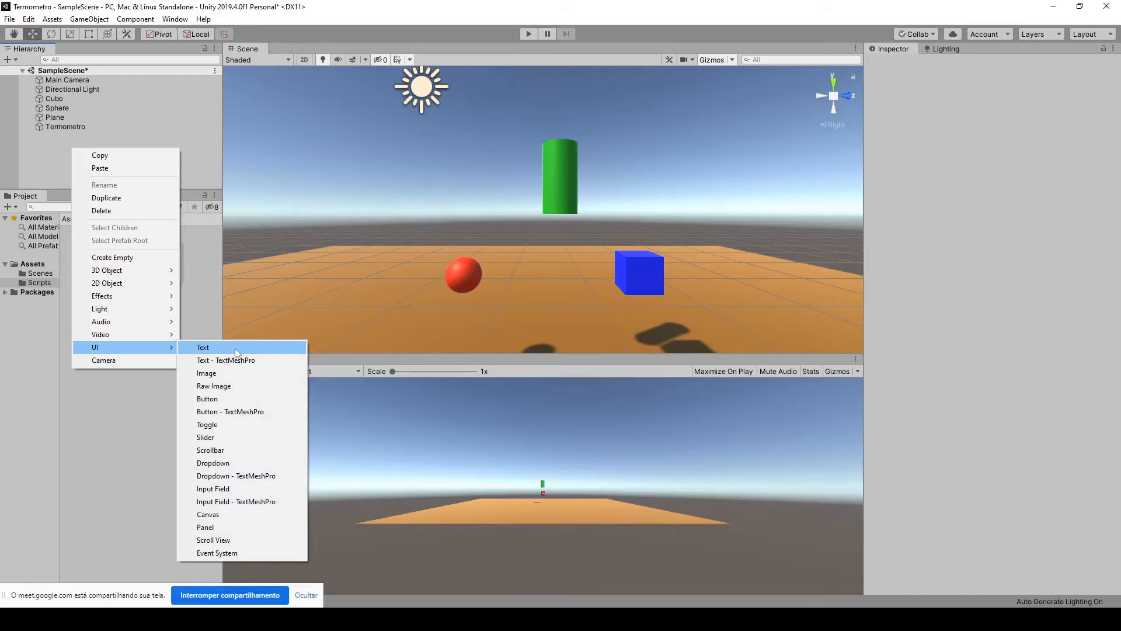
pyautogui.click(234, 348)
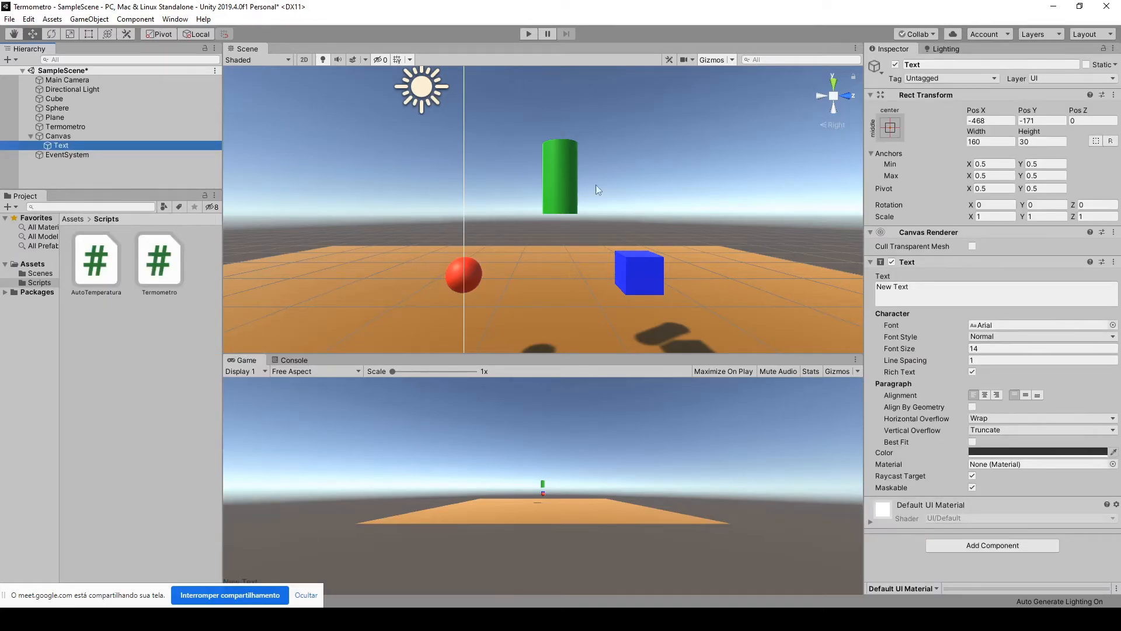
pyautogui.scroll(-5, 563, 236)
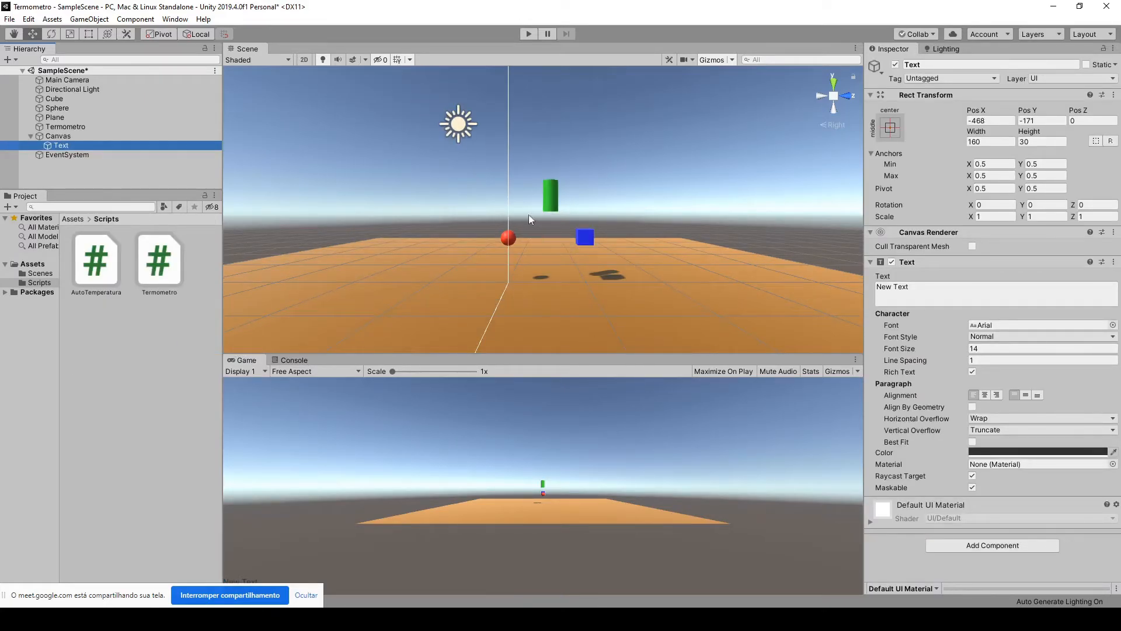
# Step: Rename the Text object under Canvas as TextoNaTela
pyautogui.click(30, 136)
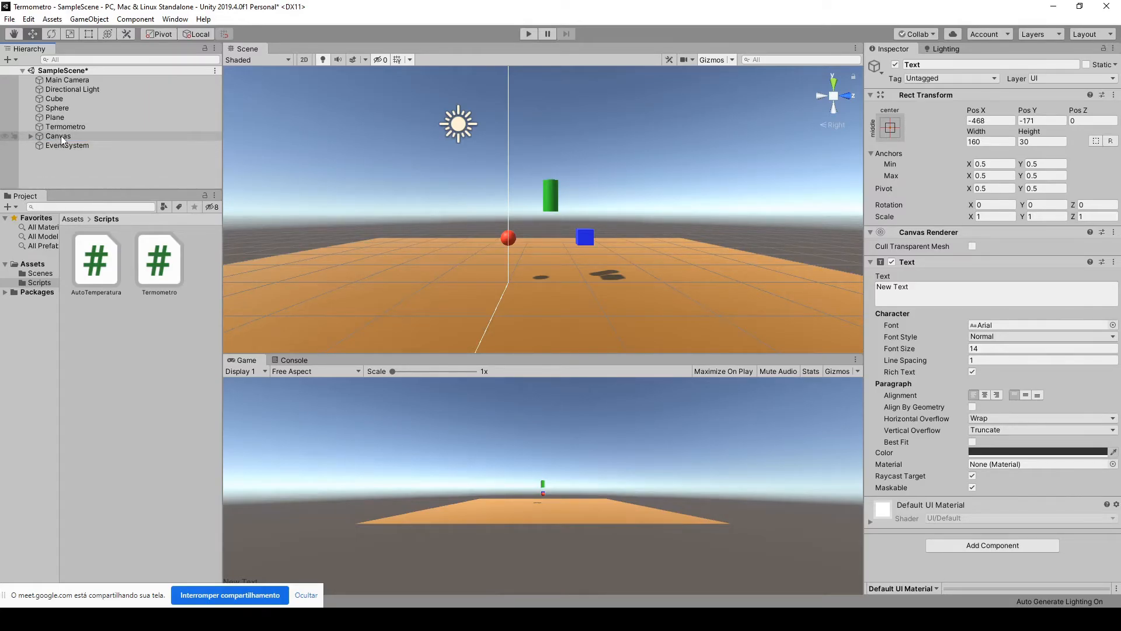
pyautogui.click(31, 136)
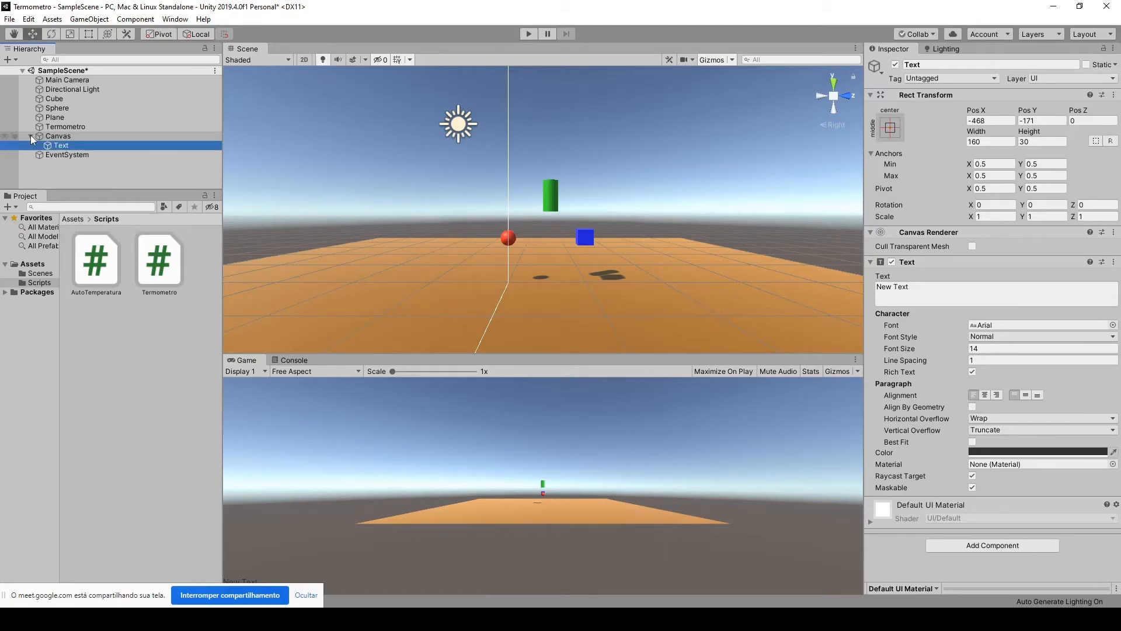
pyautogui.click(66, 145)
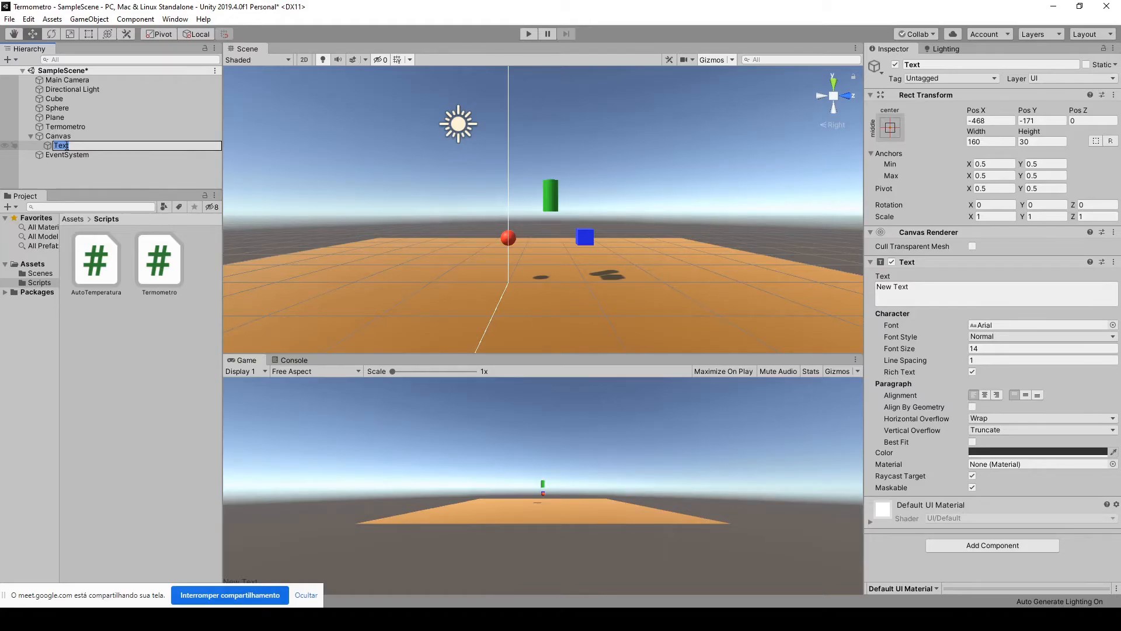
pyautogui.write('T')
pyautogui.press('BackSpace')
pyautogui.write('TextoNaTela')
pyautogui.press('Return')
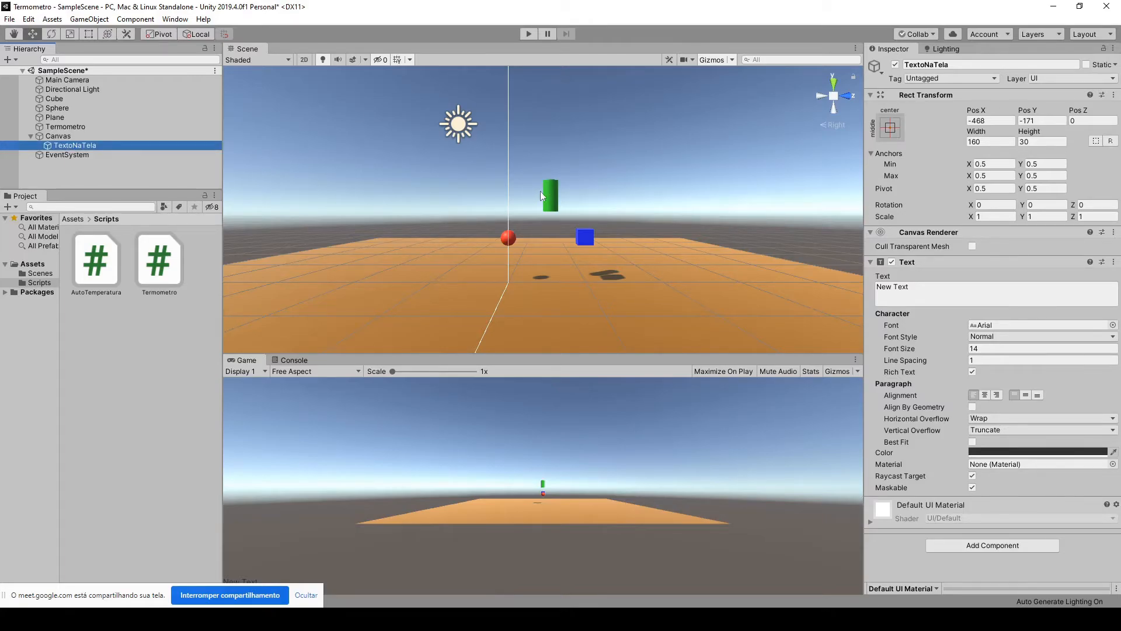
# Step: Frame TextoNaTela in the Scene view and examine its placement within the whole Canvas rectangle
pyautogui.doubleClick(79, 146)
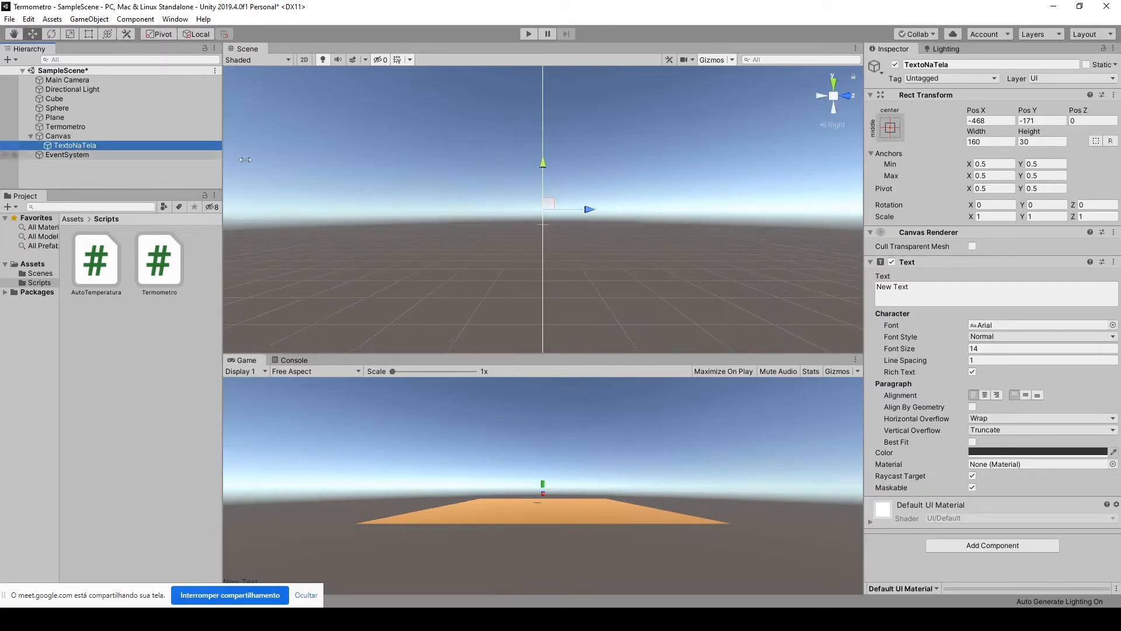
pyautogui.moveTo(612, 223); pyautogui.dragTo(544, 250, button='middle')
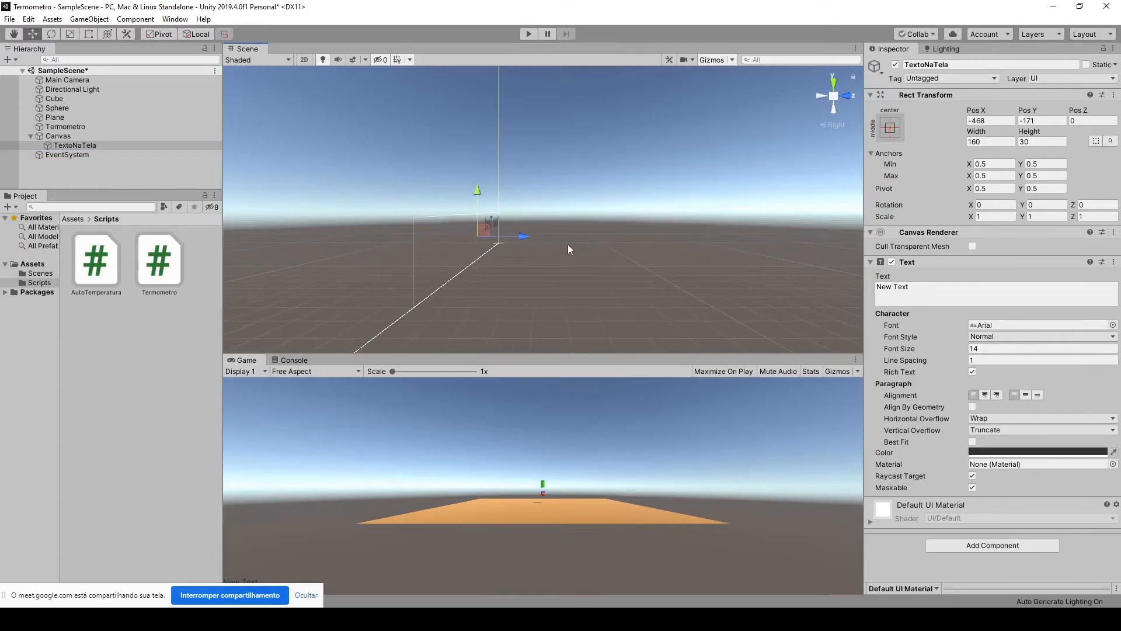
pyautogui.moveTo(599, 231); pyautogui.dragTo(579, 236, button='right')
pyautogui.moveTo(577, 270); pyautogui.dragTo(612, 273, button='middle')
pyautogui.moveTo(613, 273); pyautogui.dragTo(770, 254, button='right')
pyautogui.moveTo(306, 327); pyautogui.dragTo(573, 300, button='middle')
pyautogui.moveTo(575, 300); pyautogui.dragTo(766, 303, button='right')
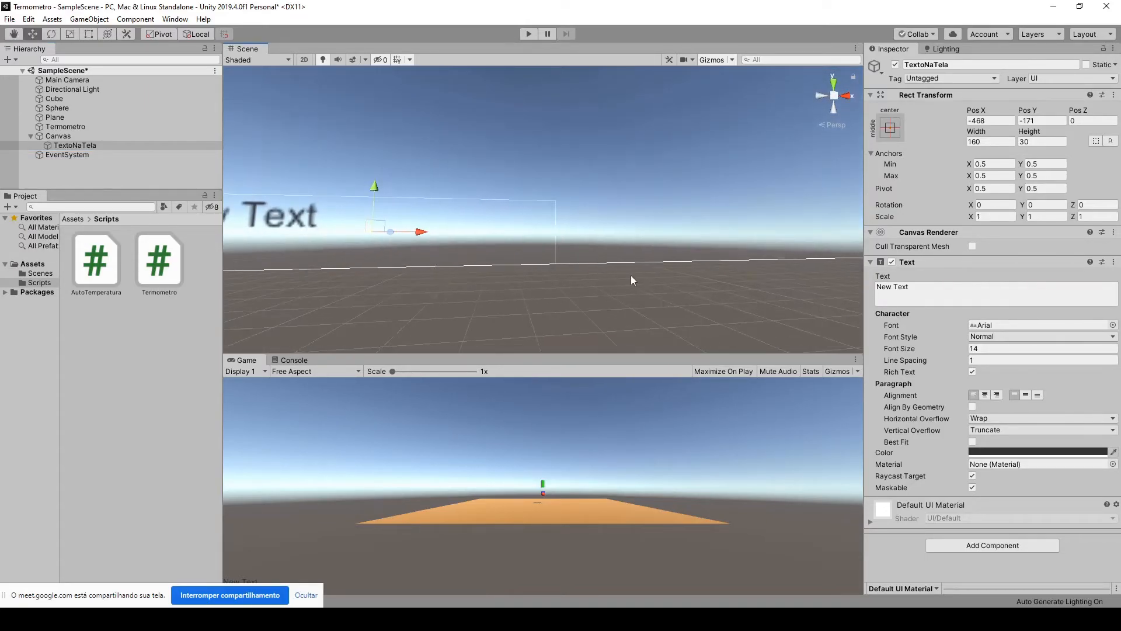
pyautogui.moveTo(628, 273); pyautogui.dragTo(644, 297, button='middle')
pyautogui.moveTo(644, 244); pyautogui.dragTo(531, 277, button='right')
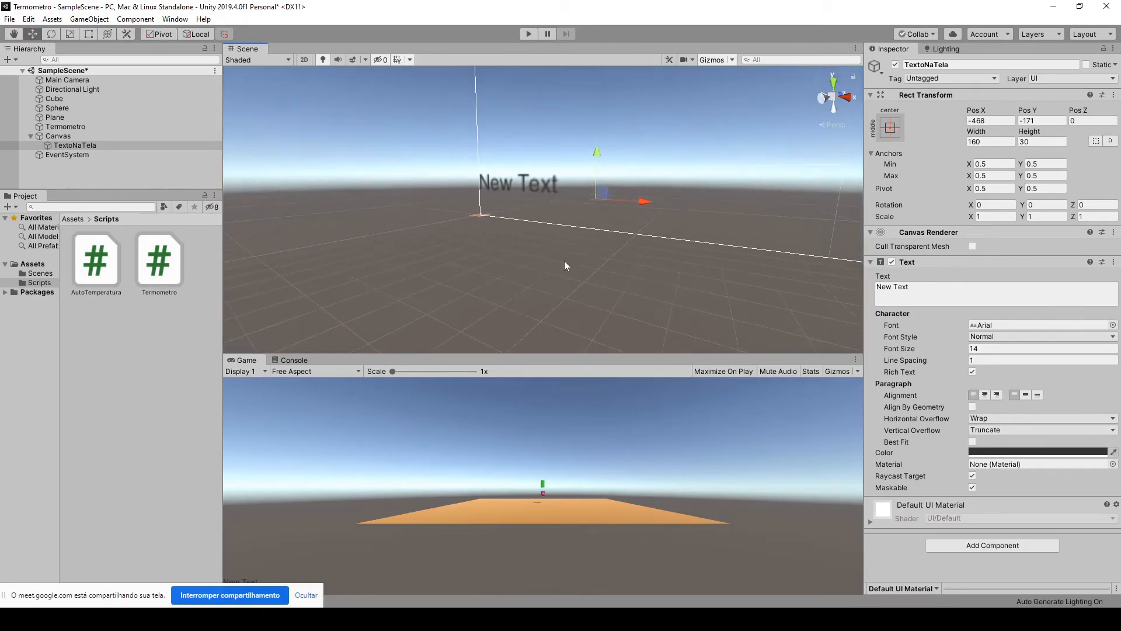
pyautogui.moveTo(681, 216); pyautogui.dragTo(623, 286, button='middle')
pyautogui.scroll(-8, 625, 284)
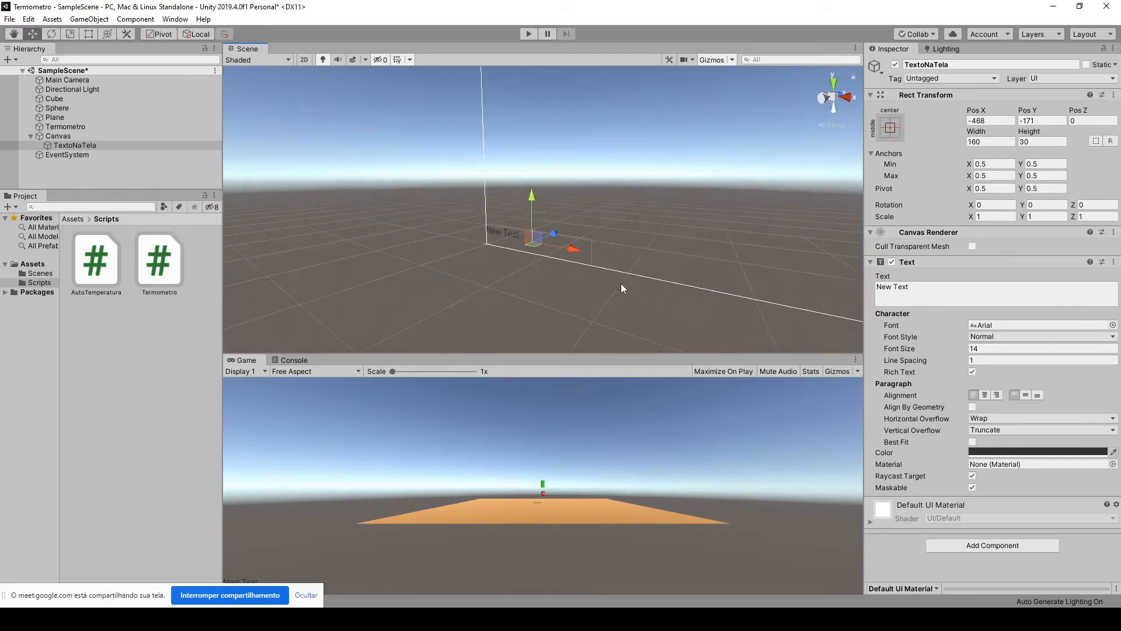
pyautogui.scroll(-2, 652, 204)
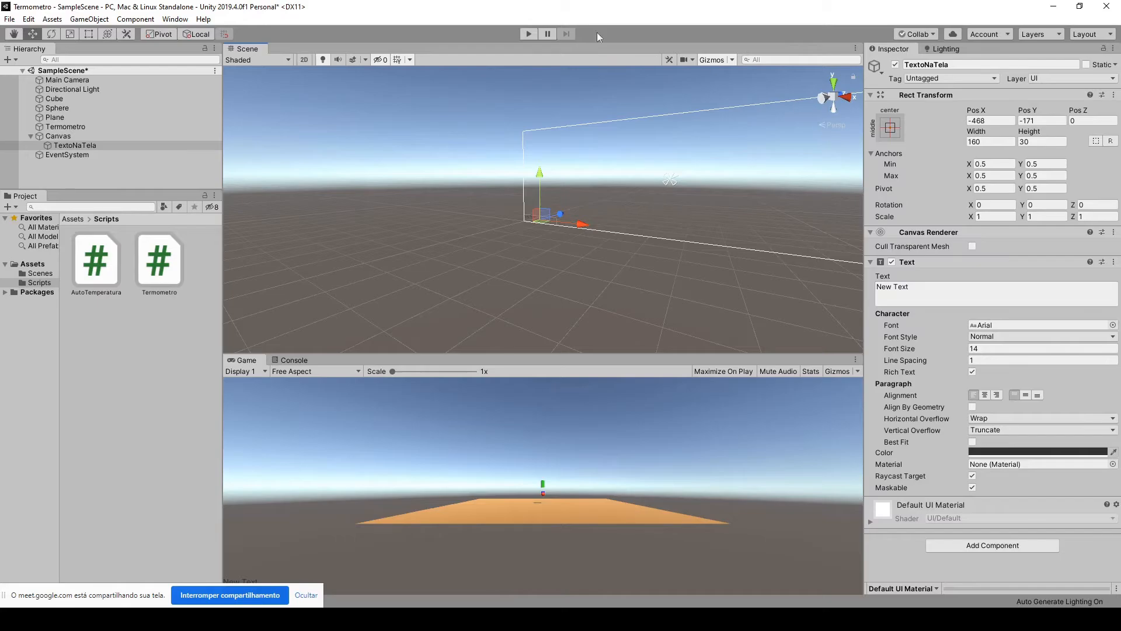
pyautogui.moveTo(604, 293); pyautogui.dragTo(491, 313, button='middle')
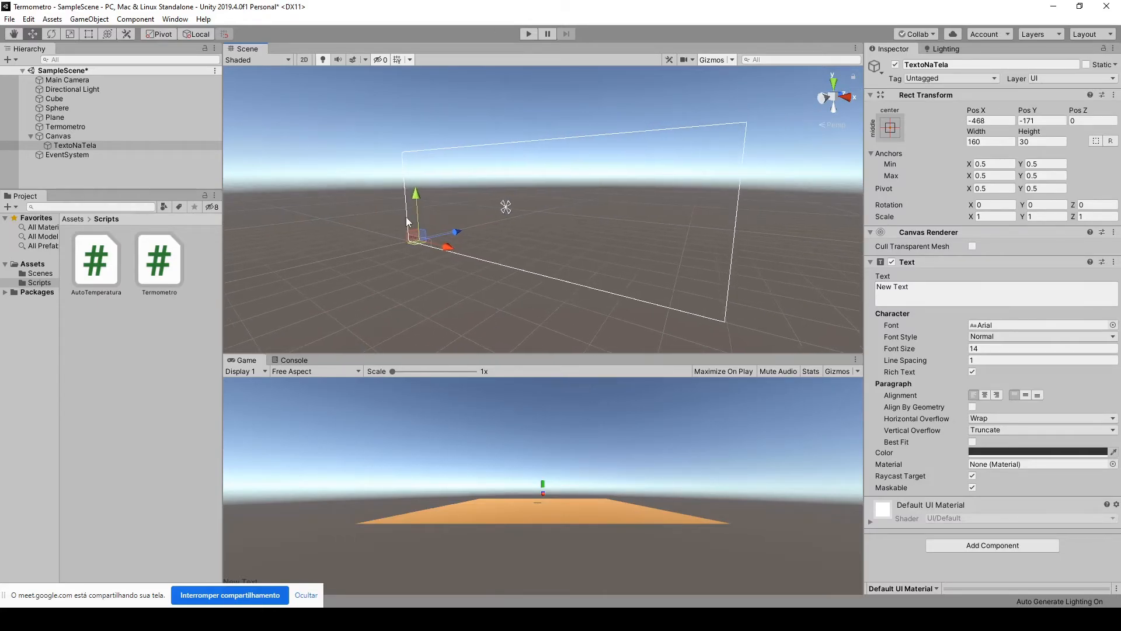
pyautogui.scroll(4, 409, 217)
pyautogui.scroll(-3, 438, 231)
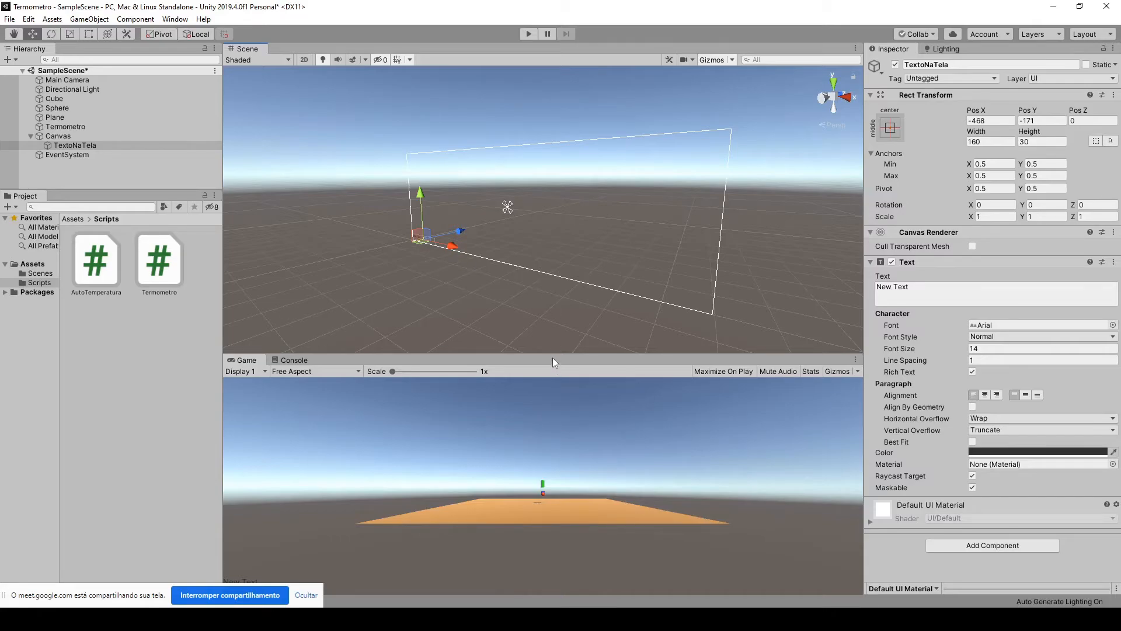
# Step: Enlarge the Game view and undock it as a floating window over the middle of the editor
pyautogui.moveTo(552, 355); pyautogui.dragTo(552, 295)
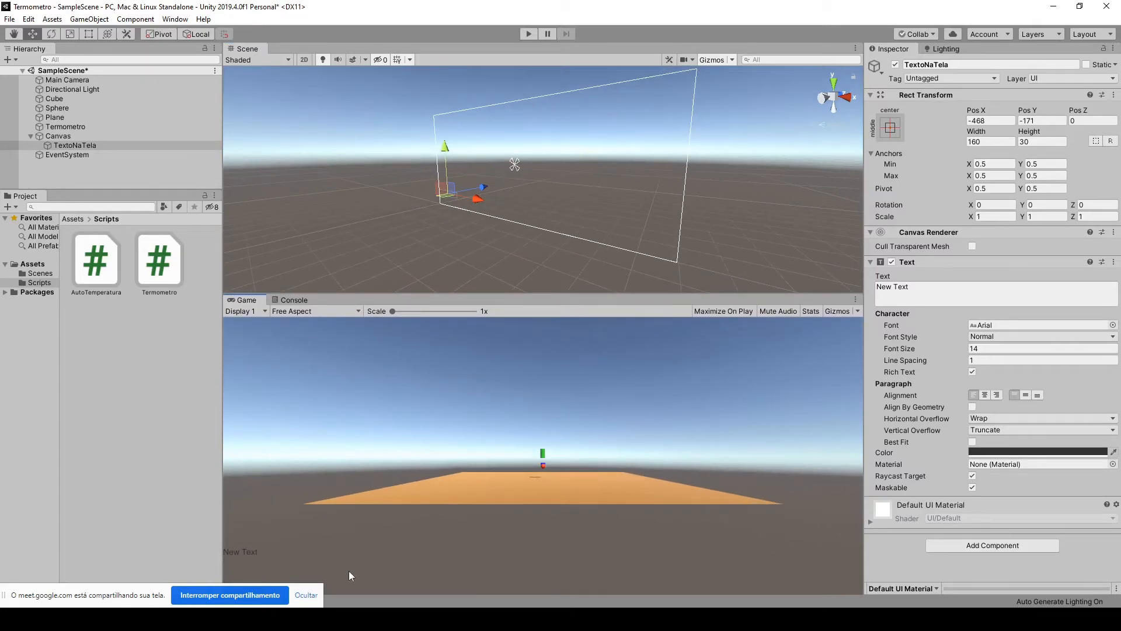
pyautogui.moveTo(244, 300); pyautogui.dragTo(508, 211)
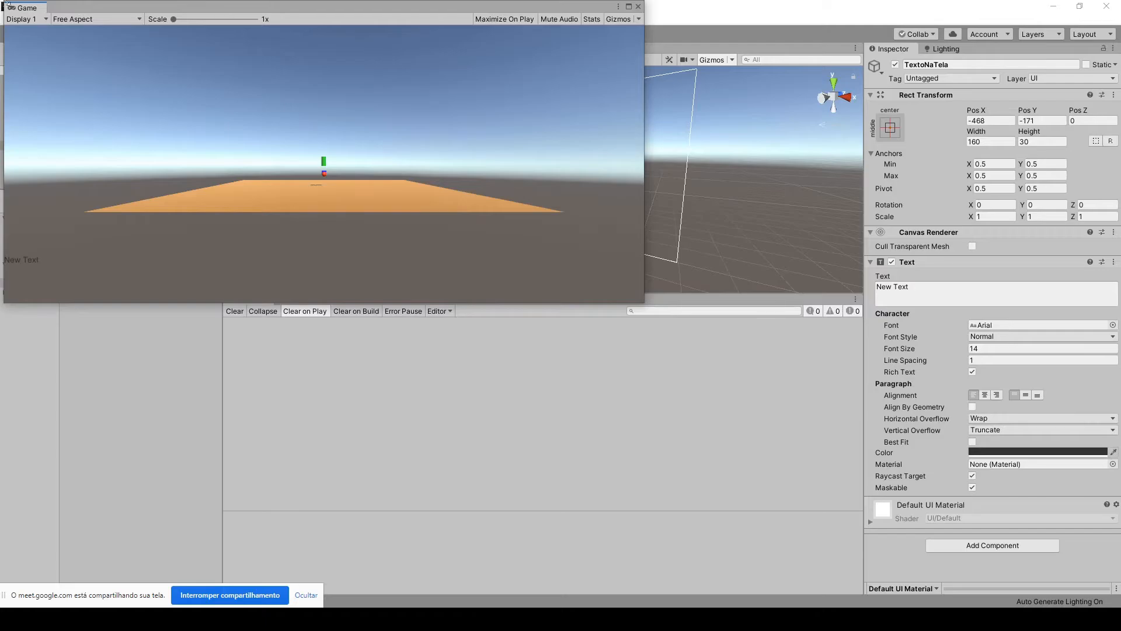
pyautogui.moveTo(69, 8); pyautogui.dragTo(320, 181)
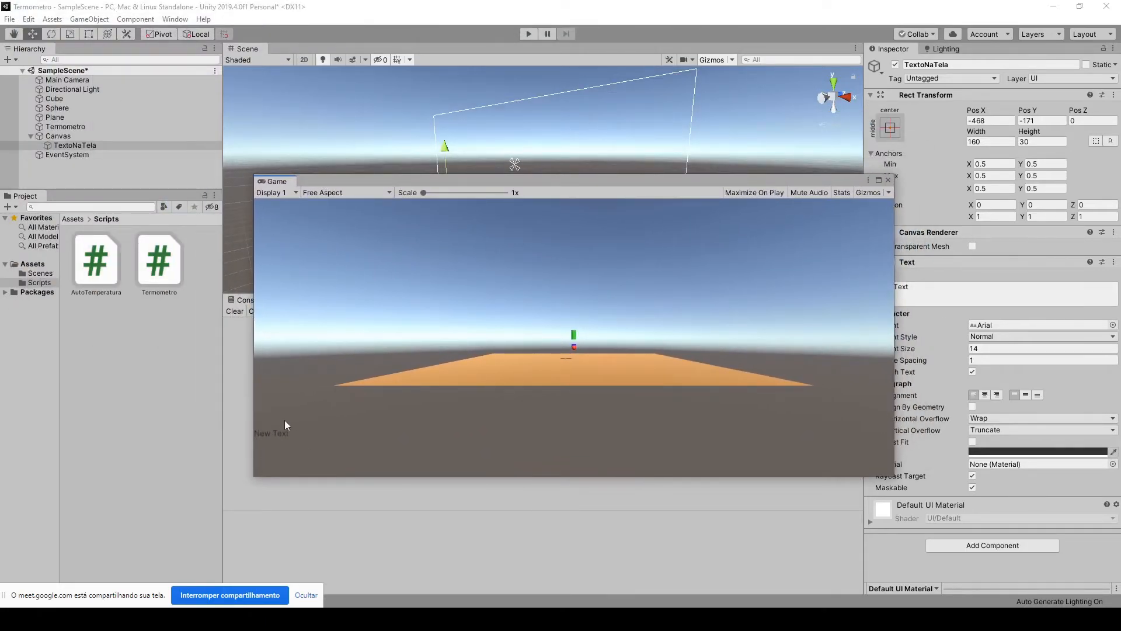
pyautogui.moveTo(551, 174); pyautogui.dragTo(485, 185)
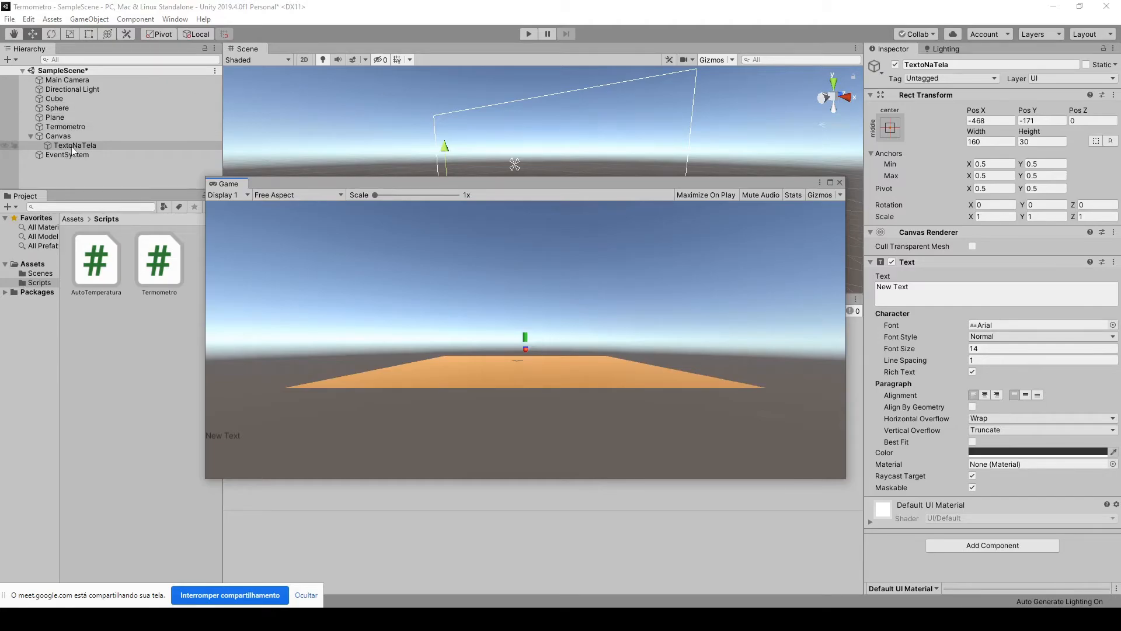
# Step: Try a font size of 50 on TextoNaTela
pyautogui.click(115, 145)
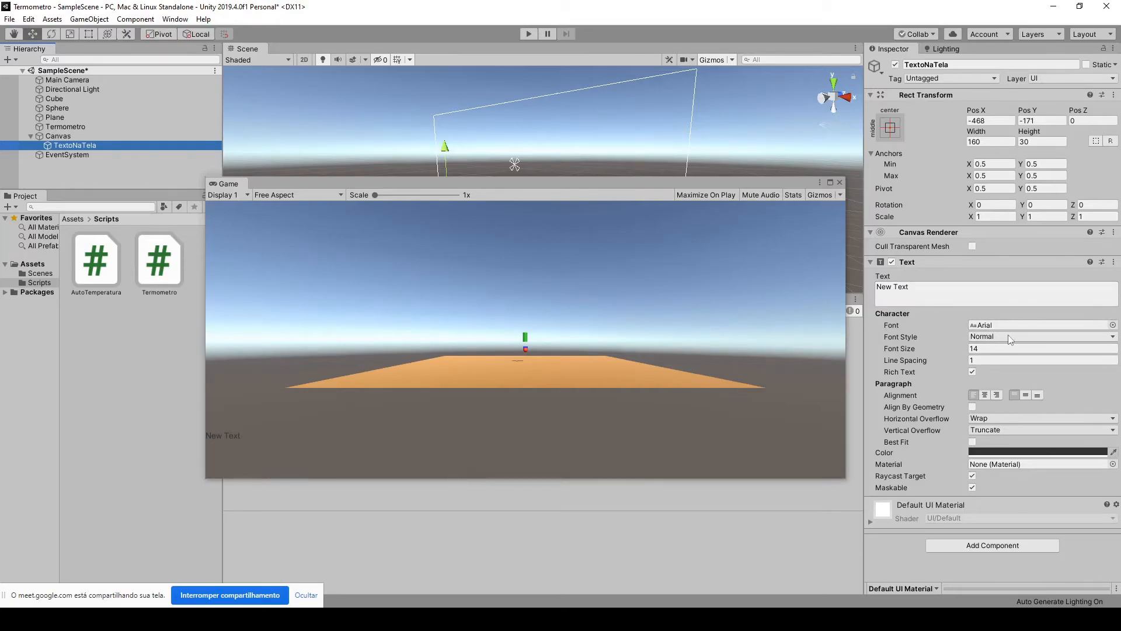
pyautogui.click(1055, 337)
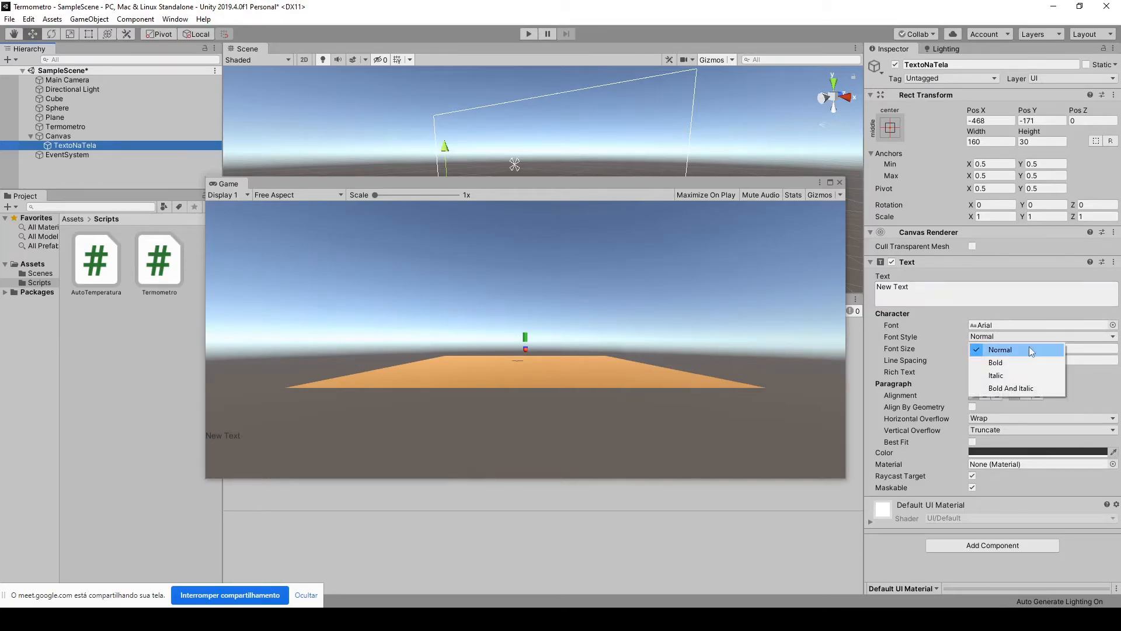
pyautogui.click(1090, 382)
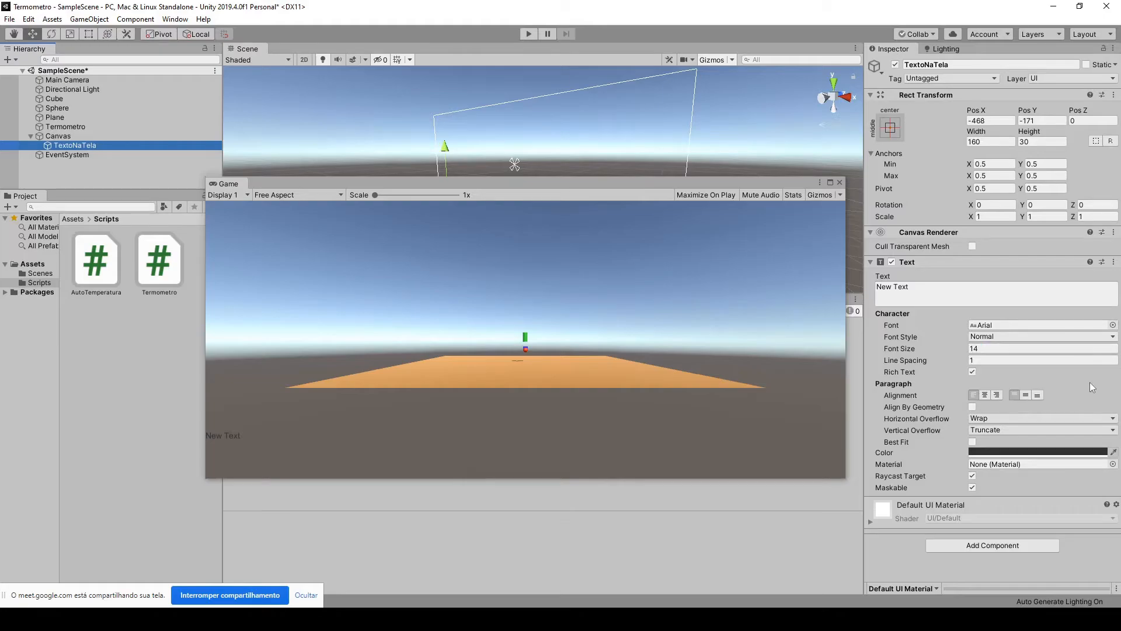
pyautogui.click(989, 351)
pyautogui.write('50')
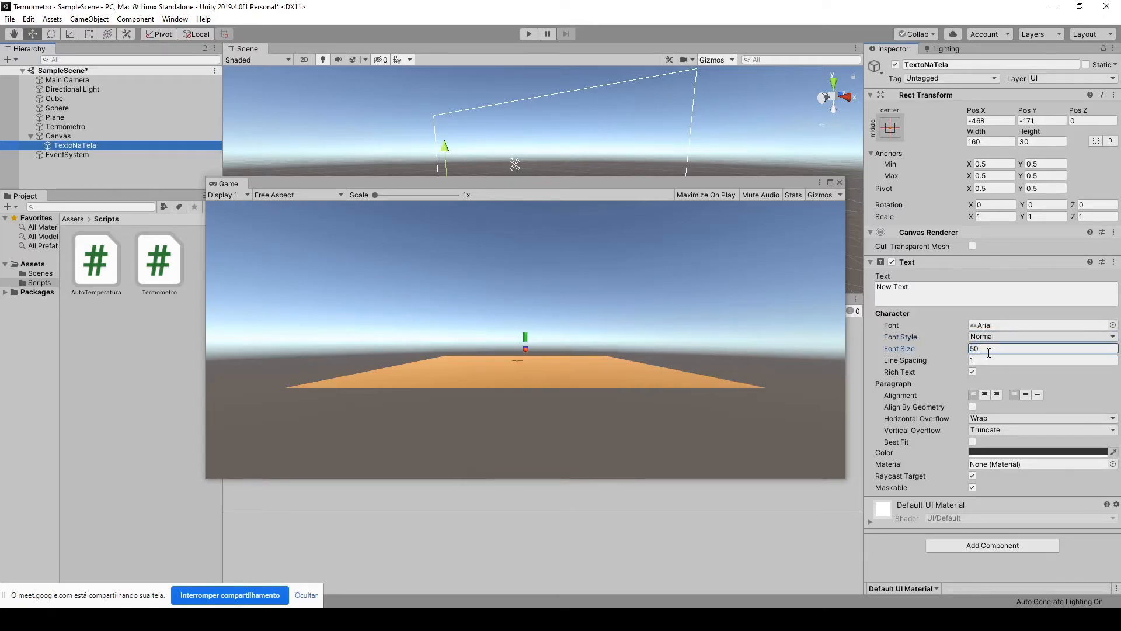
pyautogui.press('BackSpace')
pyautogui.press('BackSpace')
pyautogui.click(229, 437)
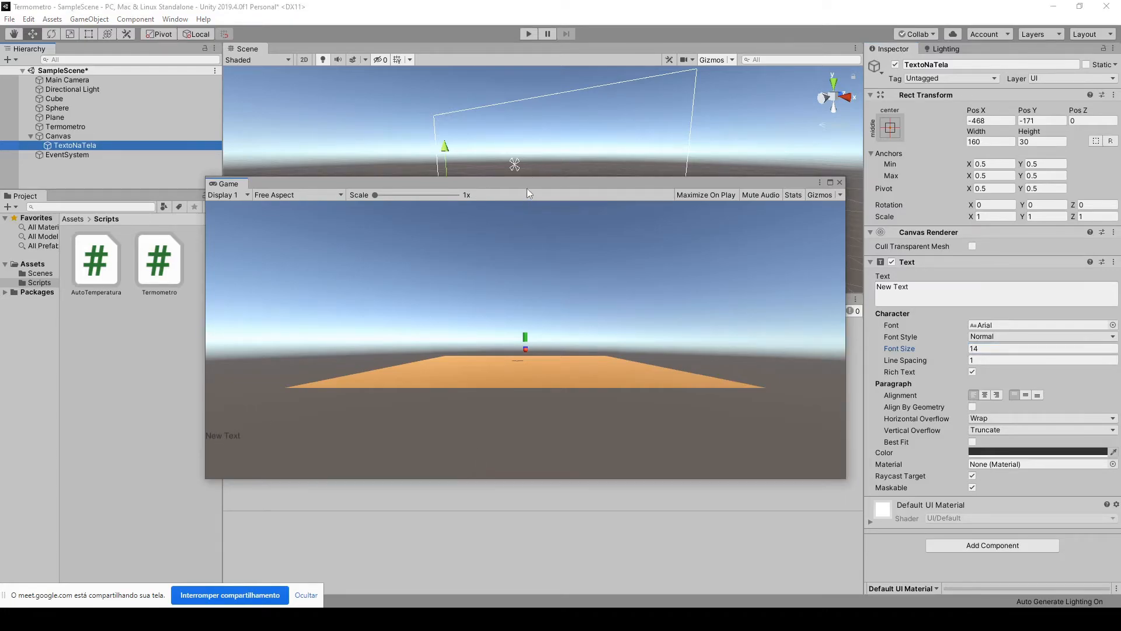
# Step: Reposition the floating Game window below the Scene view's upper part and shift TextoNaTela to a Pos X of about -423
pyautogui.moveTo(526, 188); pyautogui.dragTo(533, 296)
pyautogui.click(84, 147)
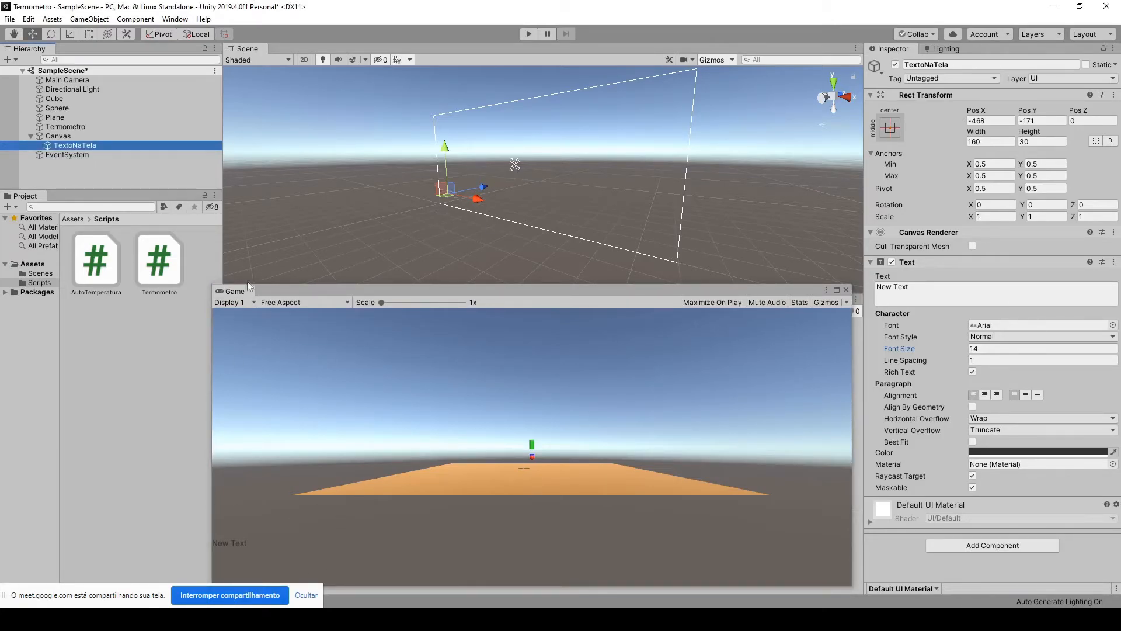
pyautogui.moveTo(248, 282); pyautogui.dragTo(303, 242)
pyautogui.moveTo(312, 190); pyautogui.dragTo(461, 189)
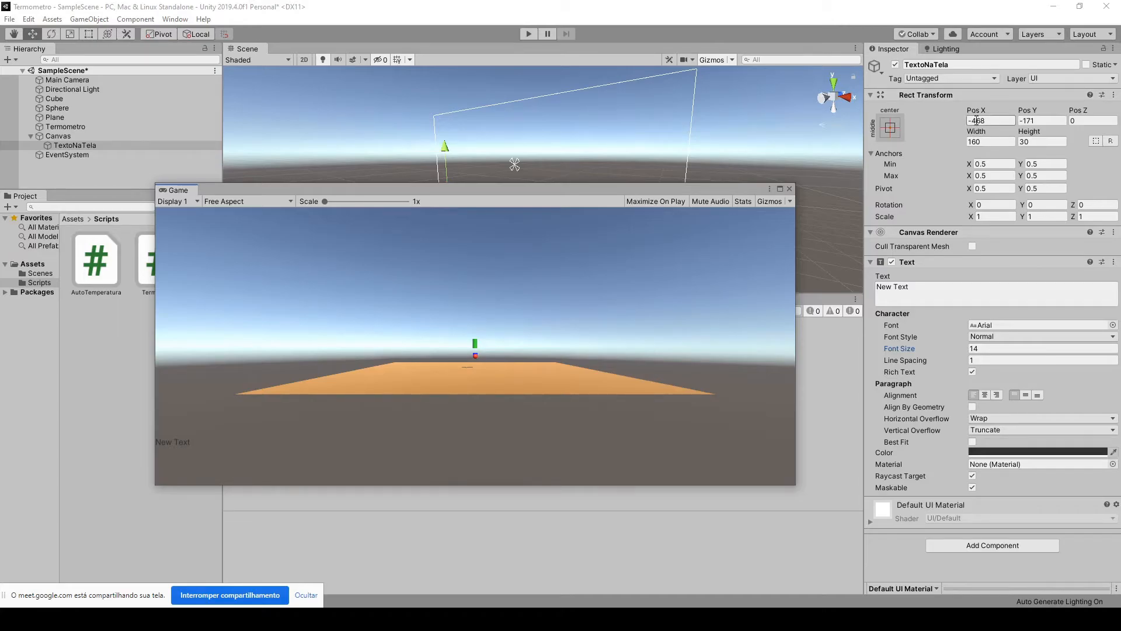
pyautogui.moveTo(981, 111); pyautogui.dragTo(622, 242)
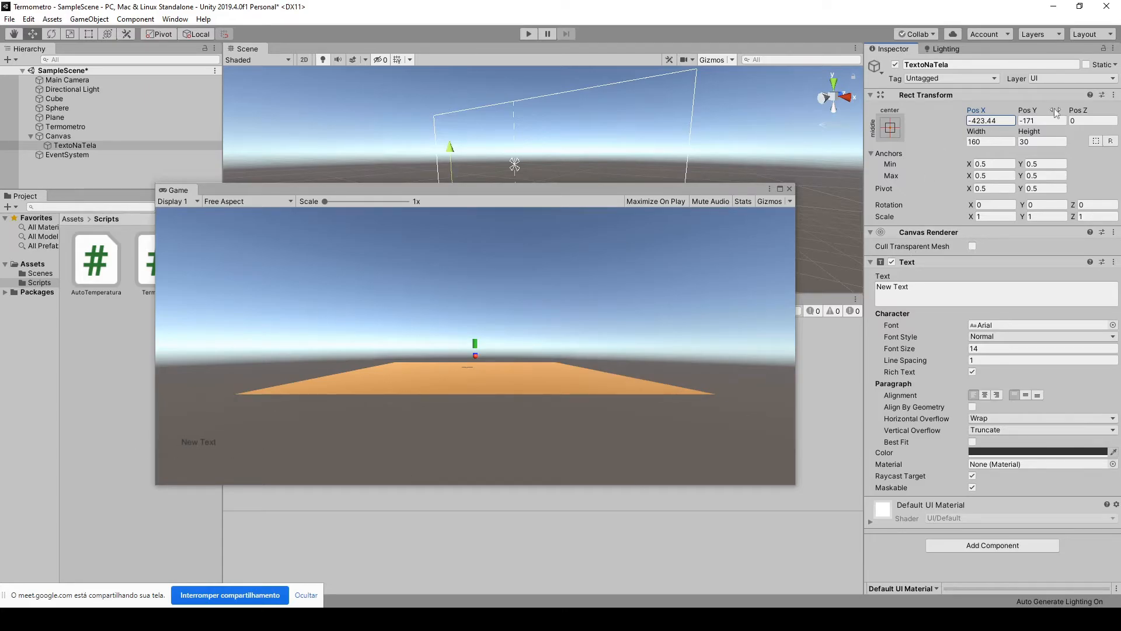
pyautogui.click(891, 130)
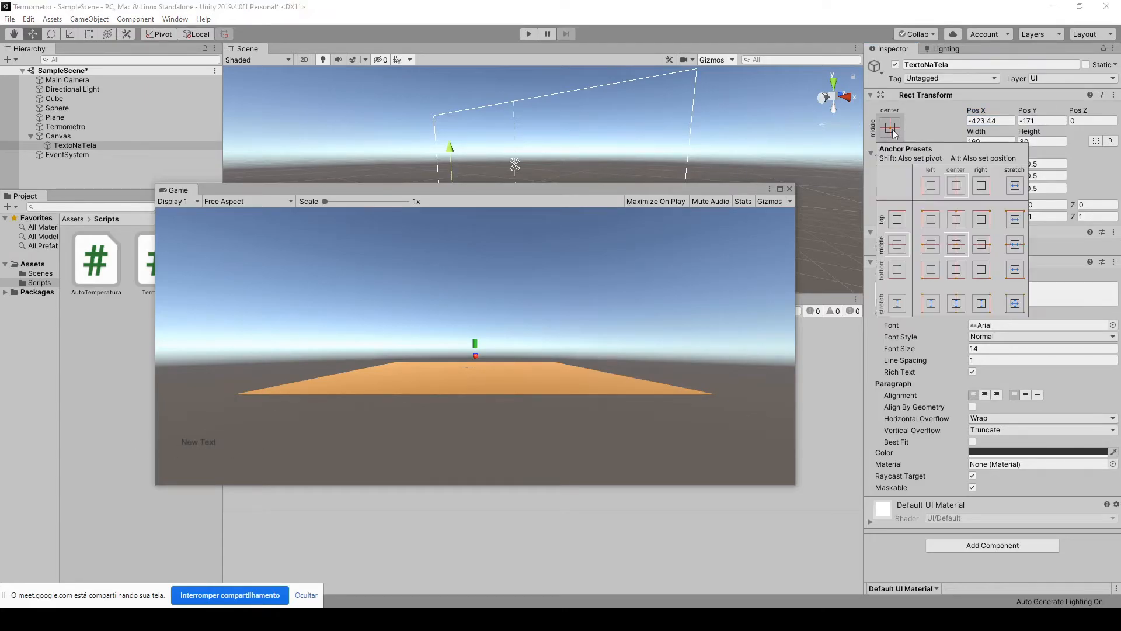
pyautogui.click(892, 129)
pyautogui.click(894, 128)
pyautogui.press('super')
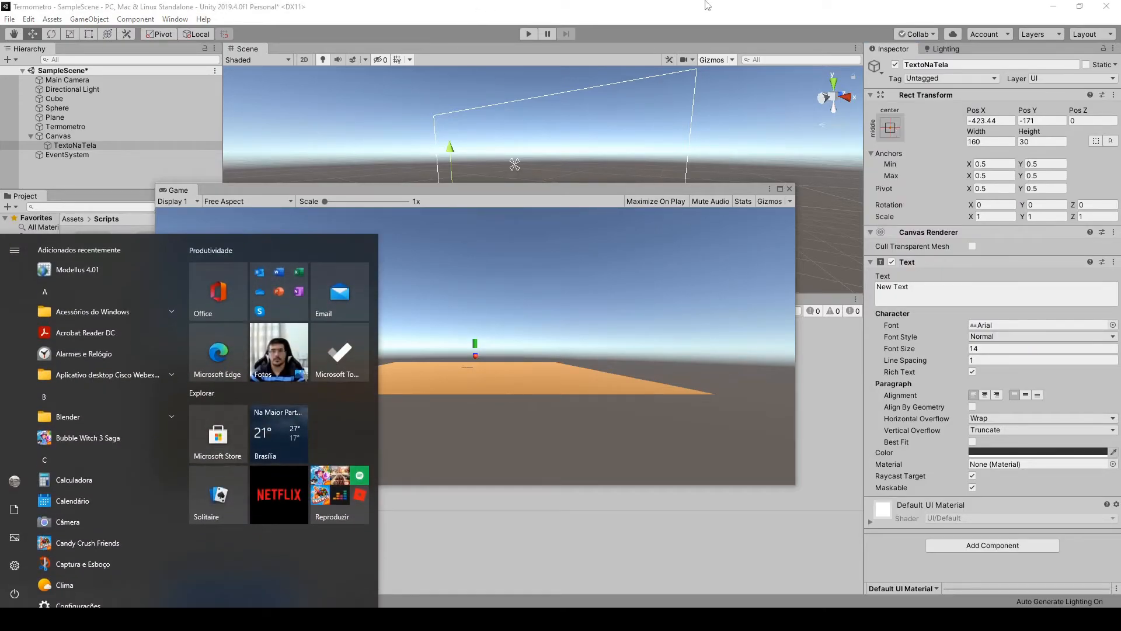
# Step: Anchor TextoNaTela to the Canvas's top-left corner, setting its pivot and position to that corner as well
pyautogui.click(707, 3)
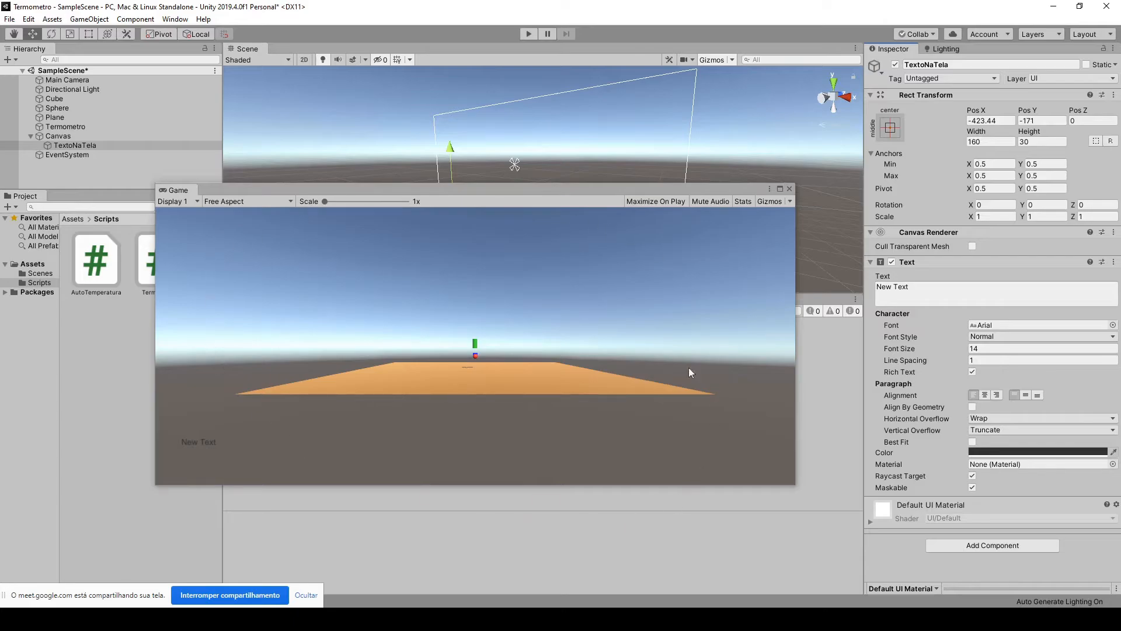
pyautogui.click(889, 128)
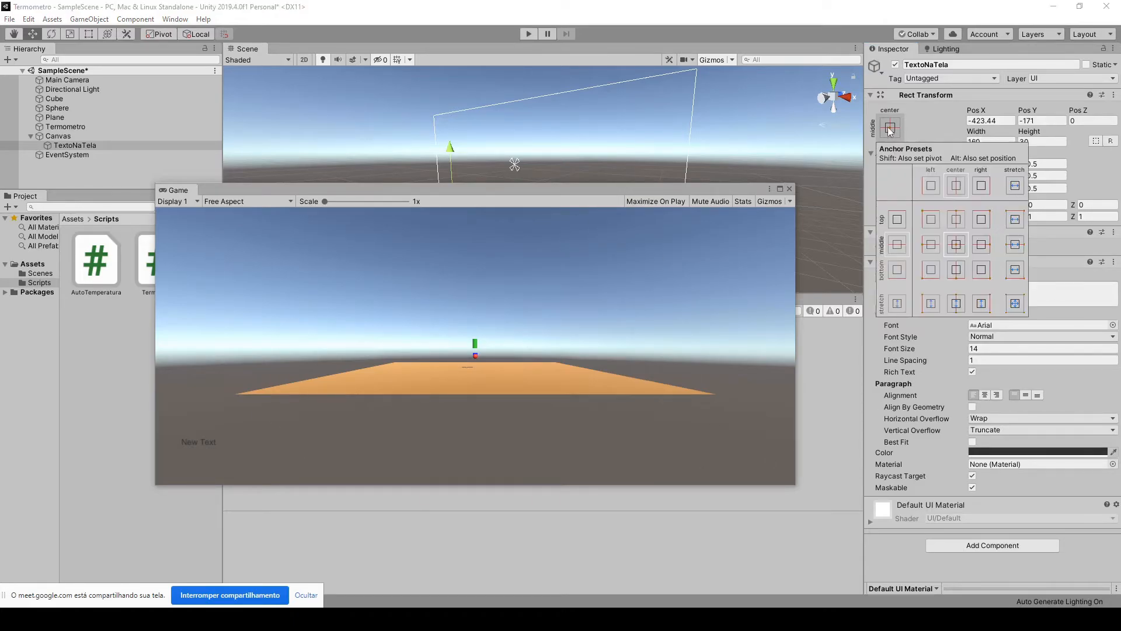
pyautogui.press('alt')
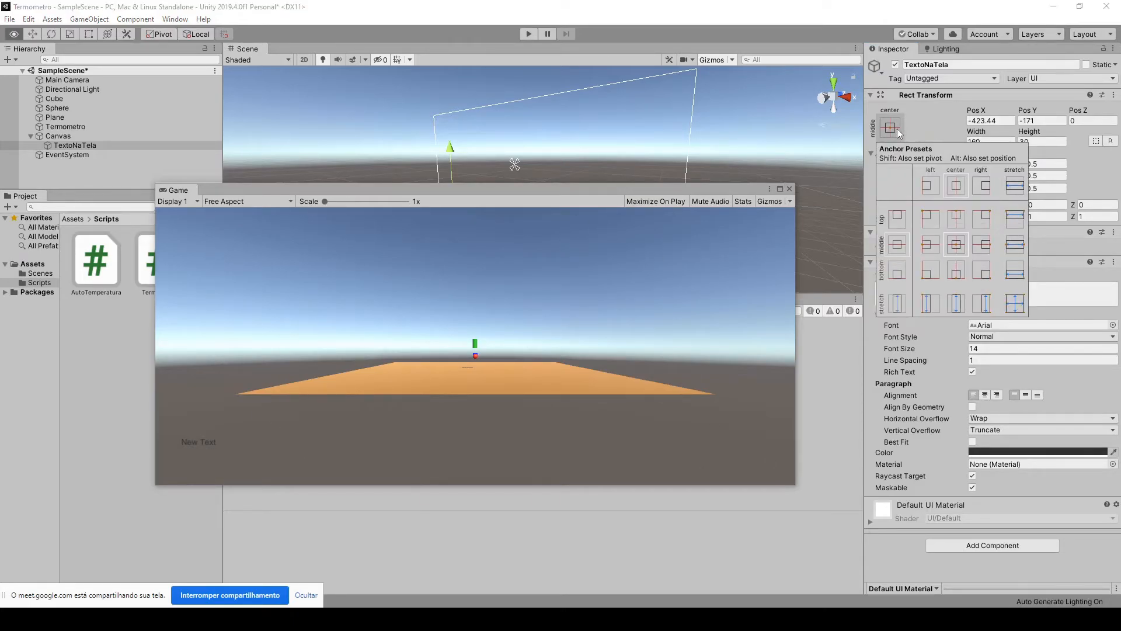
pyautogui.keyDown('alt'); pyautogui.click(931, 222); pyautogui.keyUp('alt')
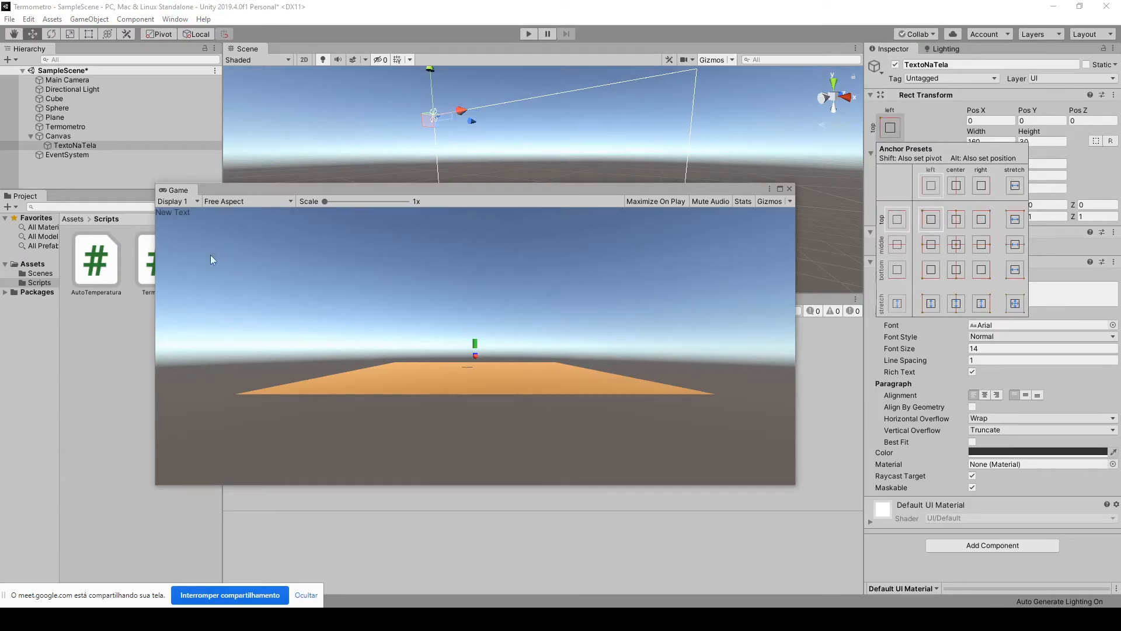
pyautogui.click(485, 188)
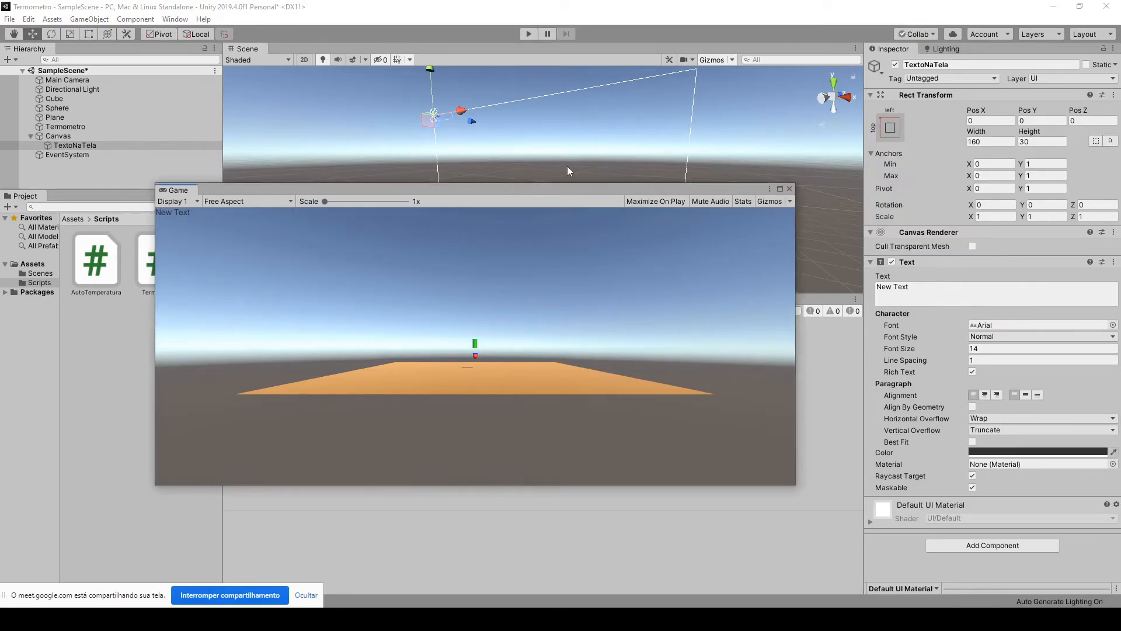
# Step: Move the floating Game window below the Scene view and select TextoNaTela again
pyautogui.click(490, 179)
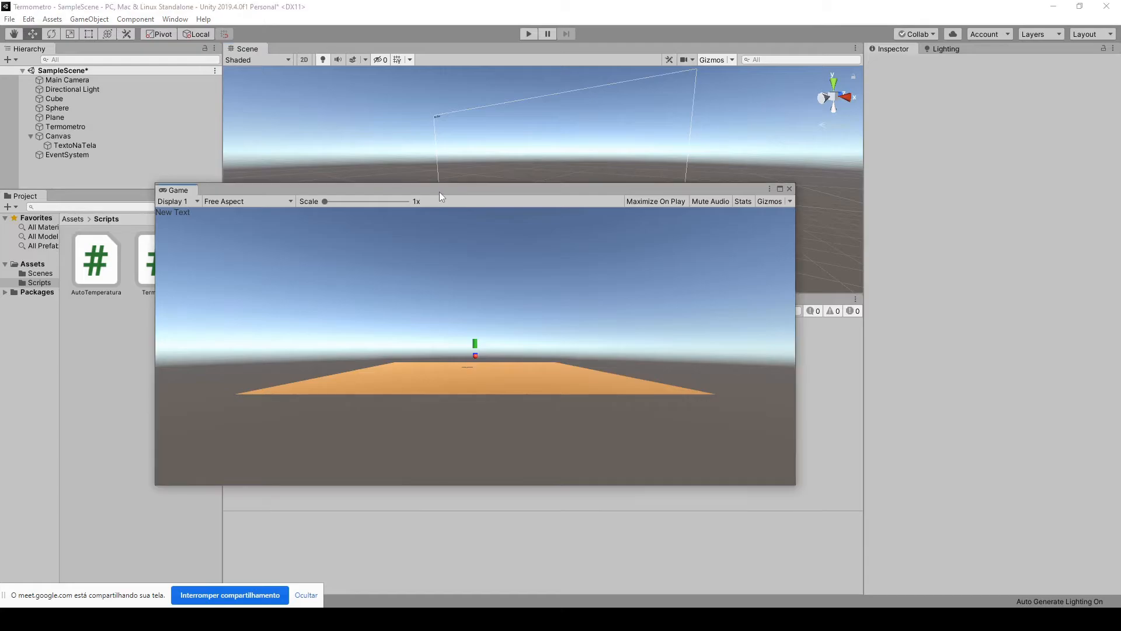
pyautogui.moveTo(433, 191); pyautogui.dragTo(498, 148)
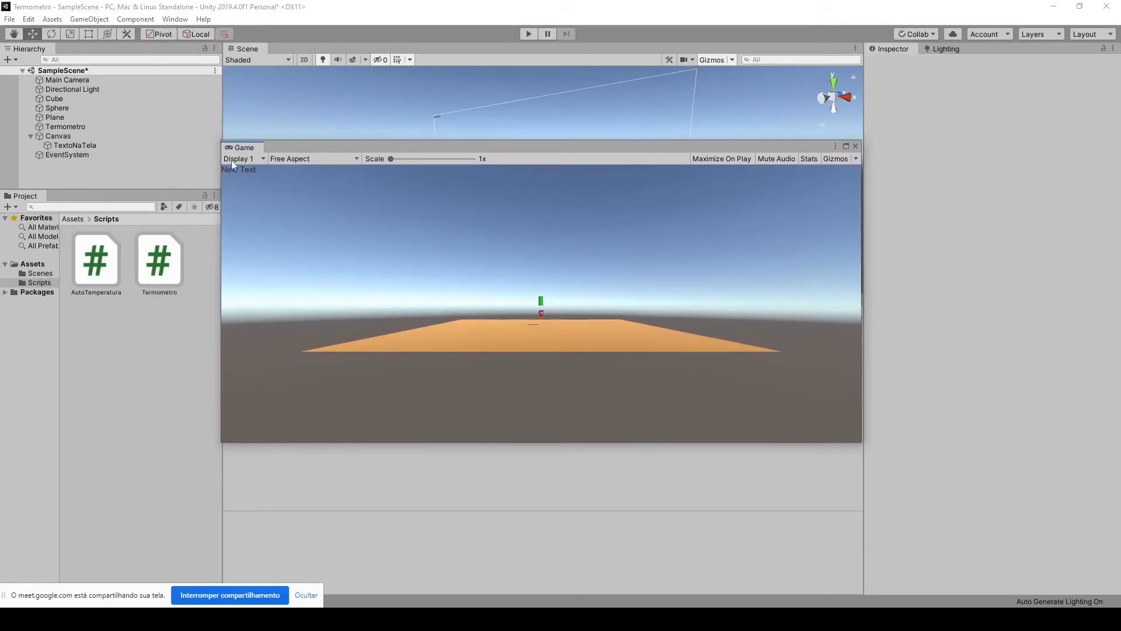
pyautogui.click(75, 146)
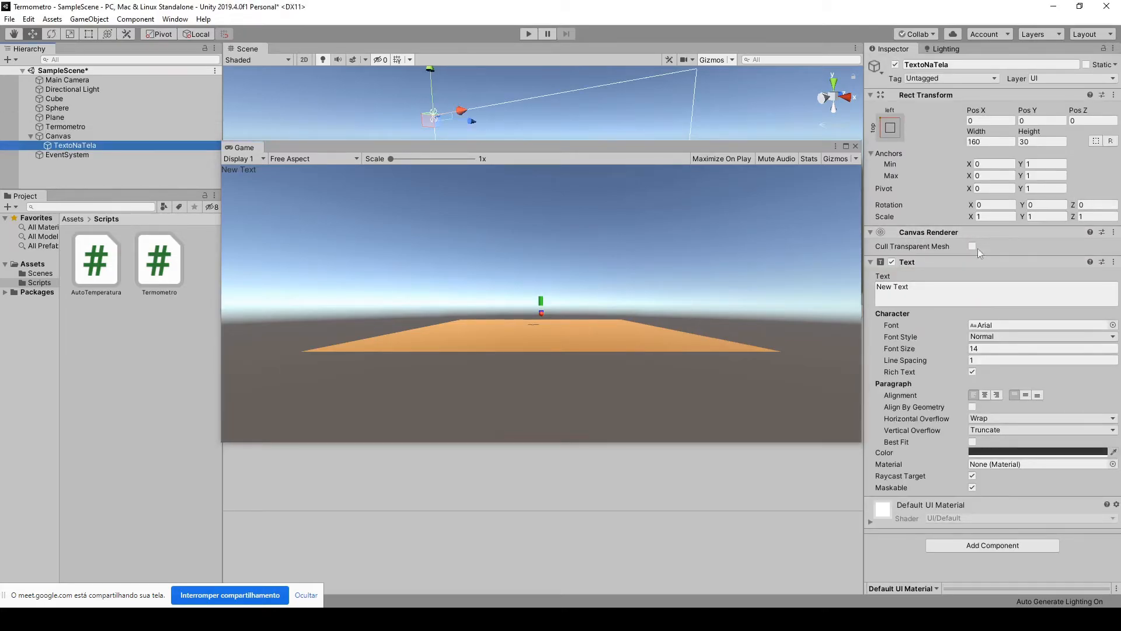
pyautogui.moveTo(457, 149); pyautogui.dragTo(420, 321)
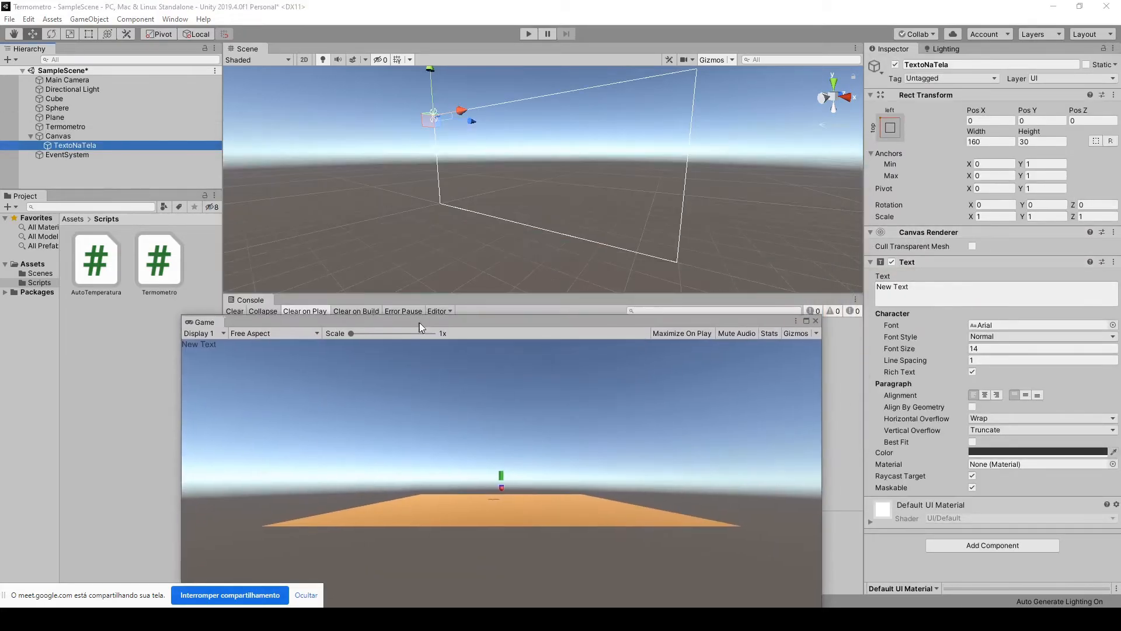
# Step: Frame TextoNaTela in a 2D Scene view and enlarge its text rectangle with the Rect Tool to about 280 by 95
pyautogui.doubleClick(67, 146)
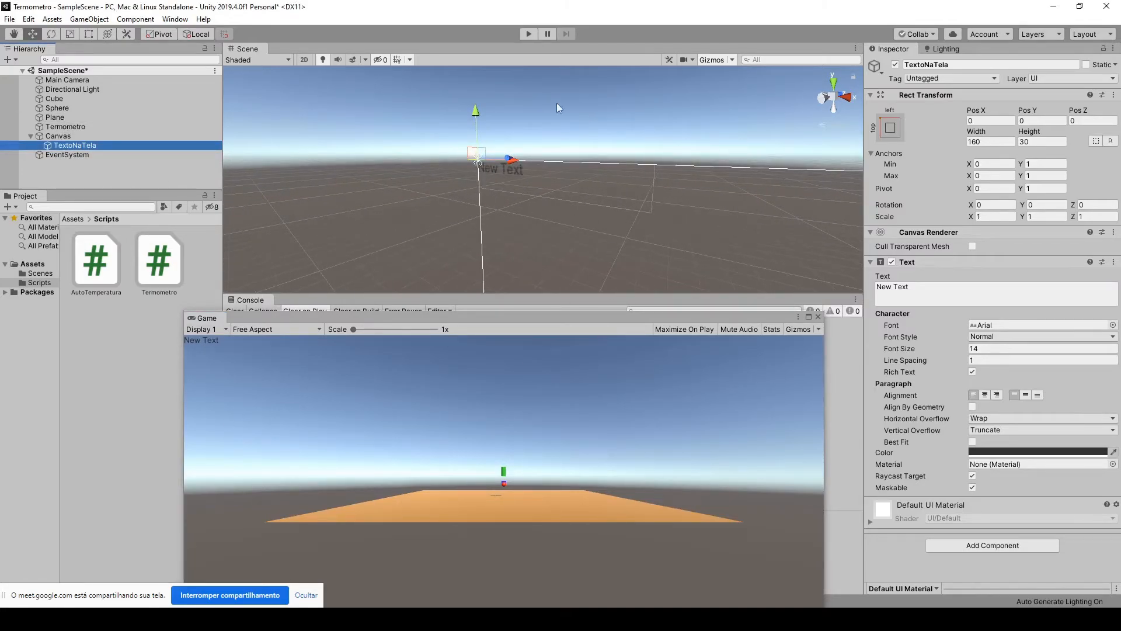
pyautogui.click(303, 60)
pyautogui.press('t')
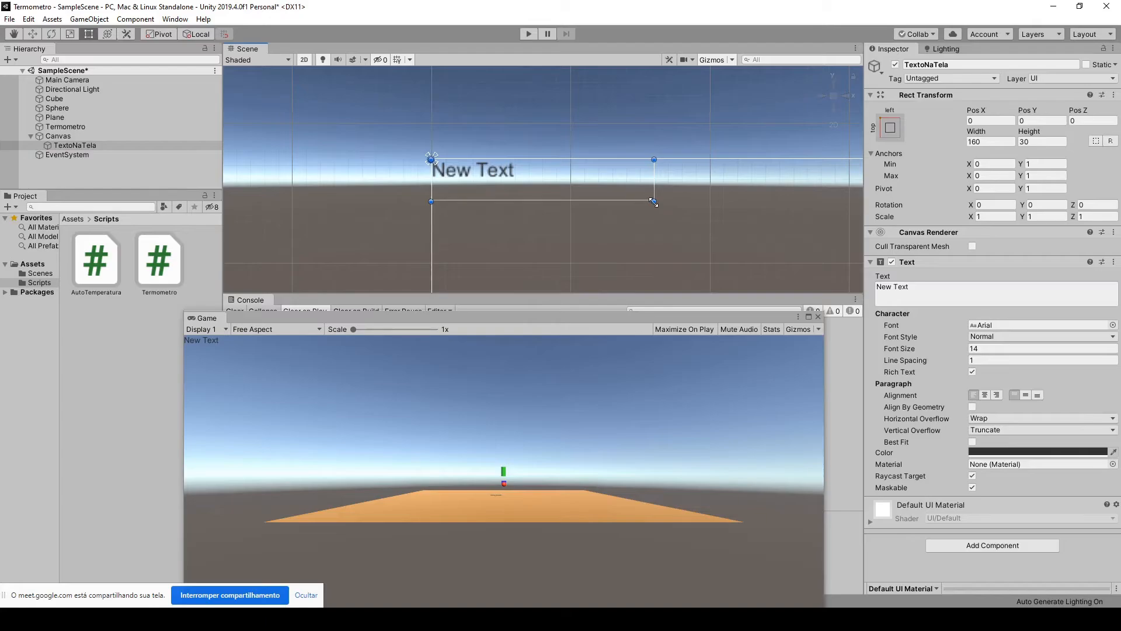
pyautogui.moveTo(653, 203); pyautogui.dragTo(796, 275)
pyautogui.scroll(-3, 724, 248)
pyautogui.scroll(-2, 678, 198)
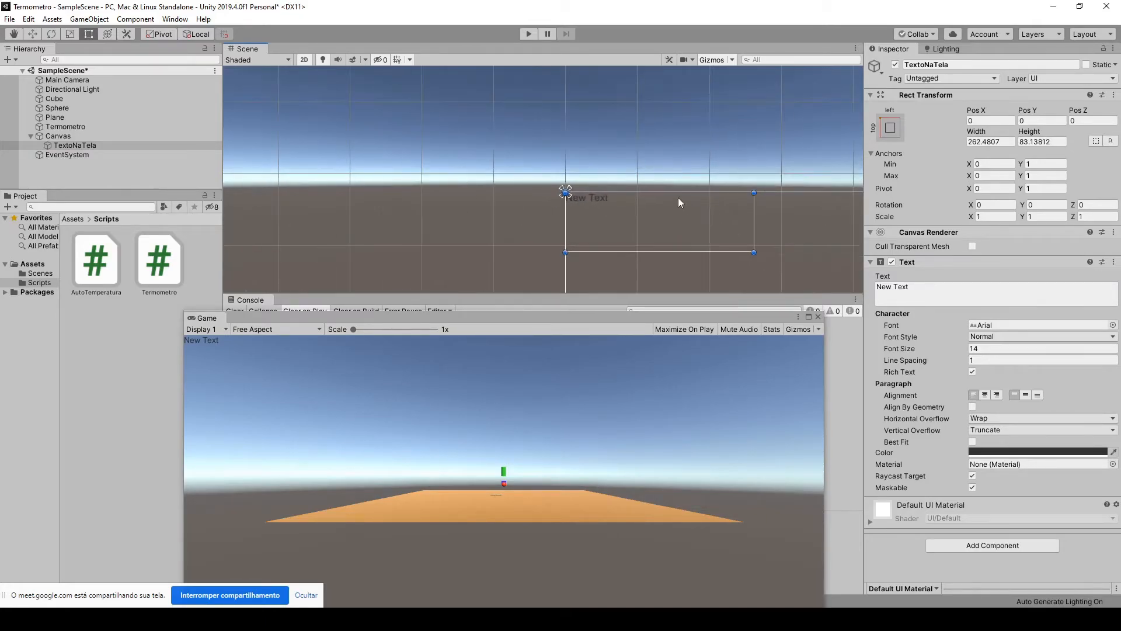
pyautogui.moveTo(542, 164); pyautogui.dragTo(402, 118, button='middle')
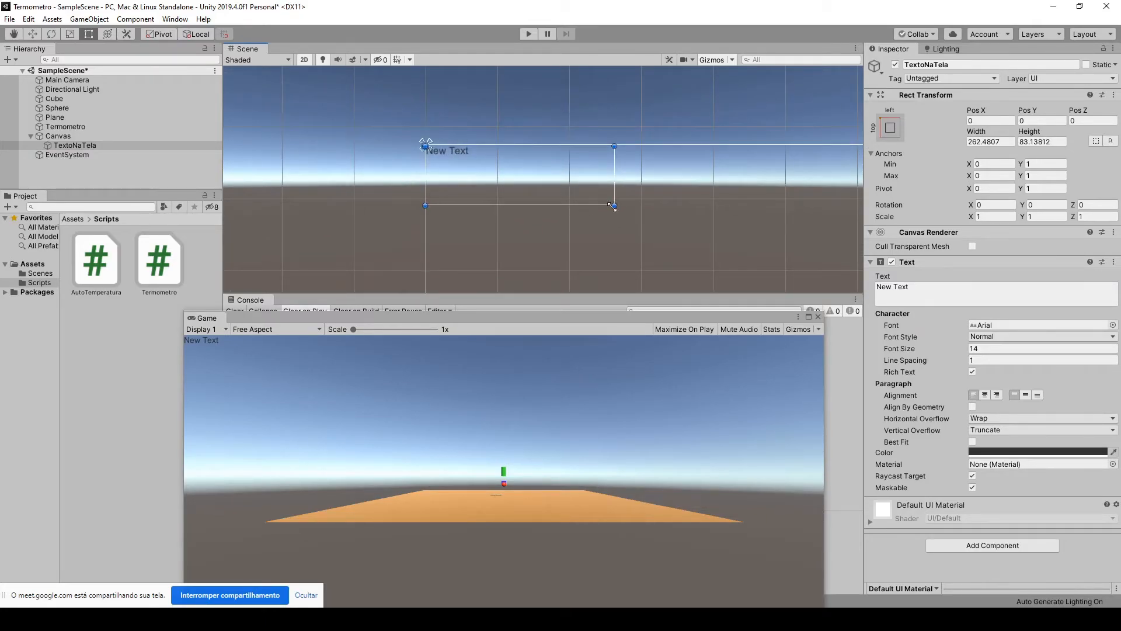
pyautogui.moveTo(613, 206); pyautogui.dragTo(627, 215)
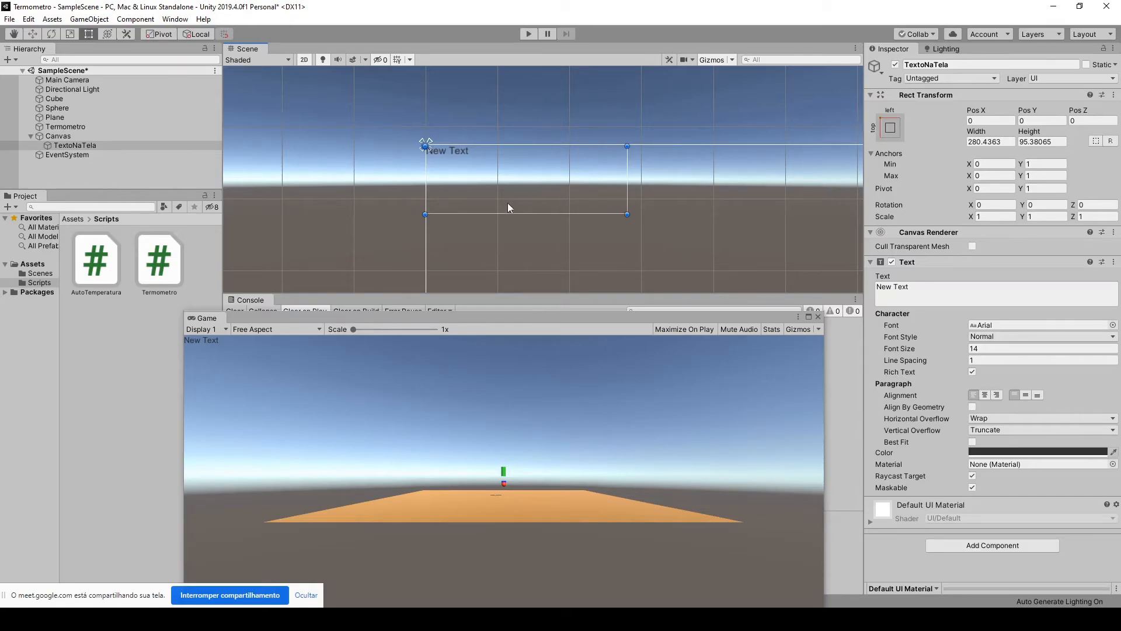
pyautogui.scroll(-2, 507, 202)
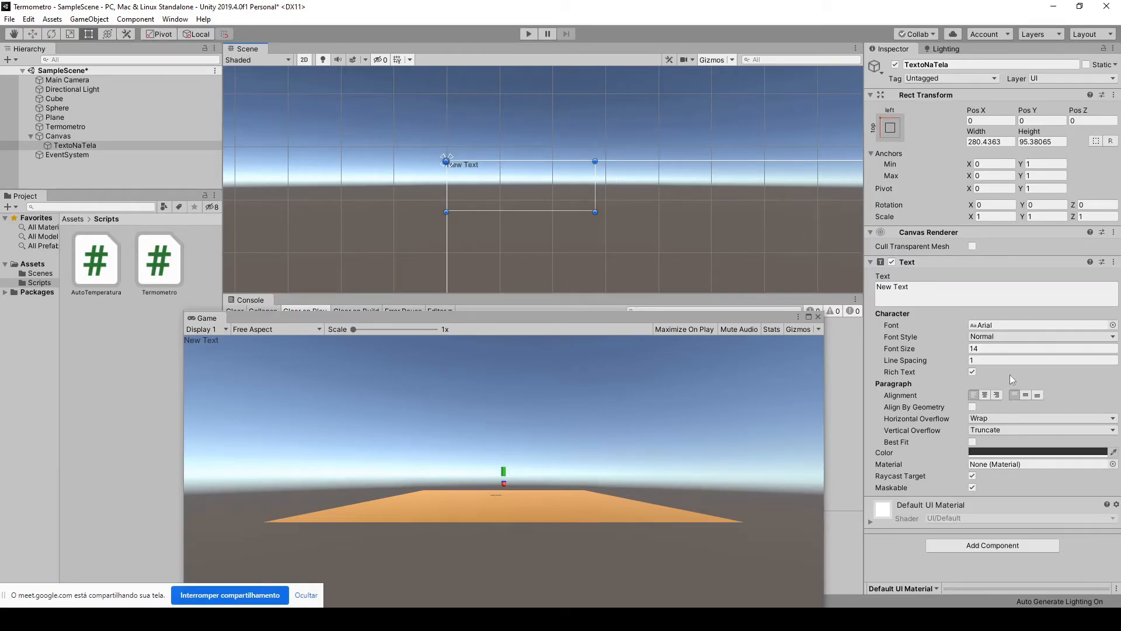
# Step: Set the text's font size to 30 and offset it to Pos X 47 and Pos Y about -21
pyautogui.click(996, 352)
pyautogui.write('30')
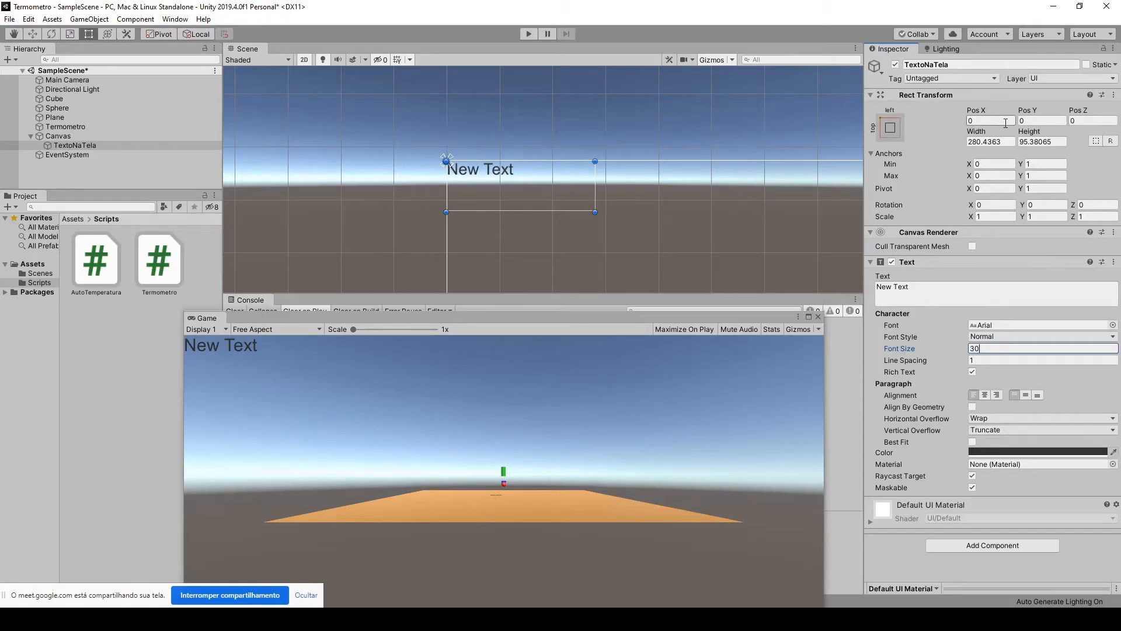
pyautogui.moveTo(974, 110); pyautogui.dragTo(521, 227)
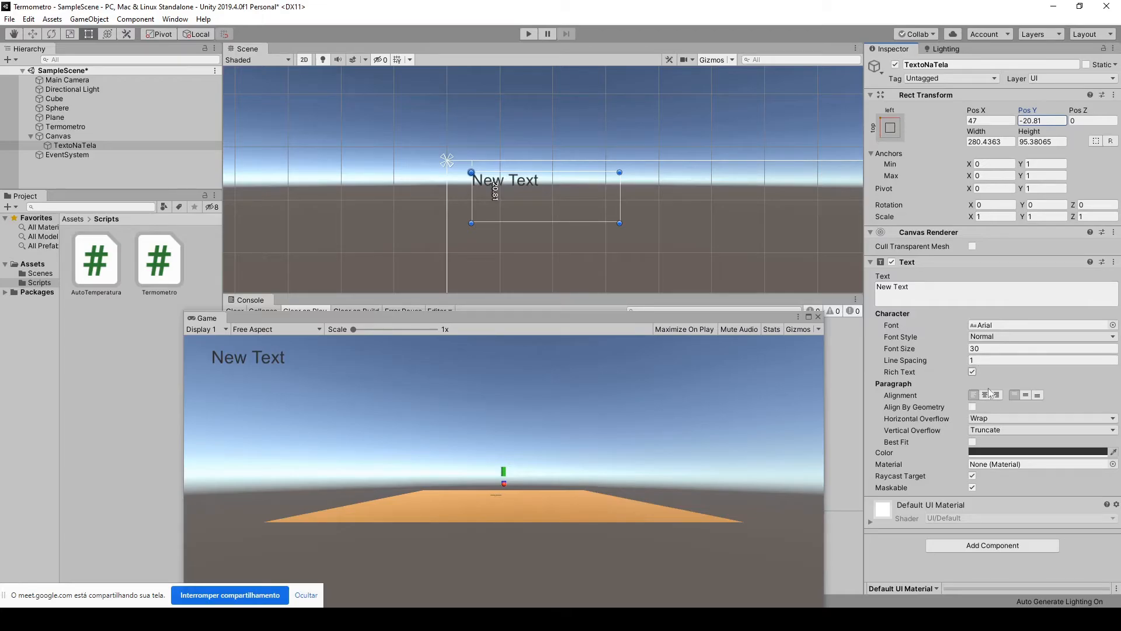
# Step: Change the text colour to orange-red FF2300 and set its font style to Bold
pyautogui.click(1037, 451)
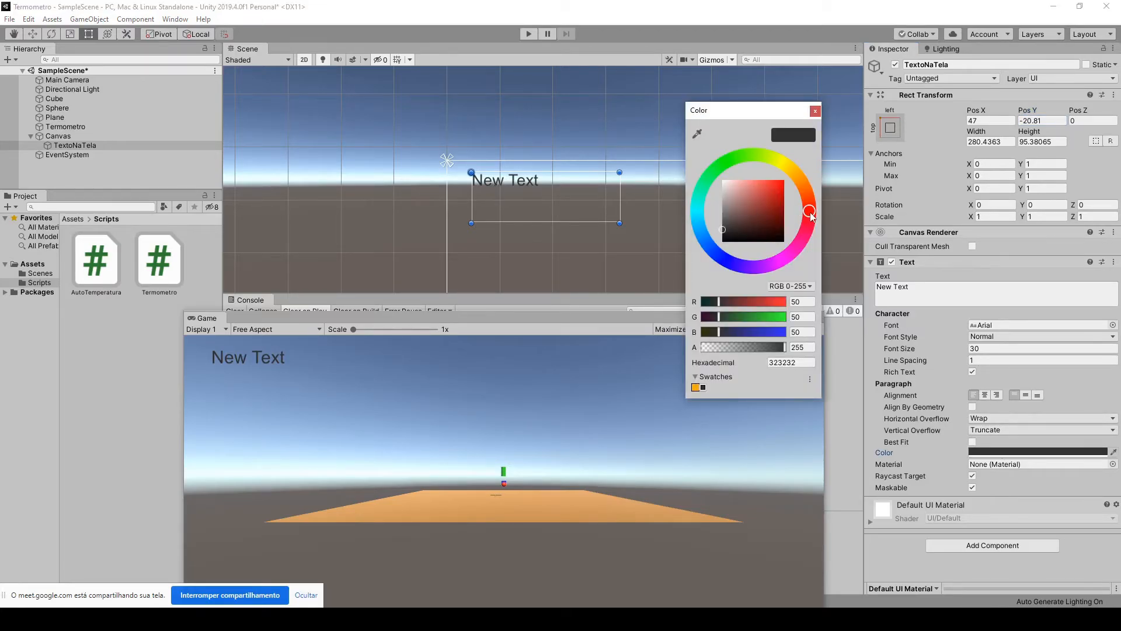
pyautogui.moveTo(810, 212); pyautogui.dragTo(808, 155)
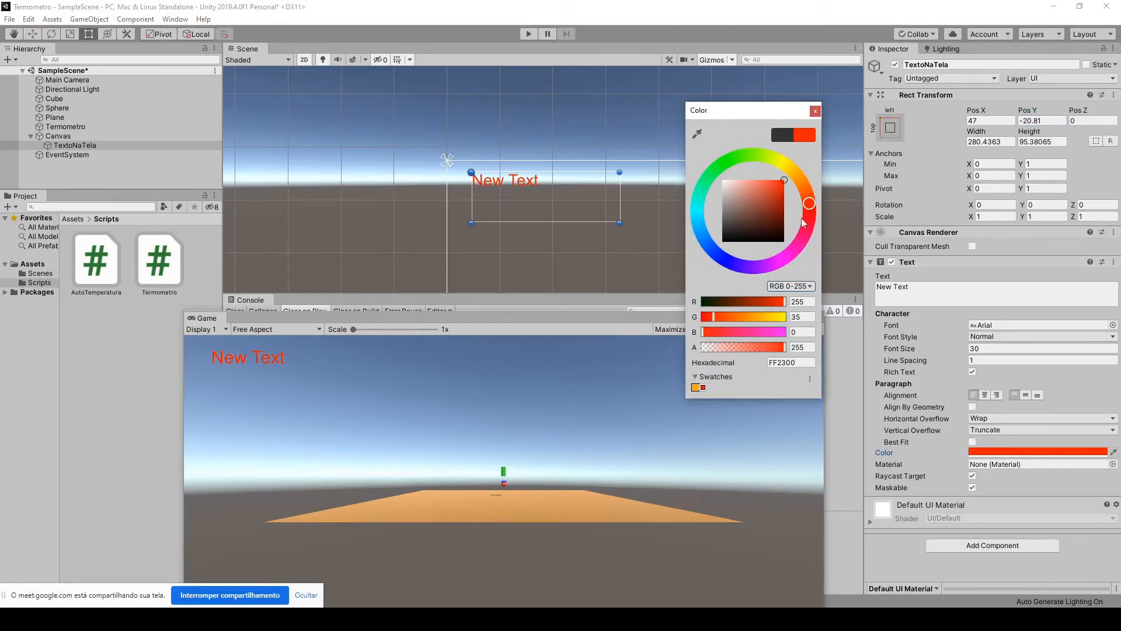
pyautogui.click(1023, 337)
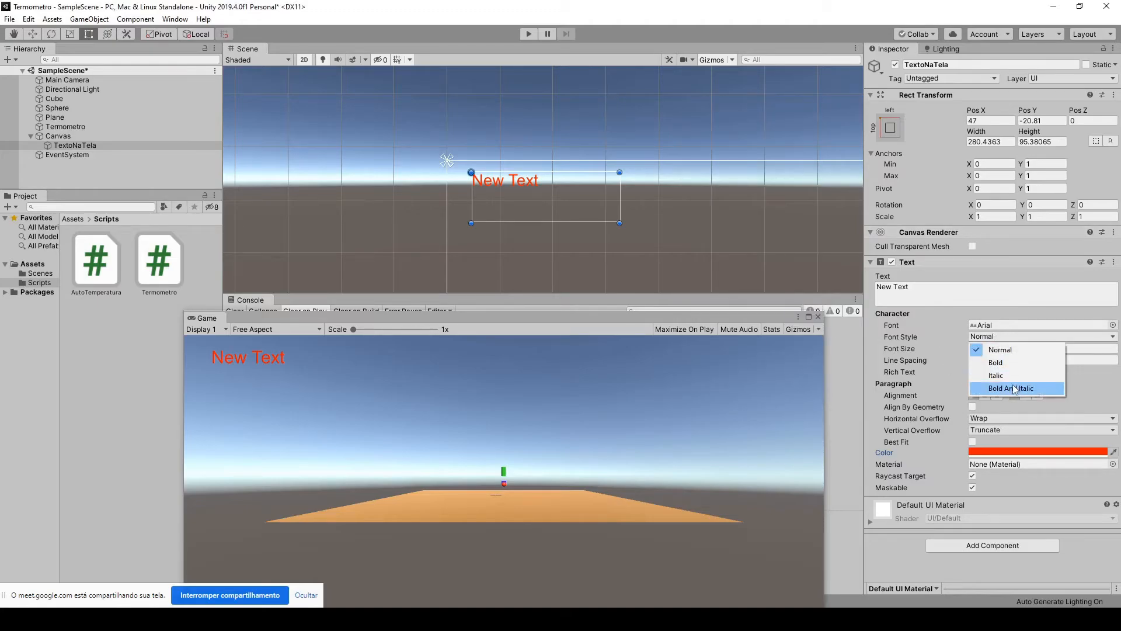
pyautogui.click(1005, 362)
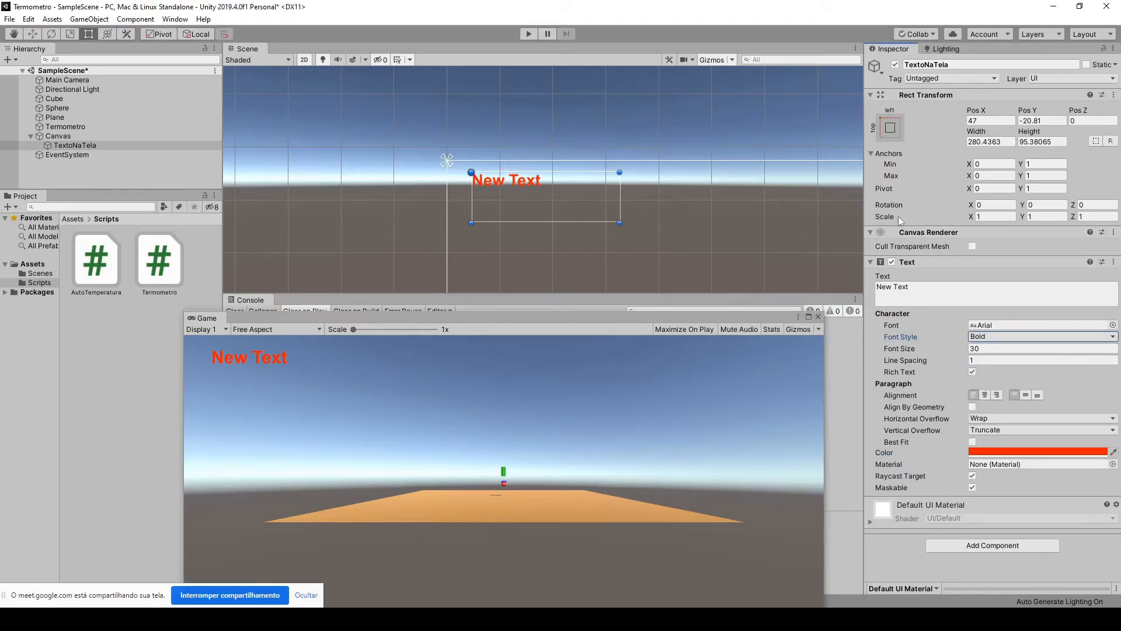
# Step: Replace TextoNaTela's displayed text with "Temperatura:"
pyautogui.moveTo(921, 297); pyautogui.dragTo(805, 292)
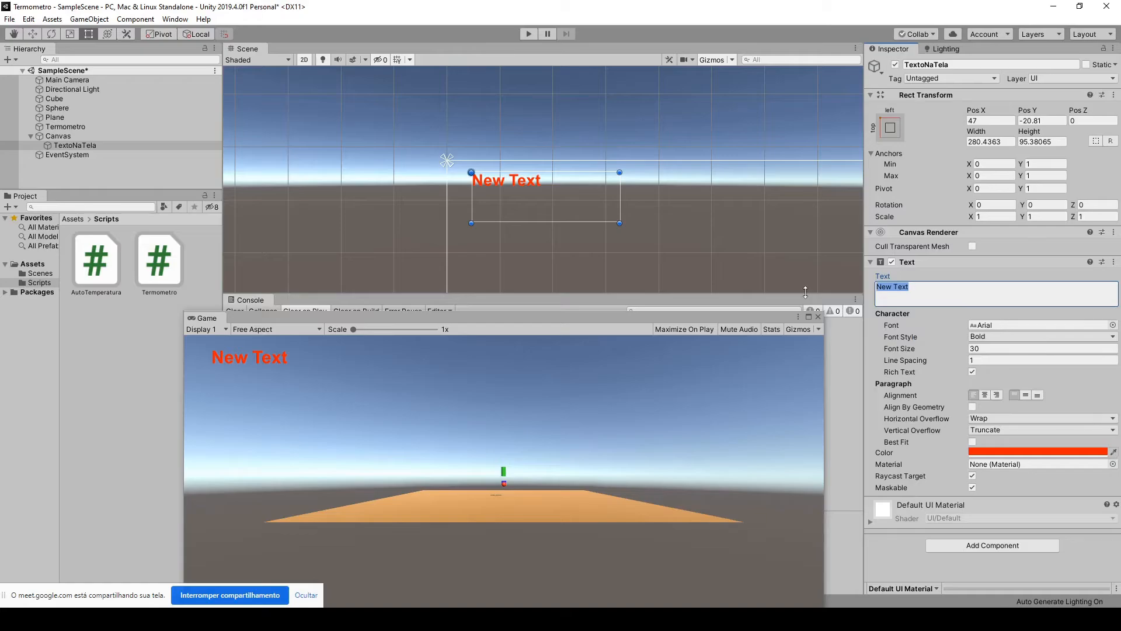
pyautogui.write('Temperatura:')
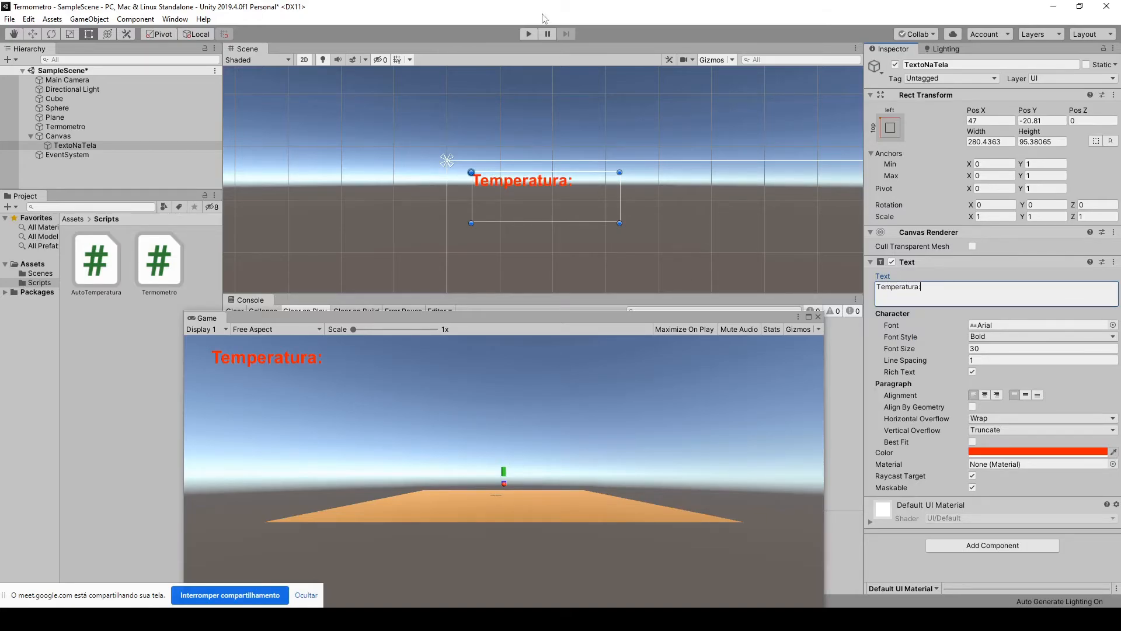
# Step: Dock the floating Game view between the Scene view and the Console
pyautogui.moveTo(313, 317); pyautogui.dragTo(341, 291)
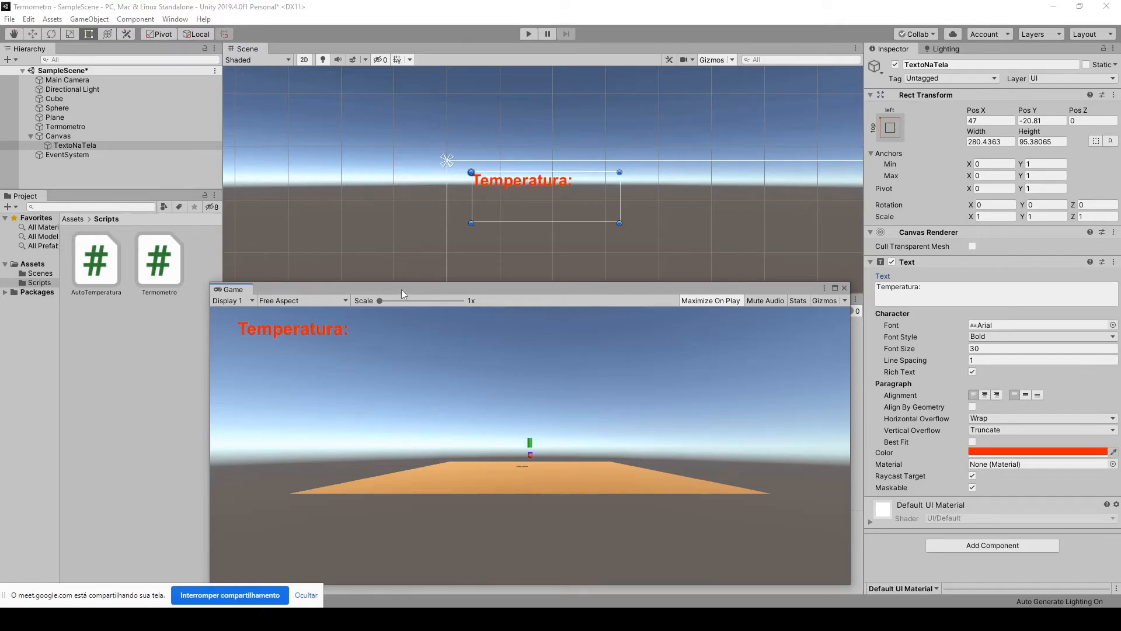
pyautogui.moveTo(401, 289); pyautogui.dragTo(694, 371)
pyautogui.moveTo(523, 368); pyautogui.dragTo(430, 234)
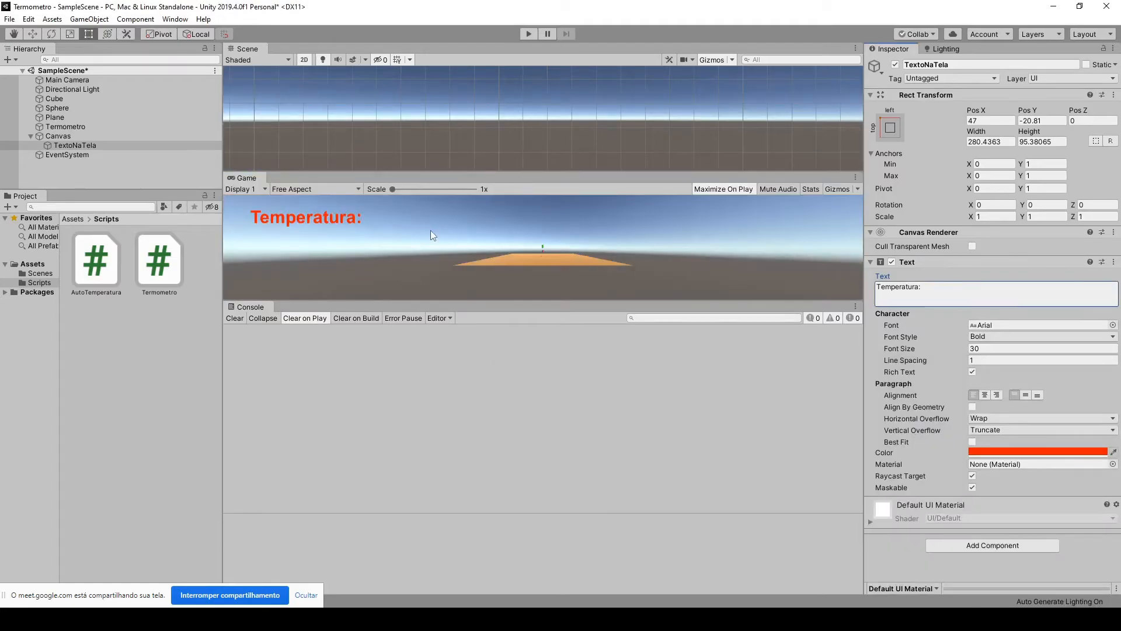
# Step: Undock and enlarge the Game view as a floating window and briefly run the scene to check the on-screen text
pyautogui.click(257, 179)
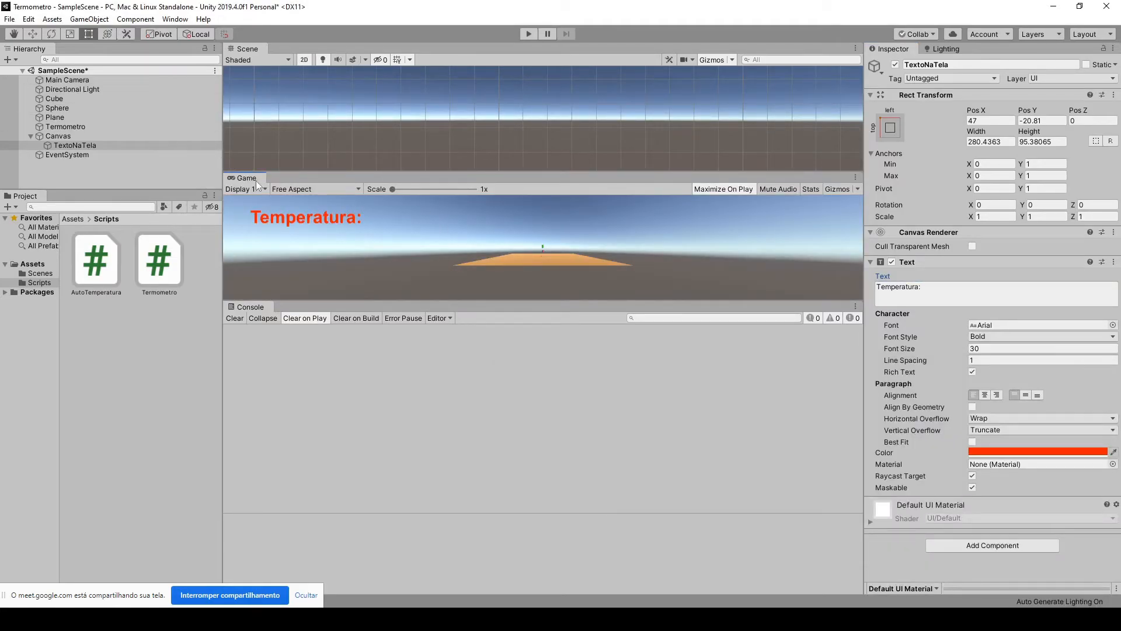
pyautogui.moveTo(265, 186); pyautogui.dragTo(379, 195)
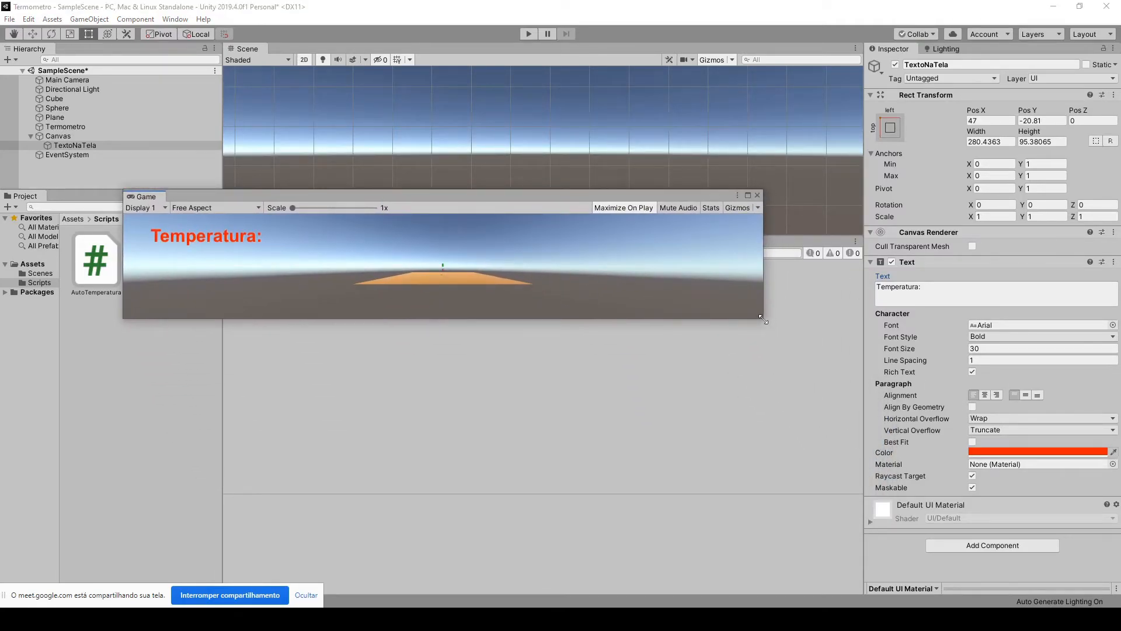
pyautogui.moveTo(769, 326); pyautogui.dragTo(954, 569)
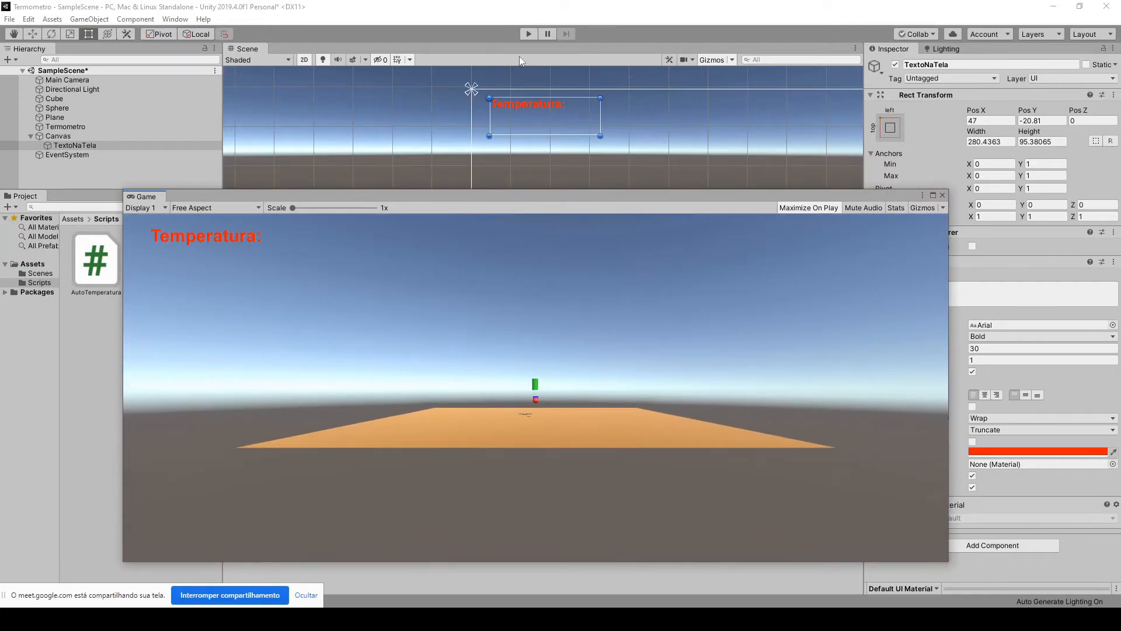
pyautogui.click(528, 34)
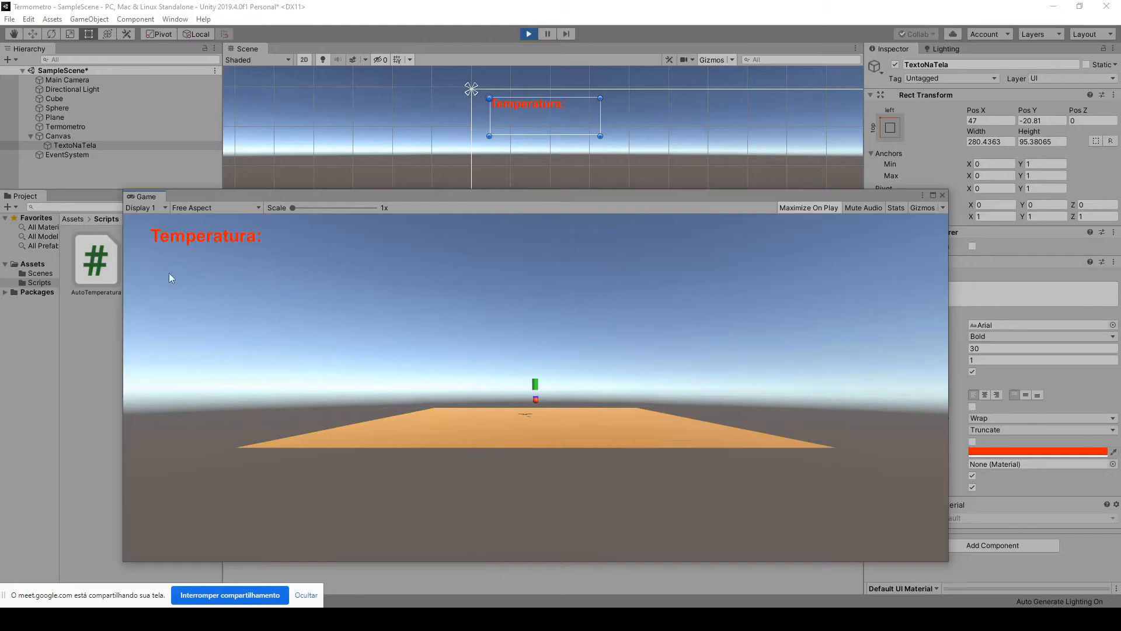
pyautogui.click(529, 34)
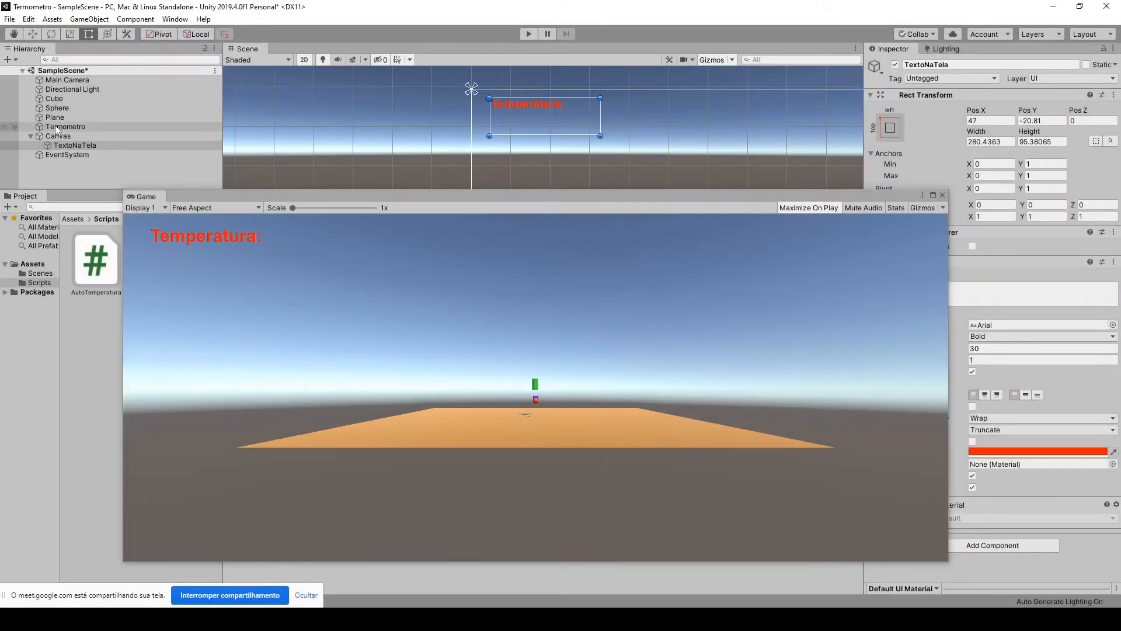
# Step: Uncover the Scene view, return it to 3D and move the Main Camera forward along its Z axis toward the orange plane
pyautogui.click(67, 80)
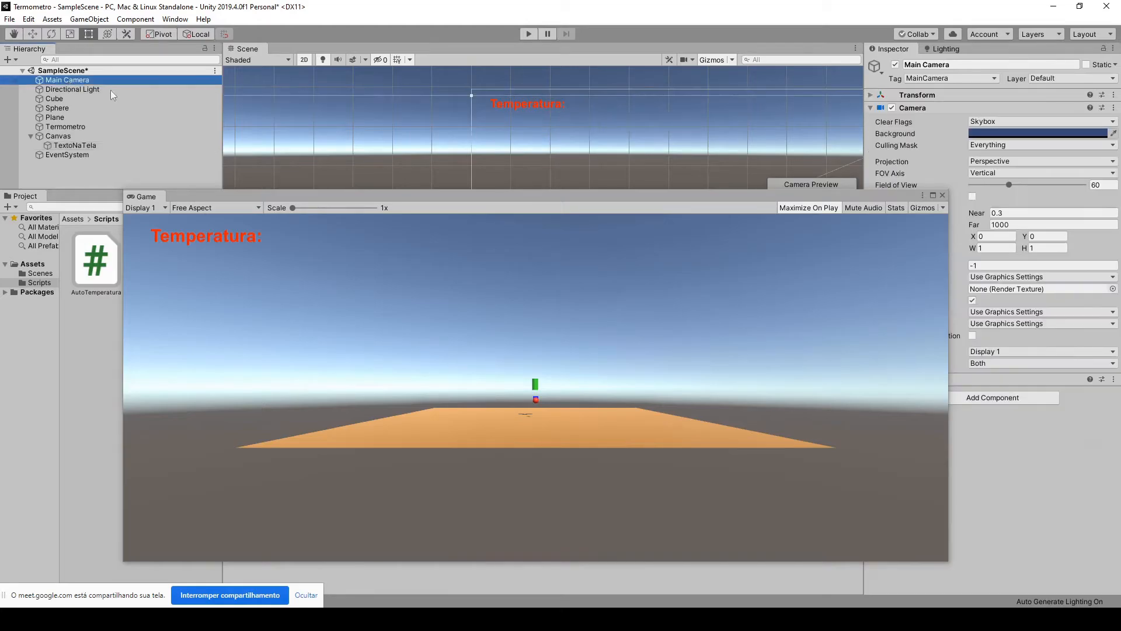
pyautogui.moveTo(580, 195); pyautogui.dragTo(598, 286)
pyautogui.moveTo(588, 233); pyautogui.dragTo(591, 289)
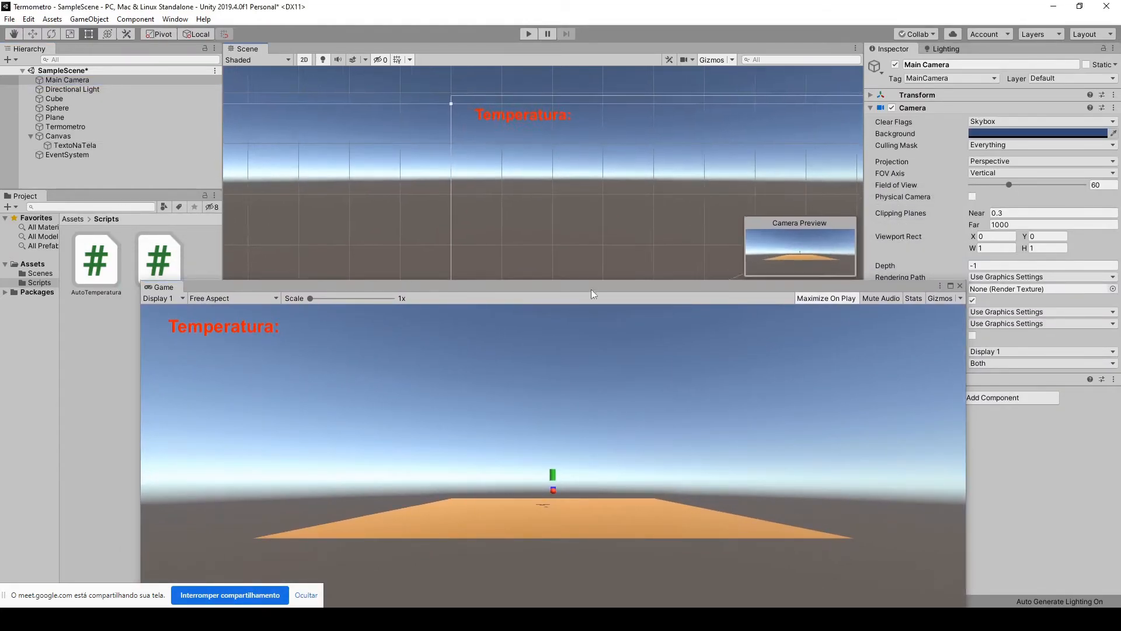
pyautogui.click(303, 60)
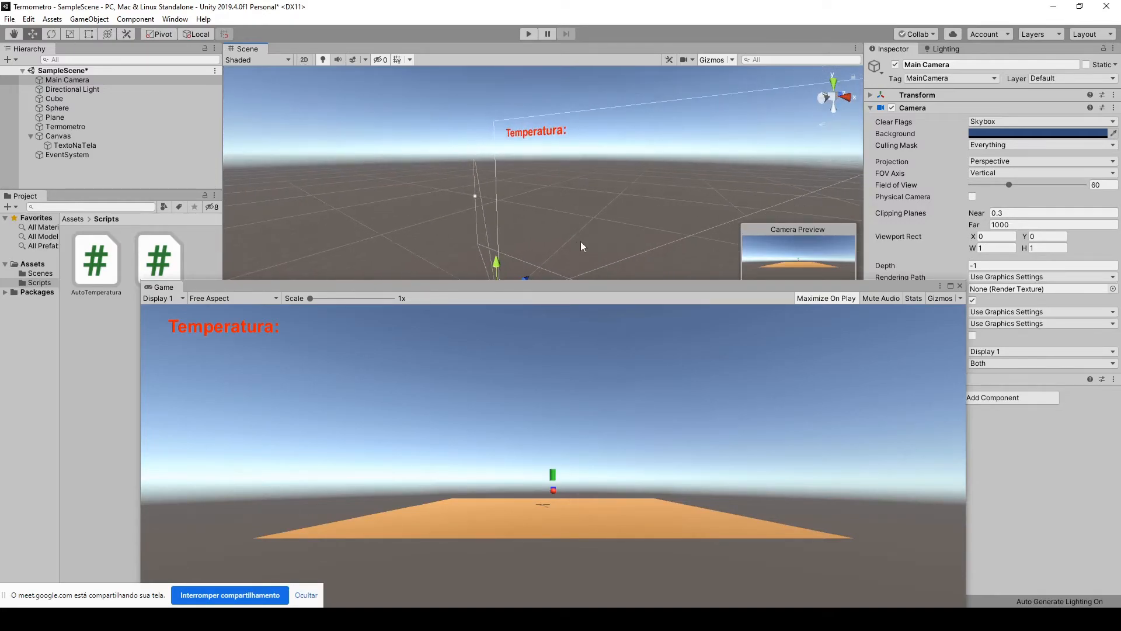
pyautogui.moveTo(527, 274)
pyautogui.mouseDown()
pyautogui.moveTo(539, 267)
pyautogui.moveTo(507, 281)
pyautogui.mouseUp()
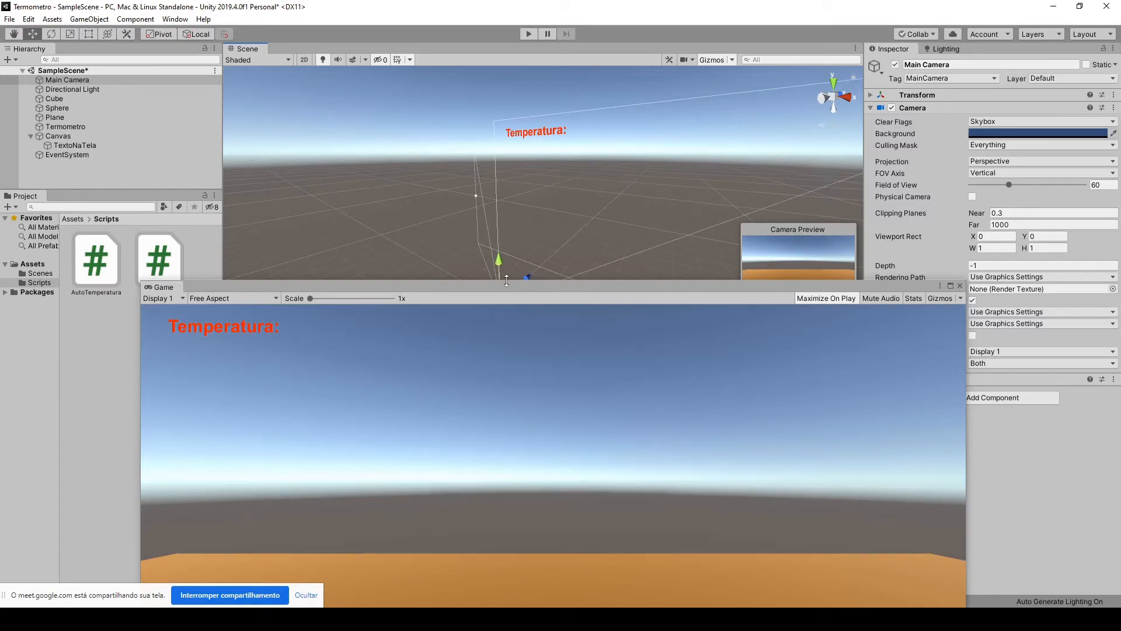
pyautogui.scroll(-5, 586, 187)
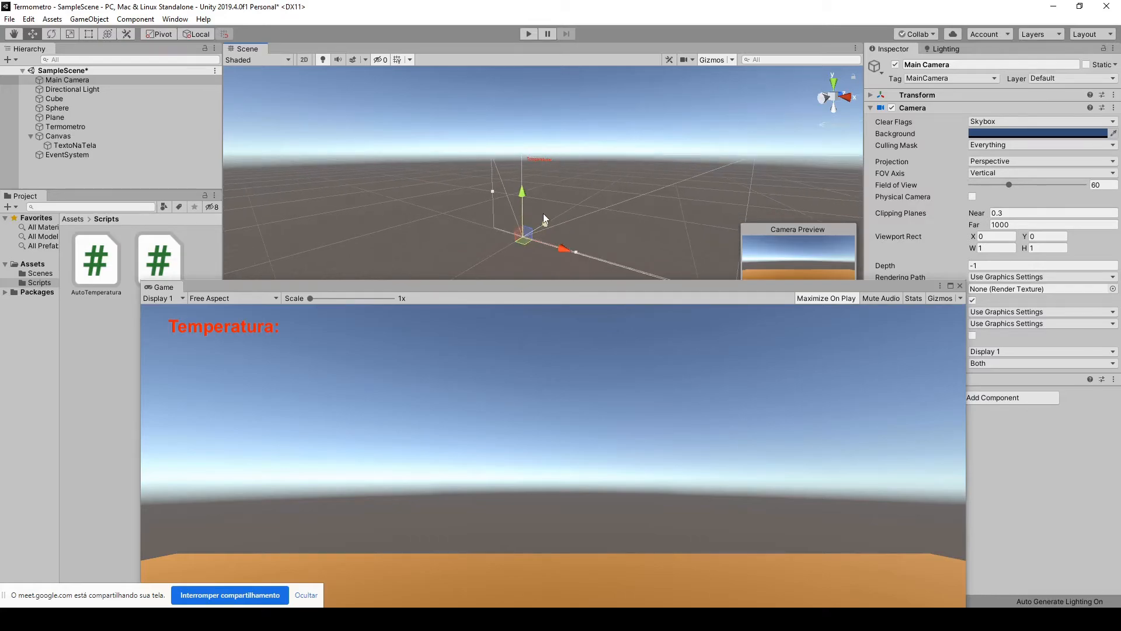
# Step: Pull the Main Camera back along its Z axis to bring the thermometer shapes into its view, and frame the Plane in the Scene view
pyautogui.moveTo(548, 227); pyautogui.dragTo(545, 227)
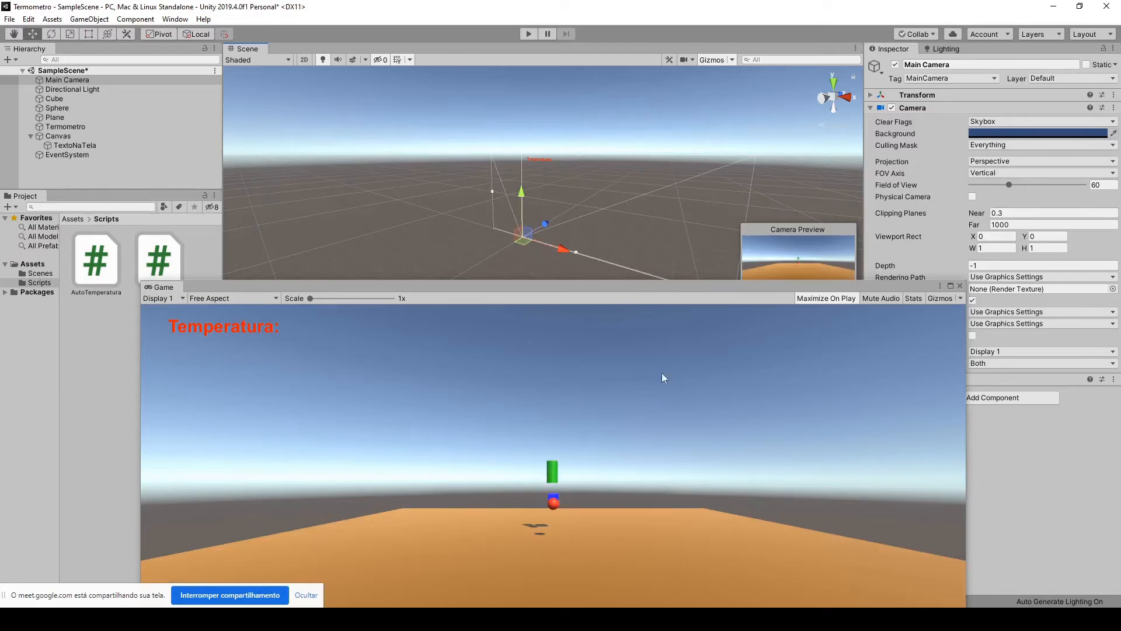
pyautogui.scroll(-2, 594, 226)
pyautogui.scroll(4, 594, 226)
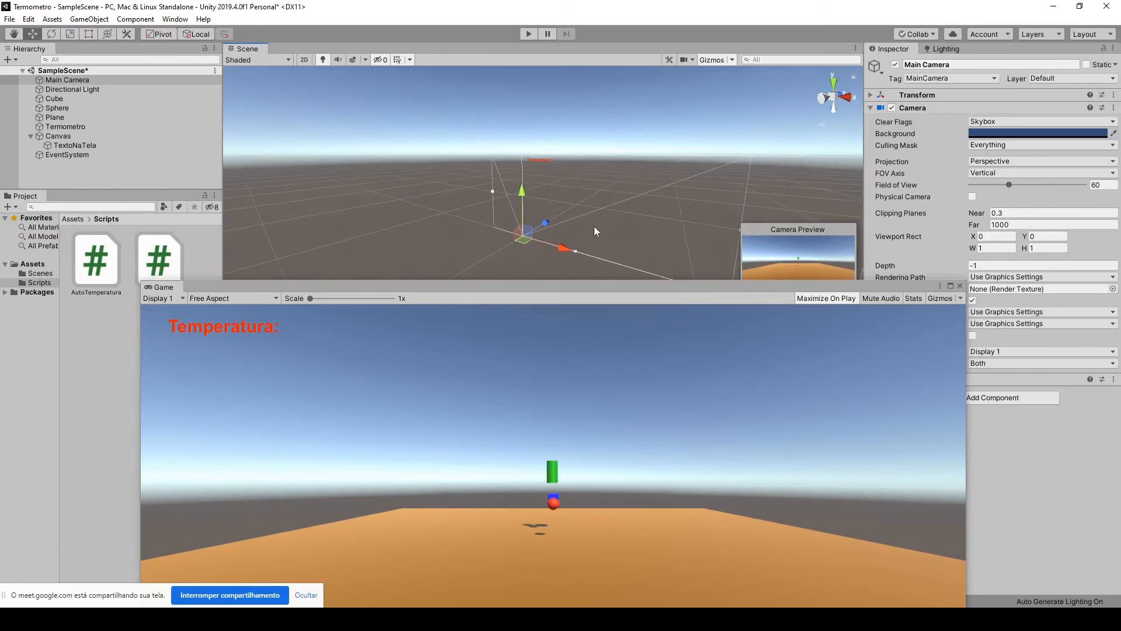
pyautogui.doubleClick(54, 117)
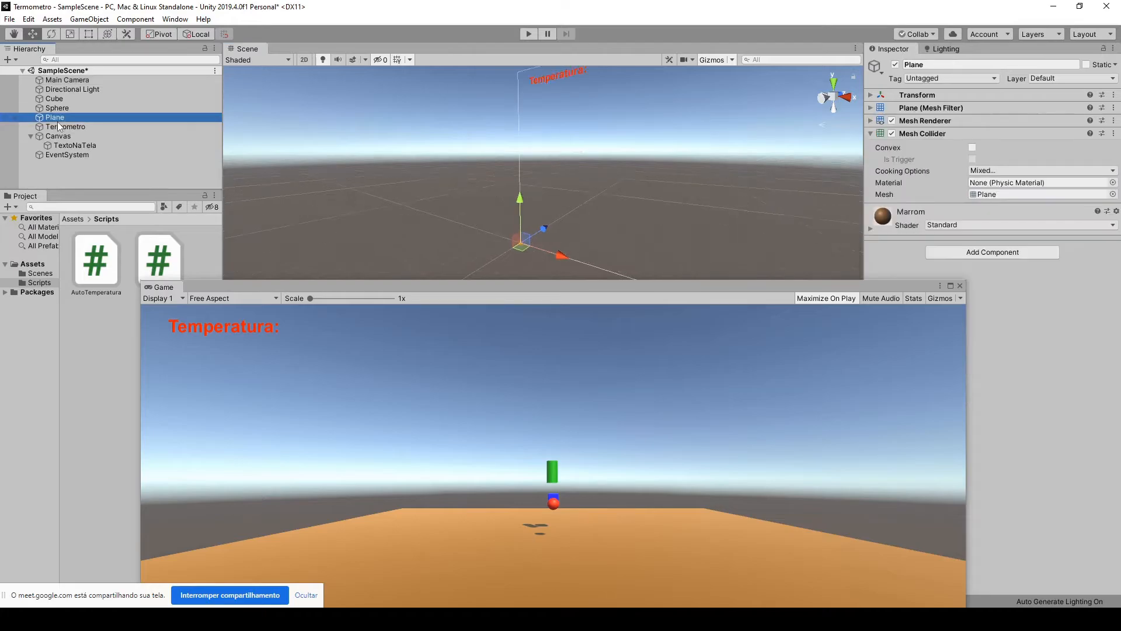
pyautogui.scroll(3, 721, 163)
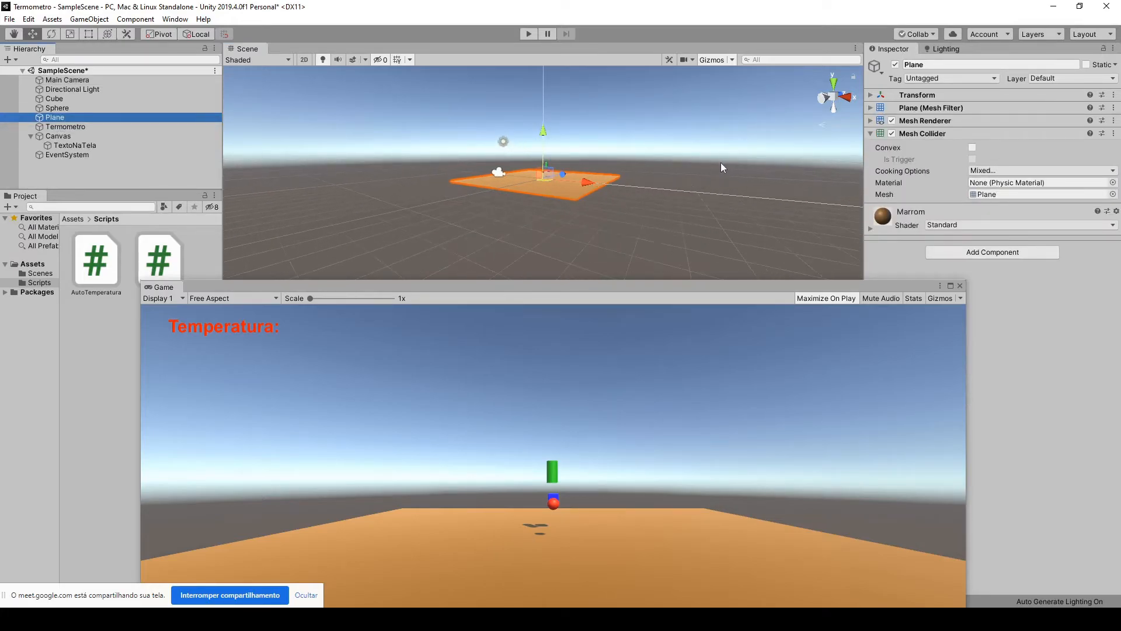
pyautogui.moveTo(727, 166); pyautogui.dragTo(774, 137, button='right')
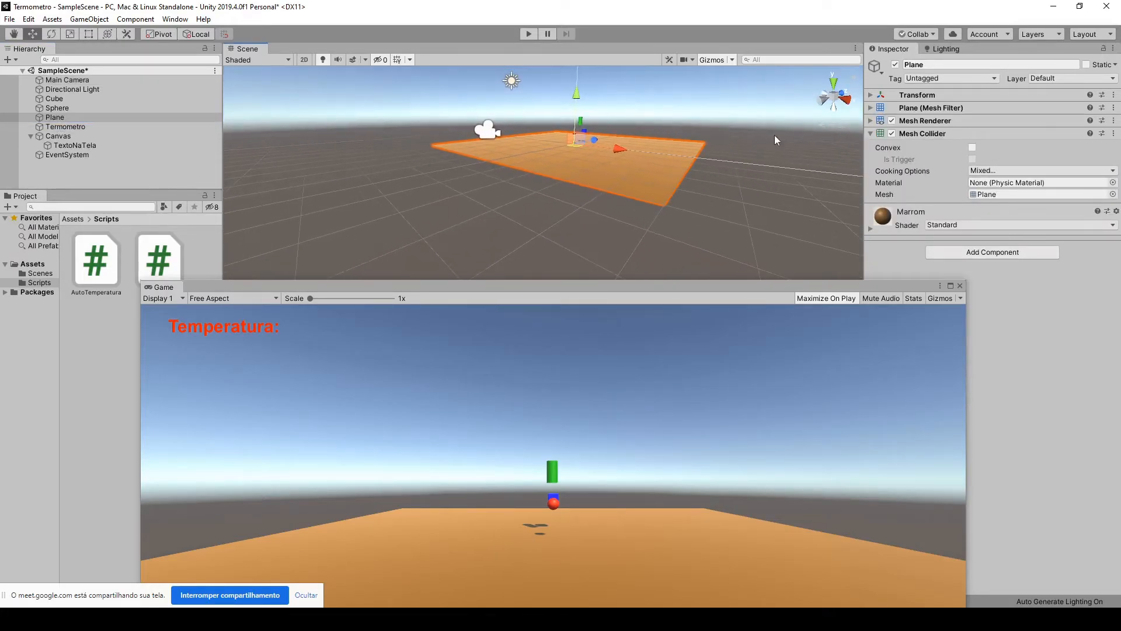
pyautogui.moveTo(764, 140); pyautogui.dragTo(503, 225, button='middle')
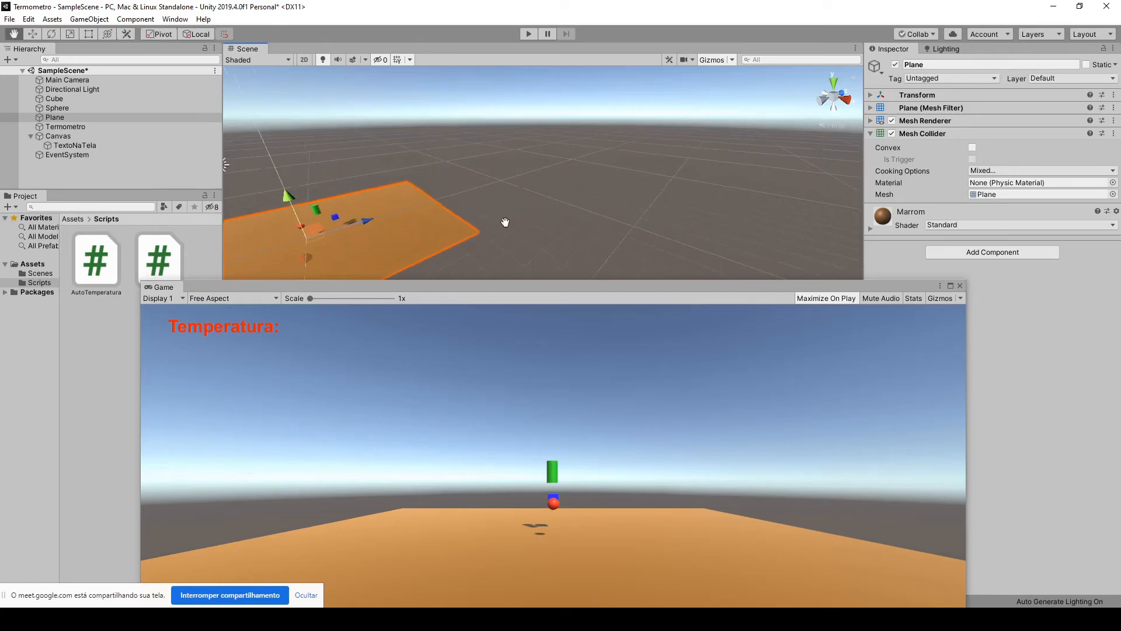
pyautogui.scroll(5, 504, 226)
pyautogui.scroll(-4, 584, 180)
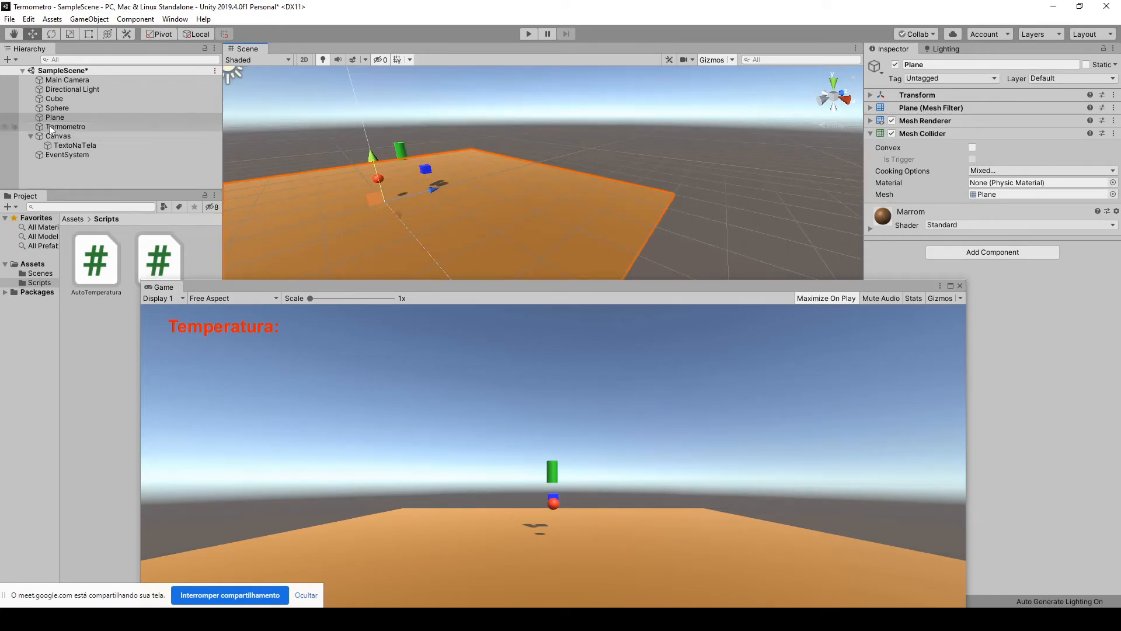
# Step: Move the Main Camera to the near side of the orange plane and rotate it to face the sphere, cube and cylinder
pyautogui.click(426, 173)
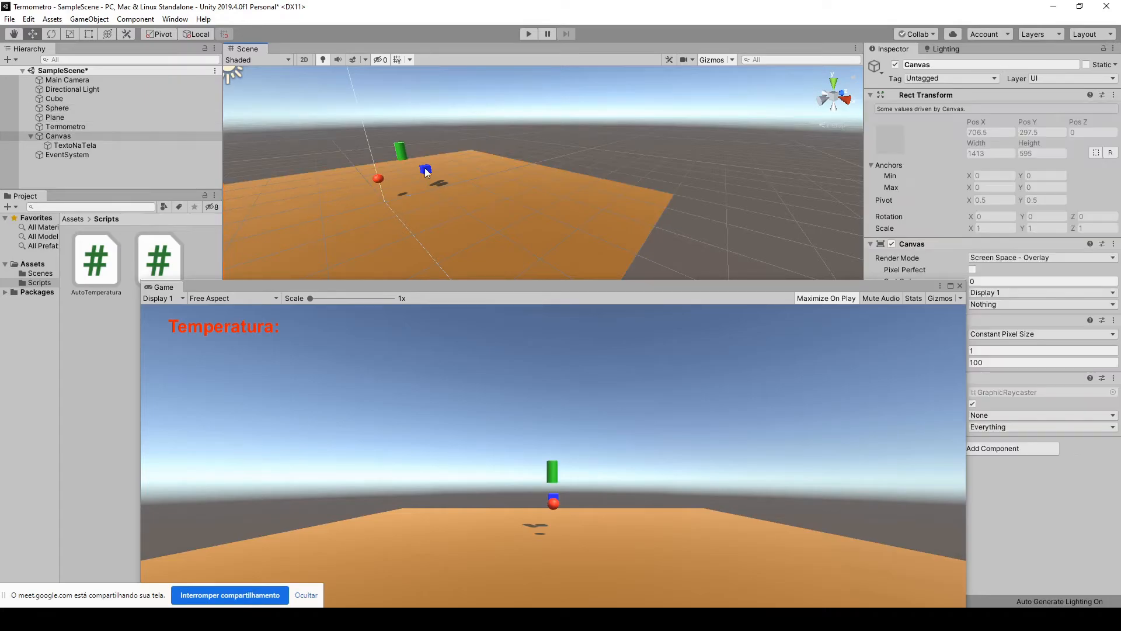
pyautogui.scroll(-2, 601, 187)
pyautogui.moveTo(701, 177); pyautogui.dragTo(658, 201, button='middle')
pyautogui.moveTo(658, 200); pyautogui.dragTo(399, 199, button='right')
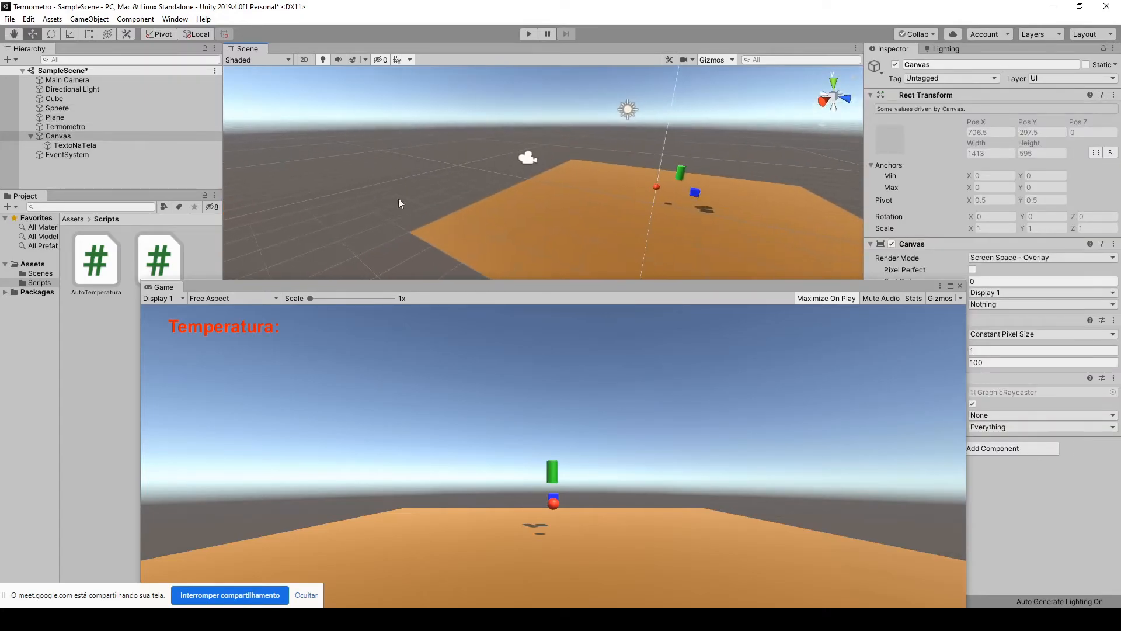
pyautogui.moveTo(816, 230); pyautogui.dragTo(621, 245, button='middle')
pyautogui.moveTo(724, 236); pyautogui.dragTo(642, 234, button='right')
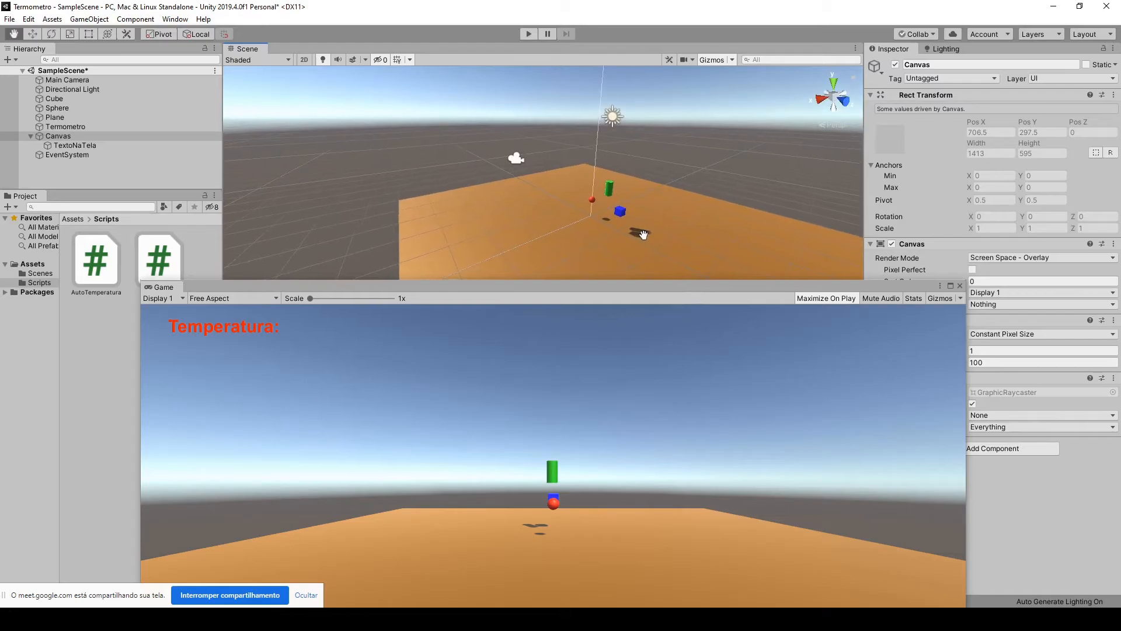
pyautogui.moveTo(643, 233)
pyautogui.mouseDown(button='middle')
pyautogui.moveTo(593, 202)
pyautogui.moveTo(622, 228)
pyautogui.mouseUp(button='middle')
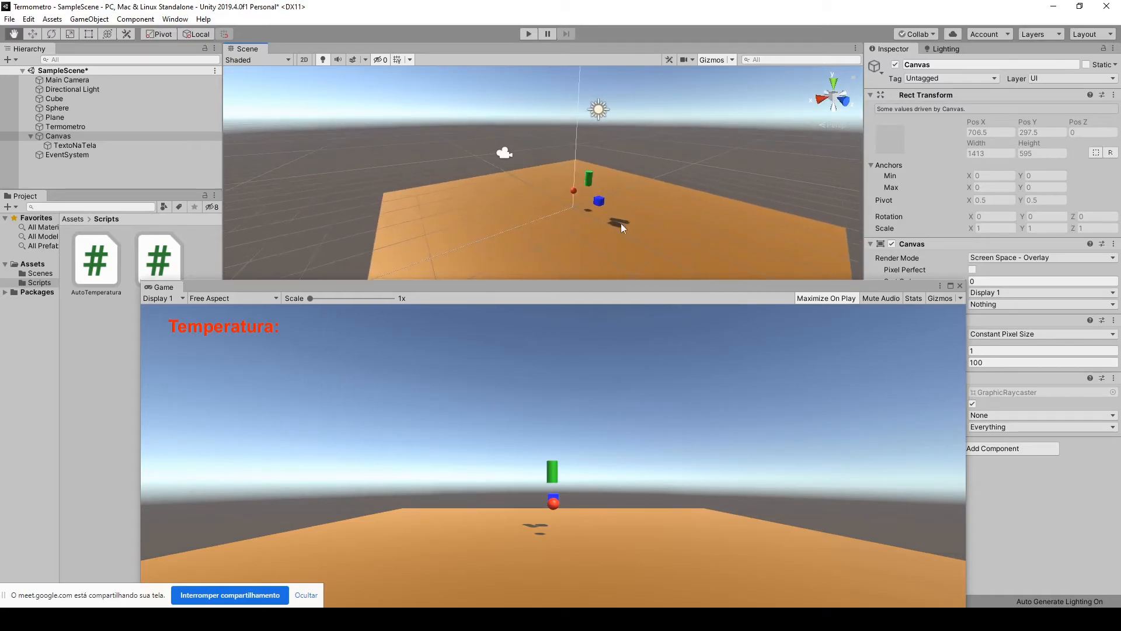
pyautogui.click(504, 155)
pyautogui.moveTo(454, 158); pyautogui.dragTo(427, 220)
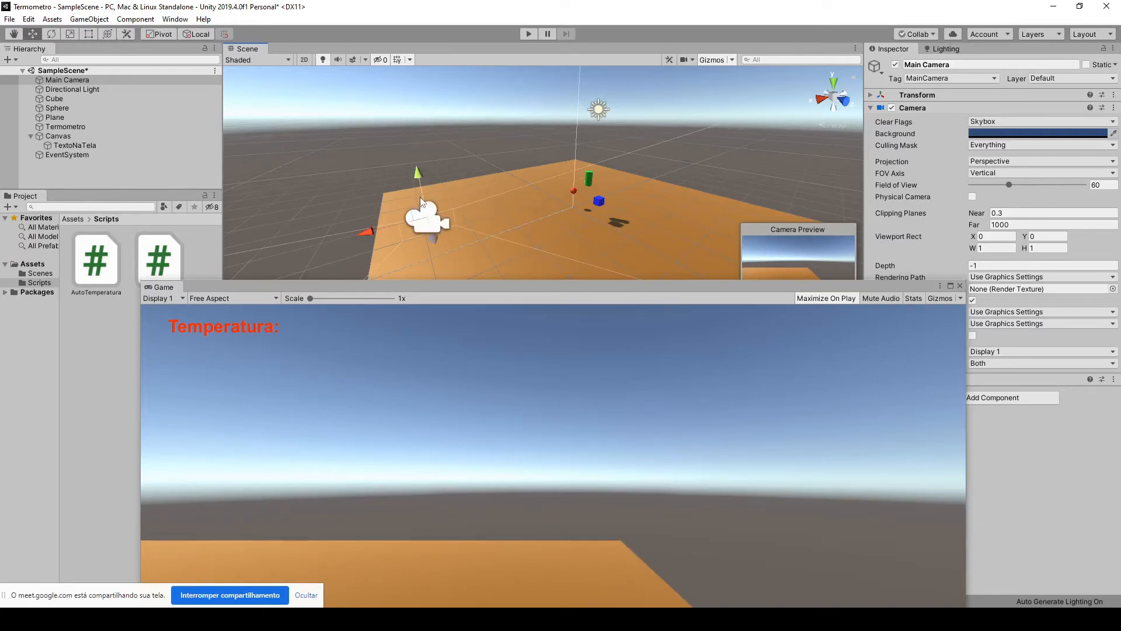
pyautogui.click(51, 33)
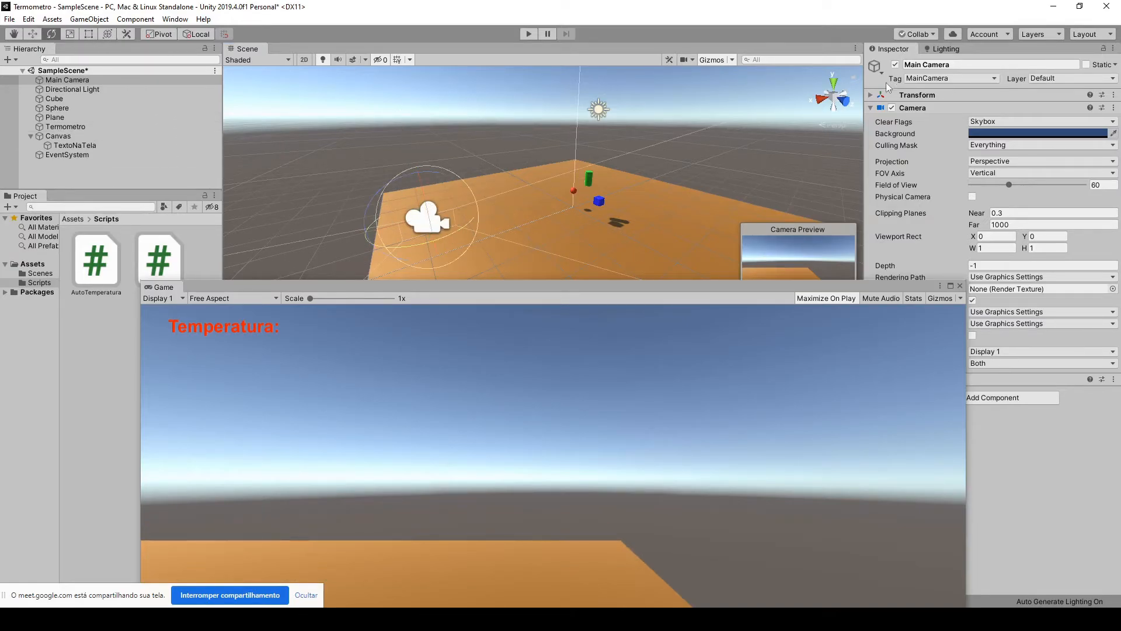
pyautogui.moveTo(443, 237); pyautogui.dragTo(545, 163)
# Step: Bring the Main Camera closer to the three shapes, shift it sideways to center them and lower it slightly
pyautogui.click(33, 34)
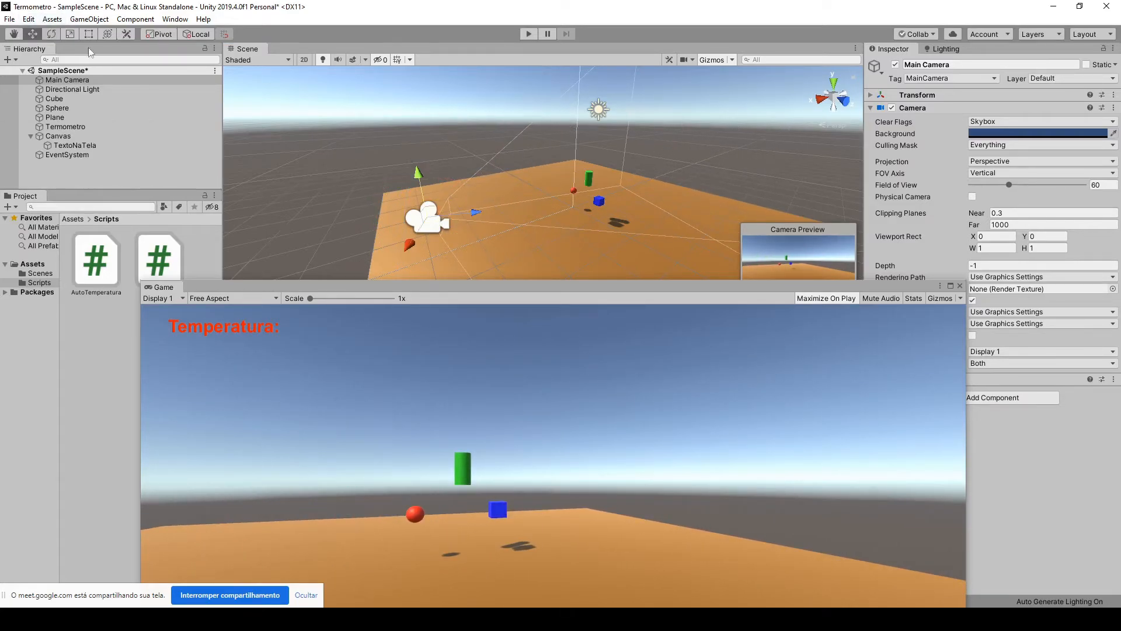
pyautogui.moveTo(480, 209); pyautogui.dragTo(521, 209)
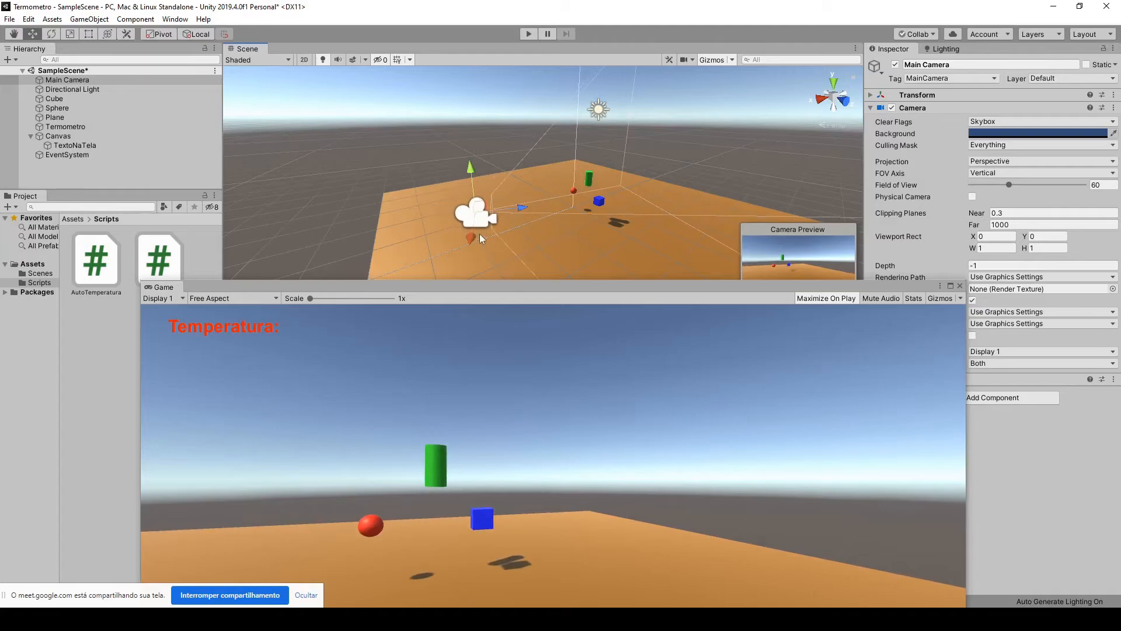
pyautogui.moveTo(469, 236); pyautogui.dragTo(472, 223)
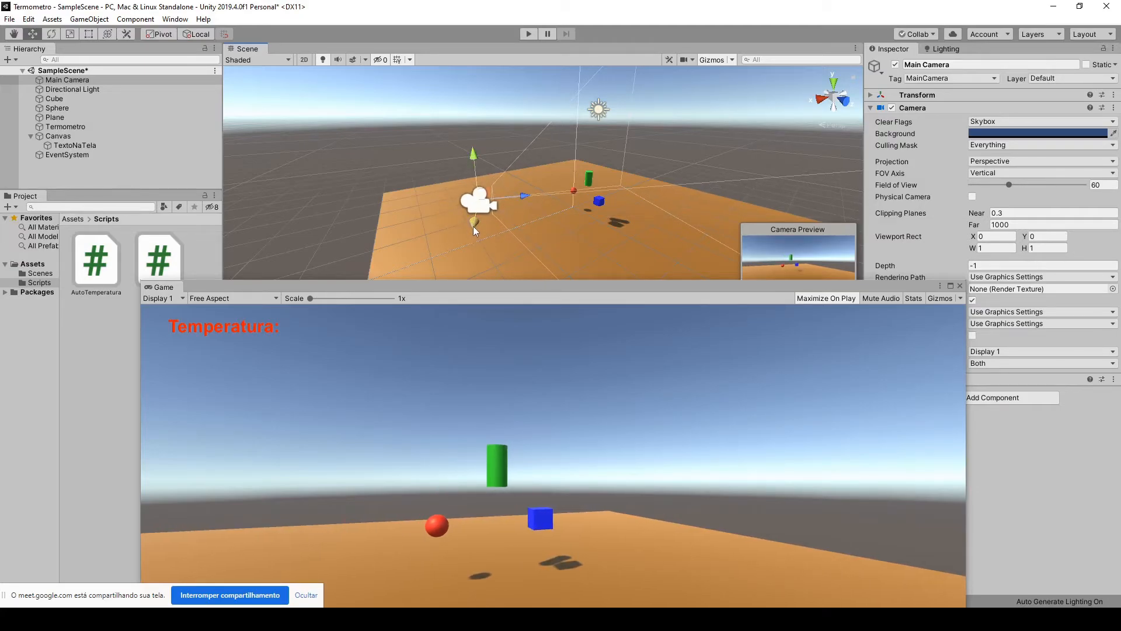
pyautogui.moveTo(474, 155); pyautogui.dragTo(481, 171)
pyautogui.moveTo(527, 205); pyautogui.dragTo(506, 222)
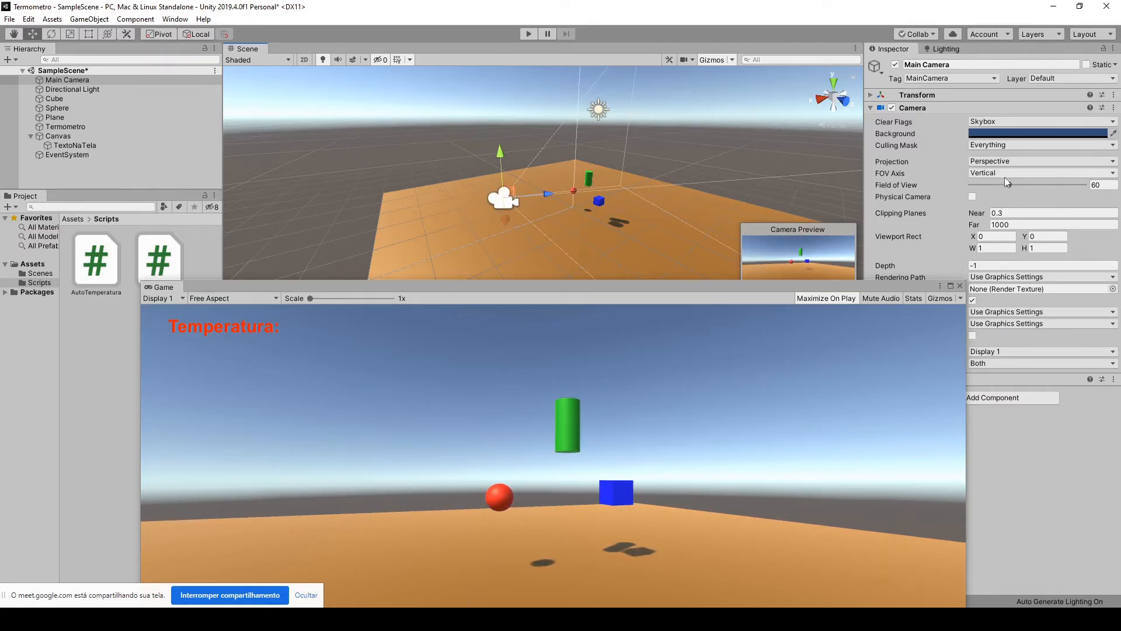
# Step: Set the Main Camera's field of view to 34, then enlarge the floating Game view and shift it higher
pyautogui.moveTo(1009, 185); pyautogui.dragTo(995, 190)
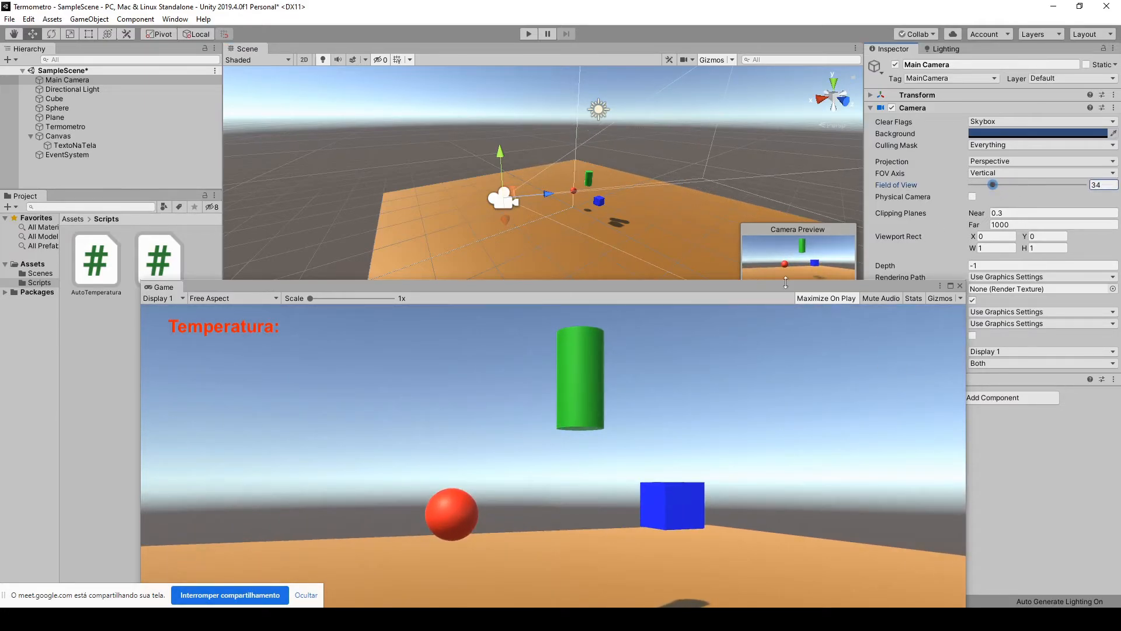
pyautogui.moveTo(547, 278); pyautogui.dragTo(547, 264)
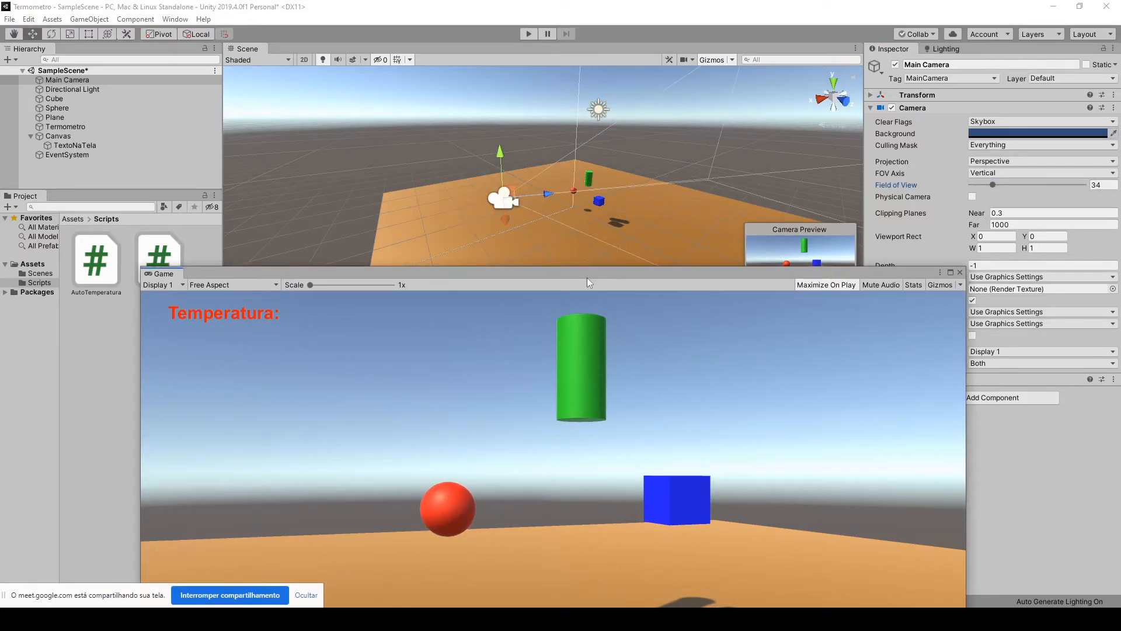
pyautogui.moveTo(586, 270); pyautogui.dragTo(589, 233)
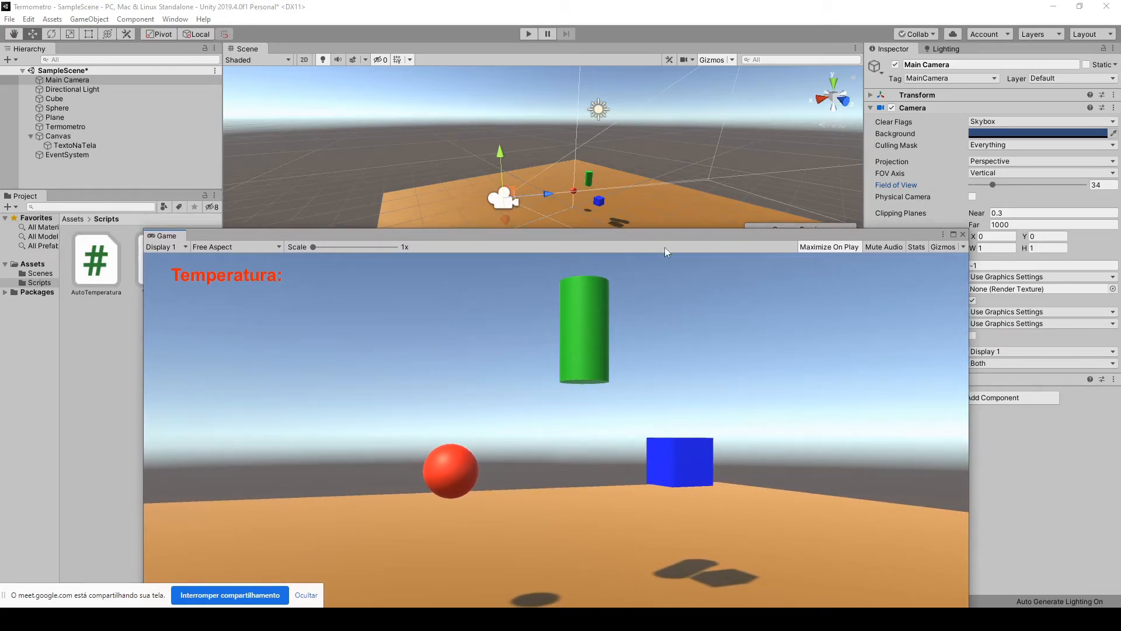
# Step: Run the scene, move the Termometro cylinder over to the blue cube to check the on-screen text, and stop the run
pyautogui.click(529, 34)
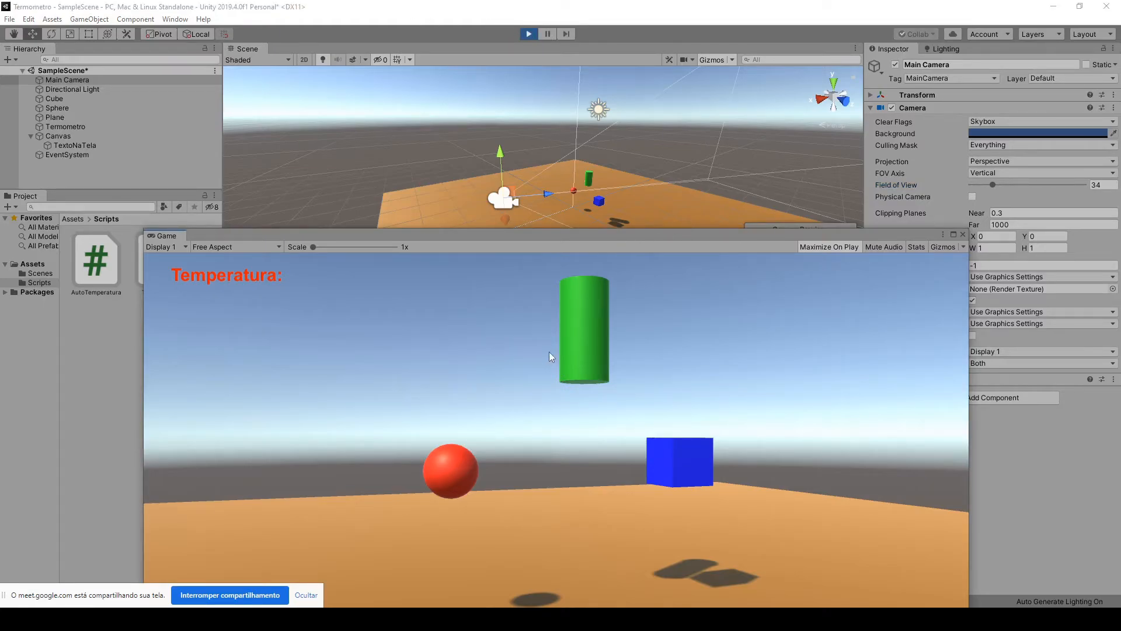
pyautogui.click(587, 181)
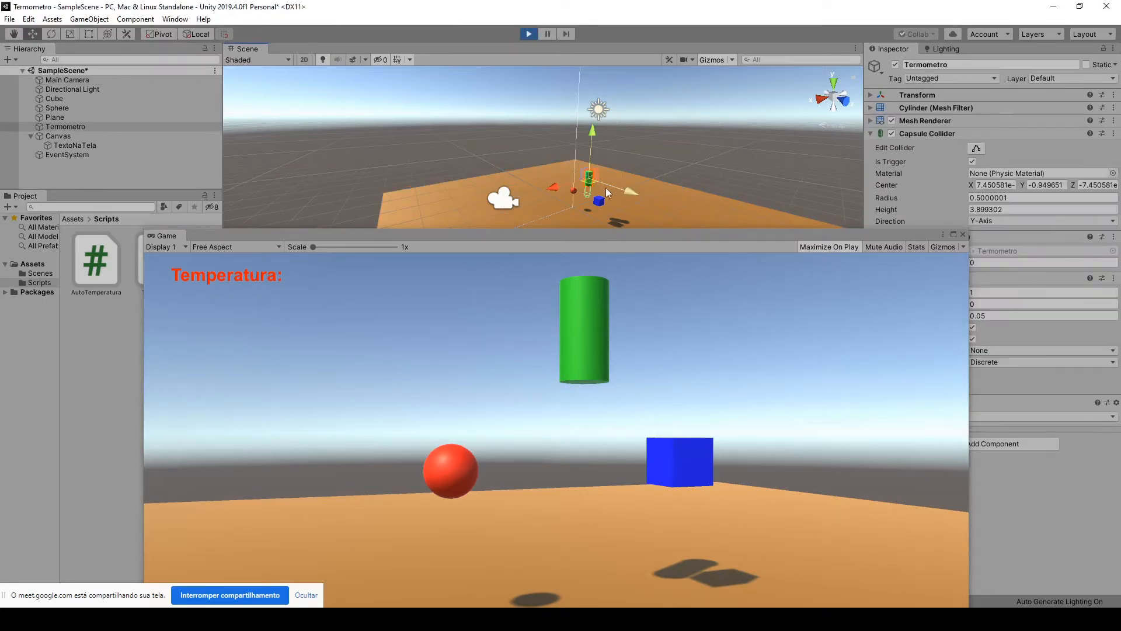
pyautogui.moveTo(634, 195); pyautogui.dragTo(661, 198)
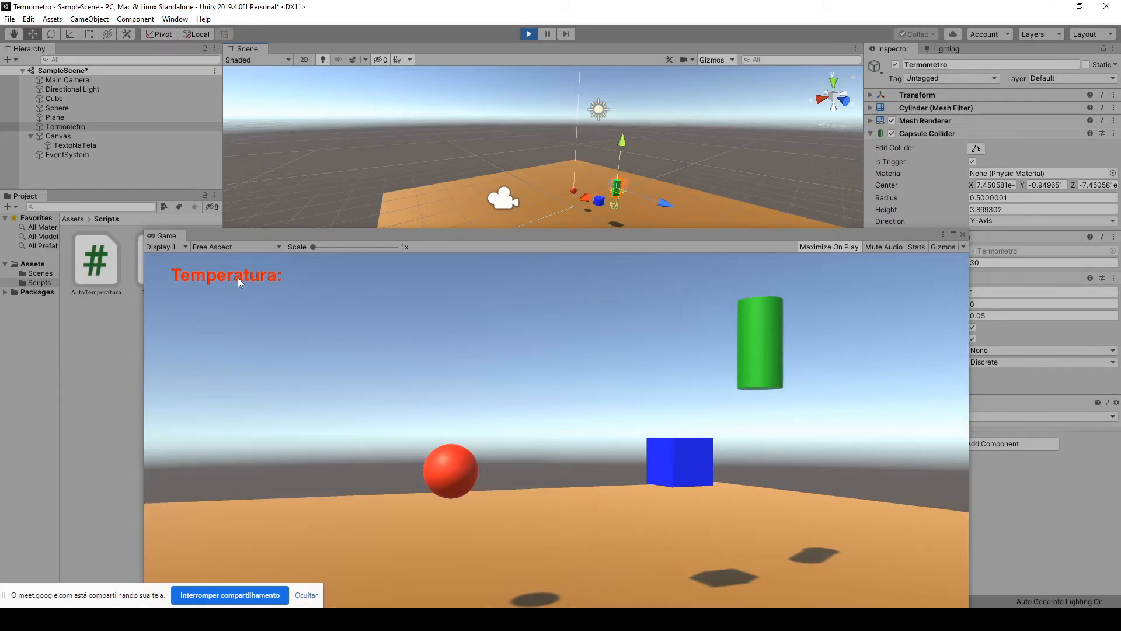
pyautogui.click(529, 33)
# Step: Switch to Visual Studio and add "using UnityEngine.UI;" below the UnityEngine import in AutoTemperatura.cs
pyautogui.click(248, 618)
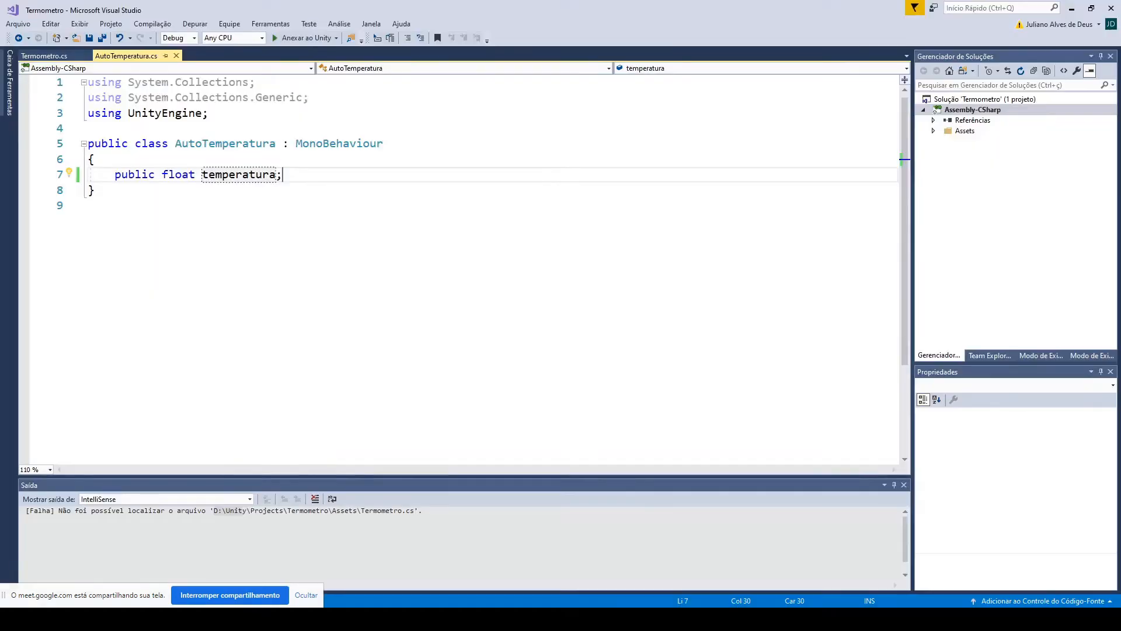
pyautogui.click(214, 112)
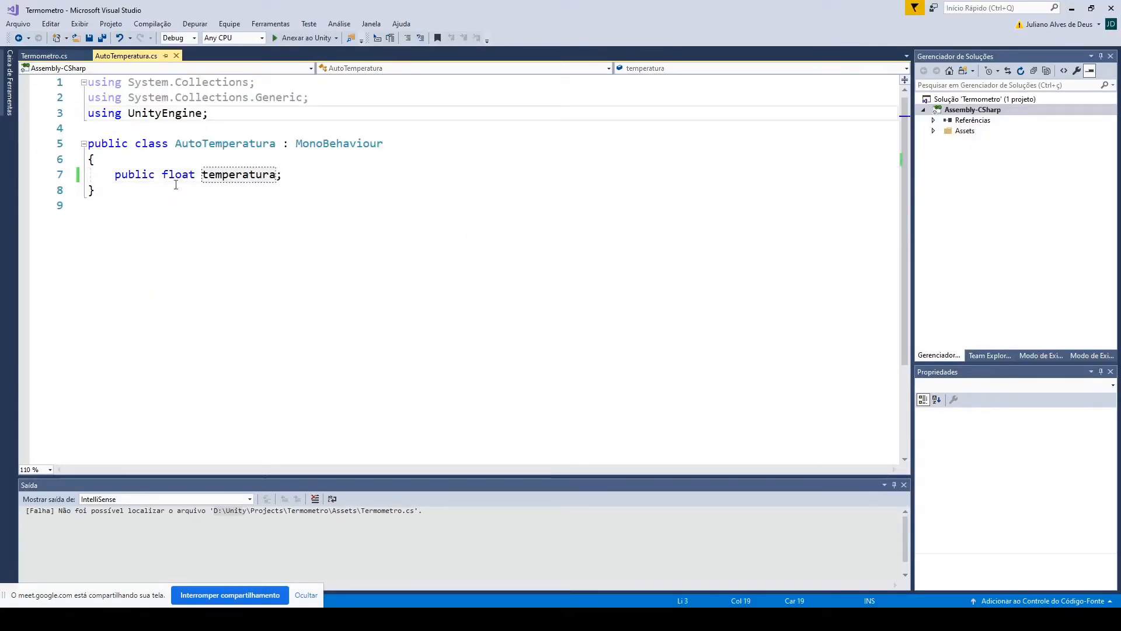
pyautogui.press('Return')
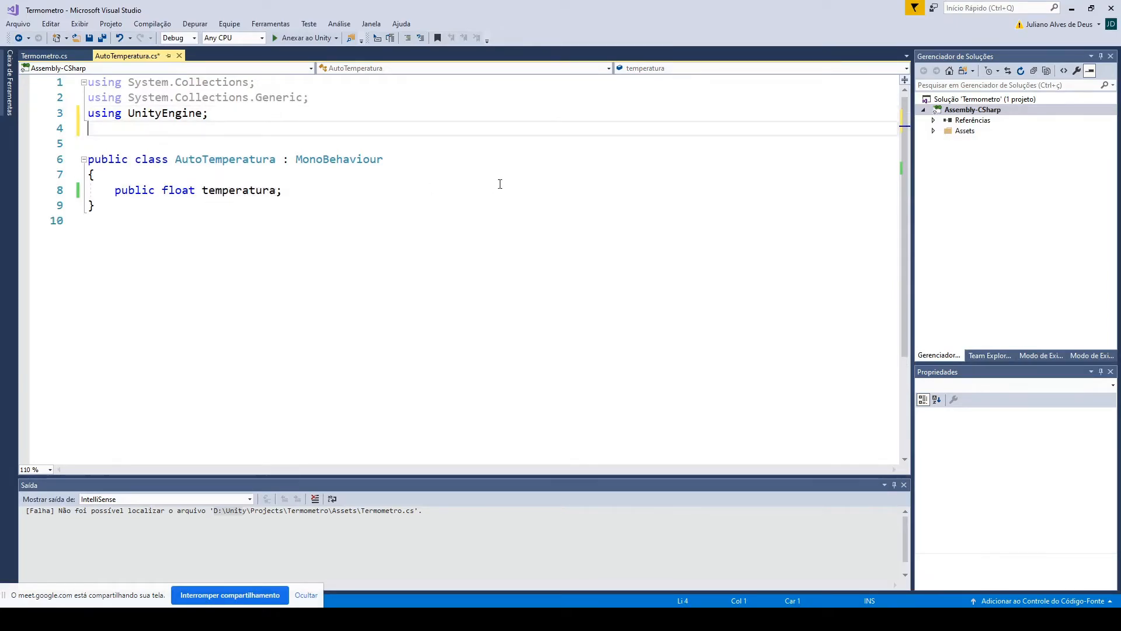
pyautogui.write('using unityeng')
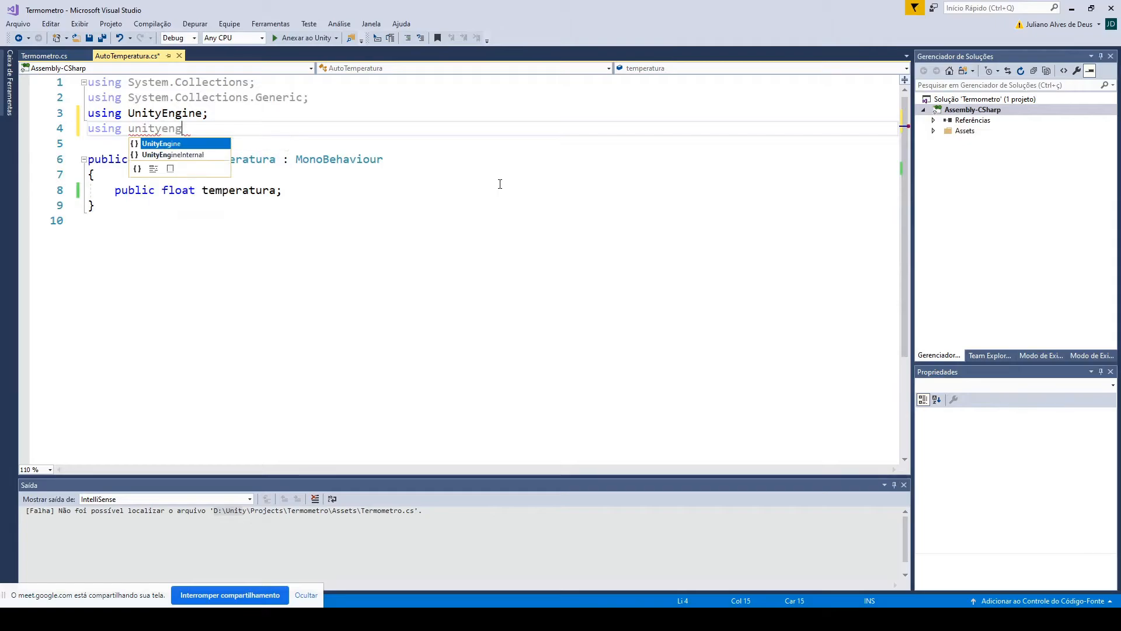
pyautogui.write('.UI;')
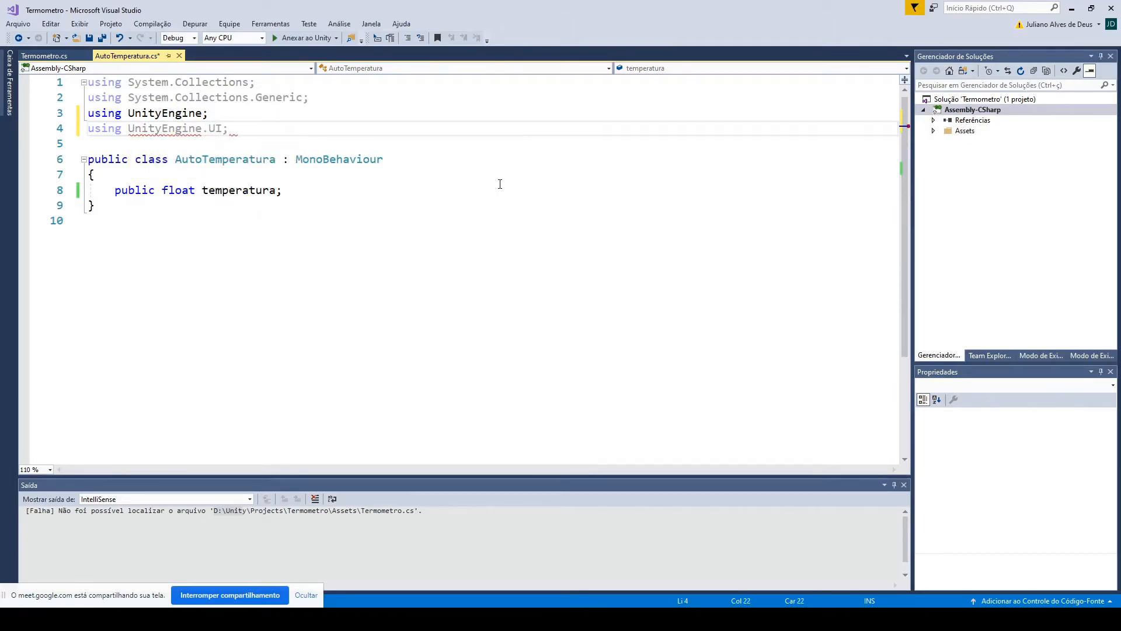
# Step: Declare "public Text textoNaTela;" at the start of the AutoTemperatura class, above the temperatura field, and select that declaration
pyautogui.press('Home')
pyautogui.press('Down')
pyautogui.press('Down')
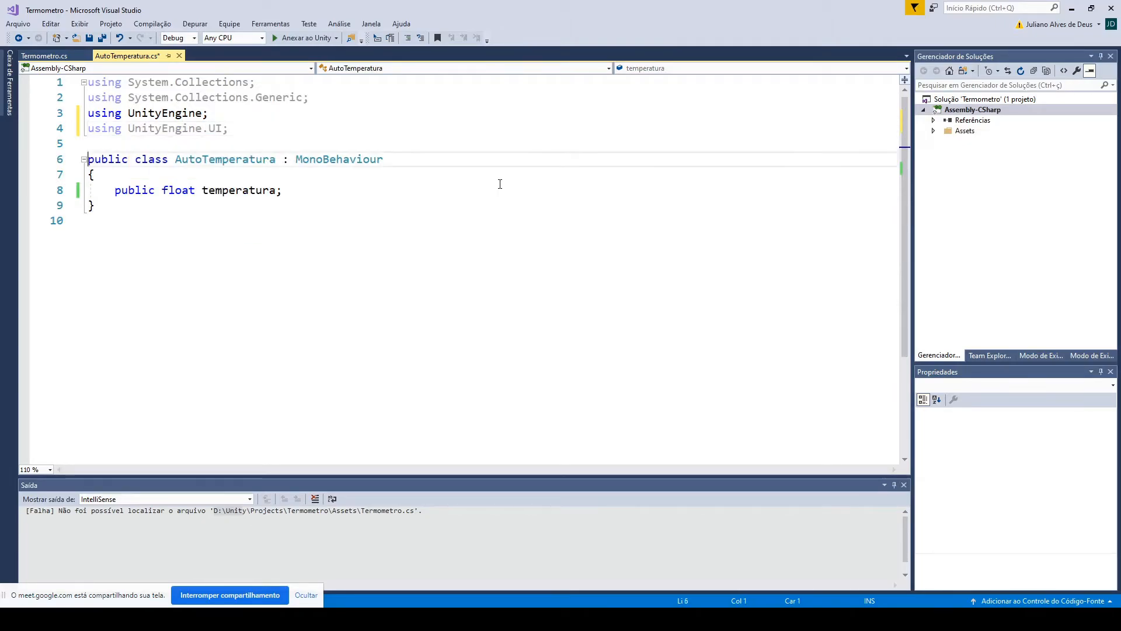
pyautogui.press('Down')
pyautogui.press('End')
pyautogui.press('Return')
pyautogui.press('Return')
pyautogui.press('Up')
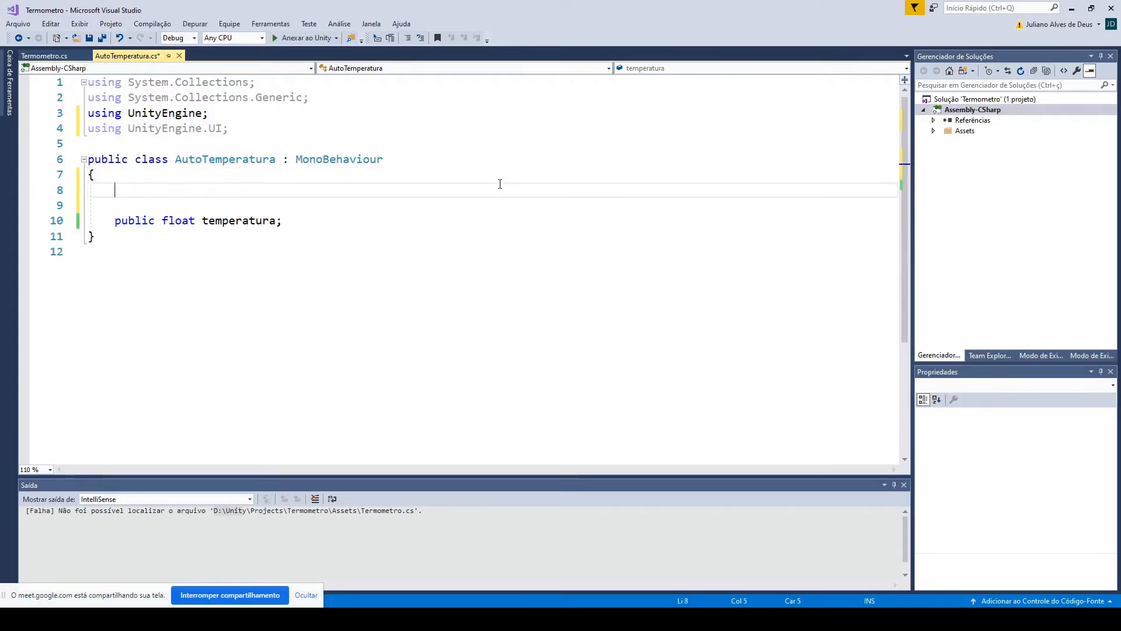
pyautogui.write('p')
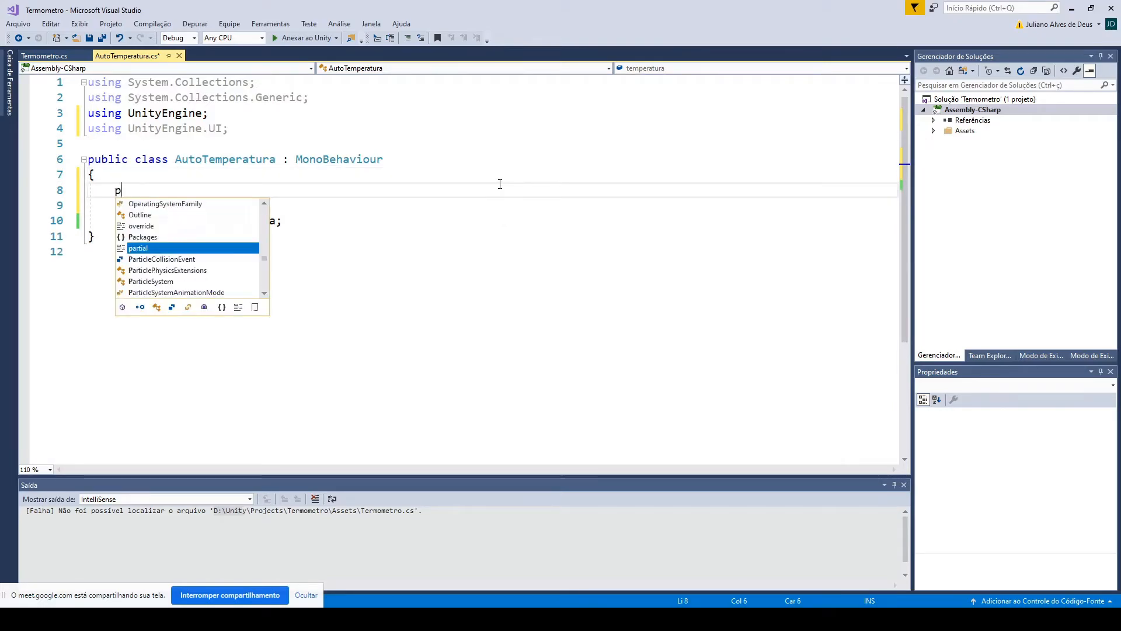
pyautogui.write('ublic Text ')
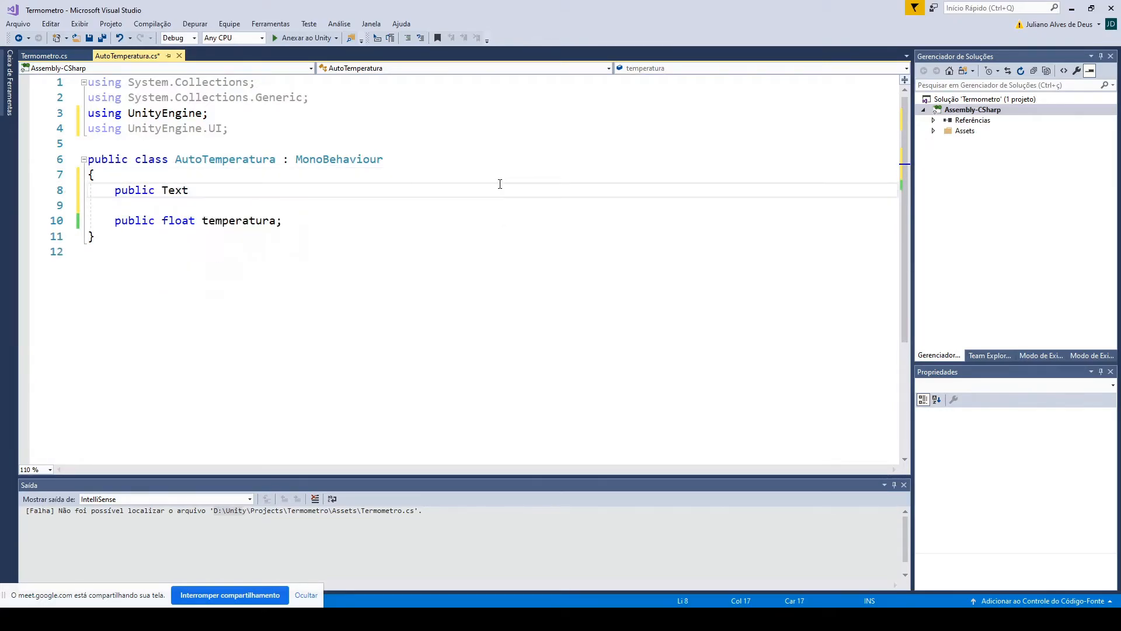
pyautogui.write('texto')
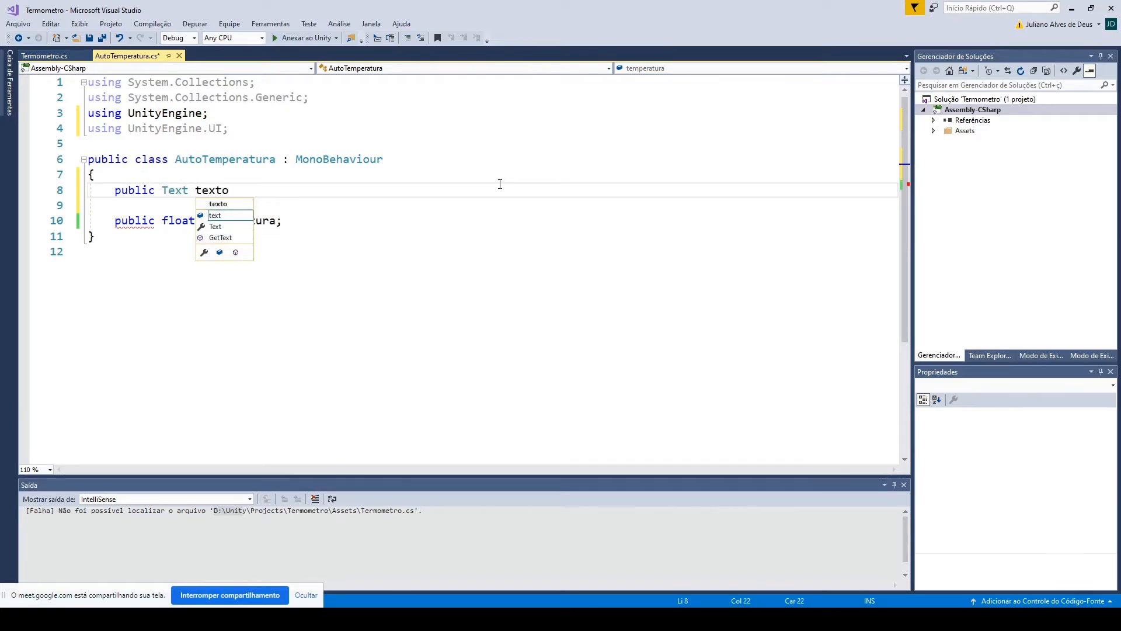
pyautogui.write('NaTela;')
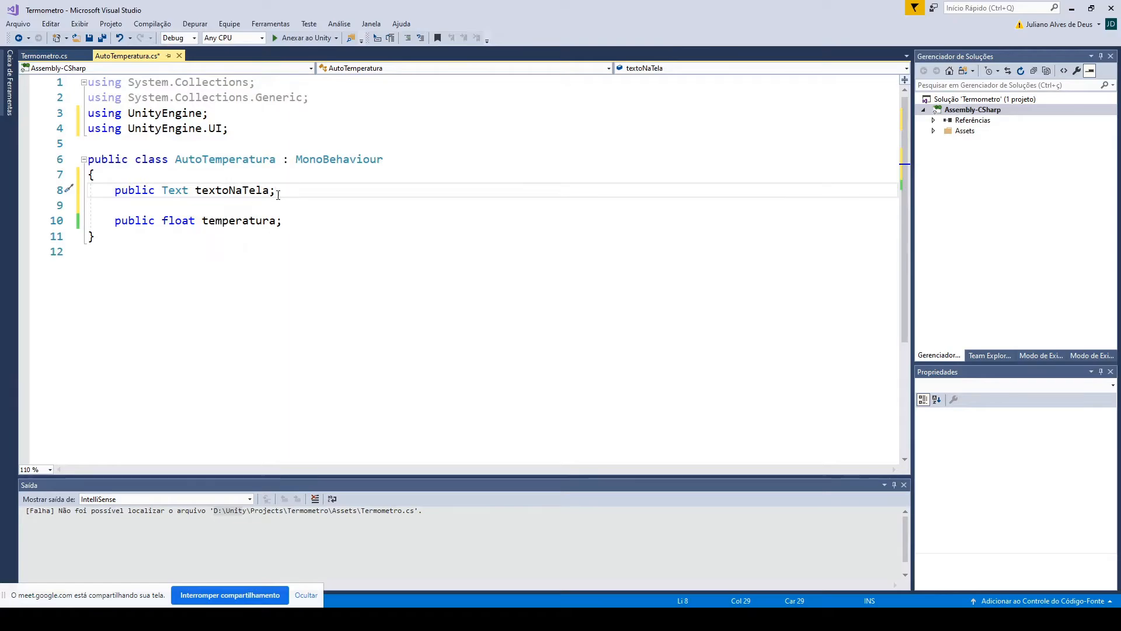
pyautogui.keyDown('shift'); pyautogui.click(115, 191); pyautogui.keyUp('shift')
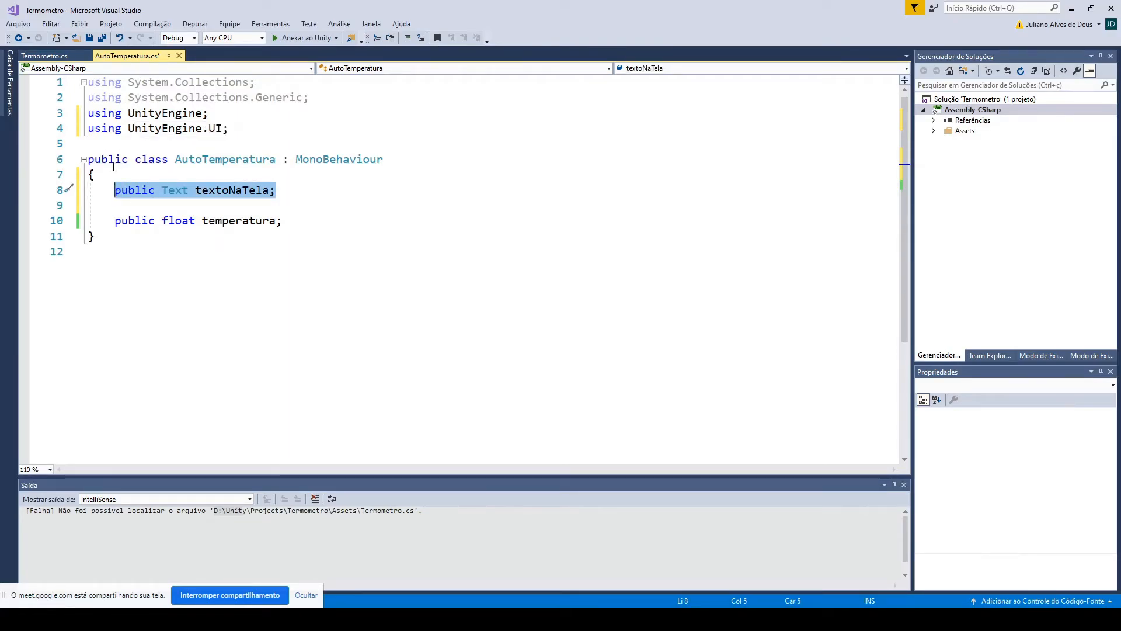
# Step: Delete the textoNaTela declaration from AutoTemperatura.cs, cut its "using UnityEngine.UI;" line to the clipboard, and save the file
pyautogui.moveTo(114, 170); pyautogui.dragTo(125, 202)
pyautogui.press('Delete')
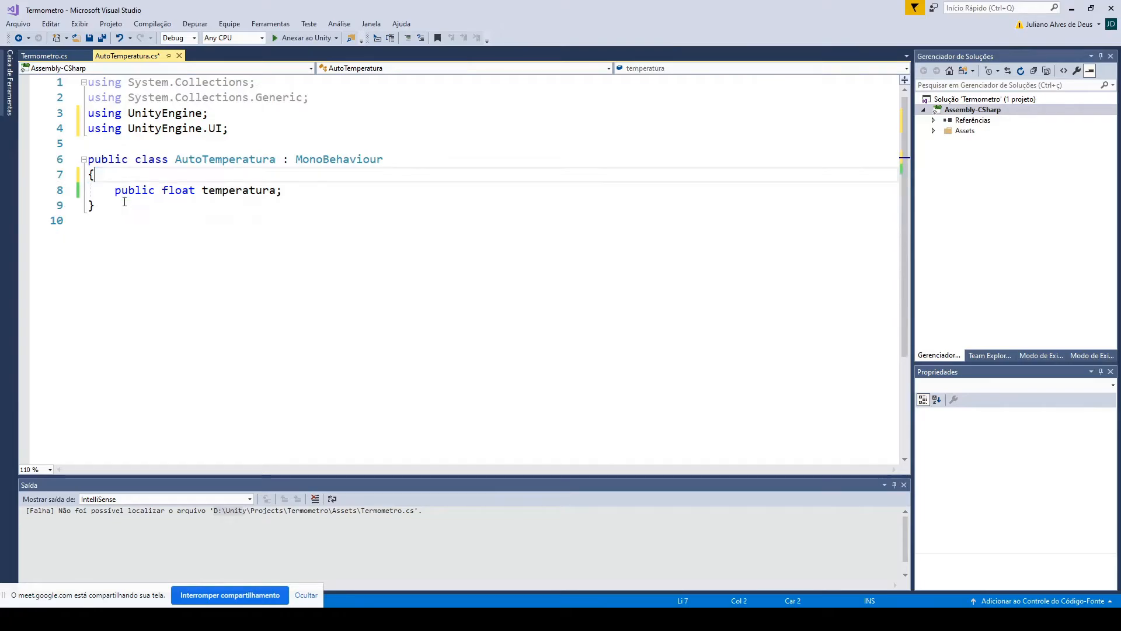
pyautogui.press('Up')
pyautogui.press('Up')
pyautogui.press('Up')
pyautogui.hotkey('shift', 'End')
pyautogui.hotkey('ctrl', 'c')
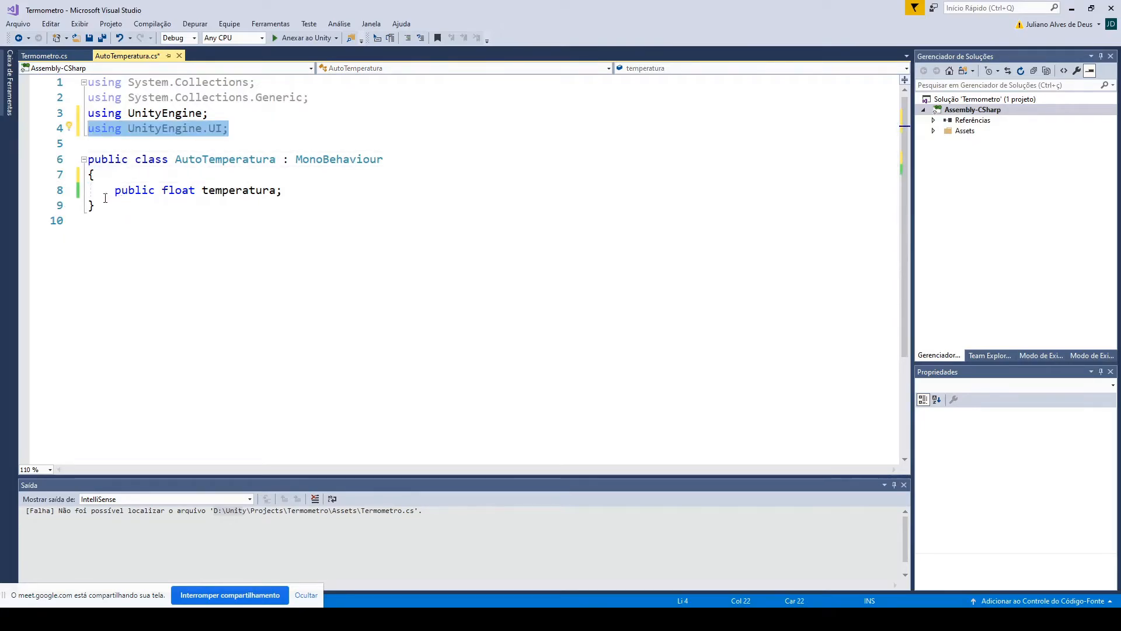
pyautogui.press('BackSpace')
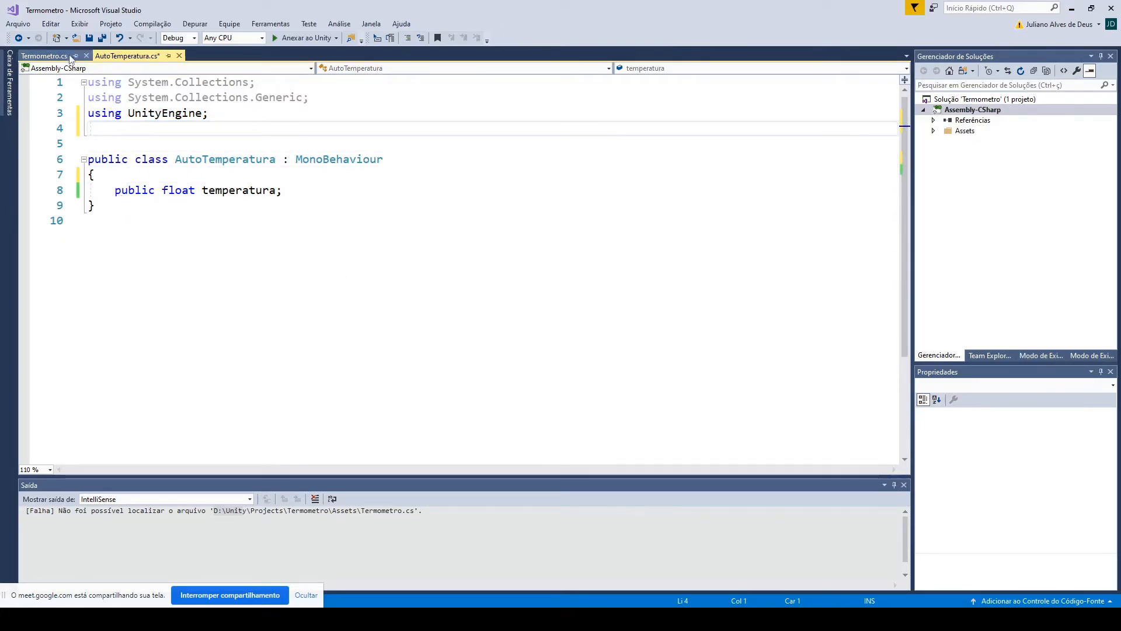
pyautogui.click(89, 37)
# Step: In Termometro.cs, paste "using UnityEngine.UI;" below the UnityEngine import
pyautogui.click(53, 57)
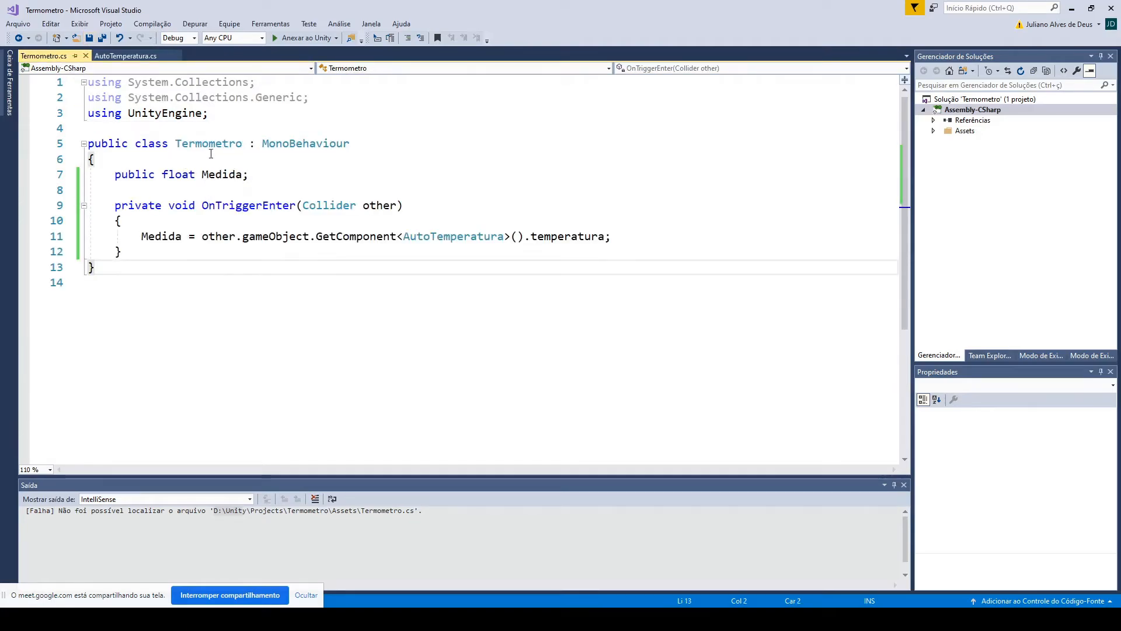
pyautogui.click(227, 115)
pyautogui.press('Return')
pyautogui.hotkey('ctrl', 'v')
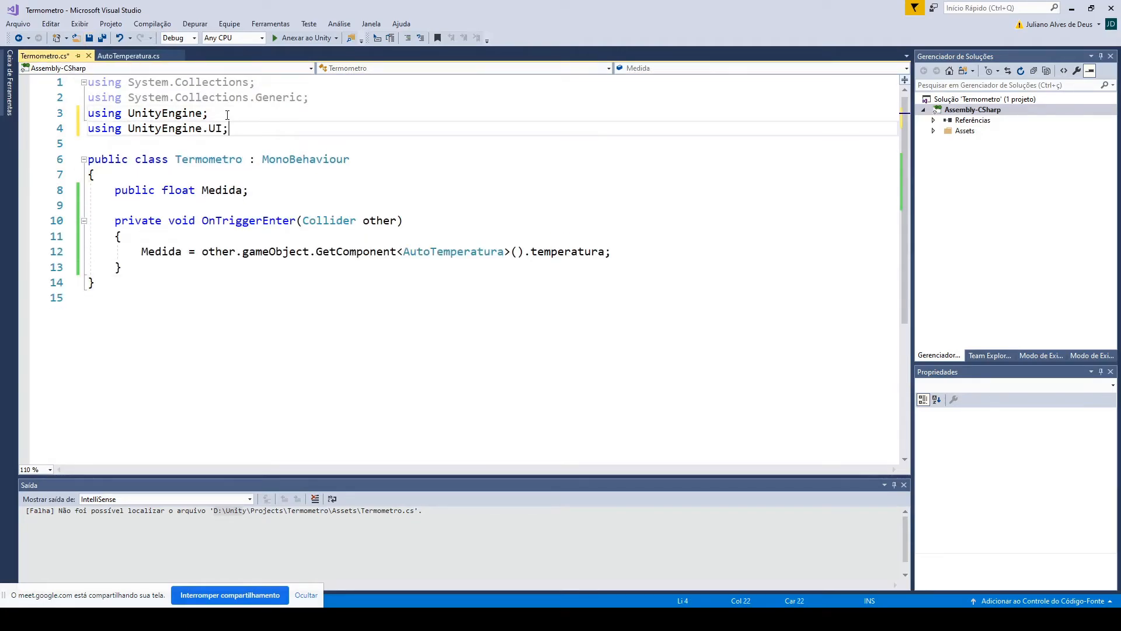
# Step: Declare "public Texto textoNaTela;" at the start of the Termometro class, above the Medida field
pyautogui.click(140, 174)
pyautogui.press('Return')
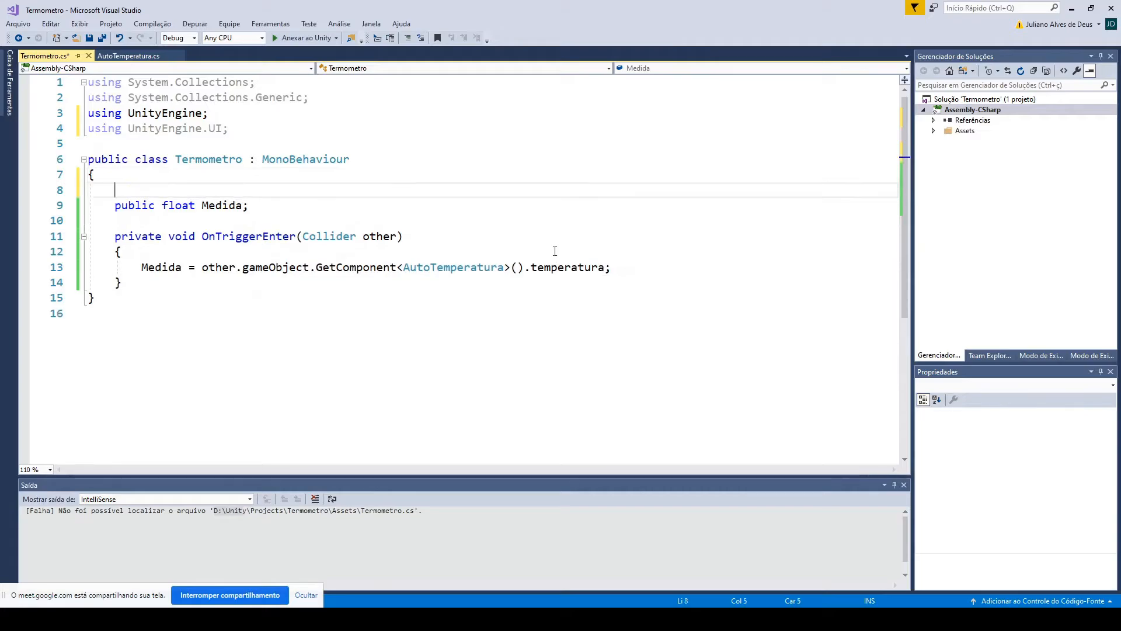
pyautogui.press('Up')
pyautogui.press('Return')
pyautogui.write('public ')
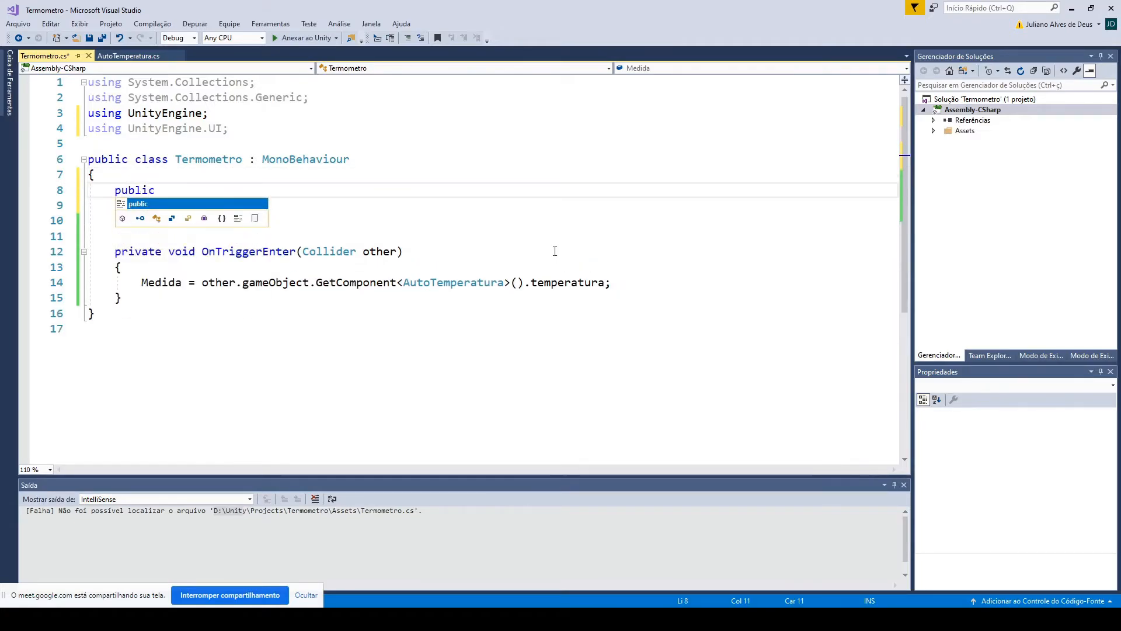
pyautogui.write('Texto')
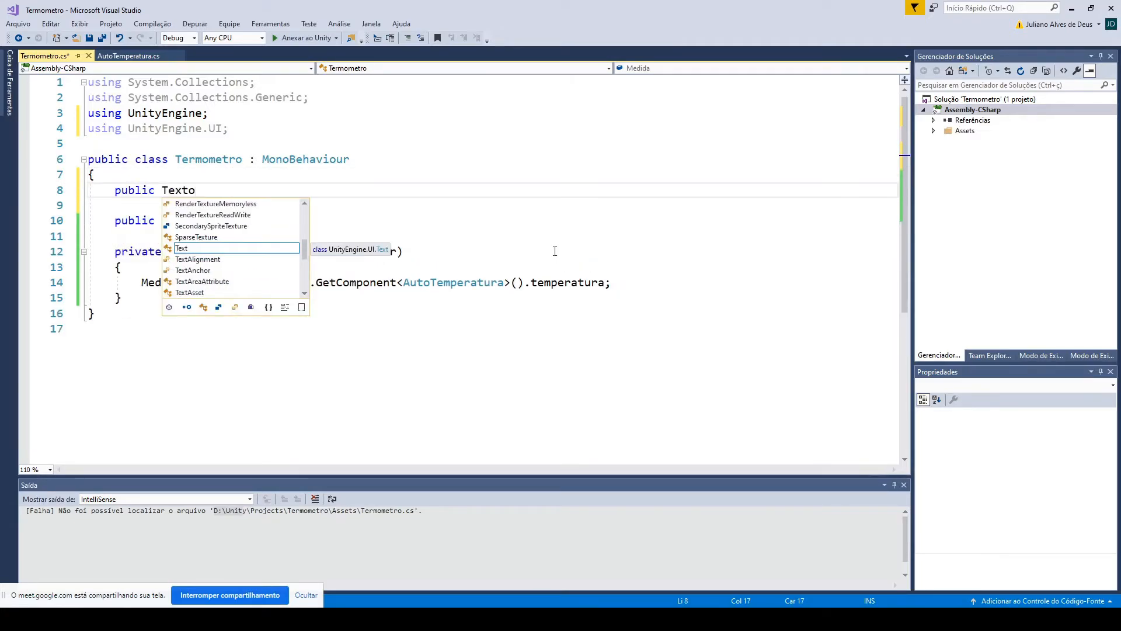
pyautogui.write(' textoNa')
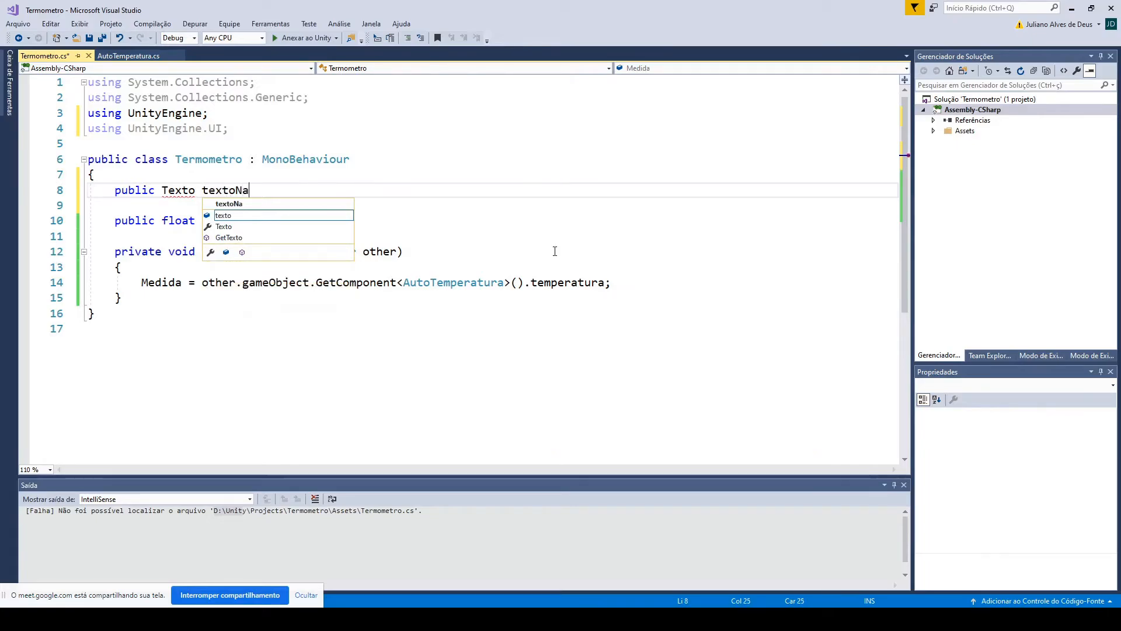
pyautogui.write('Tela;')
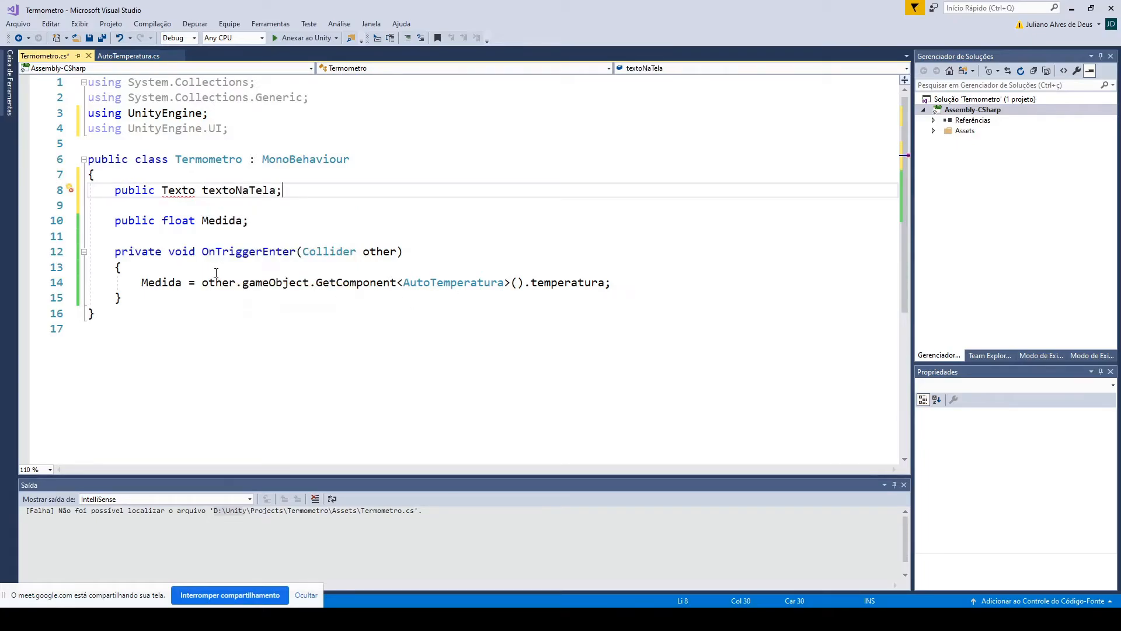
# Step: Add an empty line below the Medida assignment in OnTriggerEnter and correct the textoNaTela field's type to Text
pyautogui.click(214, 282)
pyautogui.press('End')
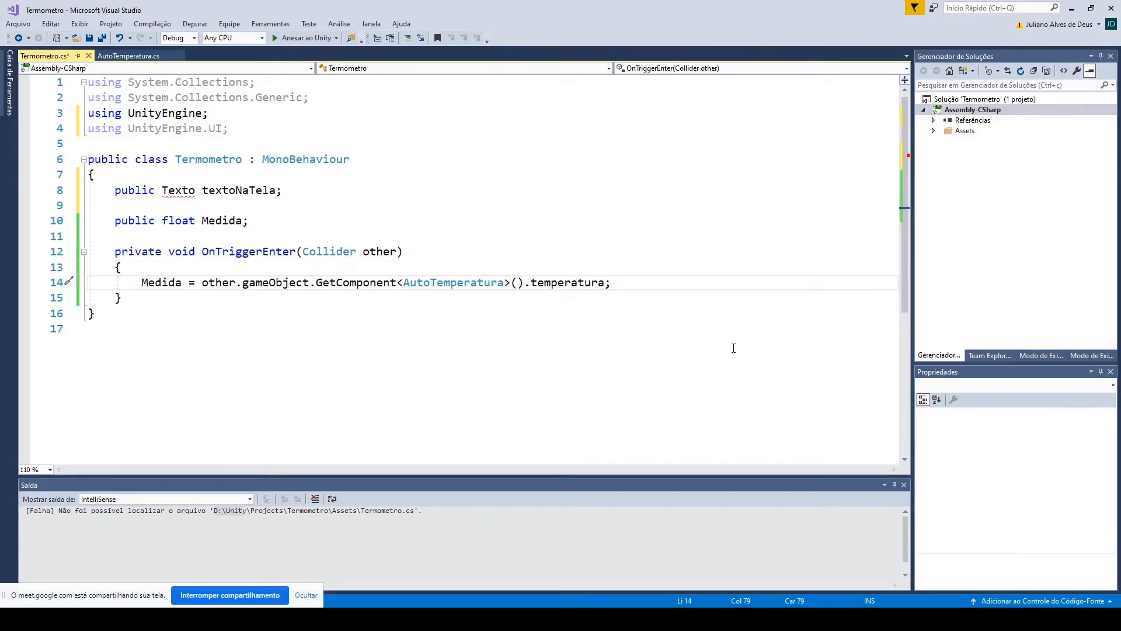
pyautogui.press('Return')
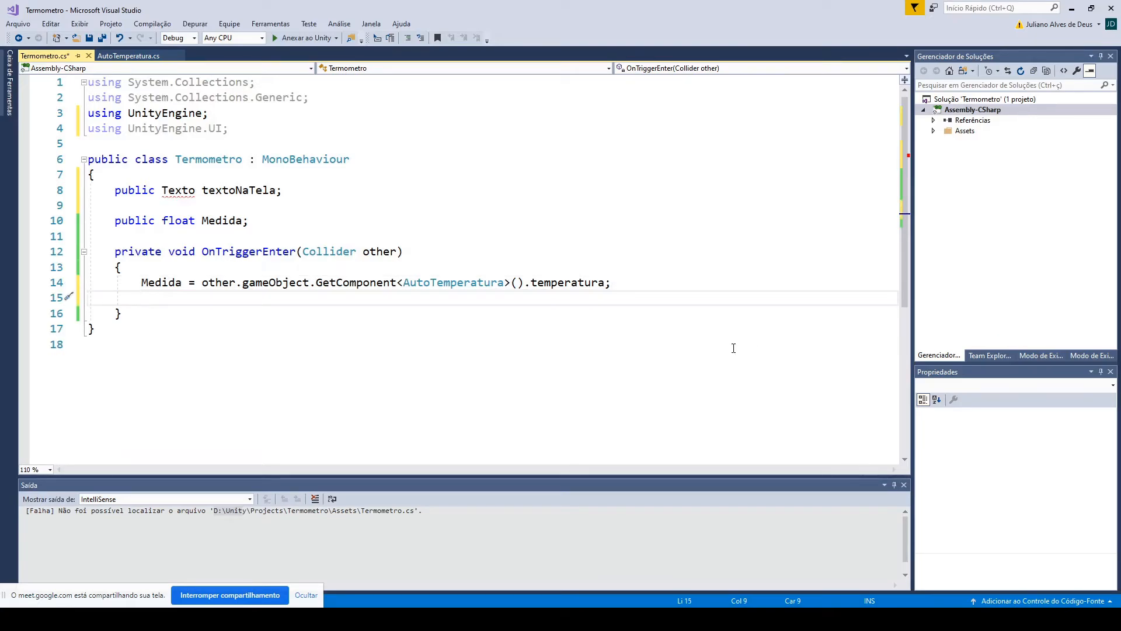
pyautogui.click(187, 191)
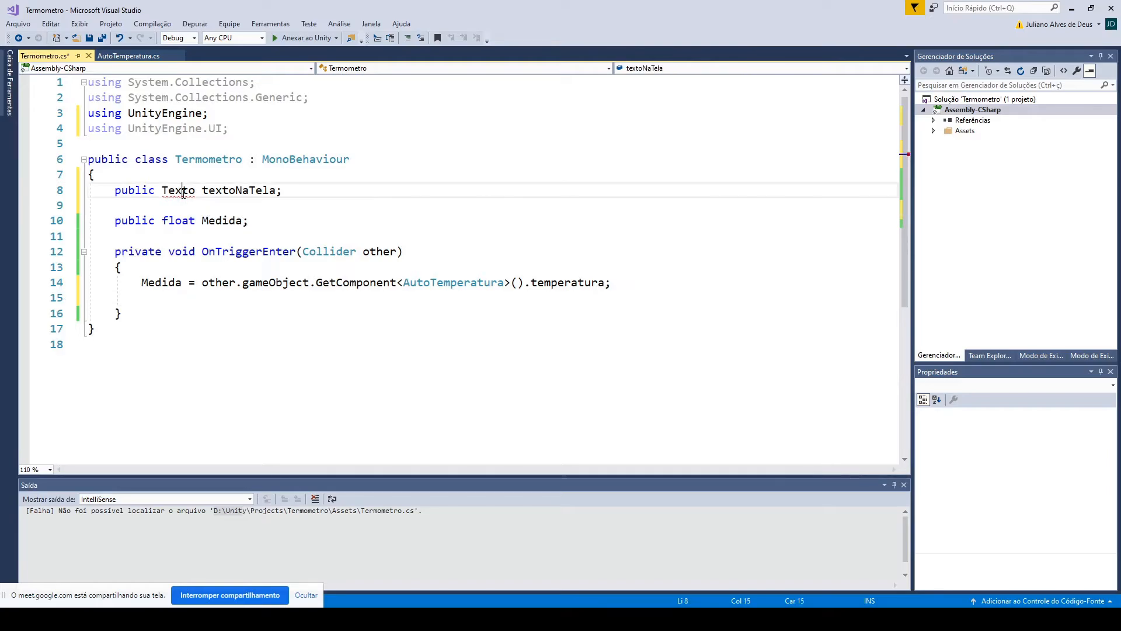
pyautogui.press('Delete')
# Step: Add 'textoNaTela.text = "Temperatura: " + Medida;' on the empty line in OnTriggerEnter and save Termometro.cs
pyautogui.click(157, 312)
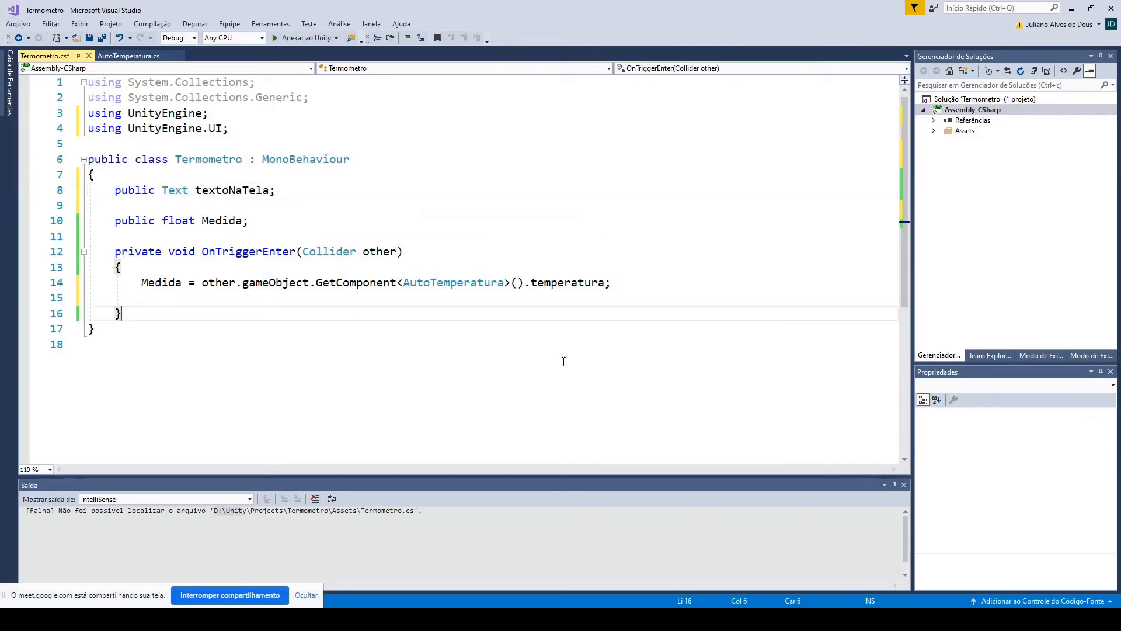
pyautogui.press('Up')
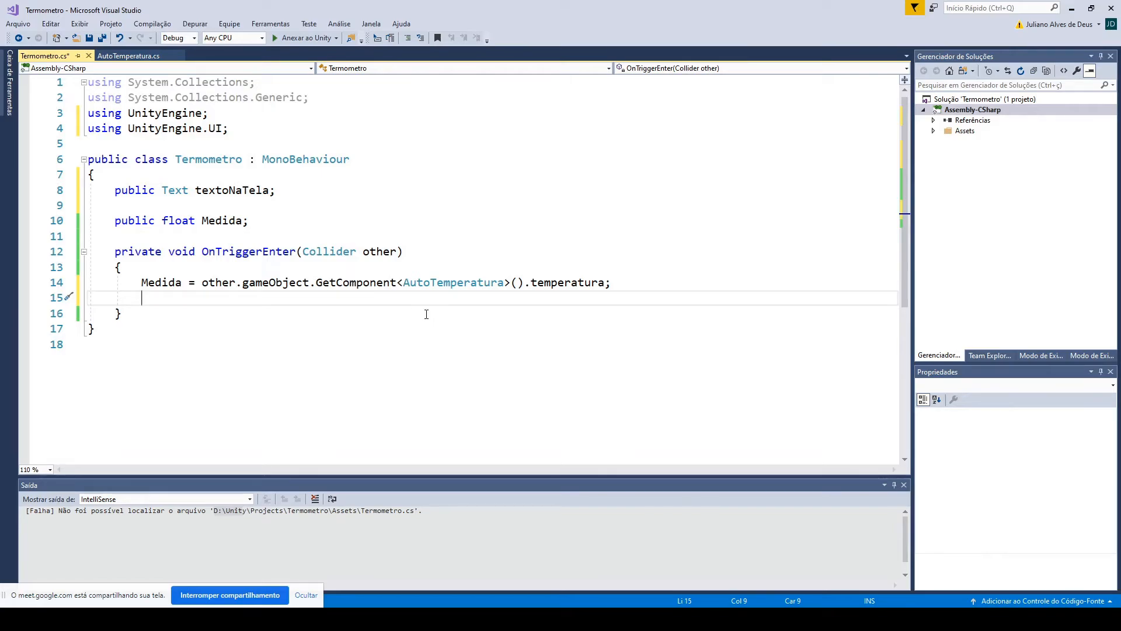
pyautogui.write('textoNaTela.text ')
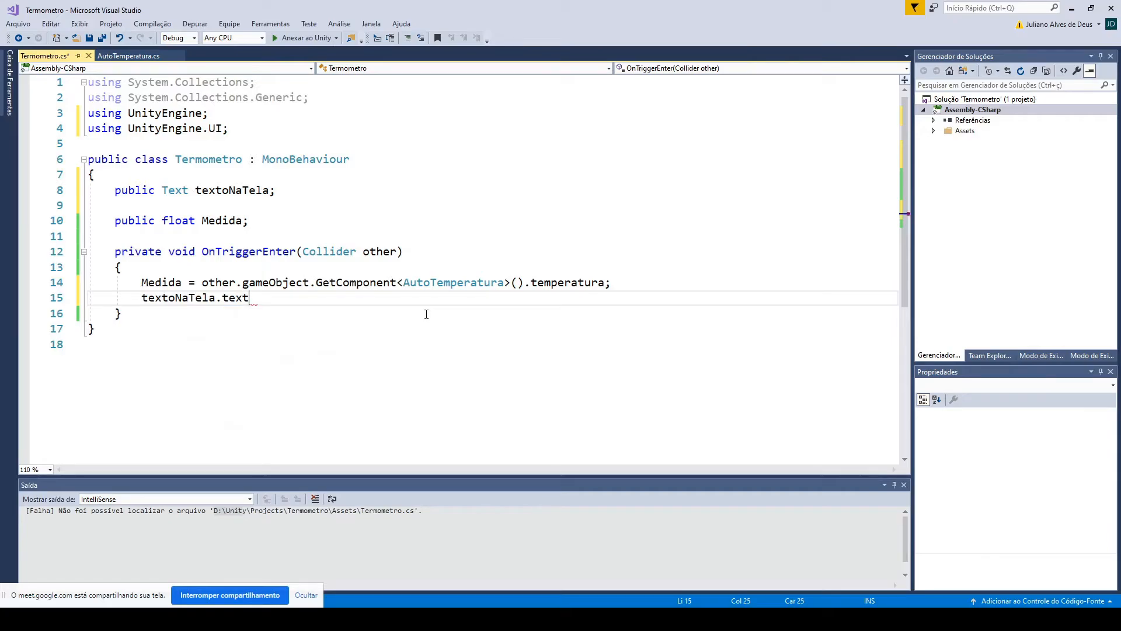
pyautogui.write('= "Temperatura: " ')
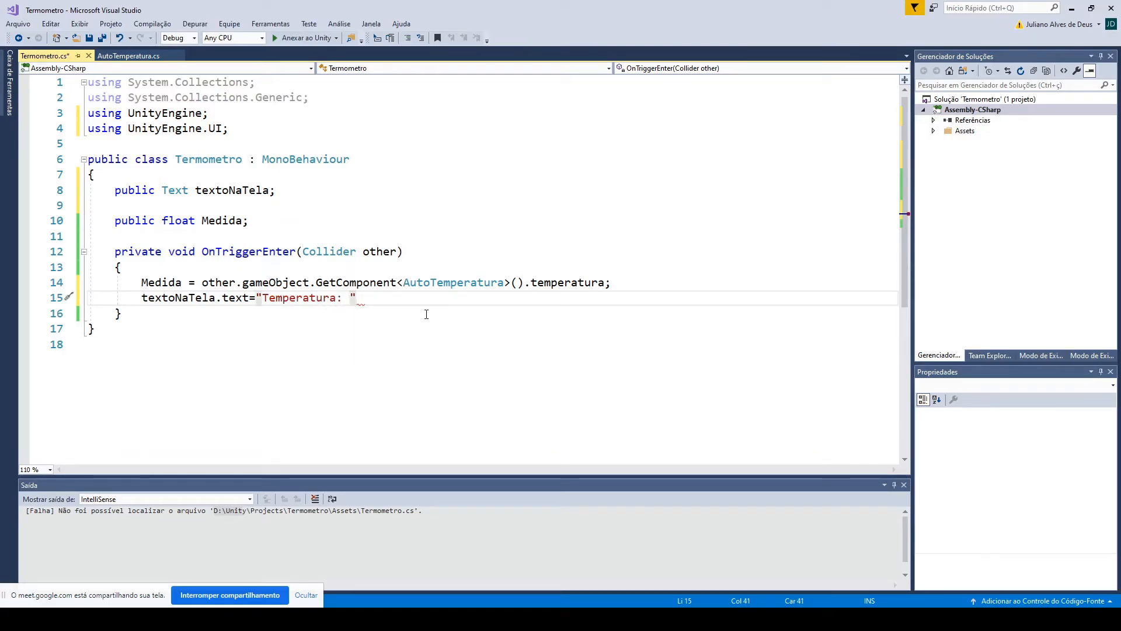
pyautogui.write('+ Medid')
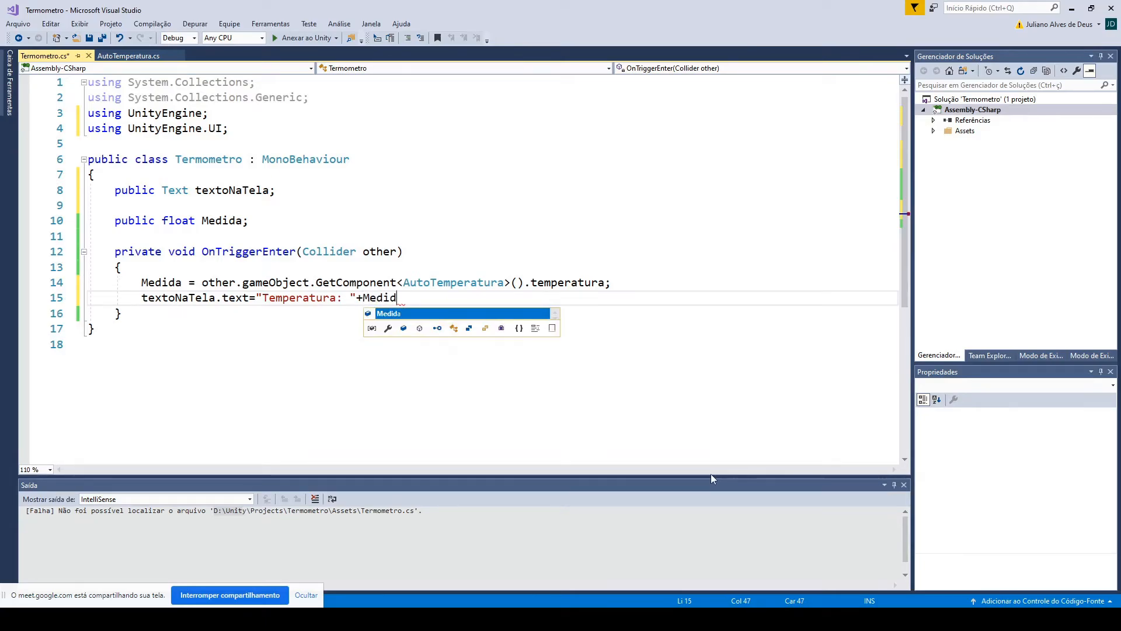
pyautogui.write('a;')
pyautogui.hotkey('ctrl', 's')
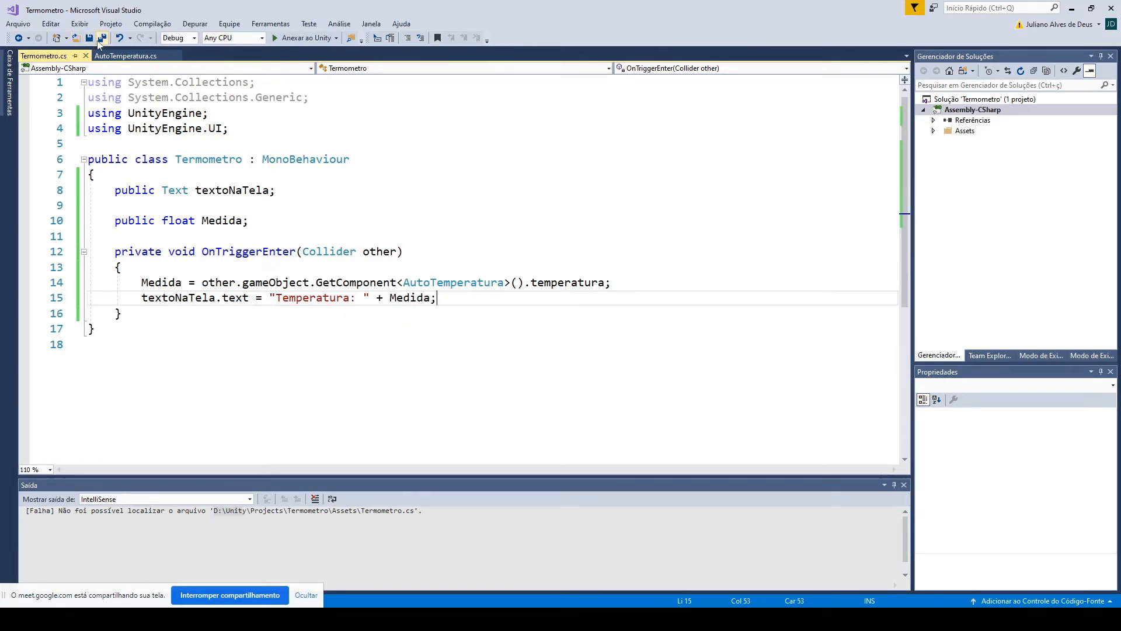
# Step: Switch to Unity, move the floating Game view clear of the Inspector, and assign TextoNaTela to the Termometro script's Texto Na Tela field
pyautogui.click(204, 617)
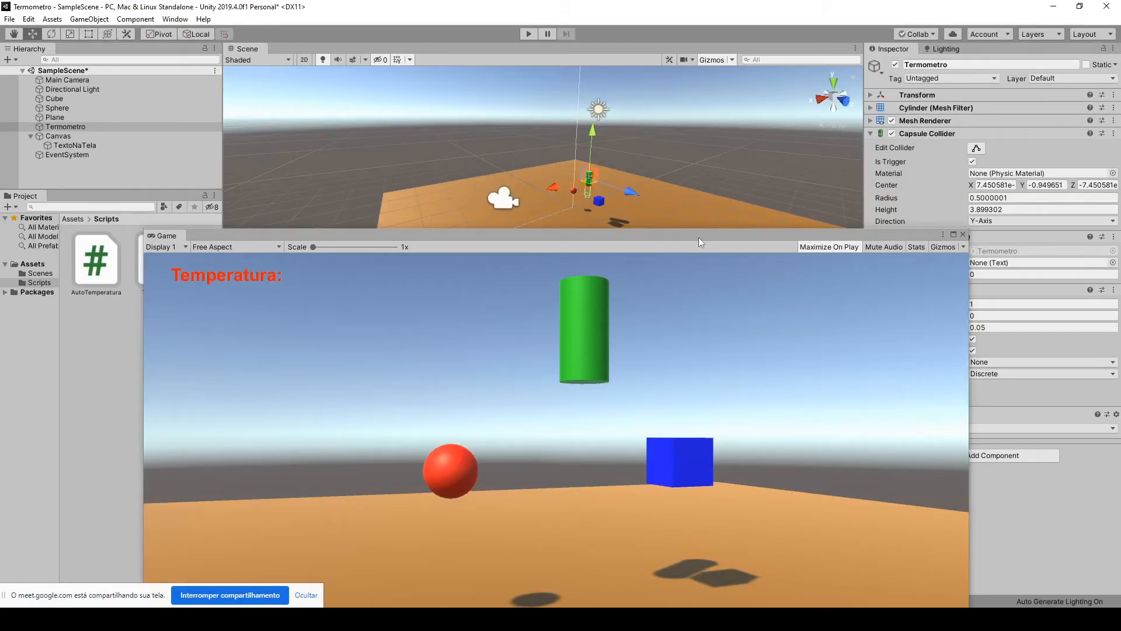
pyautogui.moveTo(699, 237); pyautogui.dragTo(592, 325)
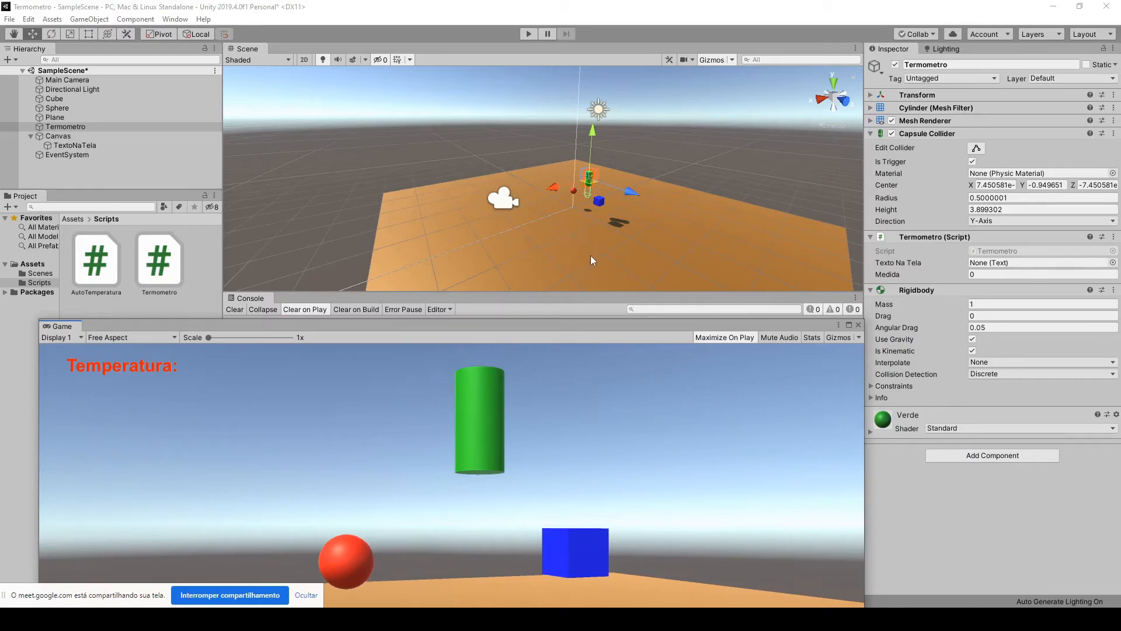
pyautogui.click(601, 214)
pyautogui.click(601, 215)
pyautogui.click(604, 181)
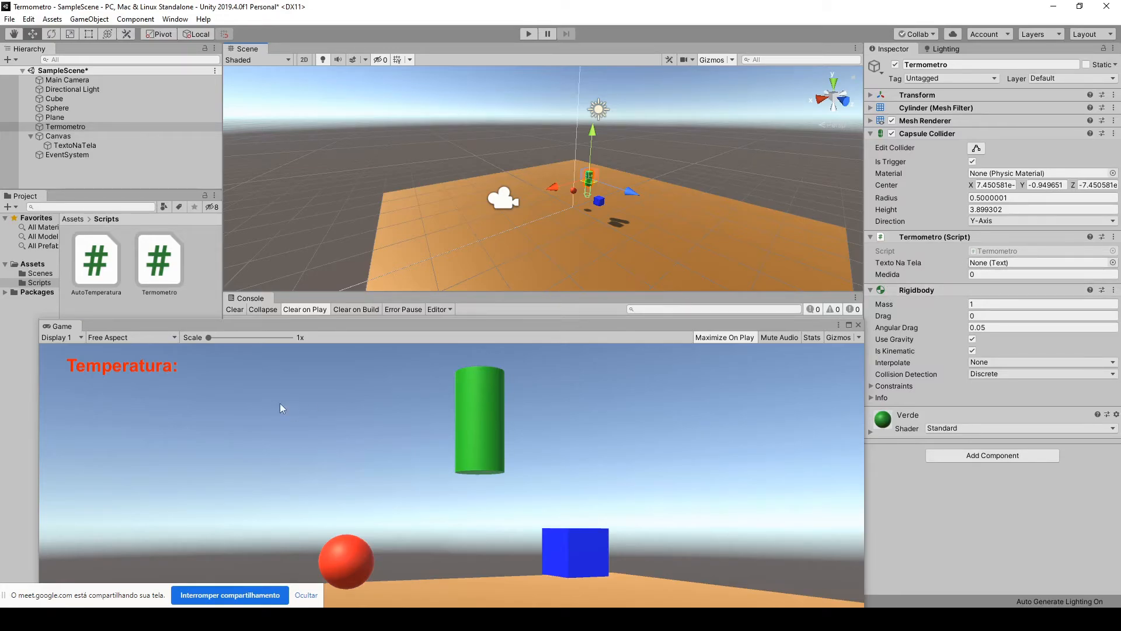
pyautogui.moveTo(66, 149); pyautogui.dragTo(1007, 269)
pyautogui.click(63, 149)
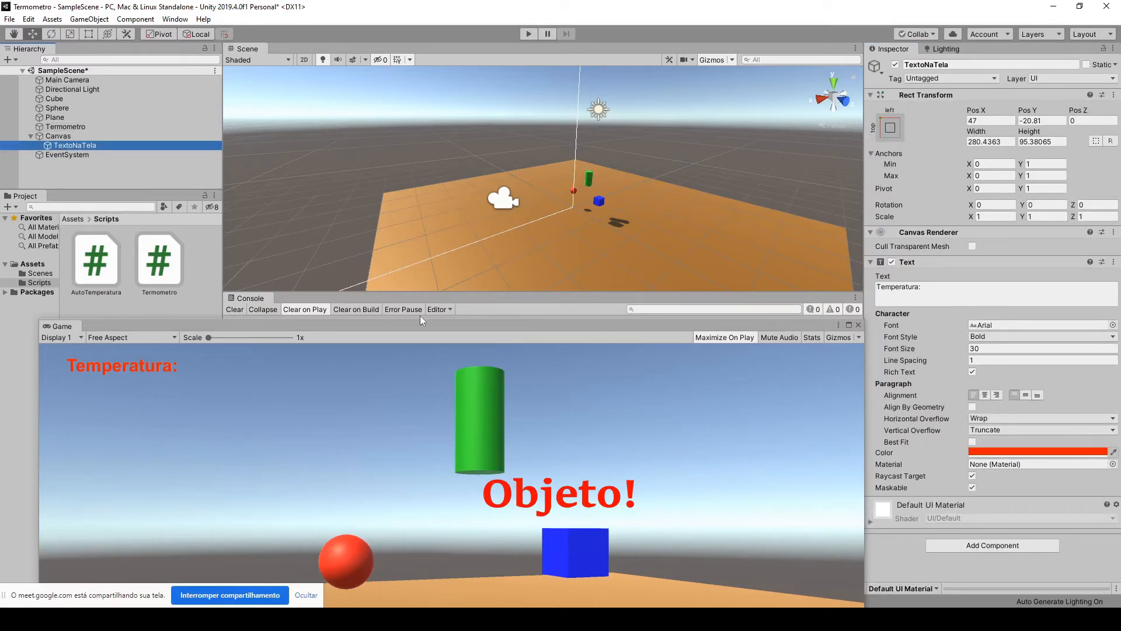
# Step: Raise the Game view, run the scene, move the Termometro cylinder along its blue axis to test the temperature text, and stop the run
pyautogui.moveTo(440, 331); pyautogui.dragTo(510, 238)
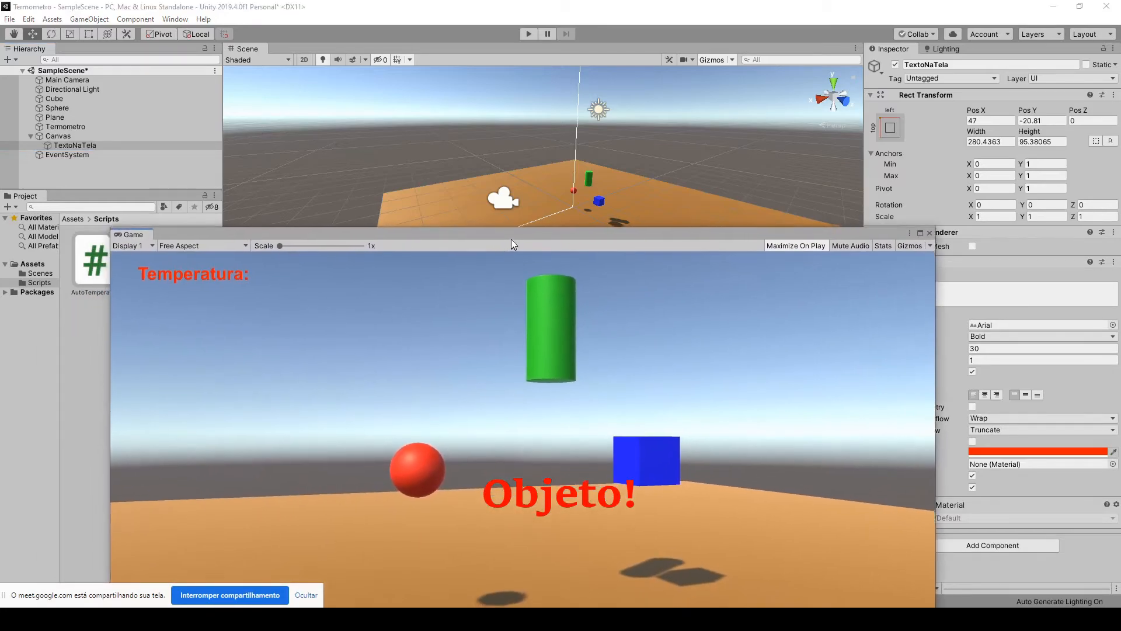
pyautogui.click(528, 35)
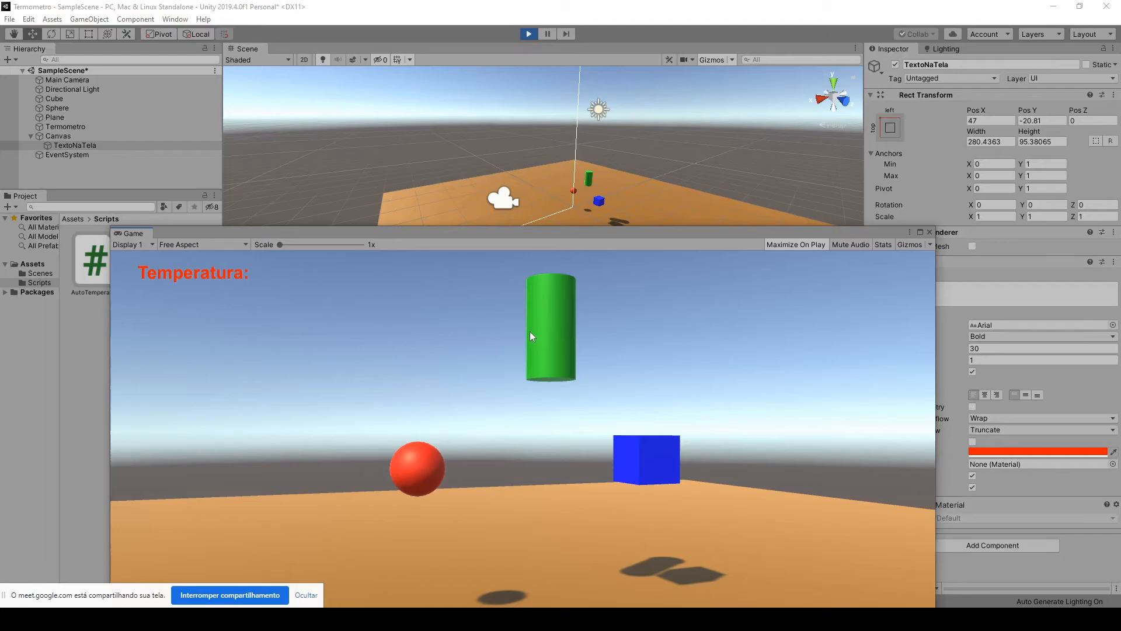
pyautogui.click(591, 183)
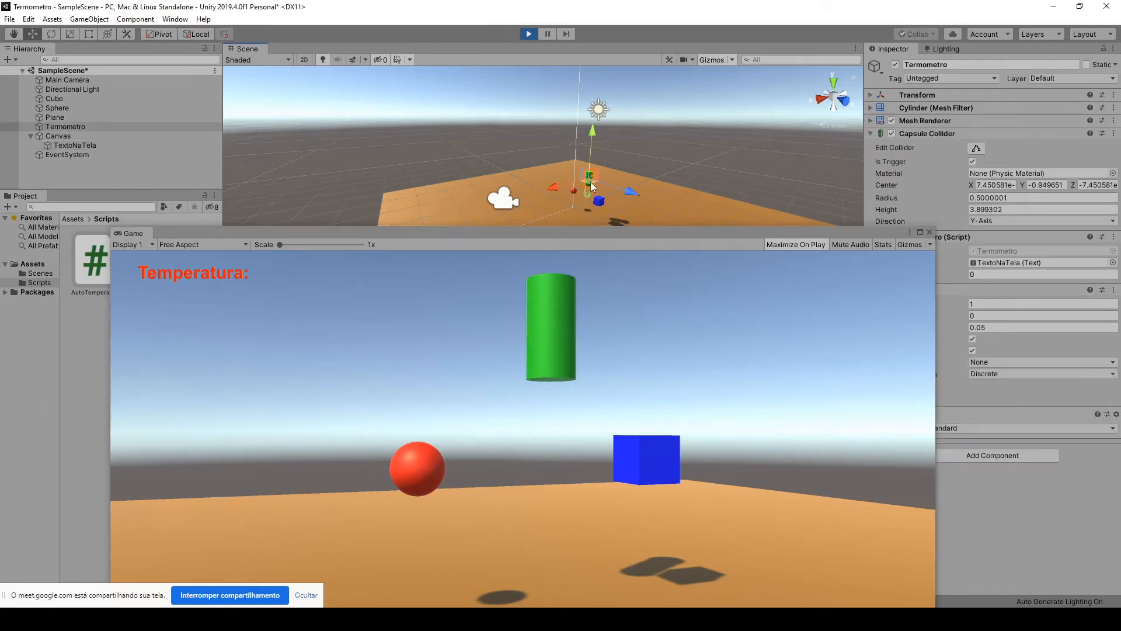
pyautogui.moveTo(635, 192)
pyautogui.mouseDown()
pyautogui.moveTo(649, 194)
pyautogui.moveTo(607, 201)
pyautogui.moveTo(627, 203)
pyautogui.moveTo(617, 204)
pyautogui.mouseUp()
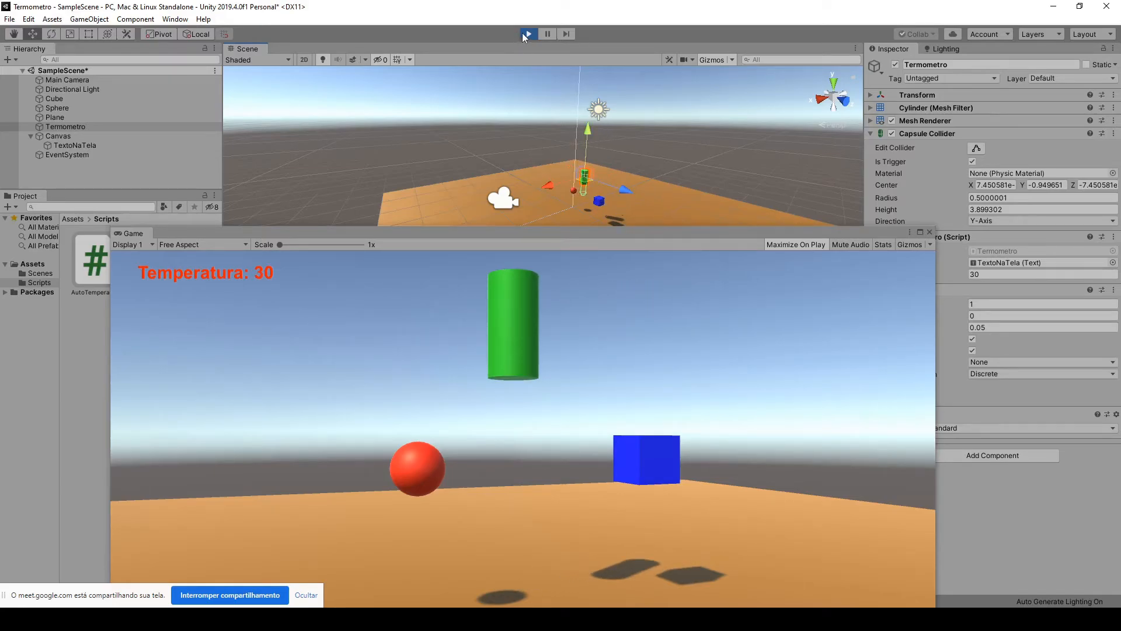
pyautogui.click(528, 34)
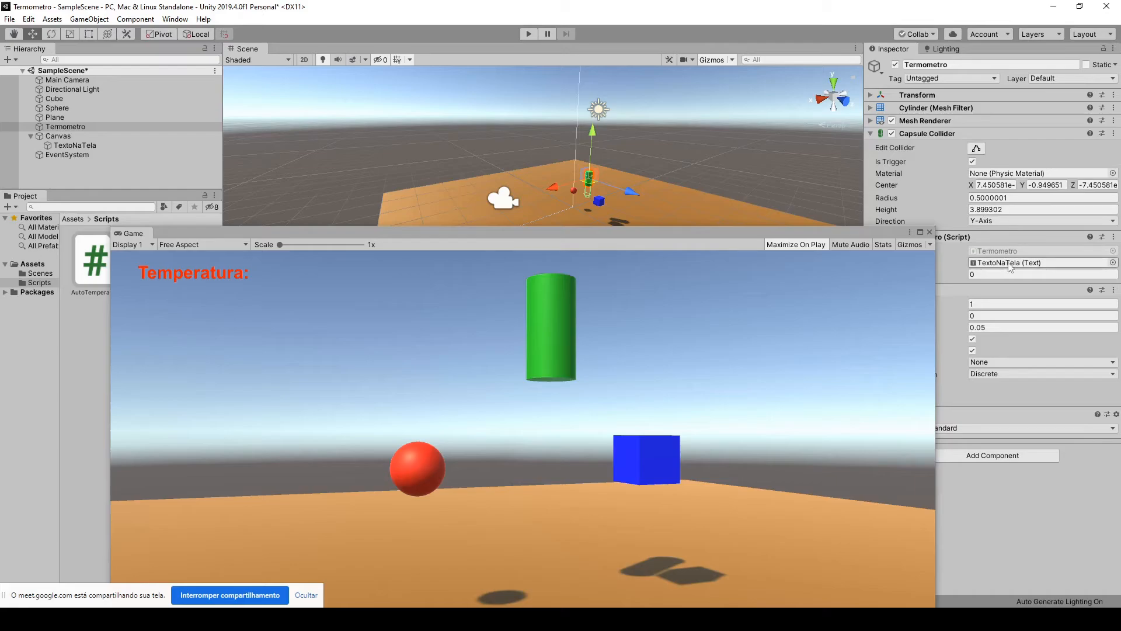
# Step: Change the TextoNaTela text color to blue, hexadecimal 000EFF
pyautogui.click(76, 145)
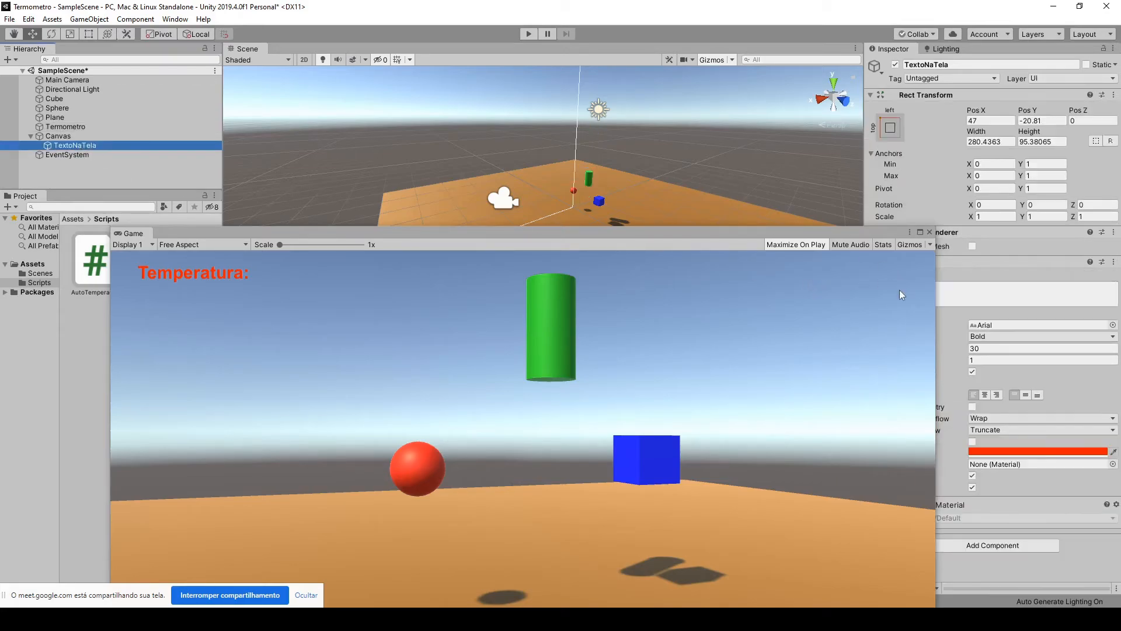
pyautogui.click(1014, 452)
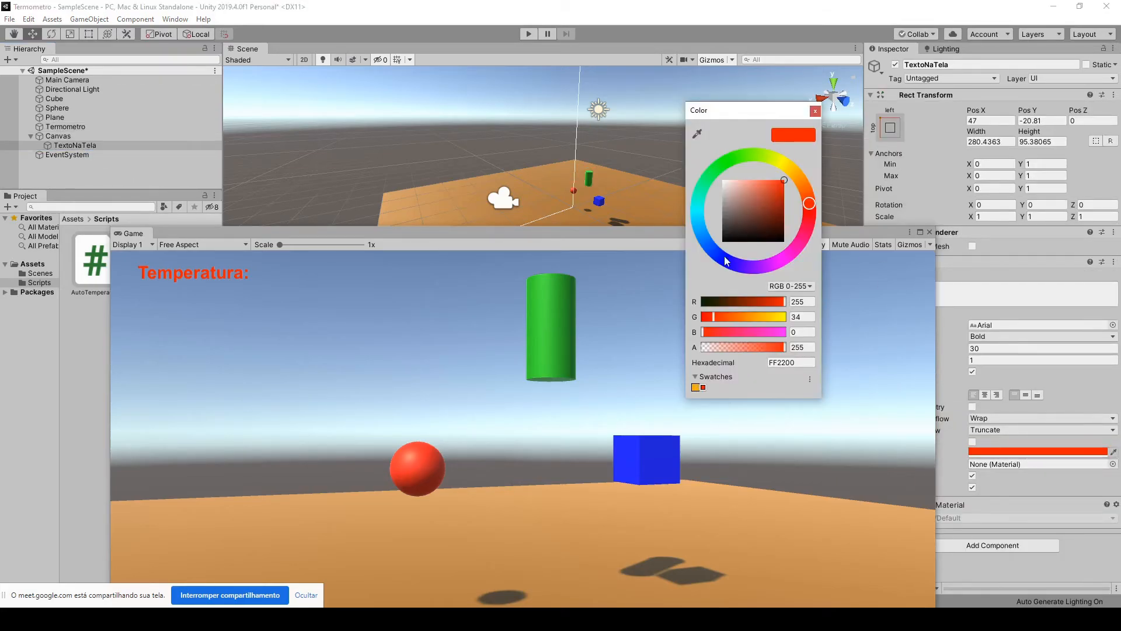
pyautogui.click(724, 257)
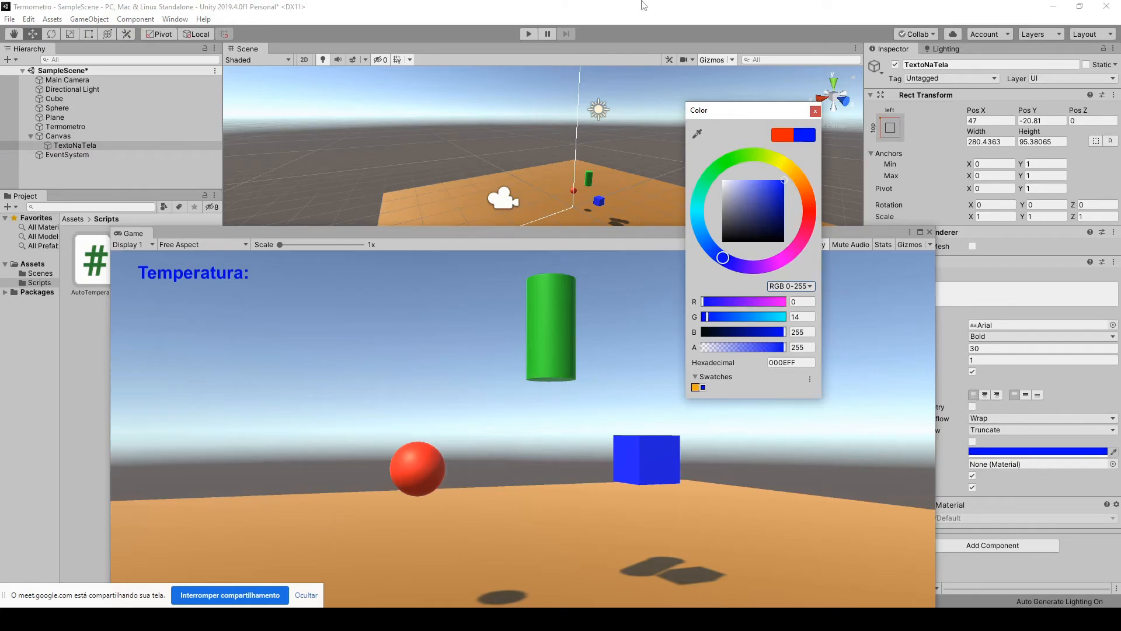
pyautogui.click(576, 234)
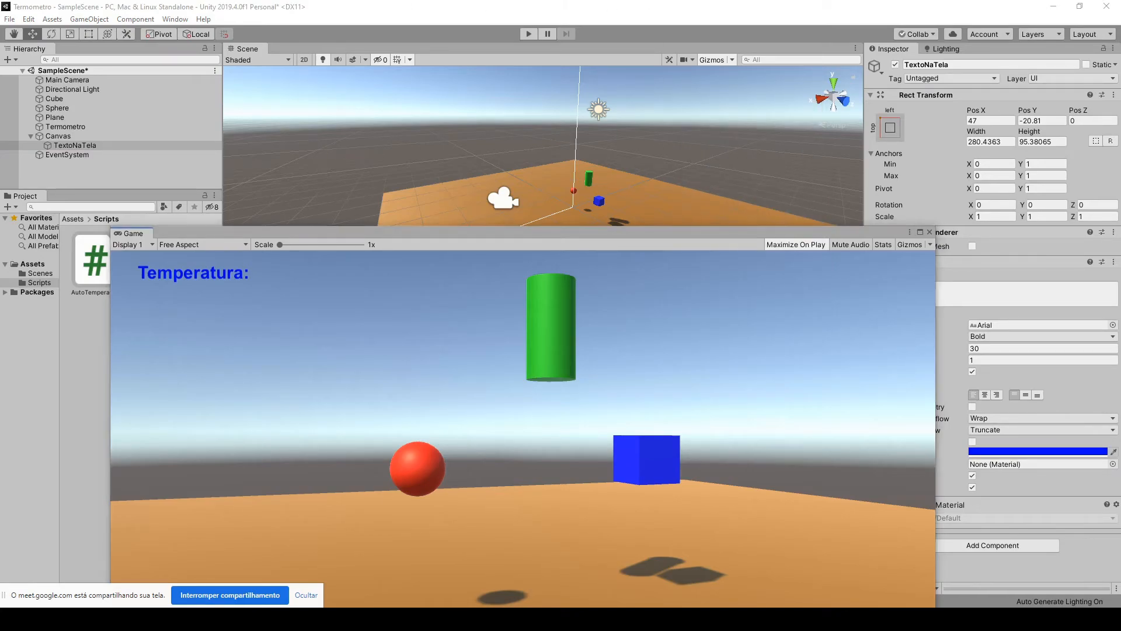
# Step: Switch to Visual Studio and append '+ "°C"' after Medida in the textoNaTela.text assignment
pyautogui.hotkey('alt', 'Tab')
pyautogui.click(431, 298)
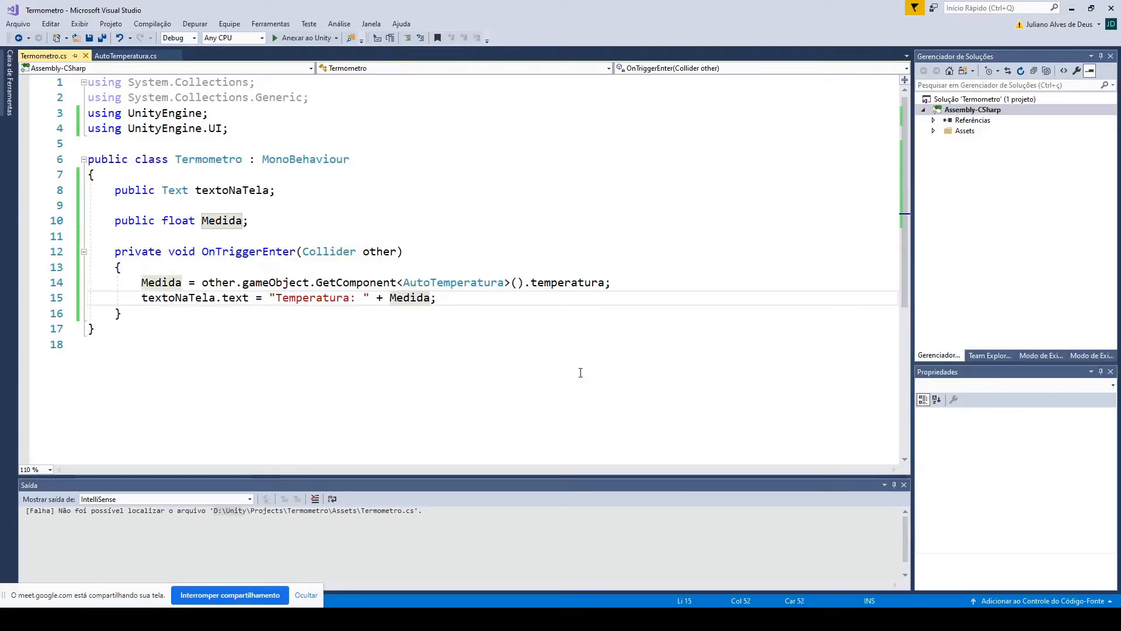
pyautogui.write('+ "')
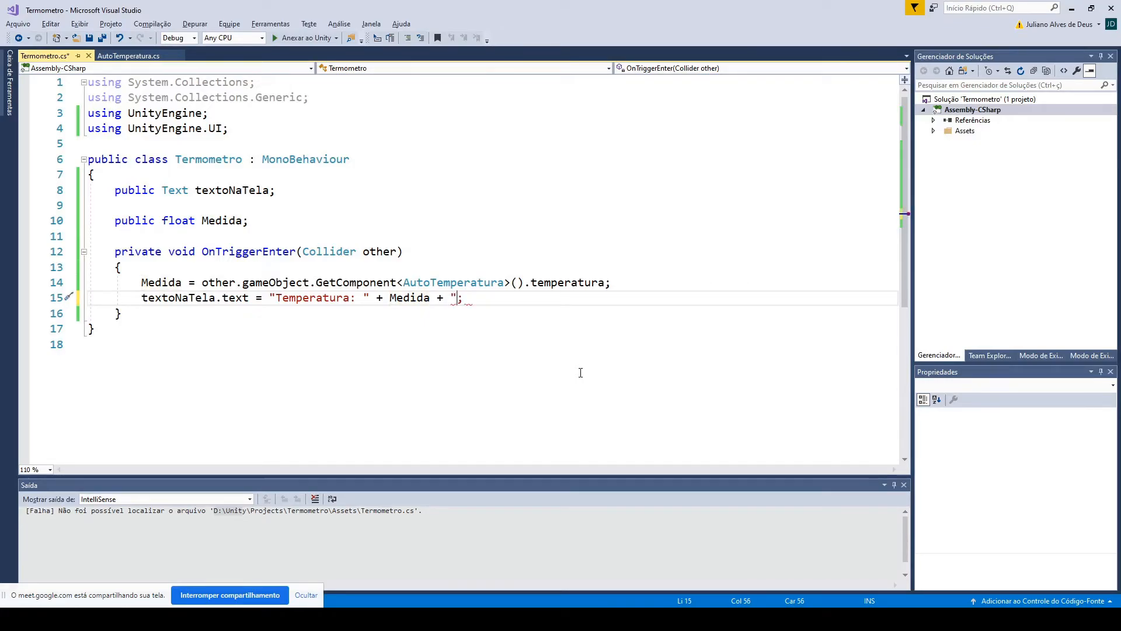
pyautogui.write('°C"')
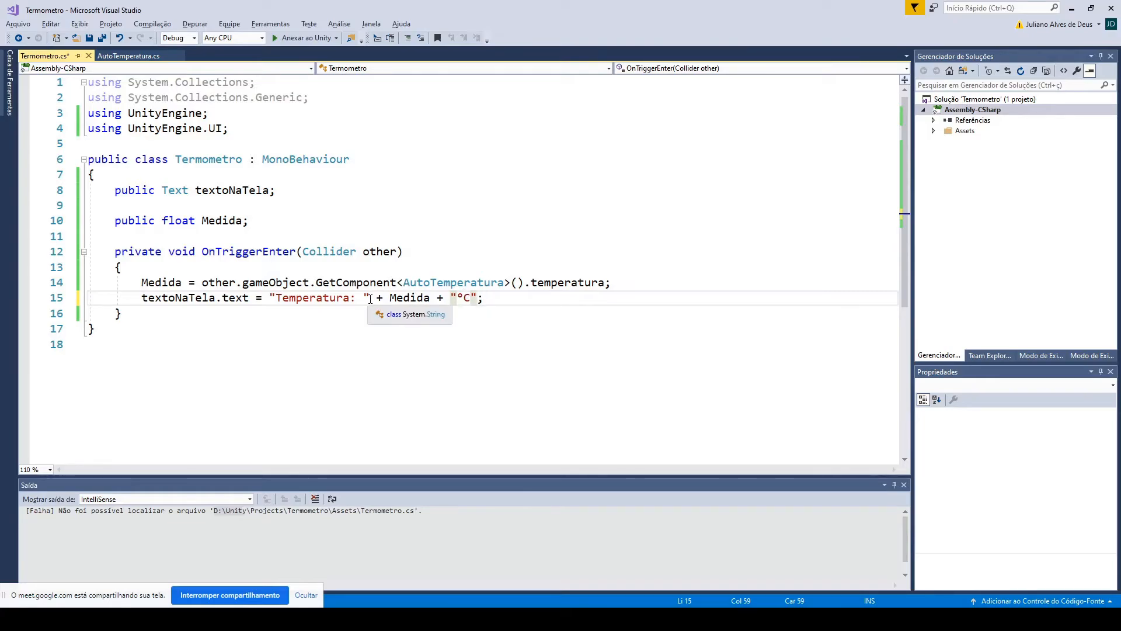
# Step: Save the Termometro script, switch to Unity and run the scene
pyautogui.click(89, 37)
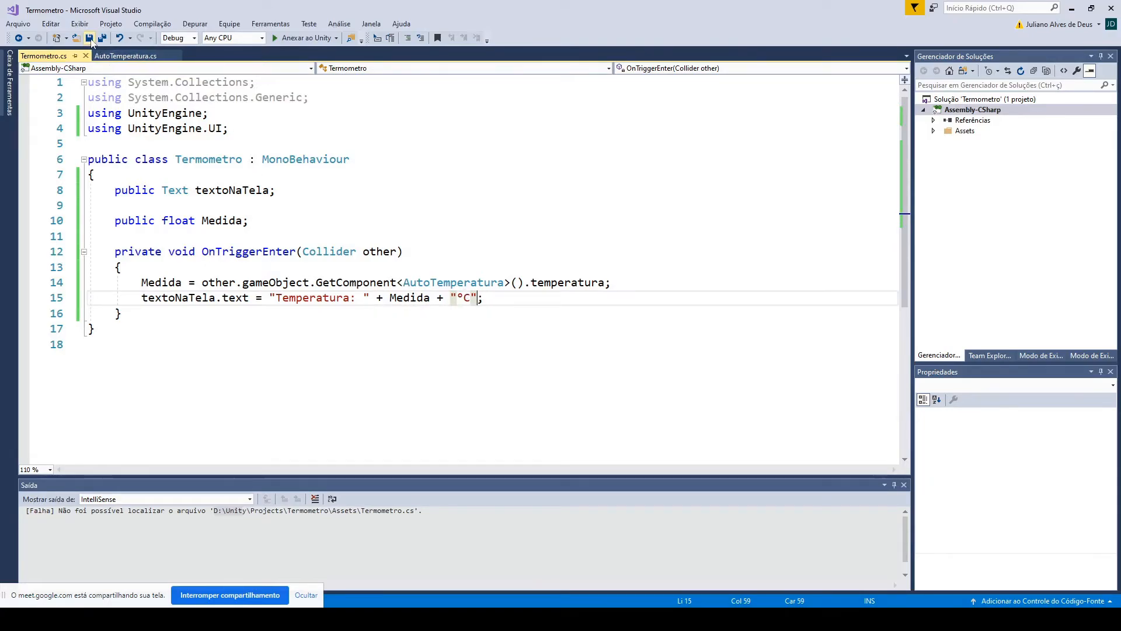
pyautogui.hotkey('alt', 'Tab')
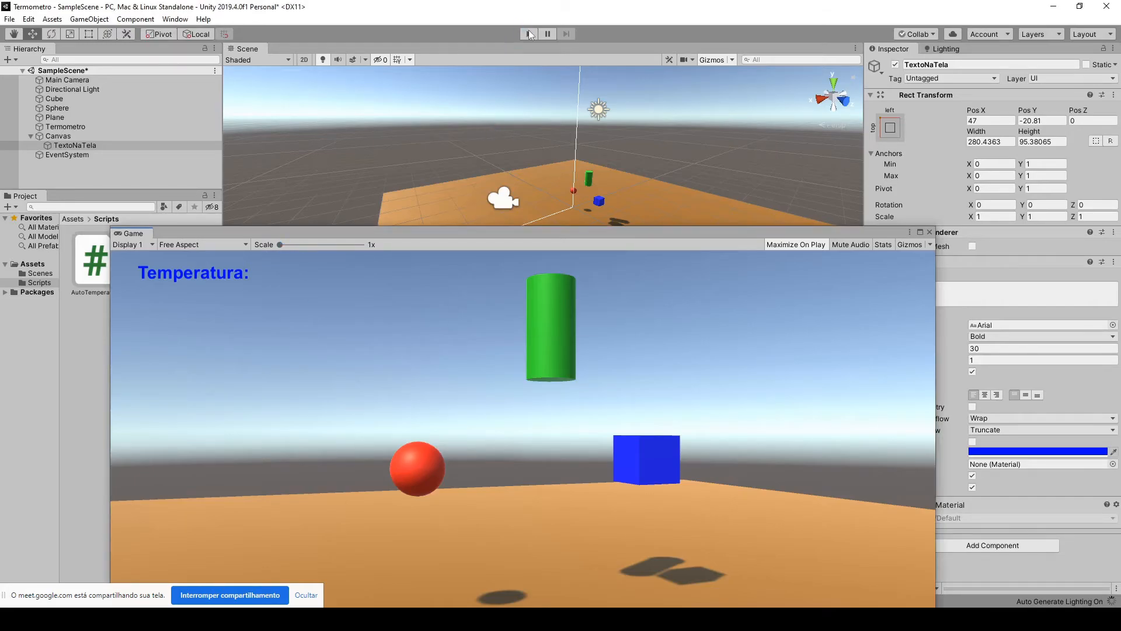
pyautogui.click(529, 34)
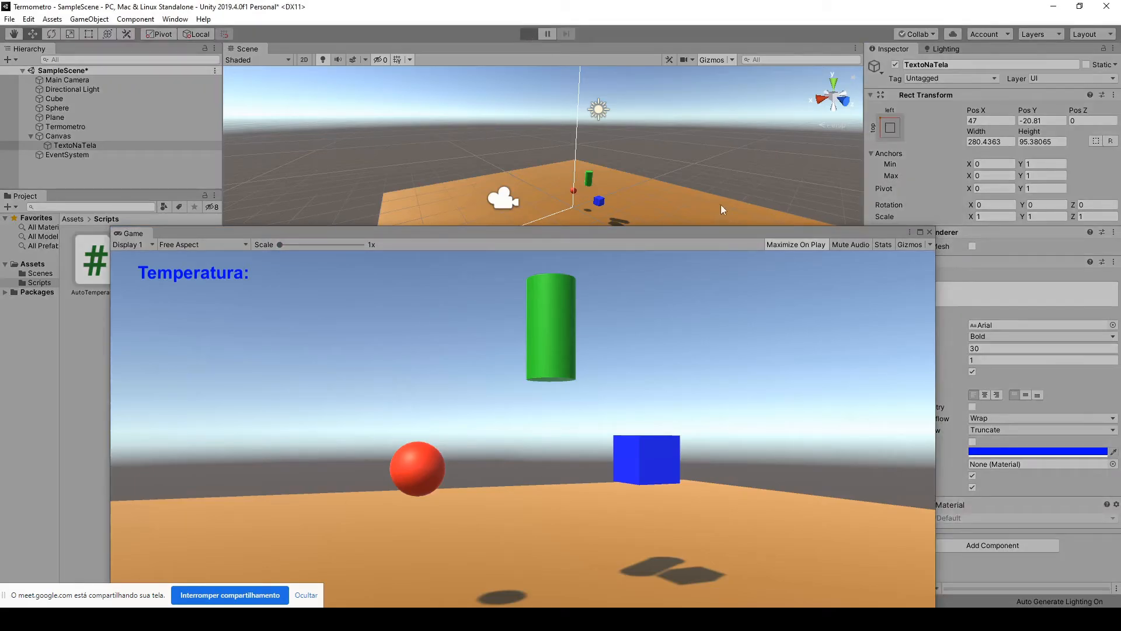
# Step: Move the Termometro cylinder back and forth along its blue axis to test the °C text, and stop the run
pyautogui.click(590, 178)
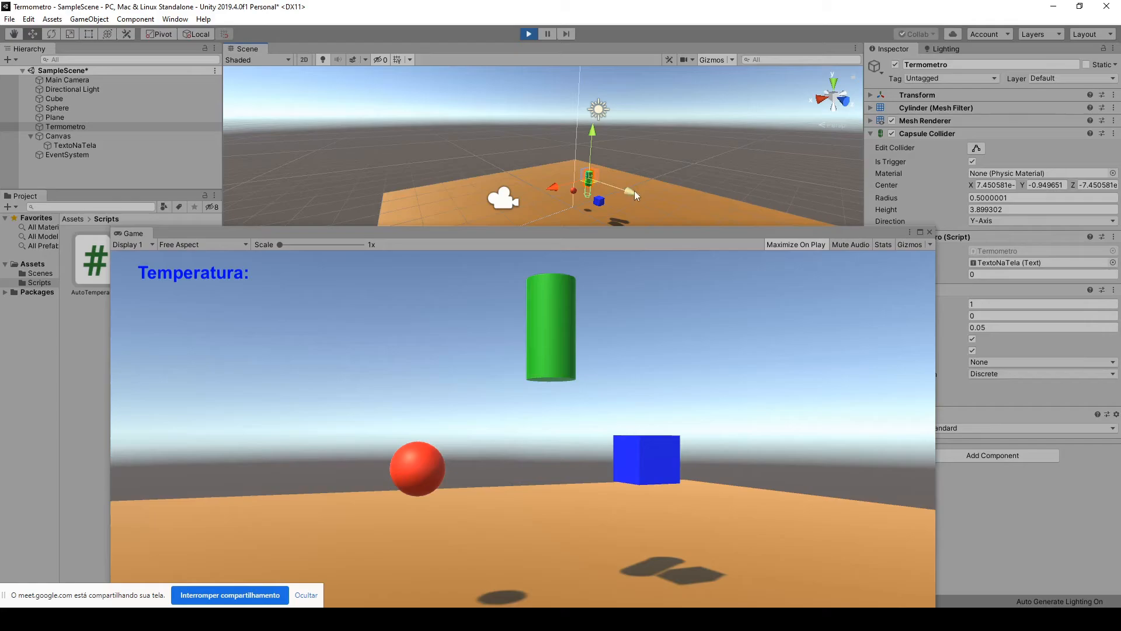
pyautogui.moveTo(634, 191)
pyautogui.mouseDown()
pyautogui.moveTo(648, 194)
pyautogui.moveTo(629, 190)
pyautogui.mouseUp()
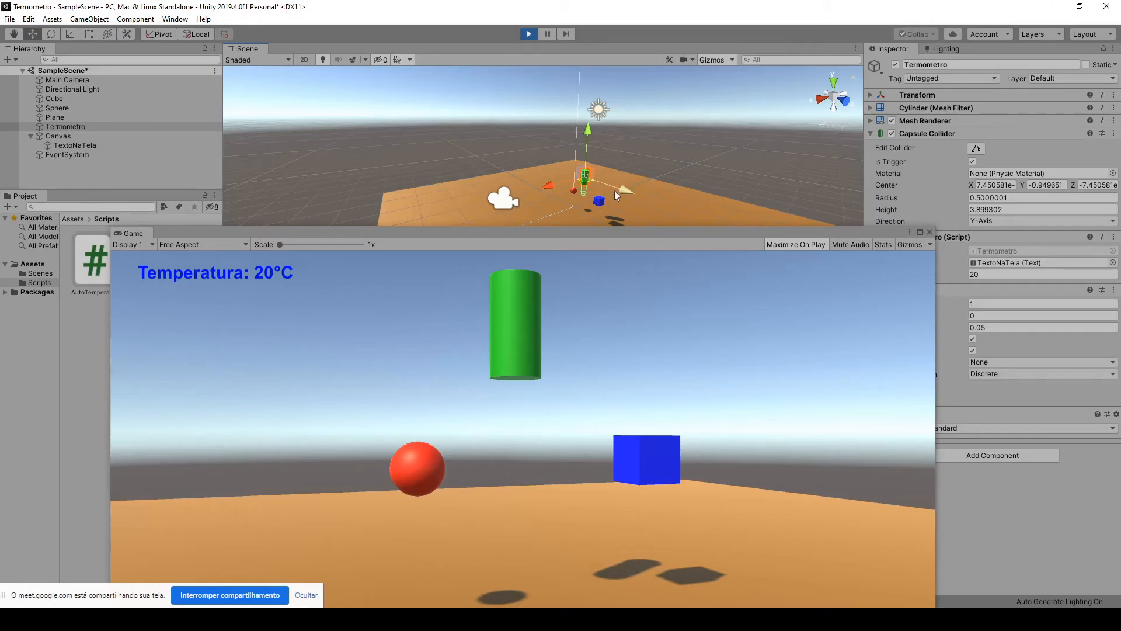
pyautogui.moveTo(614, 191)
pyautogui.mouseDown()
pyautogui.moveTo(650, 190)
pyautogui.moveTo(604, 189)
pyautogui.moveTo(632, 199)
pyautogui.mouseUp()
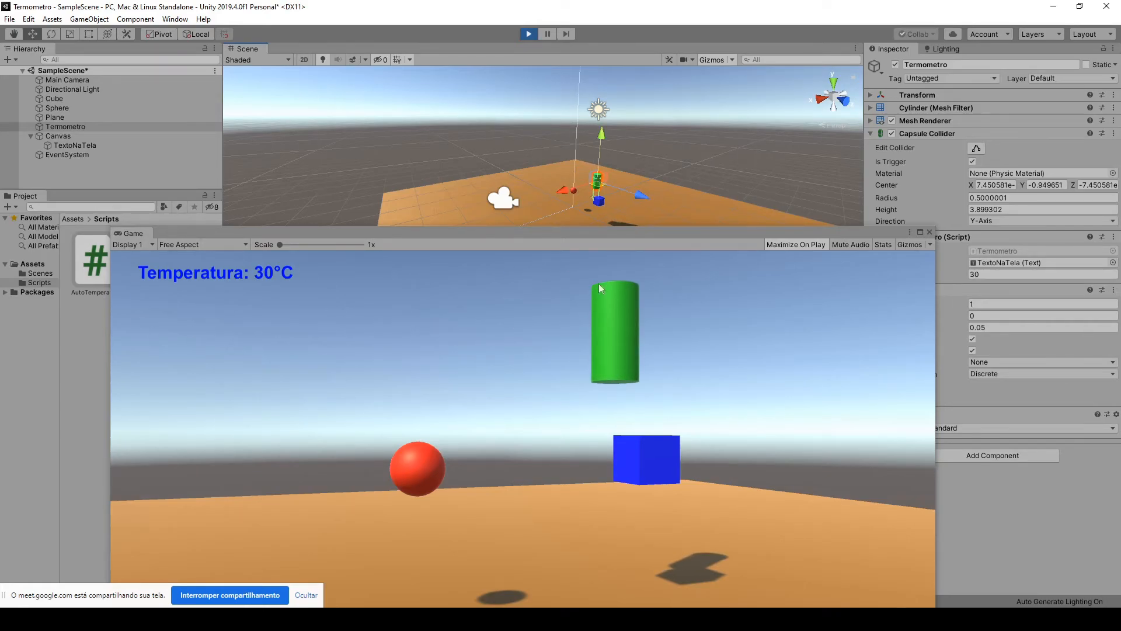
pyautogui.moveTo(645, 191); pyautogui.dragTo(630, 186)
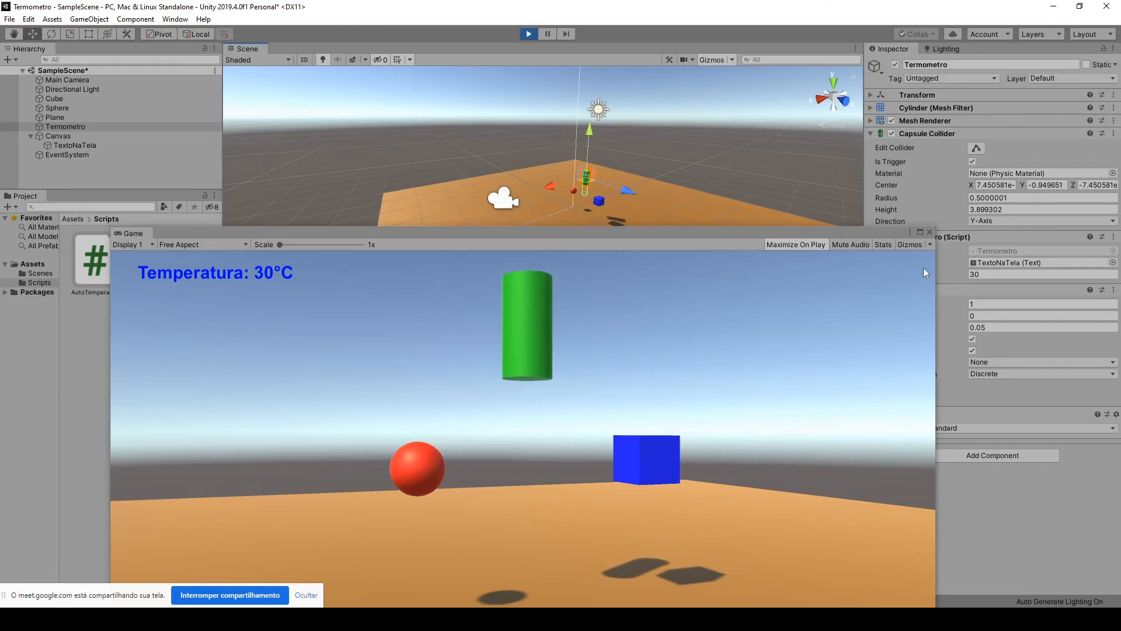
pyautogui.click(529, 32)
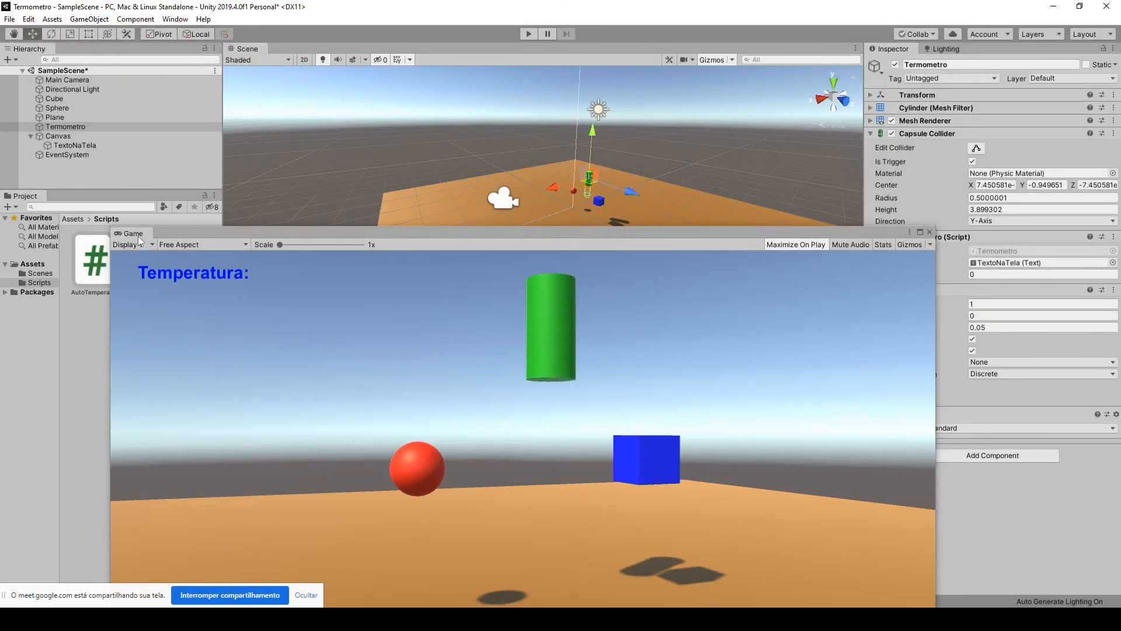
# Step: Dock the floating Game view beside the Console and enlarge the Scene view above it
pyautogui.moveTo(138, 236); pyautogui.dragTo(353, 319)
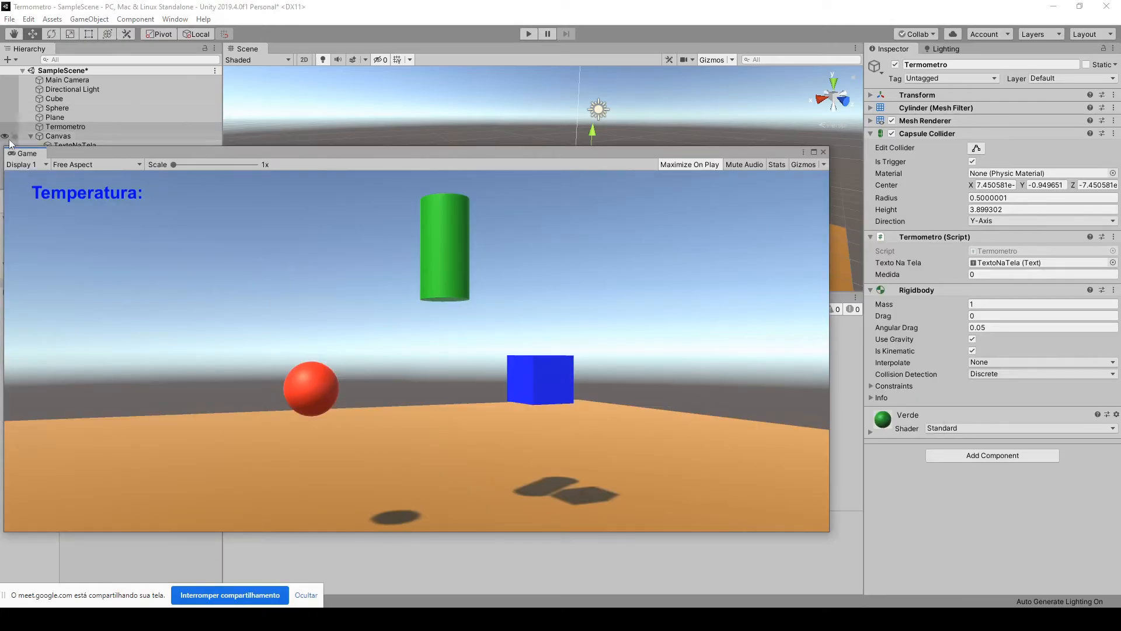
pyautogui.moveTo(36, 152); pyautogui.dragTo(387, 162)
pyautogui.moveTo(413, 258); pyautogui.dragTo(412, 173)
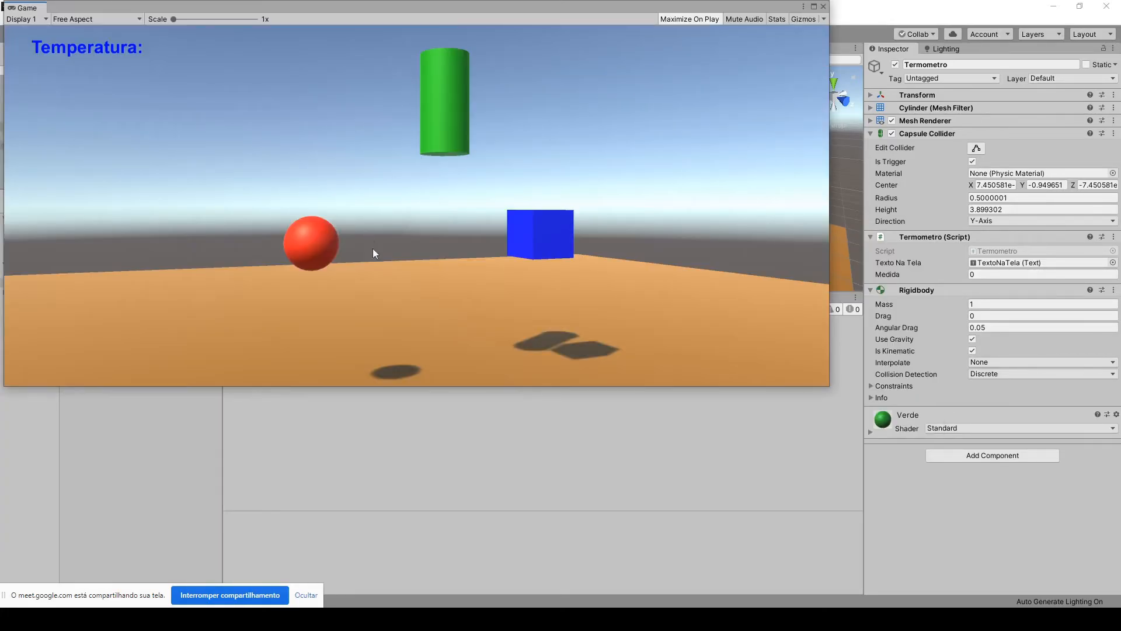
pyautogui.click(814, 6)
pyautogui.moveTo(27, 12); pyautogui.dragTo(442, 244)
pyautogui.click(1103, 7)
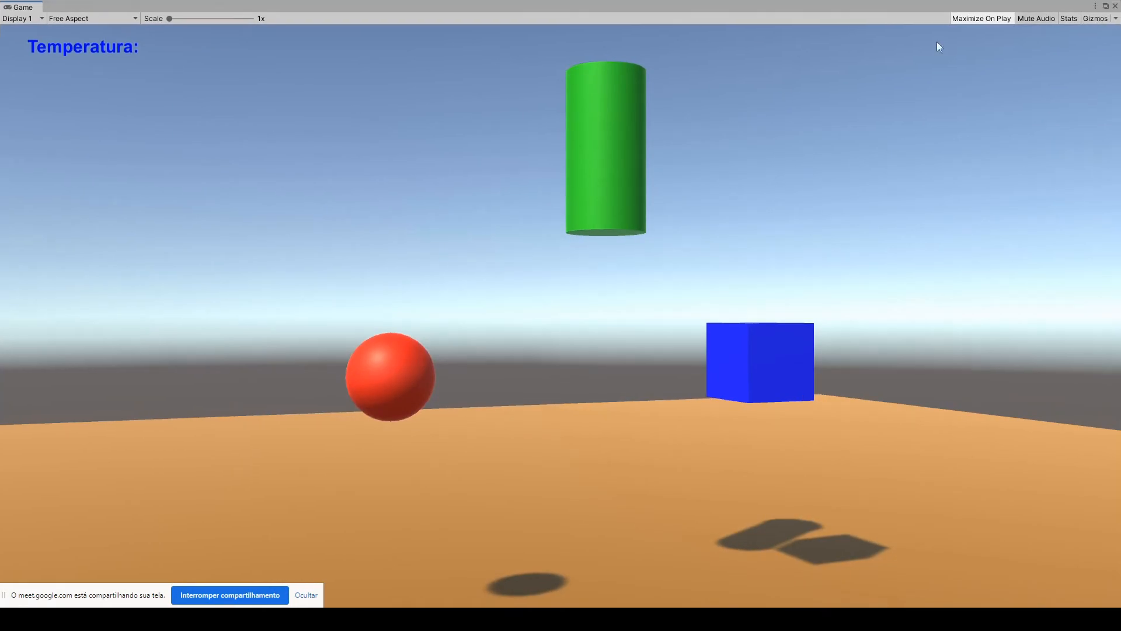
pyautogui.moveTo(23, 11); pyautogui.dragTo(407, 317)
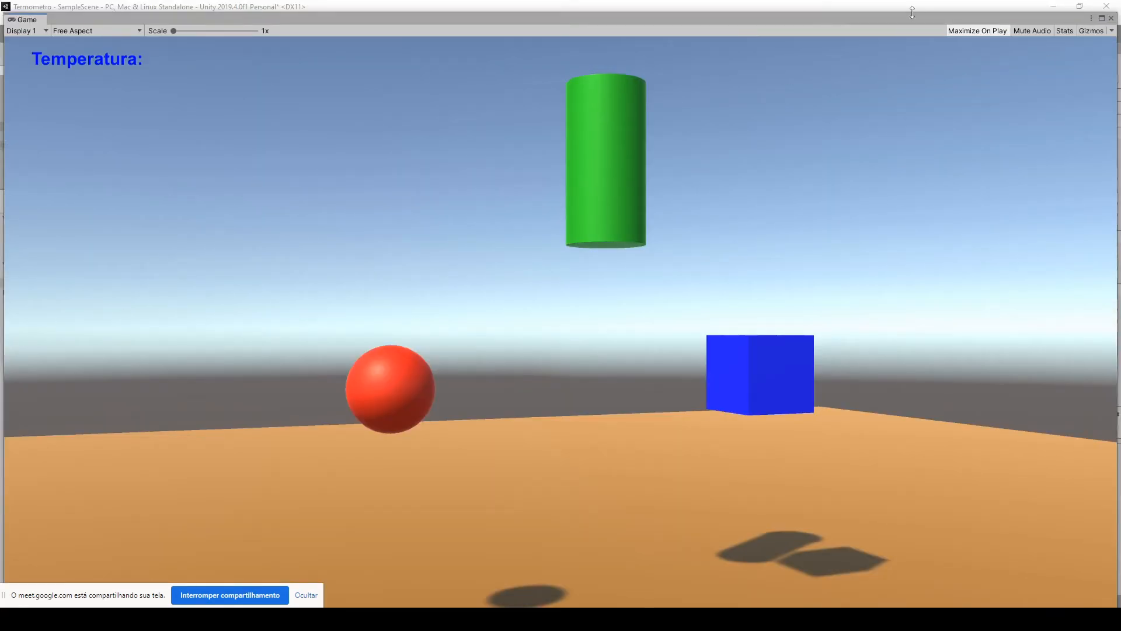
pyautogui.moveTo(907, 20); pyautogui.dragTo(1090, 429)
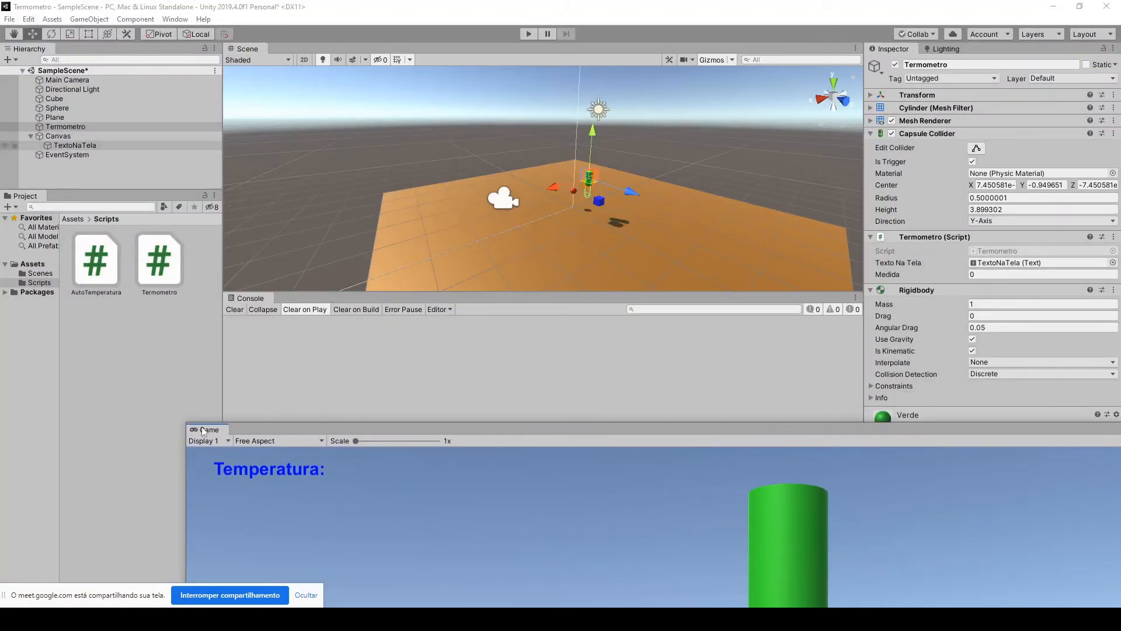
pyautogui.moveTo(204, 431); pyautogui.dragTo(286, 299)
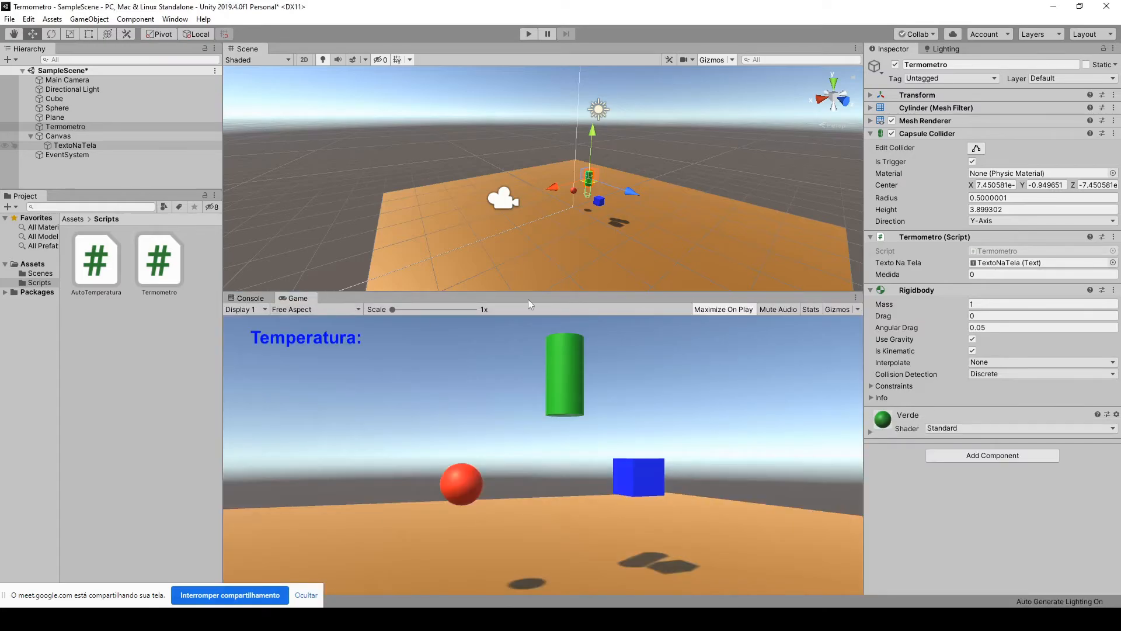
pyautogui.moveTo(528, 295); pyautogui.dragTo(542, 359)
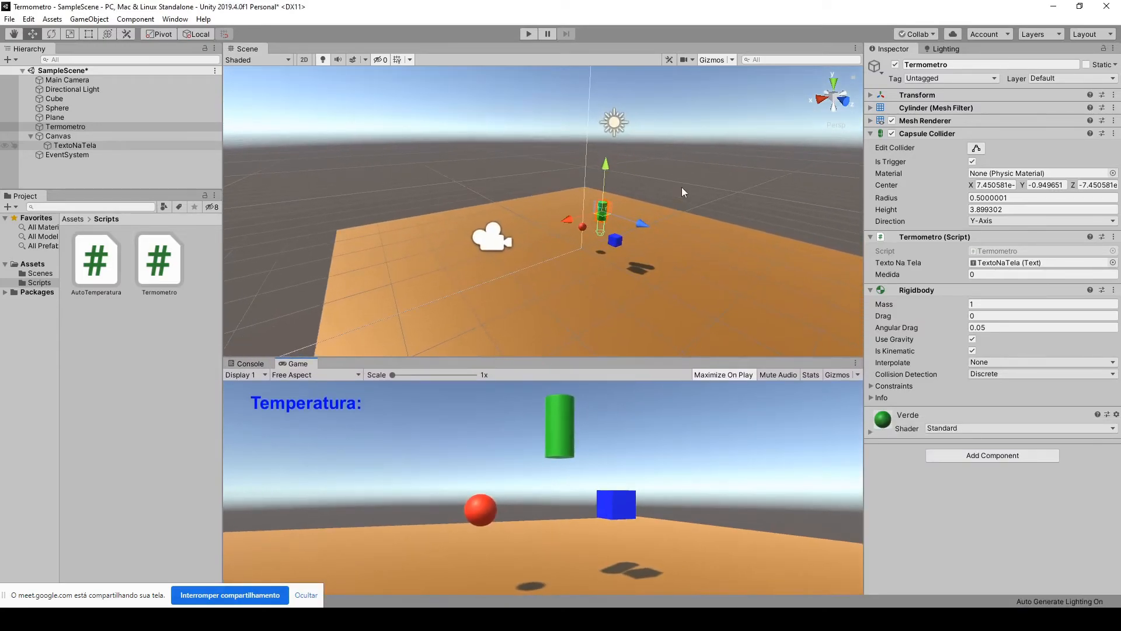
# Step: Examine the thermometer, sphere and cube up close in the Scene view, and review the Termometro object's components
pyautogui.scroll(10, 637, 231)
pyautogui.moveTo(599, 315); pyautogui.dragTo(782, 283, button='right')
pyautogui.scroll(2, 518, 321)
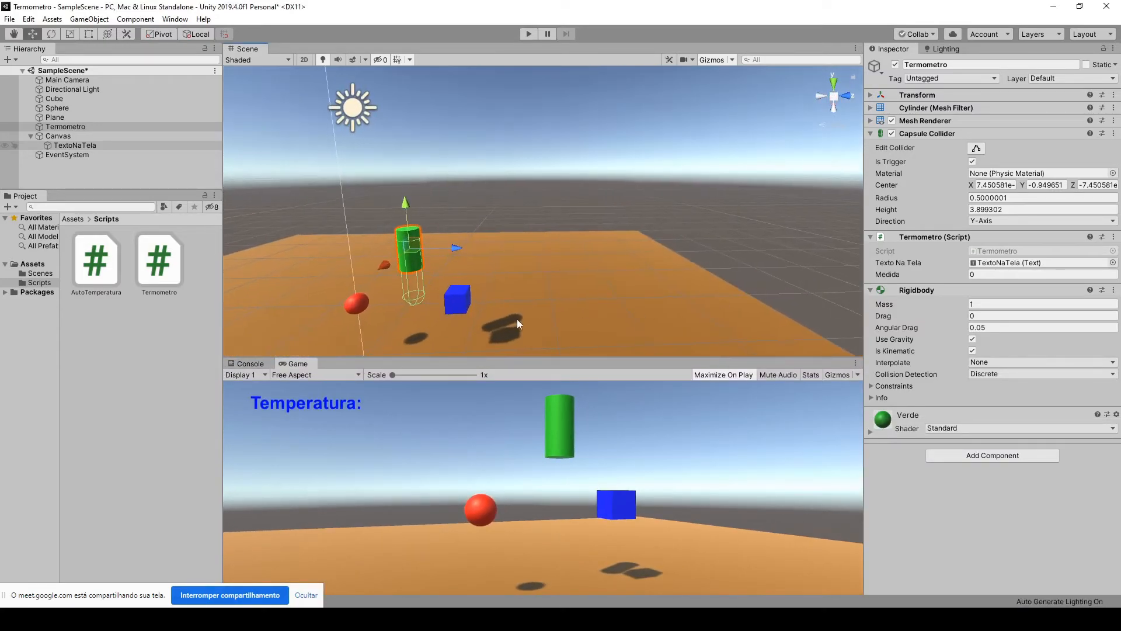
pyautogui.moveTo(517, 318); pyautogui.dragTo(666, 261, button='middle')
pyautogui.scroll(5, 655, 261)
pyautogui.scroll(-5, 660, 257)
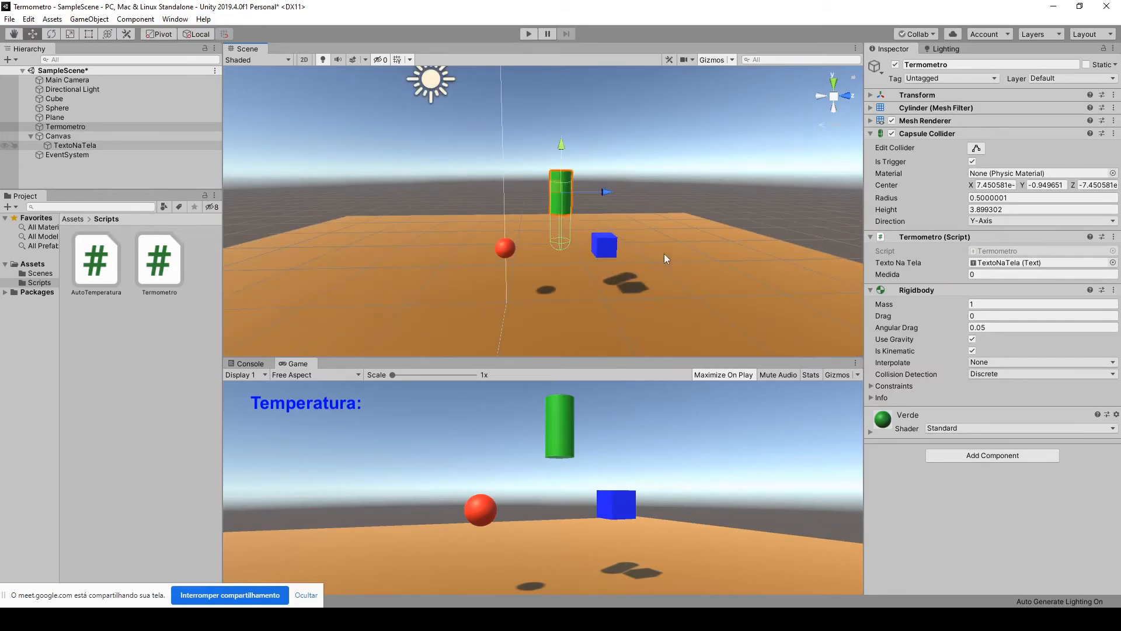
pyautogui.click(710, 191)
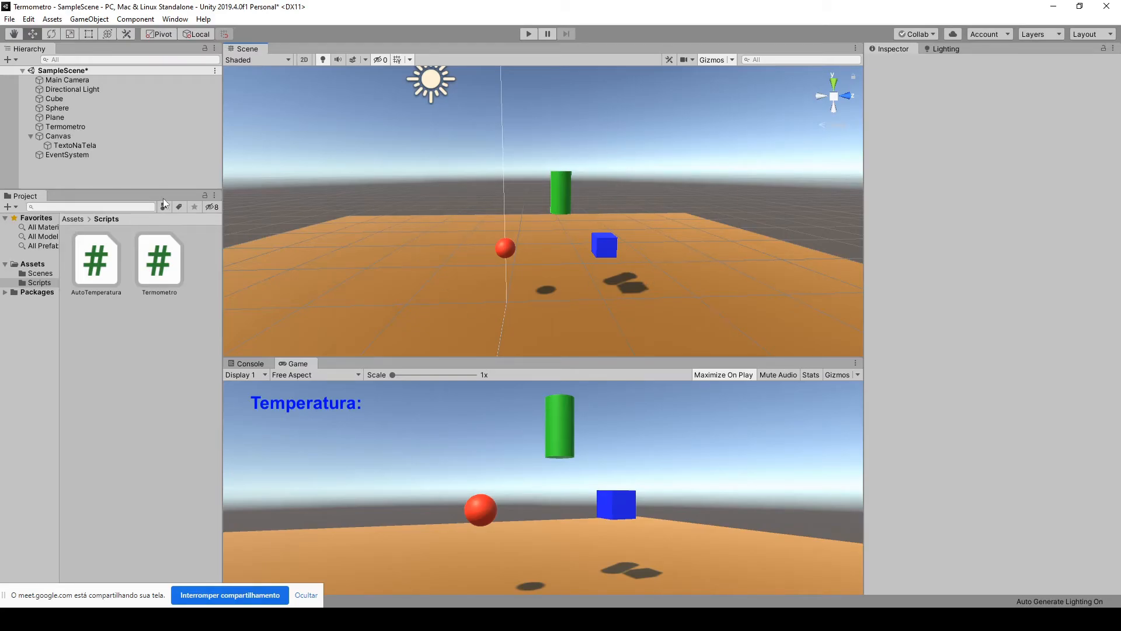
pyautogui.click(566, 198)
pyautogui.scroll(4, 573, 214)
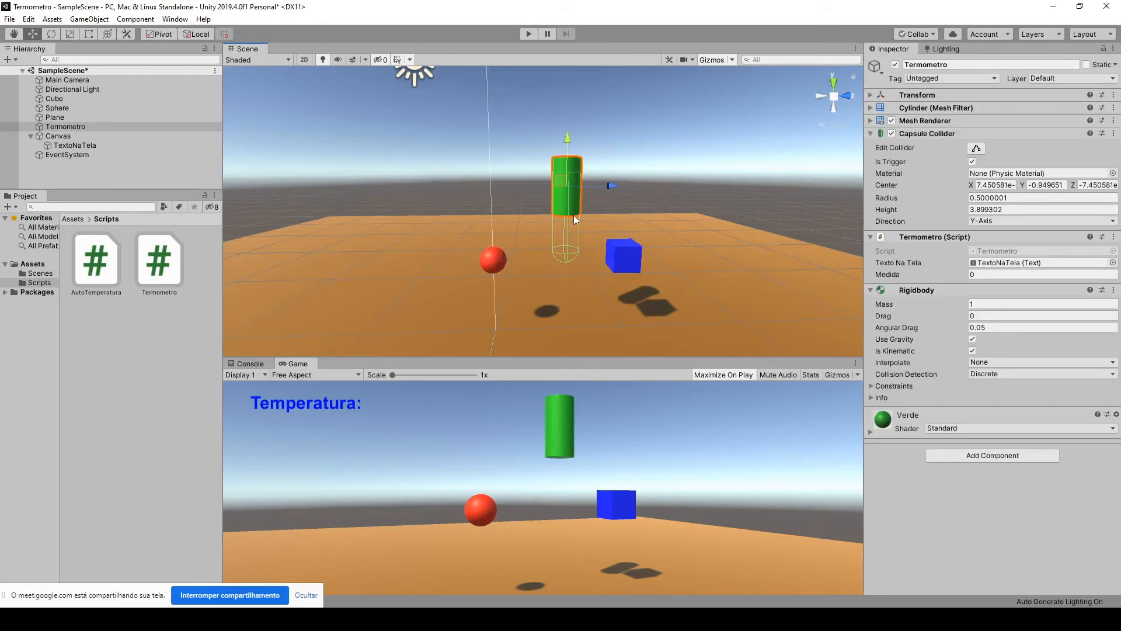
pyautogui.click(641, 167)
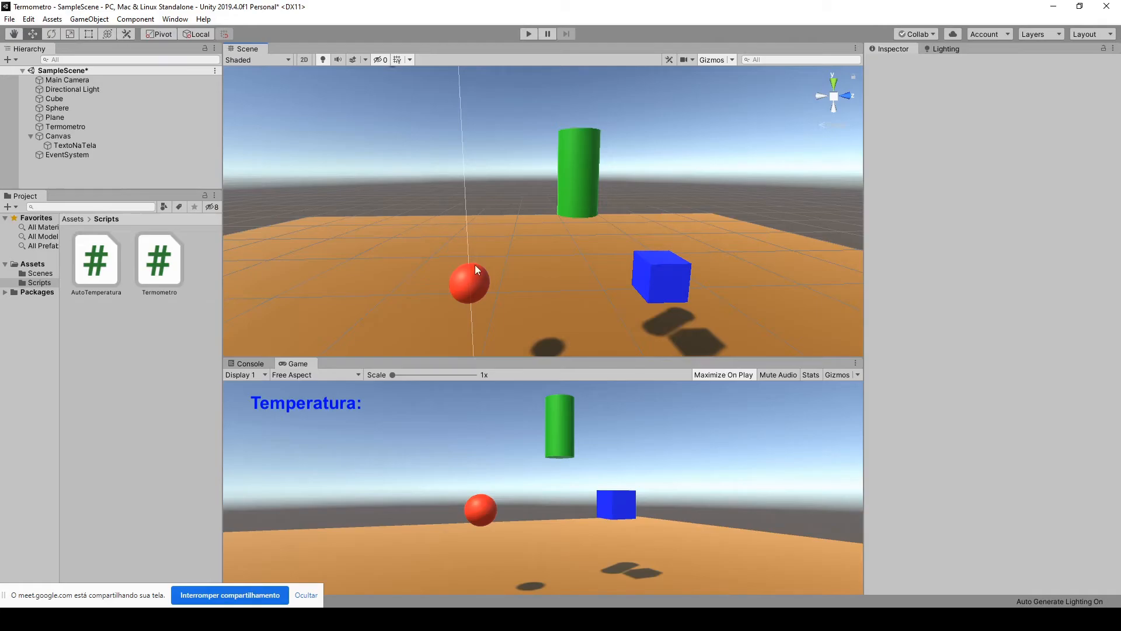
pyautogui.click(567, 186)
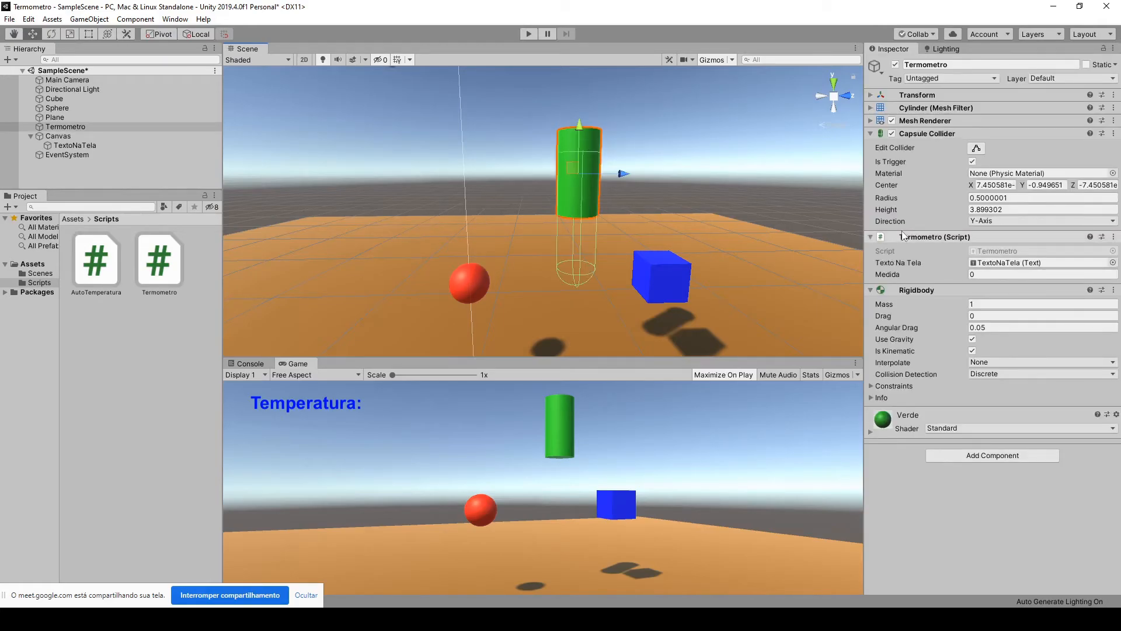
pyautogui.click(695, 169)
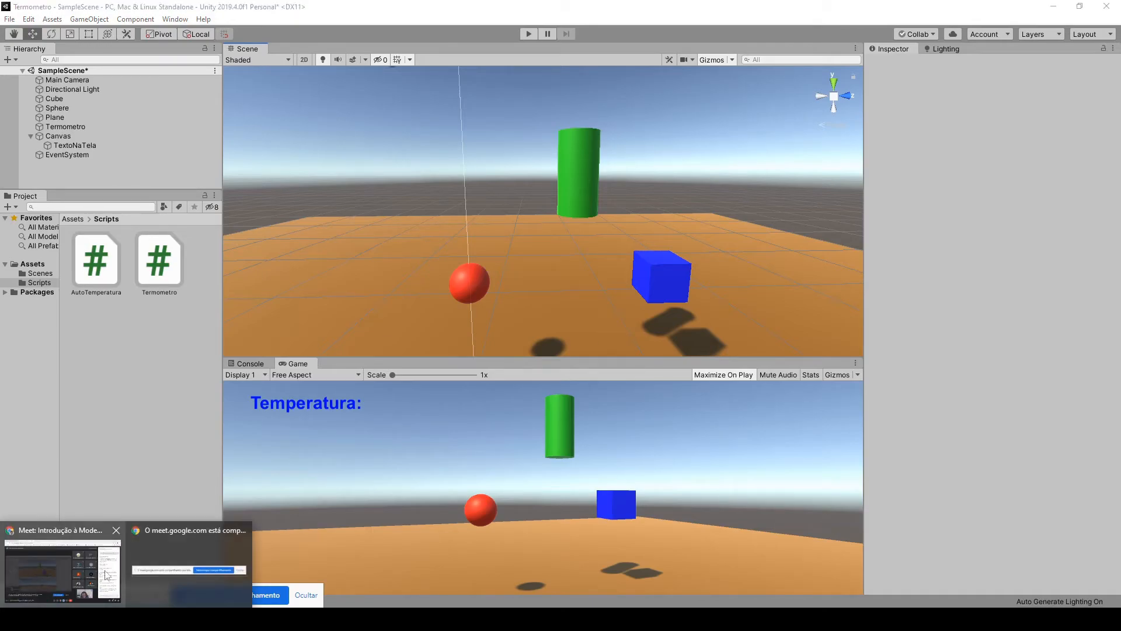
# Step: Switch to Chrome, search Google for cgtrader in a new tab, and open the CGTrader website
pyautogui.click(53, 567)
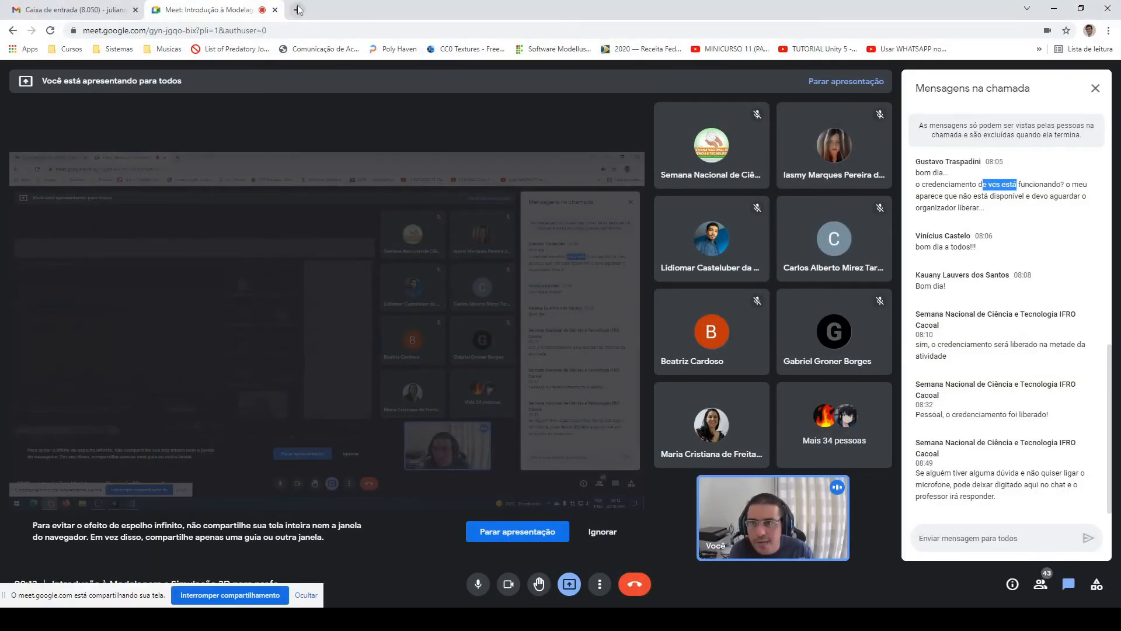
pyautogui.click(298, 9)
pyautogui.write('cg')
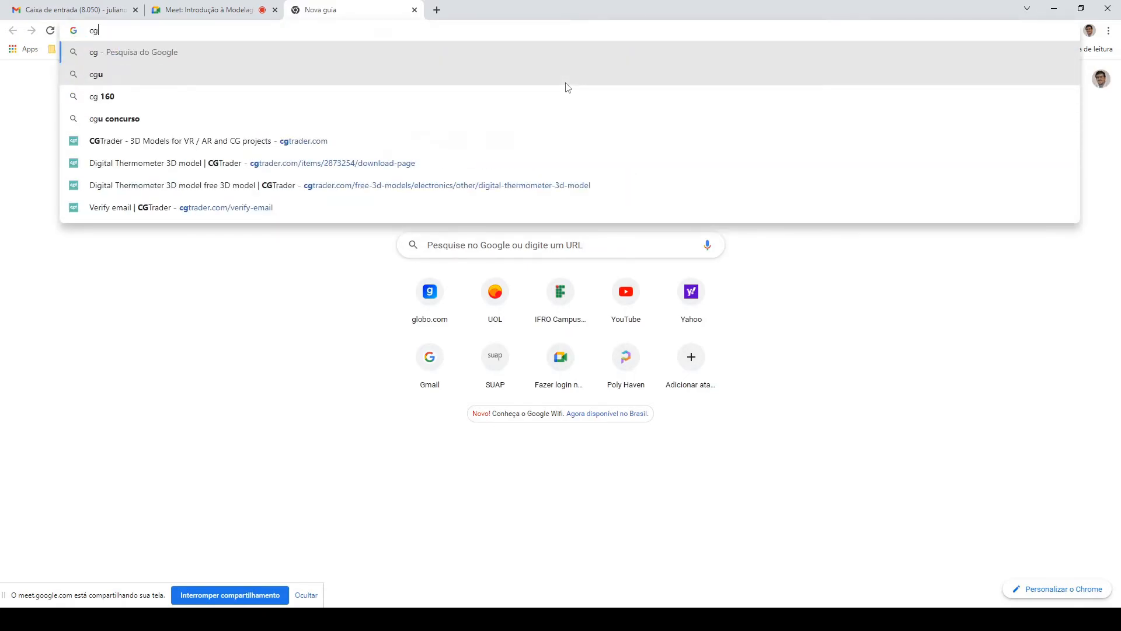
pyautogui.write('tra')
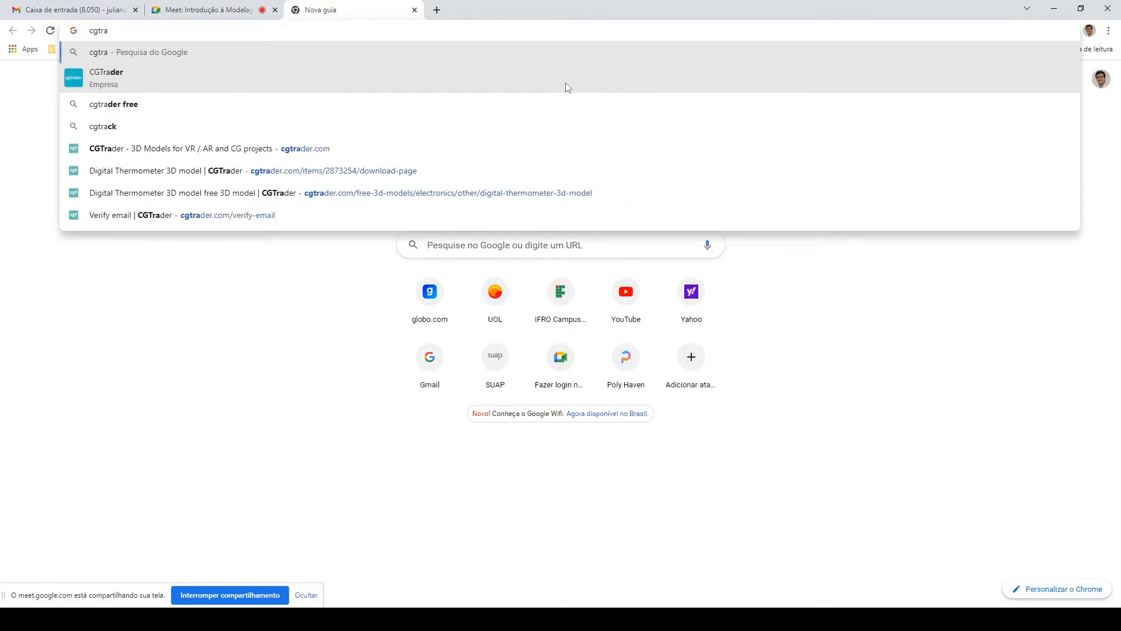
pyautogui.press('Return')
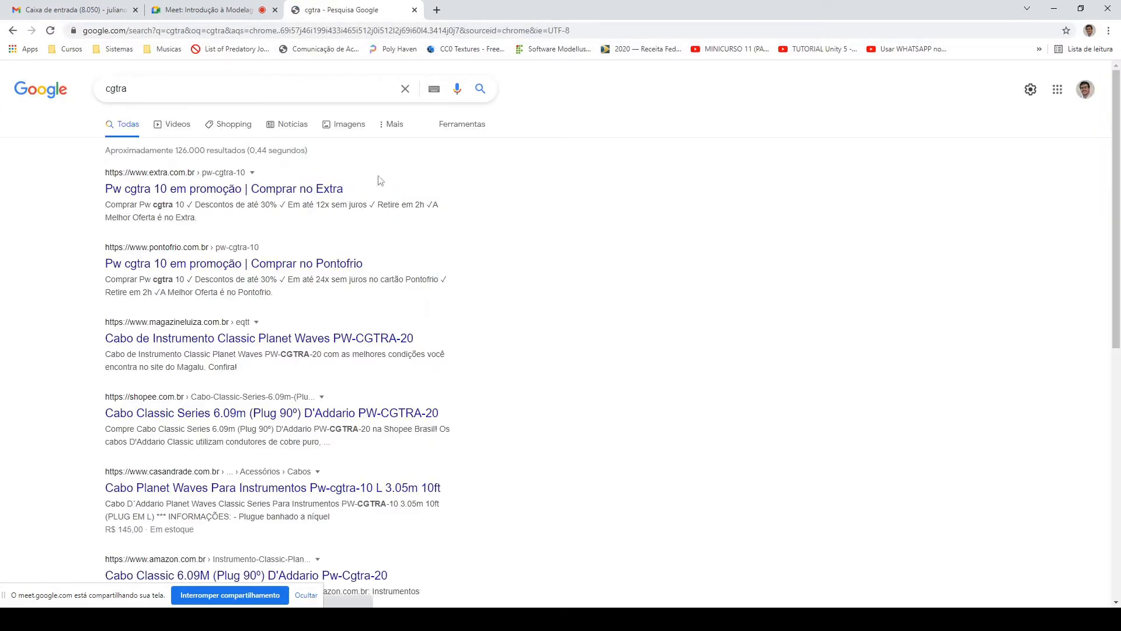
pyautogui.click(133, 89)
pyautogui.write('der')
pyautogui.press('Return')
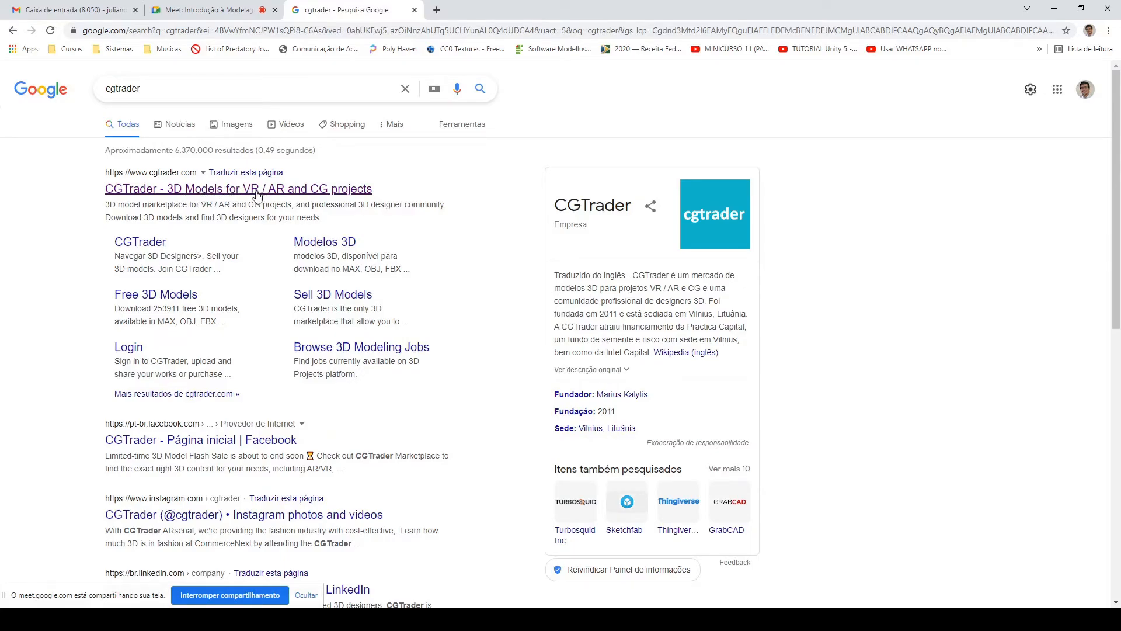
pyautogui.click(202, 190)
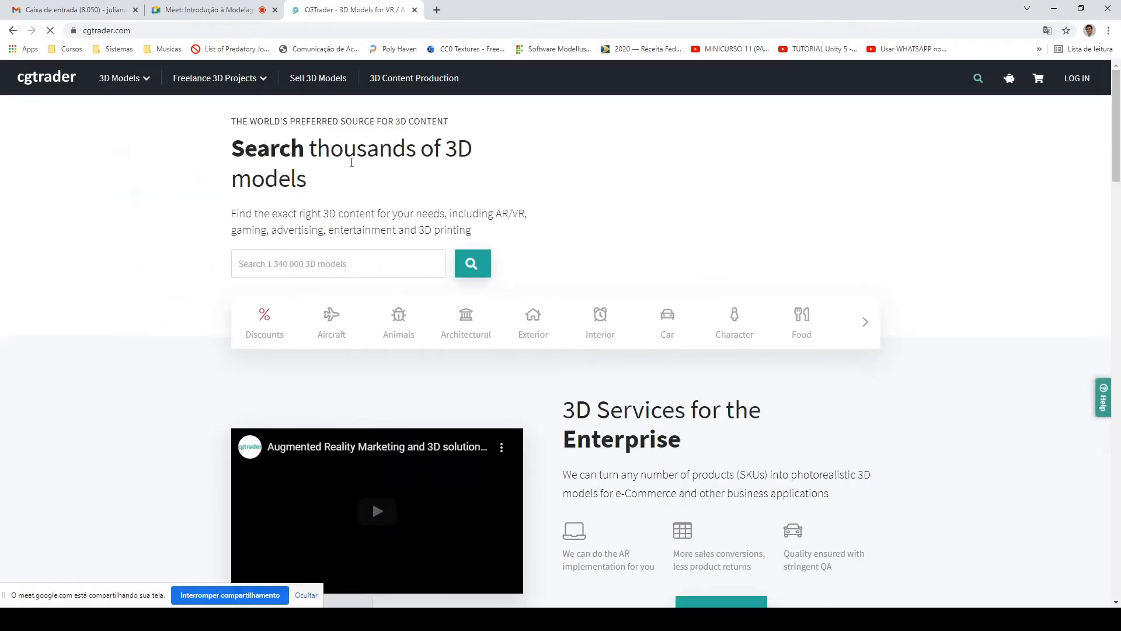
# Step: Open CGTrader's 3D Models page and look over its model categories
pyautogui.scroll(-4, 569, 307)
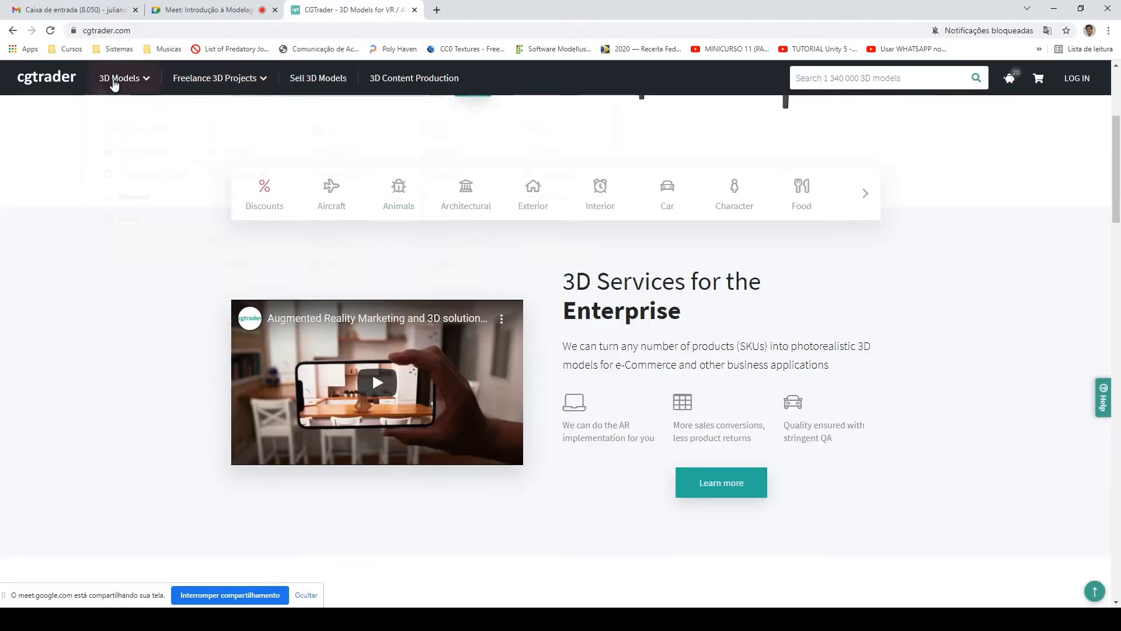
pyautogui.click(124, 81)
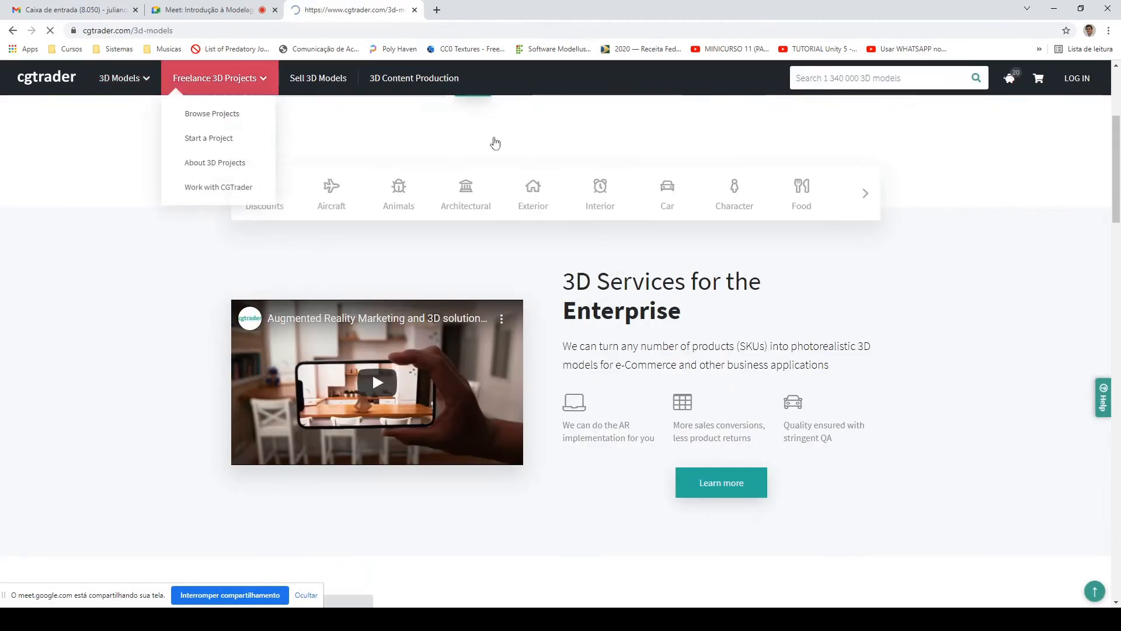
pyautogui.scroll(-10, 687, 294)
pyautogui.scroll(10, 693, 245)
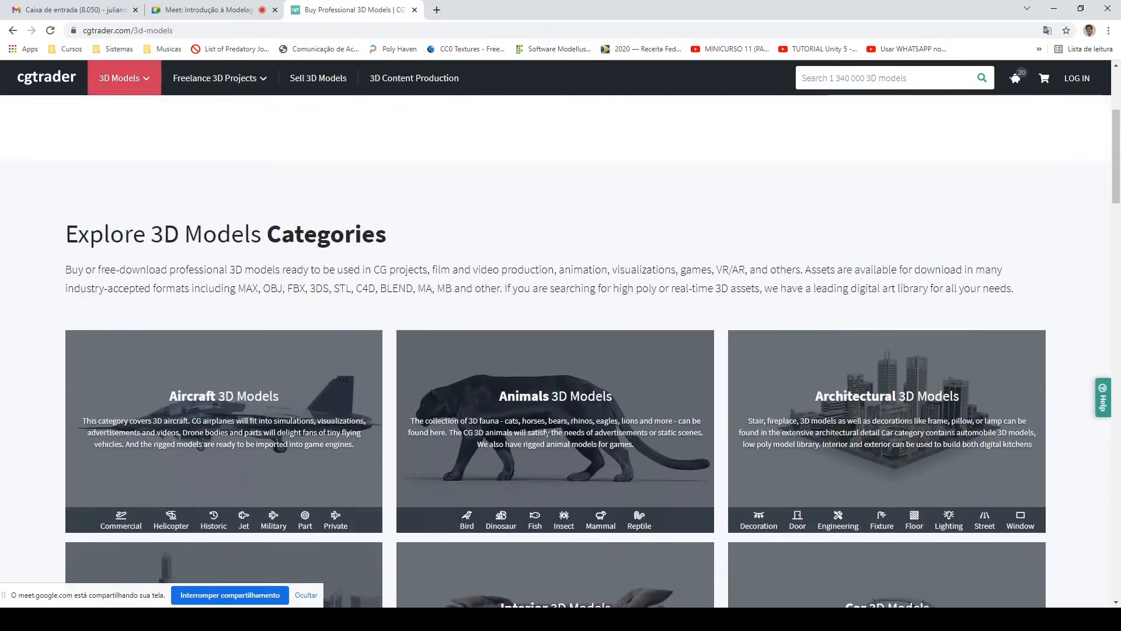
# Step: Search CGTrader's 3D models for "thermometer"
pyautogui.click(833, 78)
pyautogui.write('termom')
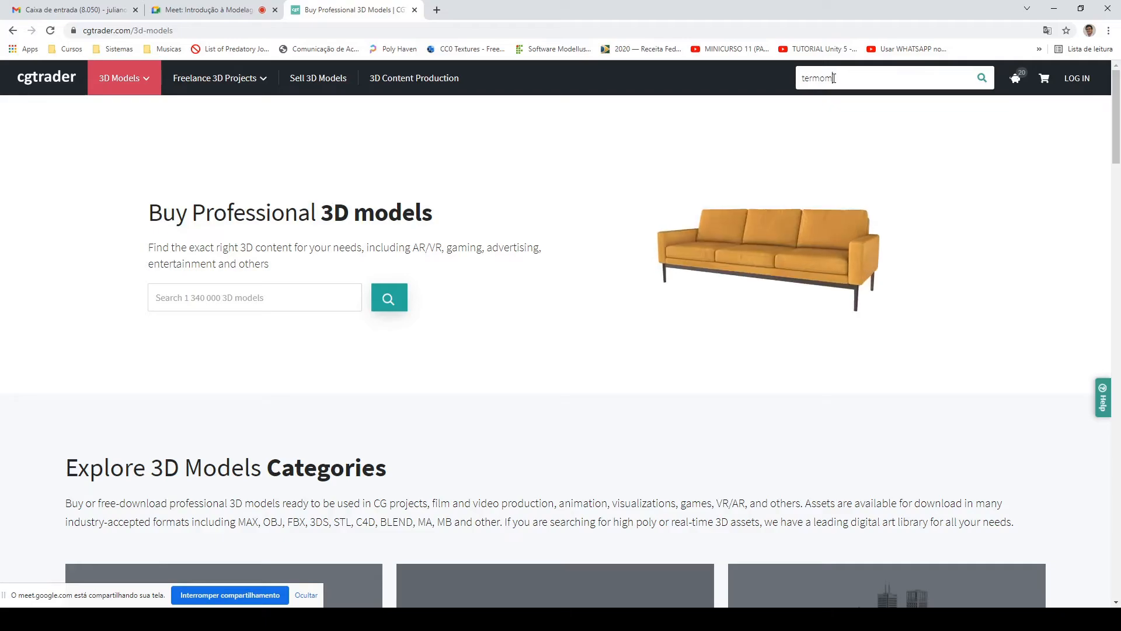
pyautogui.press('BackSpace')
pyautogui.press('BackSpace')
pyautogui.press('BackSpace')
pyautogui.press('BackSpace')
pyautogui.press('BackSpace')
pyautogui.press('BackSpace')
pyautogui.write('ther')
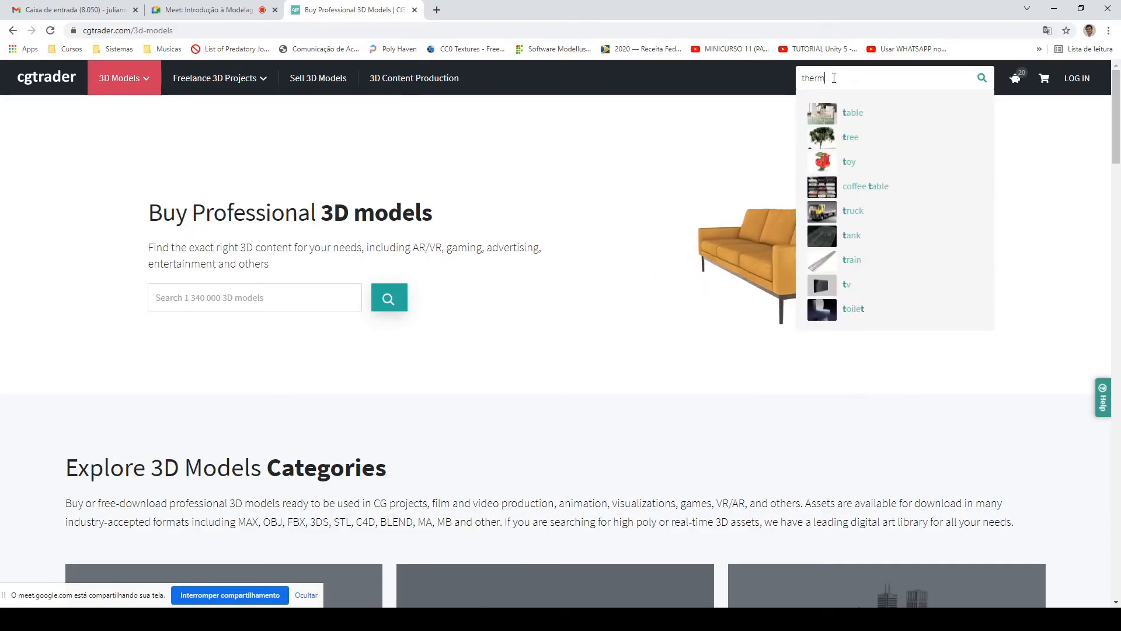
pyautogui.write('mometer')
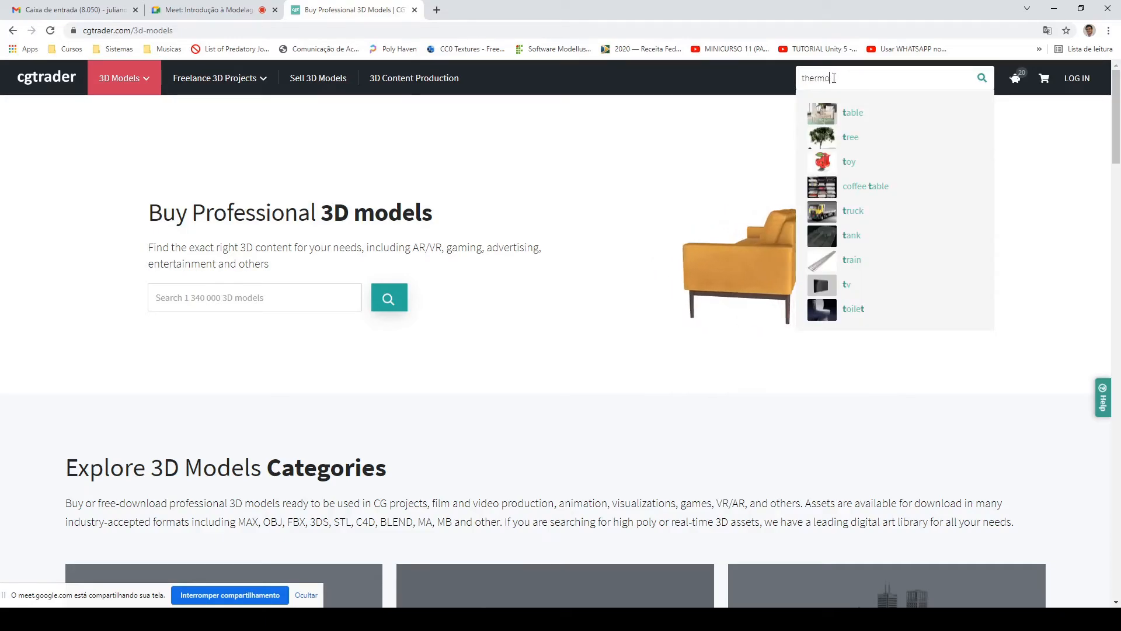
pyautogui.press('Return')
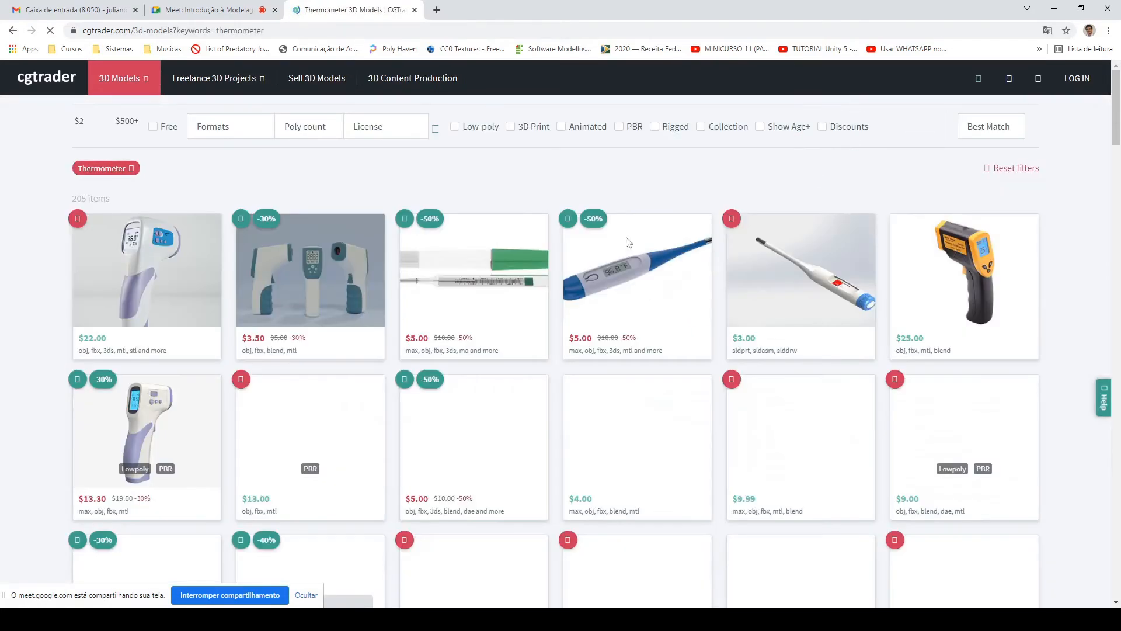
# Step: Browse the thermometer models on CGTrader and limit the results to free ones
pyautogui.scroll(-2, 458, 309)
pyautogui.scroll(2, 514, 289)
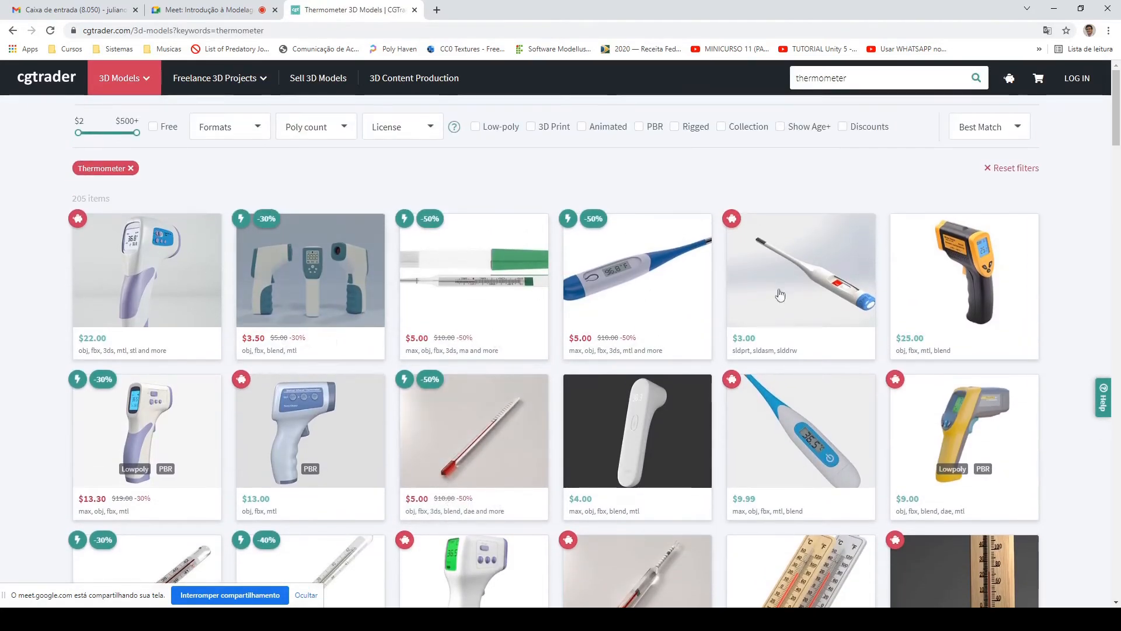
pyautogui.scroll(-8, 691, 397)
pyautogui.scroll(10, 691, 397)
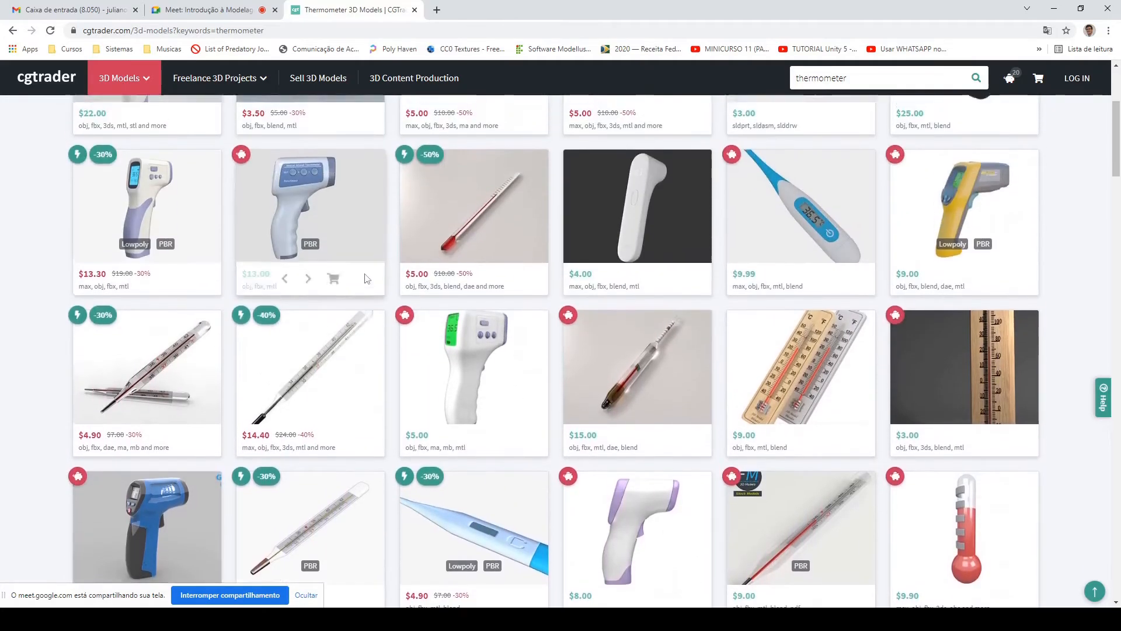
pyautogui.click(153, 126)
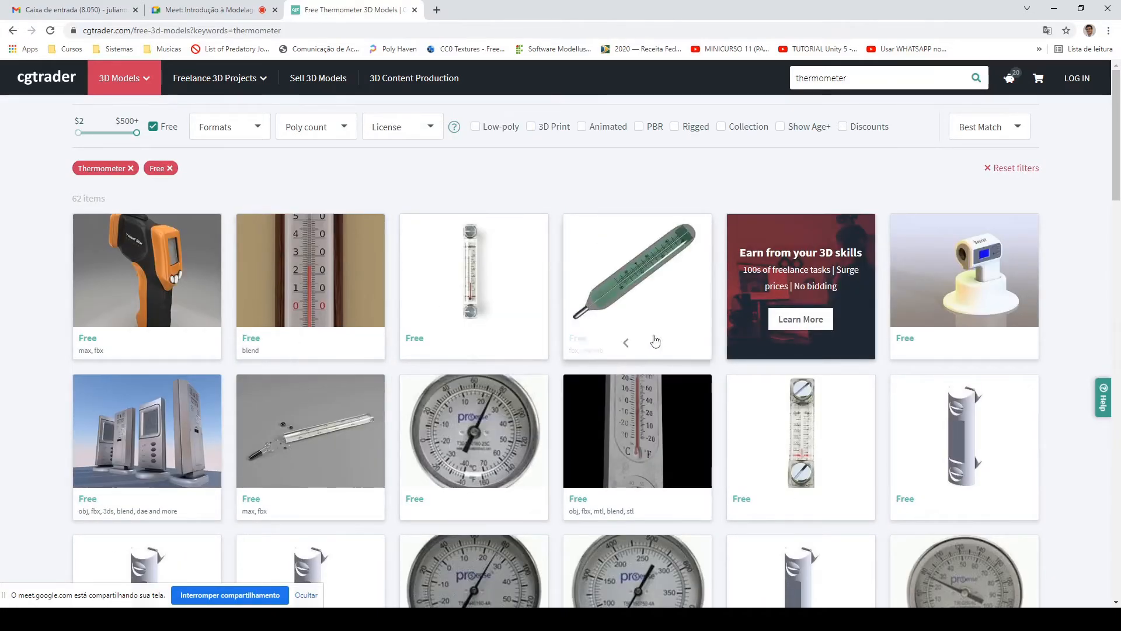
# Step: Look through the free thermometer models for one suitable for the scene
pyautogui.scroll(-5, 821, 386)
pyautogui.scroll(-15, 821, 381)
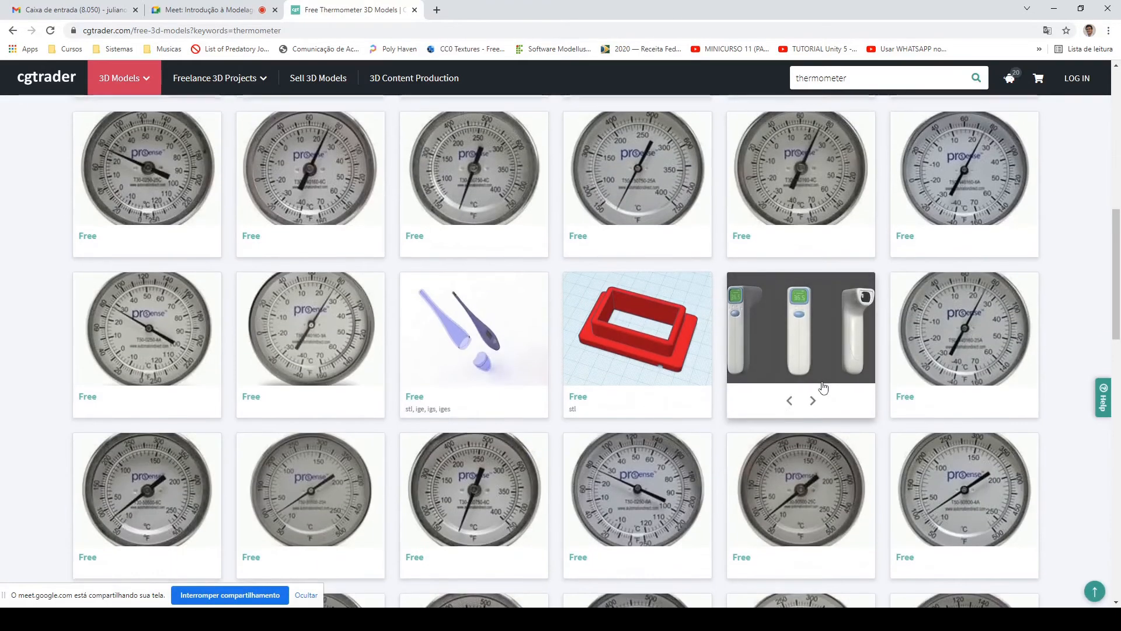
pyautogui.scroll(-2, 933, 445)
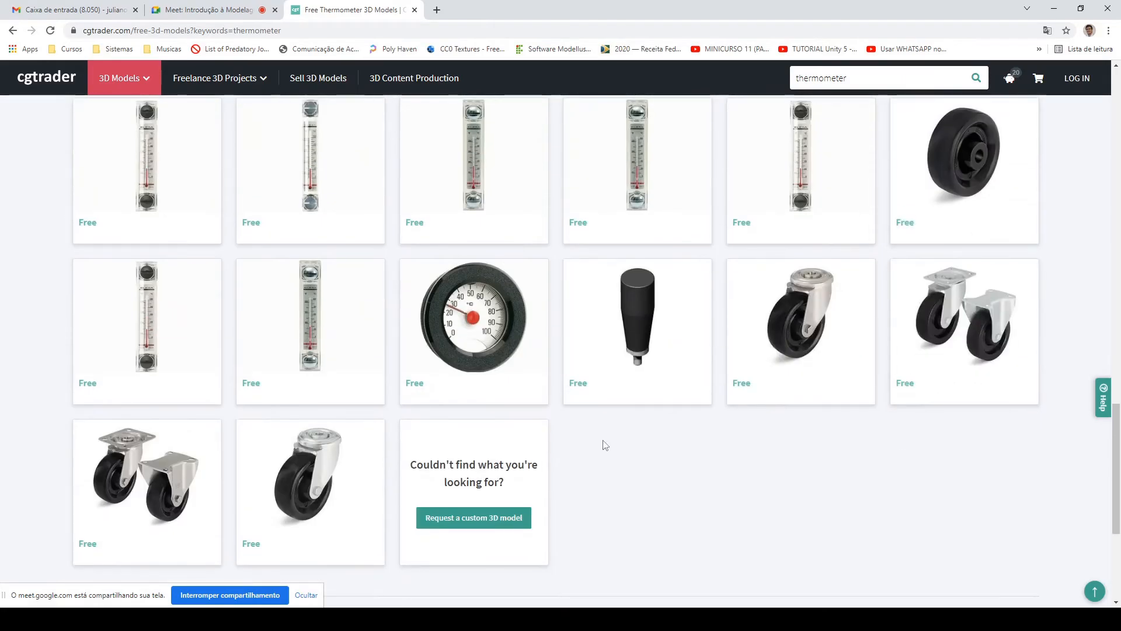
pyautogui.scroll(10, 675, 433)
pyautogui.scroll(10, 849, 342)
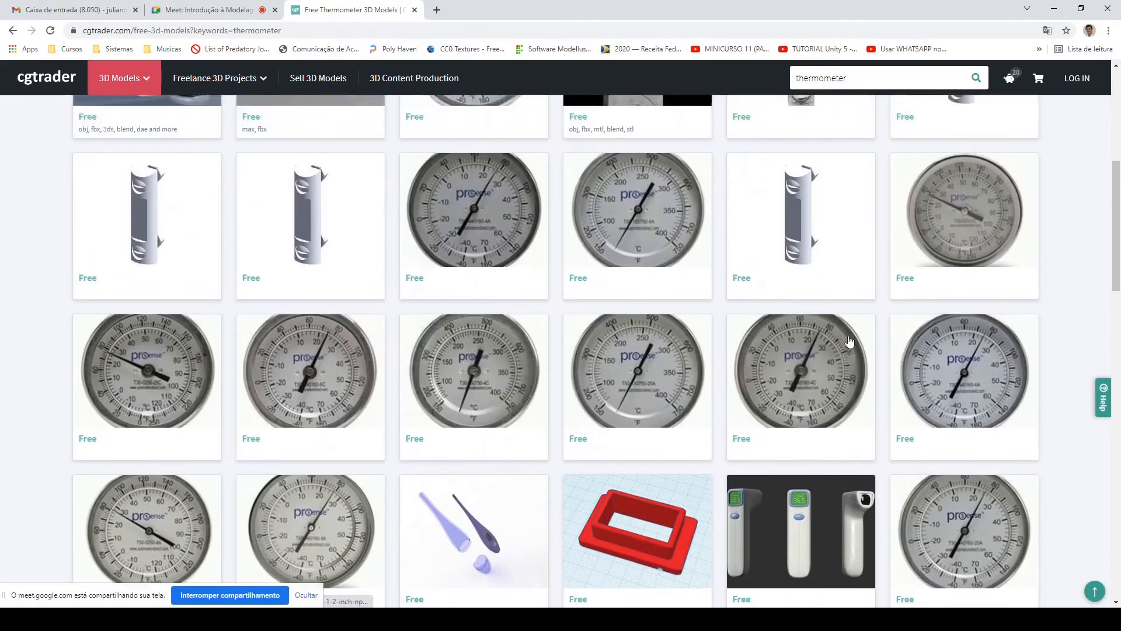
pyautogui.scroll(3, 856, 364)
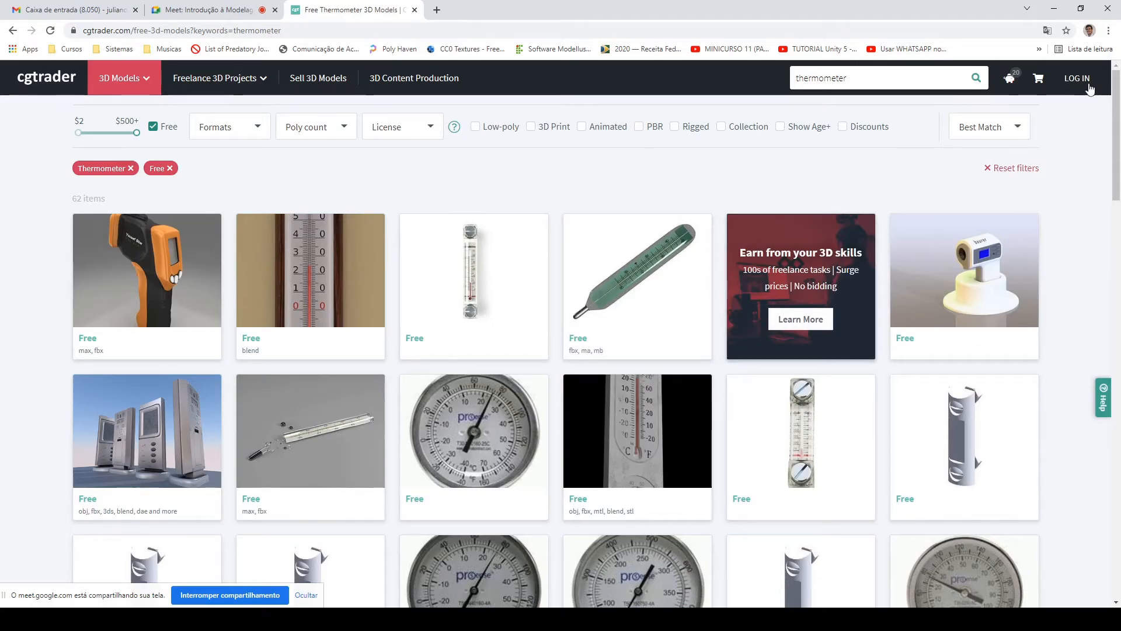
# Step: Switch back to Unity and open the Downloads folder in File Explorer, placed so the Project assets stay accessible
pyautogui.click(1056, 10)
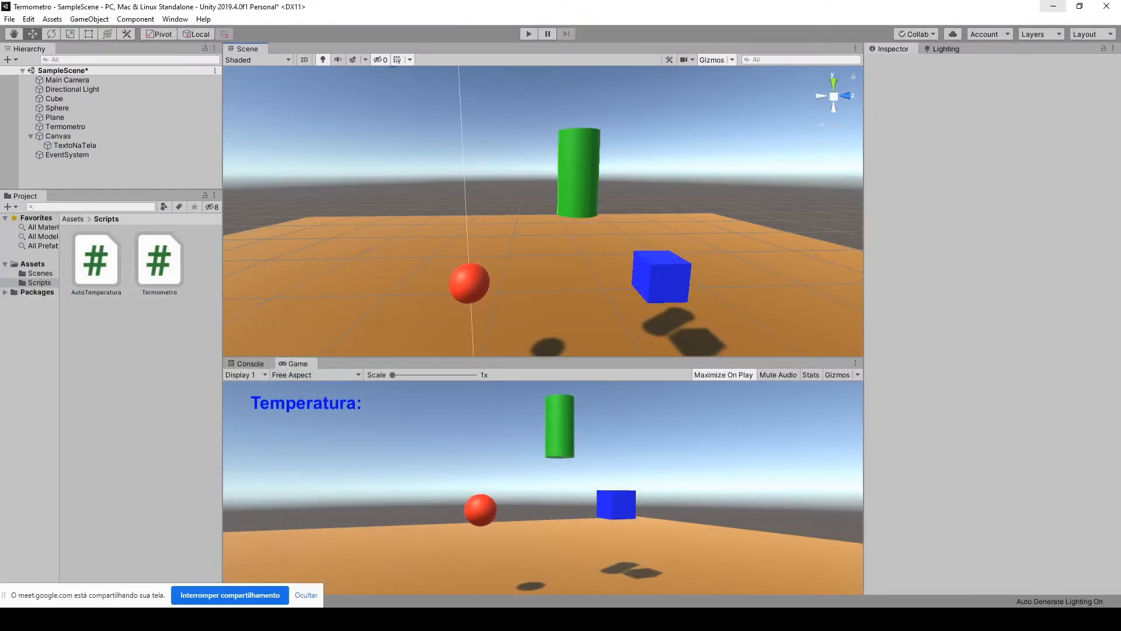
pyautogui.press('super+e')
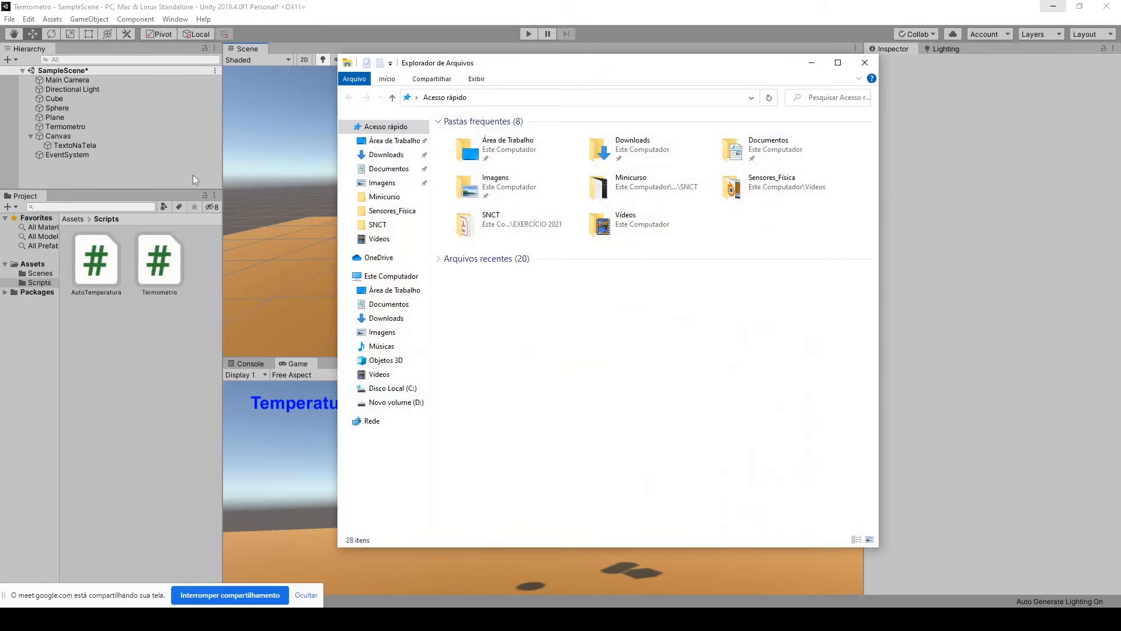
pyautogui.click(387, 154)
pyautogui.moveTo(557, 66); pyautogui.dragTo(863, 109)
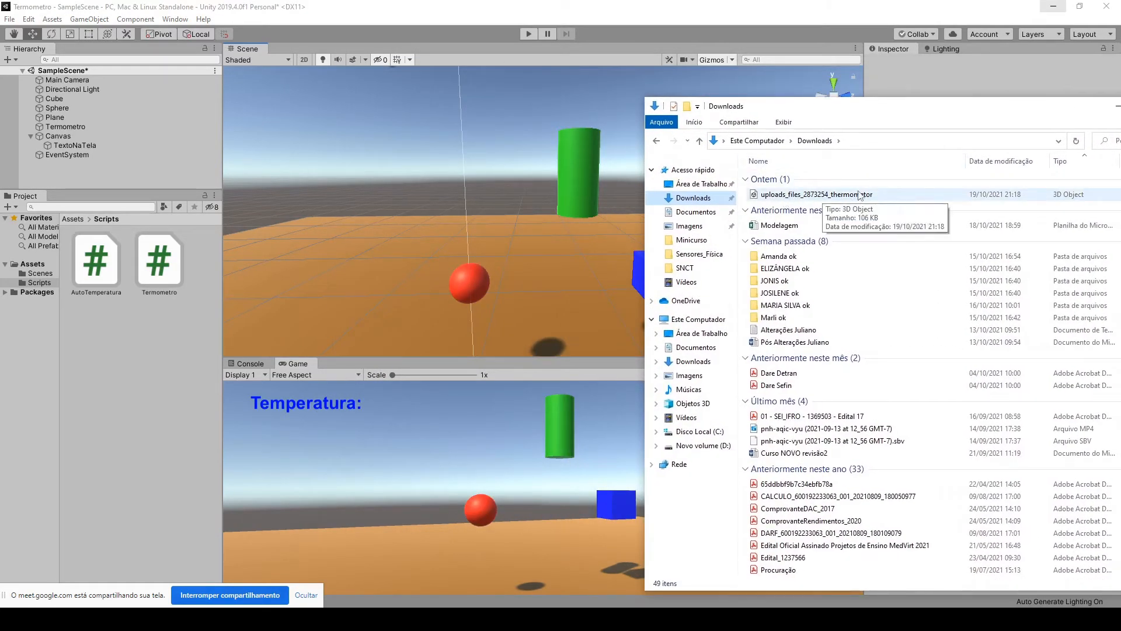
pyautogui.moveTo(947, 110); pyautogui.dragTo(780, 113)
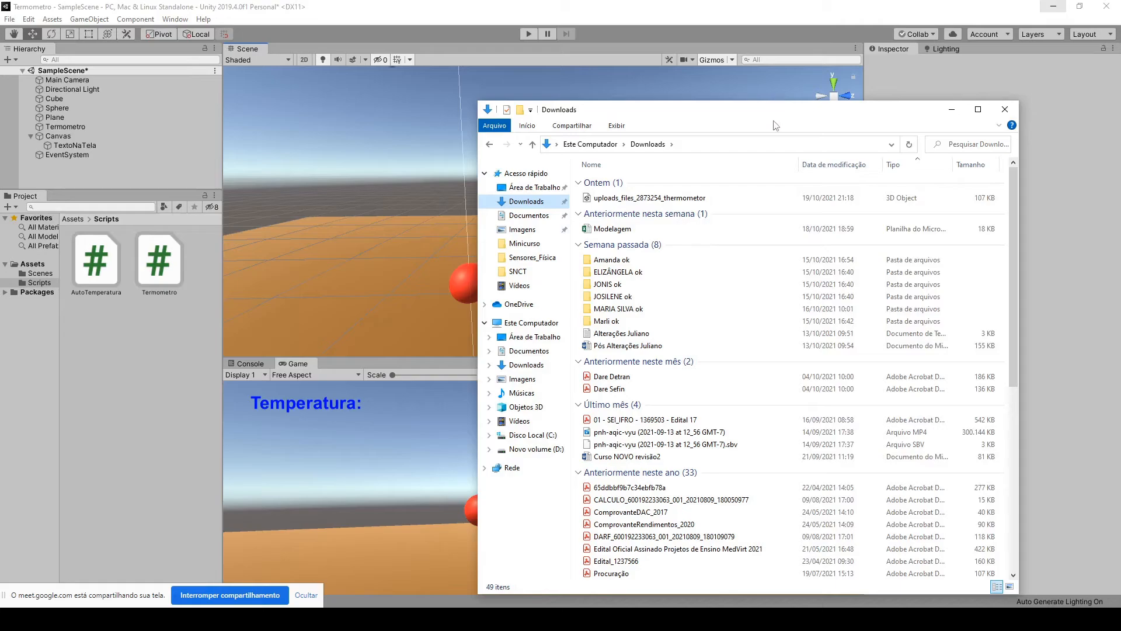
pyautogui.moveTo(775, 115); pyautogui.dragTo(873, 91)
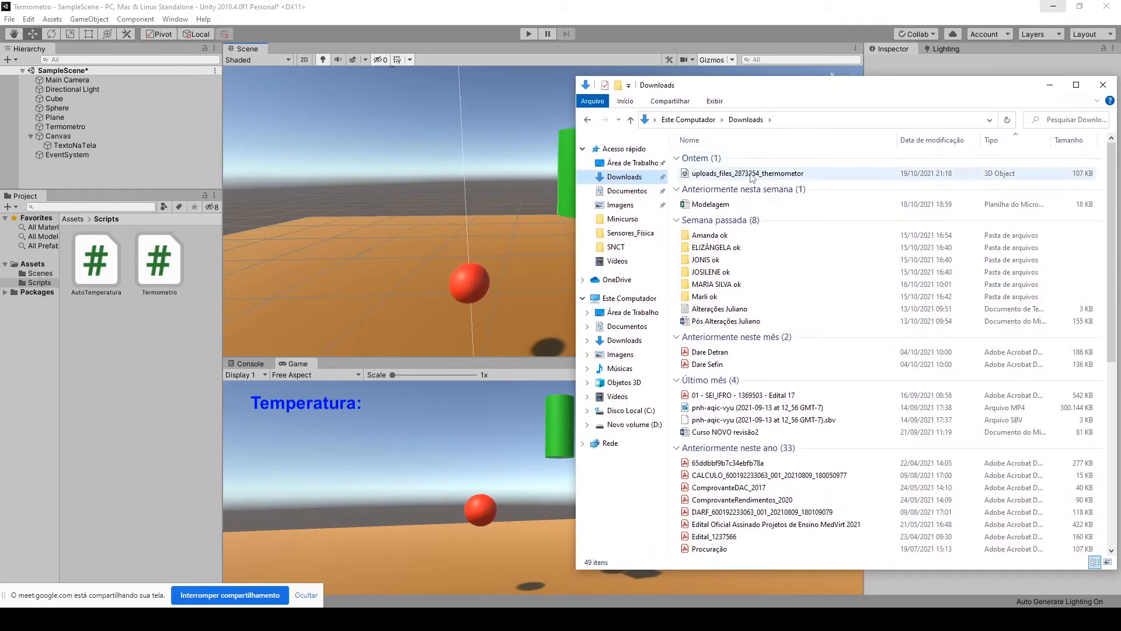
# Step: Import the uploads_files_2873254_thermometor model from Downloads into the project's Assets folder, and close File Explorer
pyautogui.moveTo(752, 175); pyautogui.dragTo(158, 358)
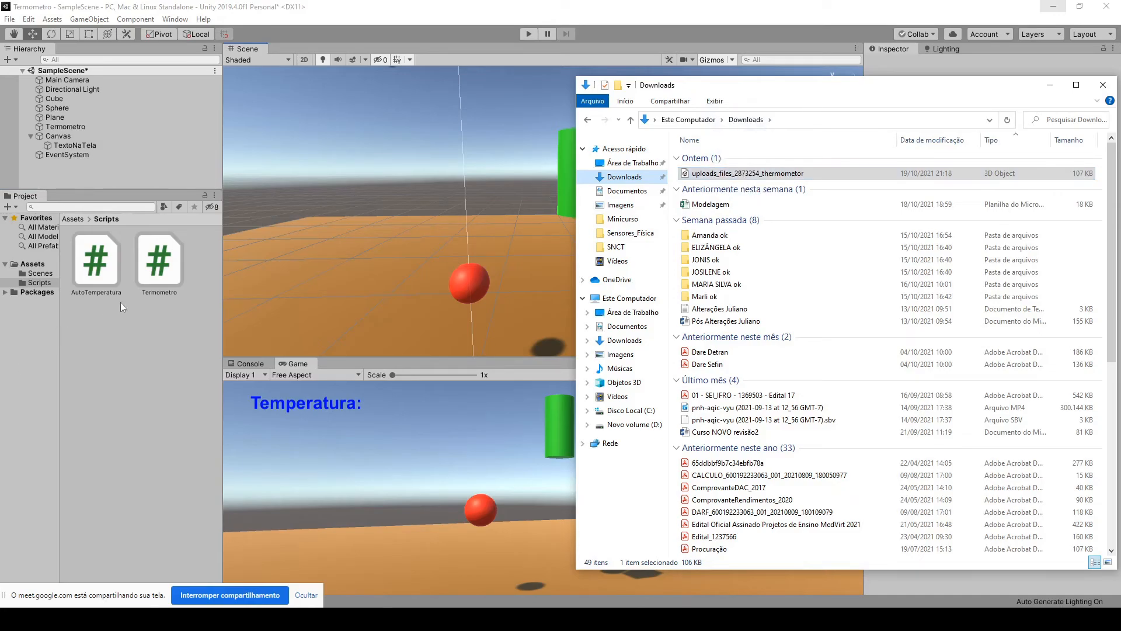
pyautogui.click(35, 265)
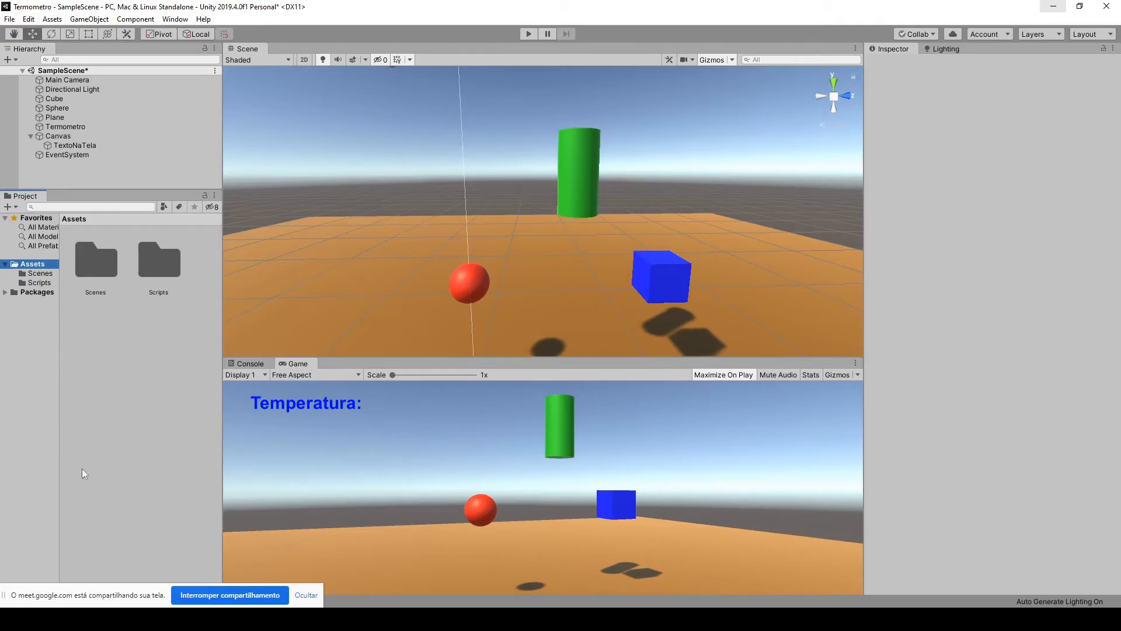
pyautogui.click(234, 619)
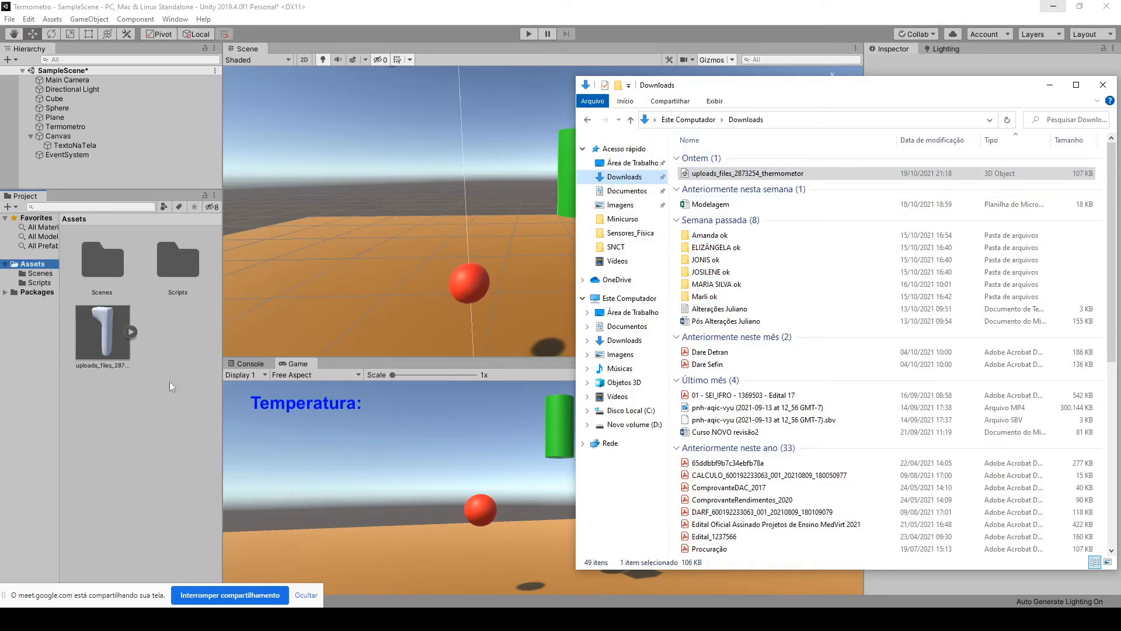
pyautogui.click(1103, 85)
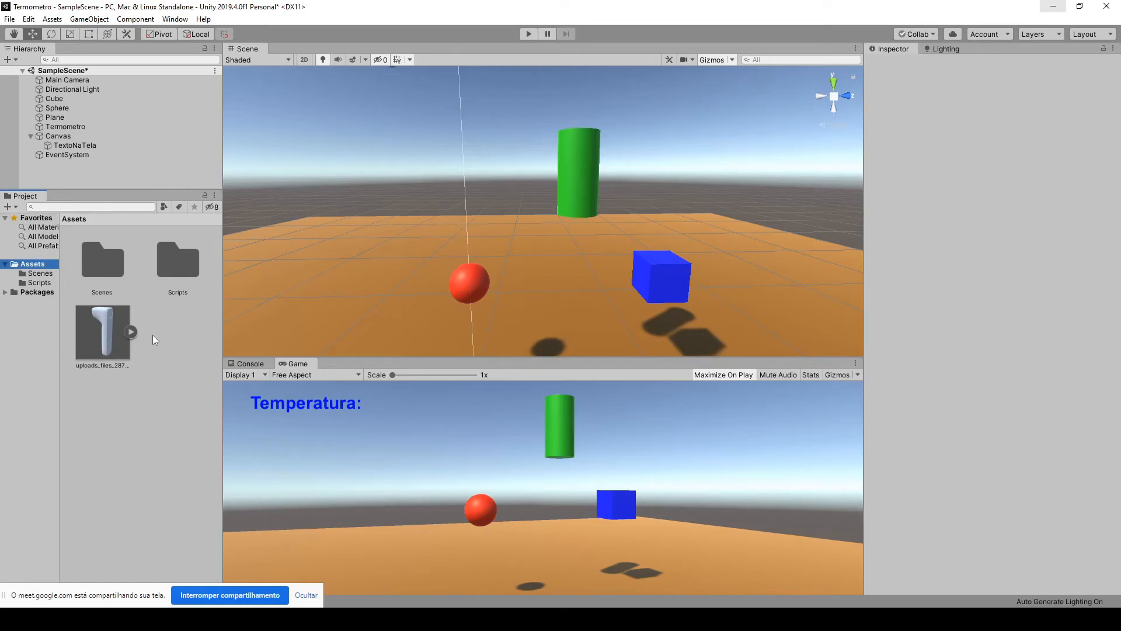
# Step: Place the imported thermometer model in the scene and rename it Thermometer
pyautogui.moveTo(91, 337); pyautogui.dragTo(386, 160)
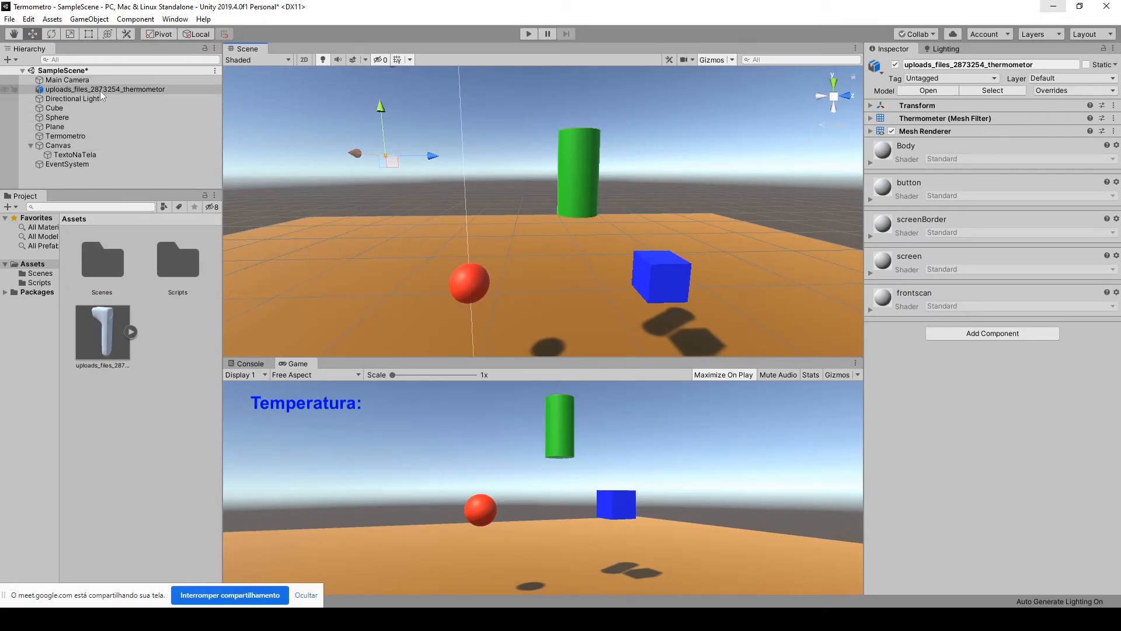
pyautogui.click(147, 90)
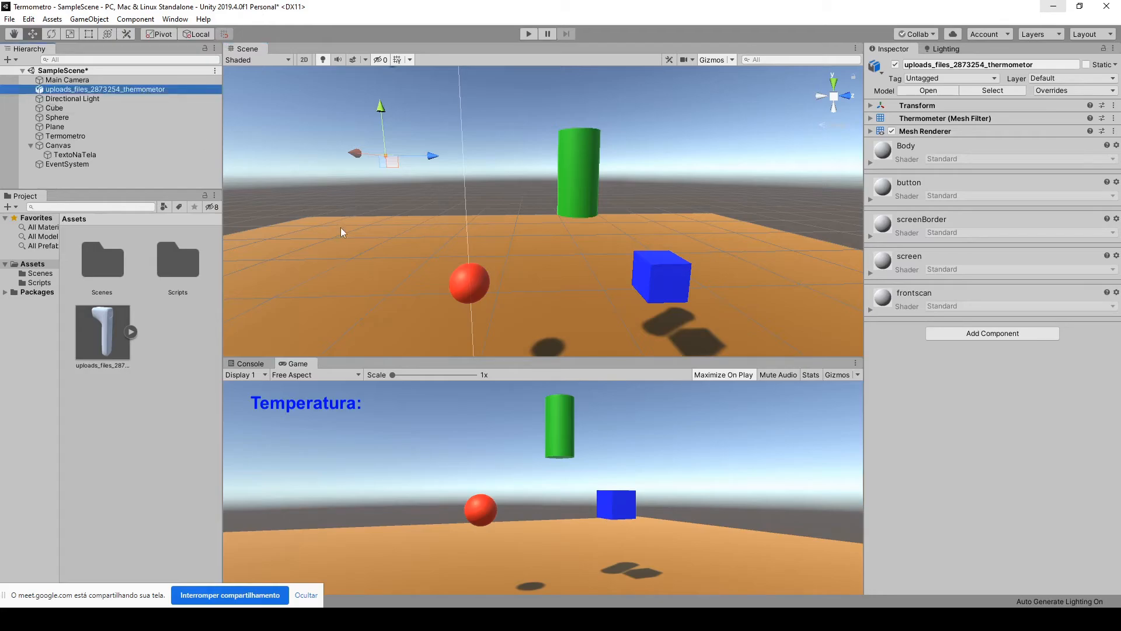
pyautogui.press('F2')
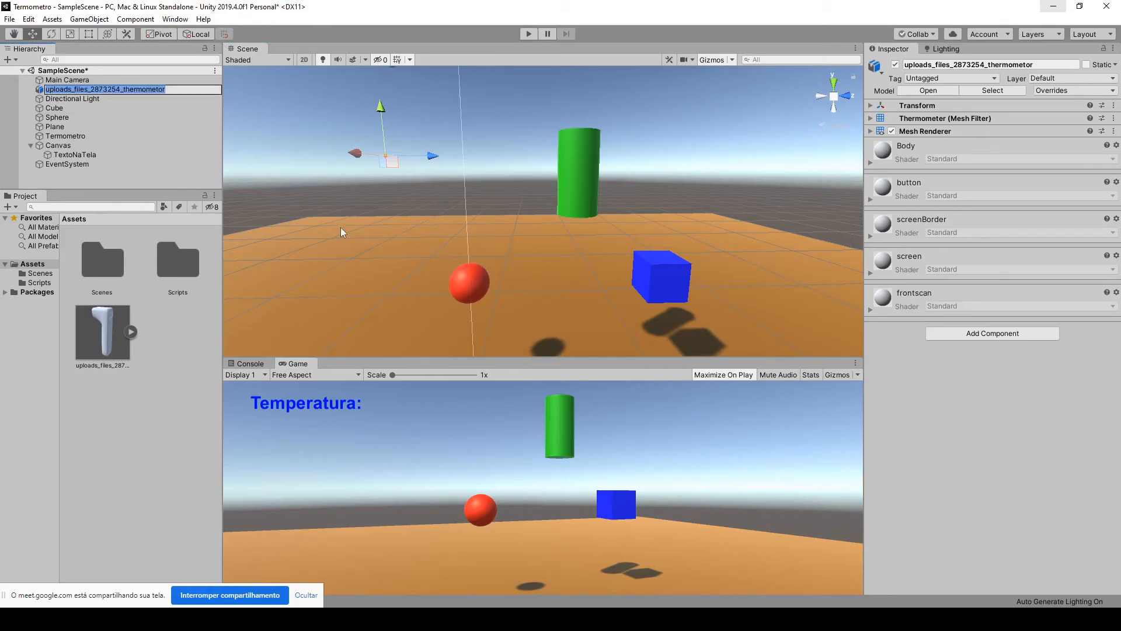
pyautogui.write('Therme')
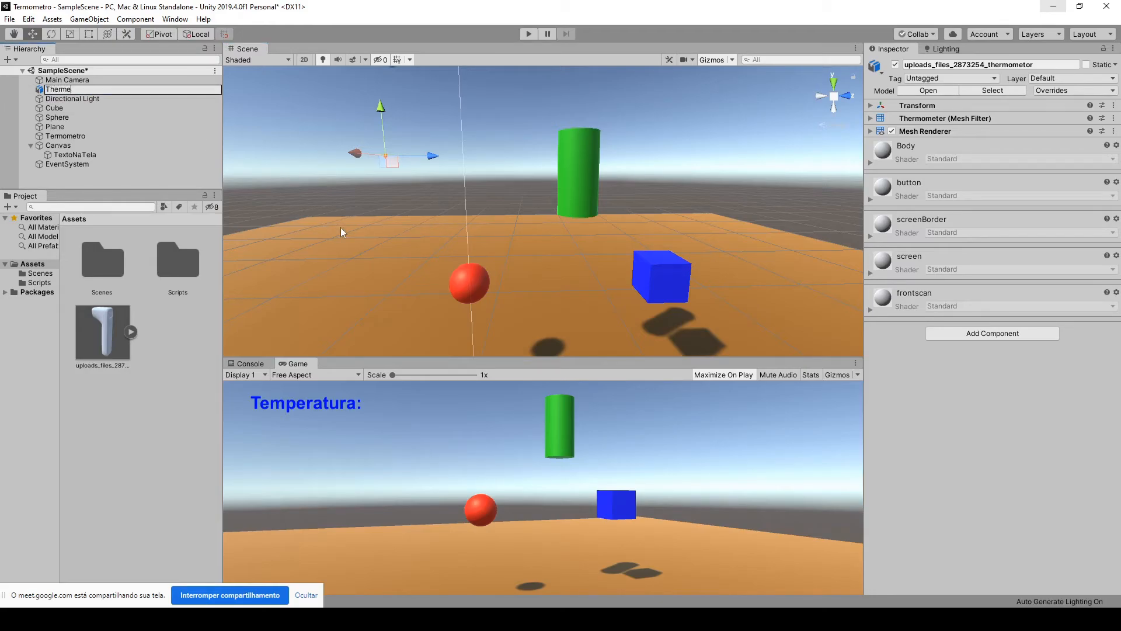
pyautogui.press('BackSpace')
pyautogui.write('ometer')
pyautogui.press('Return')
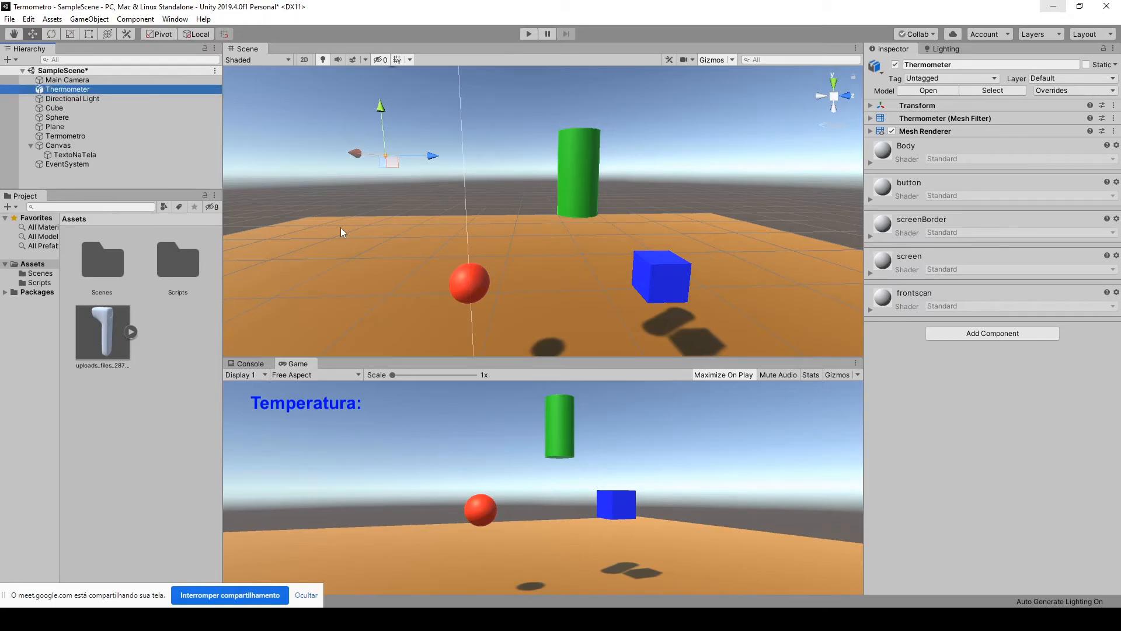
# Step: Inspect the Thermometer model up close in the Scene view, and make it a child of the Termometro object
pyautogui.doubleClick(54, 90)
pyautogui.moveTo(702, 225); pyautogui.dragTo(747, 235, button='right')
pyautogui.moveTo(558, 236); pyautogui.dragTo(574, 237, button='middle')
pyautogui.moveTo(573, 237); pyautogui.dragTo(588, 197, button='right')
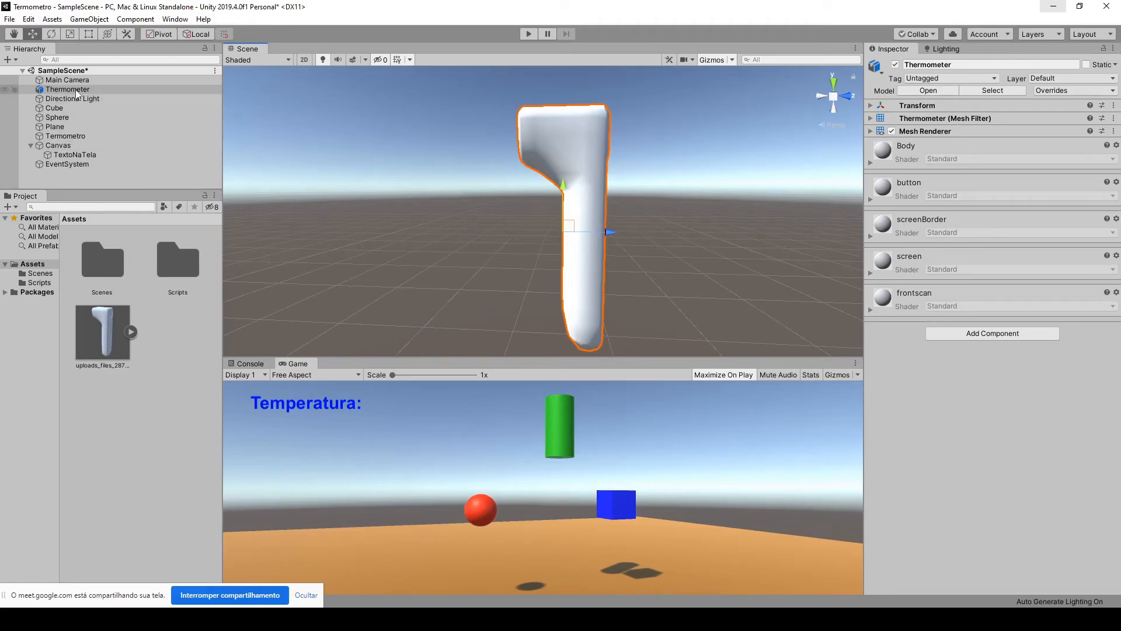
pyautogui.click(30, 146)
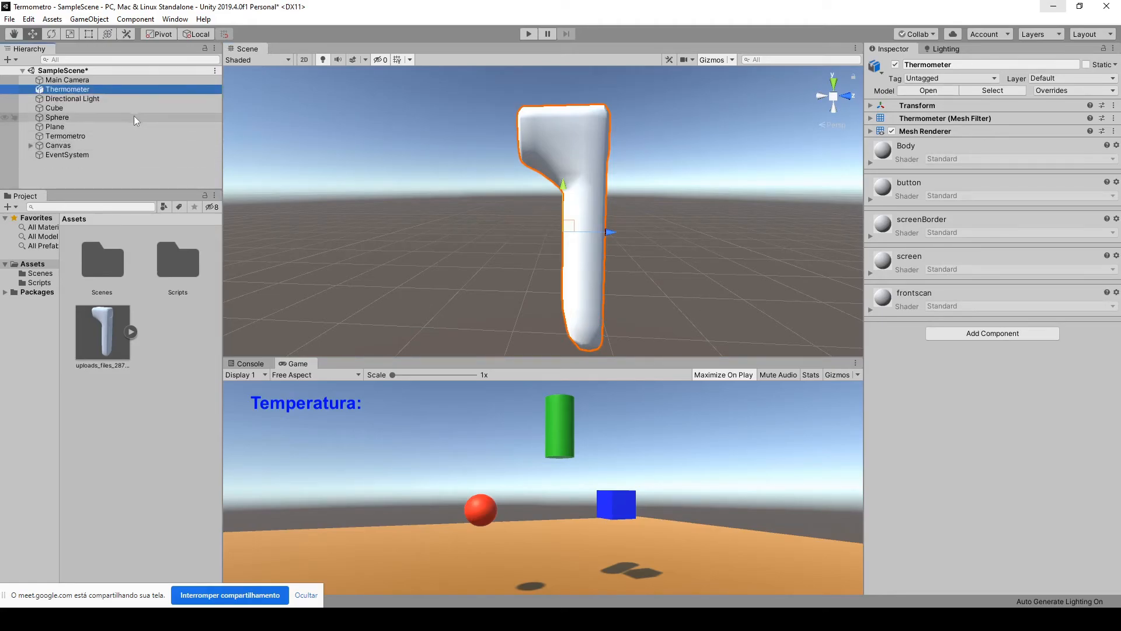
pyautogui.doubleClick(62, 136)
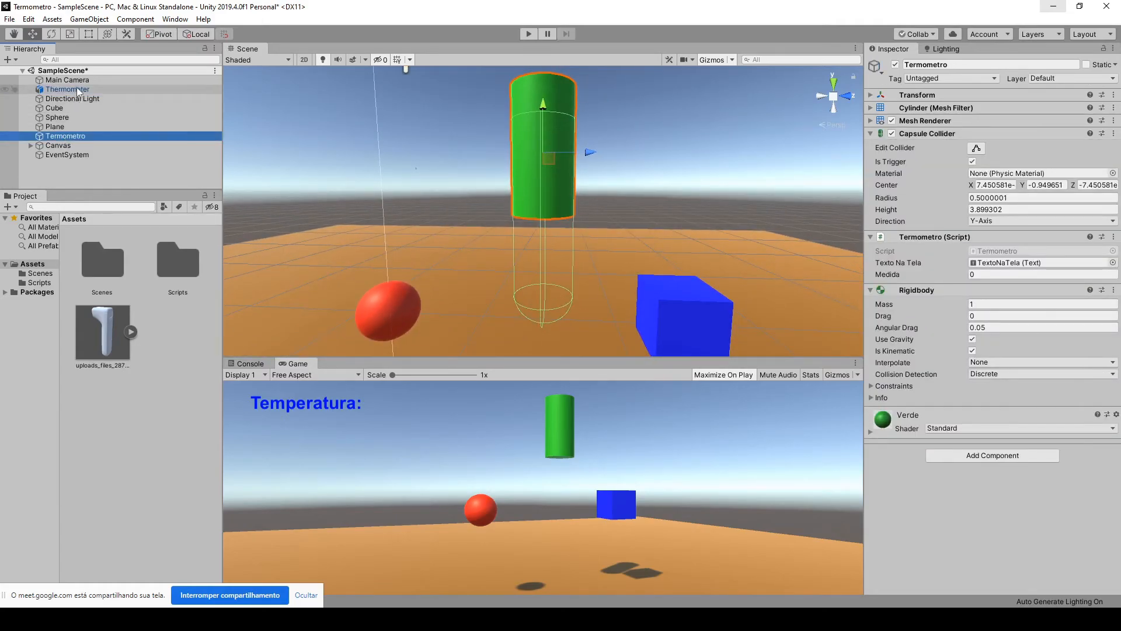
pyautogui.moveTo(76, 88); pyautogui.dragTo(72, 138)
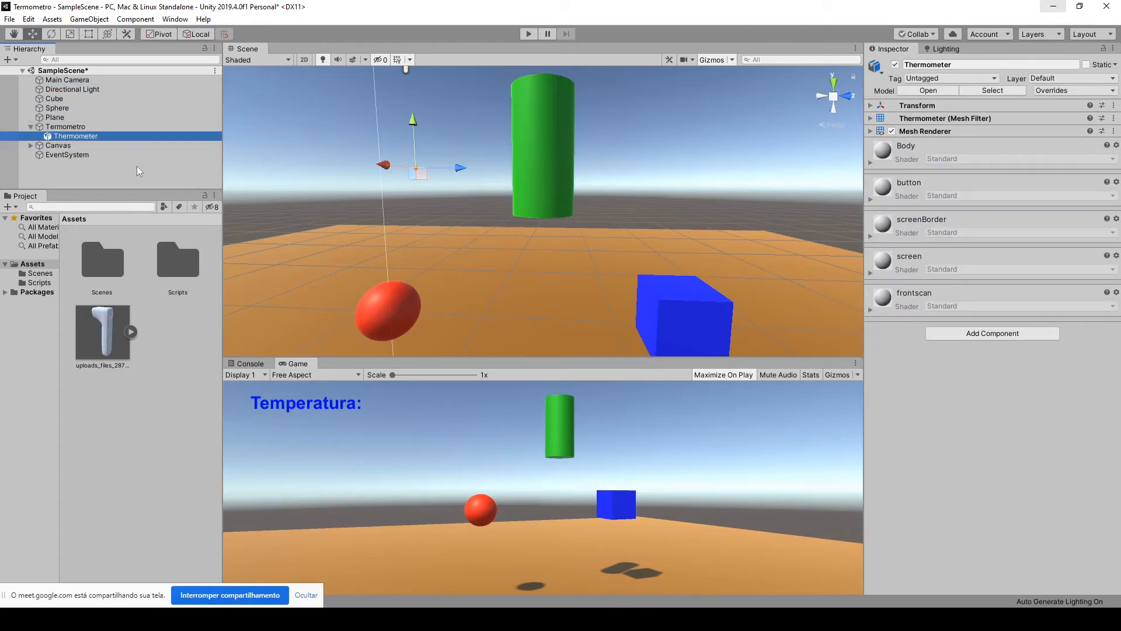
# Step: Reset the Thermometer's Transform to position 0, rotation 0 and scale 1 on all axes
pyautogui.click(871, 105)
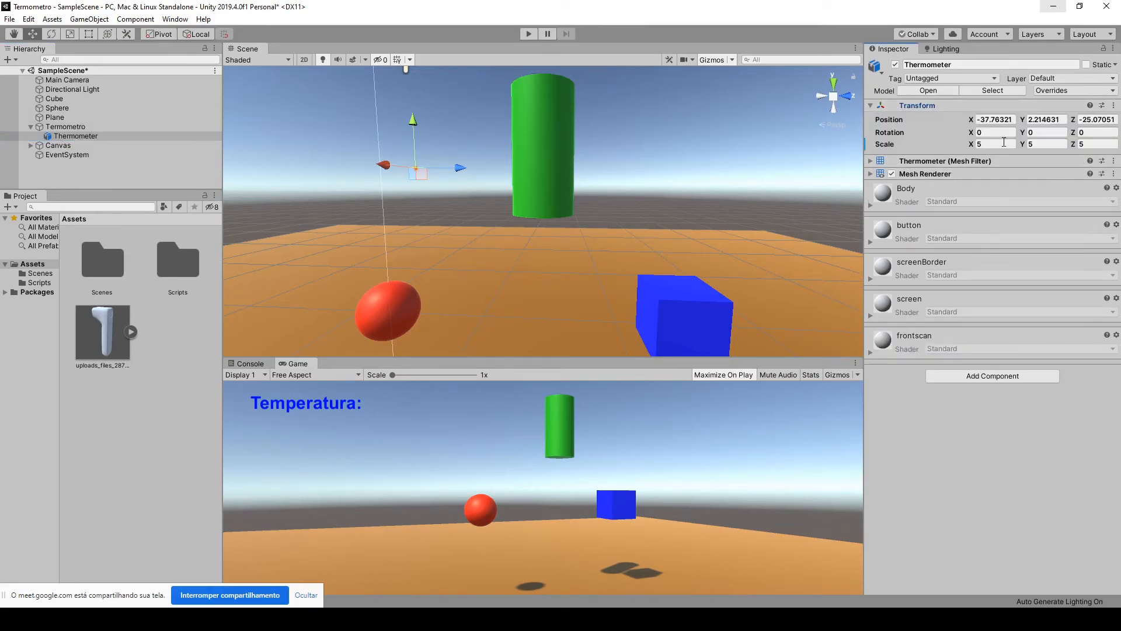
pyautogui.click(1114, 105)
pyautogui.click(1017, 119)
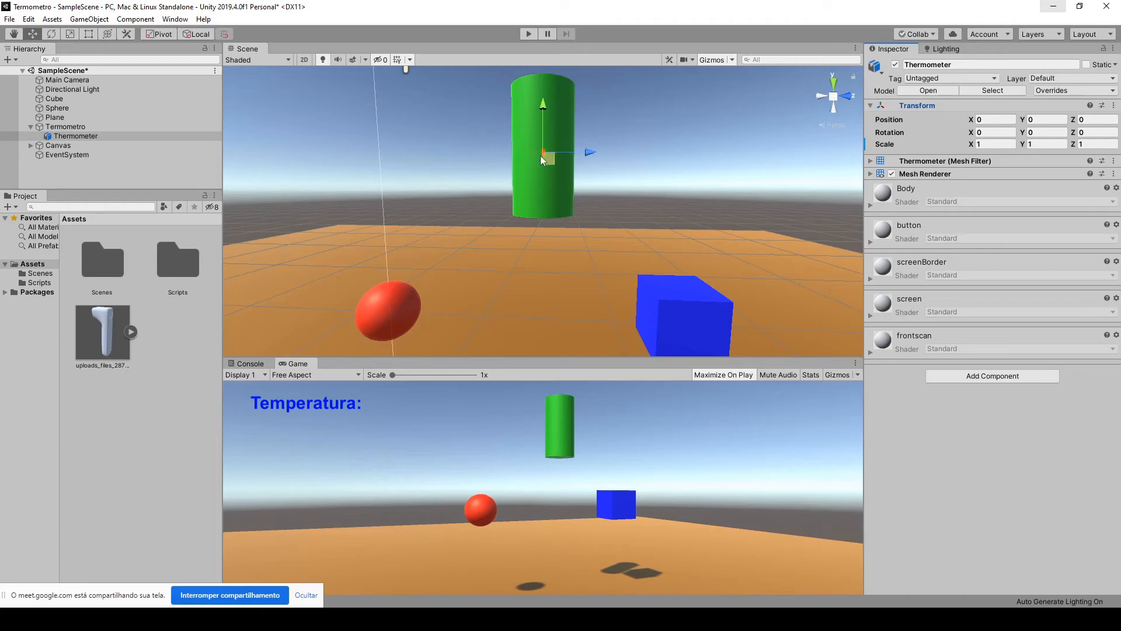
# Step: Set the Thermometer's scale to 5 on the X, Y and Z axes
pyautogui.scroll(3, 566, 159)
pyautogui.scroll(-5, 570, 160)
pyautogui.scroll(2, 570, 160)
pyautogui.click(989, 144)
pyautogui.write('5')
pyautogui.press('Tab')
pyautogui.write('5')
pyautogui.press('Tab')
pyautogui.write('5')
pyautogui.press('Return')
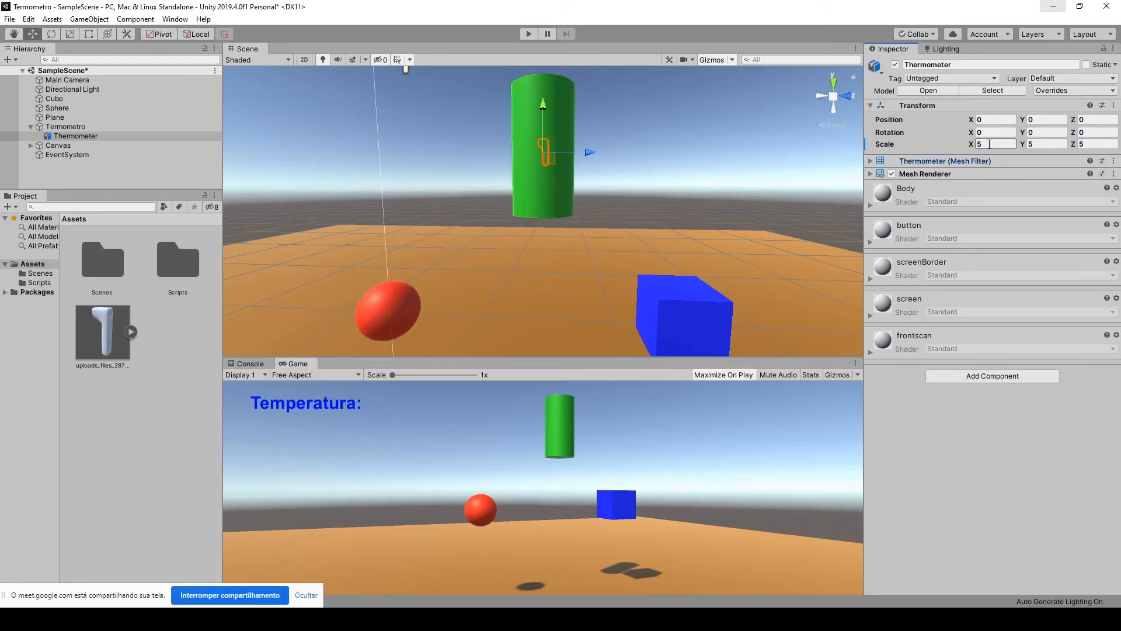
# Step: Enlarge the Thermometer inside the green cylinder to a scale of 15 on all three axes
pyautogui.moveTo(707, 161); pyautogui.dragTo(703, 232, button='middle')
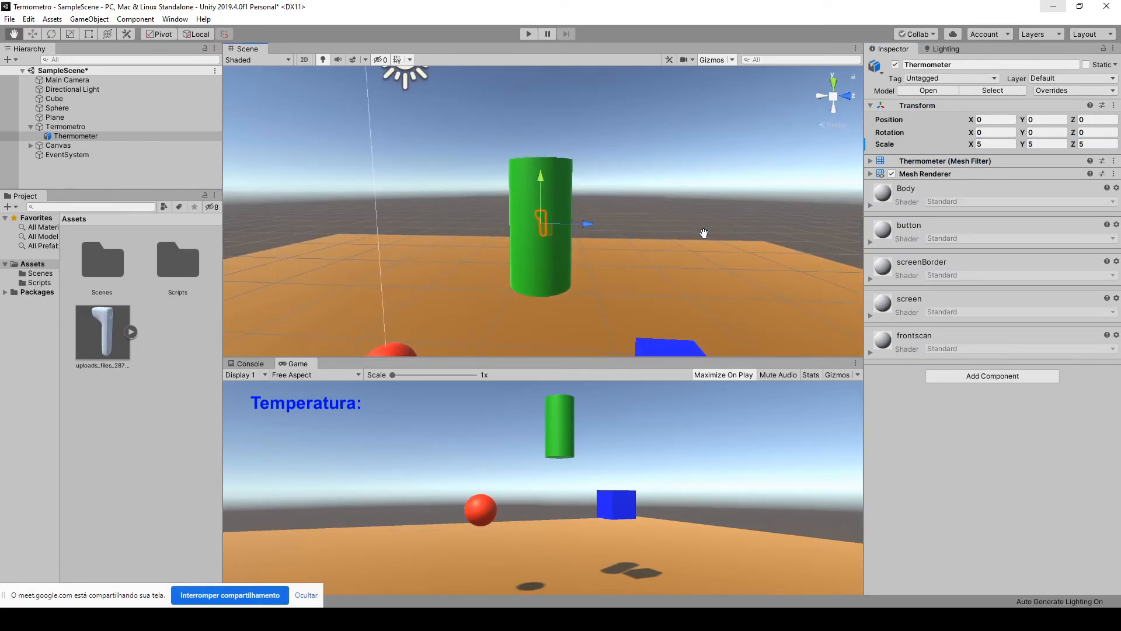
pyautogui.scroll(3, 647, 254)
pyautogui.scroll(-3, 647, 254)
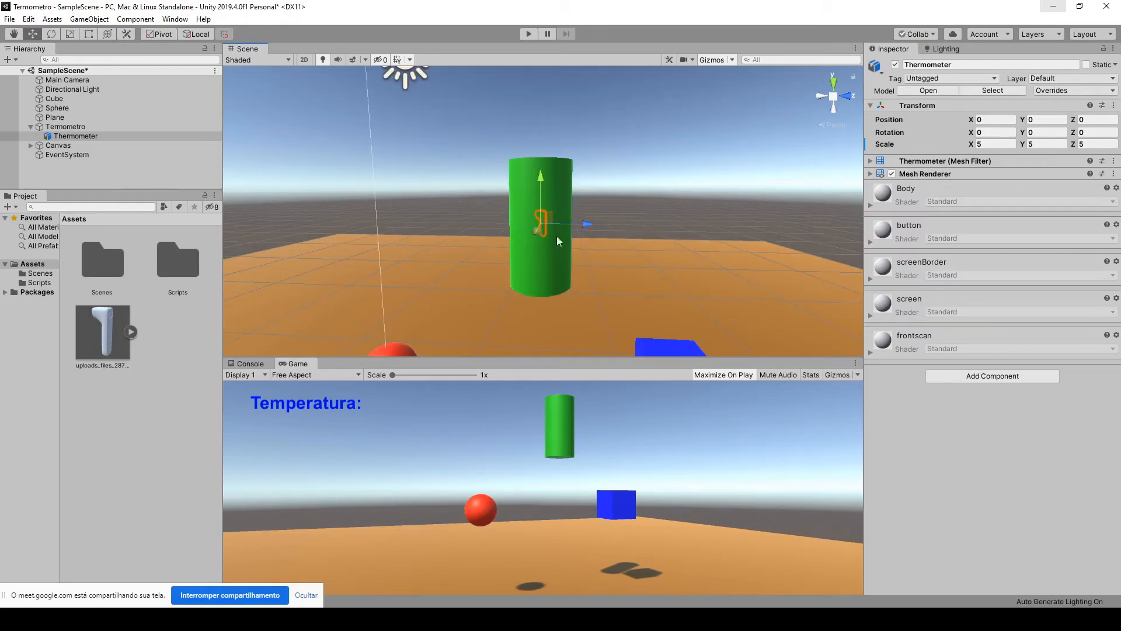
pyautogui.click(991, 143)
pyautogui.write('15')
pyautogui.press('Tab')
pyautogui.write('15')
pyautogui.press('Tab')
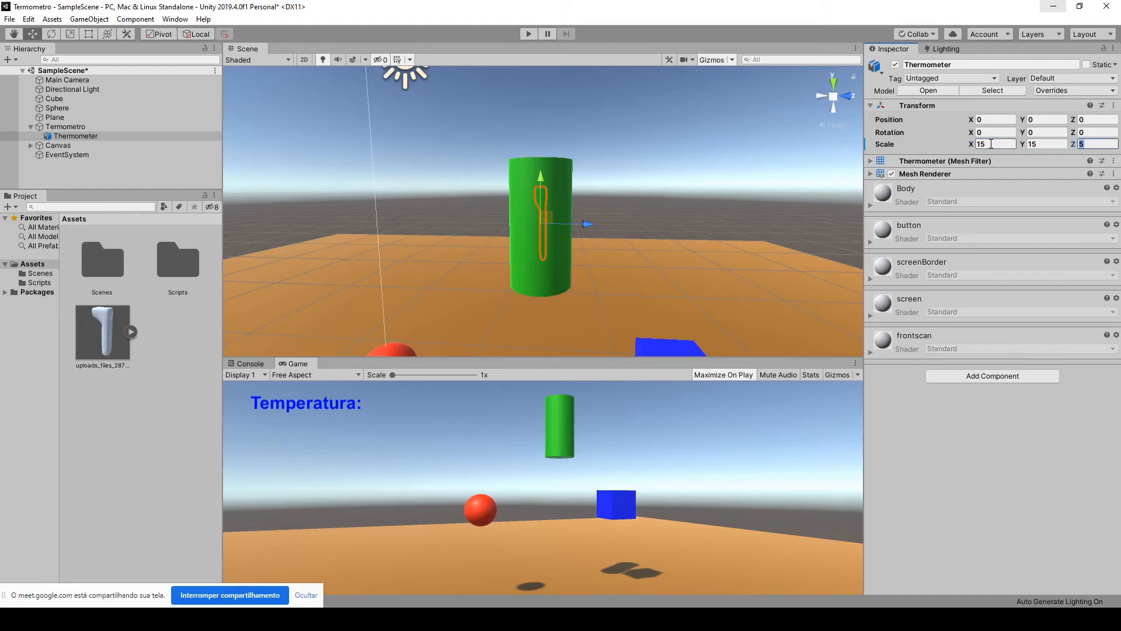
pyautogui.write('15')
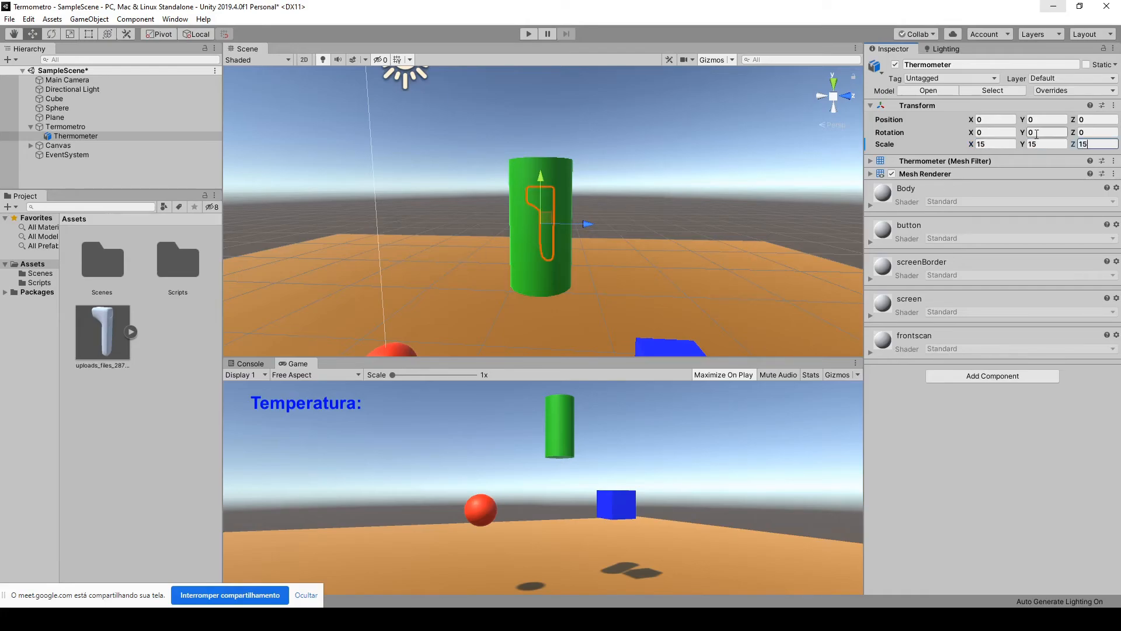
# Step: Increase the Thermometer's scale to 20 on all three axes
pyautogui.click(995, 144)
pyautogui.write('20')
pyautogui.press('Tab')
pyautogui.write('20')
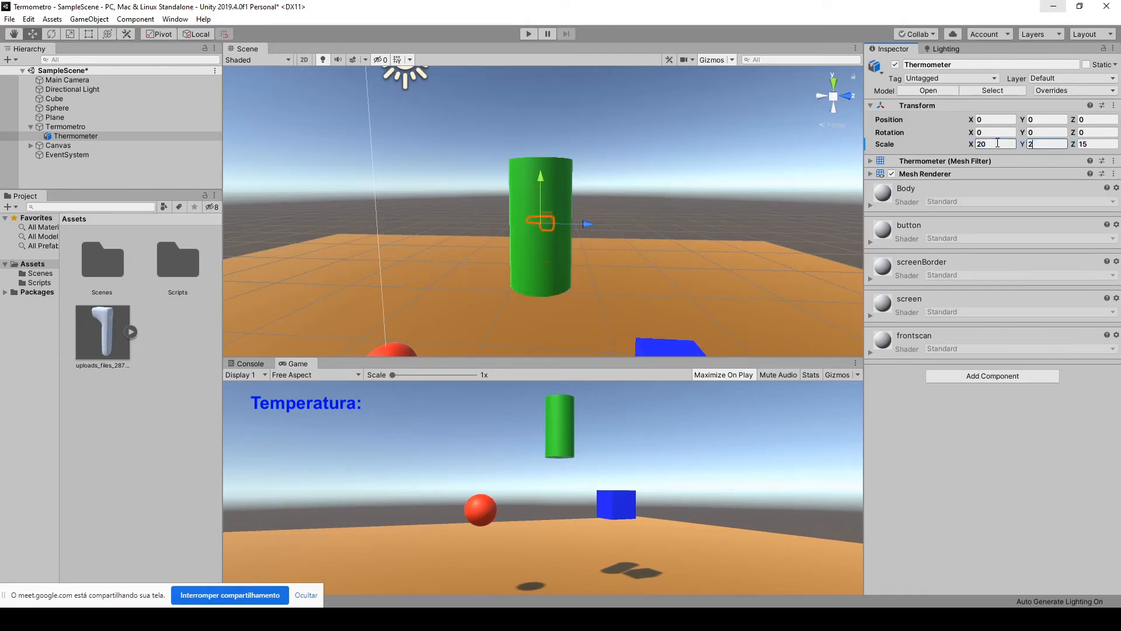
pyautogui.press('Tab')
pyautogui.write('20')
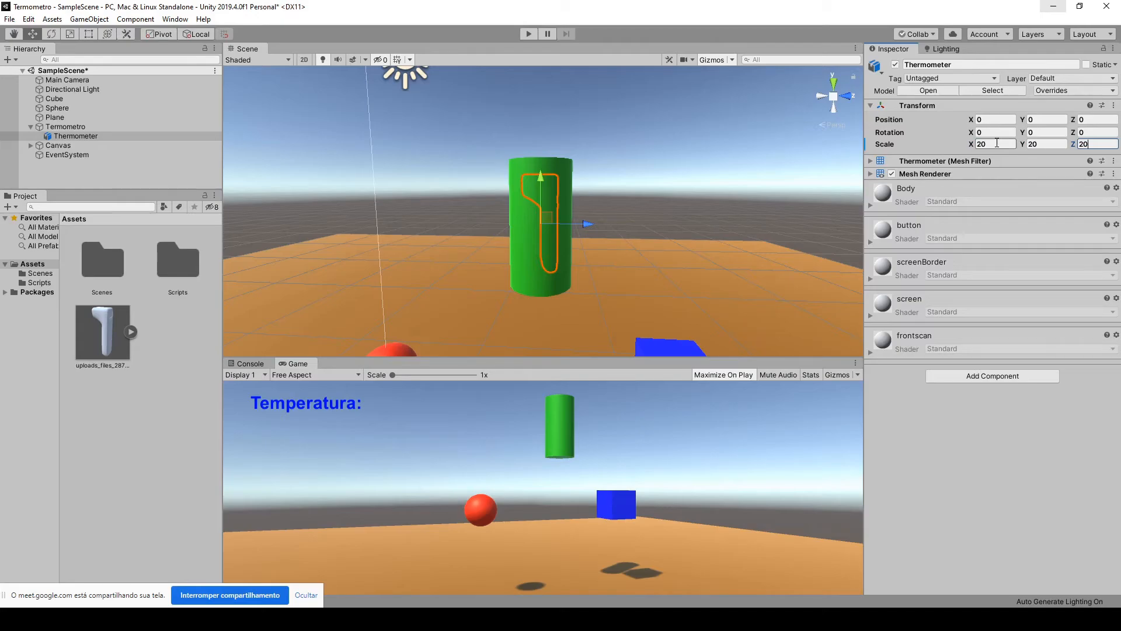
# Step: Set the Thermometer's scale to 25 on all three axes to match the green cylinder's height
pyautogui.click(997, 143)
pyautogui.write('25')
pyautogui.press('Tab')
pyautogui.write('25')
pyautogui.press('Tab')
pyautogui.write('25')
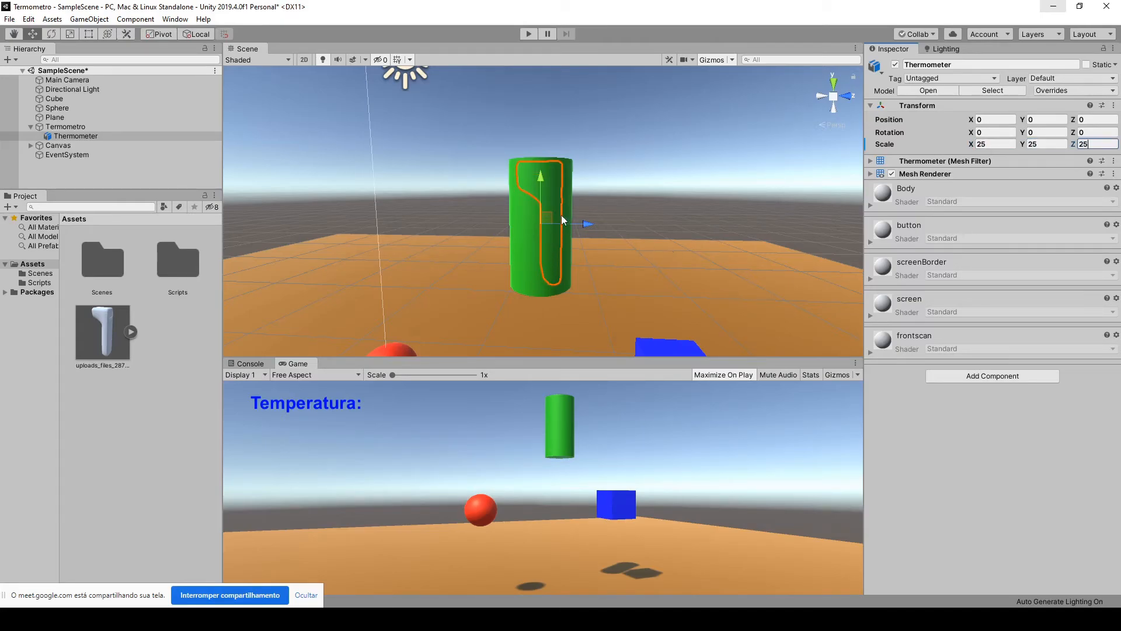
# Step: Hide the green cylinder by disabling the Mesh Renderer on the Termometro object
pyautogui.click(641, 179)
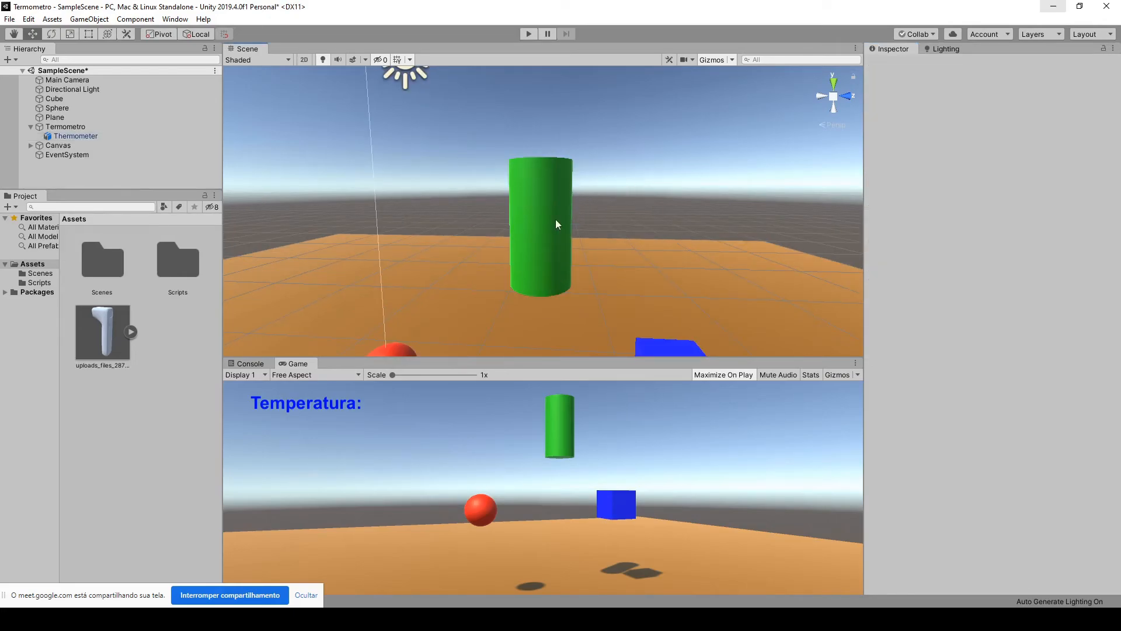
pyautogui.click(79, 135)
pyautogui.click(73, 127)
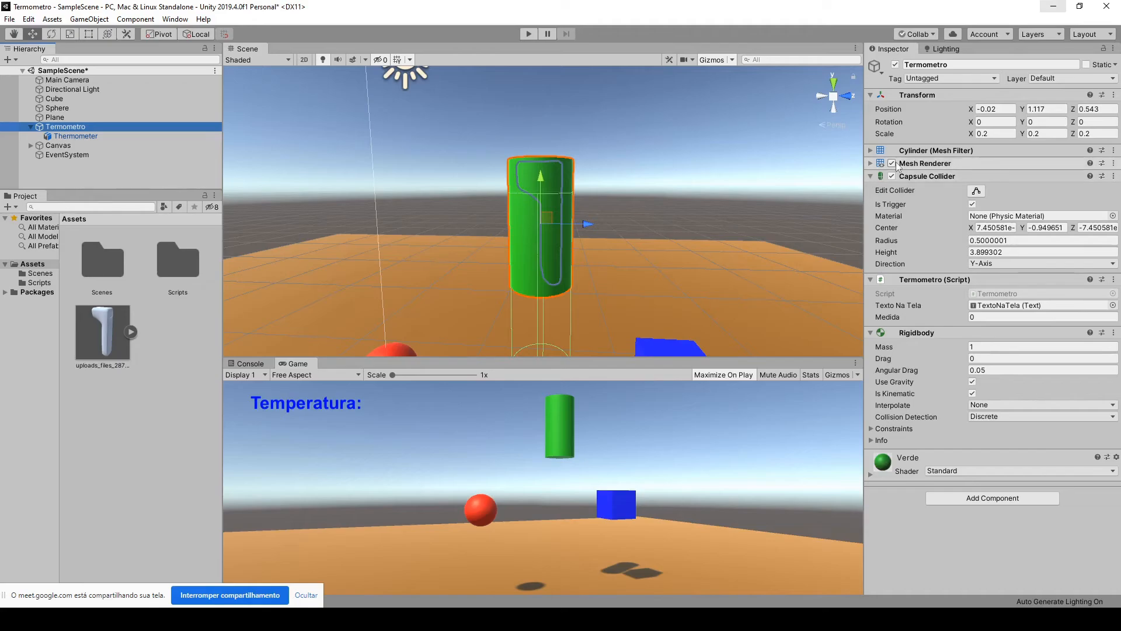
pyautogui.click(870, 163)
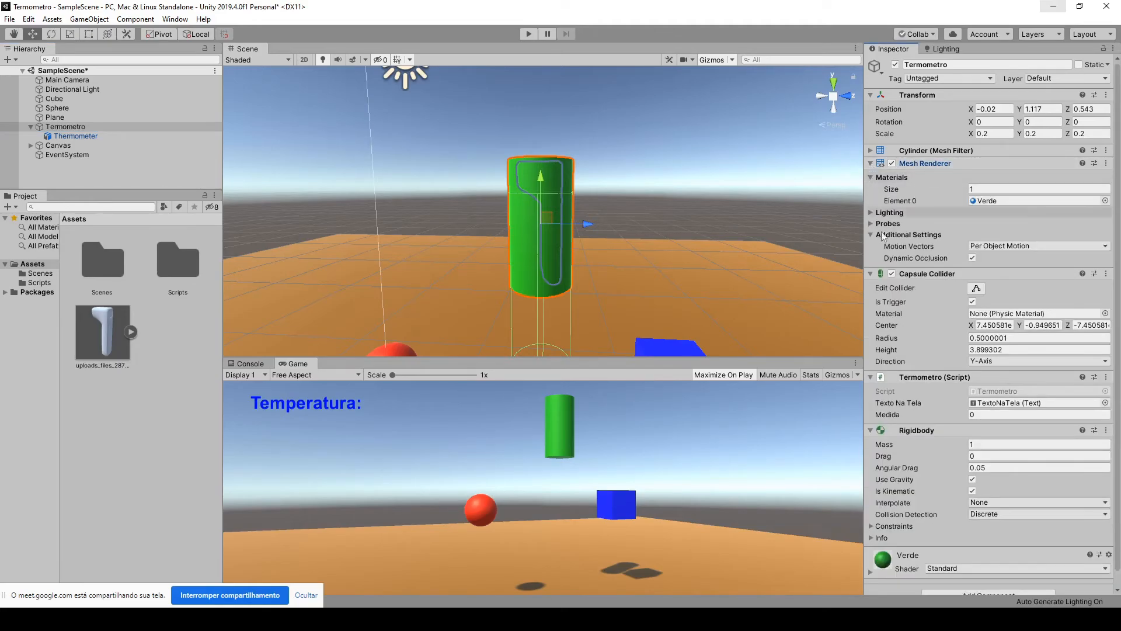
pyautogui.click(871, 274)
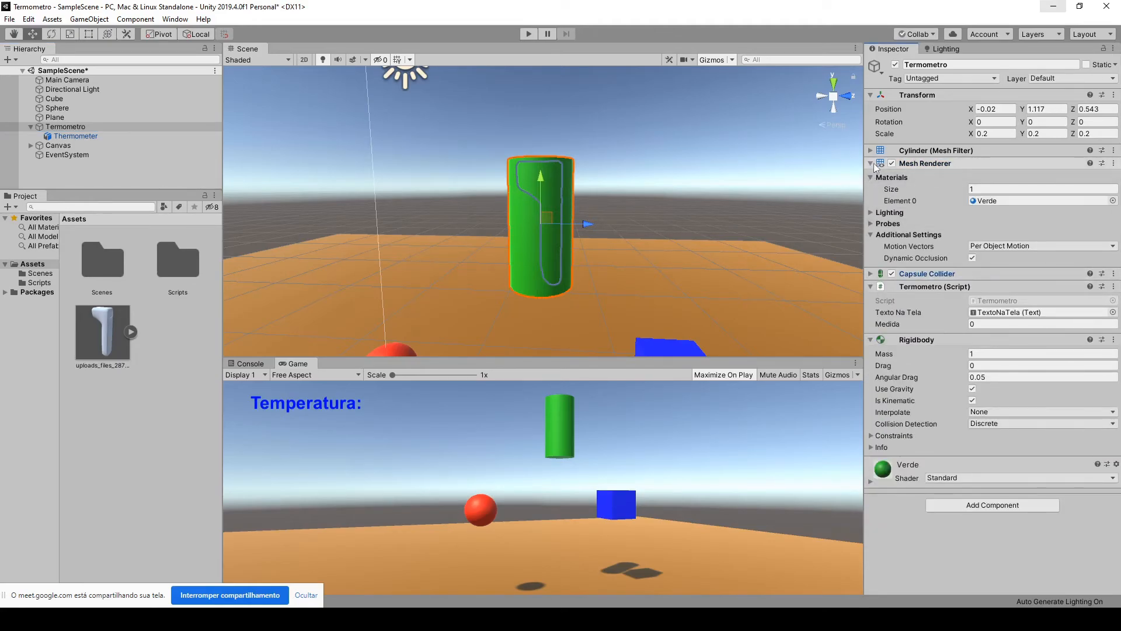
pyautogui.click(891, 163)
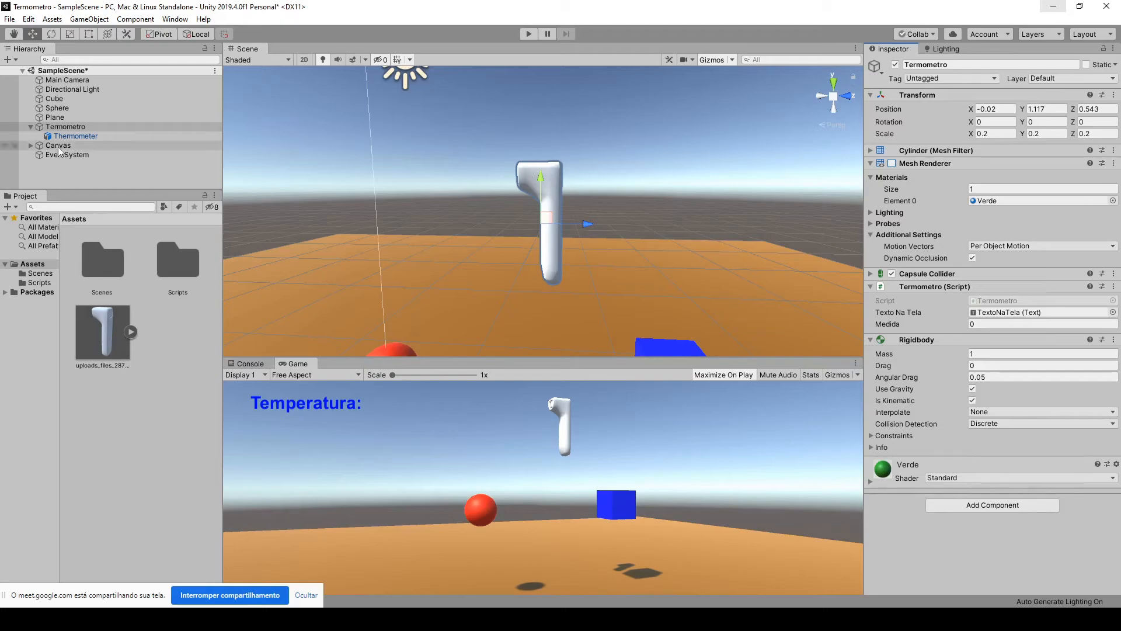
# Step: Switch the Thermometer child's Mesh Renderer off and back on
pyautogui.click(87, 135)
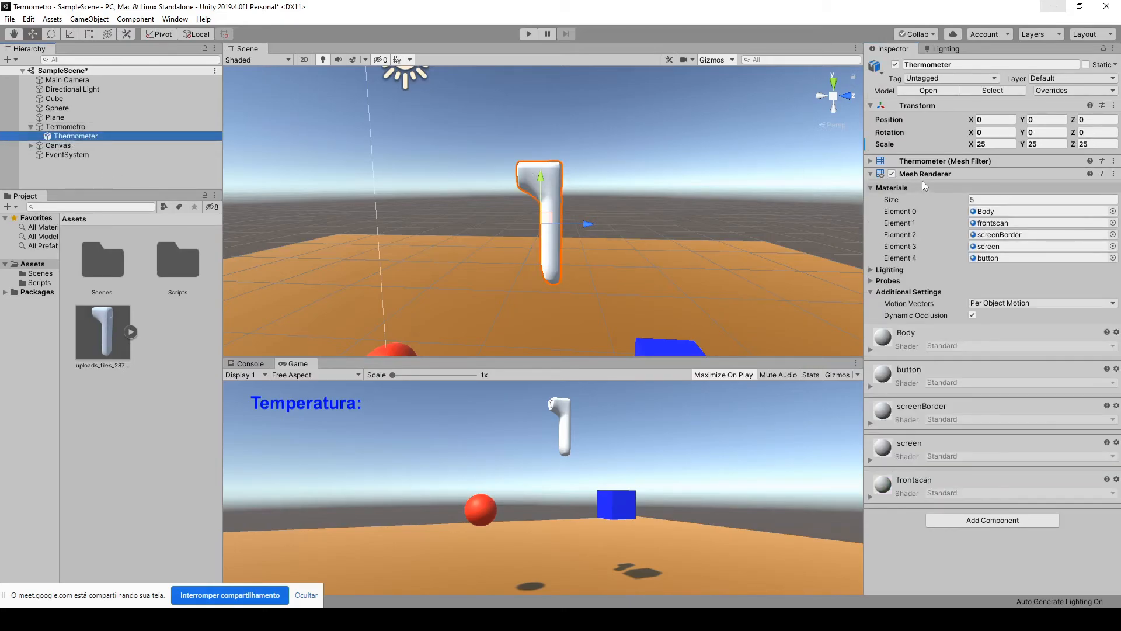
pyautogui.click(892, 174)
pyautogui.click(891, 173)
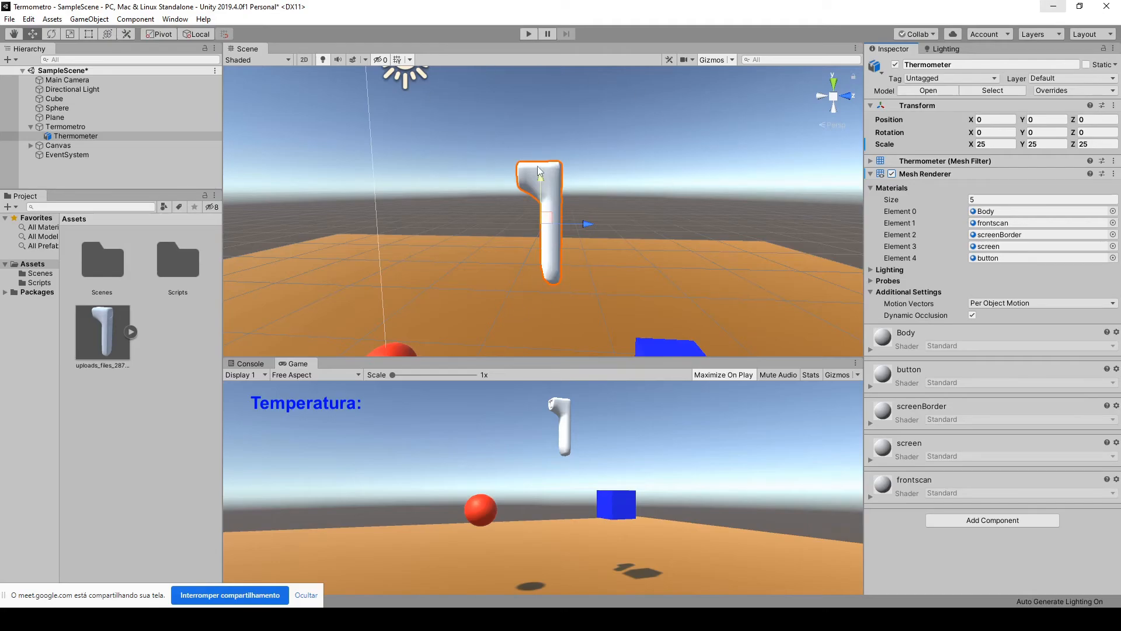
# Step: Try an X rotation of 90 on the Thermometer model
pyautogui.moveTo(721, 248); pyautogui.dragTo(649, 293, button='right')
pyautogui.moveTo(691, 256); pyautogui.dragTo(557, 318, button='middle')
pyautogui.moveTo(653, 240); pyautogui.dragTo(520, 234, button='right')
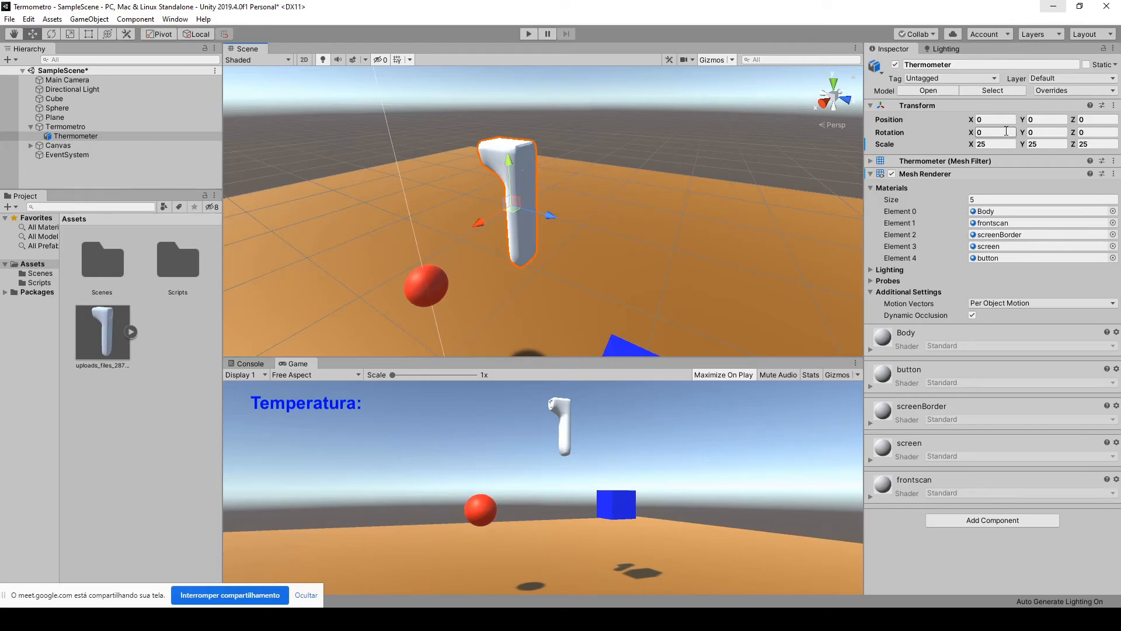
pyautogui.click(988, 132)
pyautogui.write('90')
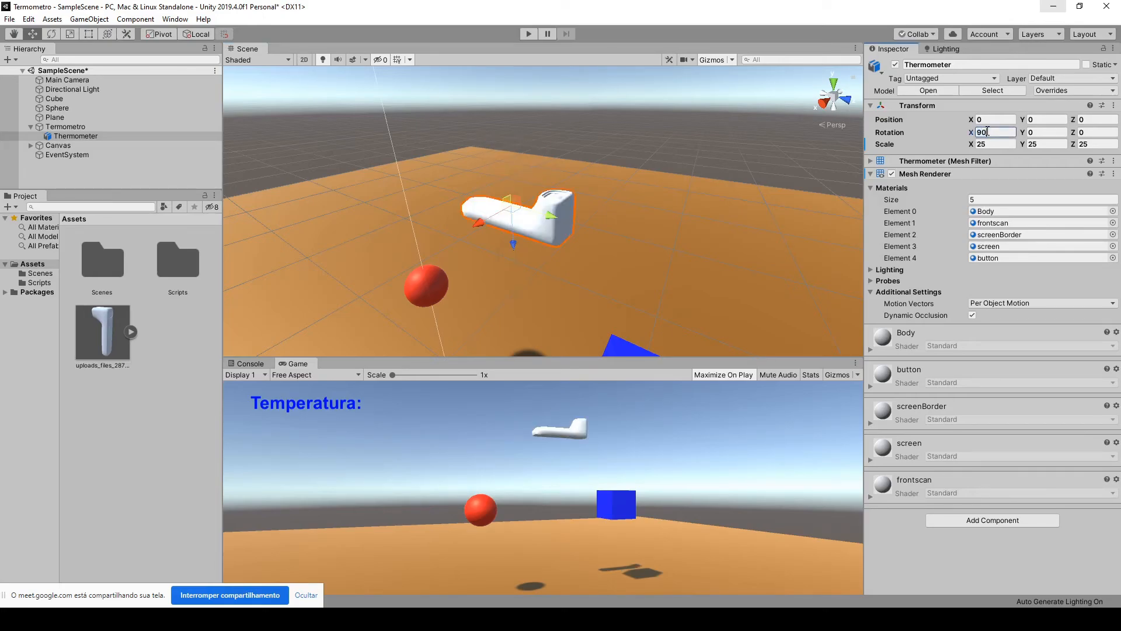
# Step: Set the Thermometer's X rotation to -90 so its head points down at the objects below
pyautogui.press('BackSpace')
pyautogui.press('BackSpace')
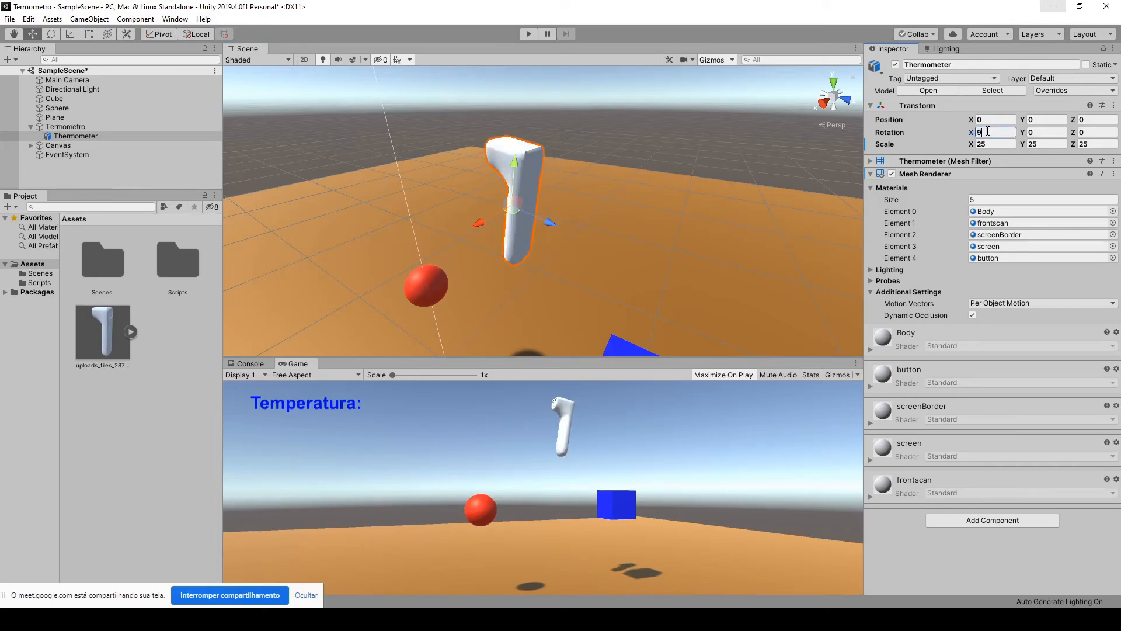
pyautogui.write('-90')
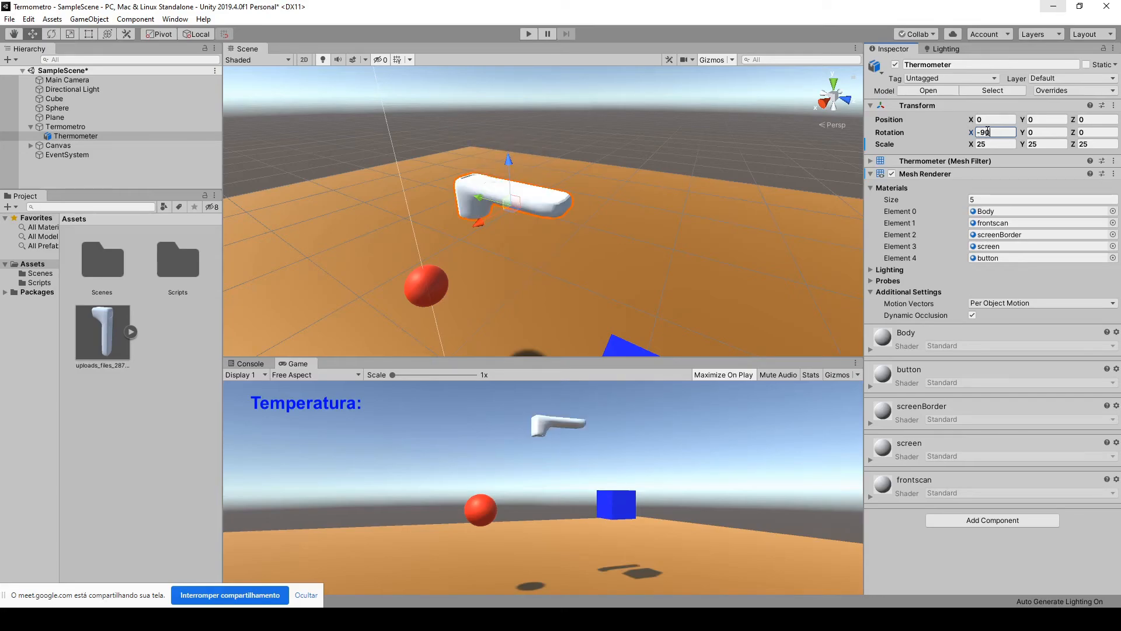
pyautogui.click(594, 142)
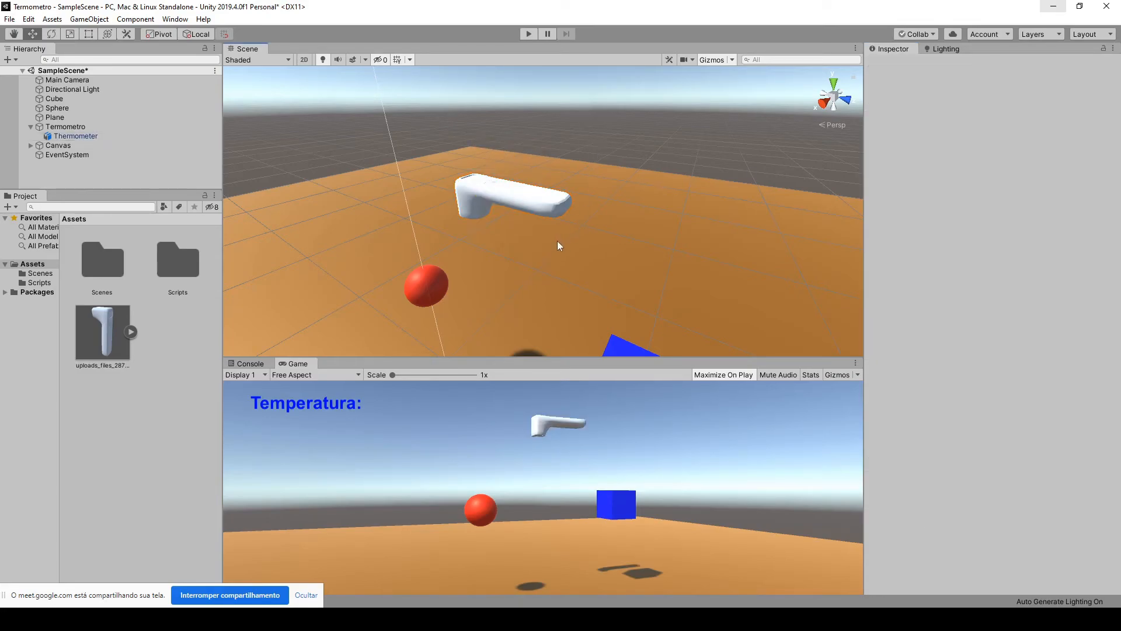
pyautogui.scroll(-5, 551, 264)
pyautogui.moveTo(551, 263); pyautogui.dragTo(645, 237, button='middle')
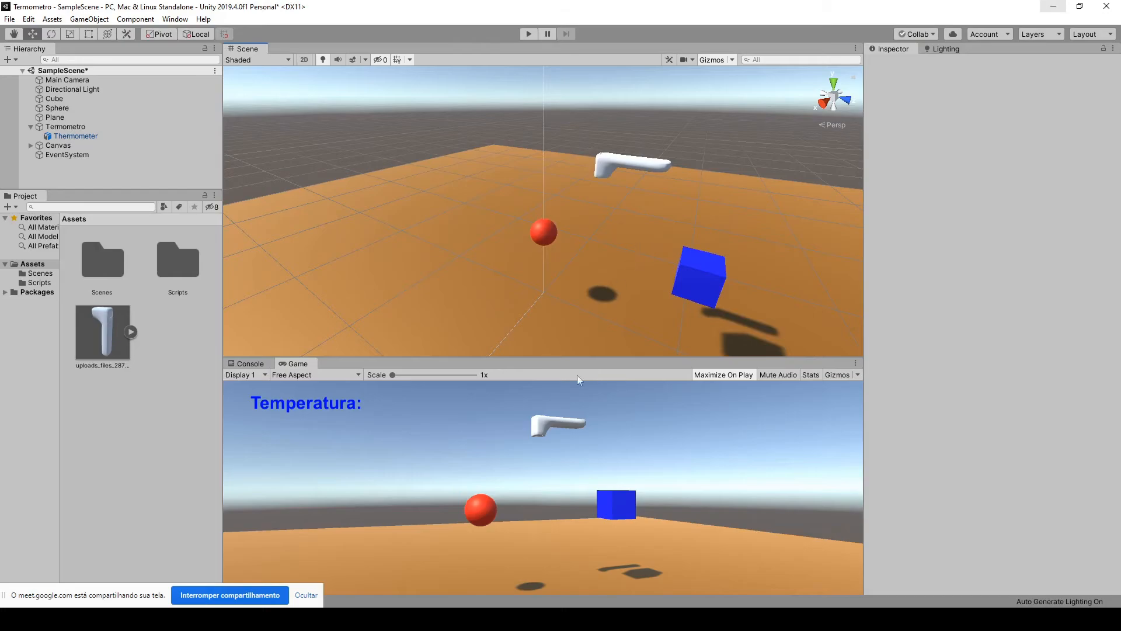
# Step: Collapse the Termometro object, run the scene briefly, stop it and turn off Maximize On Play
pyautogui.click(31, 127)
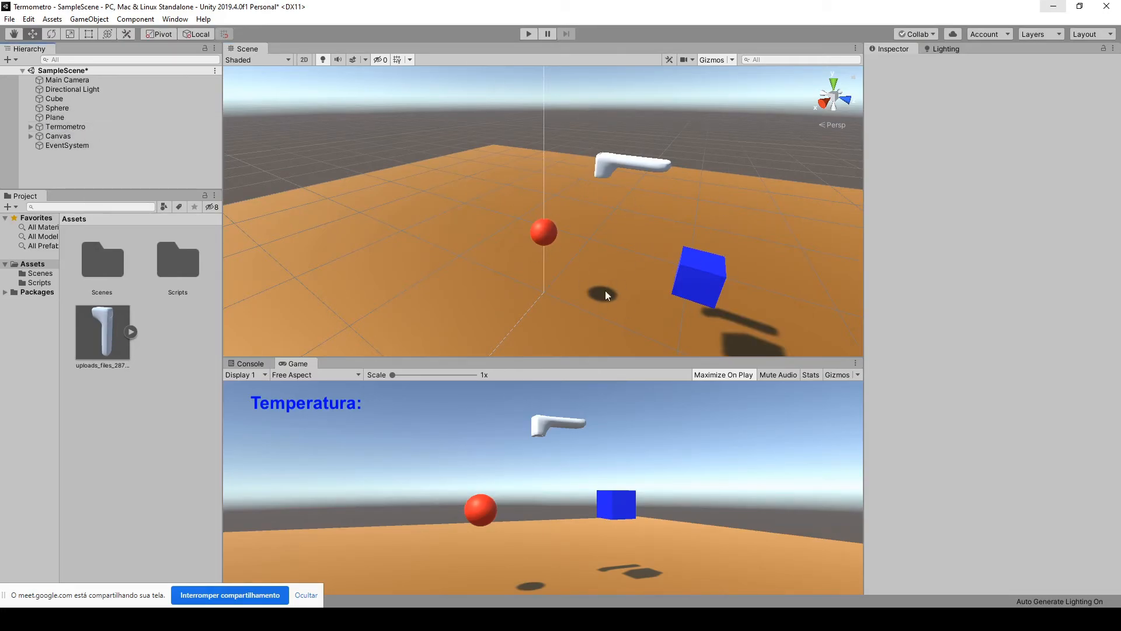
pyautogui.click(530, 33)
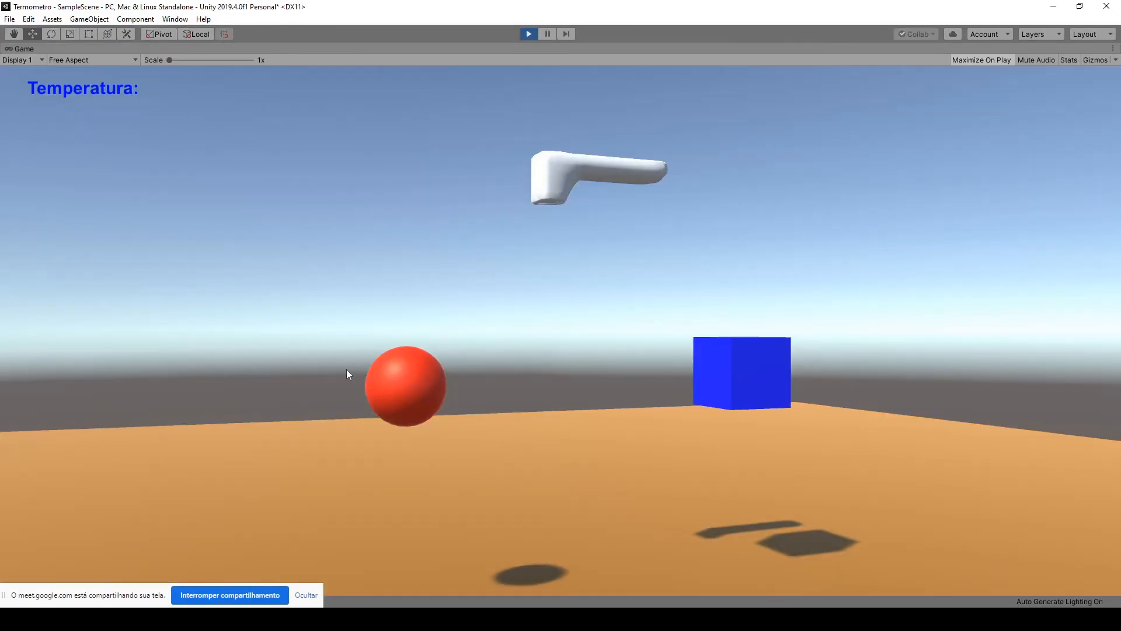
pyautogui.click(528, 33)
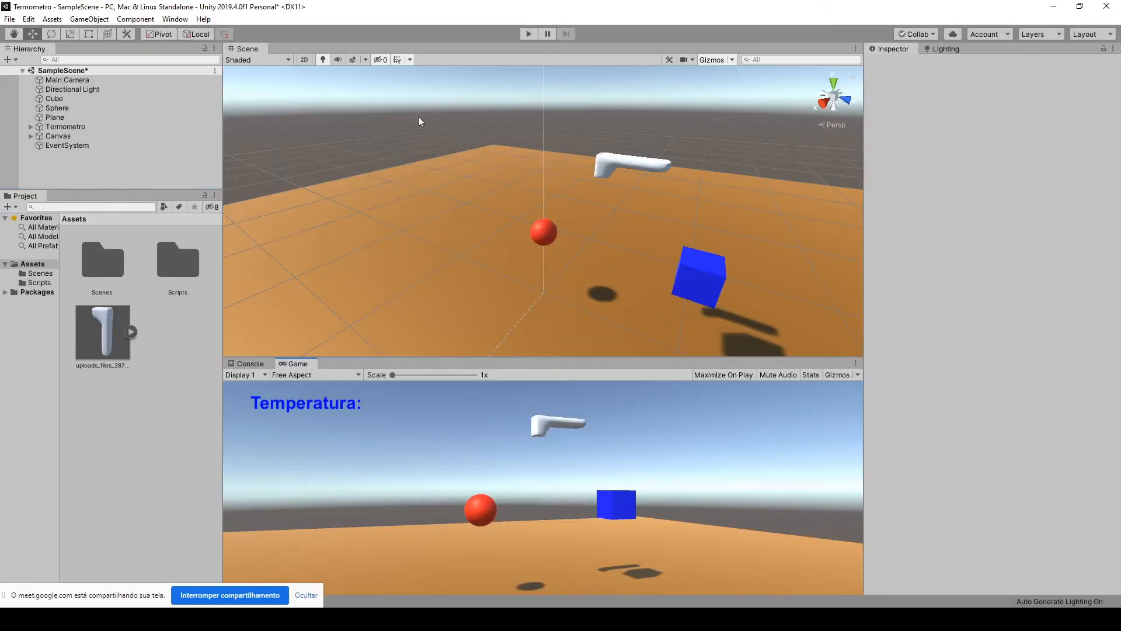
# Step: Run the scene and test the temperature reading by moving Termometro along Z to about 0.237, then back to about 0.791
pyautogui.click(528, 33)
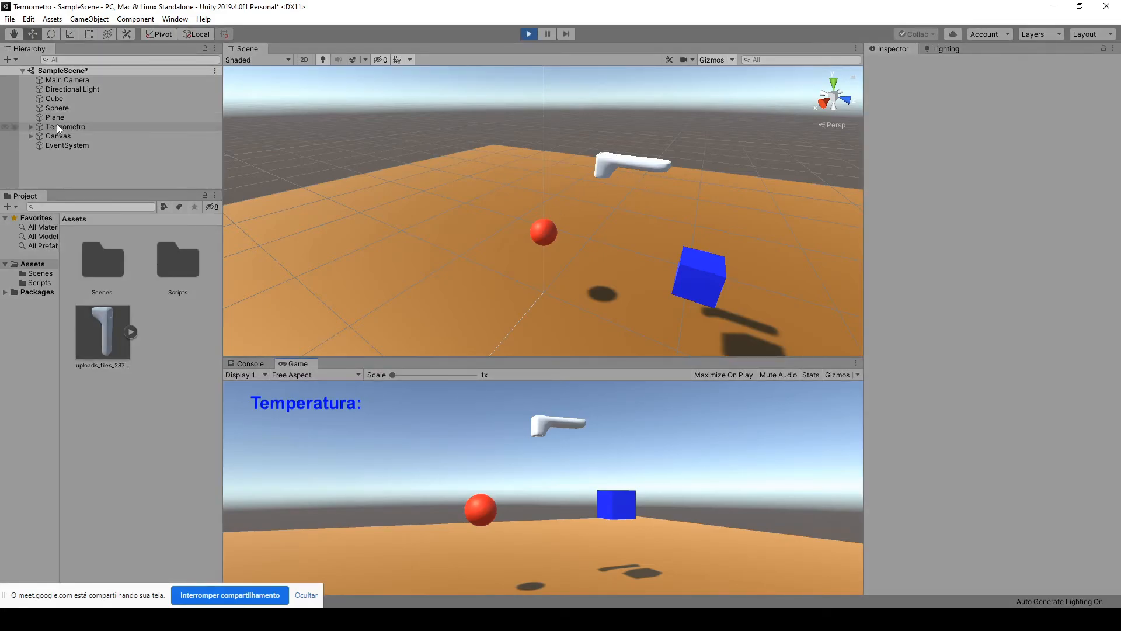
pyautogui.click(638, 164)
pyautogui.moveTo(637, 164); pyautogui.dragTo(664, 135)
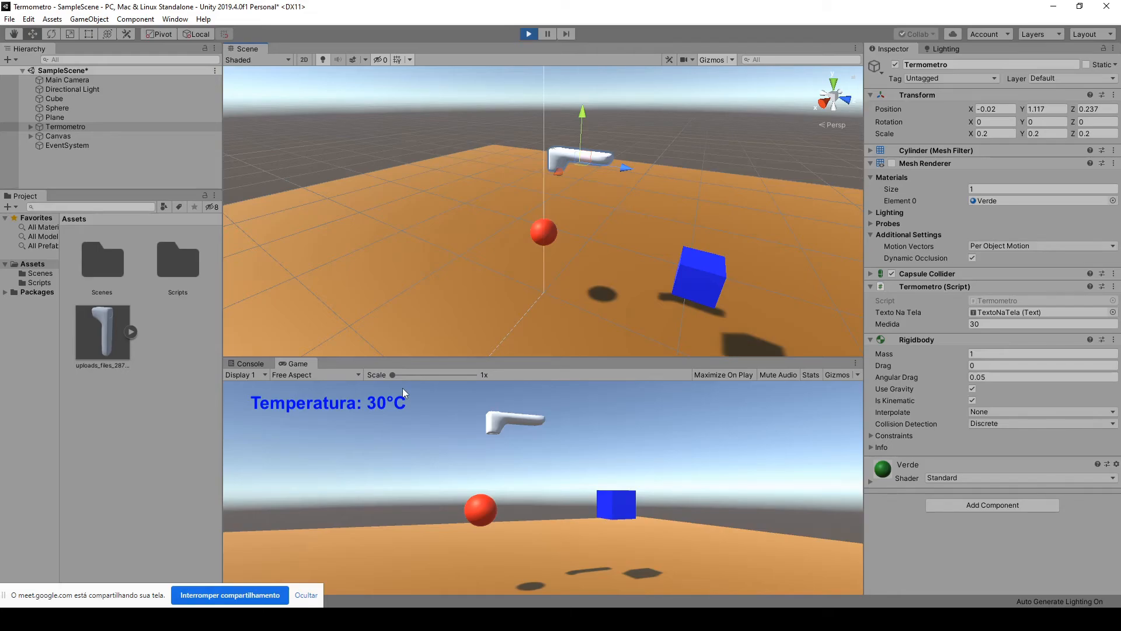
pyautogui.moveTo(629, 173); pyautogui.dragTo(692, 184)
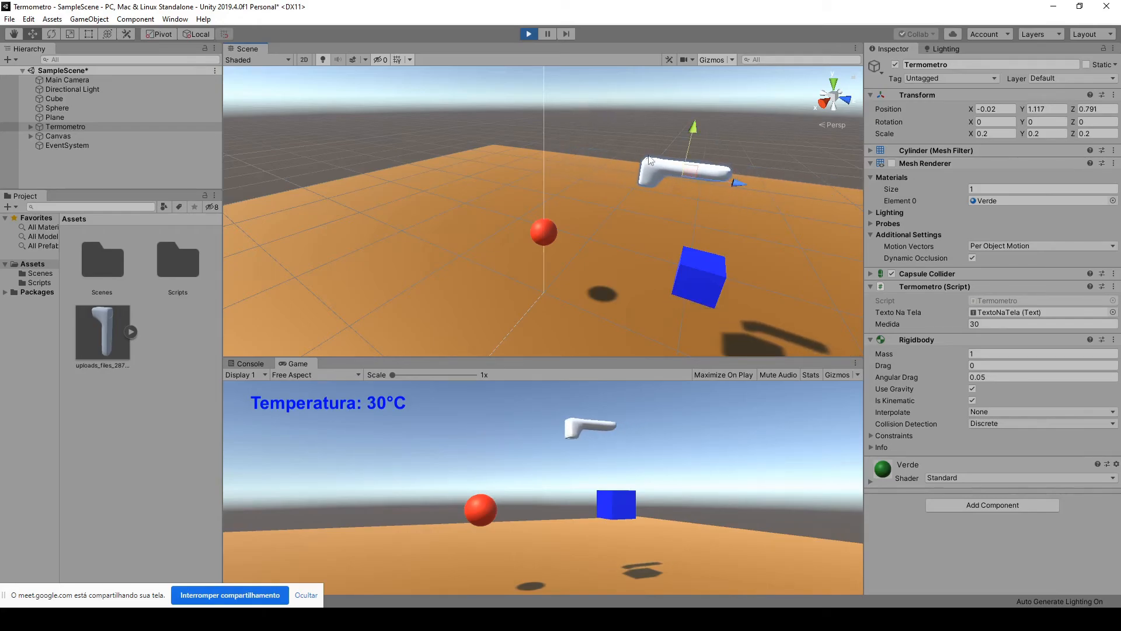
pyautogui.click(648, 125)
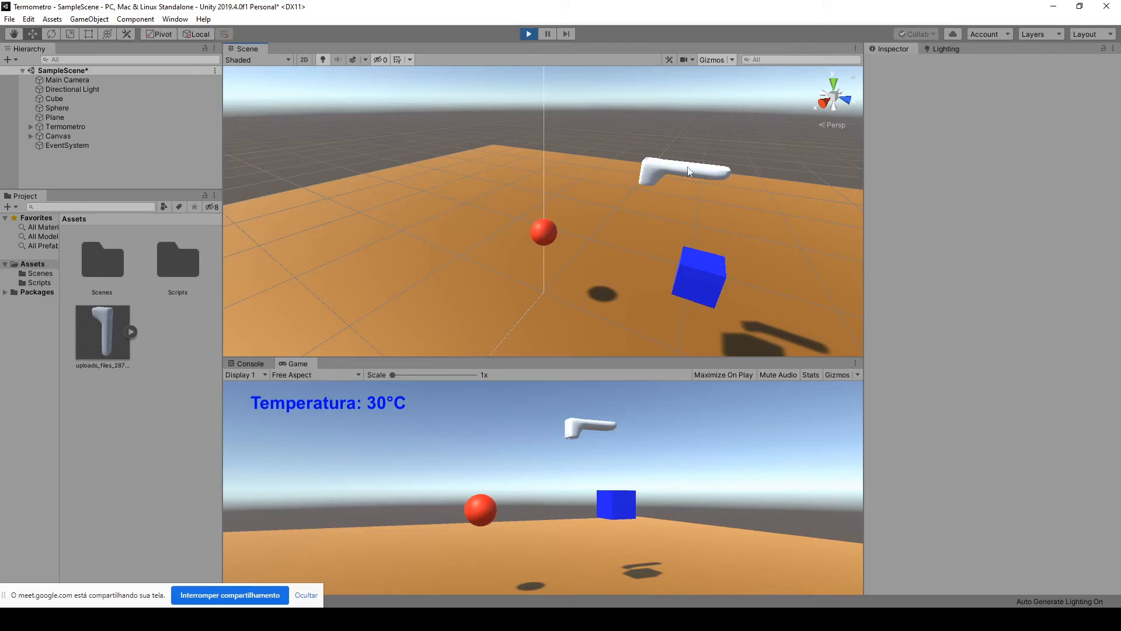
pyautogui.click(27, 20)
pyautogui.moveTo(10, 20)
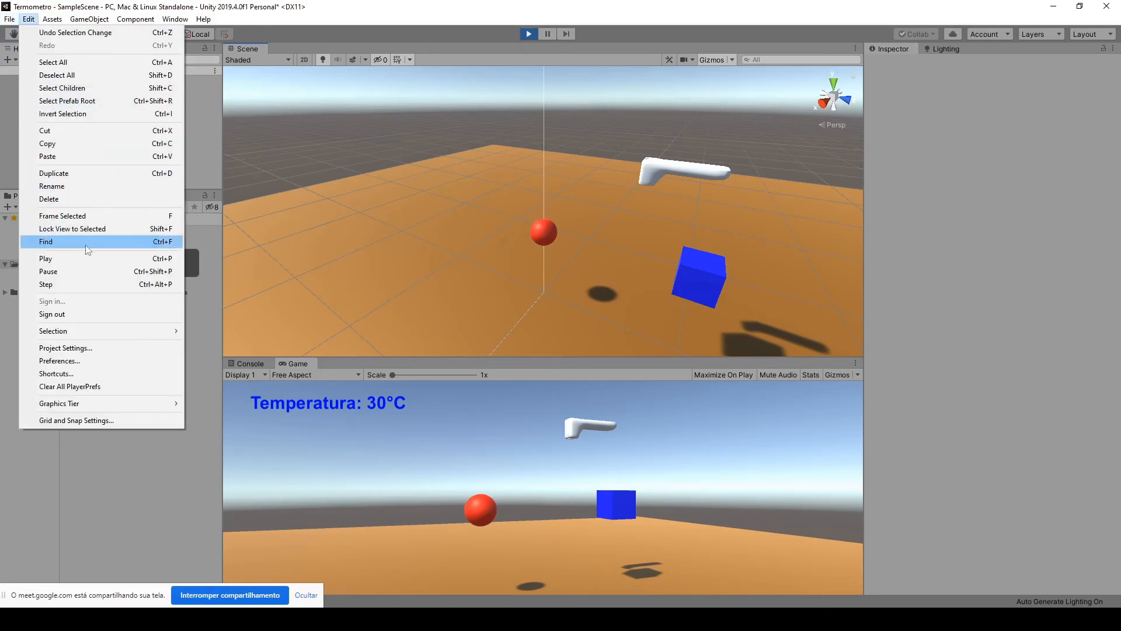
pyautogui.moveTo(50, 22)
pyautogui.moveTo(3, 21)
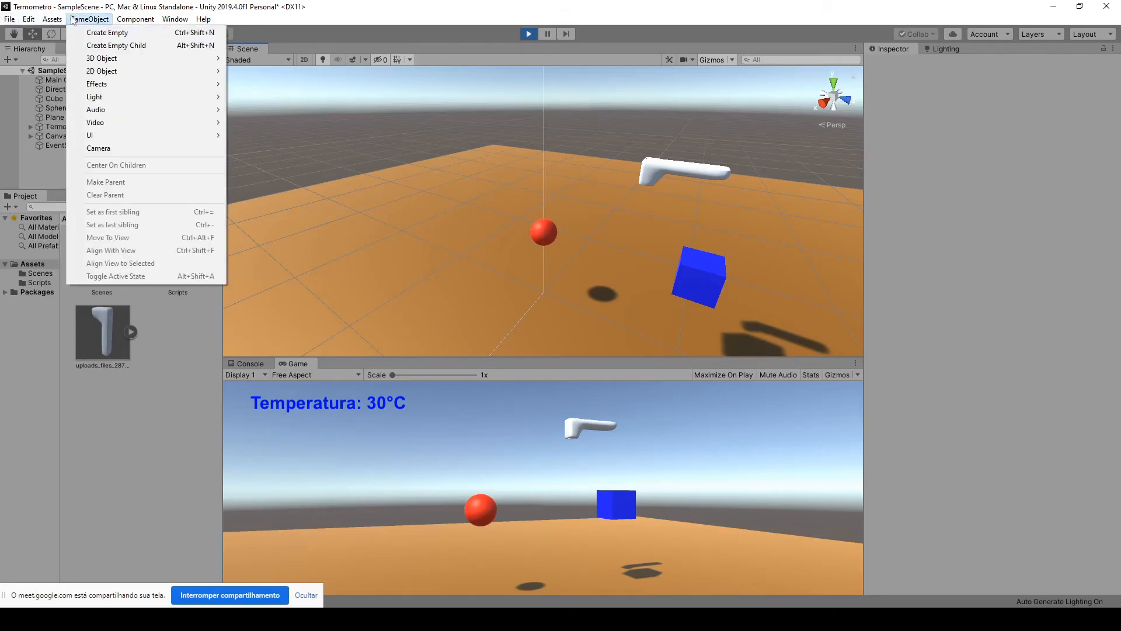
pyautogui.moveTo(143, 22)
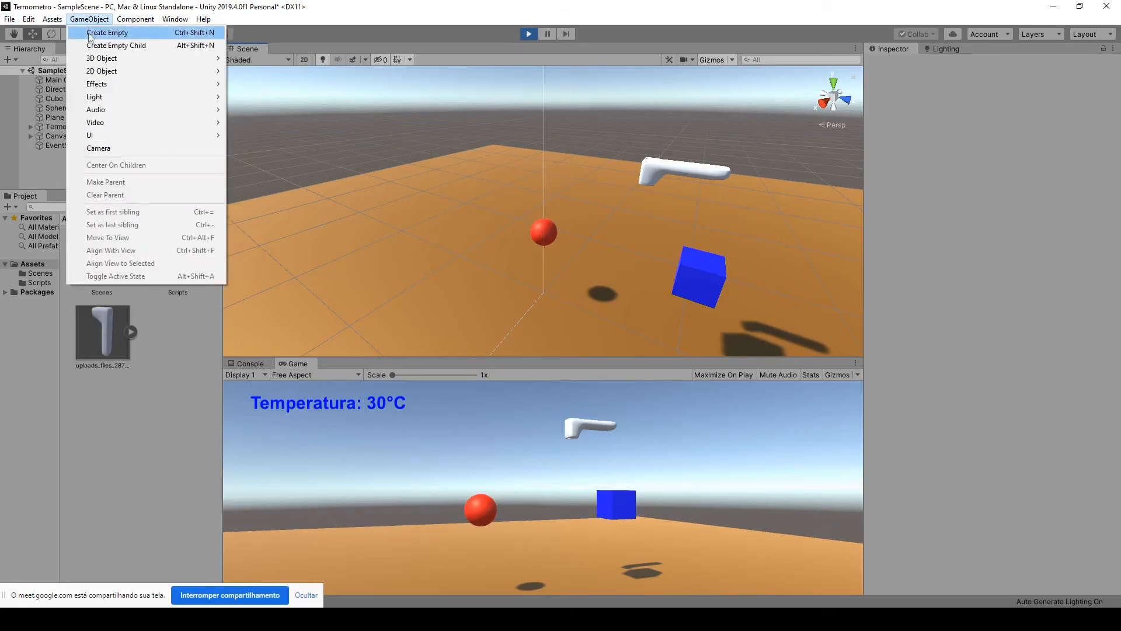
pyautogui.click(116, 23)
pyautogui.click(120, 22)
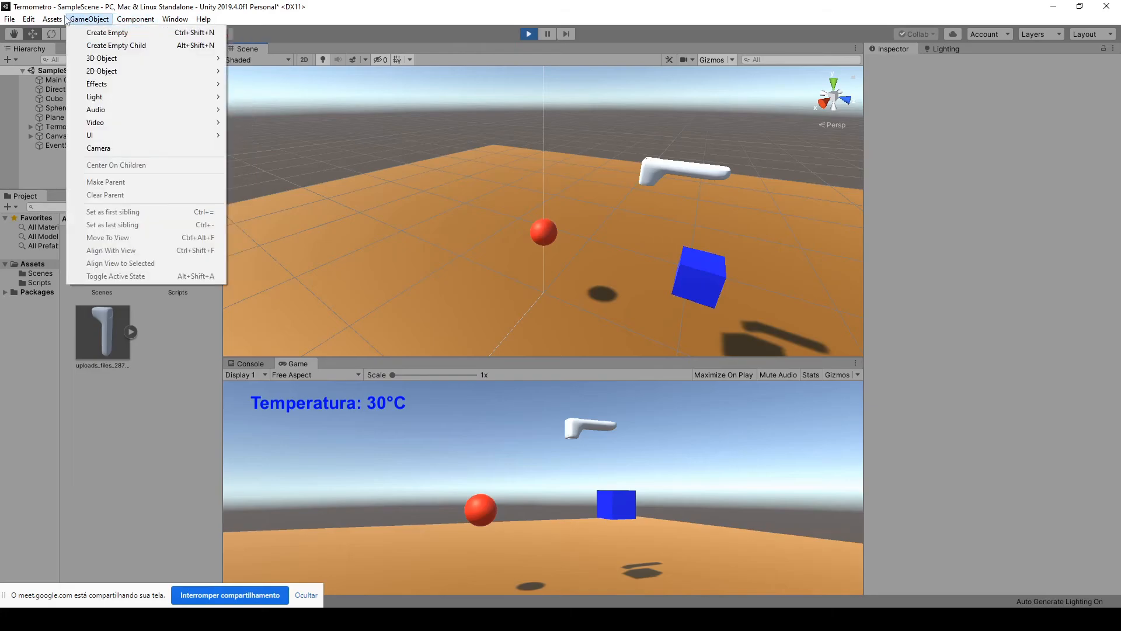
pyautogui.moveTo(63, 21)
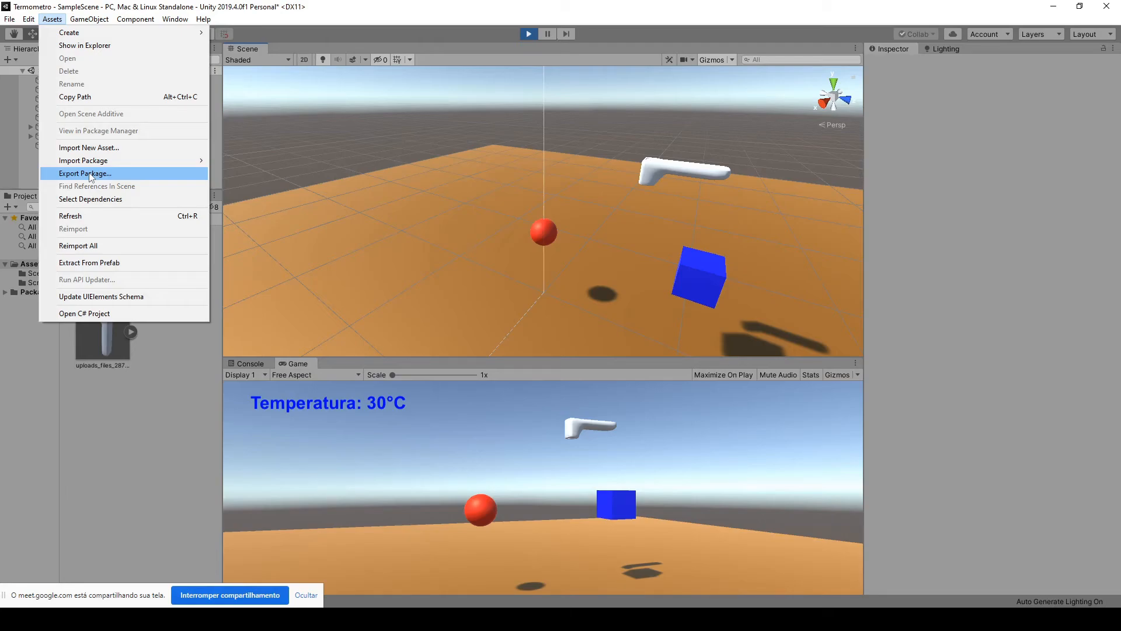
pyautogui.click(331, 17)
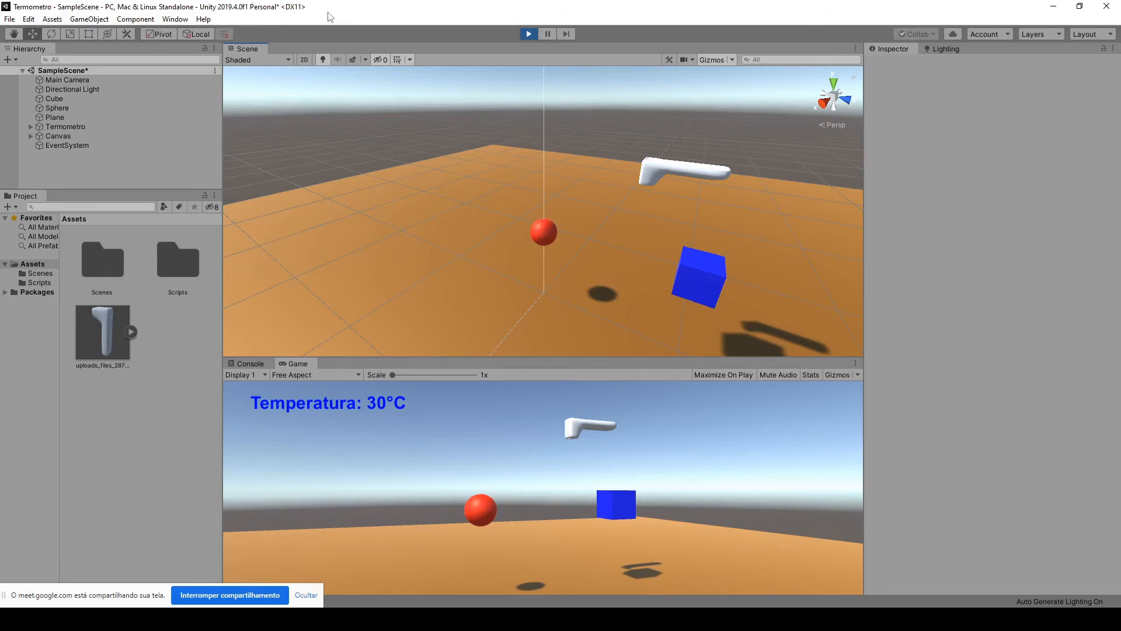
# Step: Stop the running scene and check the Termometro.cs script in Visual Studio before returning to Unity
pyautogui.click(529, 34)
pyautogui.hotkey('alt', 'Tab')
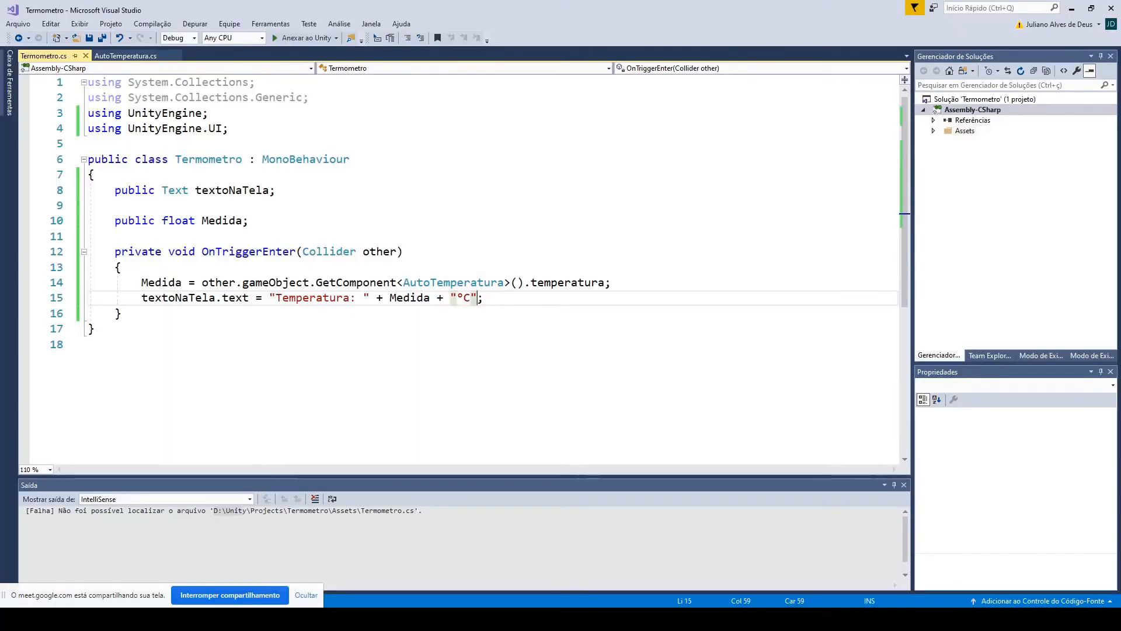
pyautogui.hotkey('alt', 'Tab')
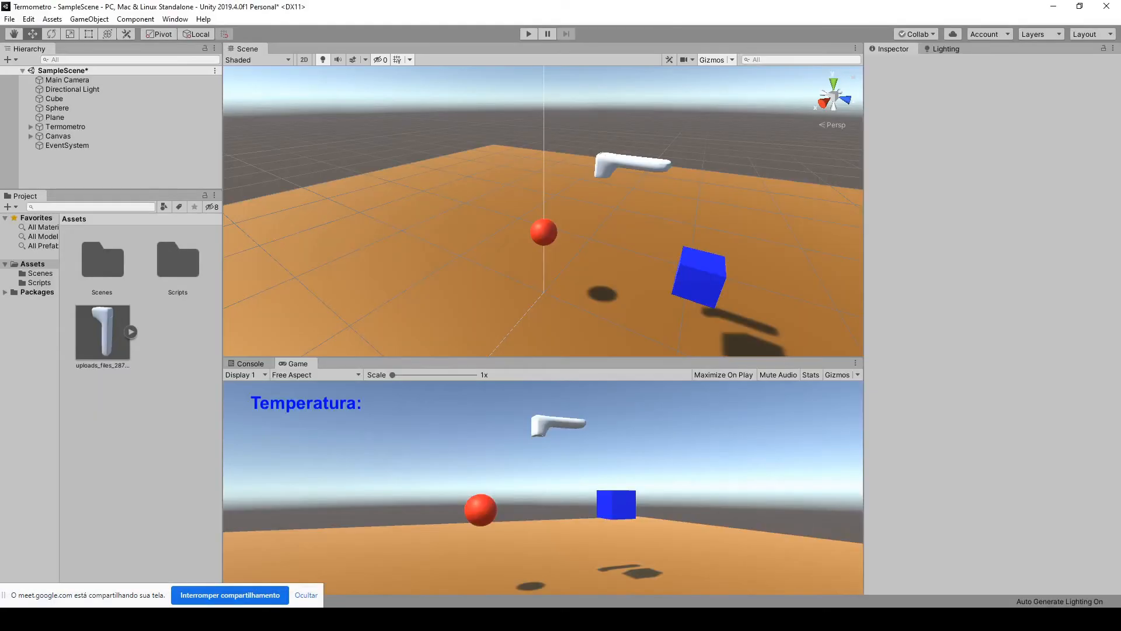
# Step: Switch to Chrome and close the page with the free thermometer 3D models
pyautogui.moveTo(159, 619)
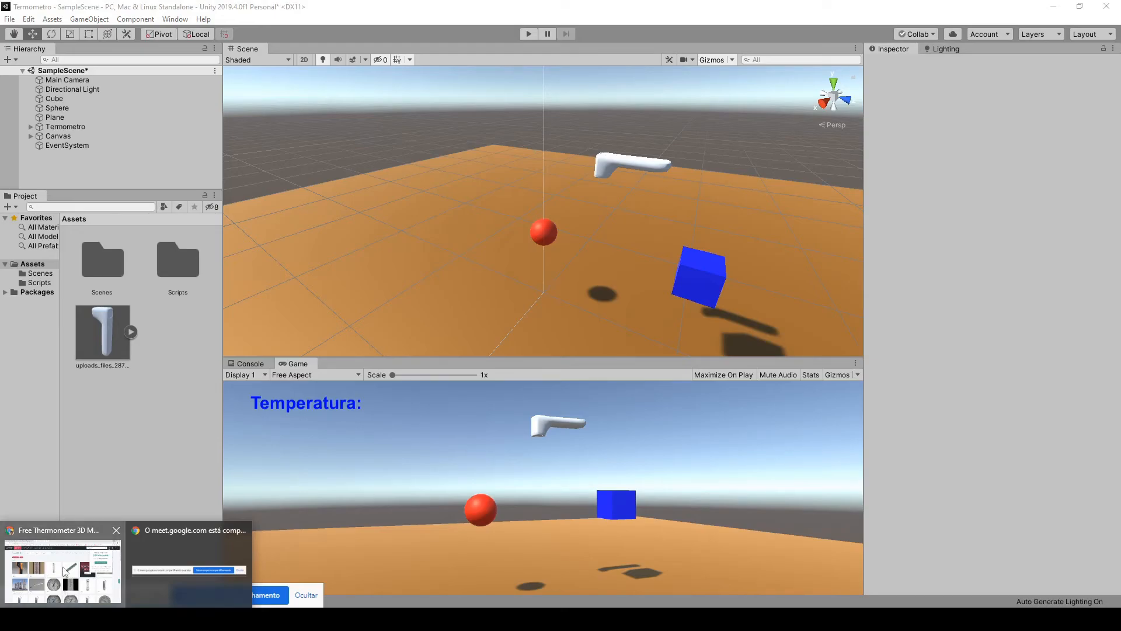
pyautogui.click(65, 570)
pyautogui.hotkey('ctrl', 'shift', 'Tab')
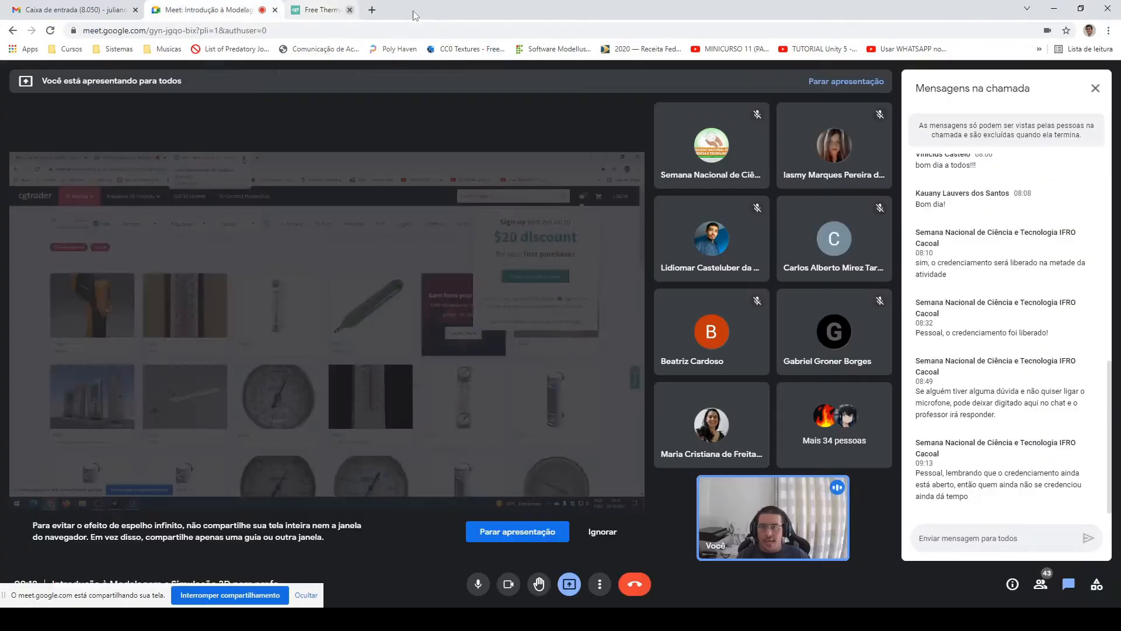
pyautogui.click(349, 10)
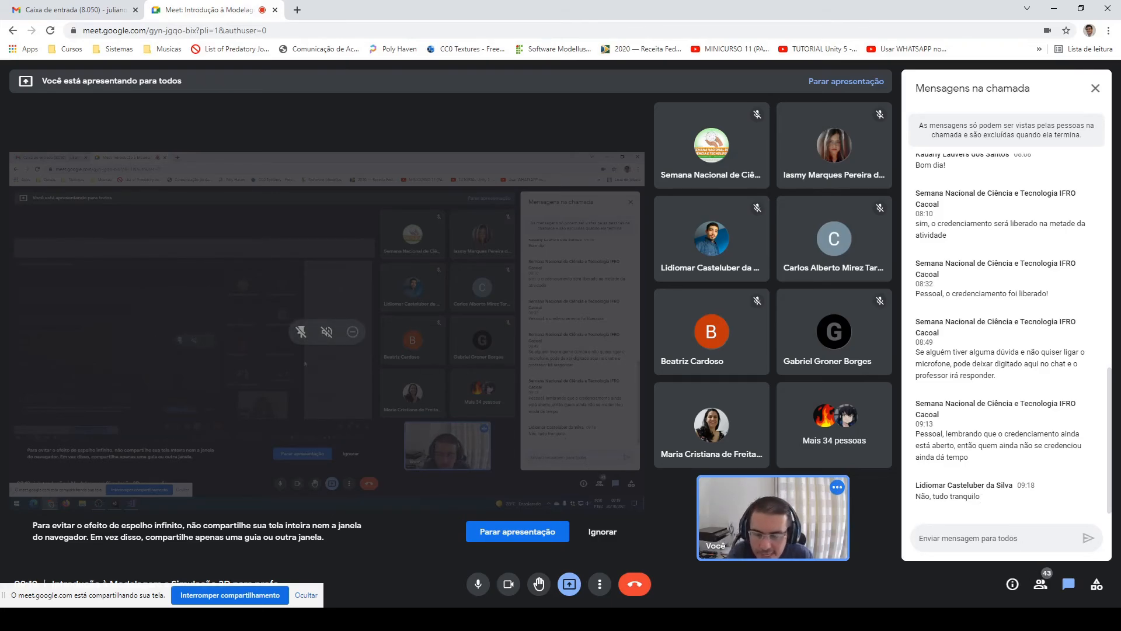
# Step: Switch back to Unity, save SampleScene and close the editor
pyautogui.click(187, 619)
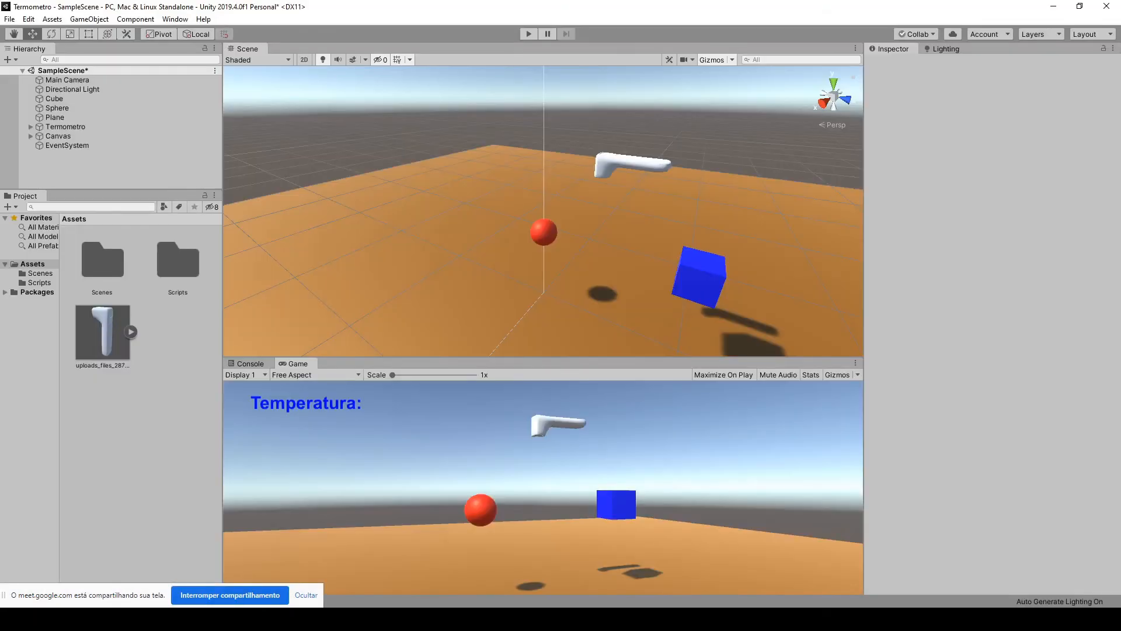
pyautogui.click(11, 18)
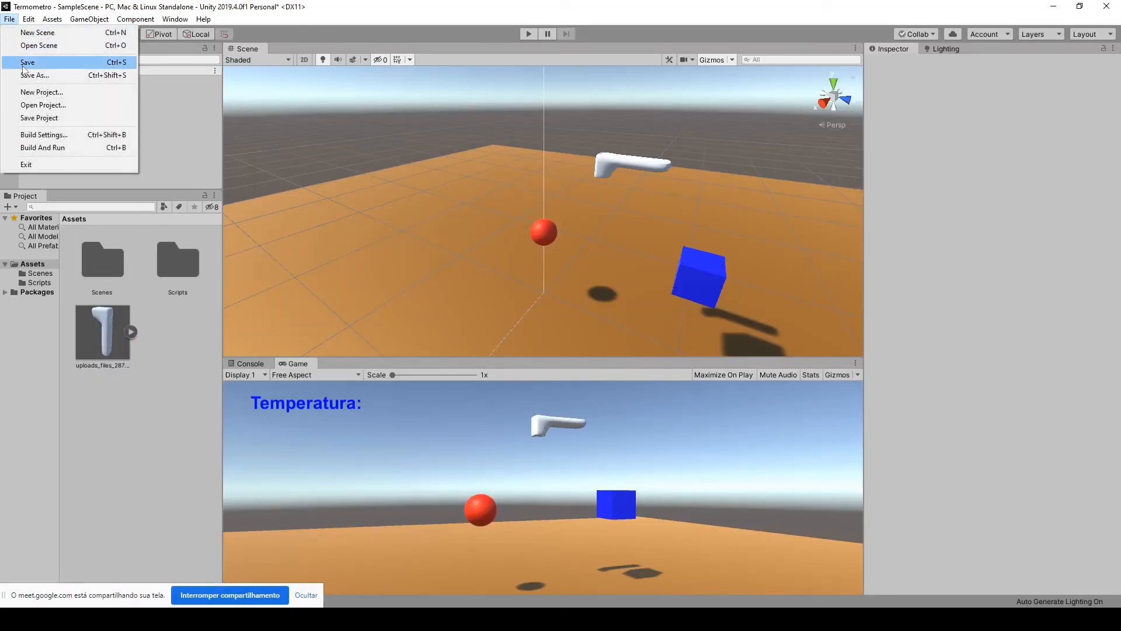
pyautogui.click(25, 63)
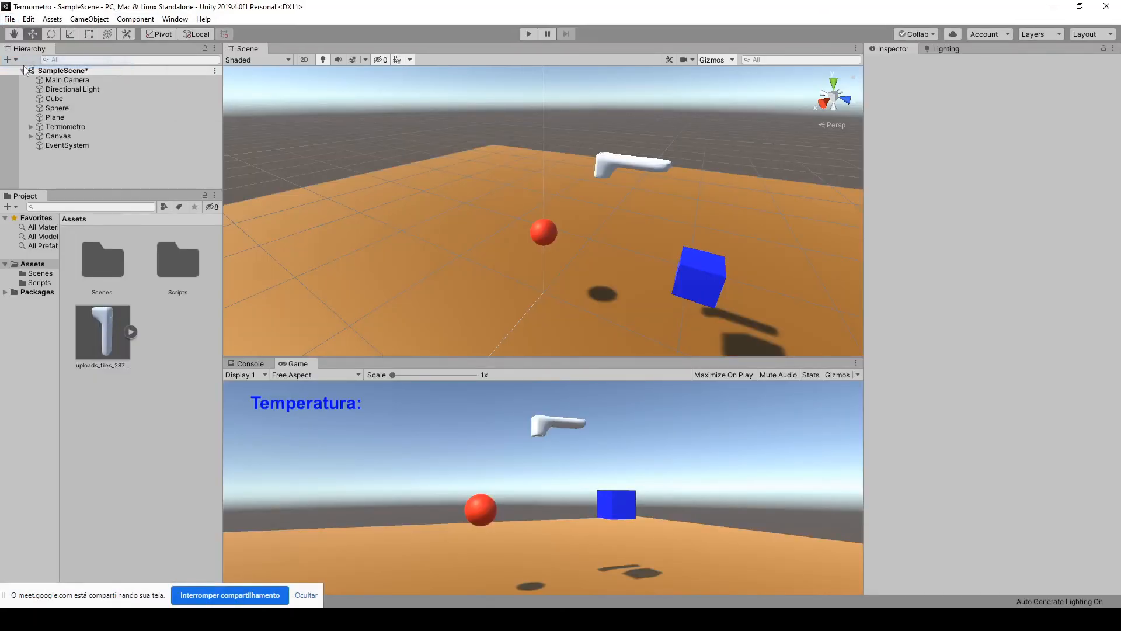
pyautogui.click(1104, 9)
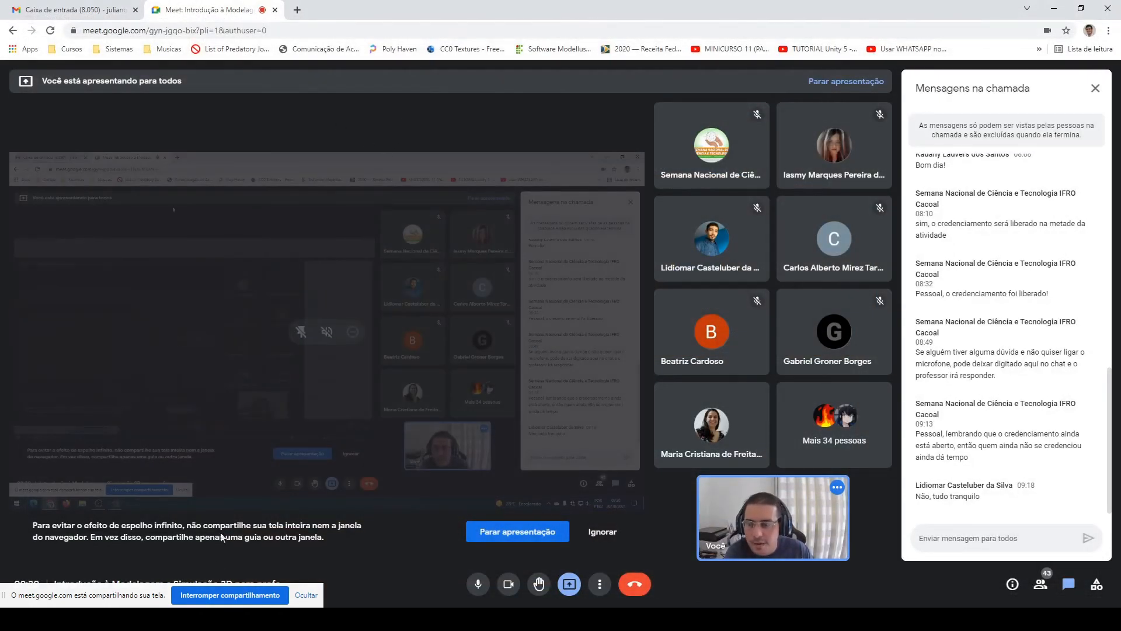
# Step: Leave the browser for the desktop, launch Unity Hub and open the Physics project
pyautogui.moveTo(74, 619)
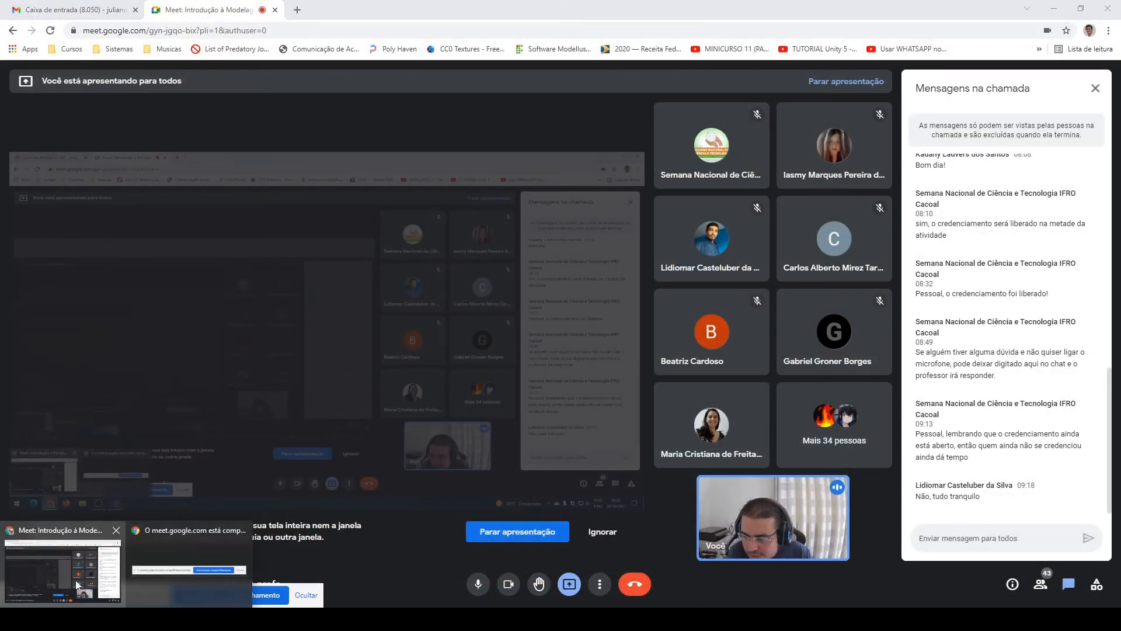
pyautogui.click(1054, 9)
pyautogui.click(1072, 8)
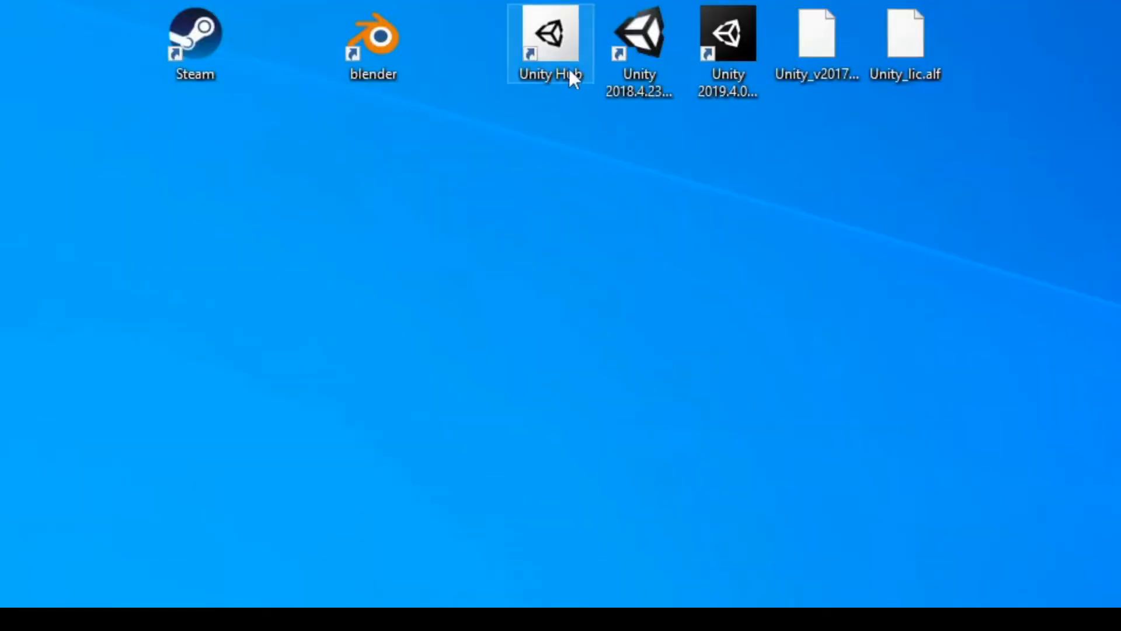
pyautogui.doubleClick(556, 49)
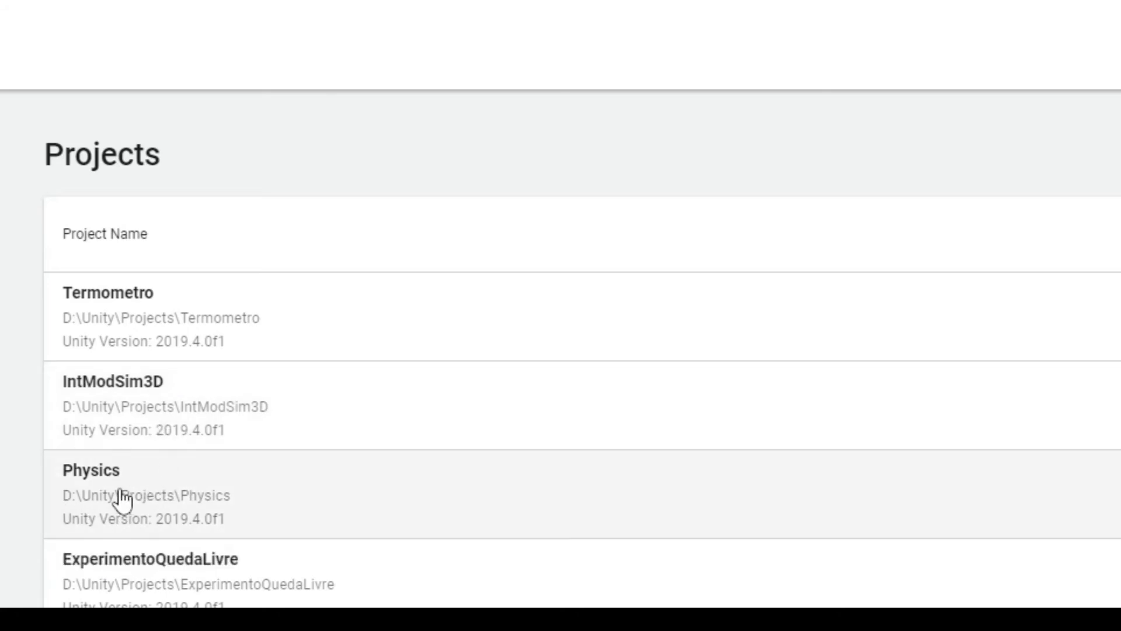
pyautogui.click(100, 473)
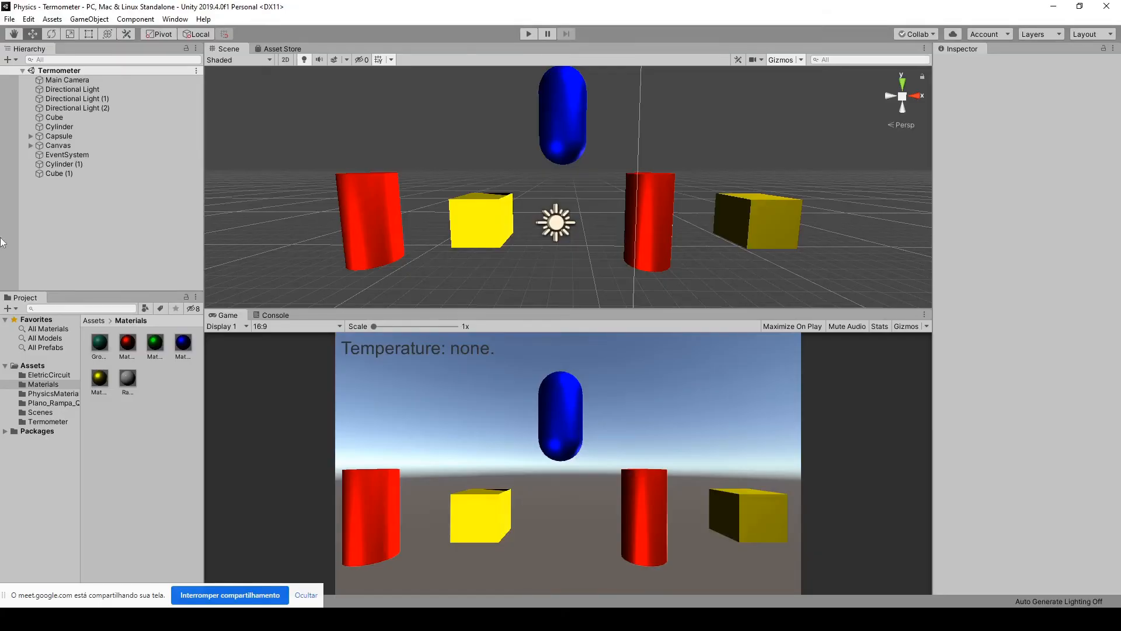
# Step: Widen the project asset area and open the Plano Inclinado scene from the Scenes folder
pyautogui.click(52, 403)
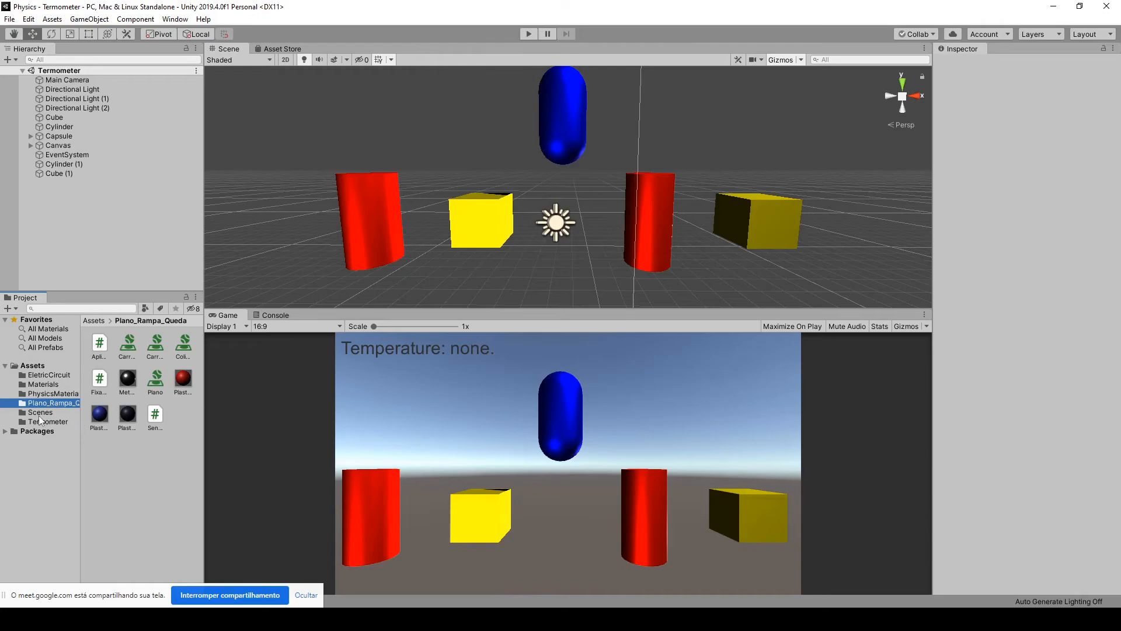
pyautogui.click(40, 413)
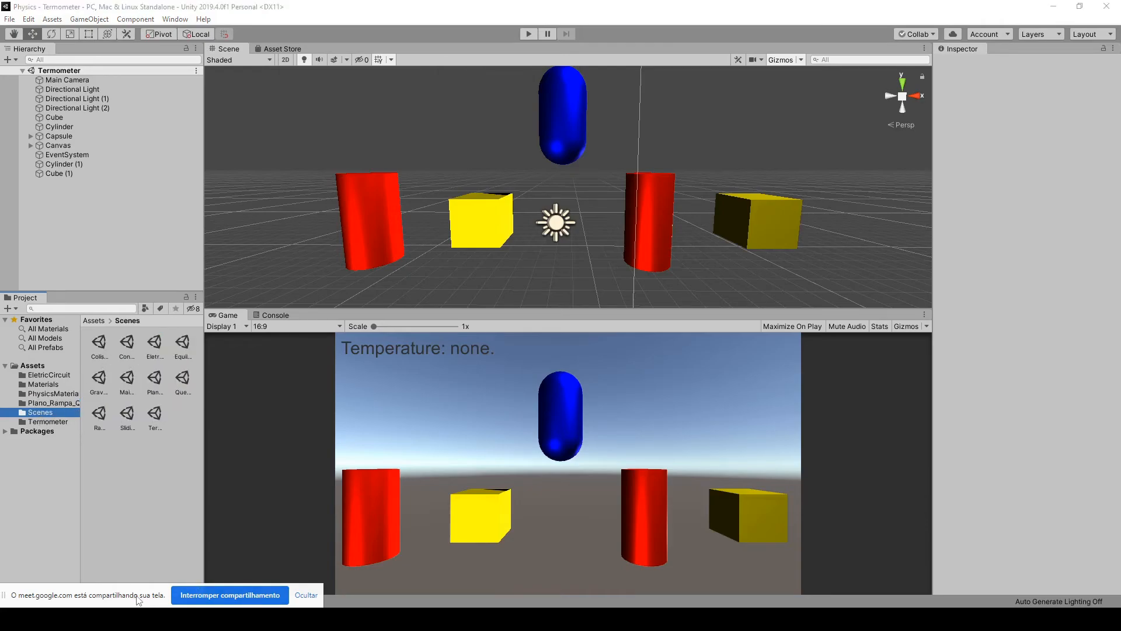
pyautogui.moveTo(134, 598); pyautogui.dragTo(272, 614)
pyautogui.moveTo(170, 590); pyautogui.dragTo(178, 589)
pyautogui.moveTo(203, 493); pyautogui.dragTo(219, 490)
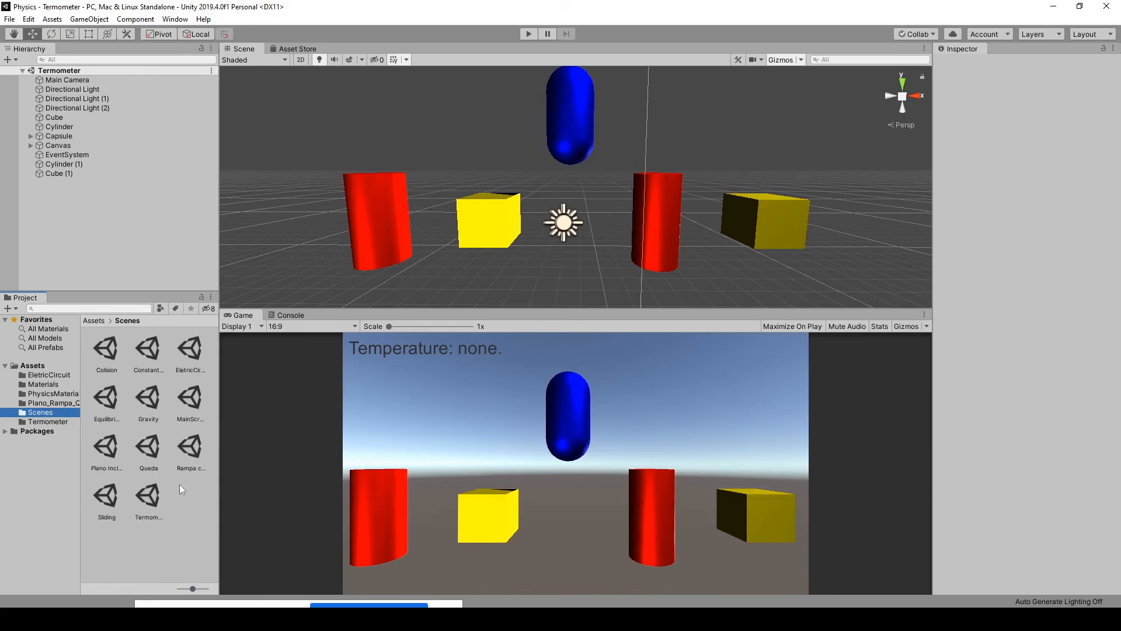
pyautogui.doubleClick(107, 448)
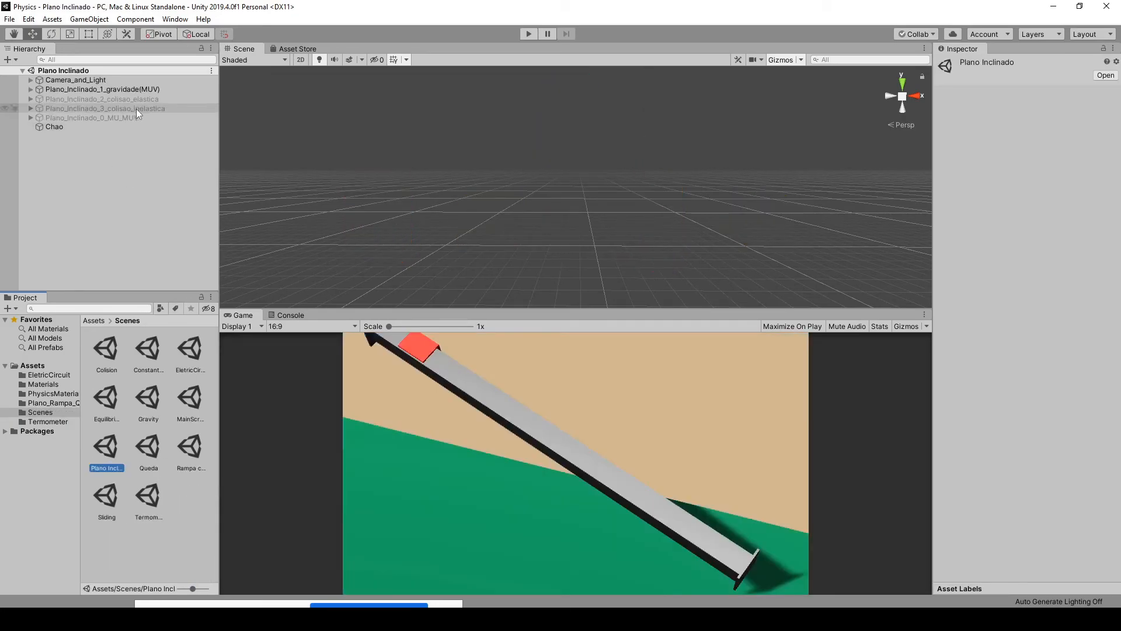
# Step: Deactivate Plano_Inclinado_1_gravidade(MUV) and activate Plano_Inclinado_2_colisao_elastica in the scene
pyautogui.click(102, 89)
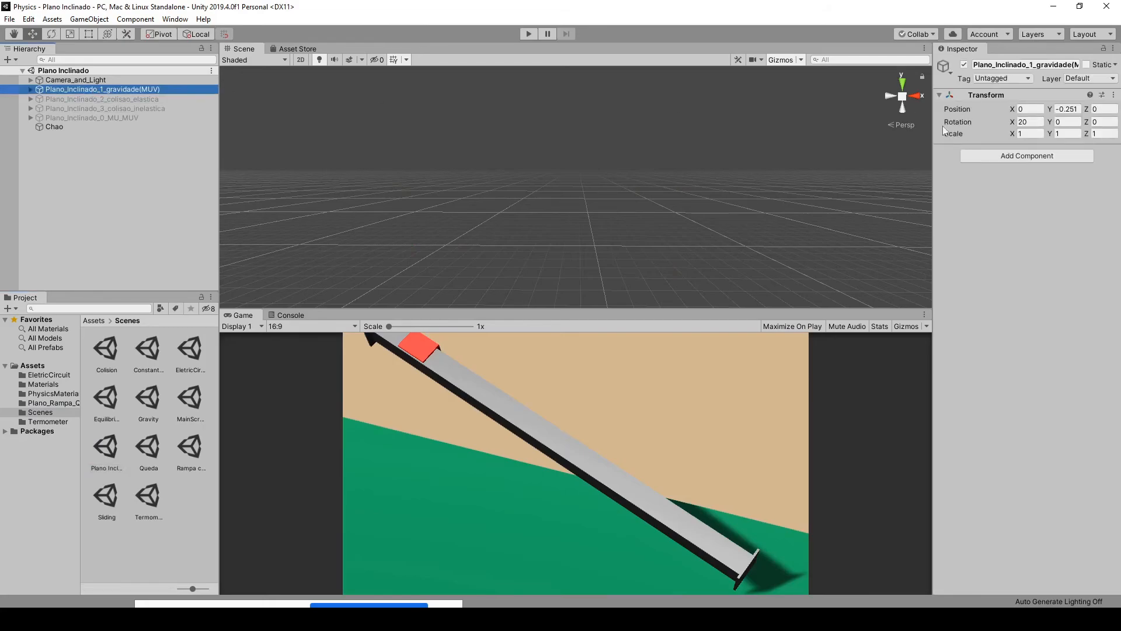
pyautogui.click(964, 65)
pyautogui.click(88, 99)
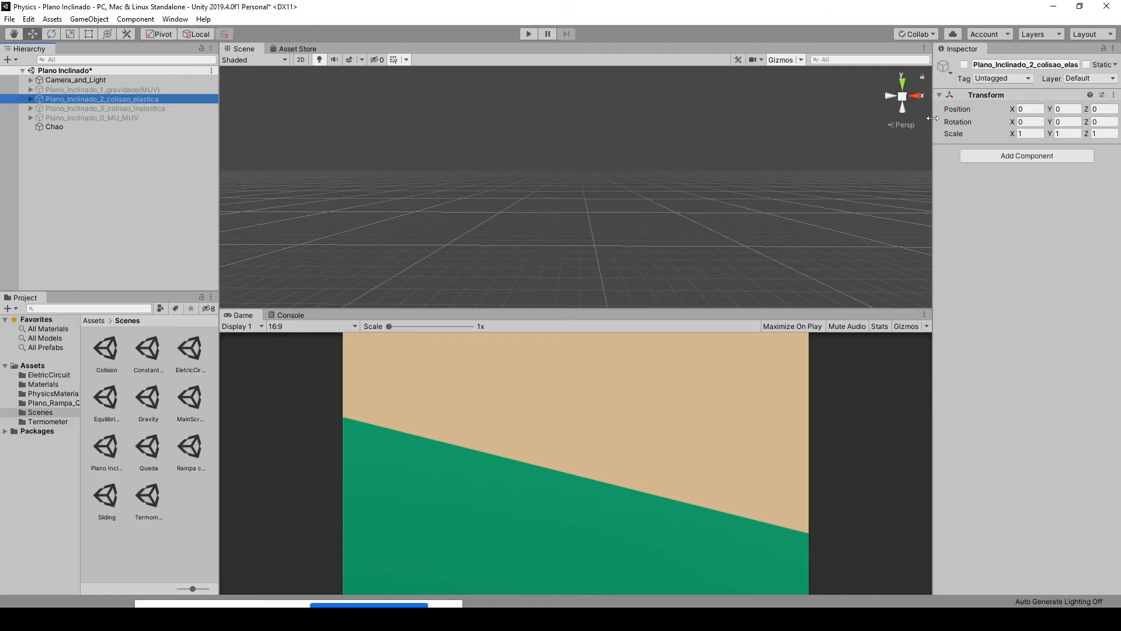
pyautogui.click(964, 64)
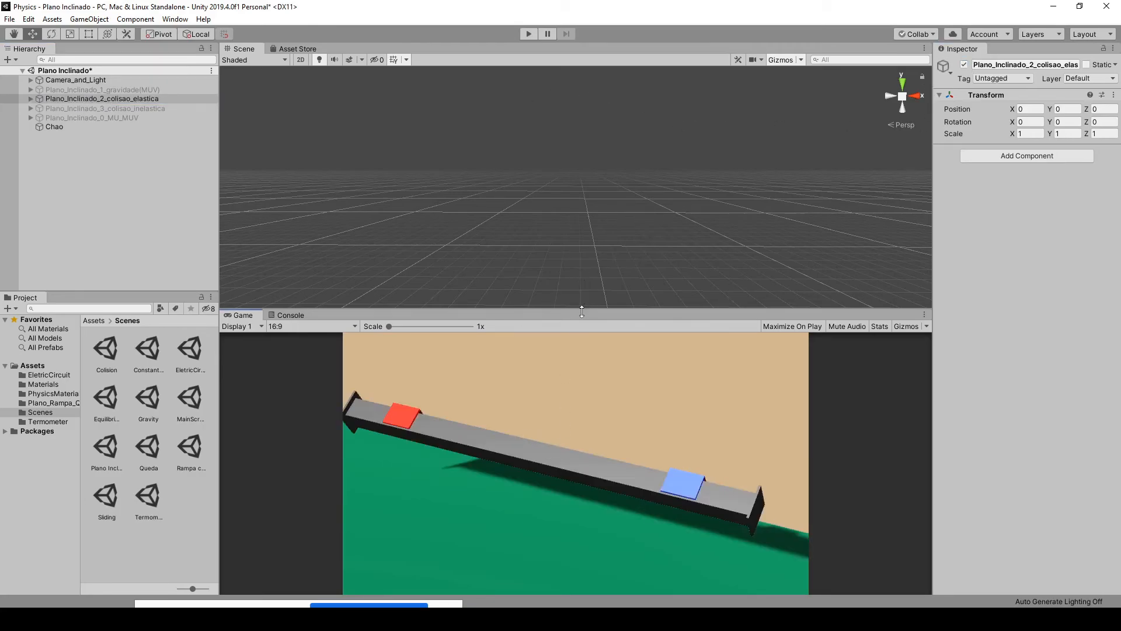
# Step: Enlarge the Game view, run the elastic collision simulation to watch the two carts, and stop it
pyautogui.moveTo(582, 310); pyautogui.dragTo(590, 227)
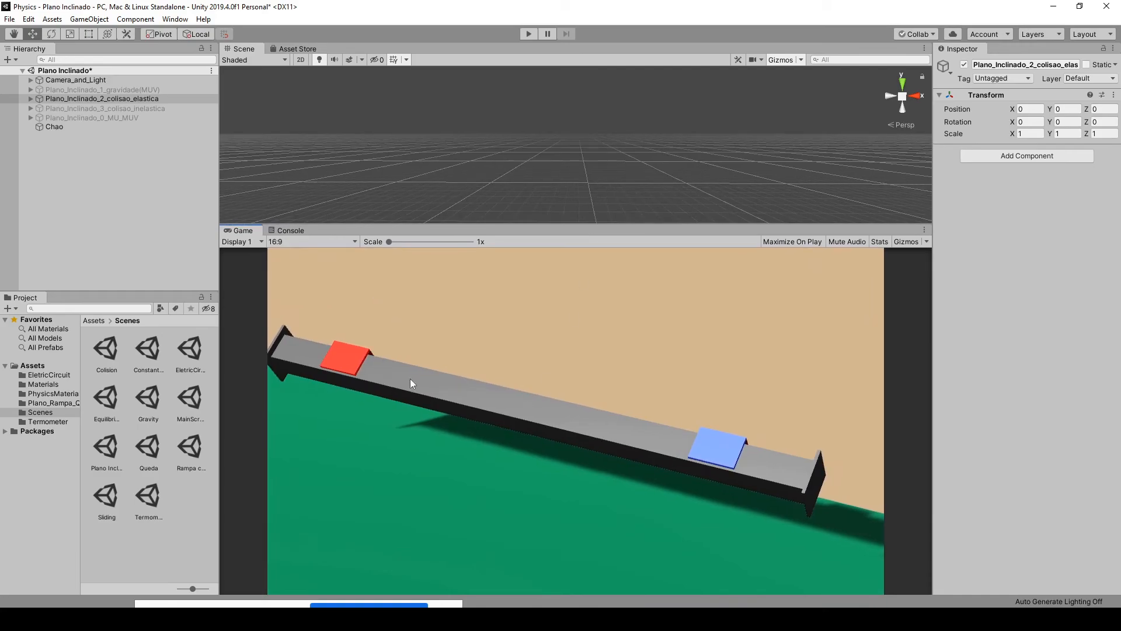
pyautogui.moveTo(571, 225); pyautogui.dragTo(577, 194)
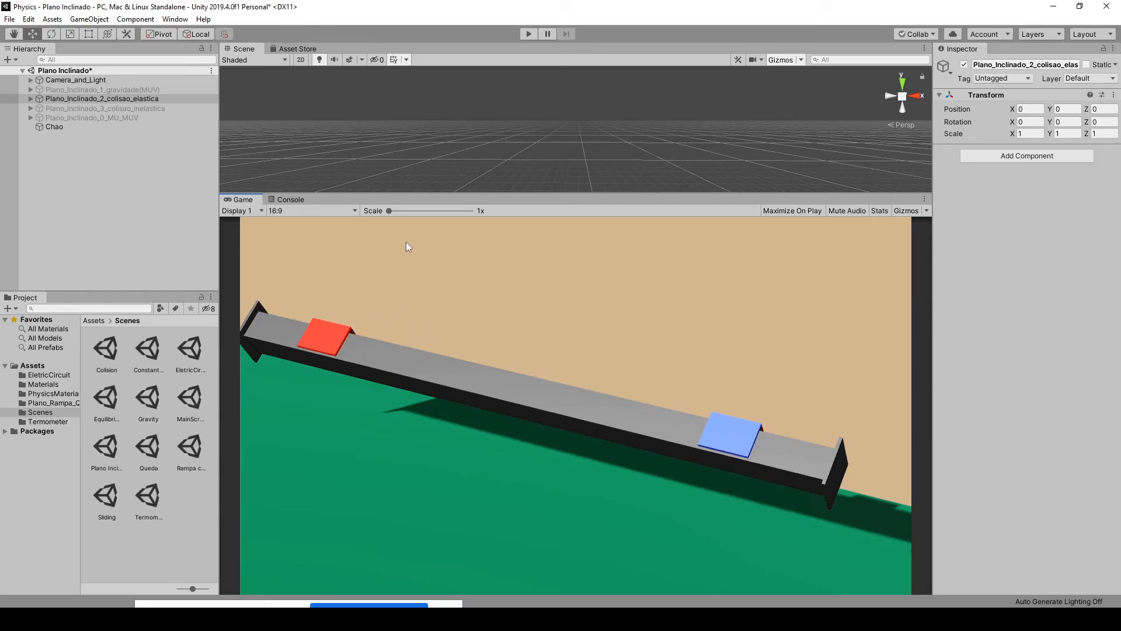
pyautogui.click(528, 34)
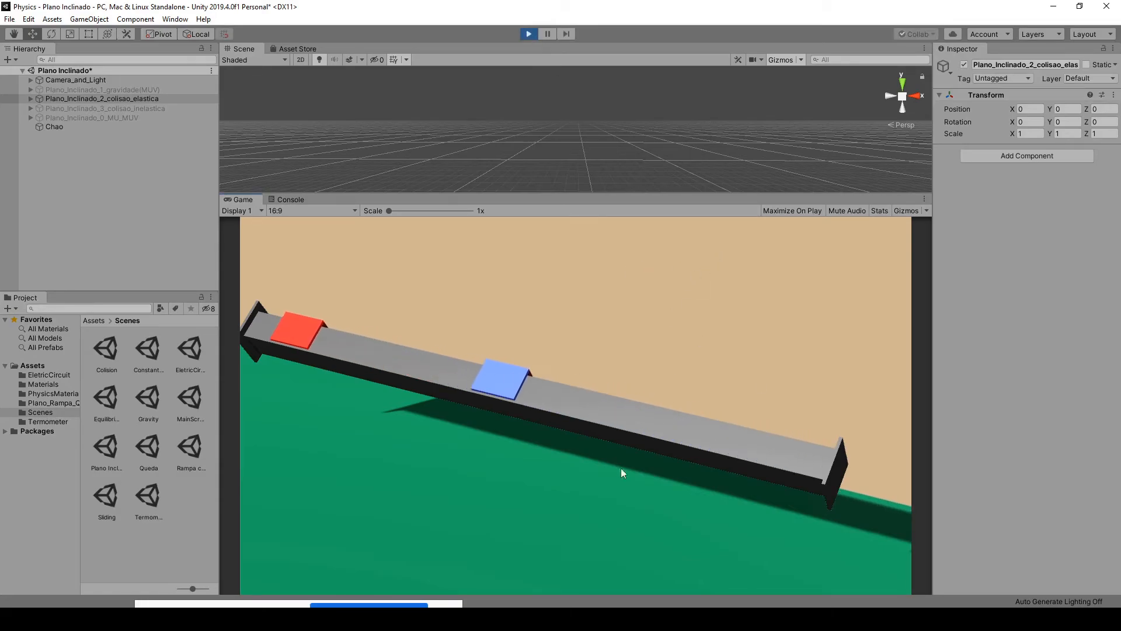
pyautogui.click(527, 34)
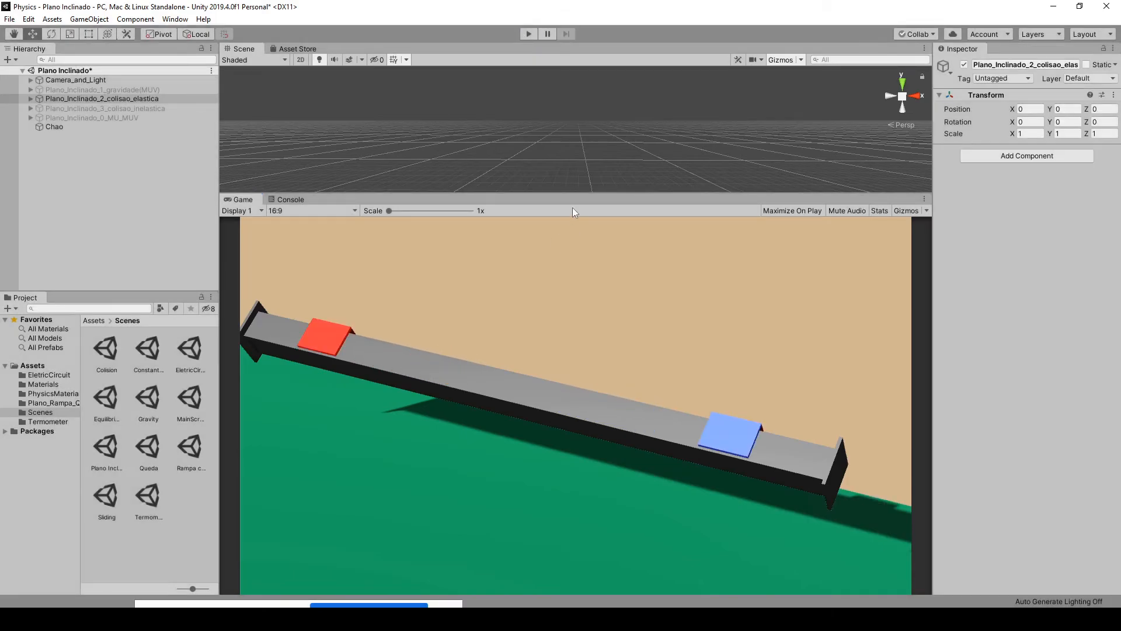
# Step: Enlarge the Scene view, frame Plano_Inclinado_2_colisao_elastica and examine the Rigidbody settings of the red cart, Carro2_Plano_Inclinado
pyautogui.moveTo(584, 193); pyautogui.dragTo(580, 298)
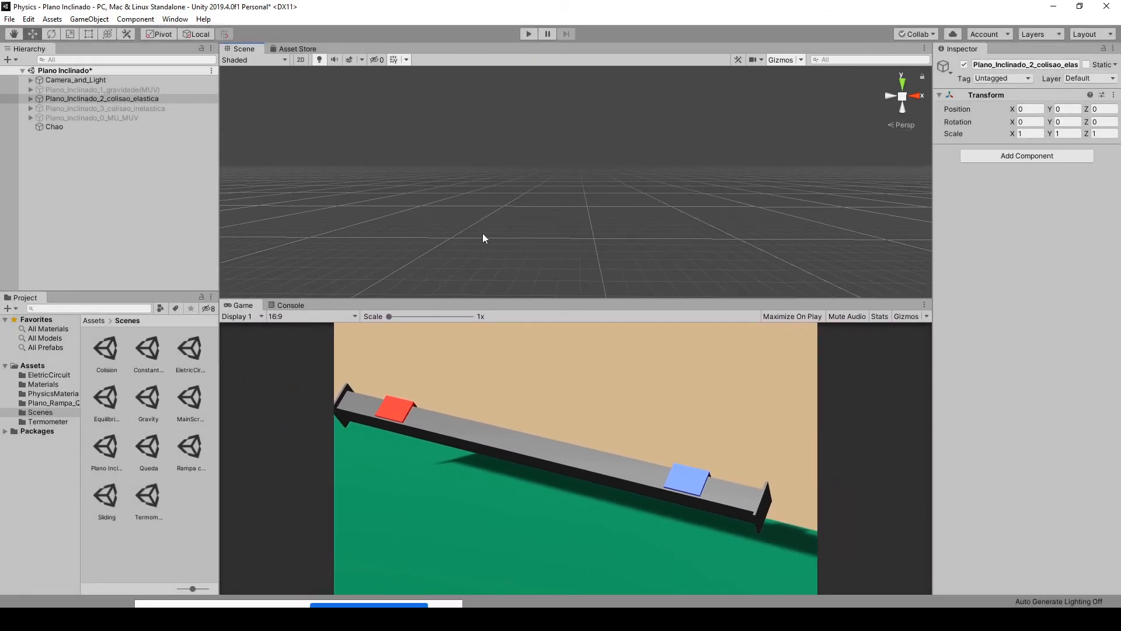
pyautogui.doubleClick(94, 98)
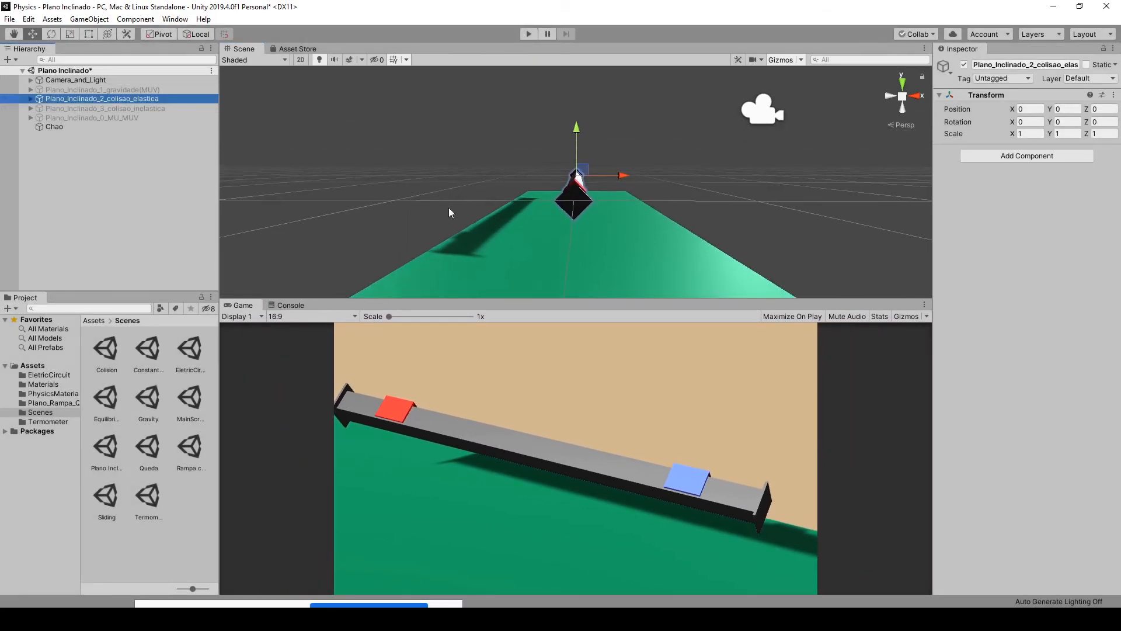
pyautogui.moveTo(762, 216); pyautogui.dragTo(651, 245, button='right')
pyautogui.moveTo(771, 213); pyautogui.dragTo(670, 223, button='middle')
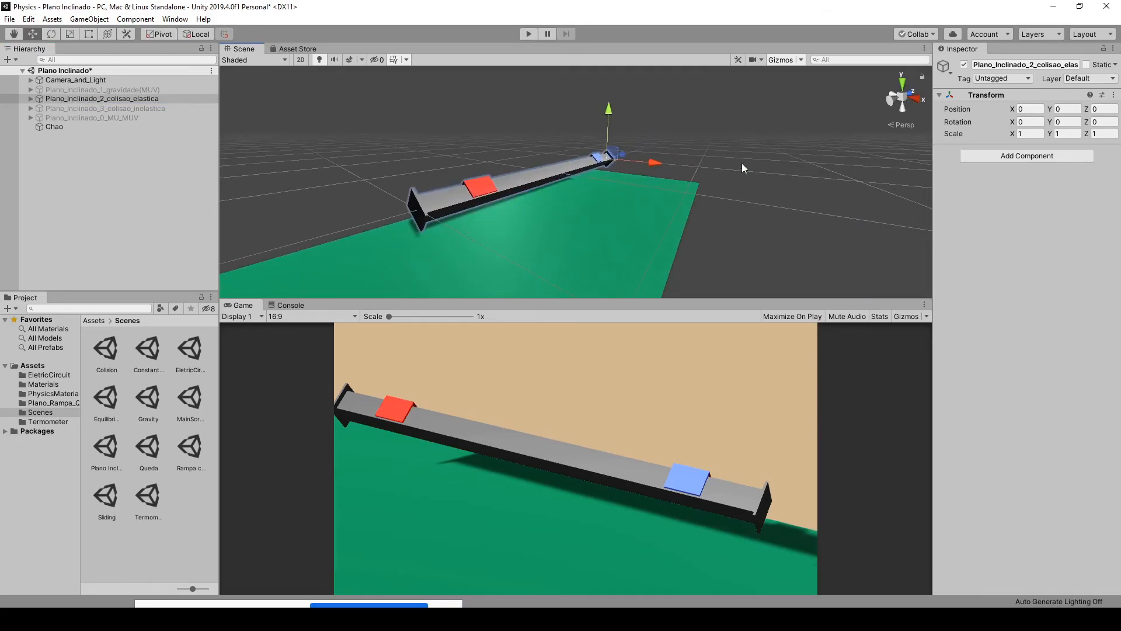
pyautogui.moveTo(742, 163); pyautogui.dragTo(773, 220, button='right')
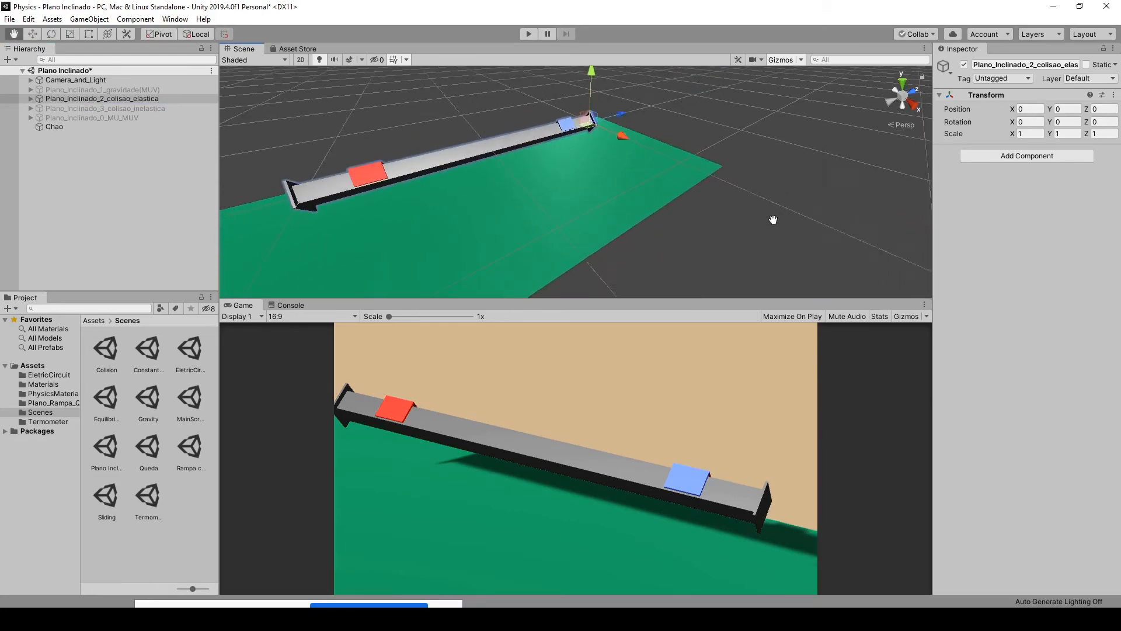
pyautogui.click(360, 178)
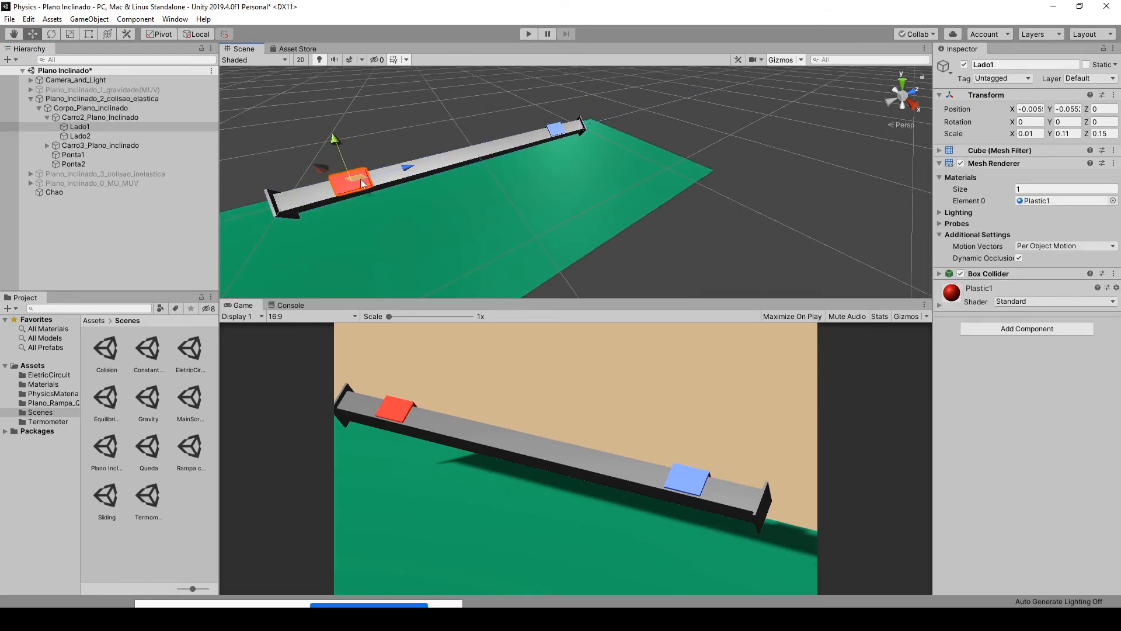
pyautogui.click(85, 117)
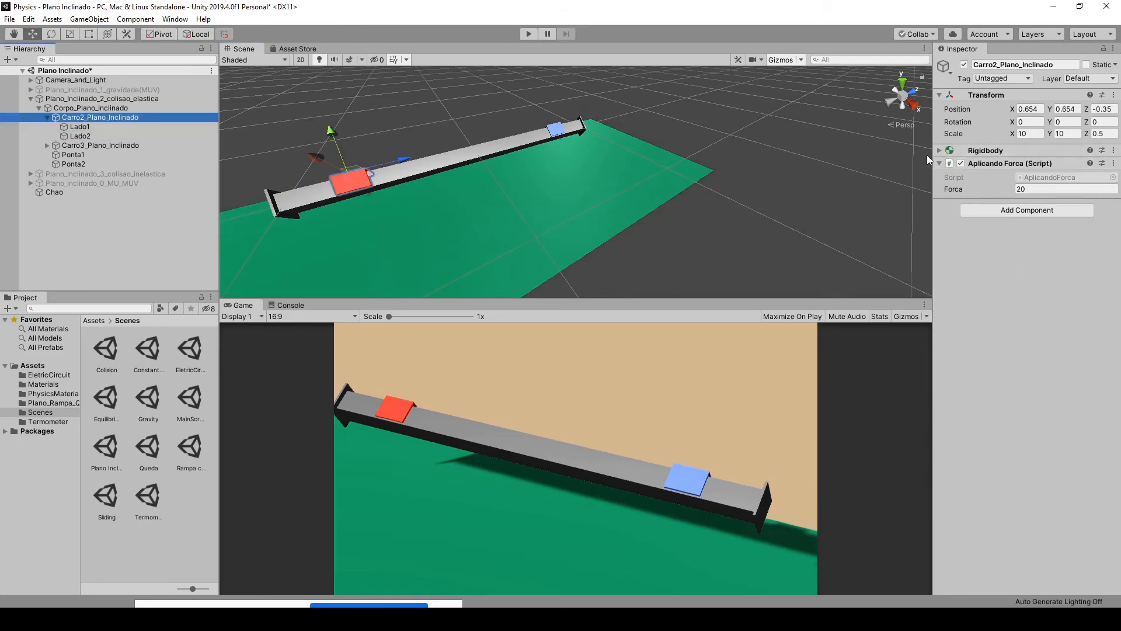
pyautogui.click(1028, 151)
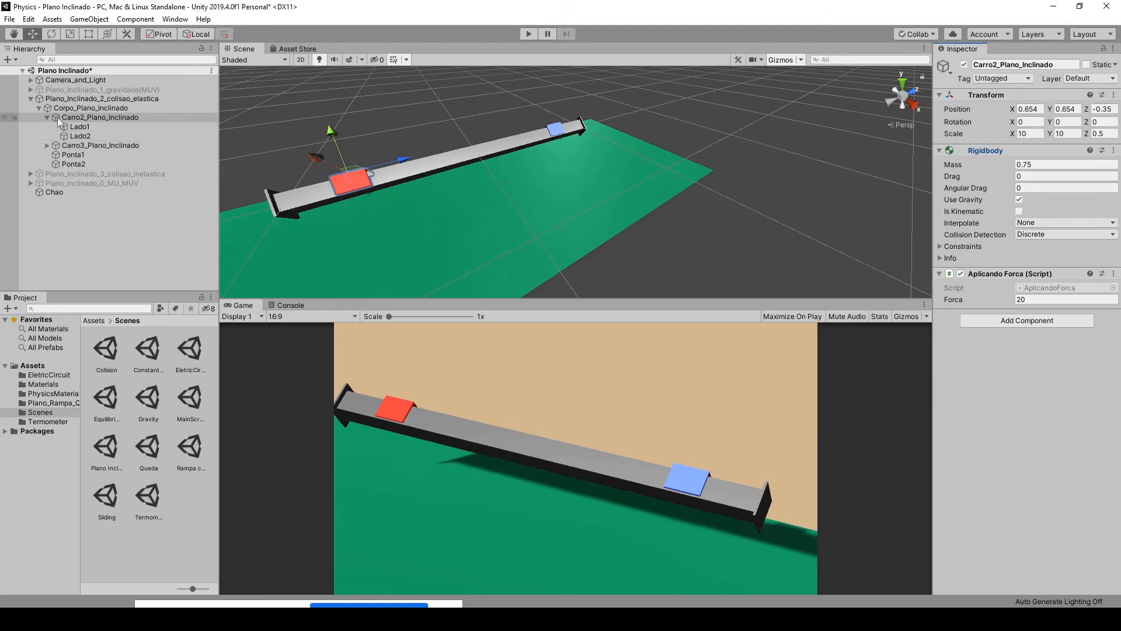
# Step: Set the Rigidbody mass of Carro3_Plano_Inclinado and Carro2_Plano_Inclinado to 0.5 each
pyautogui.click(79, 146)
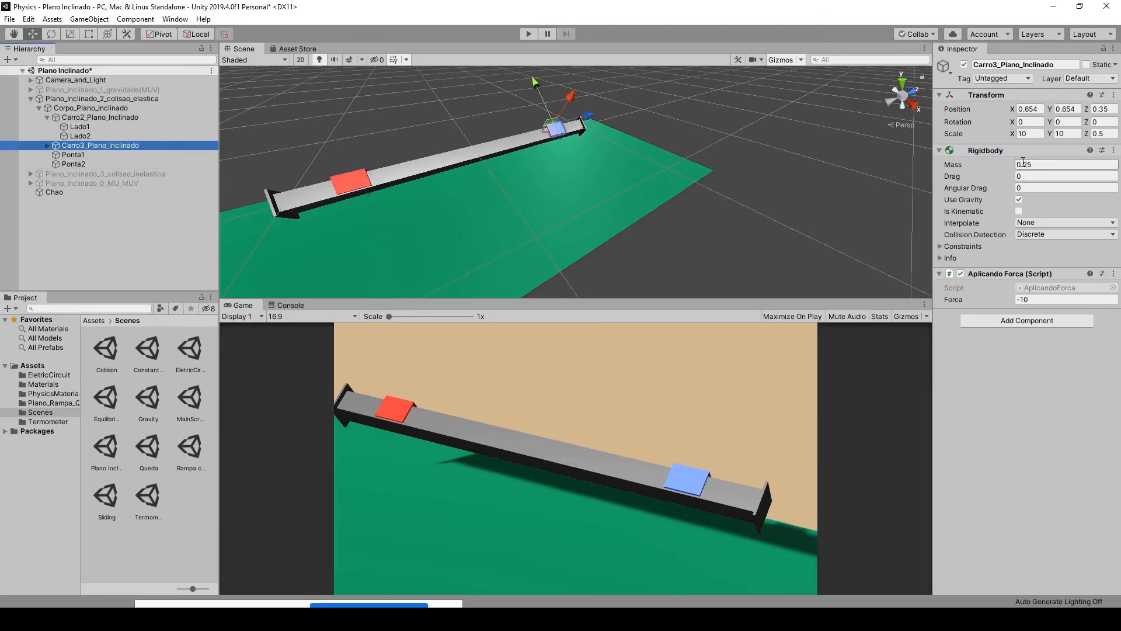
pyautogui.click(1032, 164)
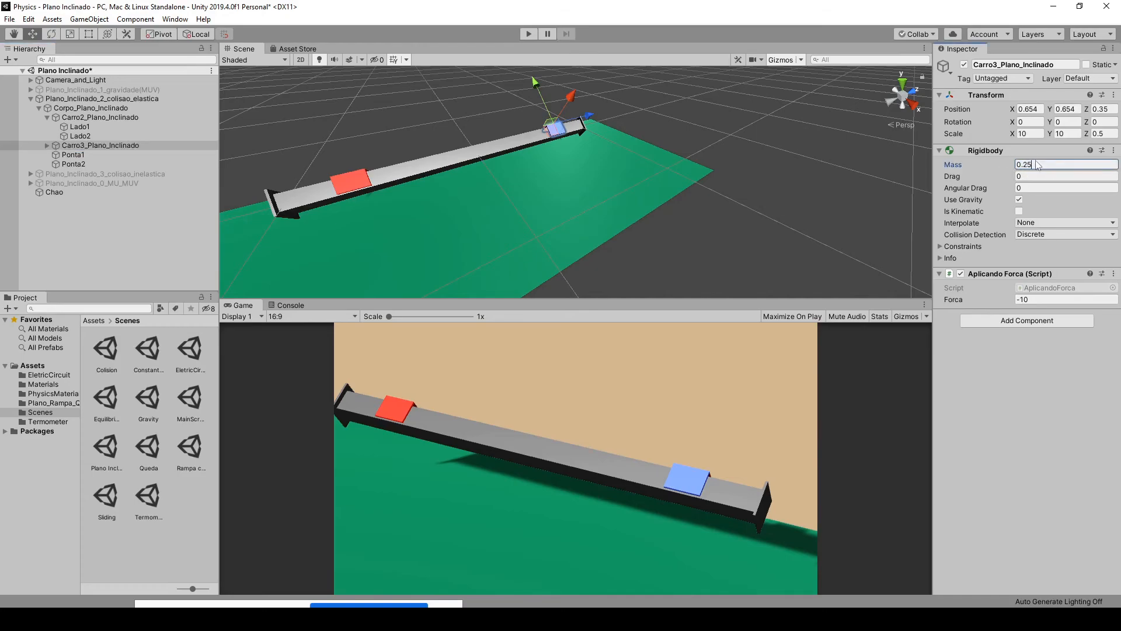
pyautogui.click(1006, 164)
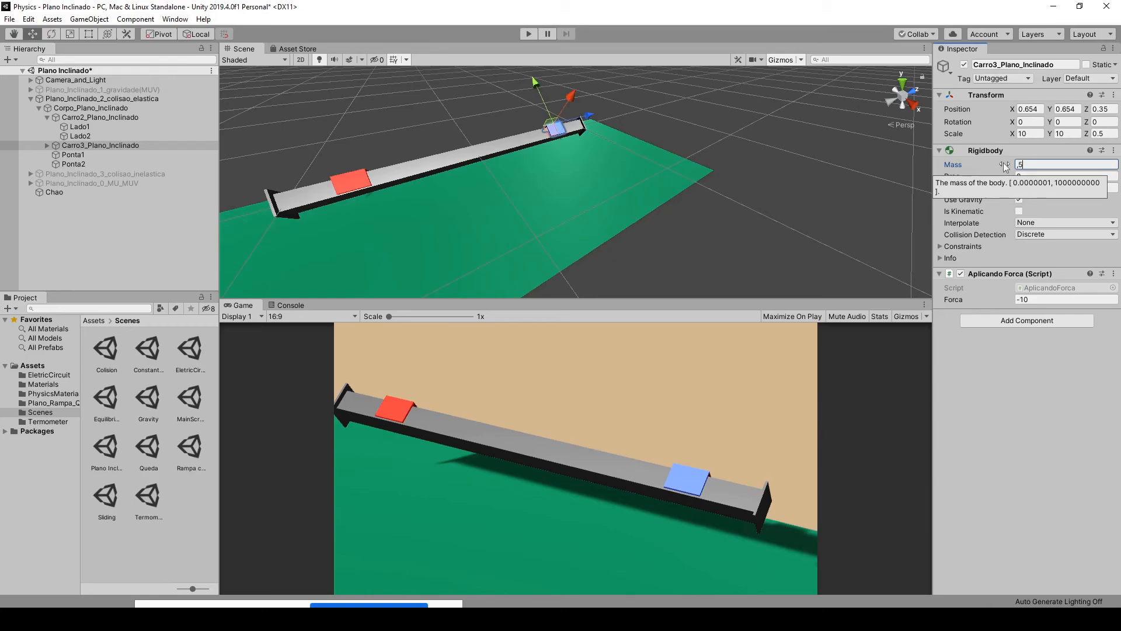
pyautogui.click(112, 117)
pyautogui.click(1035, 166)
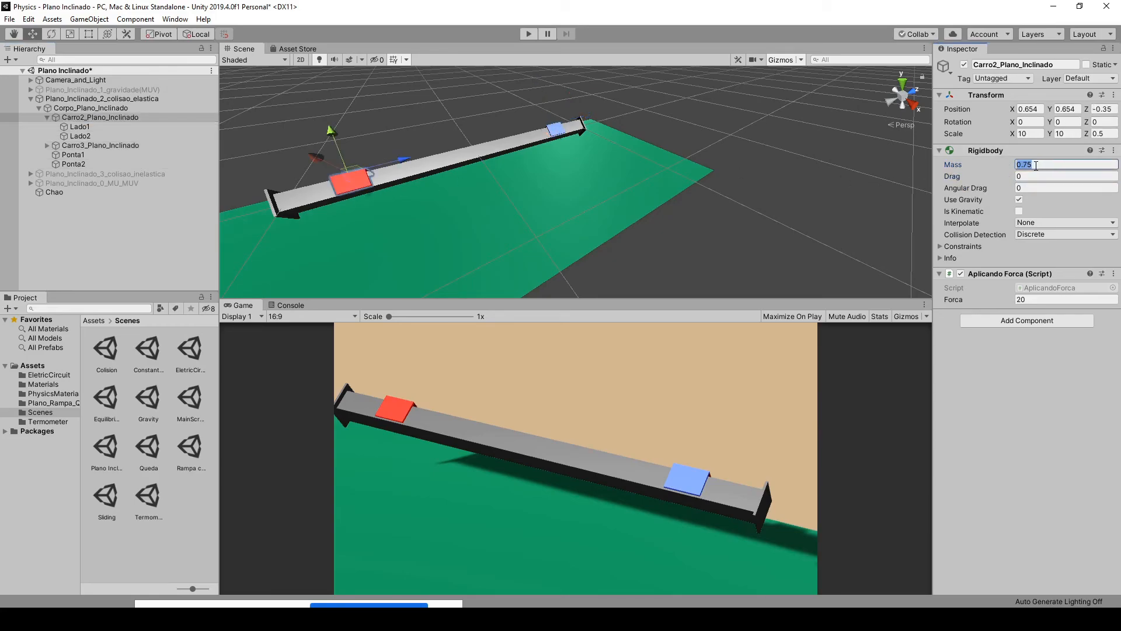
pyautogui.click(813, 220)
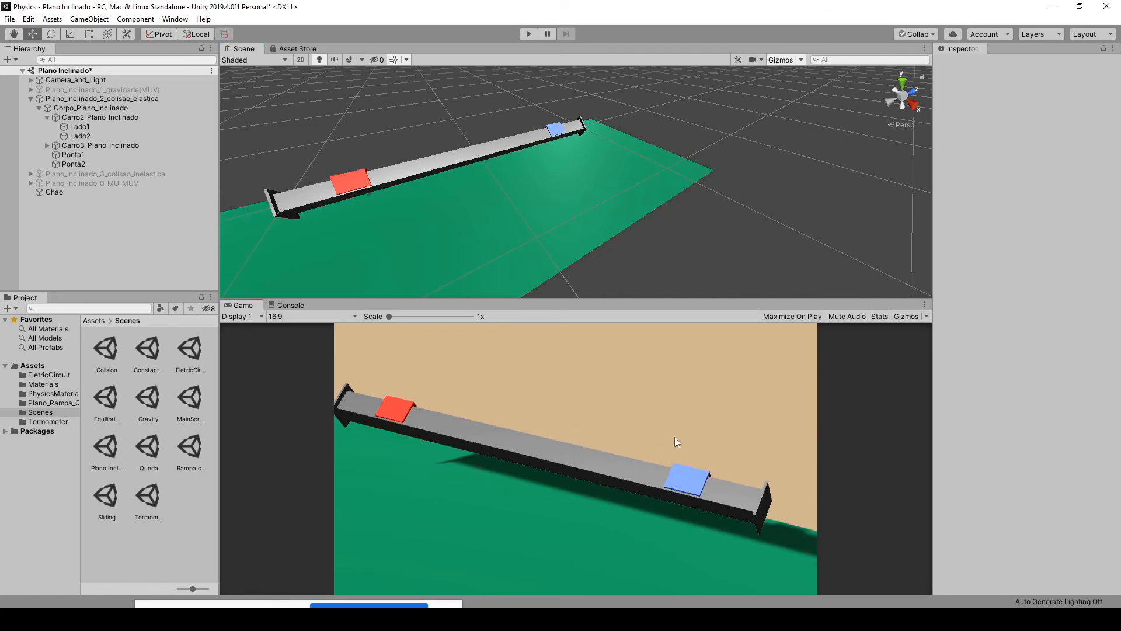
# Step: View the ramp from the side in the Scene view, run the collision with the new masses, and stop it
pyautogui.keyDown('alt'); pyautogui.moveTo(646, 230); pyautogui.dragTo(506, 179); pyautogui.keyUp('alt')
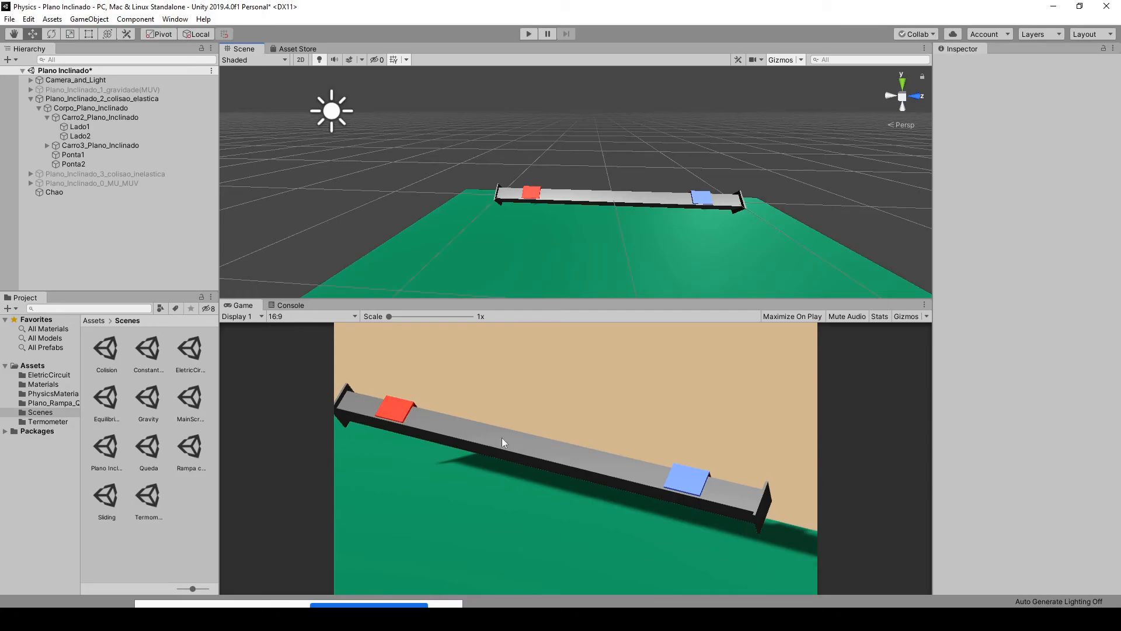
pyautogui.keyDown('alt'); pyautogui.moveTo(683, 256); pyautogui.dragTo(508, 216); pyautogui.keyUp('alt')
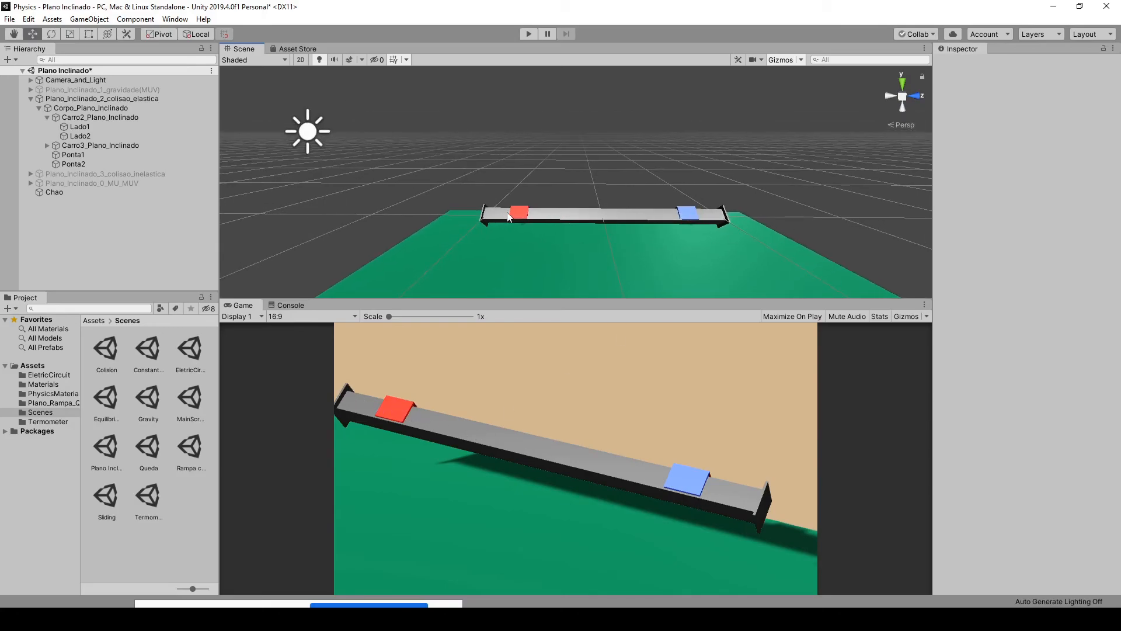
pyautogui.click(530, 33)
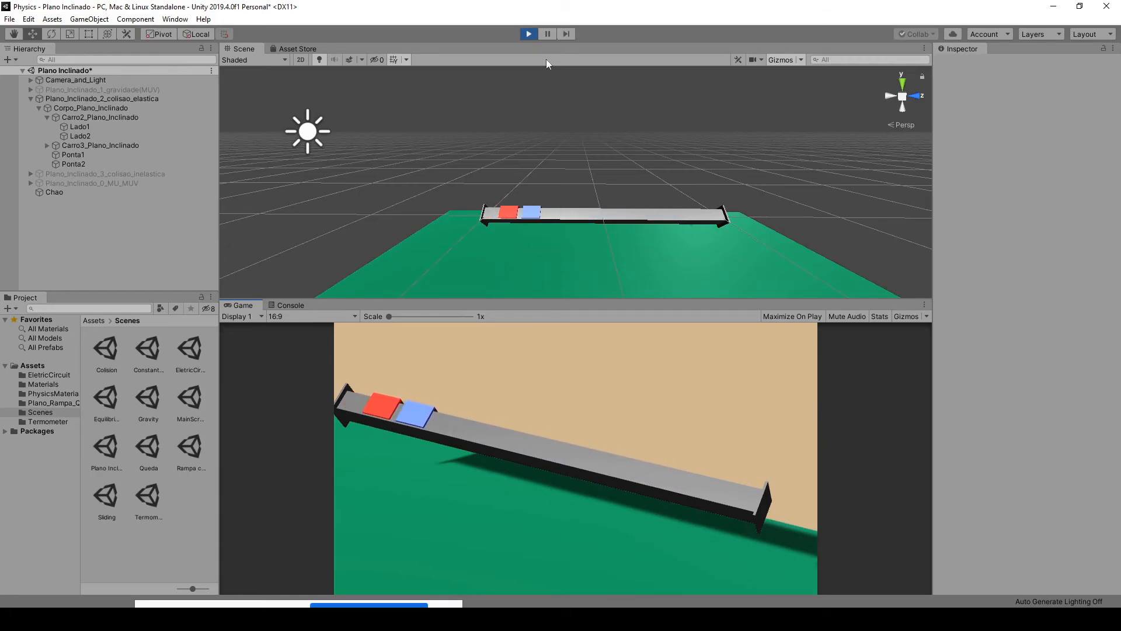
pyautogui.click(529, 34)
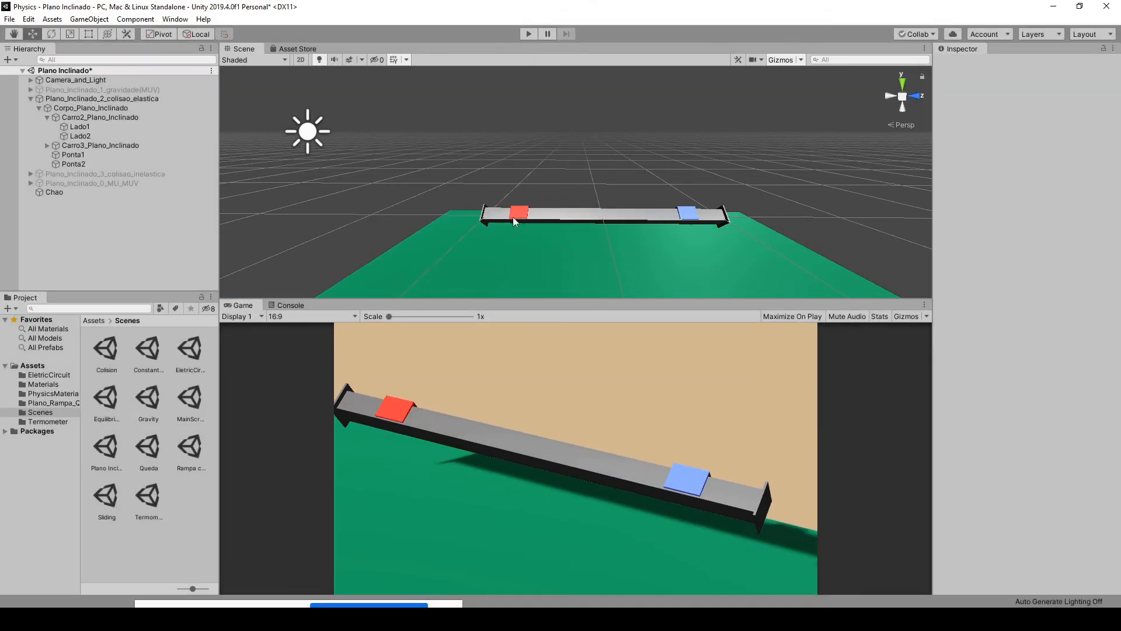
# Step: Compare the applied forces of both carts and set Forca of Carro2_Plano_Inclinado to 10
pyautogui.click(94, 117)
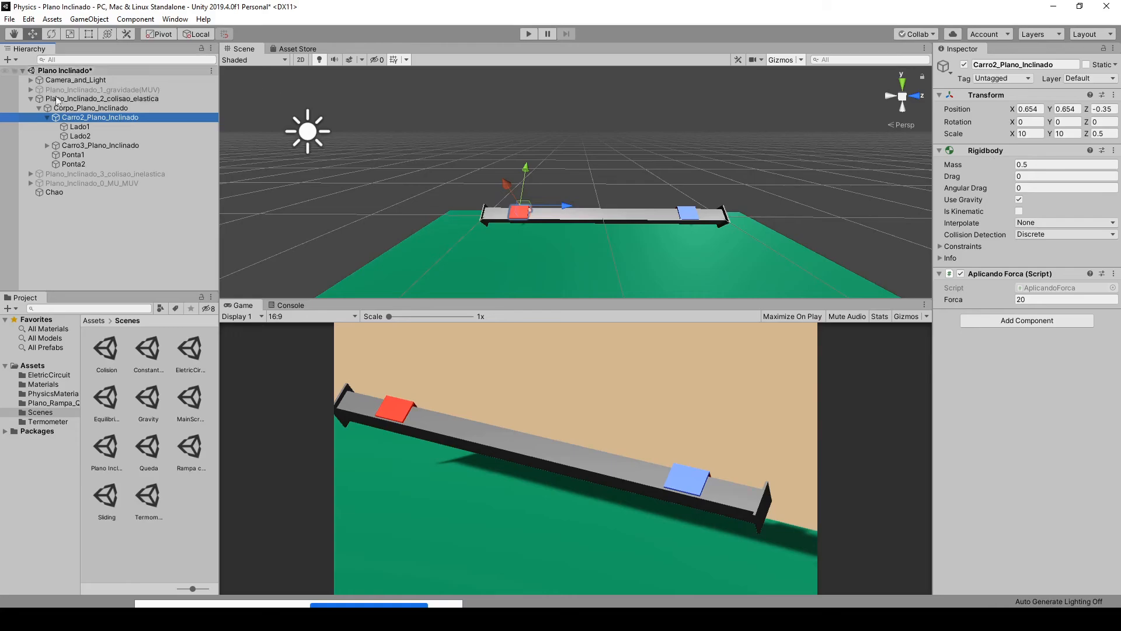
pyautogui.click(102, 146)
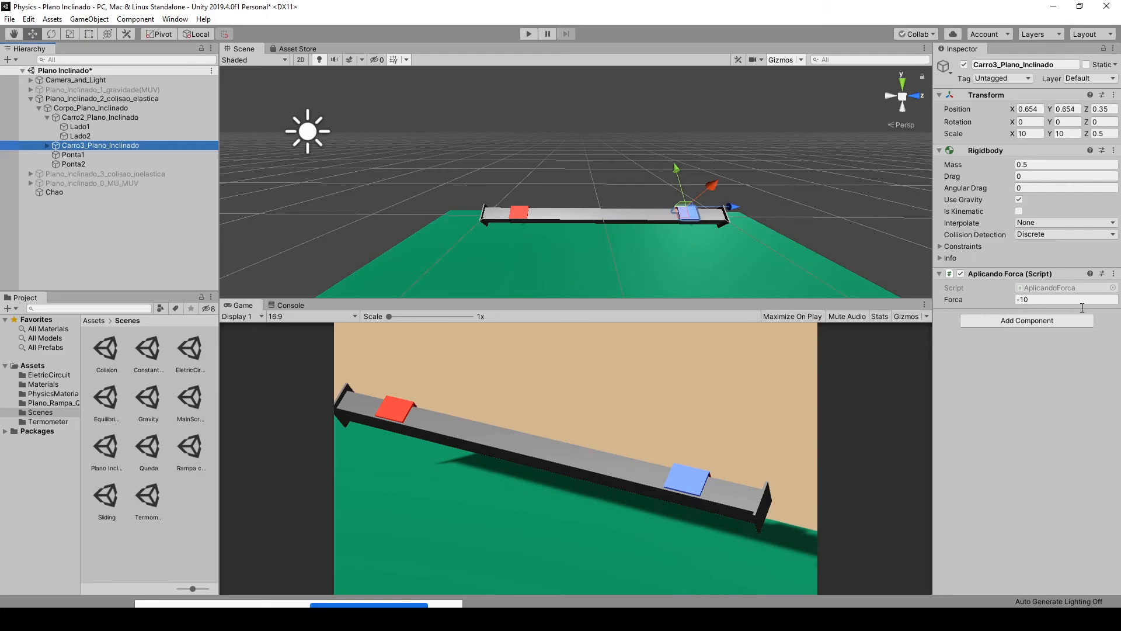
pyautogui.click(93, 116)
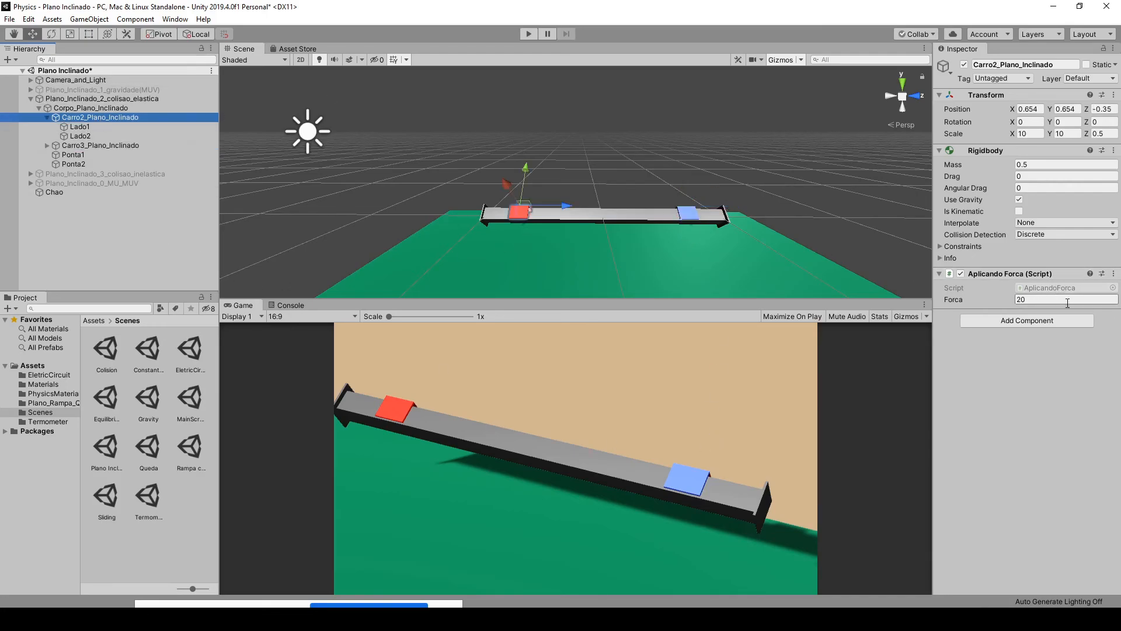
pyautogui.click(1029, 299)
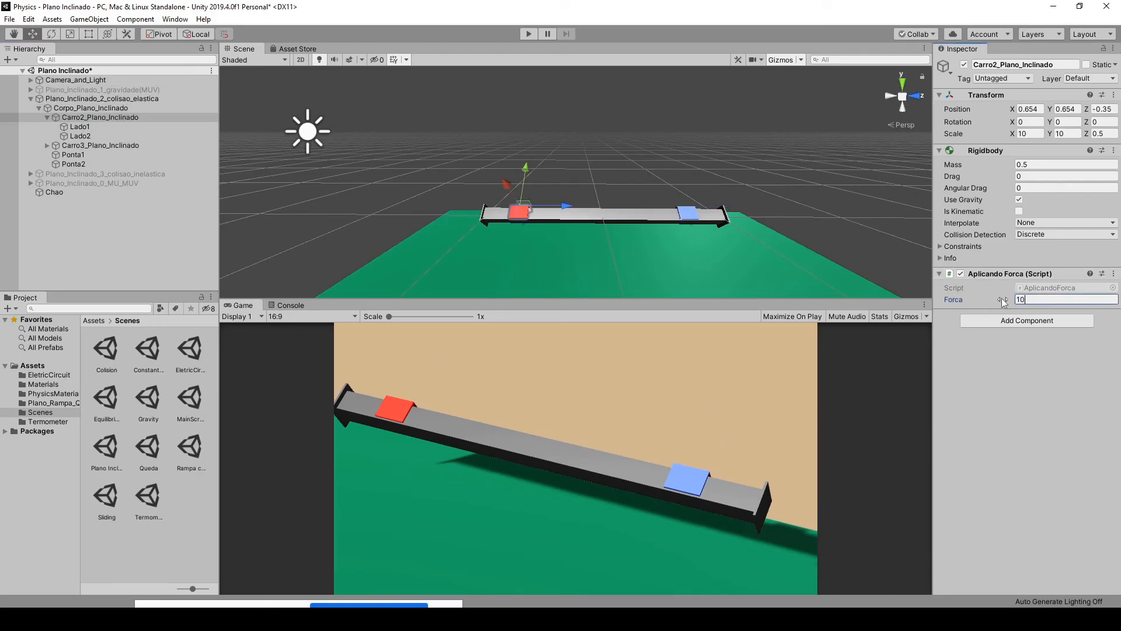
# Step: Apply a Forca of 10 to Carro2_Plano_Inclinado, run the elastic collision simulation, and stop it
pyautogui.write('10')
pyautogui.press('Return')
pyautogui.click(529, 34)
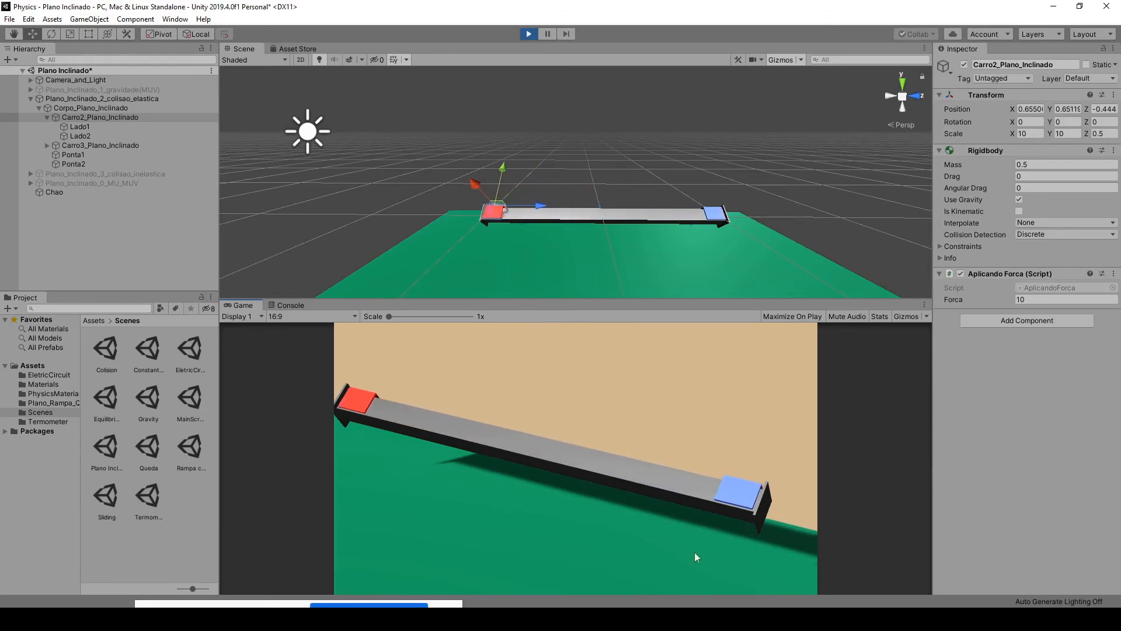
pyautogui.click(529, 33)
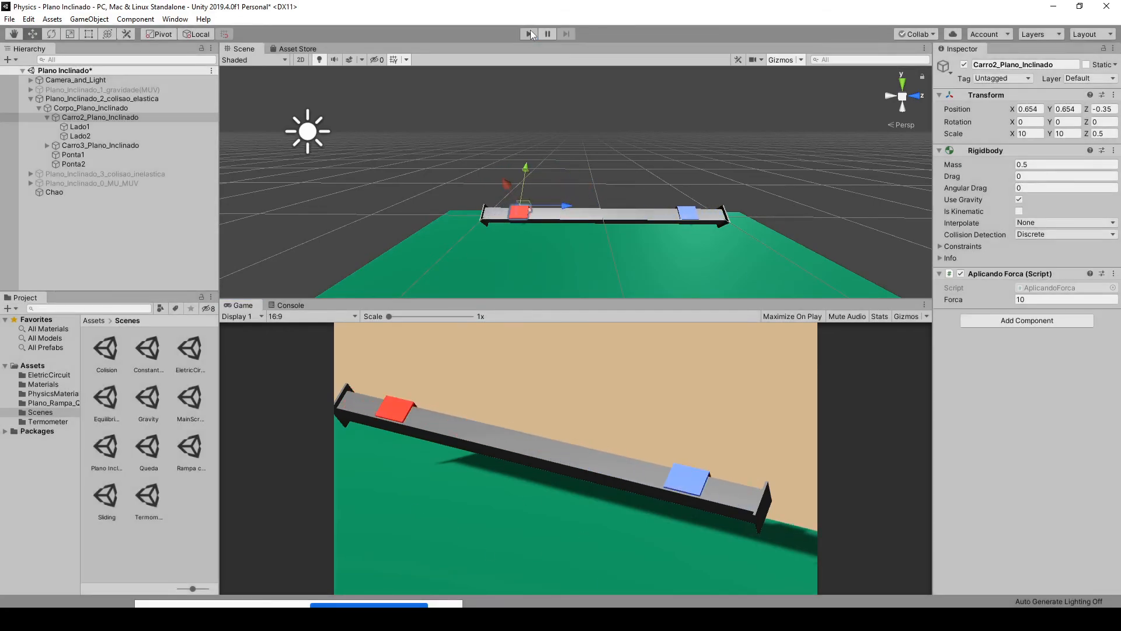
# Step: Set Forca to 20 on Carro2_Plano_Inclinado and -20 on Carro3_Plano_Inclinado, then run and stop the collision
pyautogui.write('20')
pyautogui.click(97, 145)
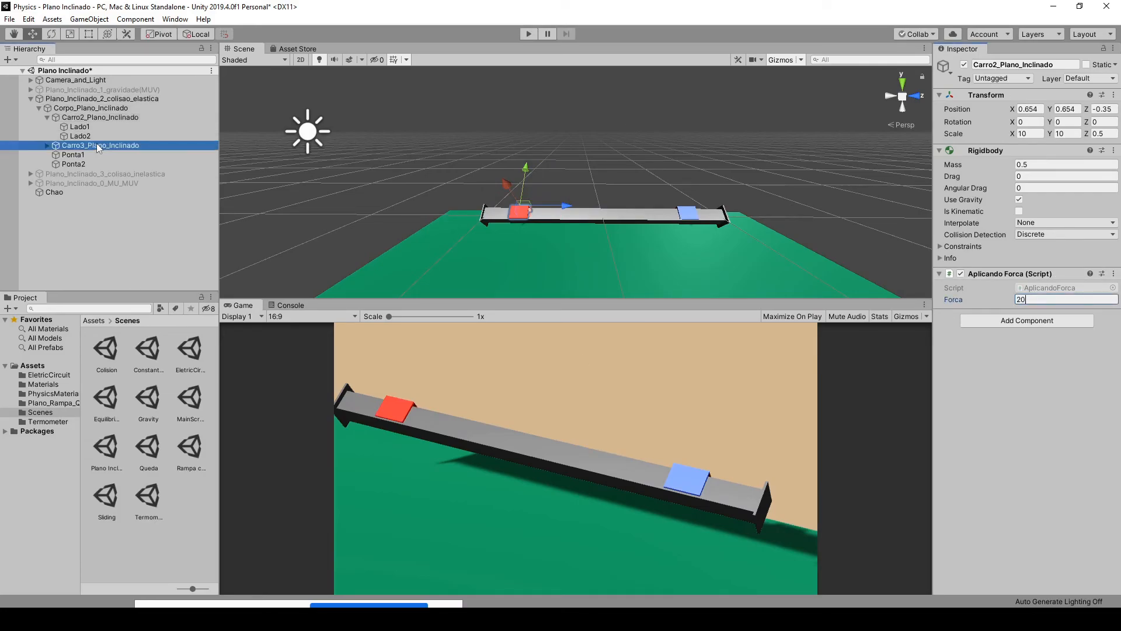
pyautogui.click(1035, 300)
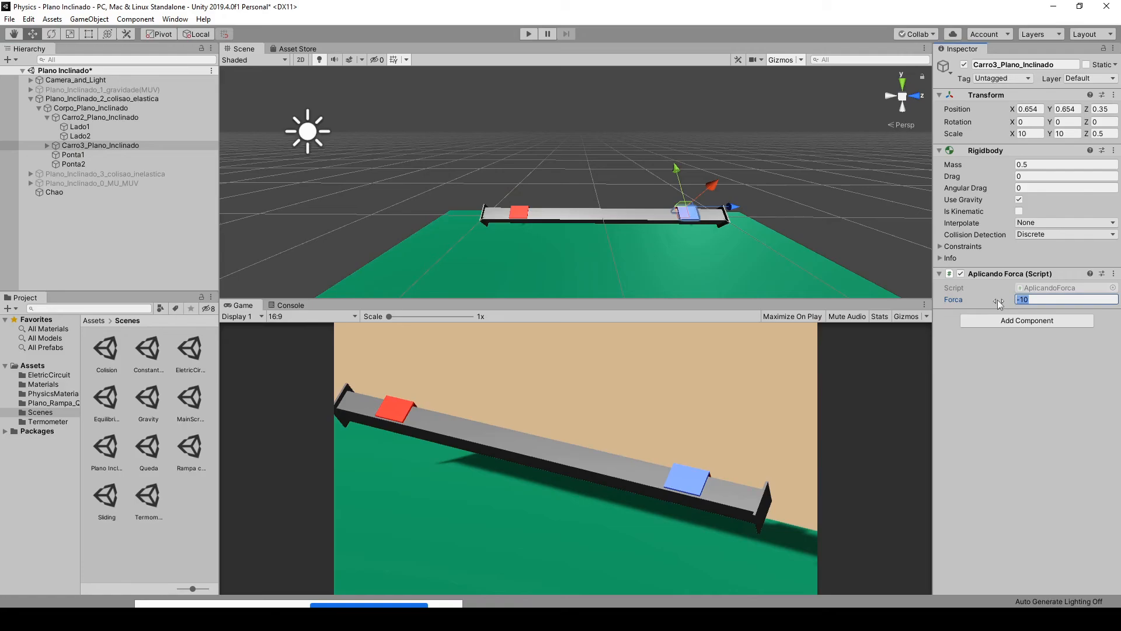
pyautogui.click(882, 388)
pyautogui.click(534, 34)
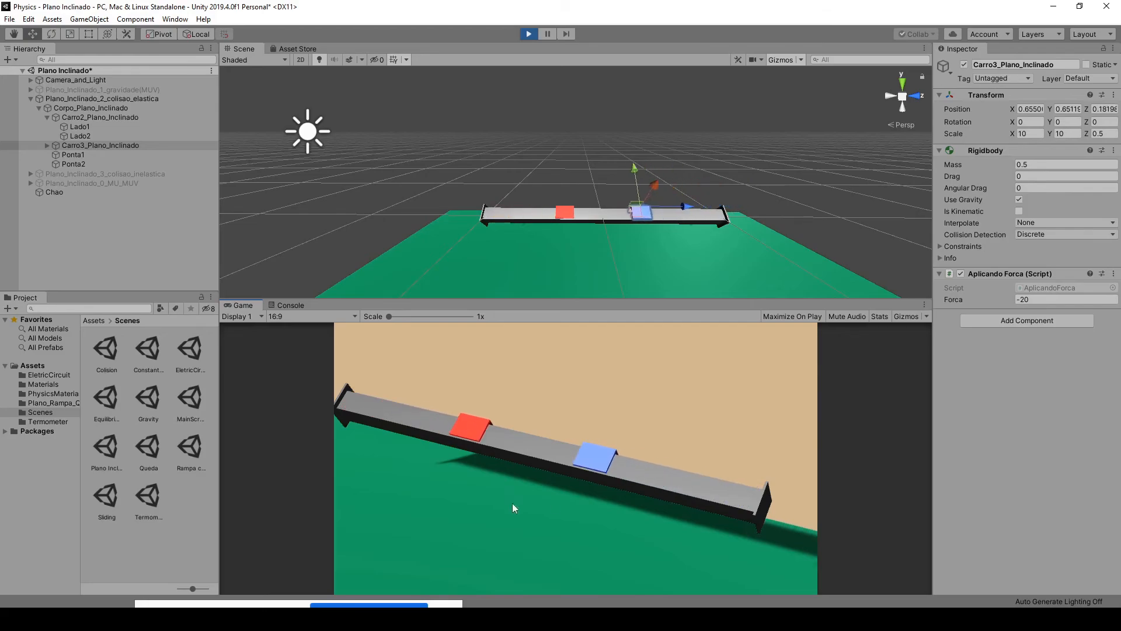
pyautogui.click(528, 34)
# Step: Set the Rigidbody mass of Carro2_Plano_Inclinado to 0.75, then run and stop the elastic collision
pyautogui.click(111, 117)
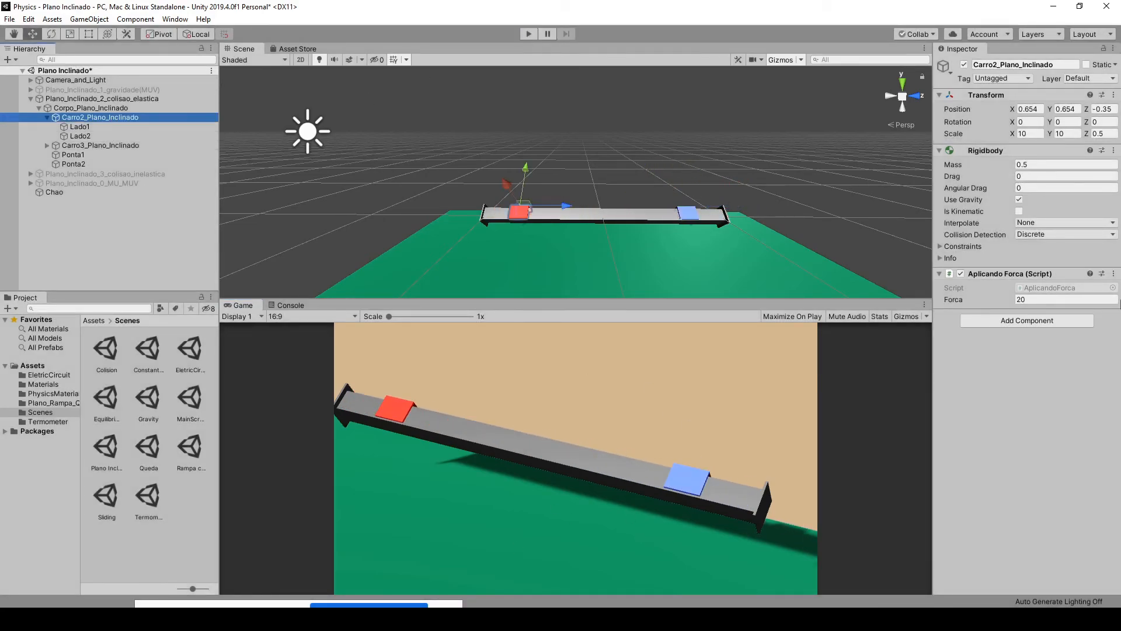
pyautogui.click(1031, 163)
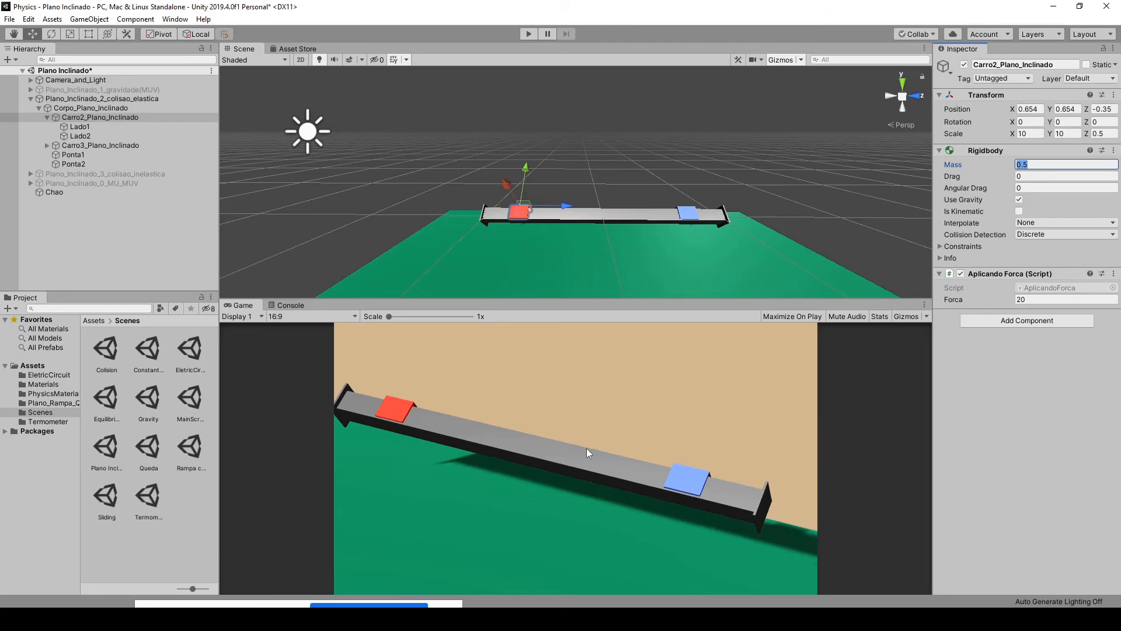
pyautogui.click(120, 117)
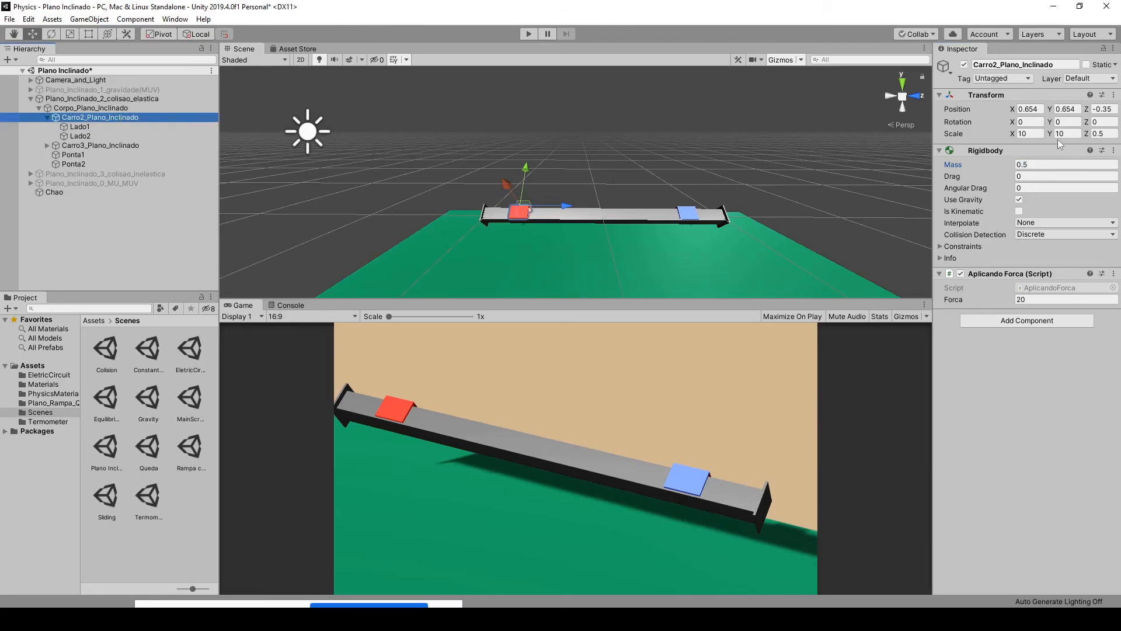
pyautogui.click(990, 164)
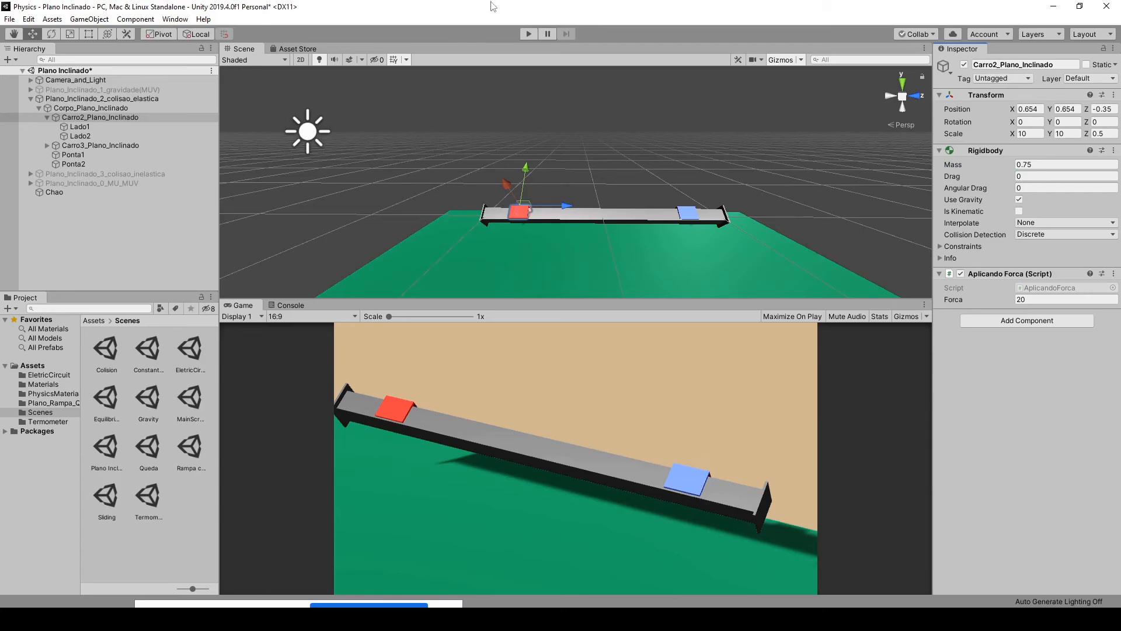
pyautogui.click(529, 34)
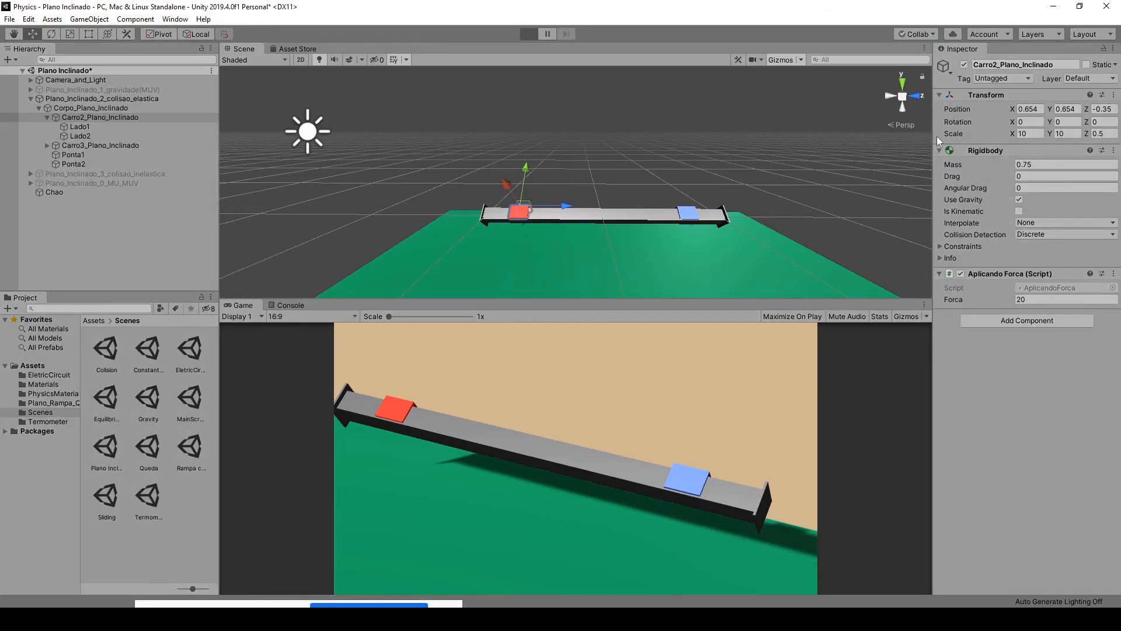
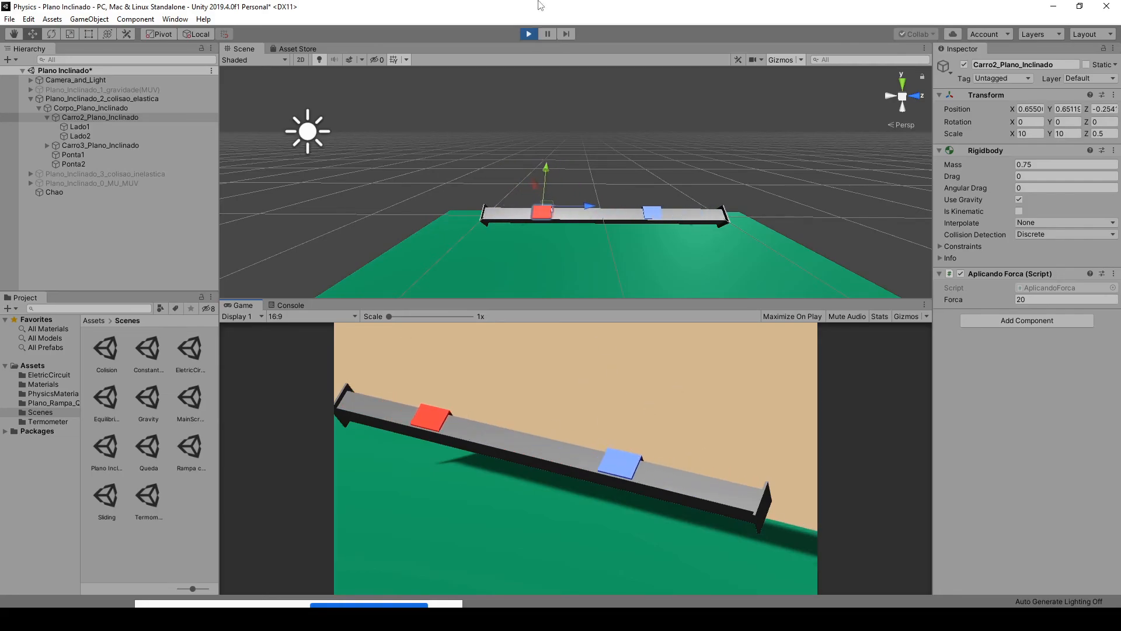
pyautogui.click(529, 34)
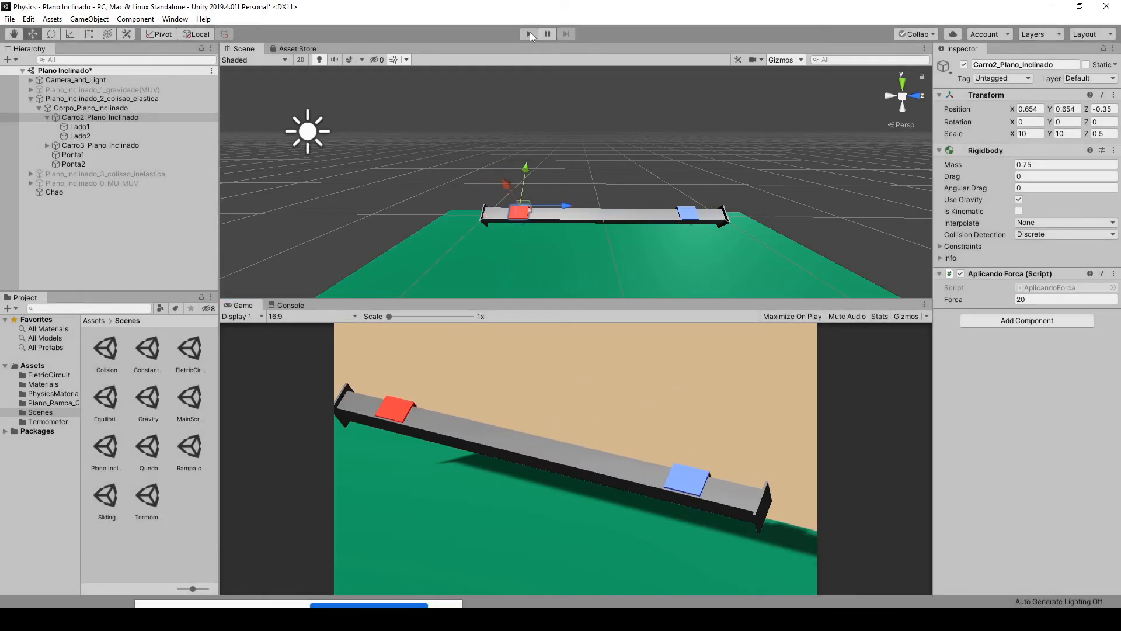
# Step: Swap the active ramp from Plano_Inclinado_2_colisao_elastica to Plano_Inclinado_3_colisao_inelastica, and run and stop its collision
pyautogui.click(31, 98)
pyautogui.click(88, 108)
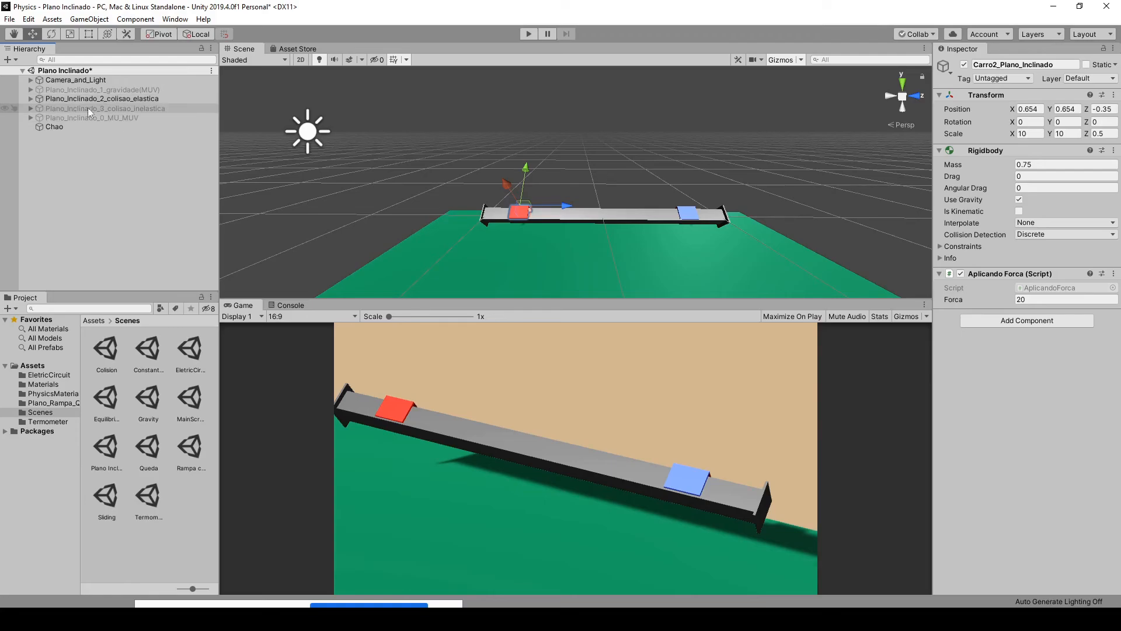
pyautogui.click(121, 100)
pyautogui.click(963, 64)
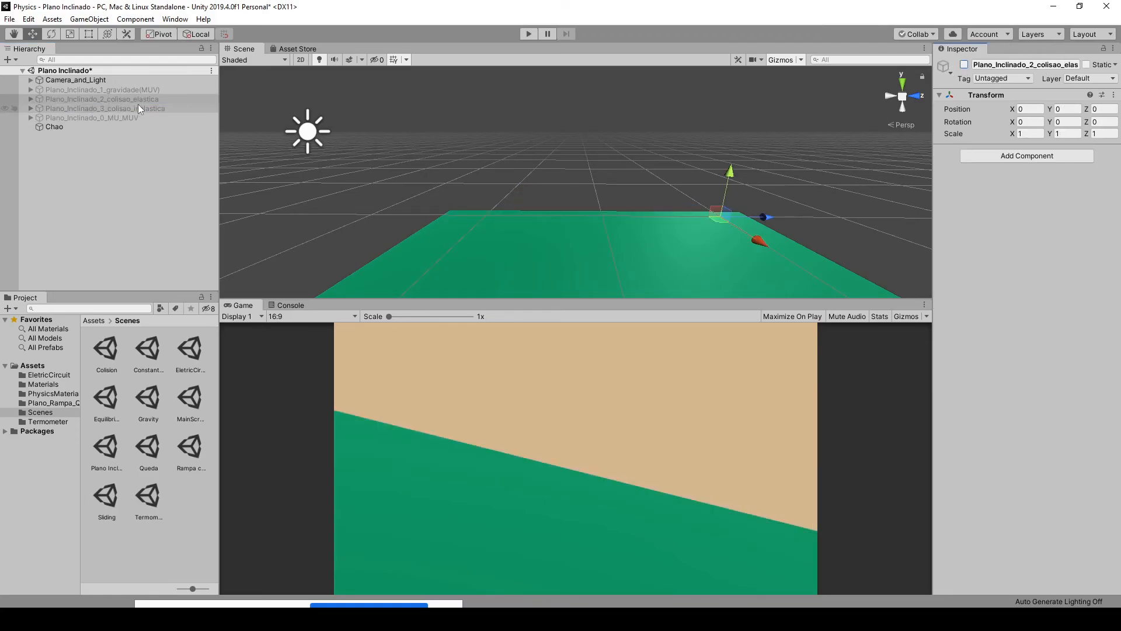
pyautogui.click(964, 65)
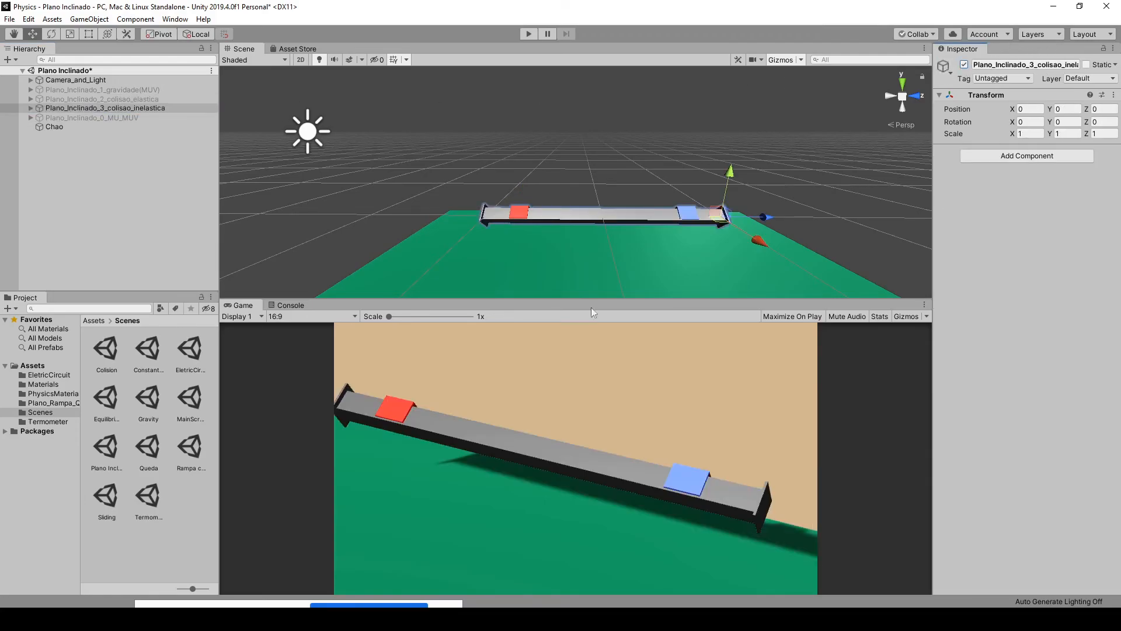
pyautogui.click(528, 34)
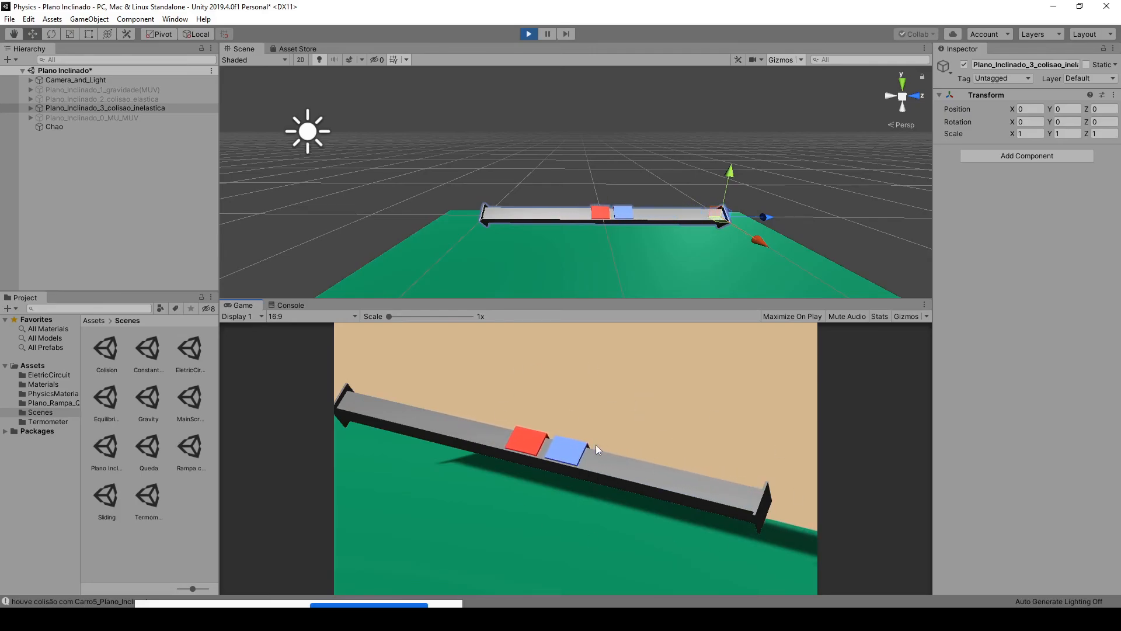
pyautogui.click(528, 34)
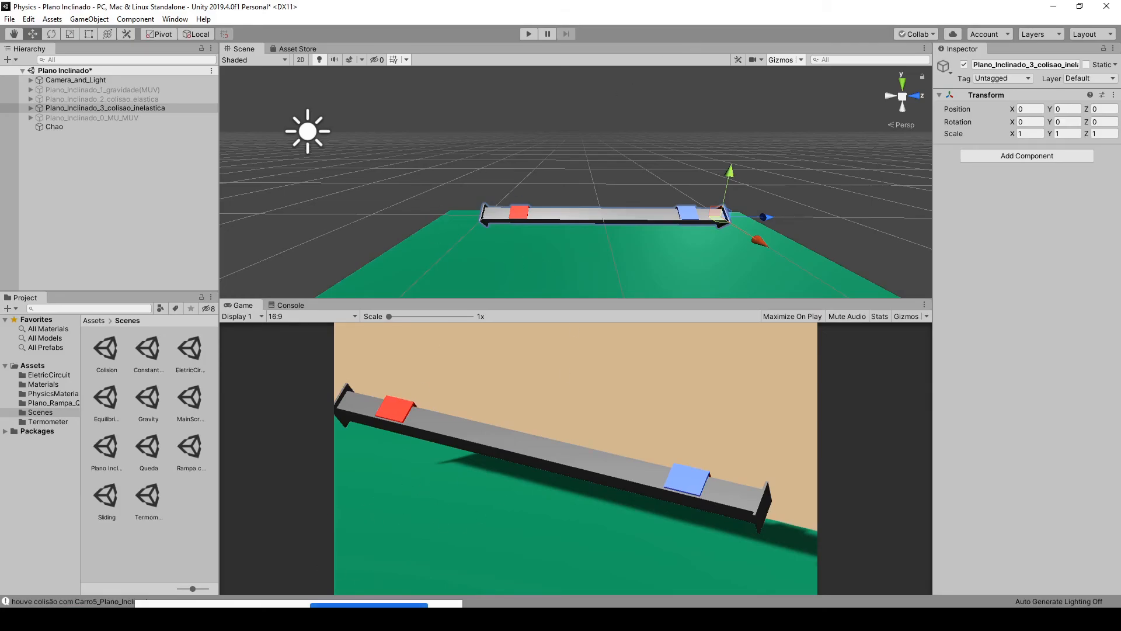
# Step: Switch to the Google Meet call to check the chat messages, and return to the Unity editor
pyautogui.click(72, 618)
pyautogui.click(64, 570)
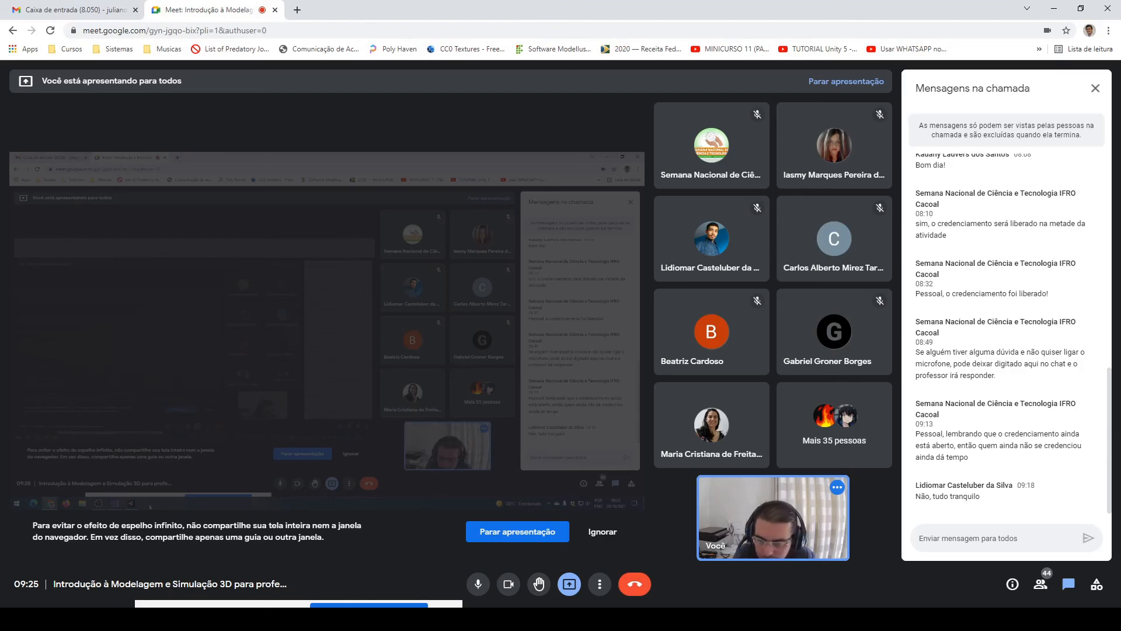
pyautogui.moveTo(201, 618)
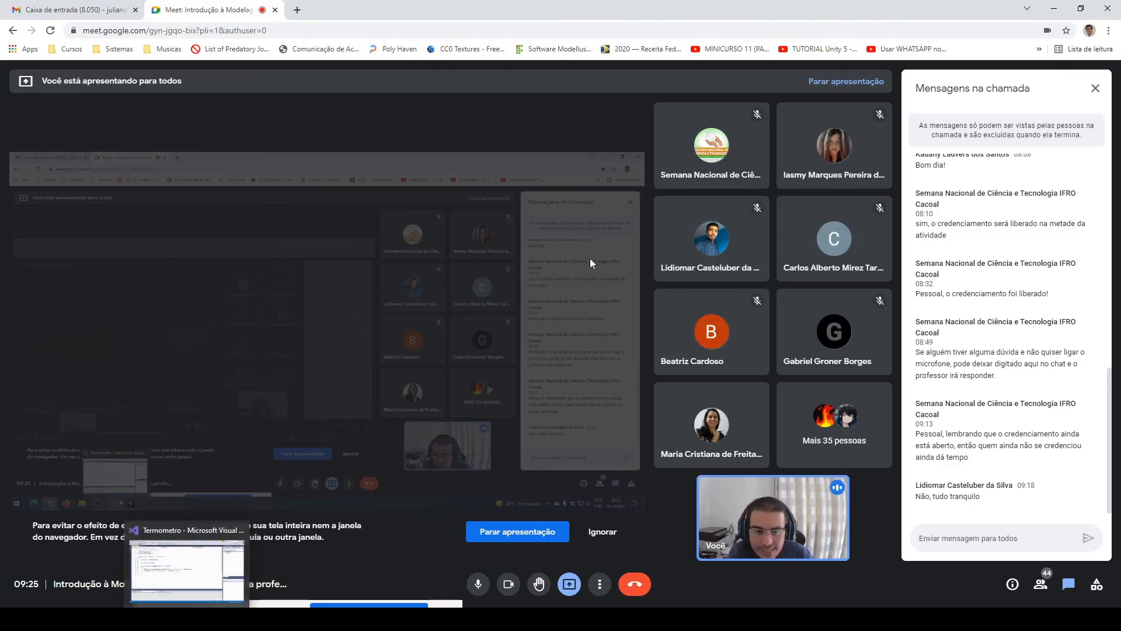
pyautogui.click(215, 619)
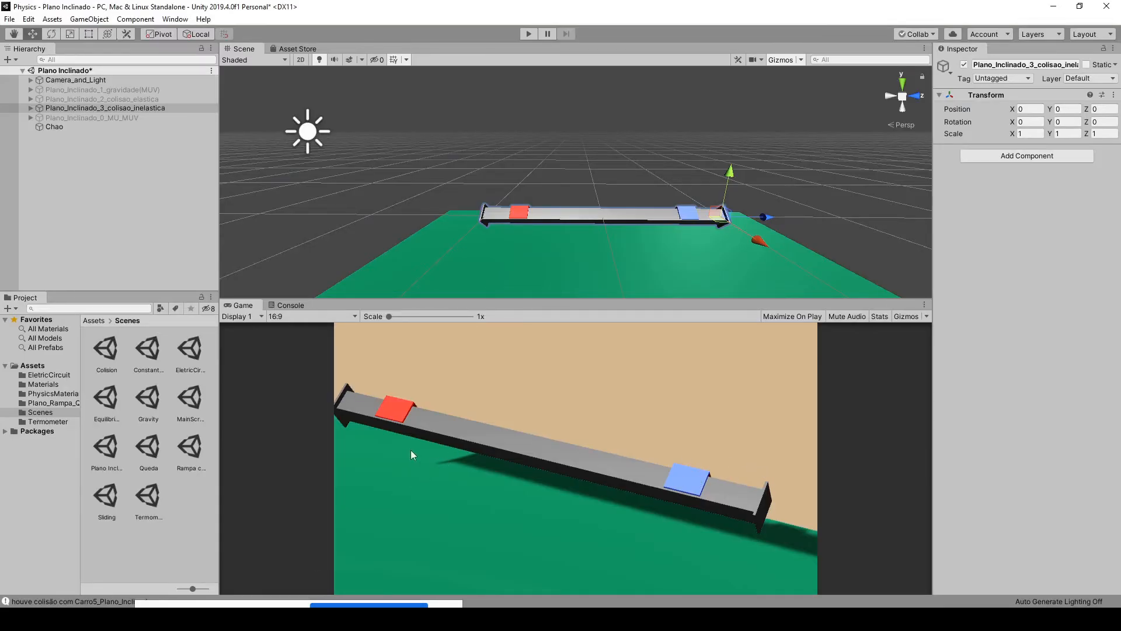
# Step: Run the inelastic collision of Plano_Inclinado_3_colisao_inelastica once more and stop it
pyautogui.click(105, 108)
pyautogui.hotkey('ctrl', 'p')
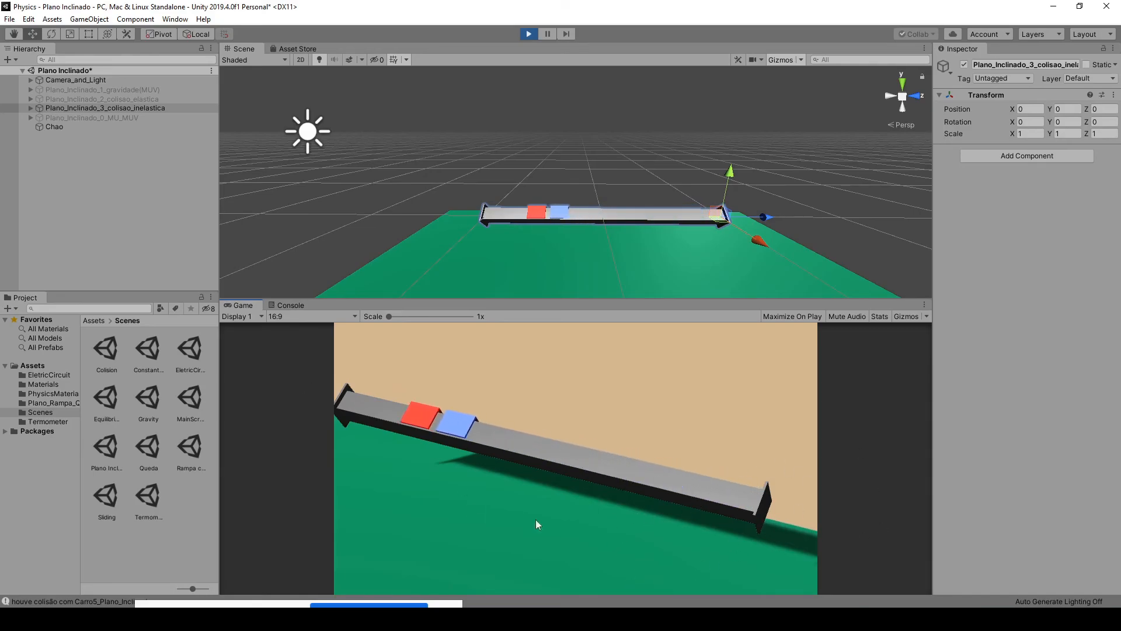
pyautogui.hotkey('ctrl', 'p')
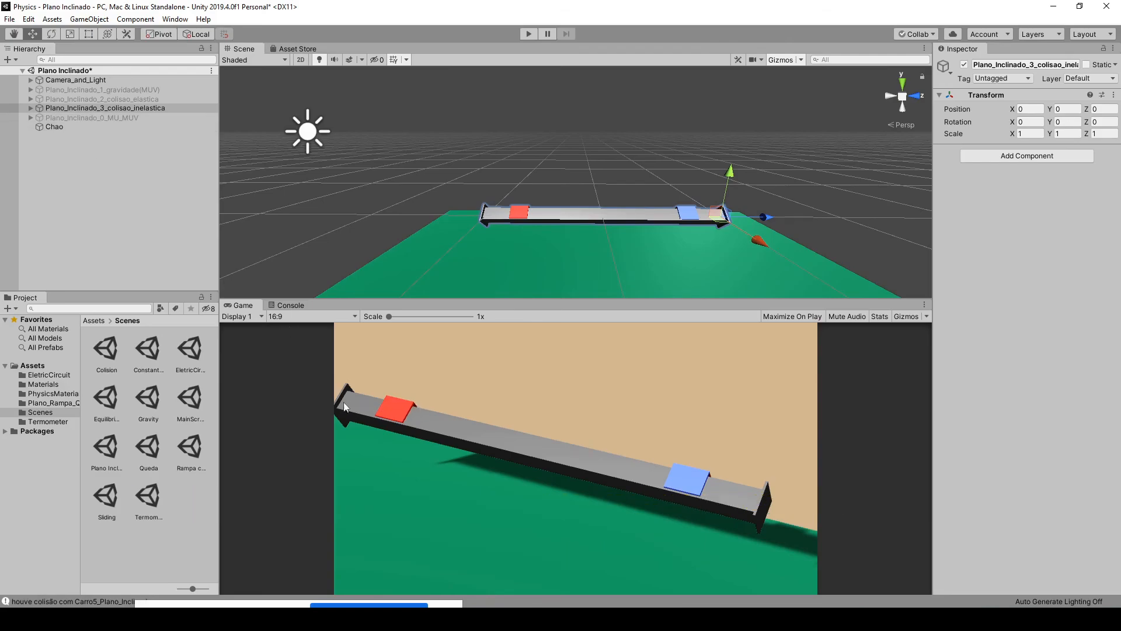
# Step: Expand Plano_Inclinado_3_colisao_inelastica and inspect the Box Collider settings of its Corpo_Plano_Inclinado
pyautogui.click(32, 108)
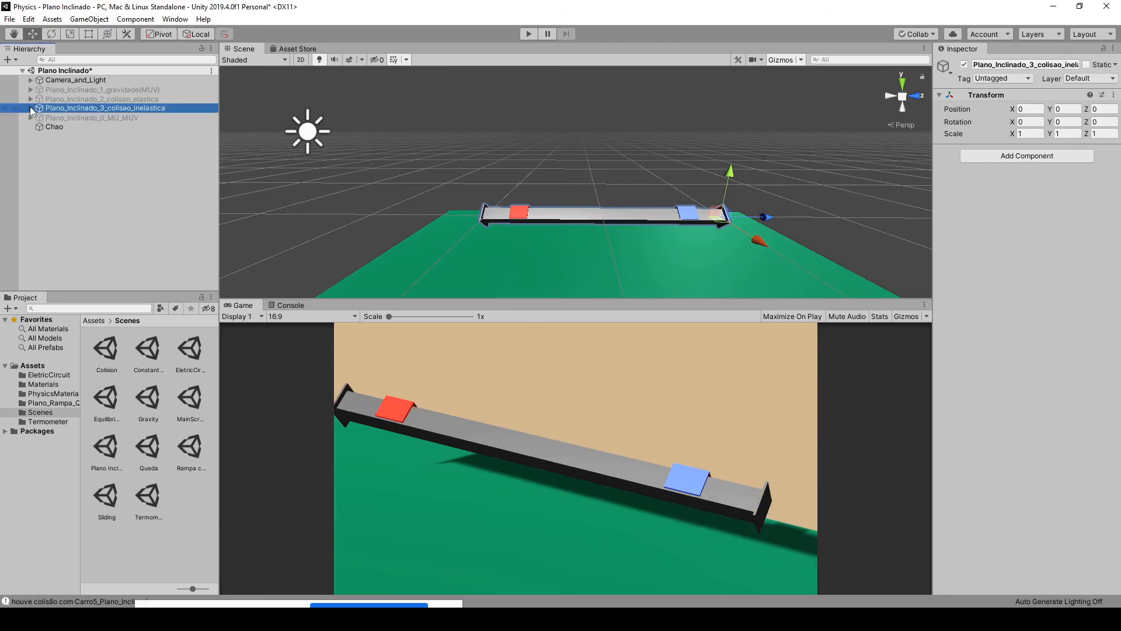
pyautogui.click(130, 108)
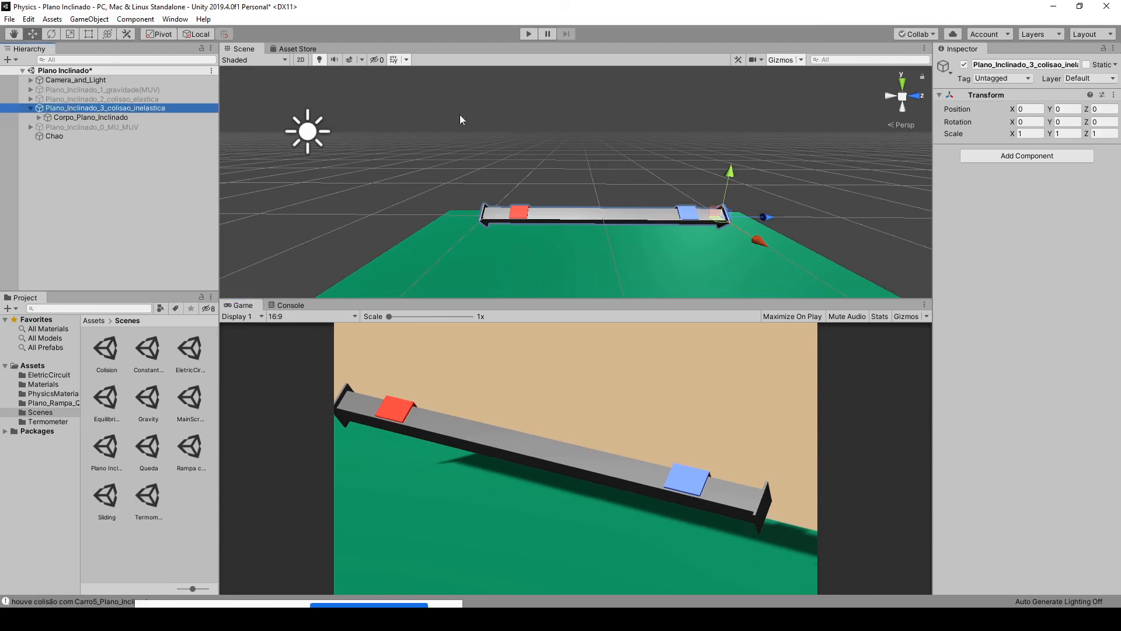
pyautogui.press('Down')
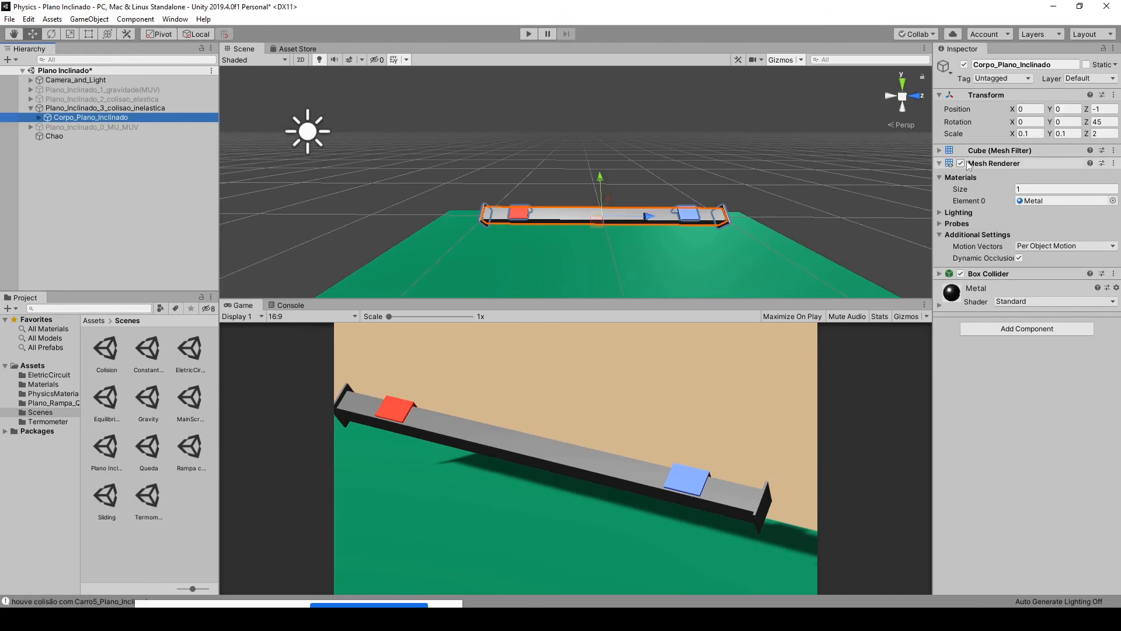
pyautogui.click(940, 273)
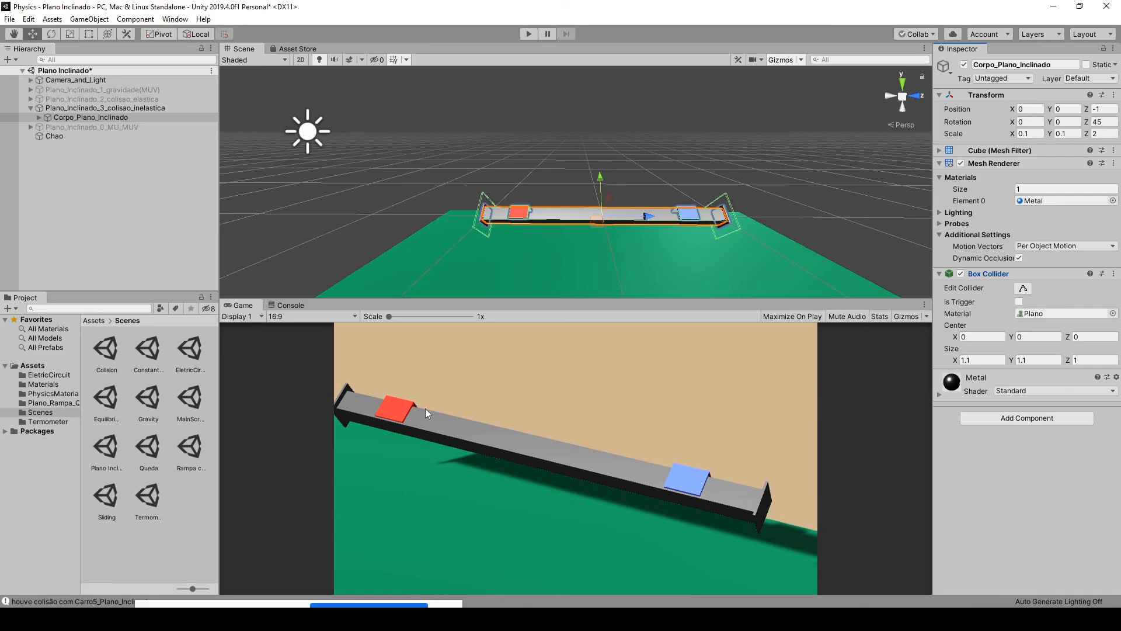
# Step: Open the Elastic physics material in the PhysicsMaterials folder and examine its Bounciness value
pyautogui.click(53, 393)
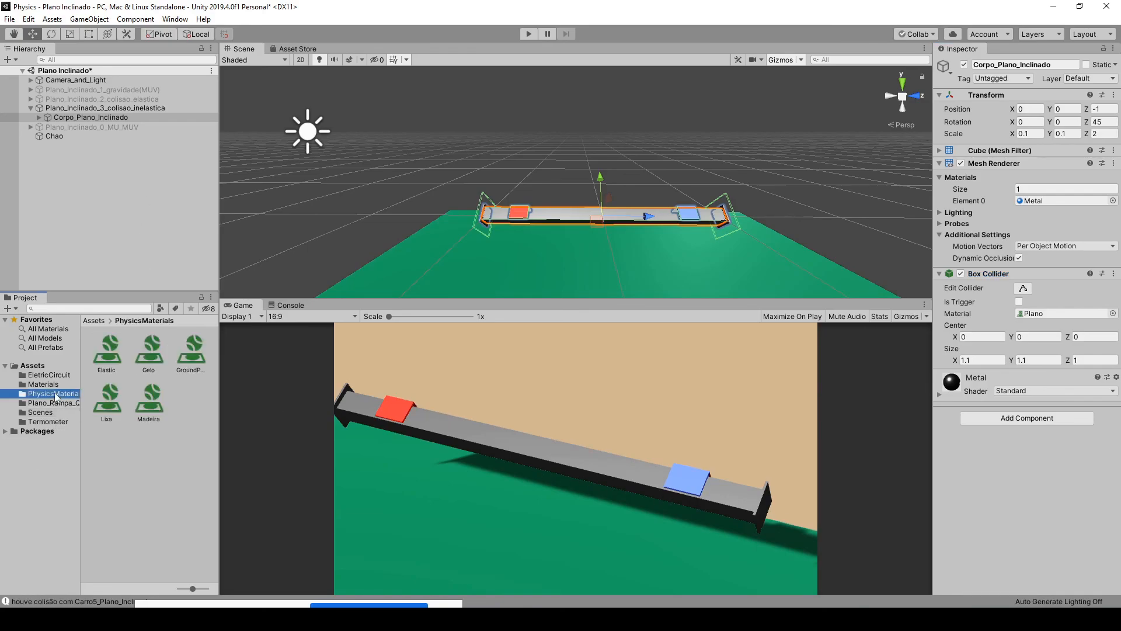
pyautogui.click(114, 352)
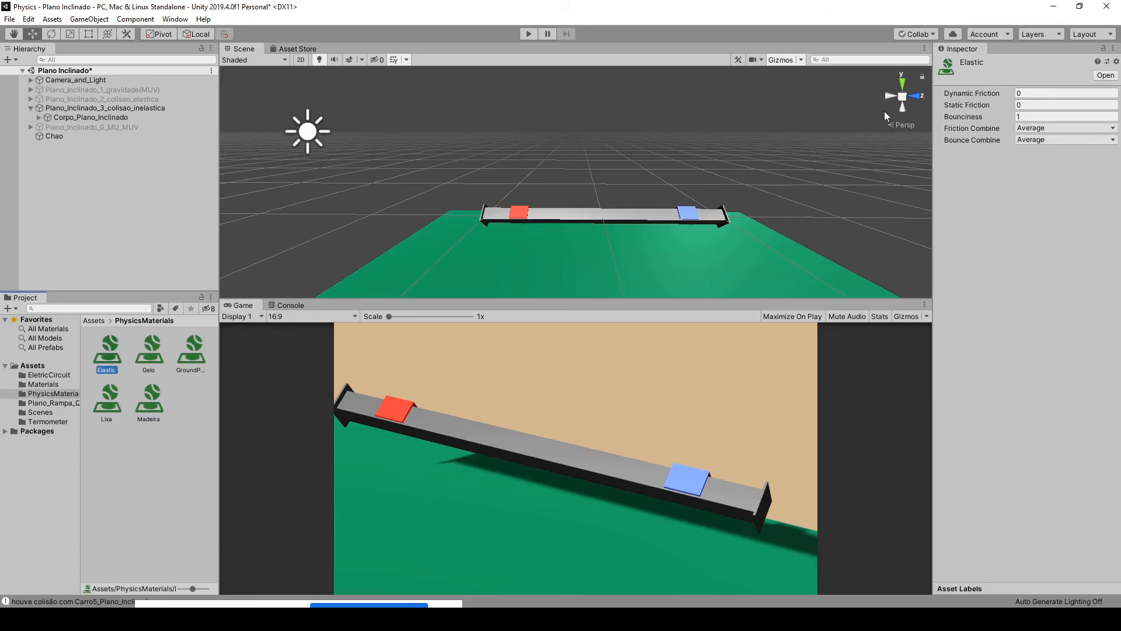
pyautogui.click(1023, 116)
pyautogui.click(1018, 116)
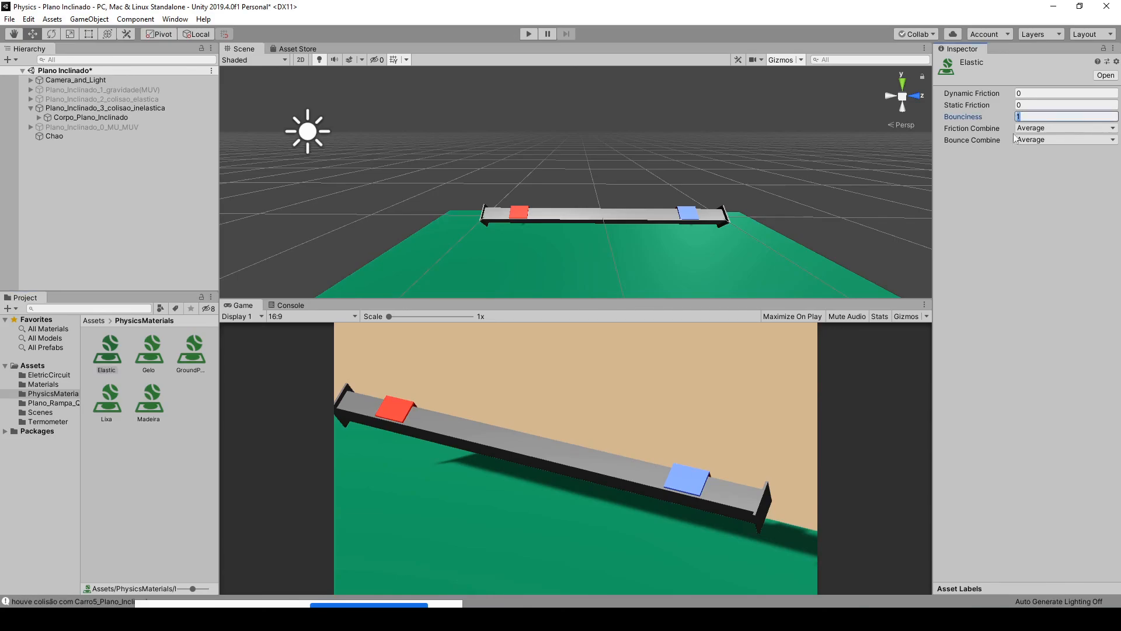
pyautogui.click(1005, 204)
# Step: Run the inelastic collision with the Elastic material's settings on display, and stop the simulation
pyautogui.click(528, 35)
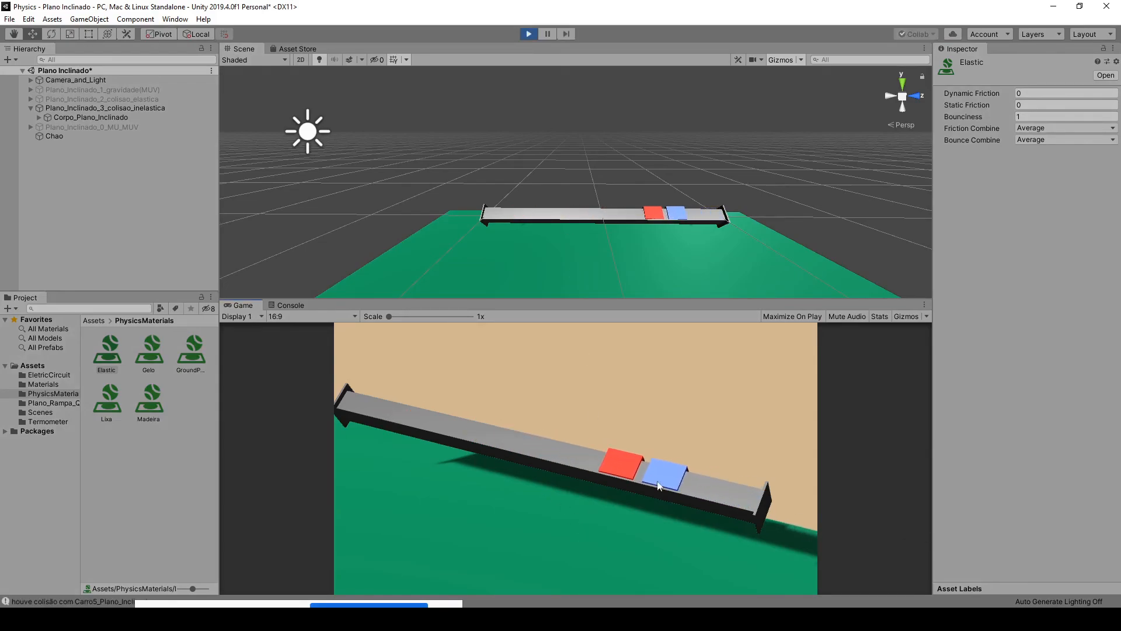
pyautogui.click(1023, 117)
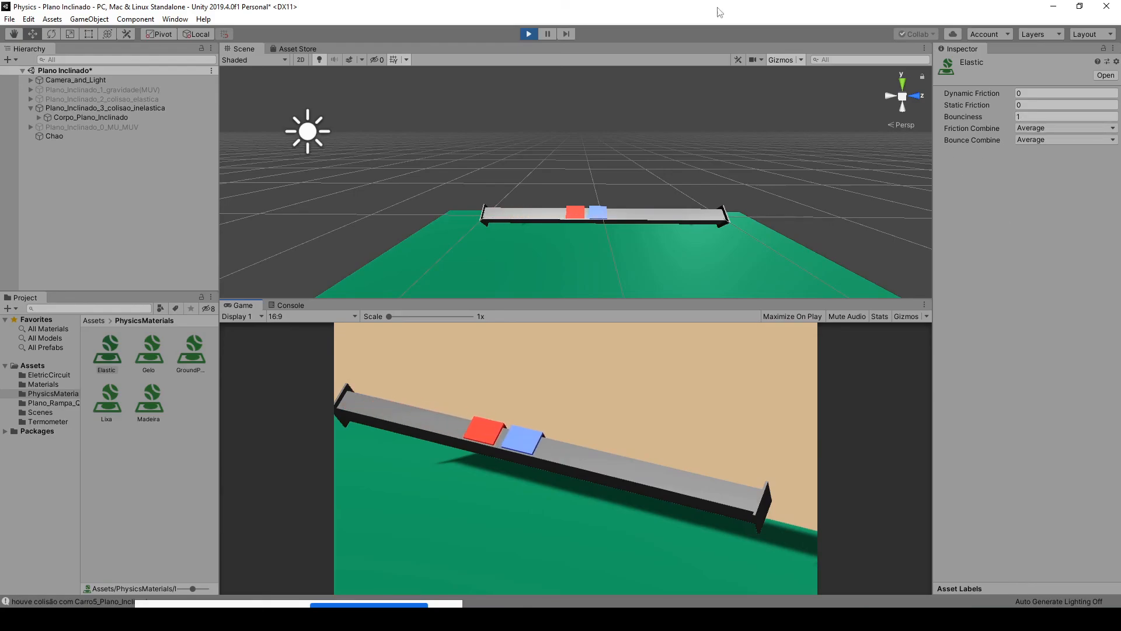
pyautogui.click(536, 34)
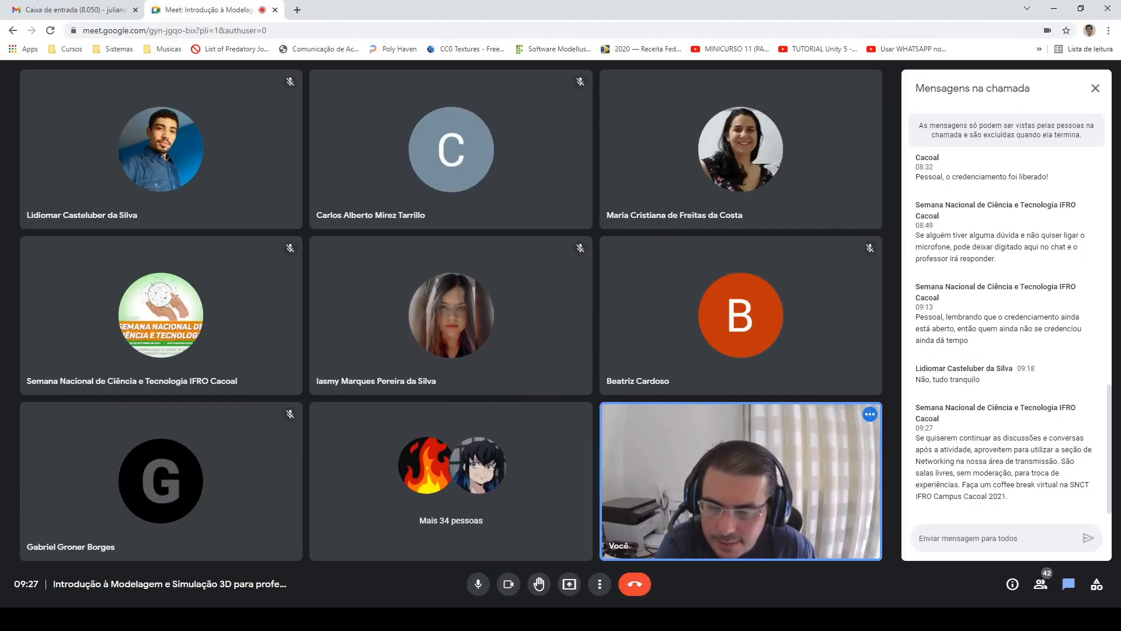
# Step: Open the bookmarked YouTube playlist "Modelagem e Simulação Virtual 3D" from the Cursos bookmarks in a new browser tab
pyautogui.moveTo(72, 619)
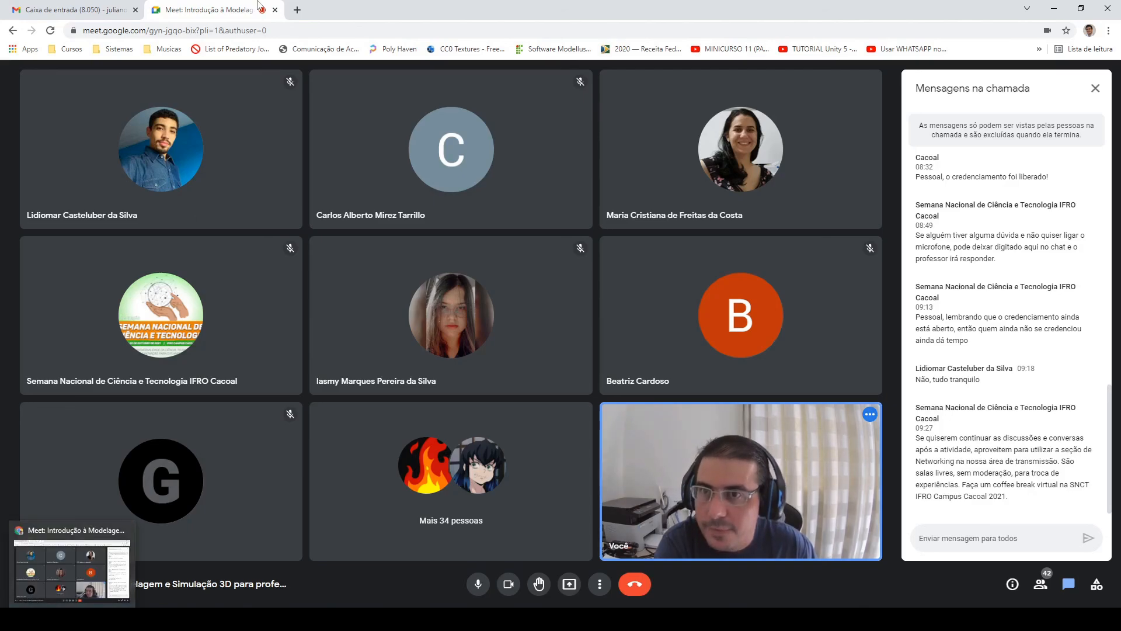
pyautogui.click(296, 10)
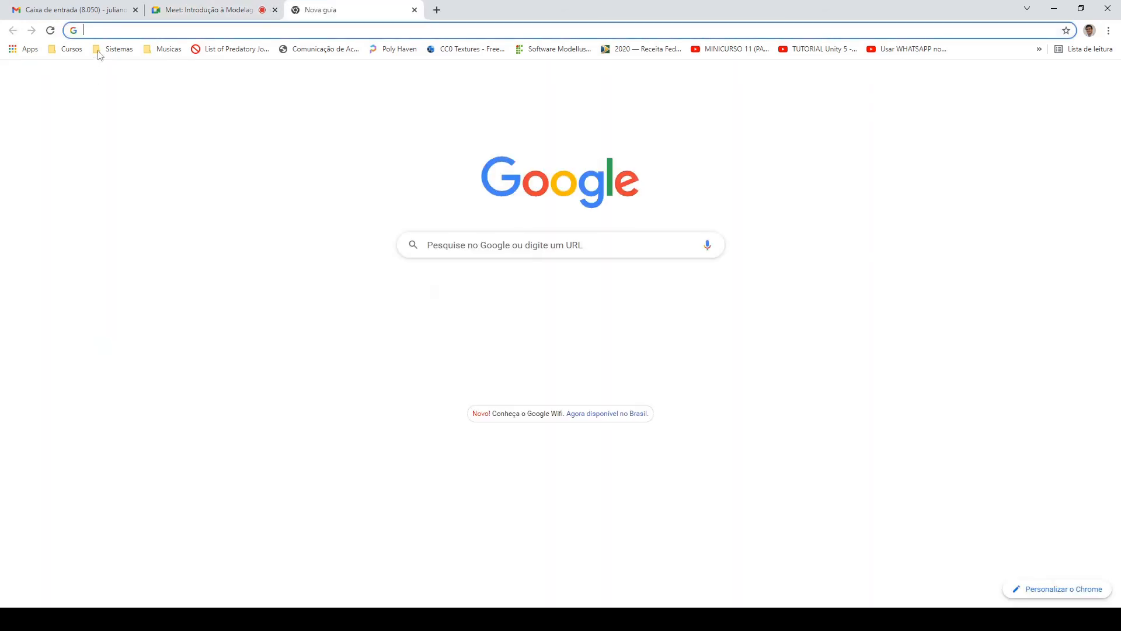
pyautogui.click(114, 49)
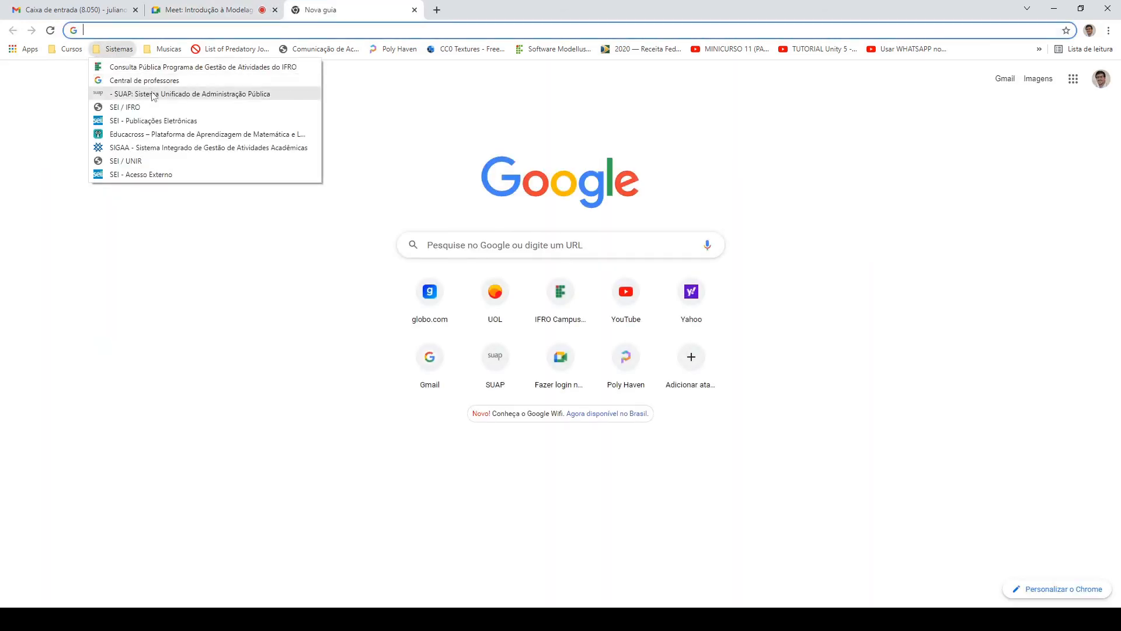
pyautogui.click(81, 48)
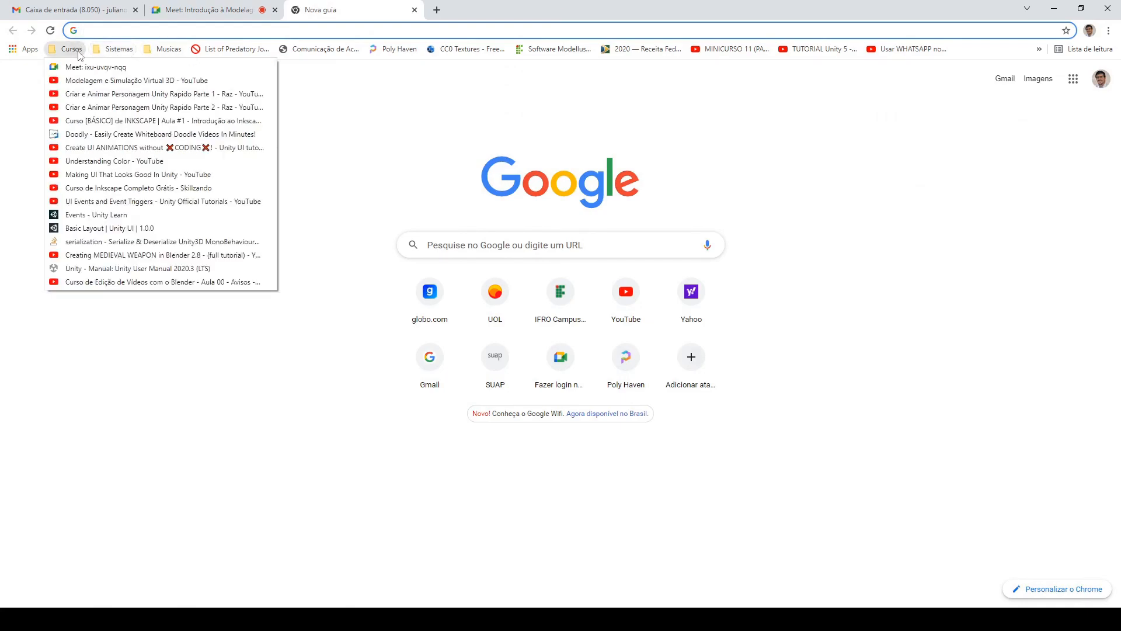
pyautogui.click(86, 82)
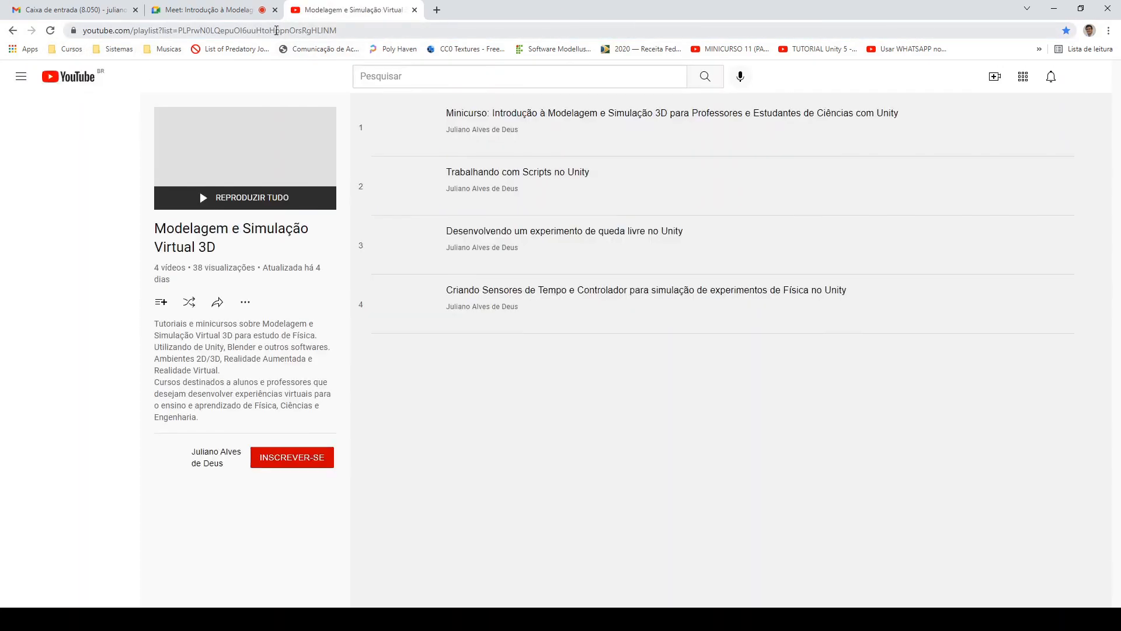
# Step: Copy the YouTube playlist's address and send it as a message in the Meet call chat
pyautogui.click(292, 32)
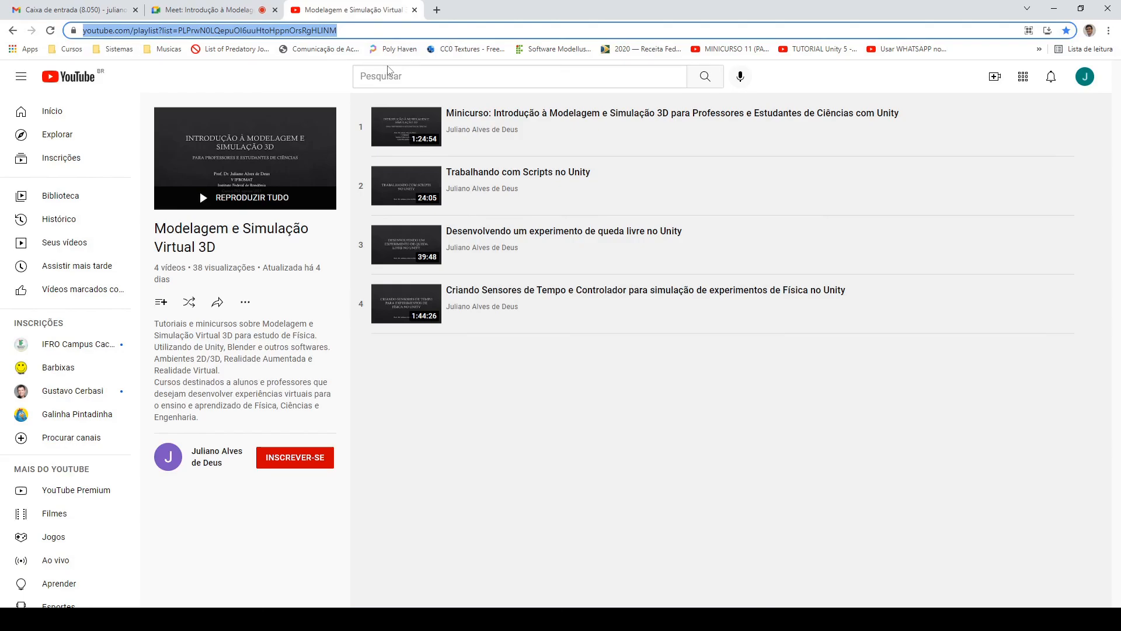
pyautogui.click(199, 10)
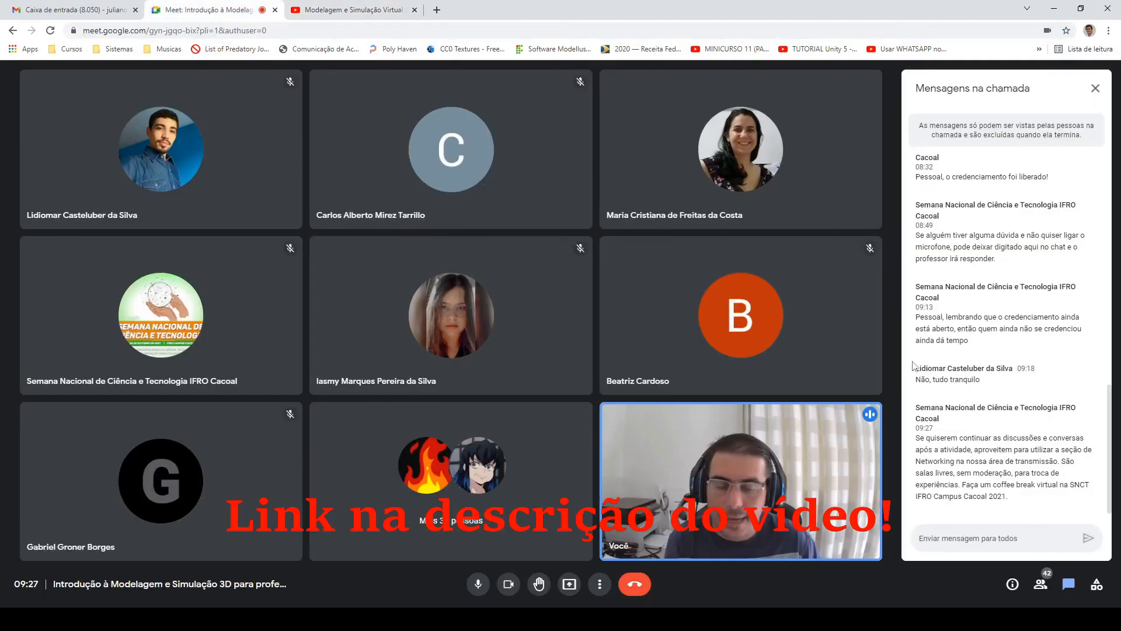
pyautogui.click(954, 535)
pyautogui.write('https://www.youtube.com/playlist?list=PLPrvN0LQepuOl6uuHtoHppnOrsRgHLINM')
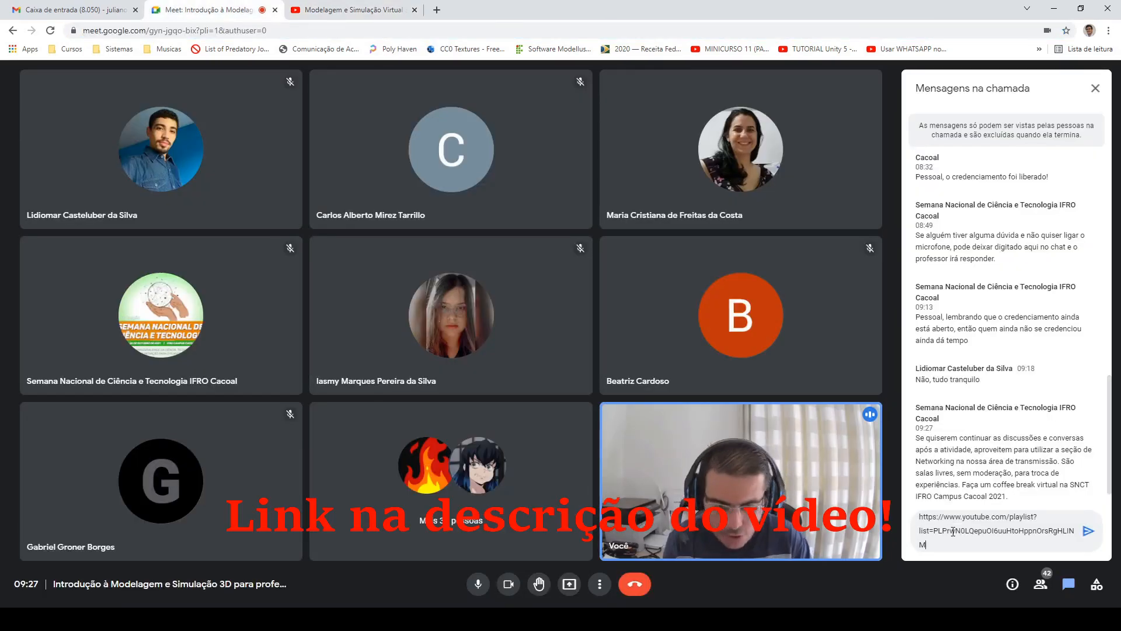
pyautogui.press('Return')
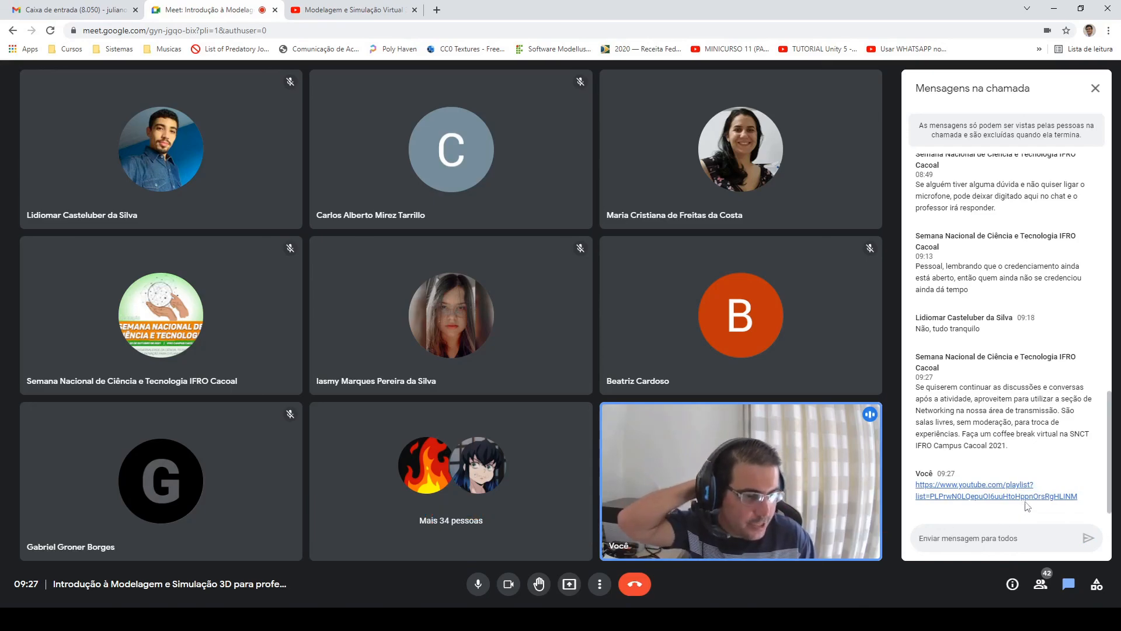